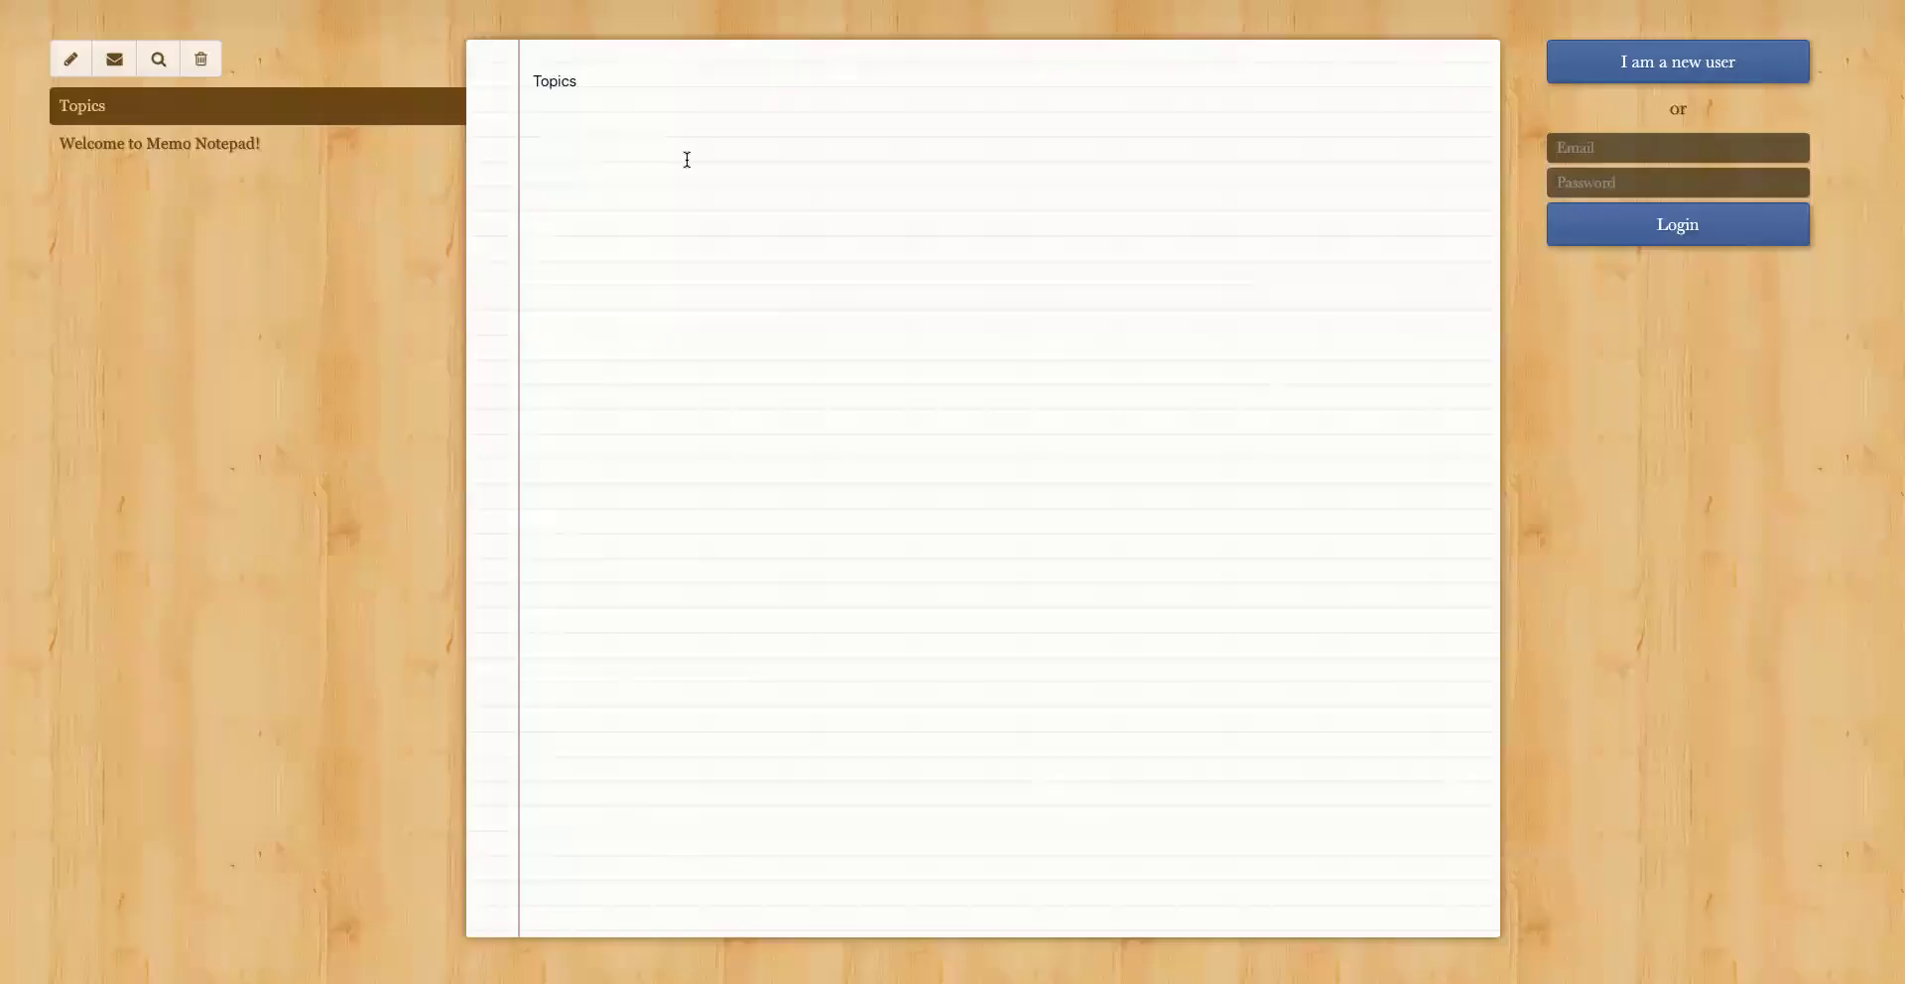
Change the note's heading to "Today Topics" and add the line "UI" below it.
{"action": "left_click", "coordinate": [537, 80]}
{"action": "type", "text": "Today"}
{"action": "left_click", "coordinate": [591, 121]}
{"action": "key", "text": "Return"}
{"action": "type", "text": "Ul"}
Add the topic line "User and Group and their views" under the UI line.
{"action": "type", "text": "User"}
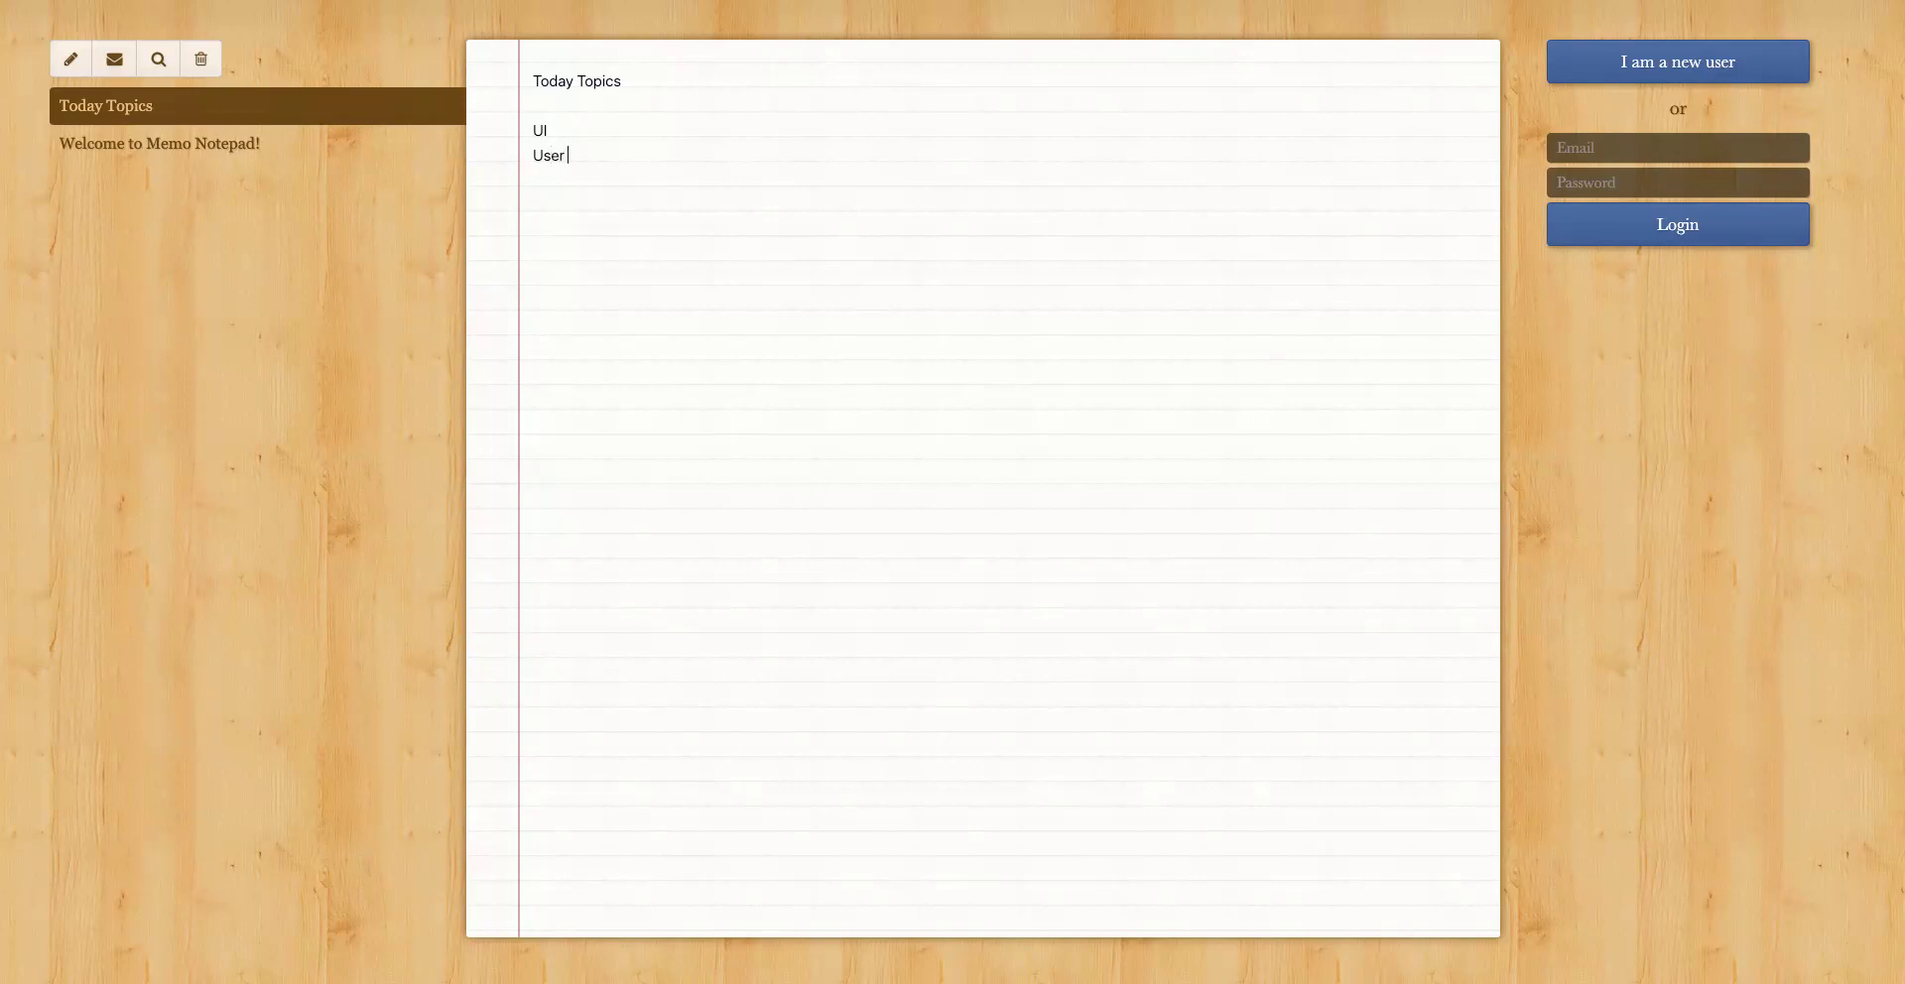
{"action": "type", "text": " and Group and their UI"}
{"action": "key", "text": "BackSpace"}
{"action": "key", "text": "BackSpace"}
{"action": "type", "text": "views"}
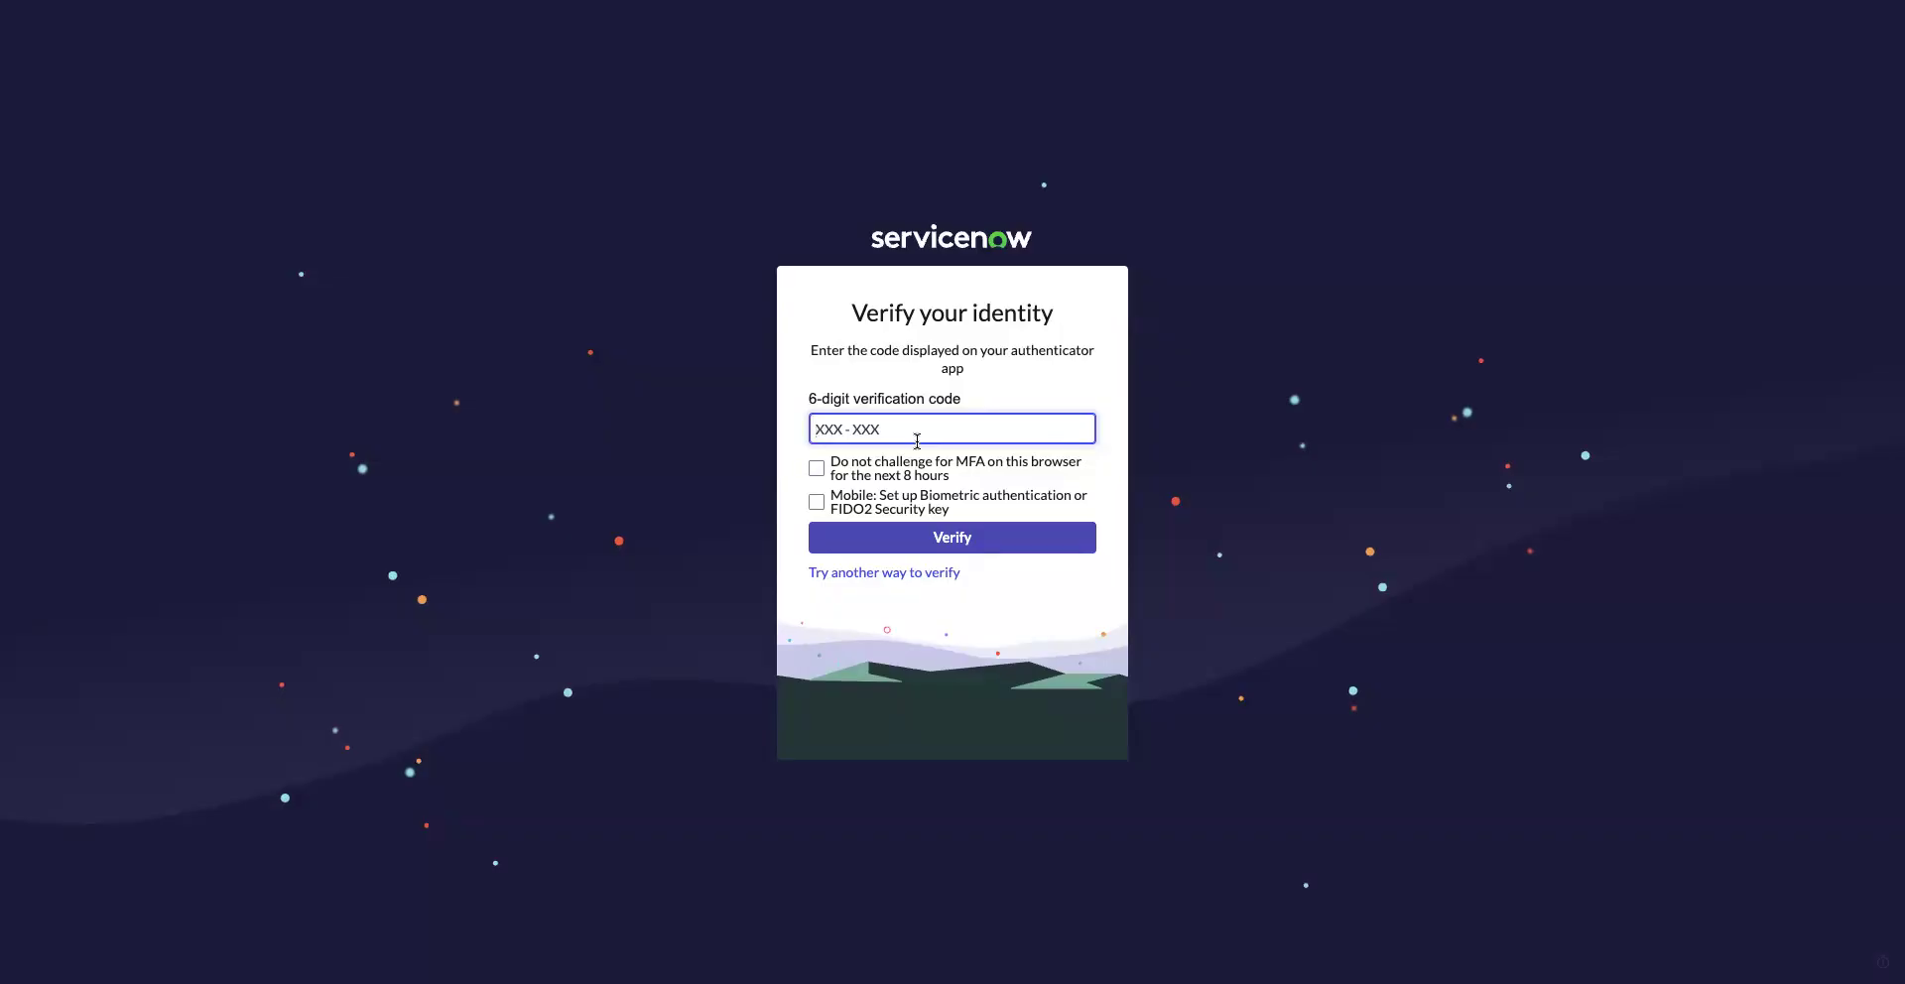
Enter the six-digit verification code on the ServiceNow identity check and submit it.
{"action": "left_click", "coordinate": [920, 538]}
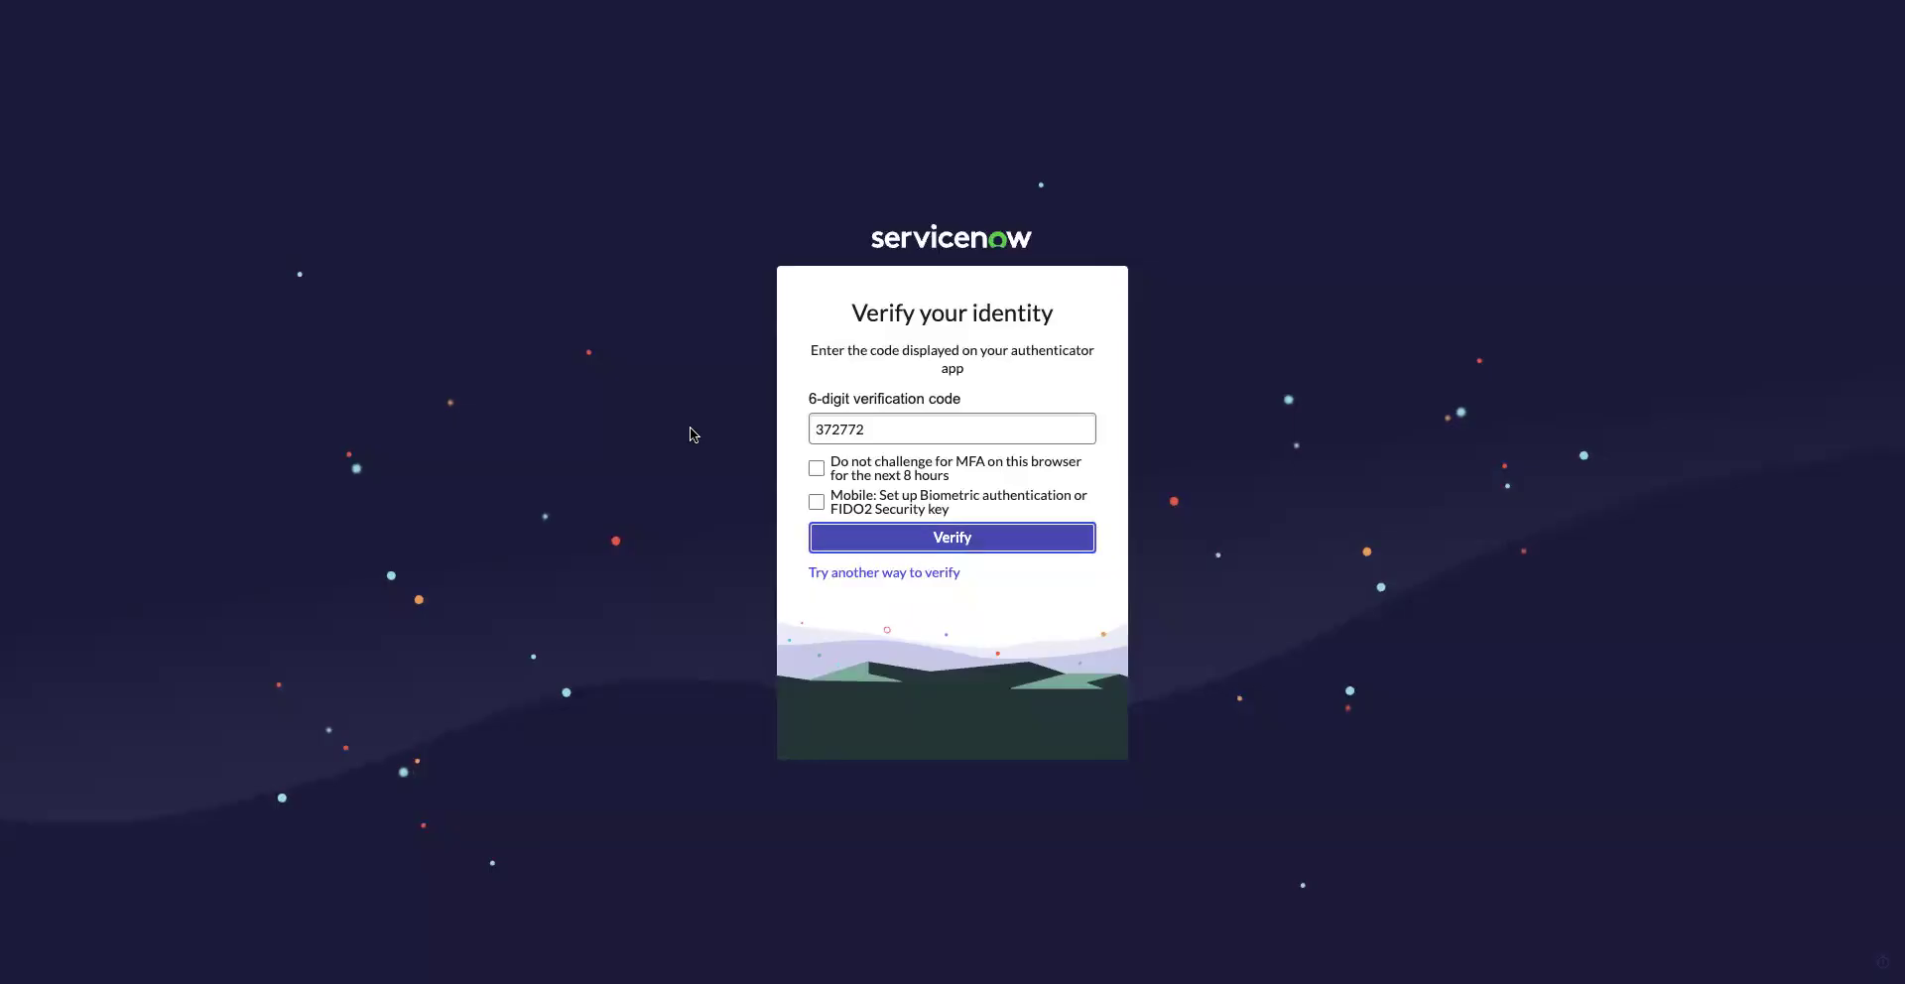
{"action": "left_click", "coordinate": [938, 526]}
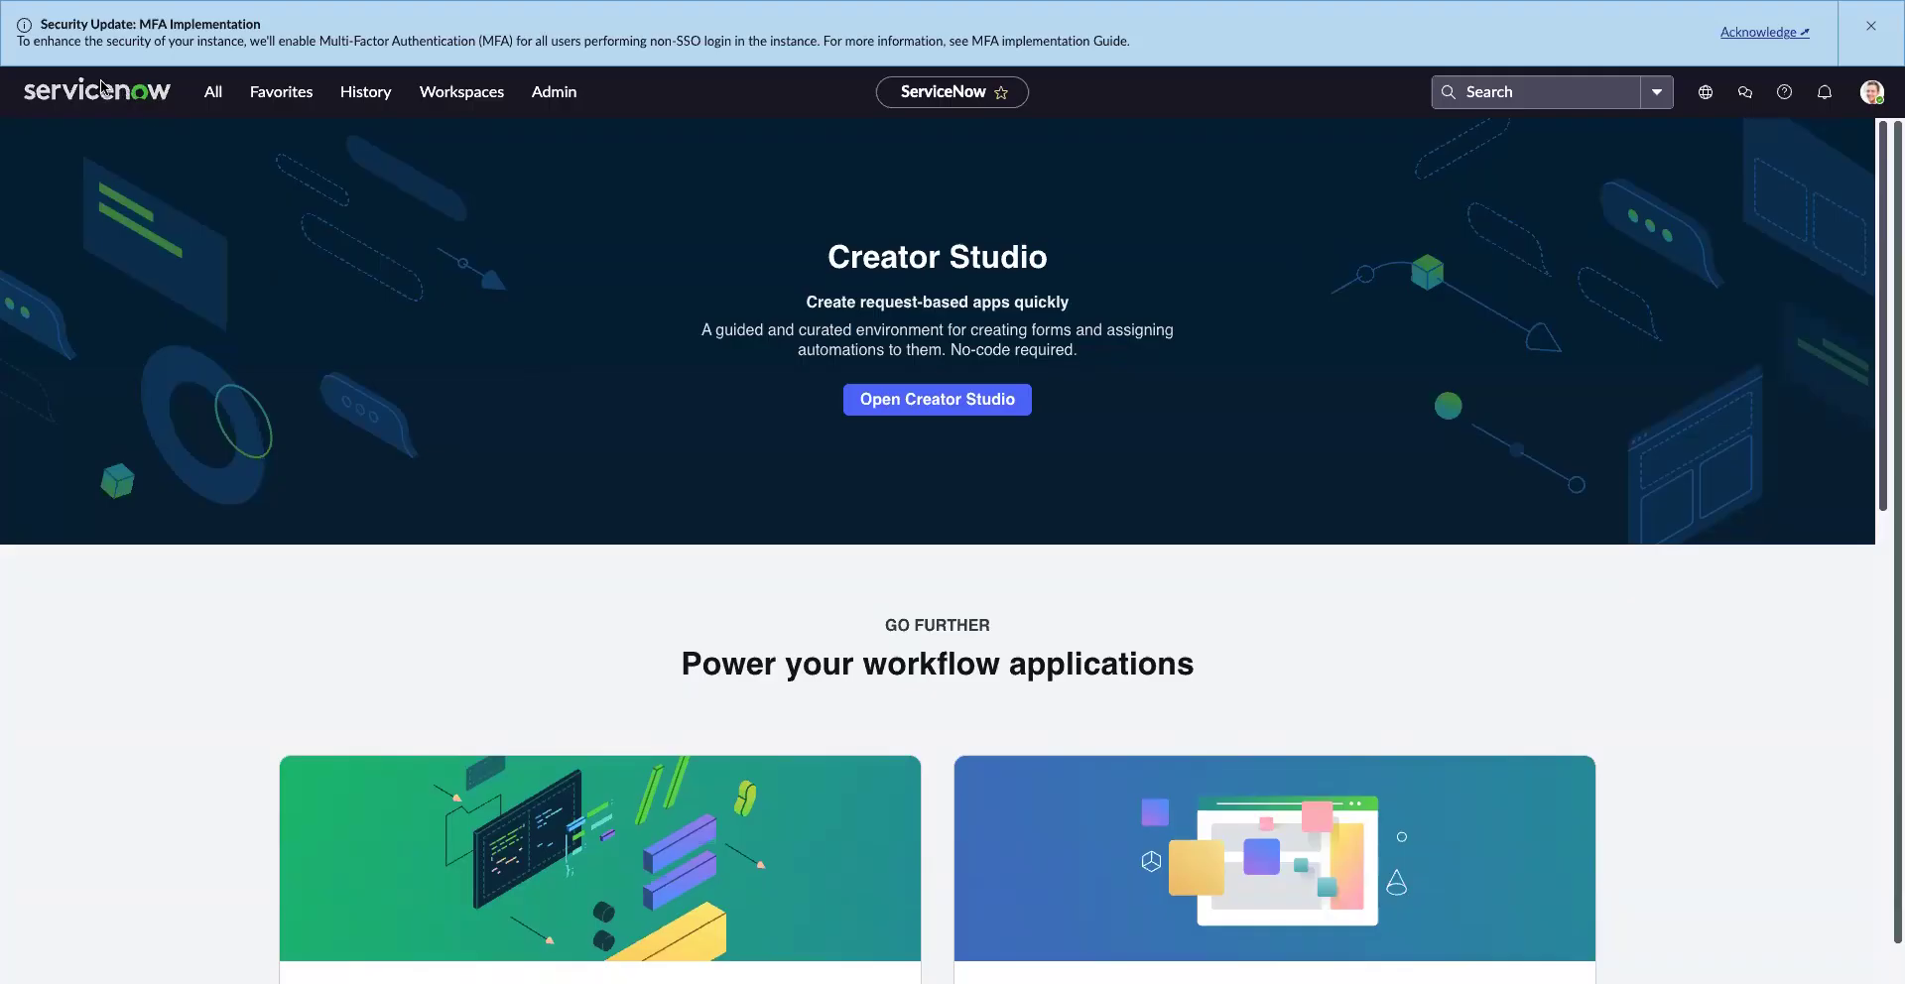
Filter the list of all application modules by "incident".
{"action": "left_click", "coordinate": [216, 93]}
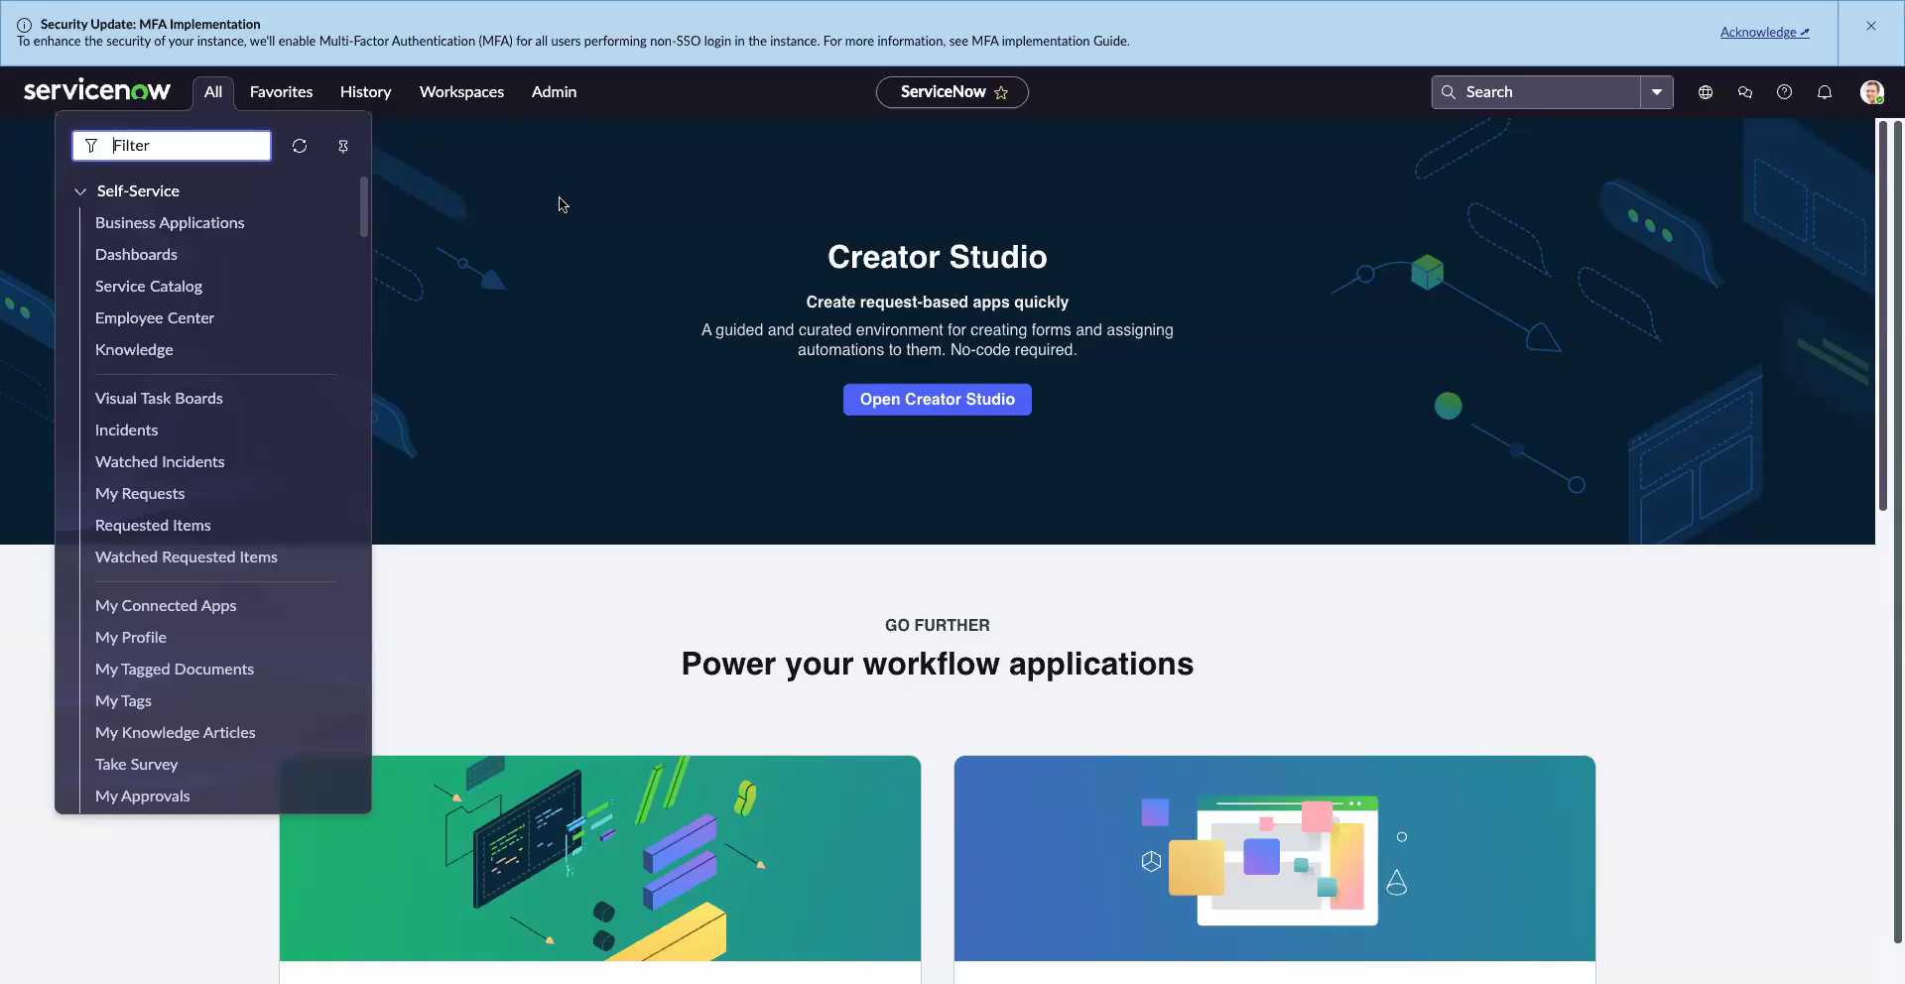
{"action": "left_click", "coordinate": [669, 189]}
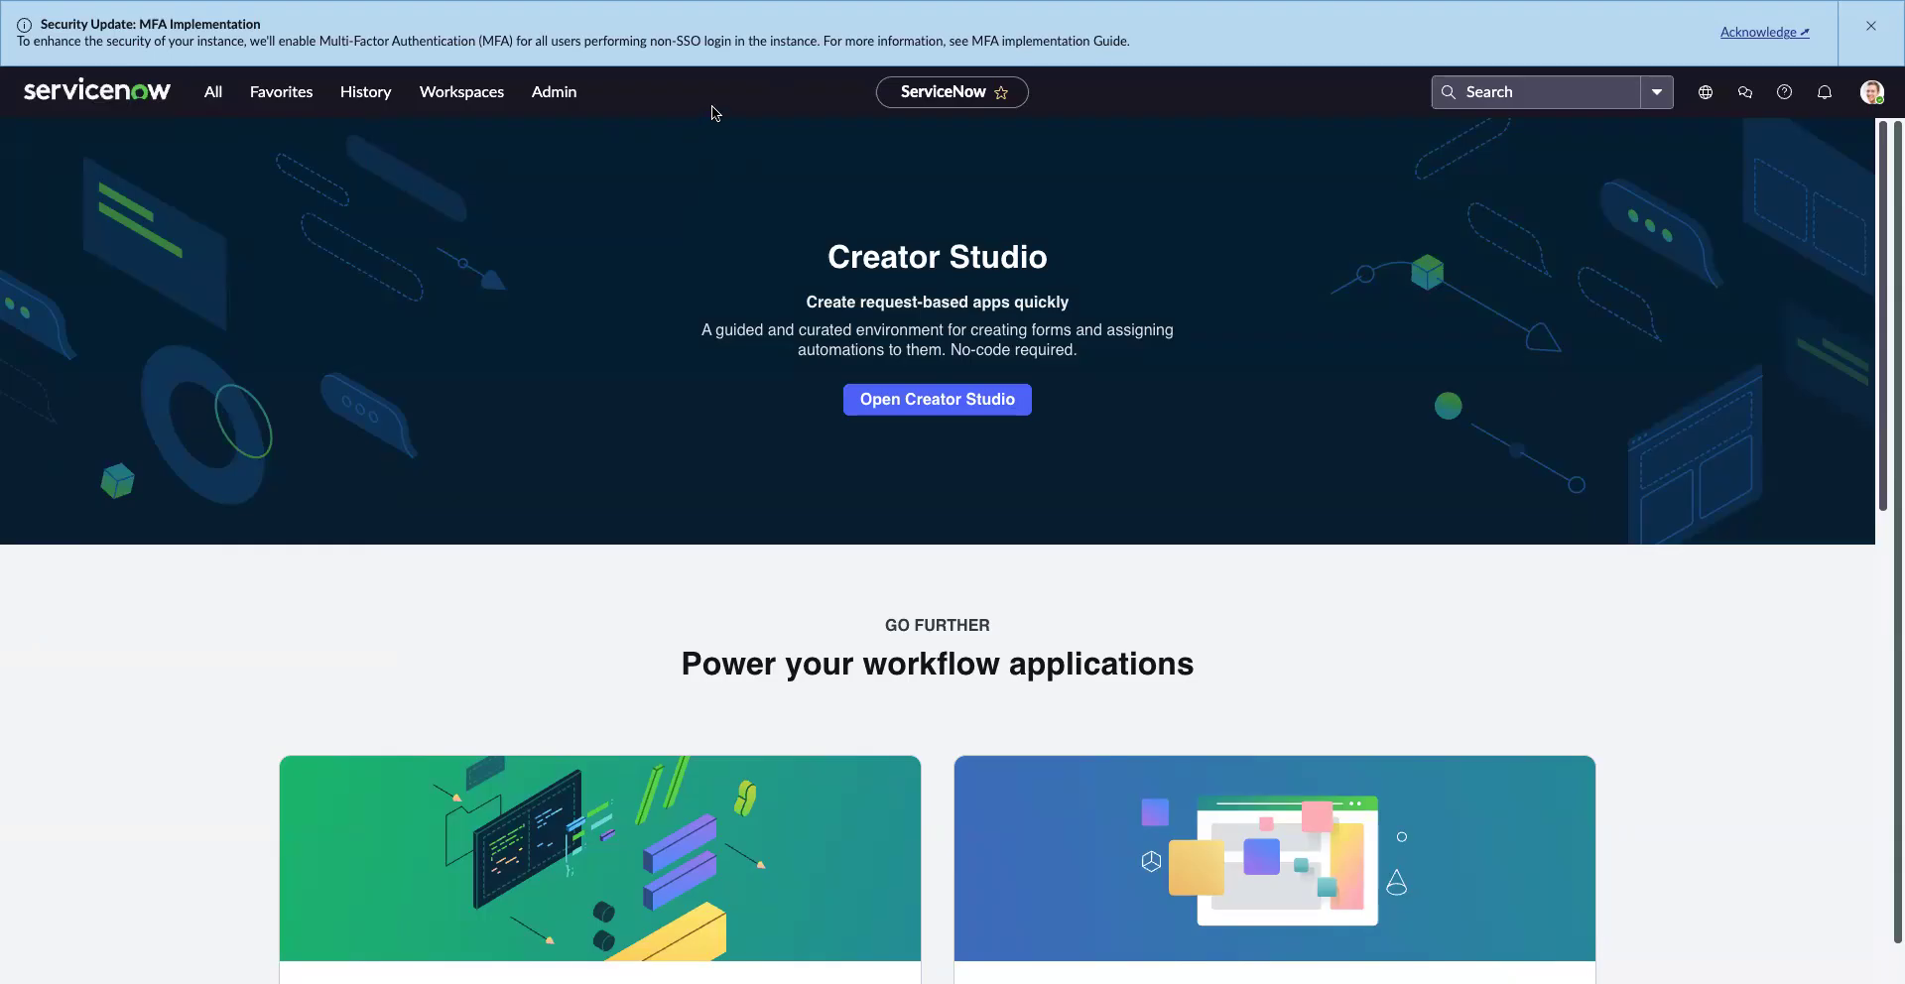
{"action": "left_click", "coordinate": [213, 91]}
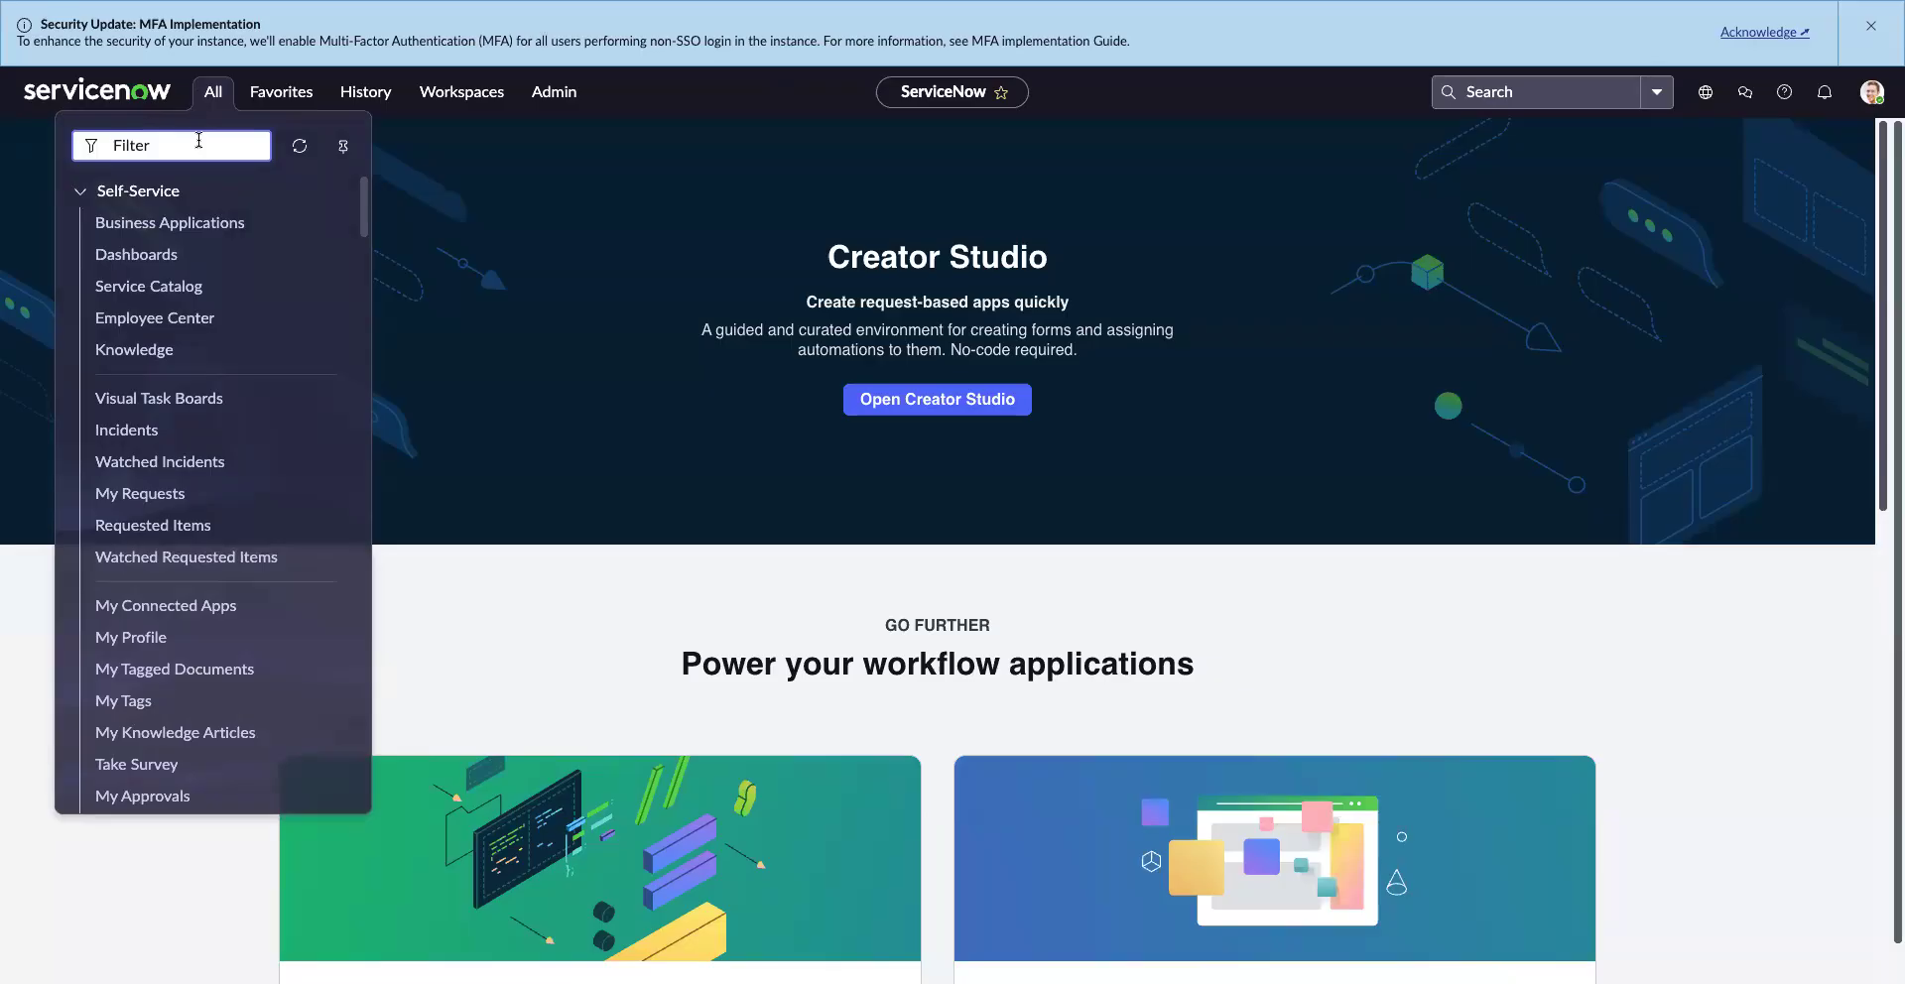
{"action": "type", "text": "in"}
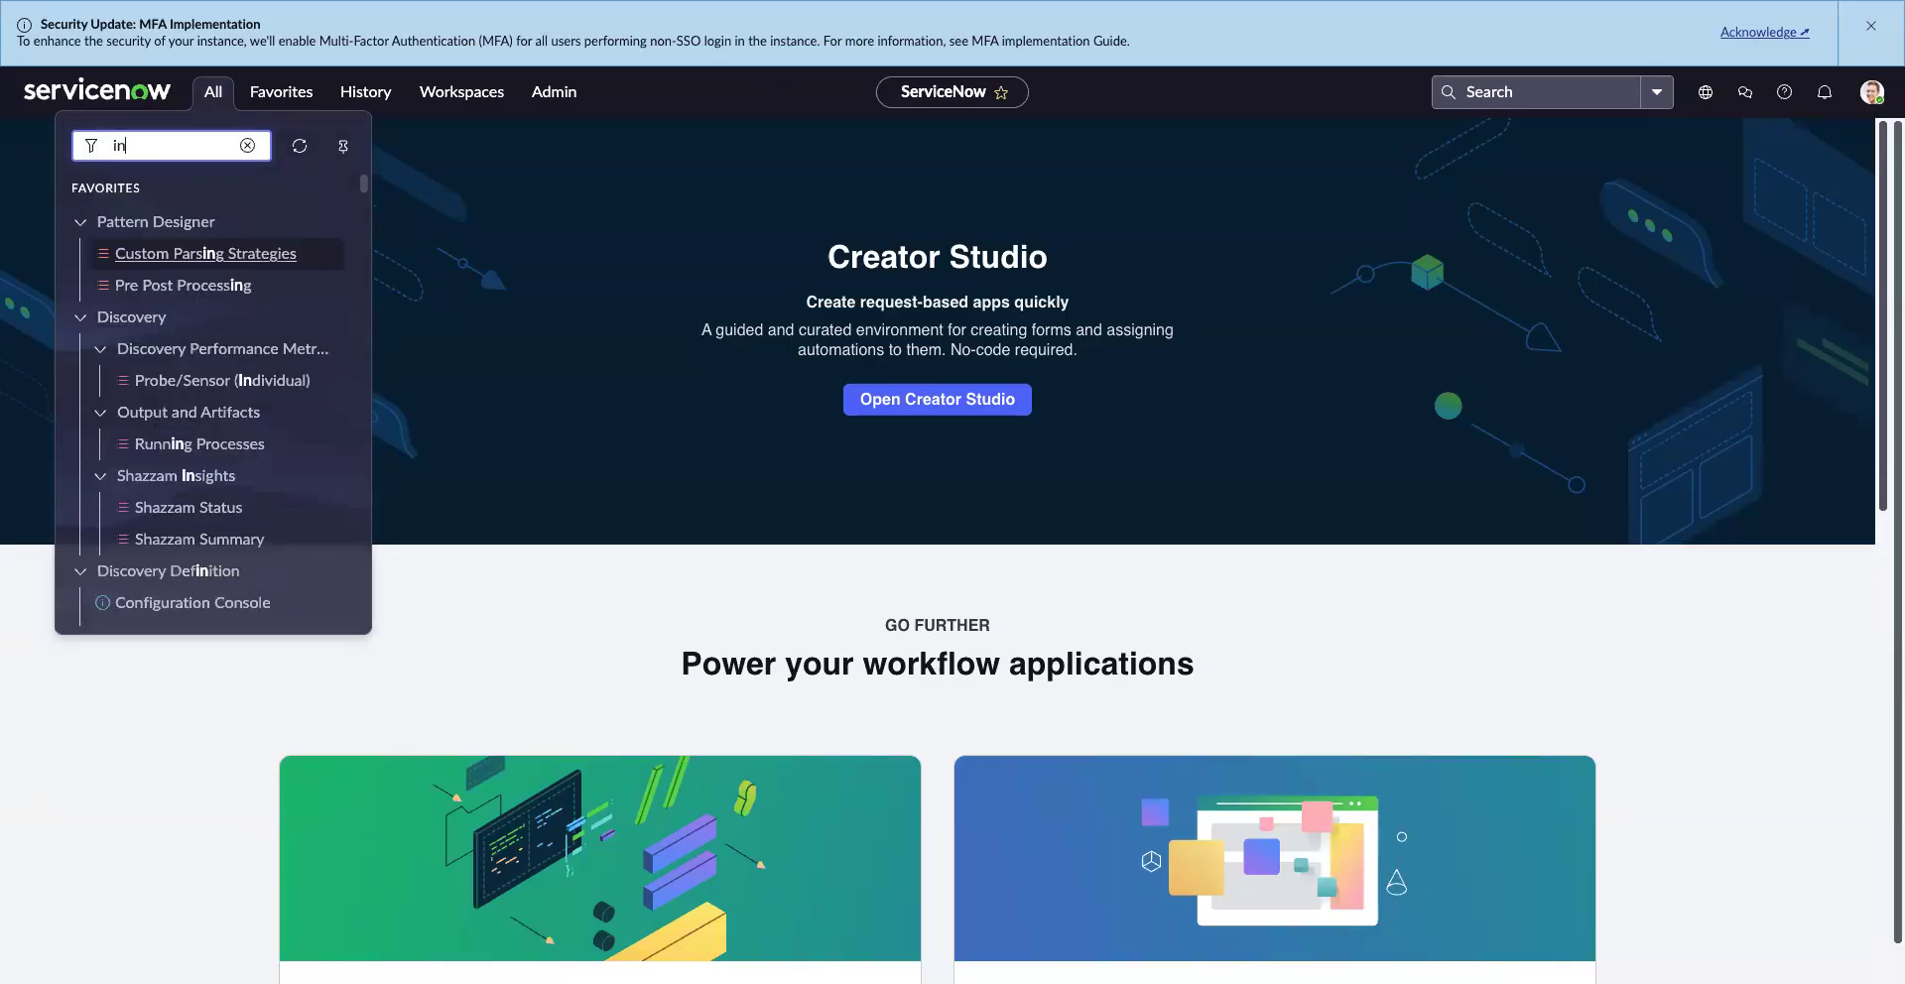
{"action": "type", "text": "cident"}
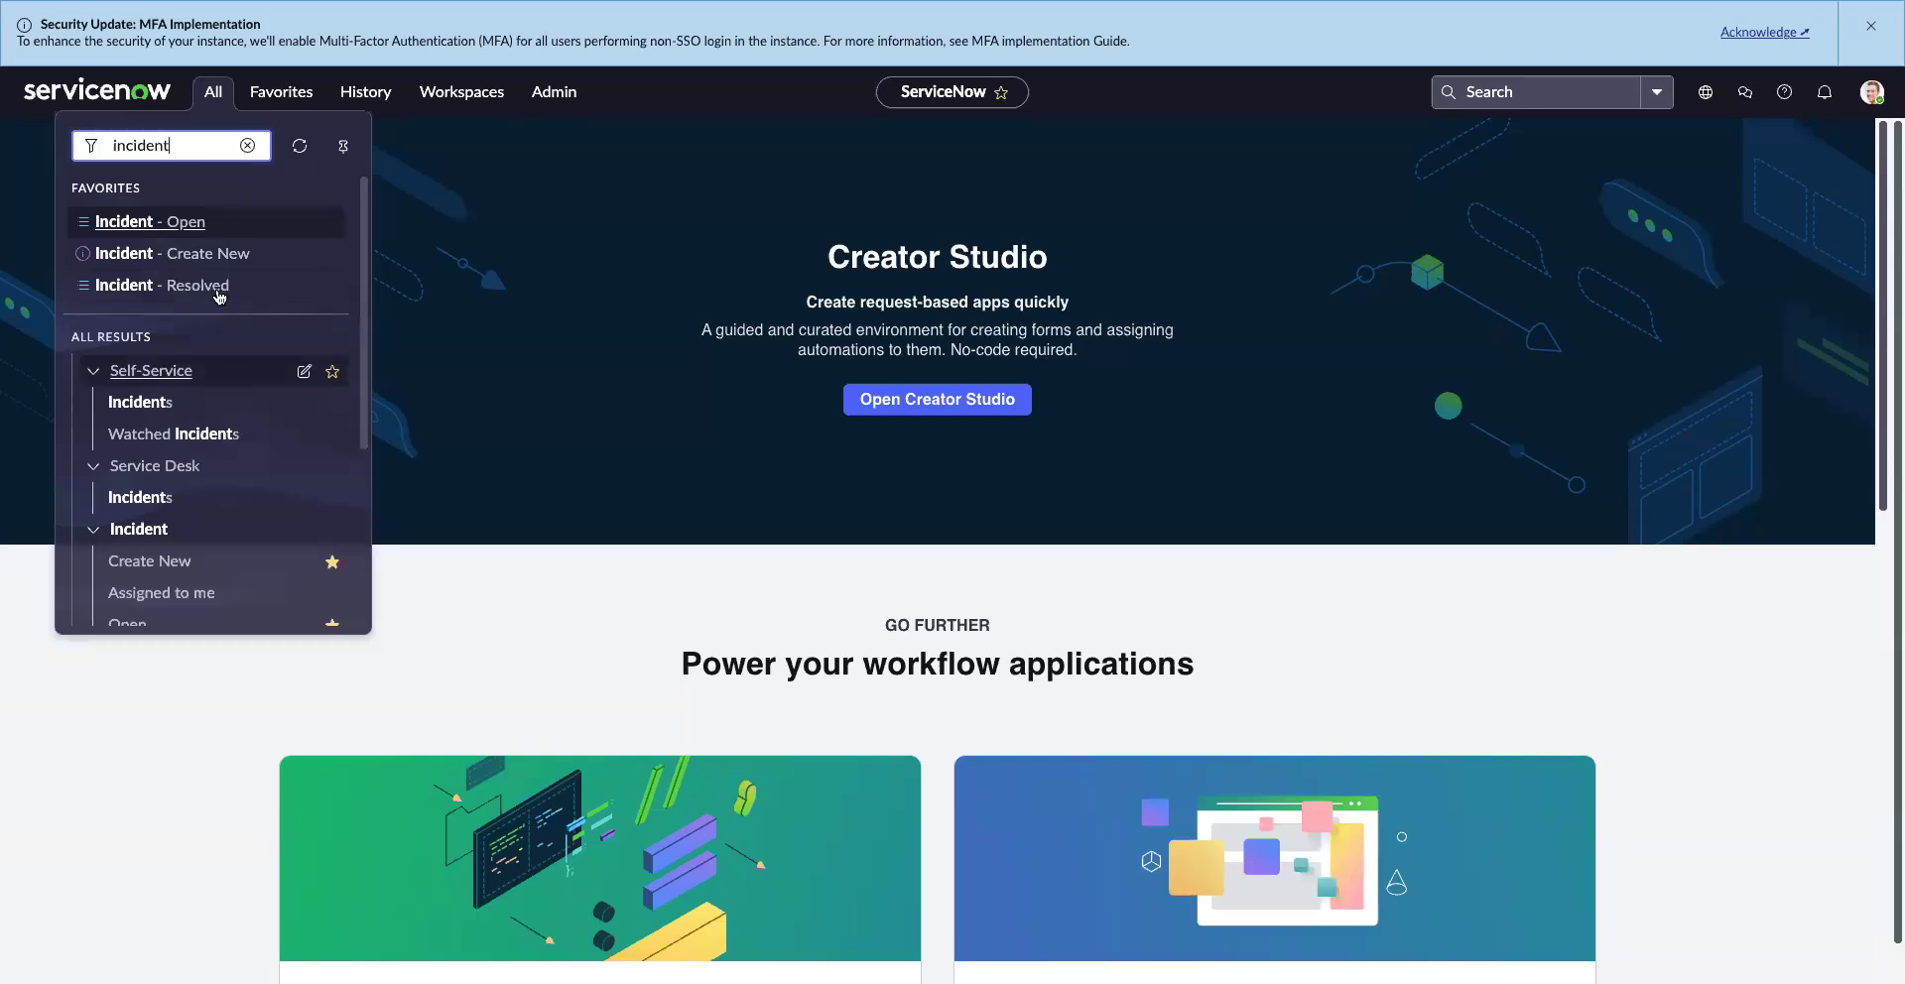
Examine the modules listed under the Incident application in the filtered navigator.
{"action": "left_click_drag", "start_coordinate": [366, 262], "coordinate": [360, 383]}
{"action": "scroll", "coordinate": [360, 383], "scroll_direction": "down", "scroll_amount": 2}
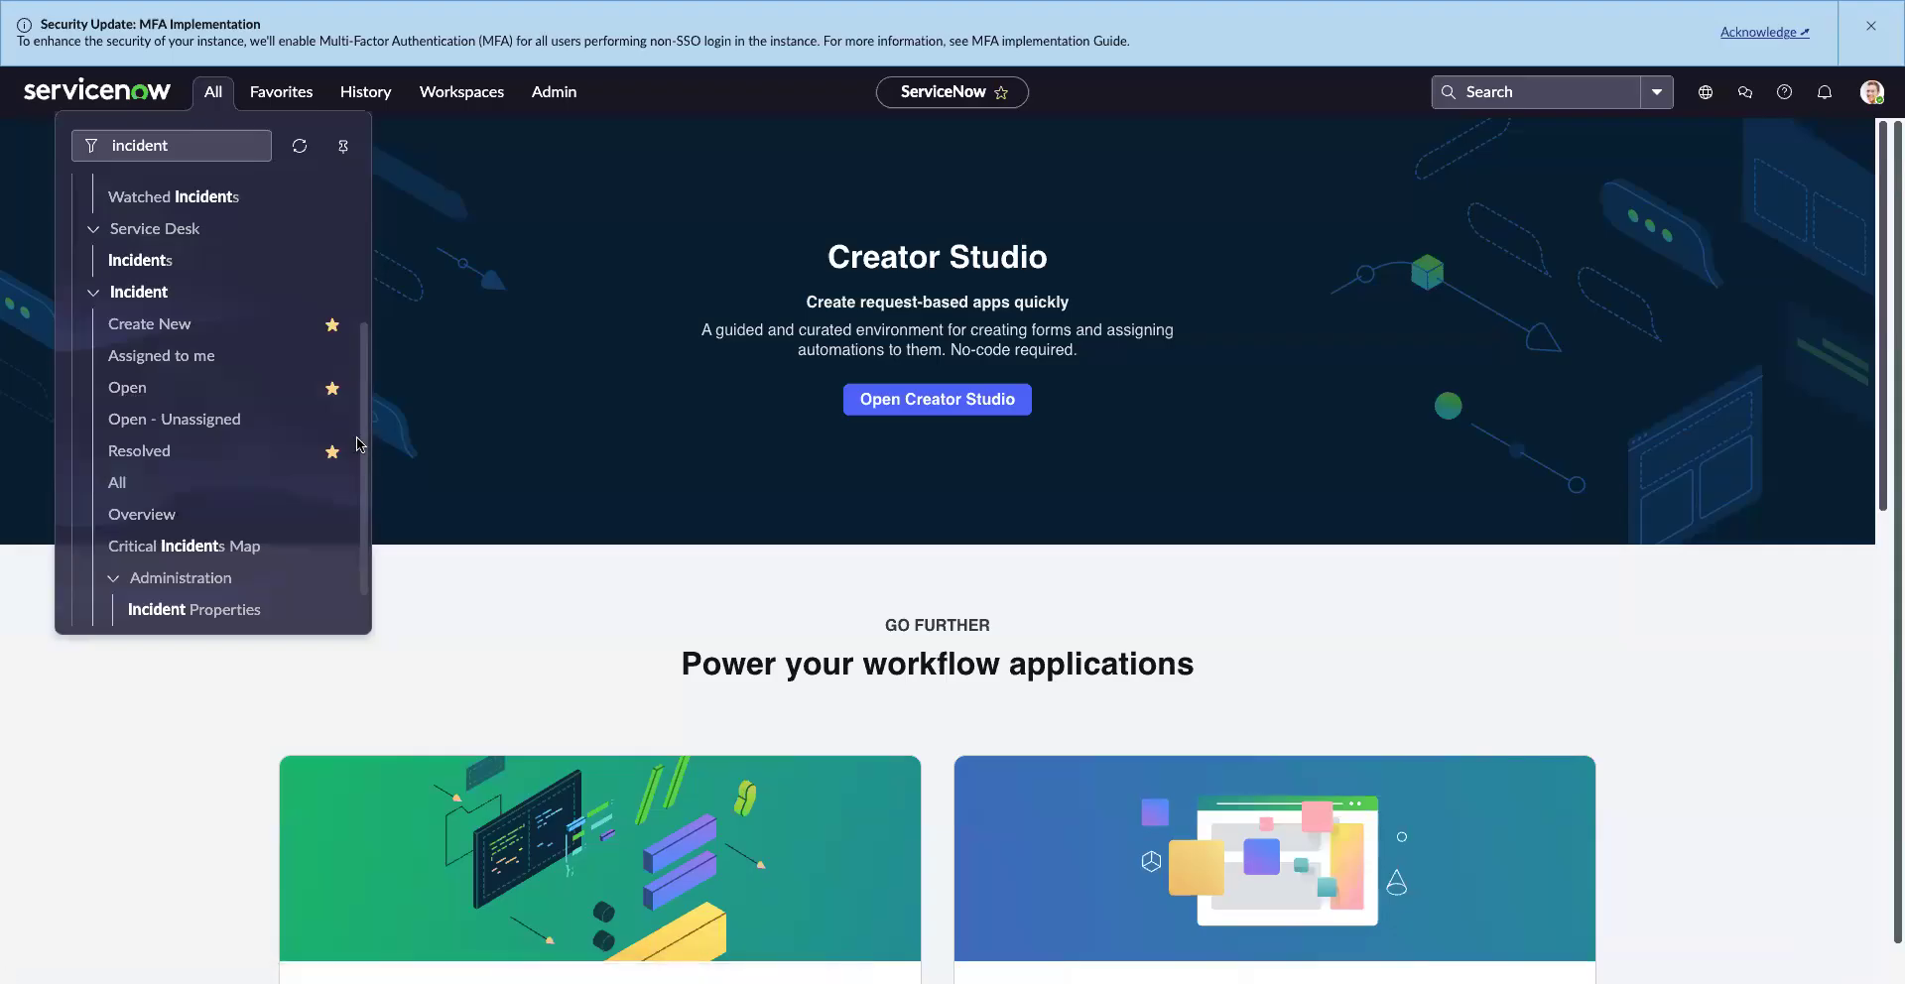
{"action": "scroll", "coordinate": [356, 466], "scroll_direction": "down", "scroll_amount": 1}
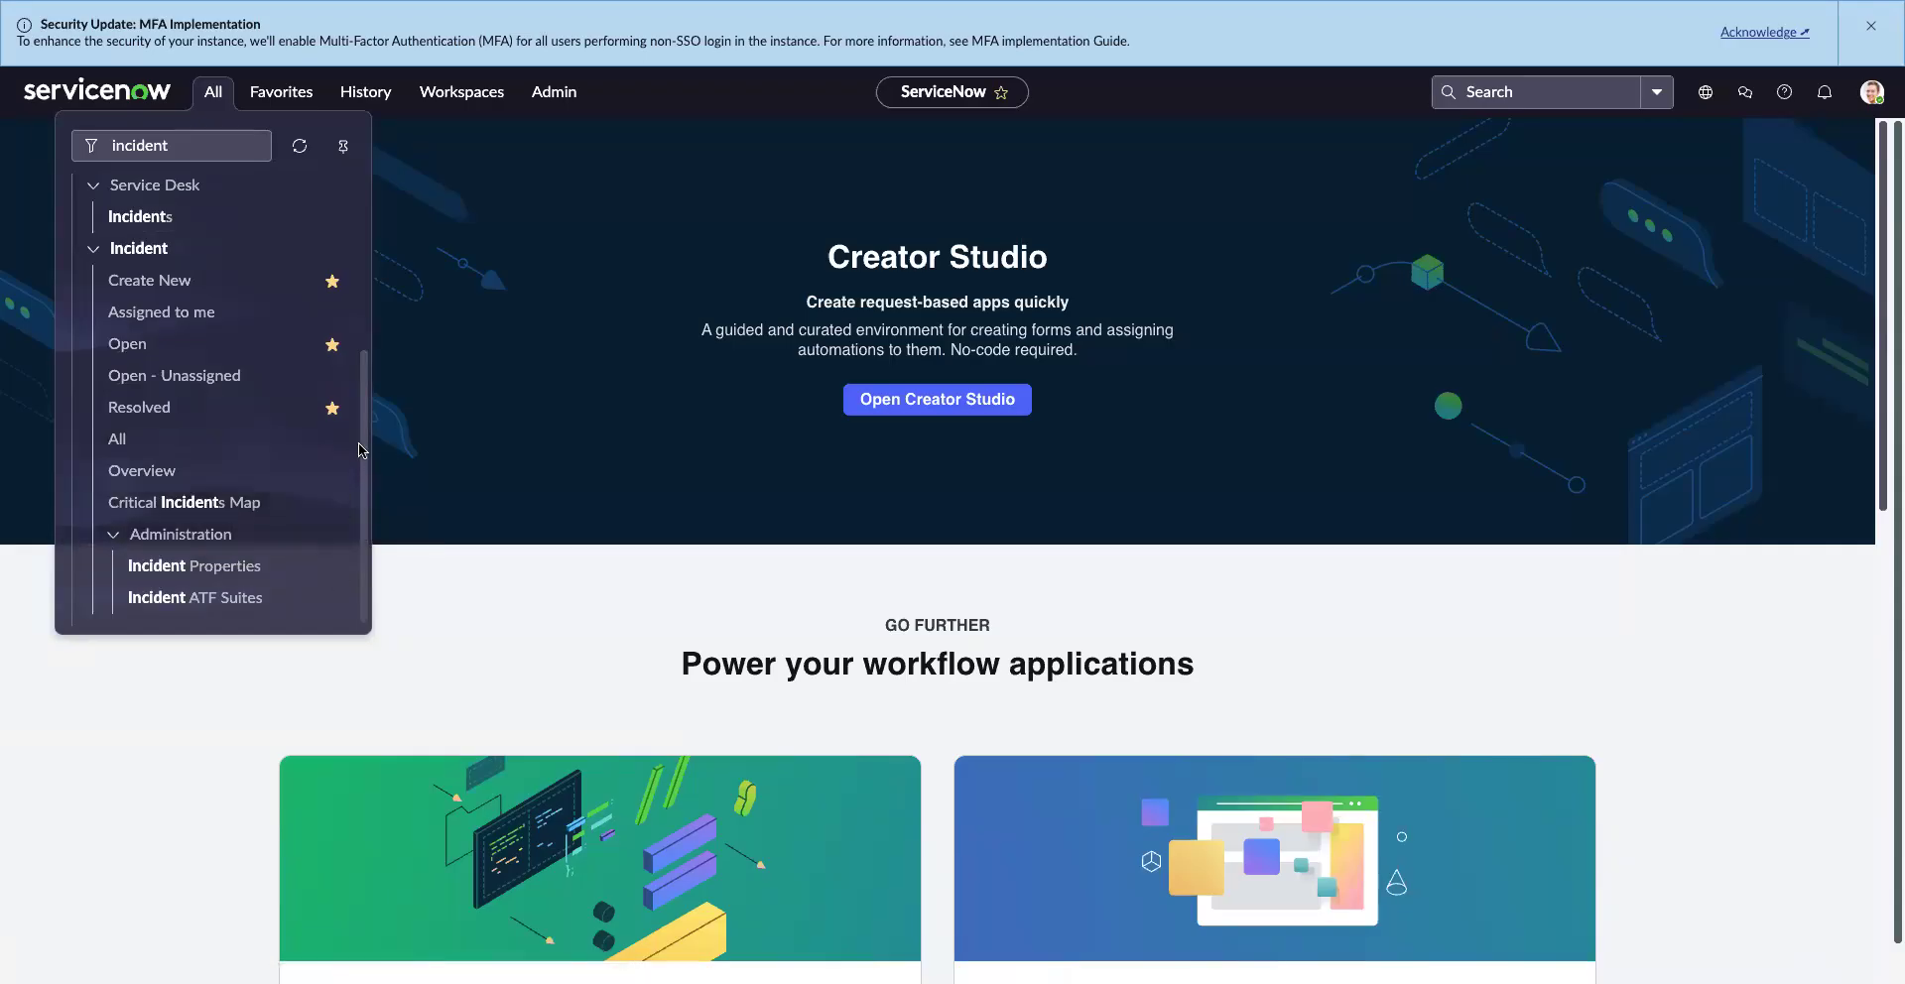
{"action": "left_click_drag", "start_coordinate": [365, 432], "coordinate": [366, 414]}
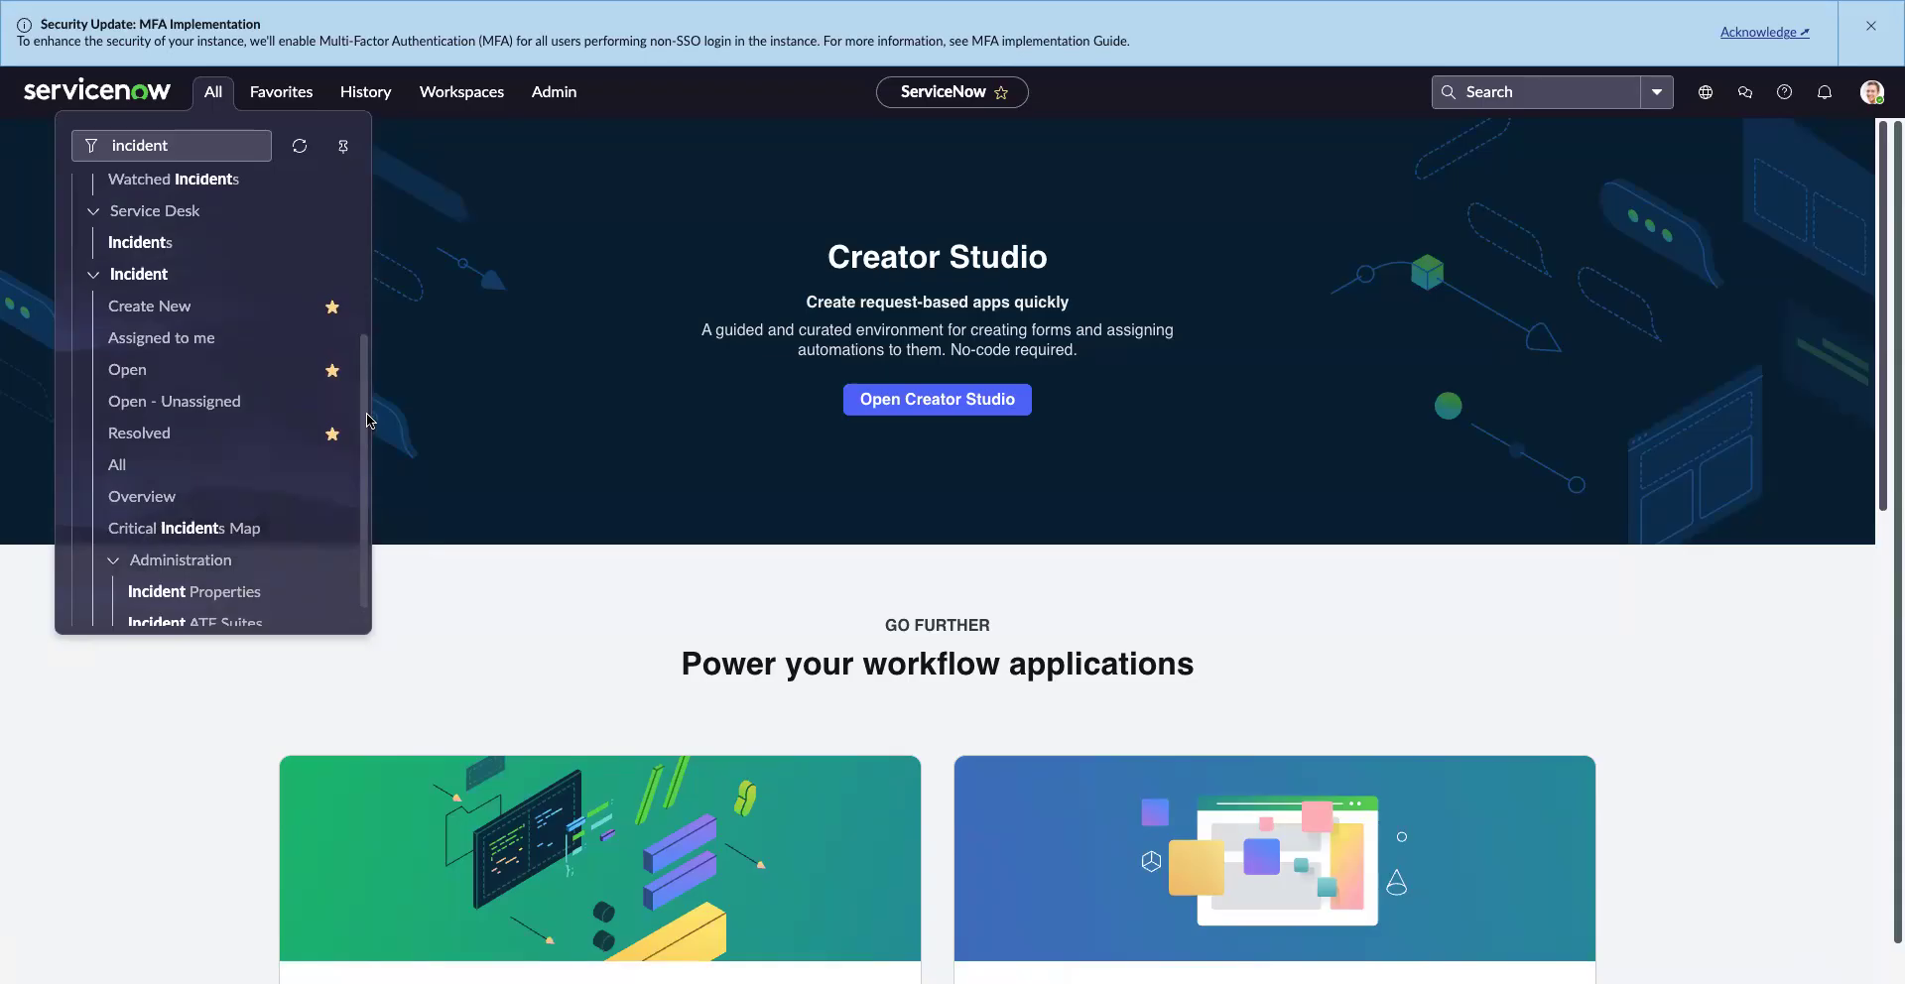
{"action": "left_click", "coordinate": [209, 145]}
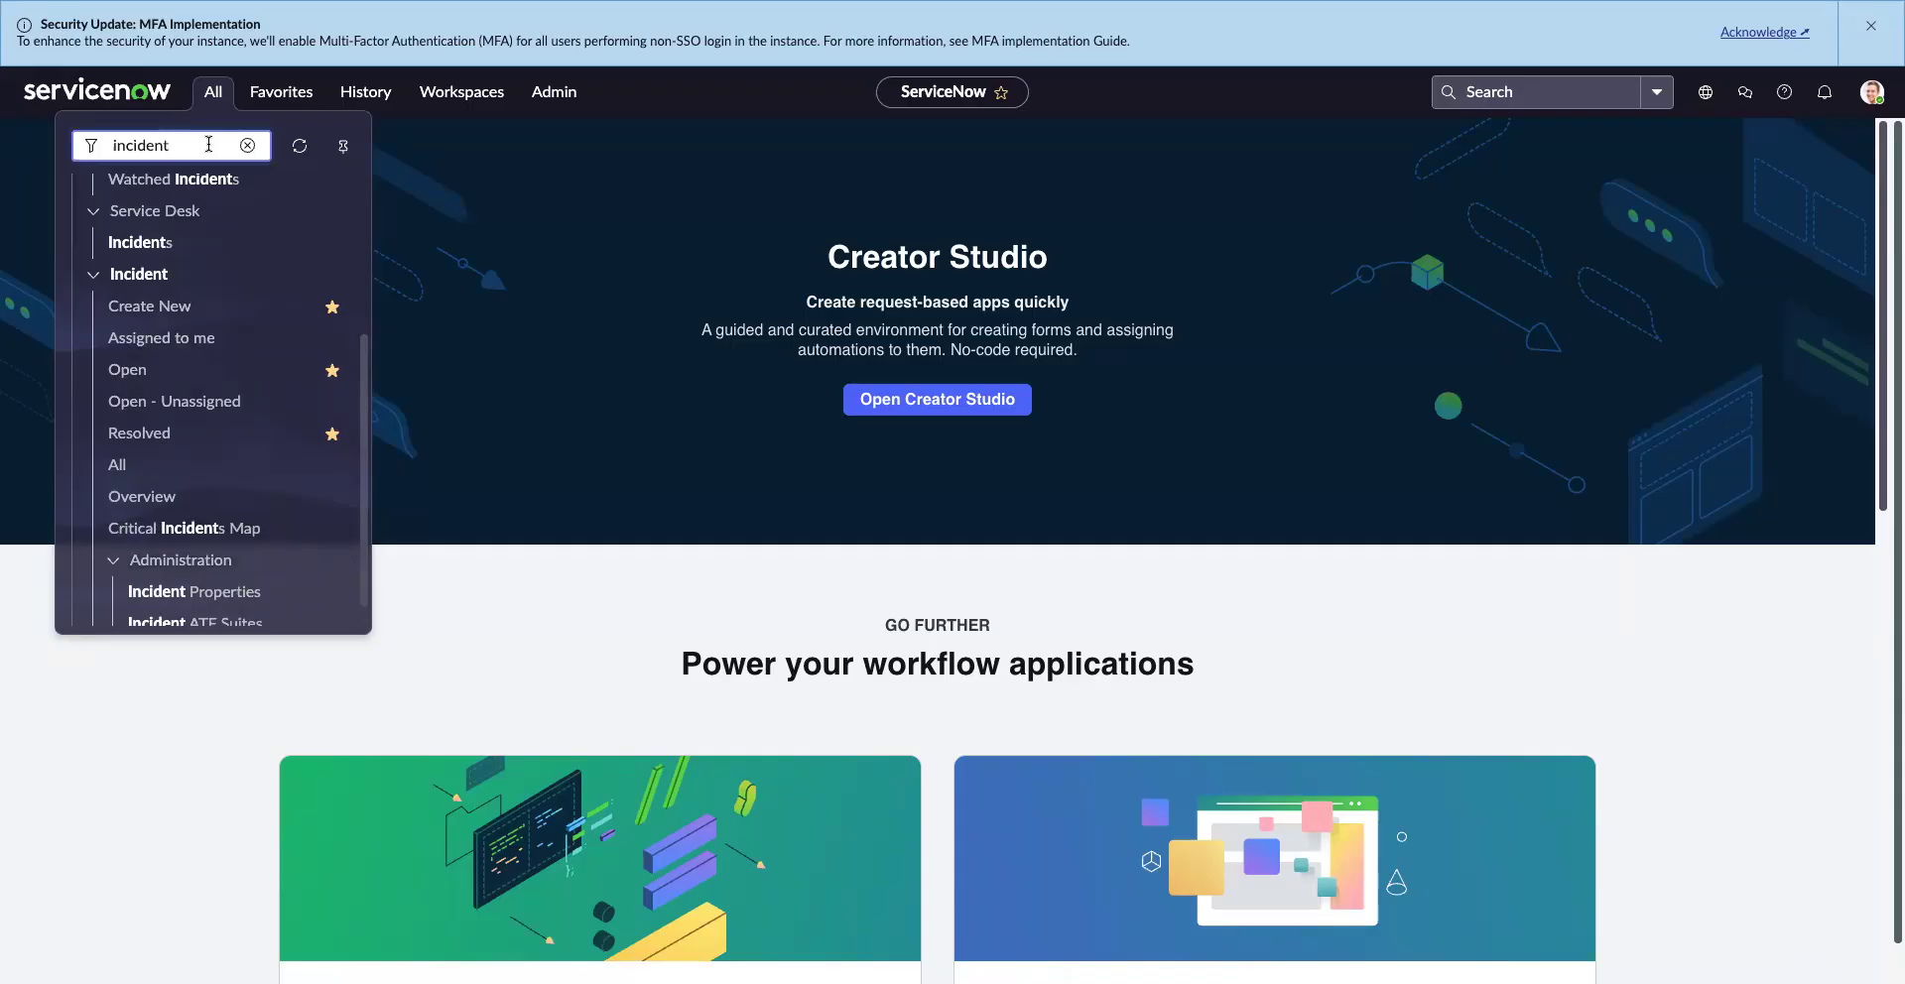
{"action": "double_click", "coordinate": [212, 145]}
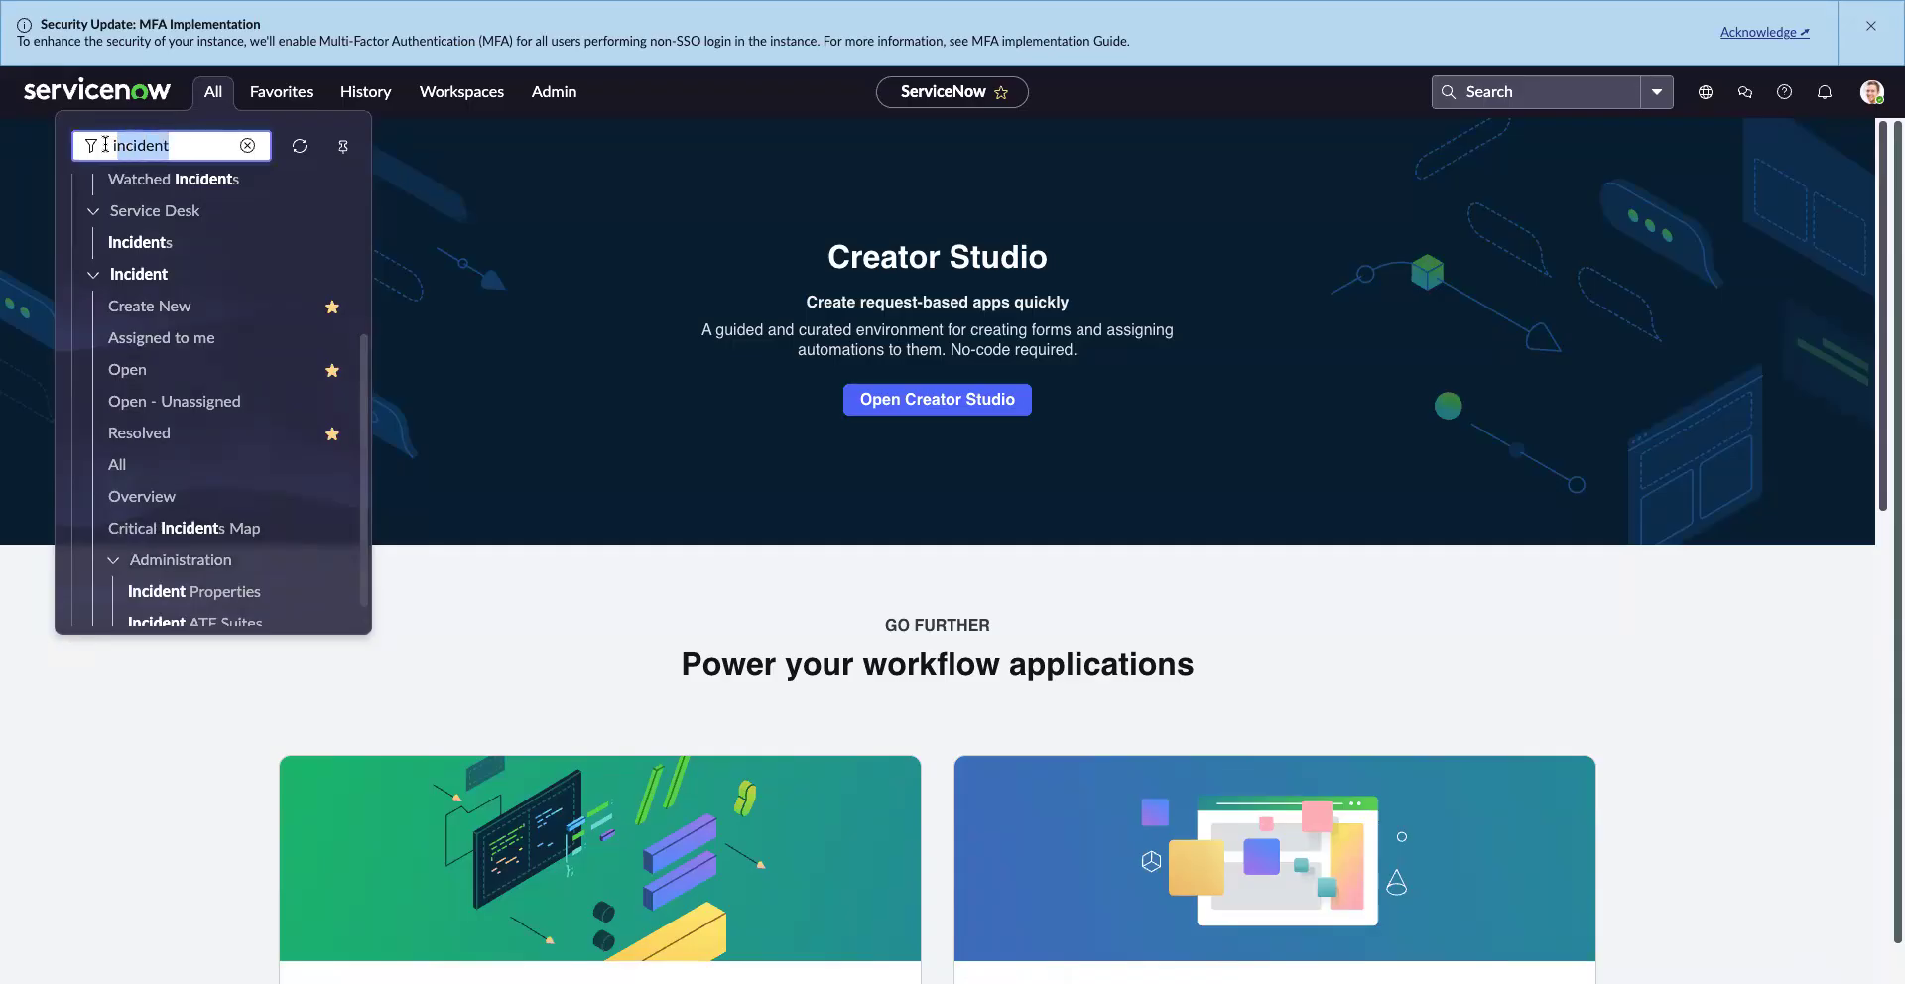
{"action": "left_click", "coordinate": [194, 147]}
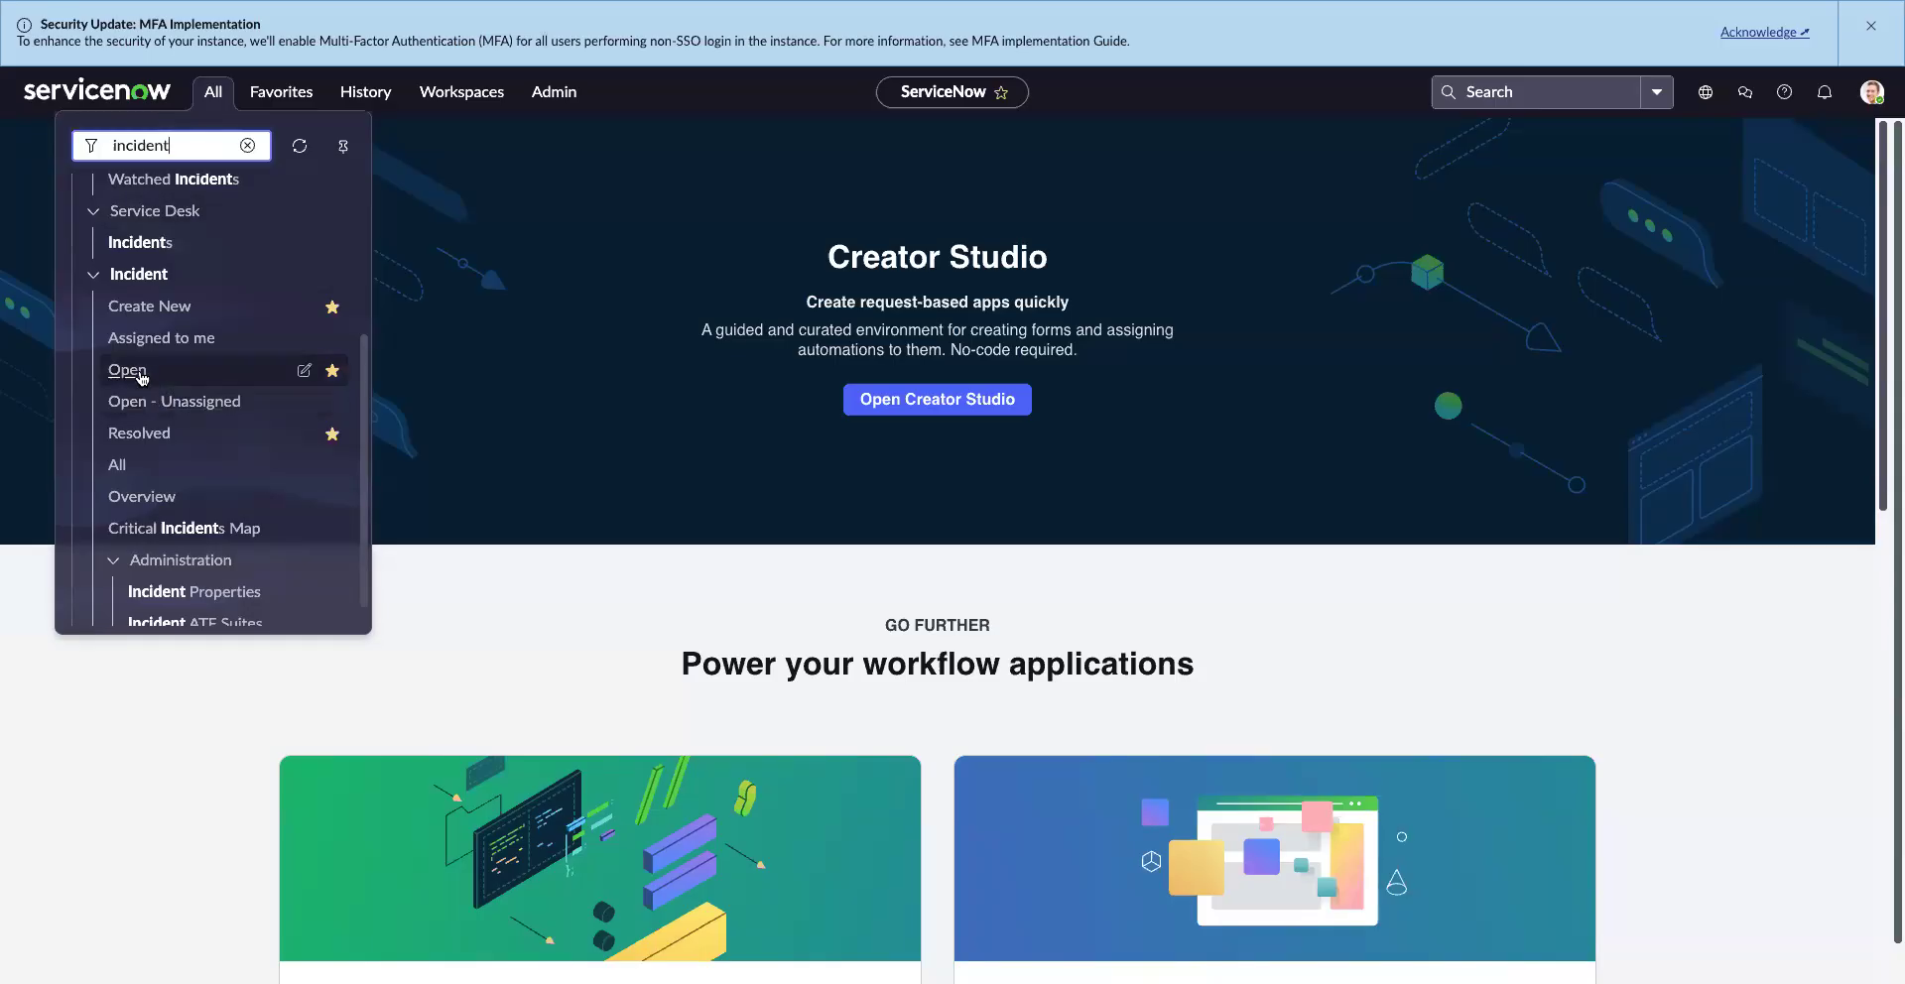
Open a blank incident form with the Create New module, plus a second one in a separate browser tab.
{"action": "left_click", "coordinate": [164, 310]}
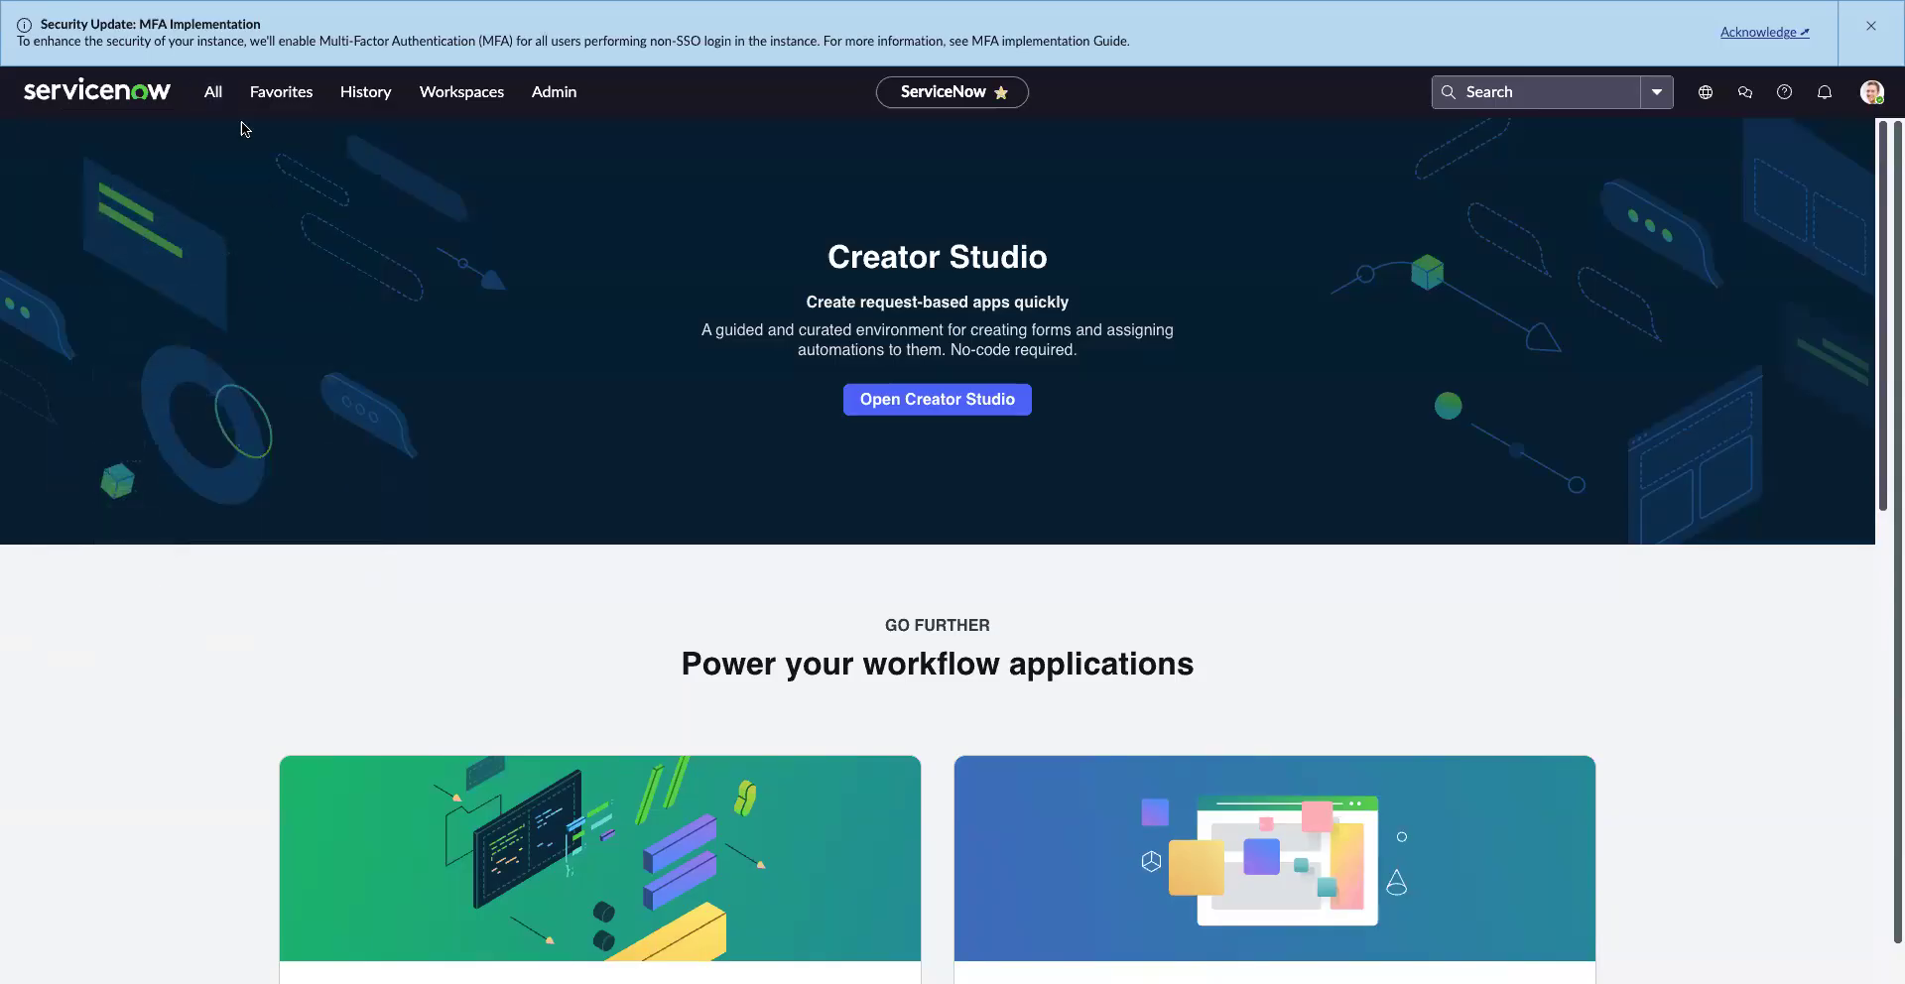
{"action": "left_click", "coordinate": [207, 103]}
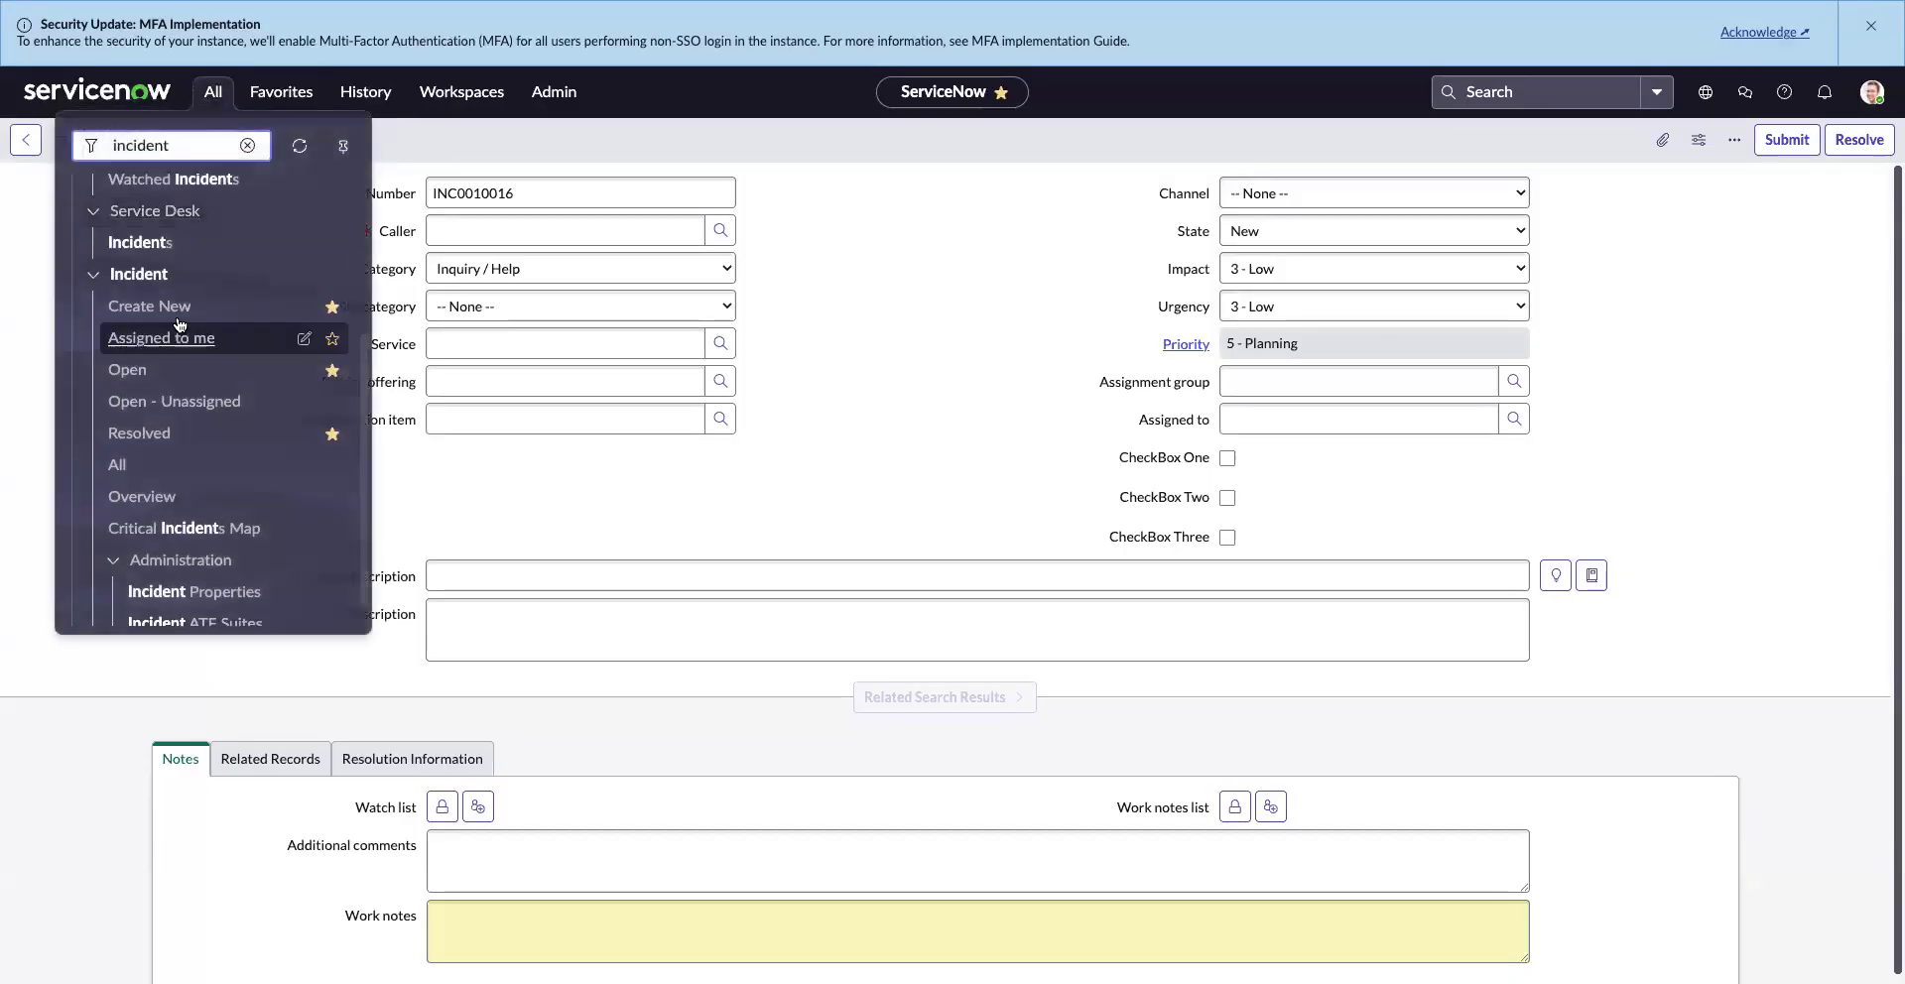
{"action": "left_click", "coordinate": [176, 313]}
{"action": "left_click", "coordinate": [213, 91]}
{"action": "left_click", "coordinate": [149, 308]}
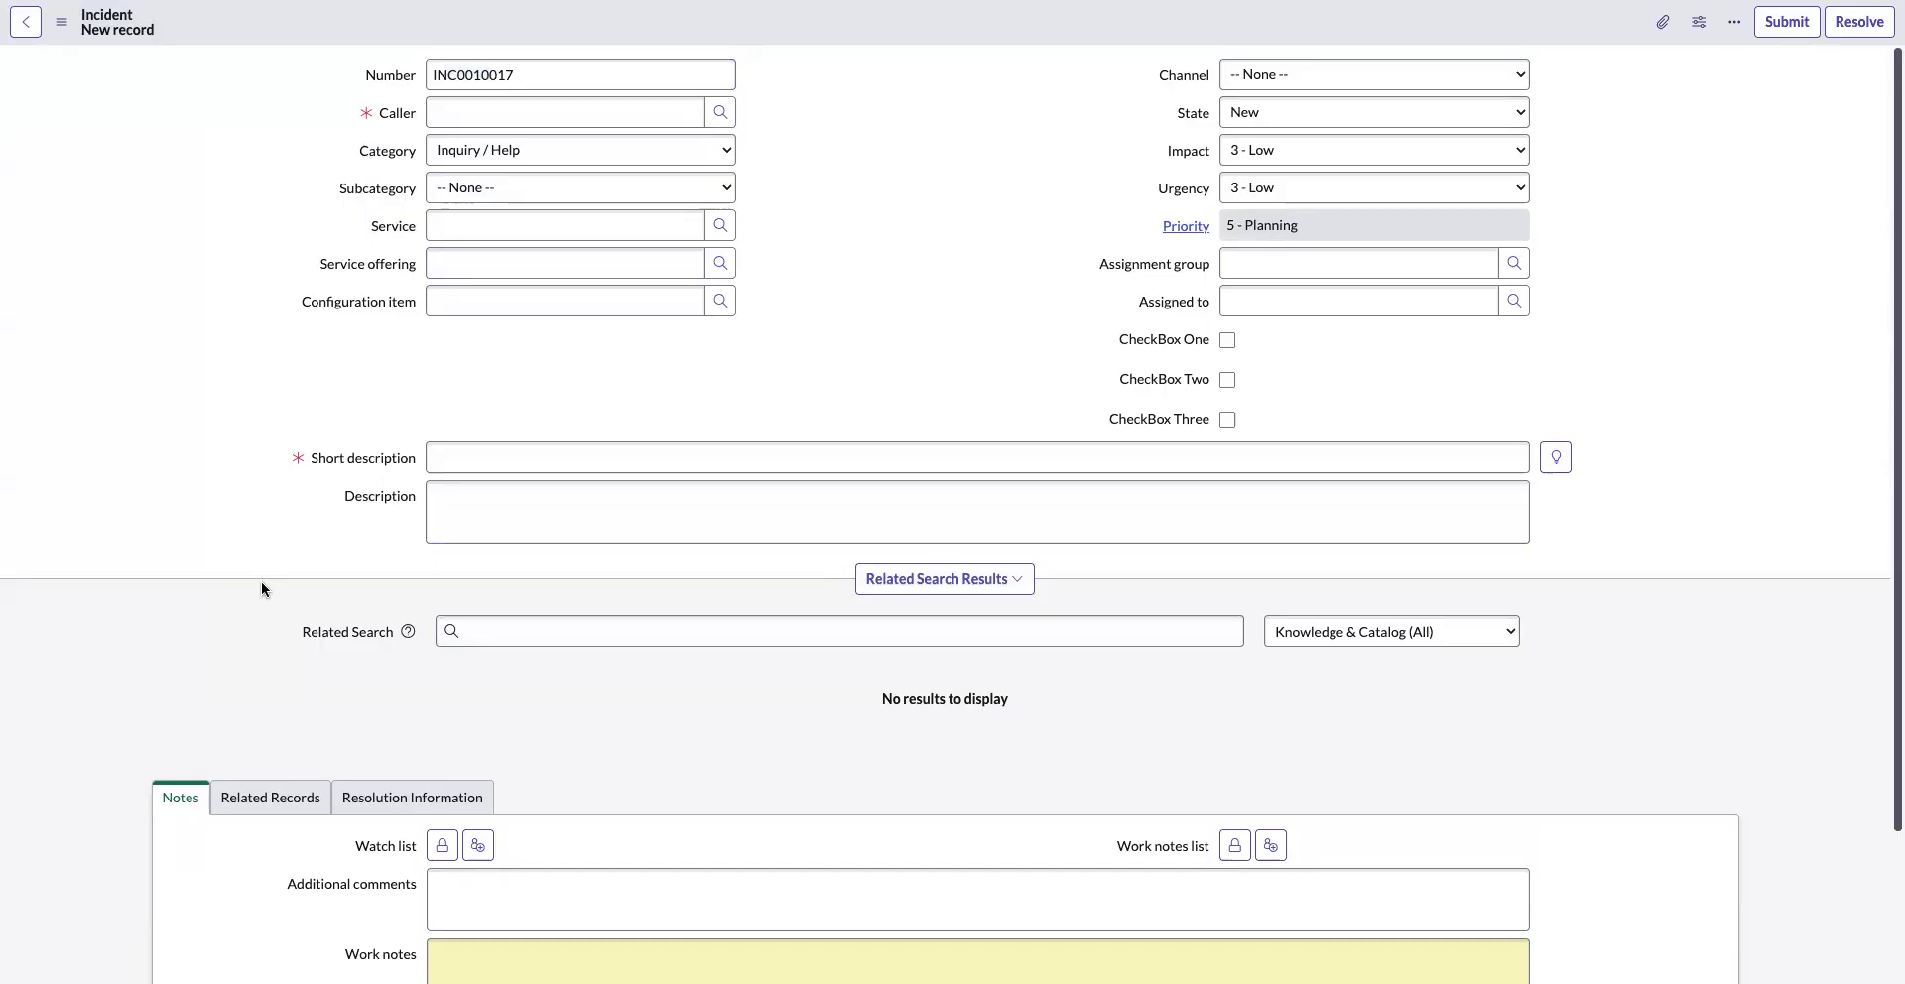
Open the table configuration of the Incident table from the blank incident form.
{"action": "scroll", "coordinate": [736, 395], "scroll_direction": "down", "scroll_amount": 2}
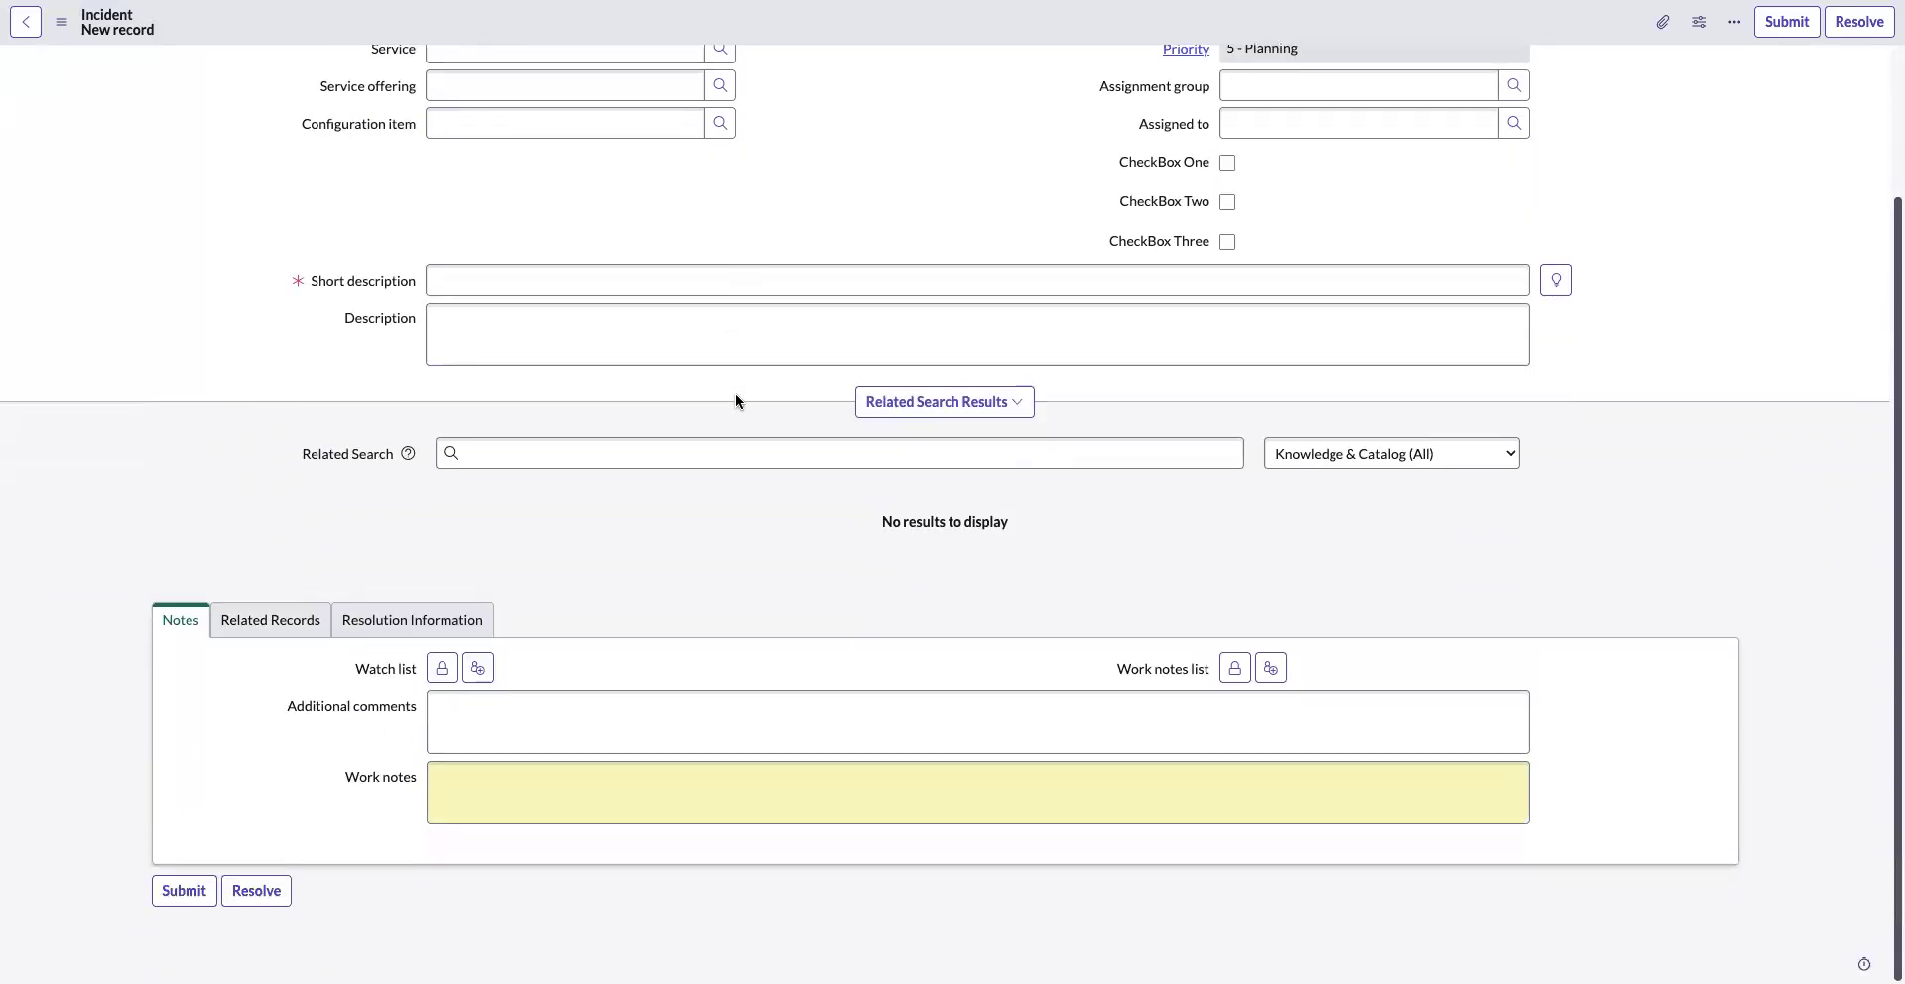
{"action": "scroll", "coordinate": [735, 395], "scroll_direction": "up", "scroll_amount": 2}
{"action": "right_click", "coordinate": [779, 25]}
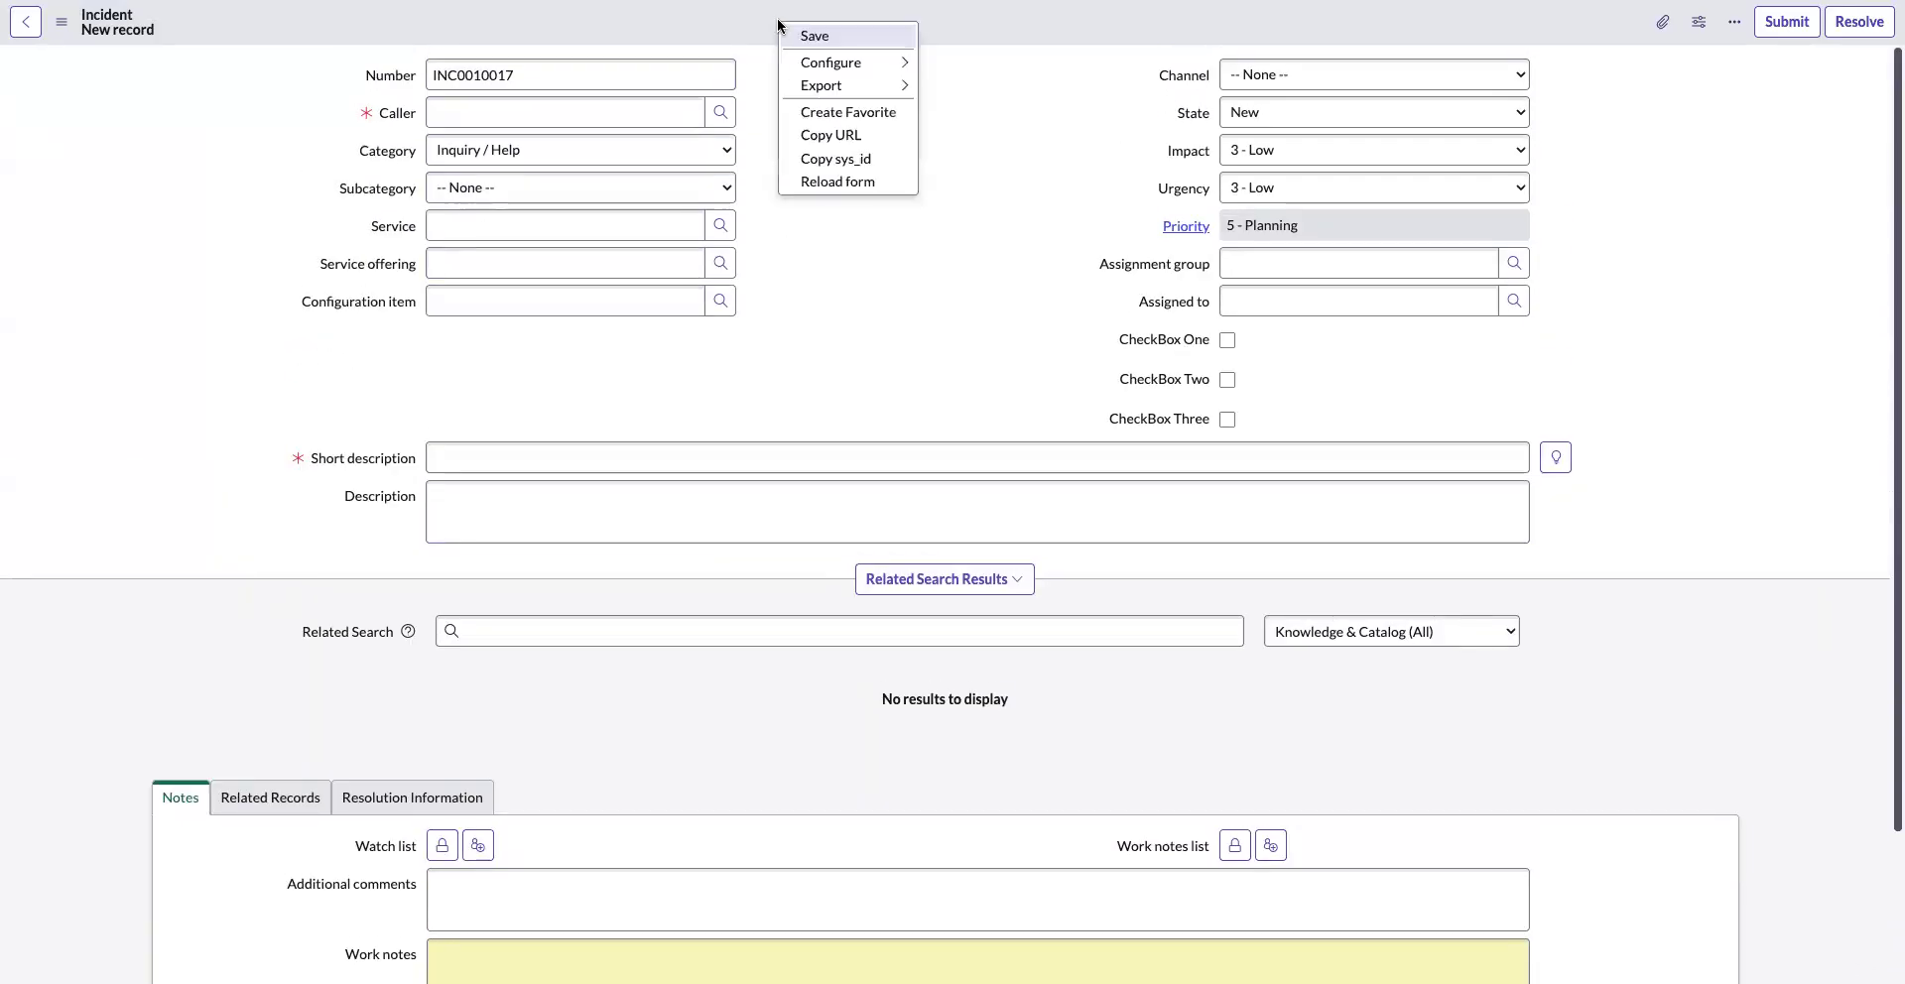
{"action": "mouse_move", "coordinate": [833, 62]}
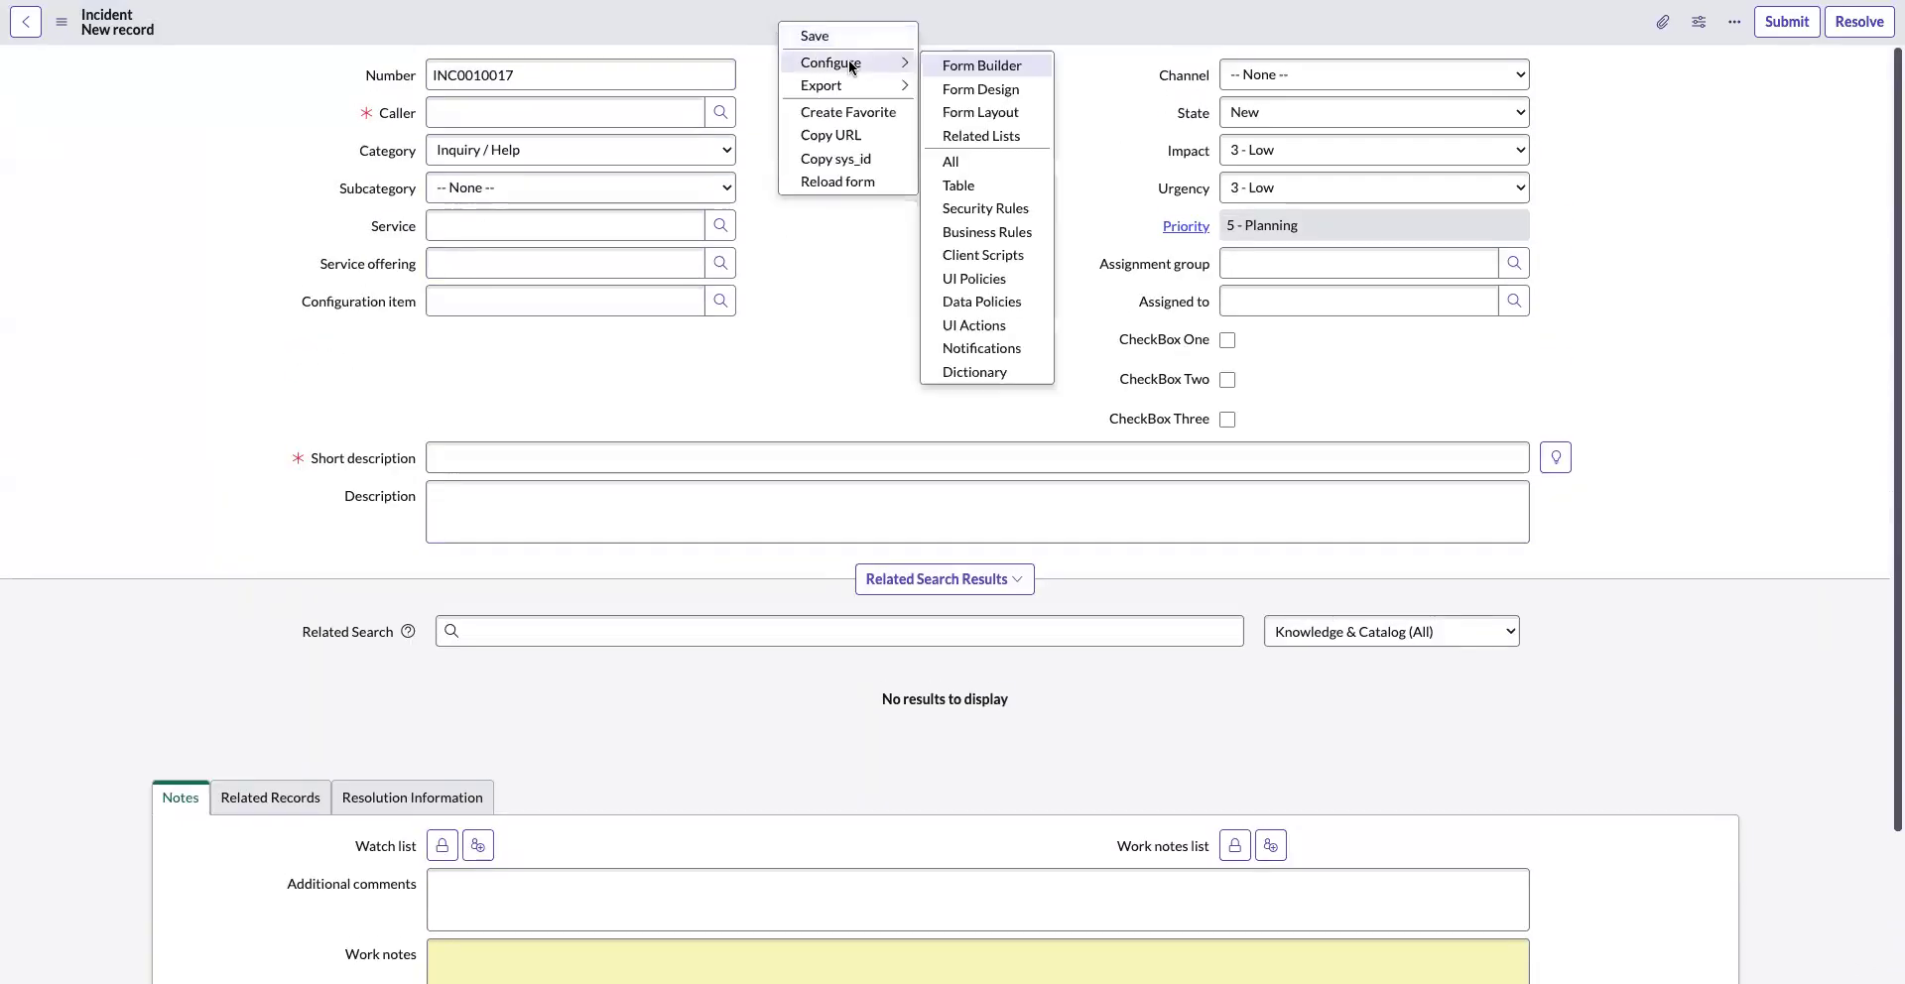
{"action": "left_click", "coordinate": [967, 186]}
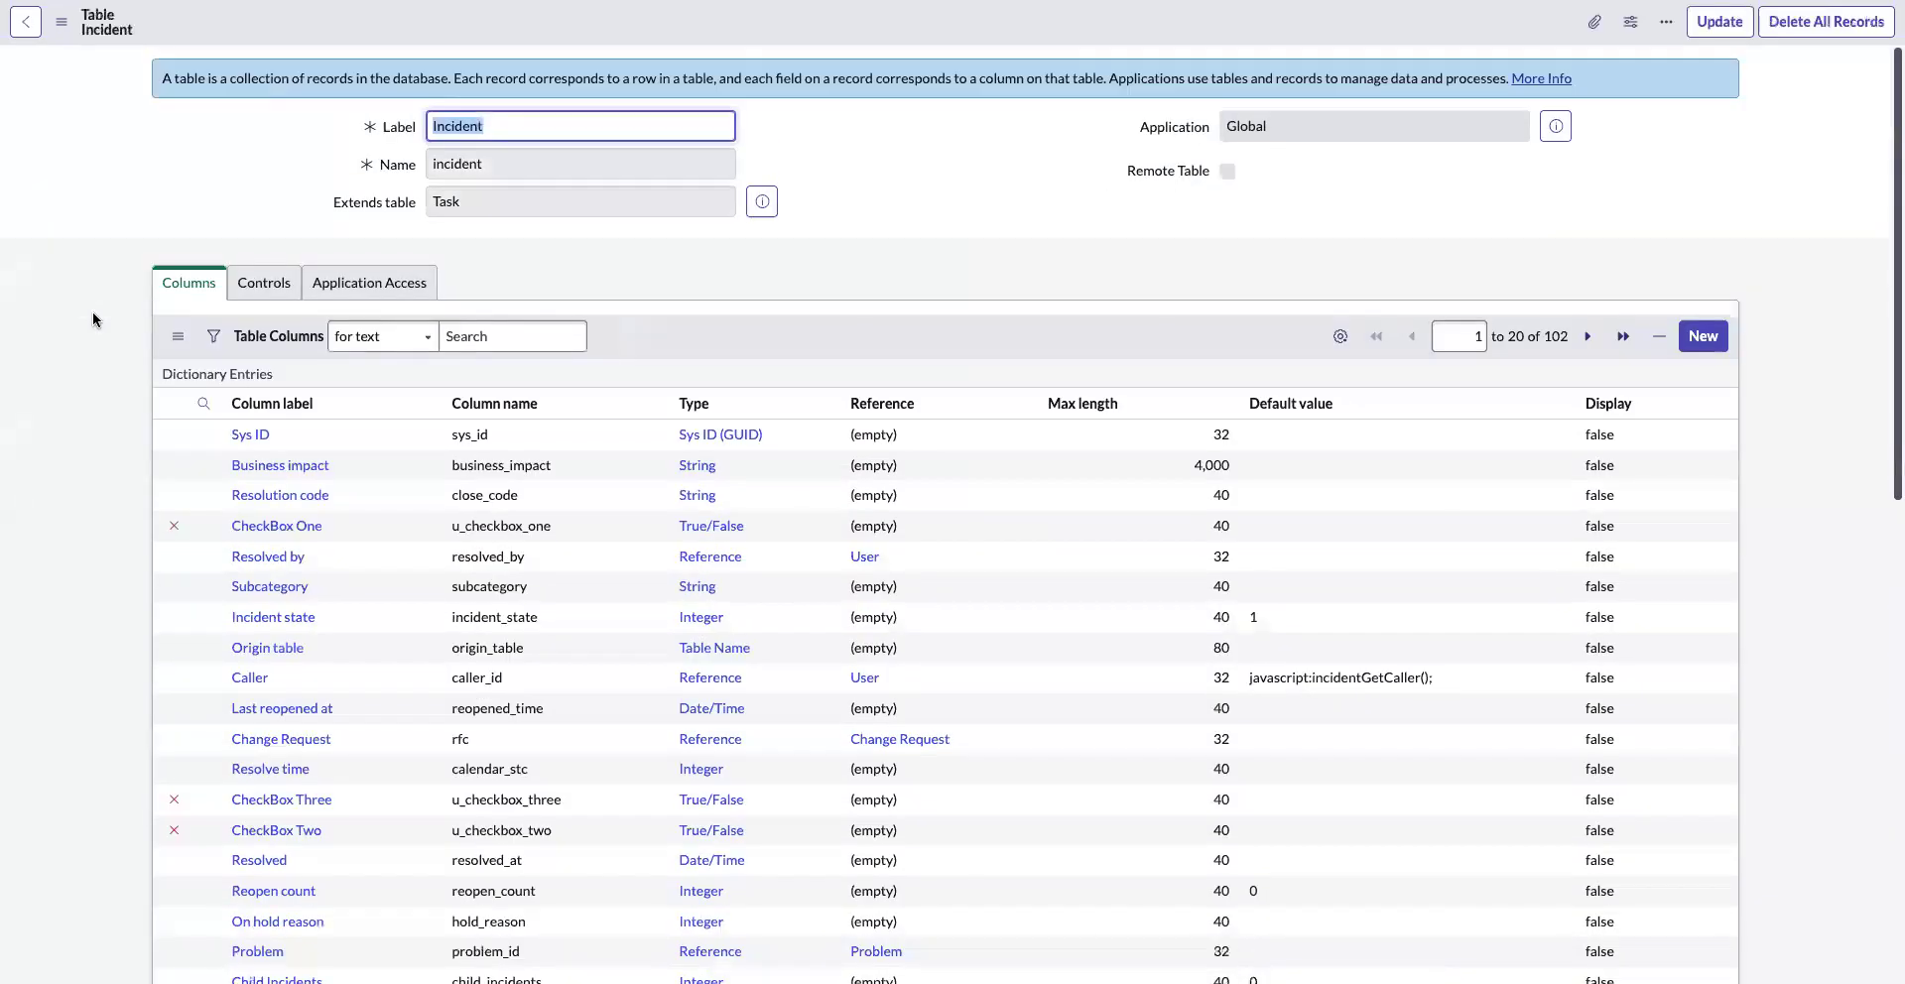
Review the Incident table's label and name, and search its columns for the column label "number".
{"action": "left_click", "coordinate": [515, 128]}
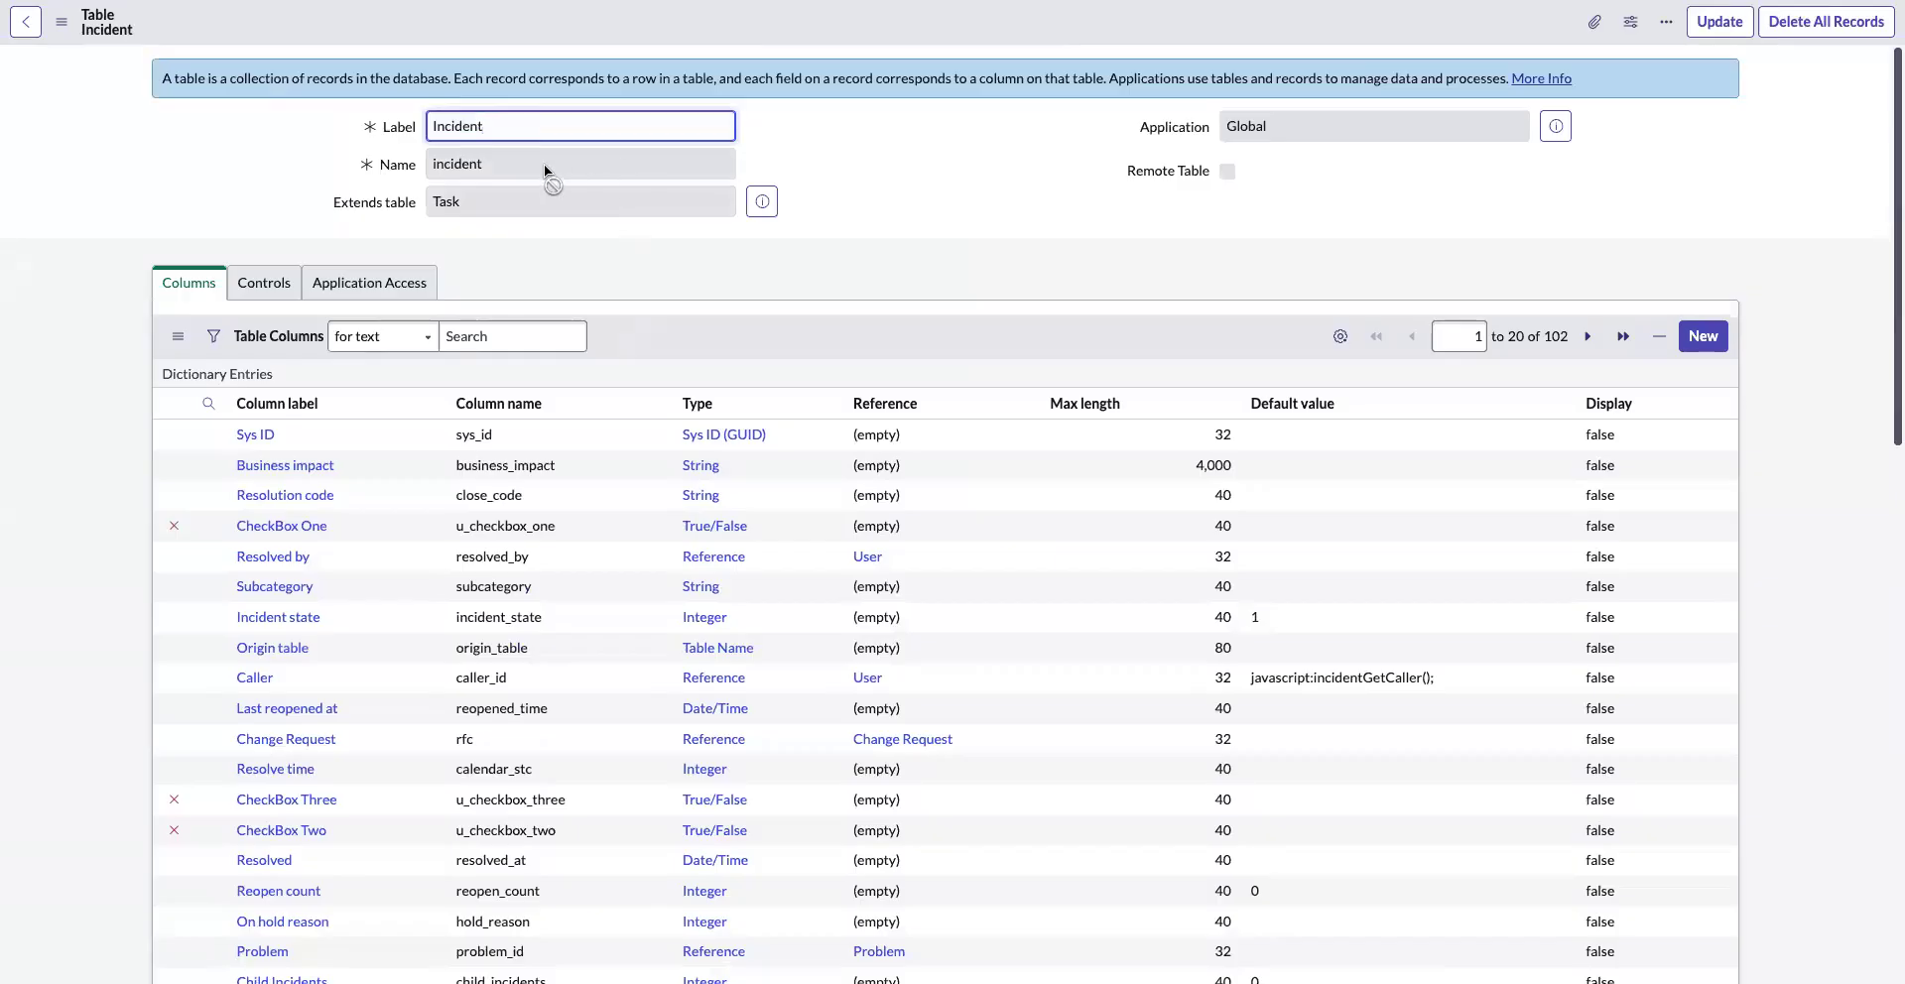
{"action": "left_click", "coordinate": [516, 164]}
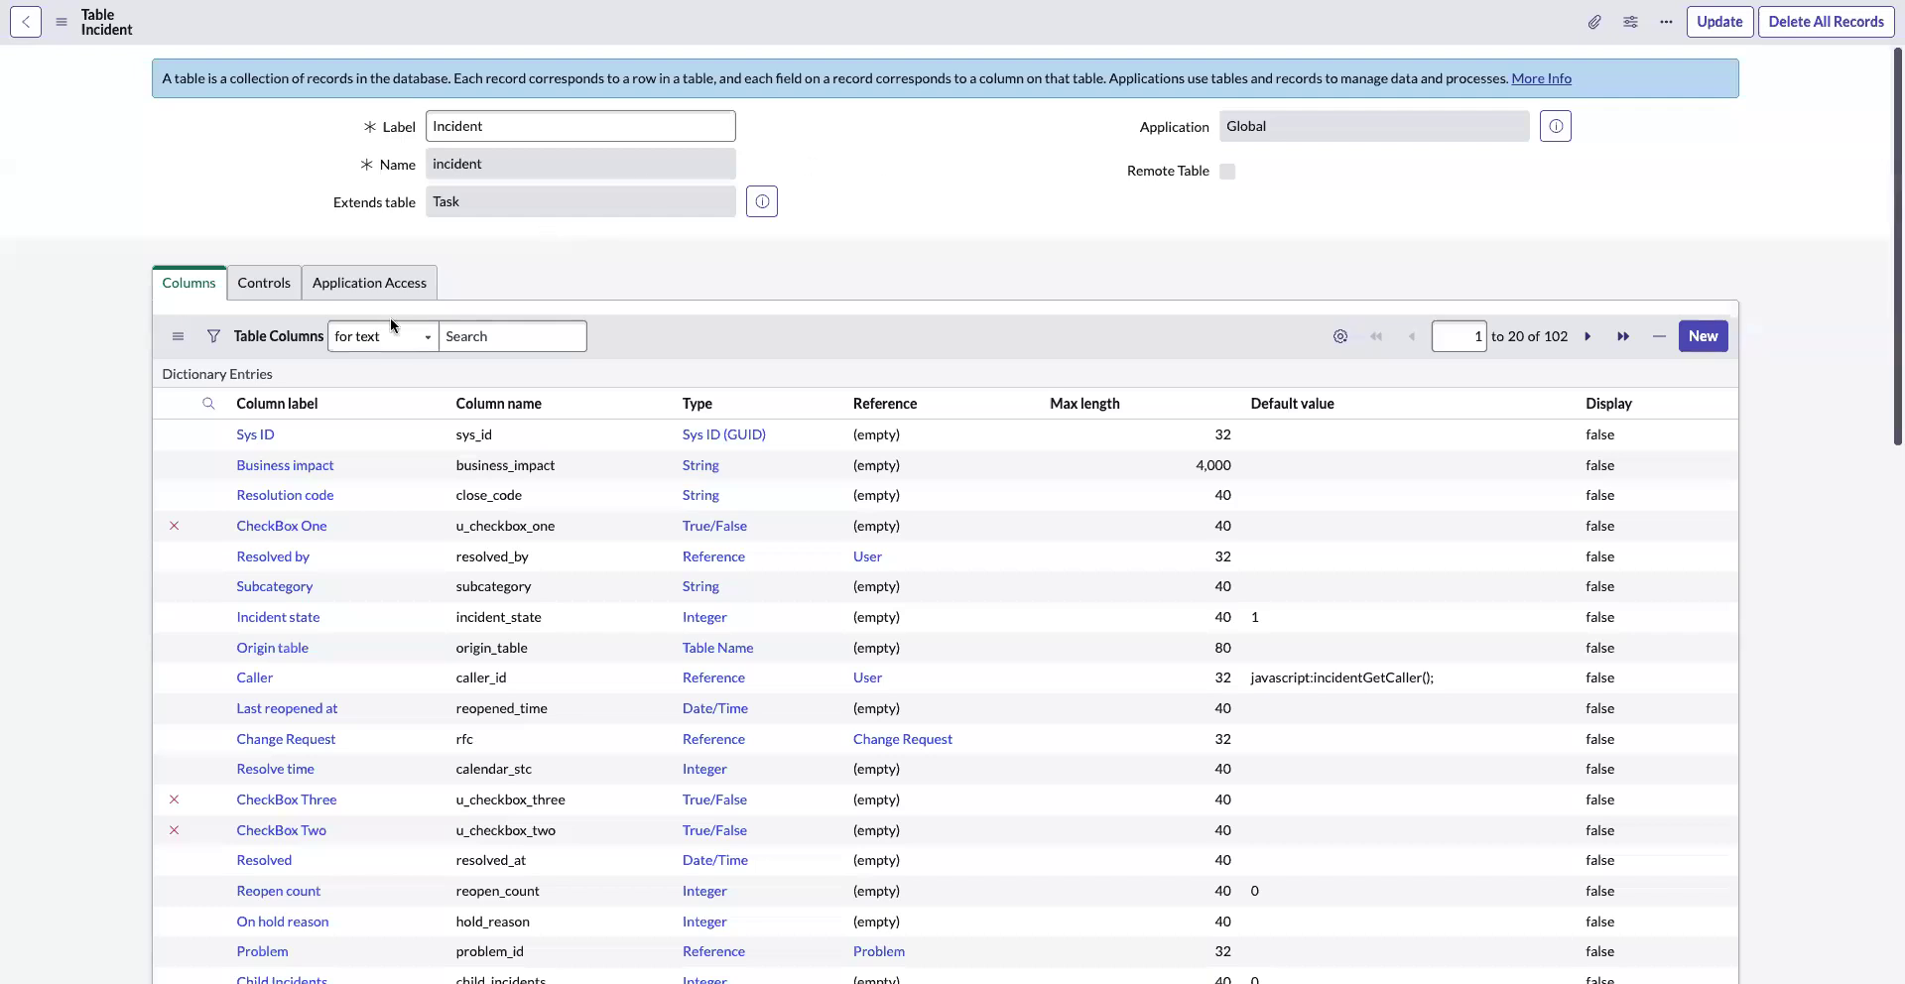
{"action": "scroll", "coordinate": [81, 389], "scroll_direction": "down", "scroll_amount": 3}
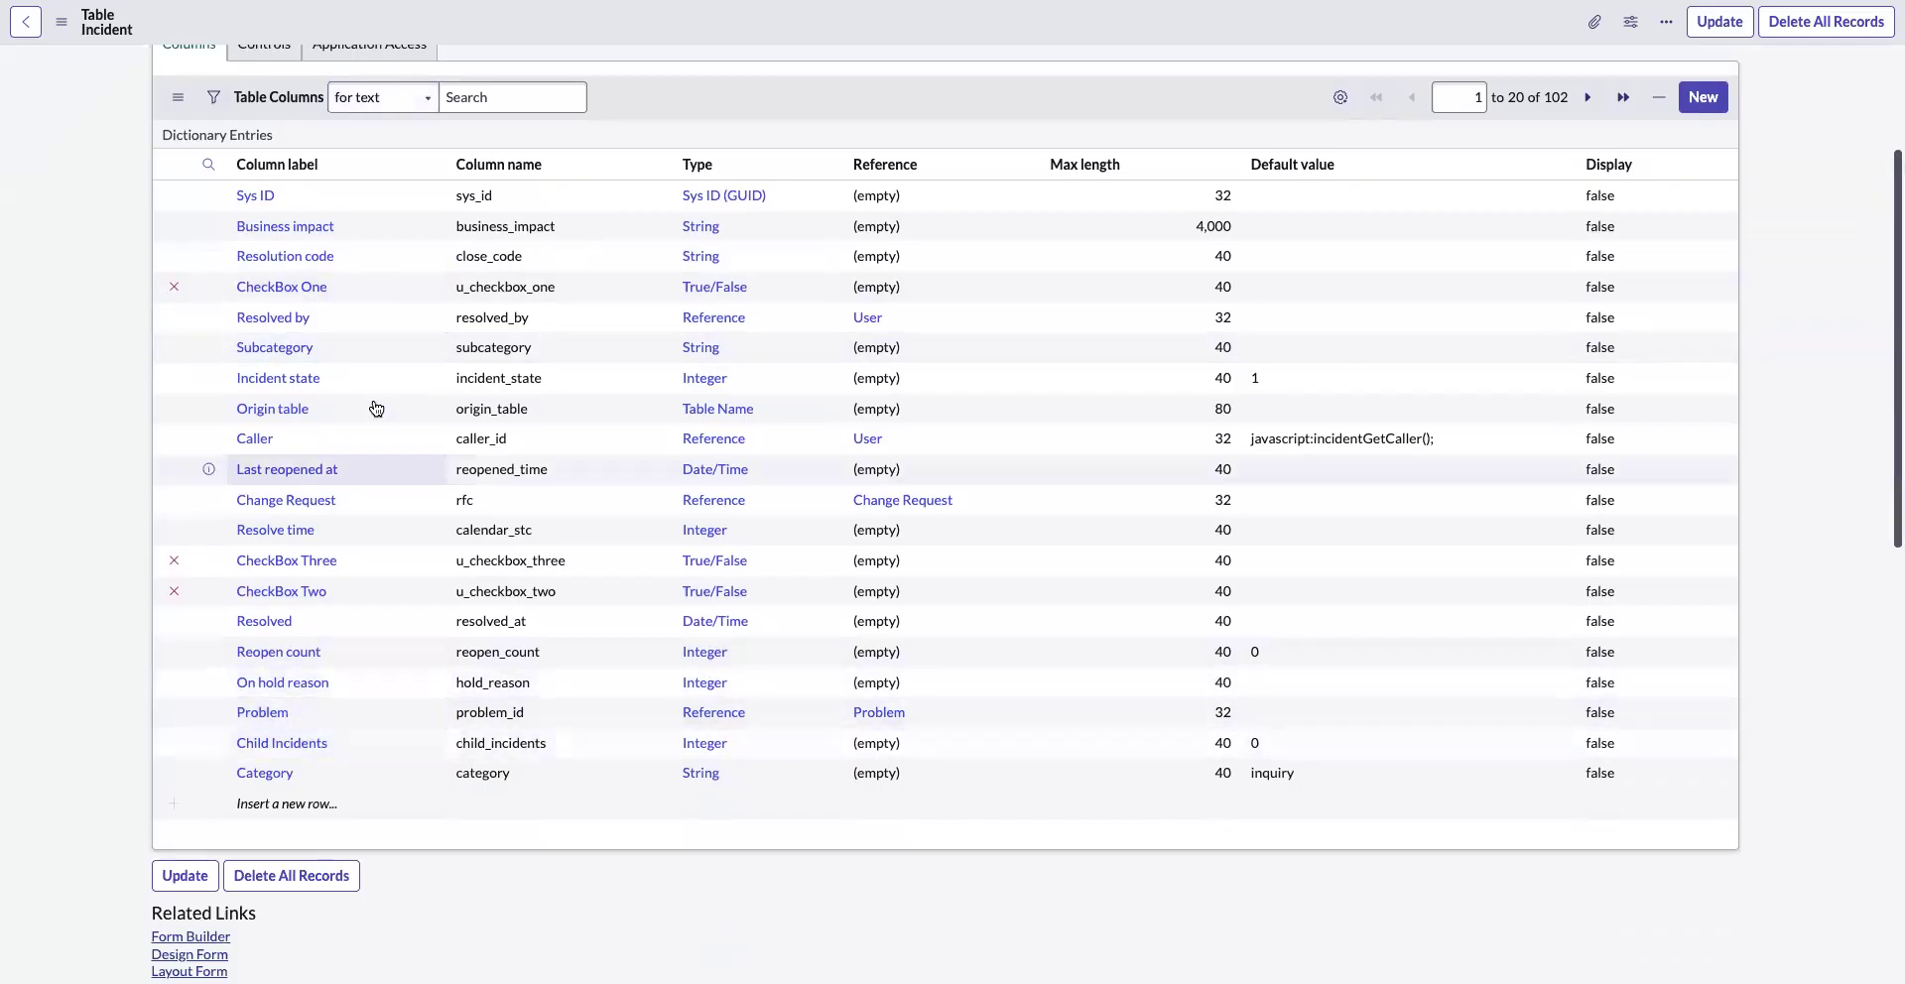
{"action": "left_click", "coordinate": [209, 165]}
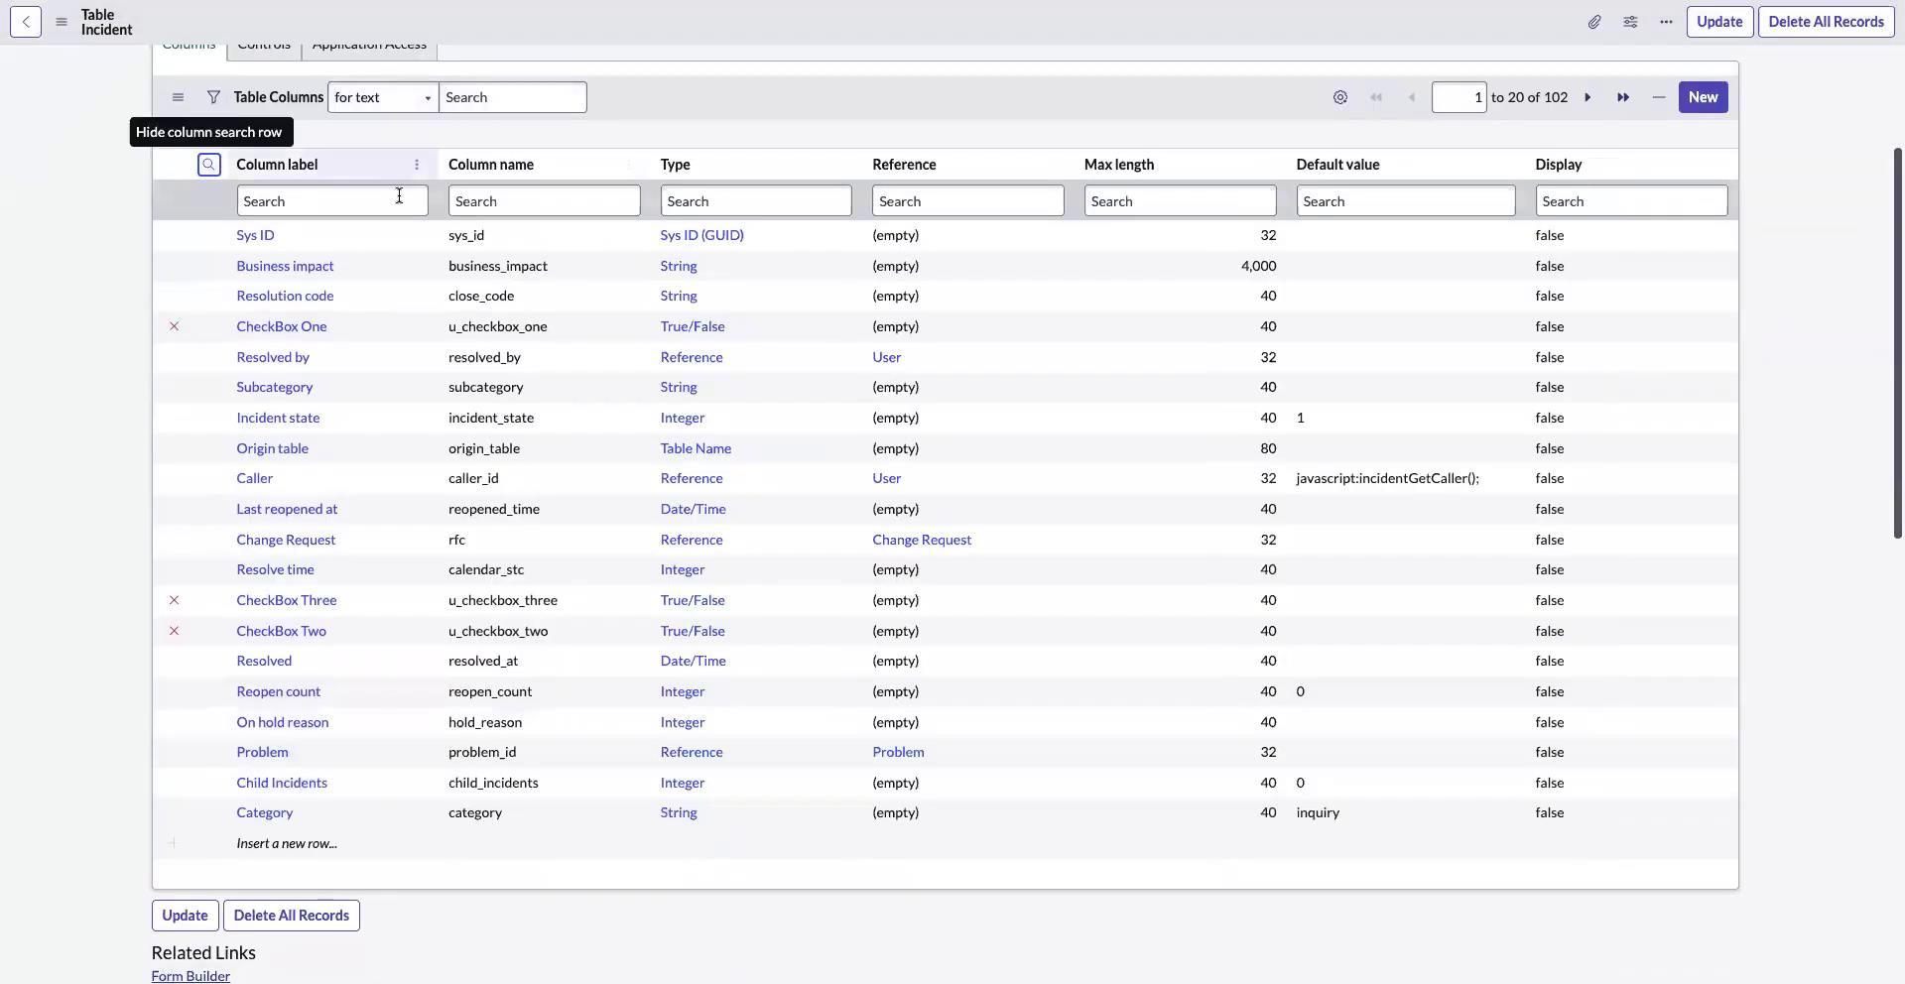
{"action": "left_click", "coordinate": [398, 195]}
{"action": "type", "text": "number"}
{"action": "key", "text": "Return"}
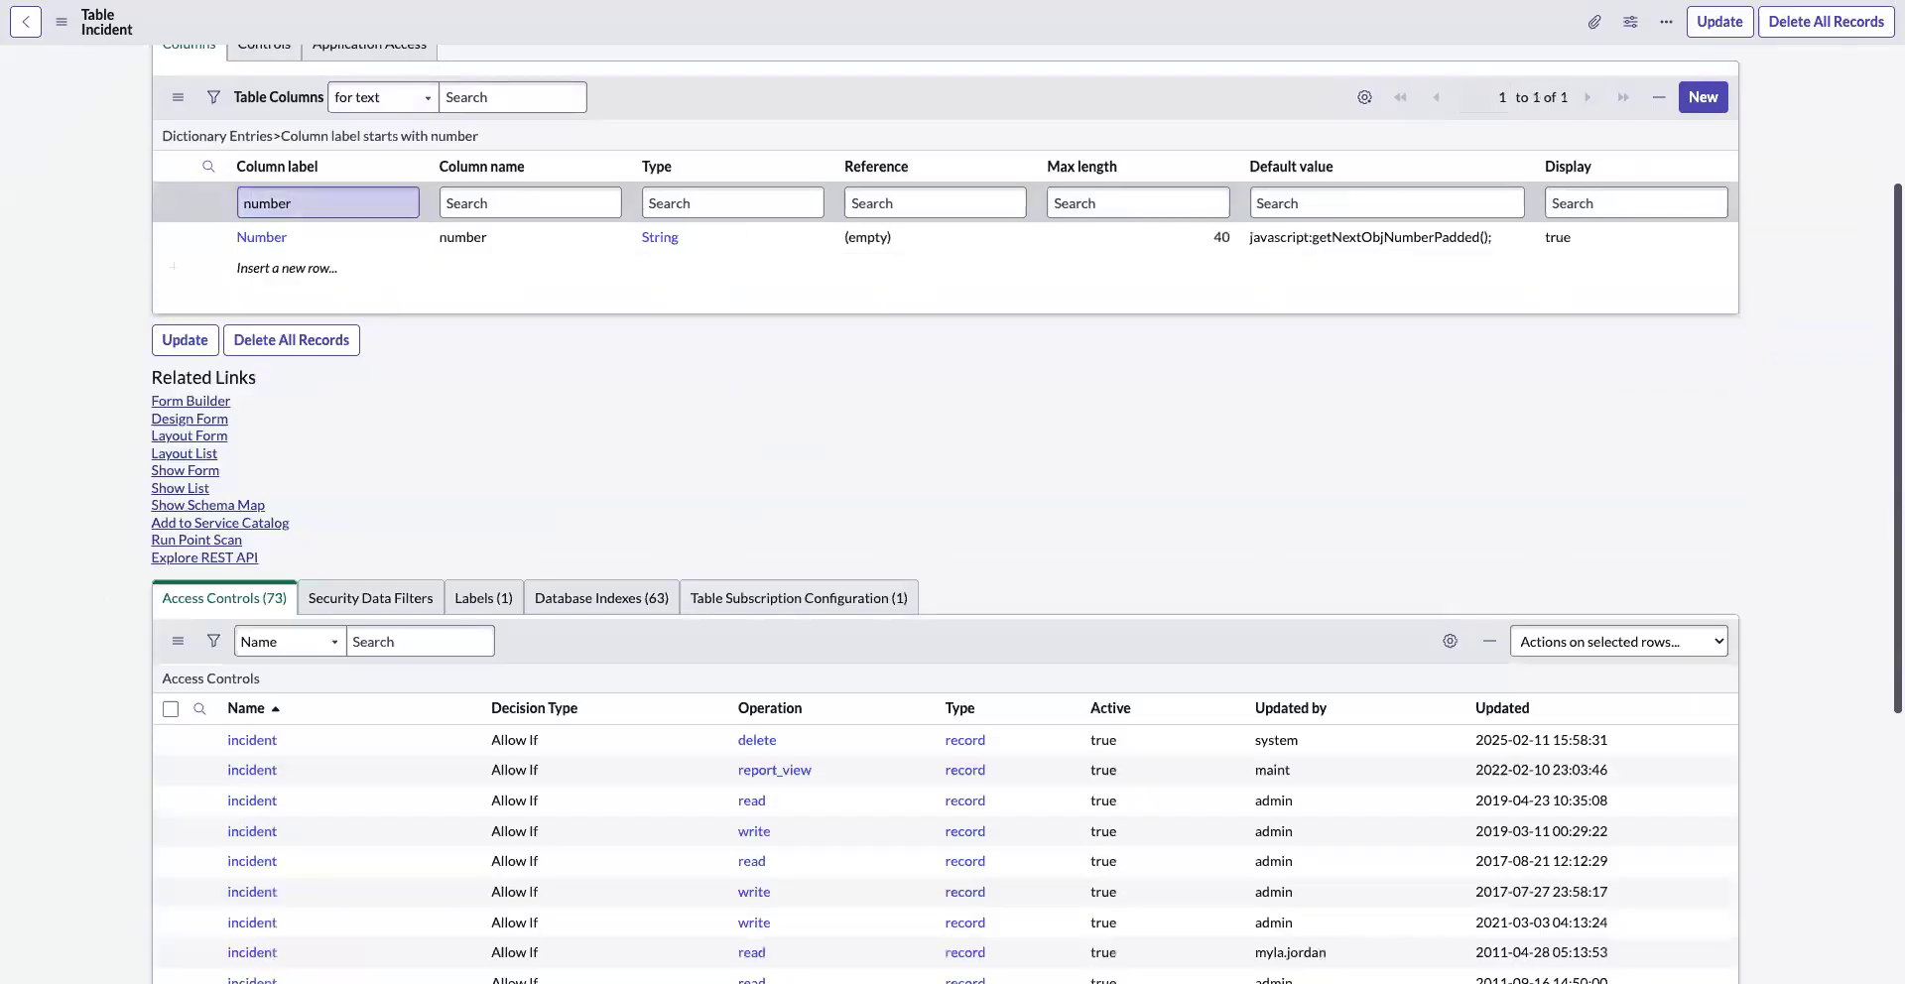
Search the Incident table's columns for the column label "caller".
{"action": "left_click", "coordinate": [342, 209]}
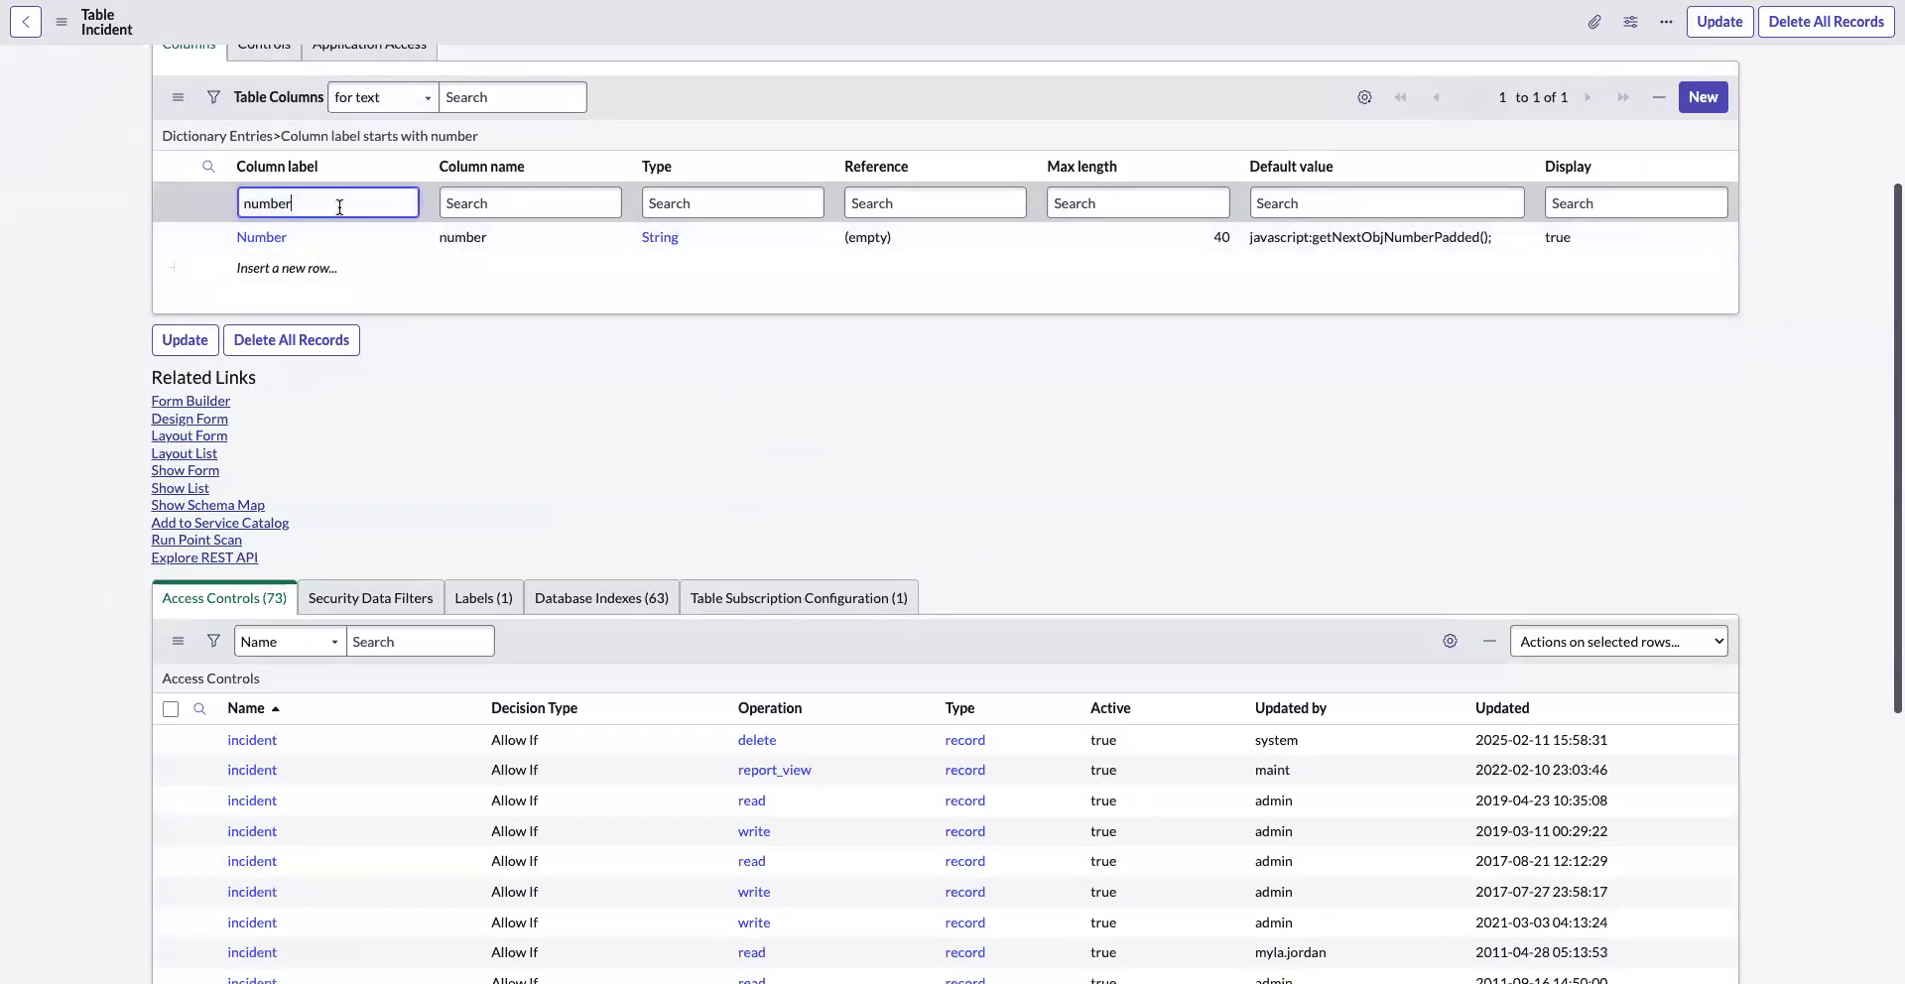
{"action": "key", "text": "ctrl+a"}
{"action": "type", "text": "caller"}
{"action": "key", "text": "Return"}
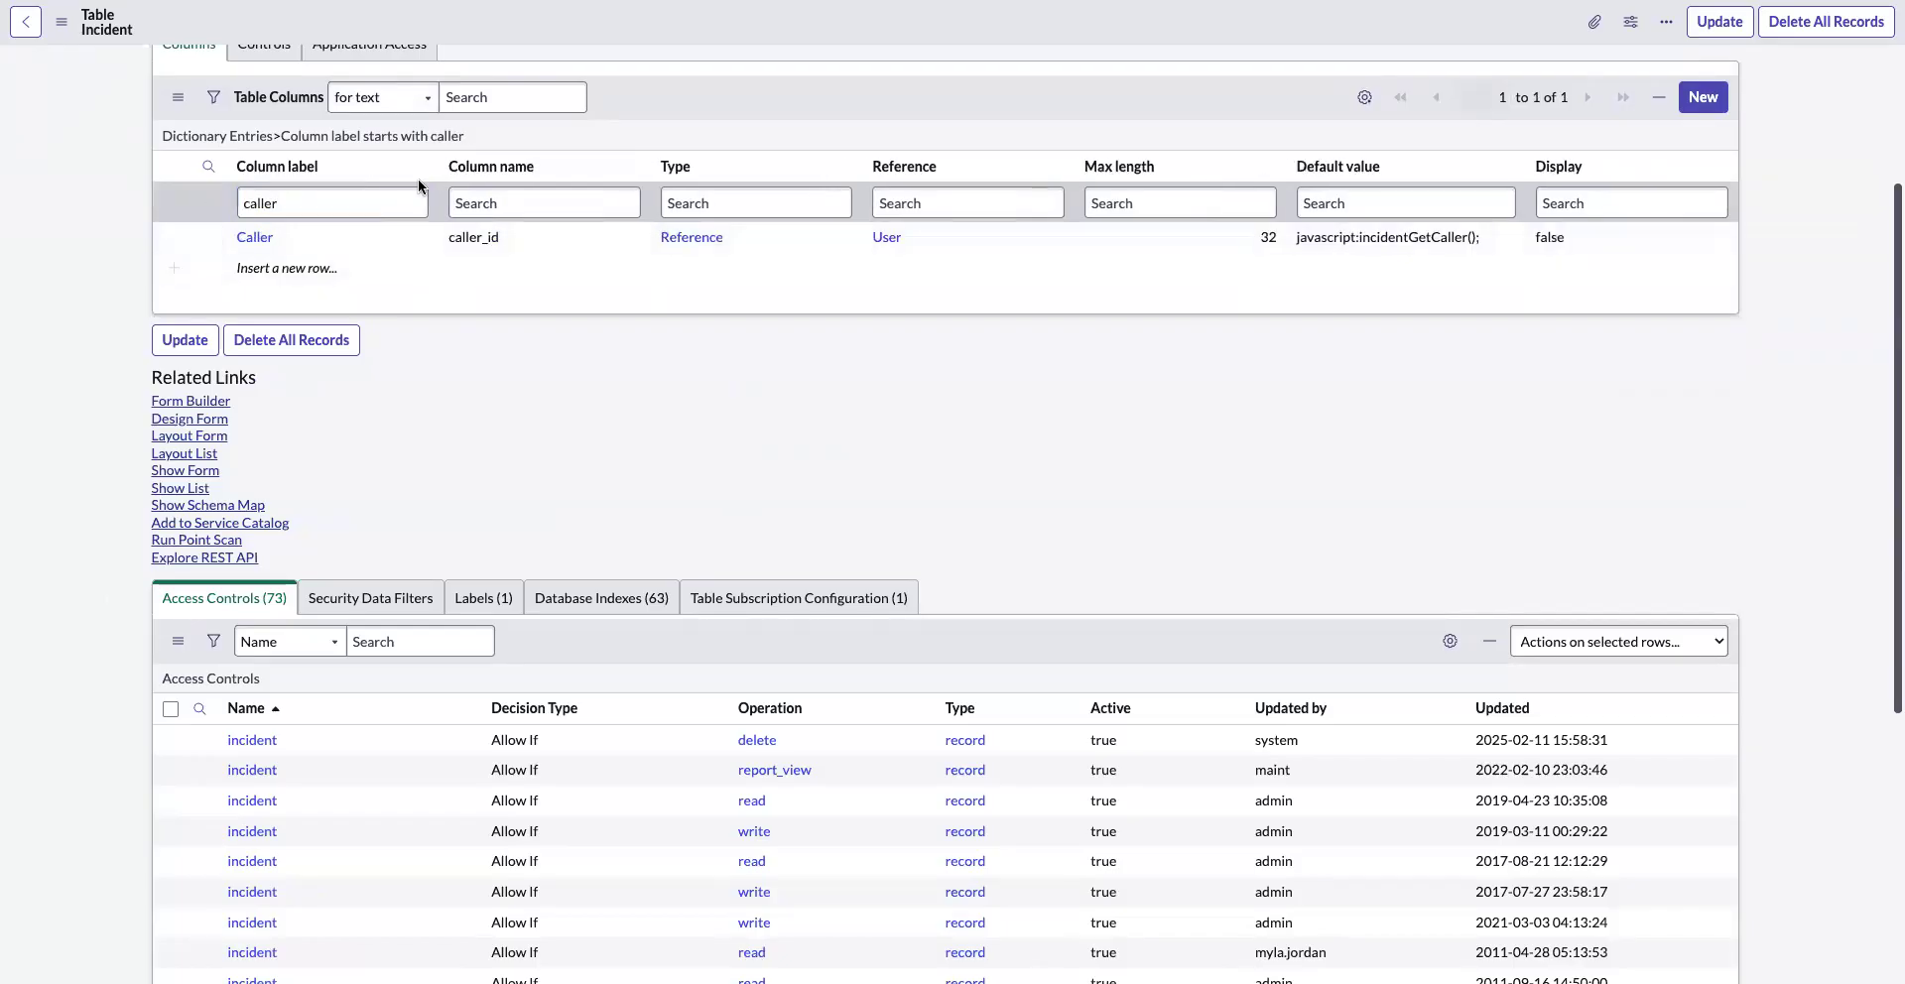
Search the Incident table's columns for the column label "category".
{"action": "left_click", "coordinate": [288, 200]}
{"action": "left_click_drag", "start_coordinate": [275, 204], "coordinate": [162, 205]}
{"action": "type", "text": "categor"}
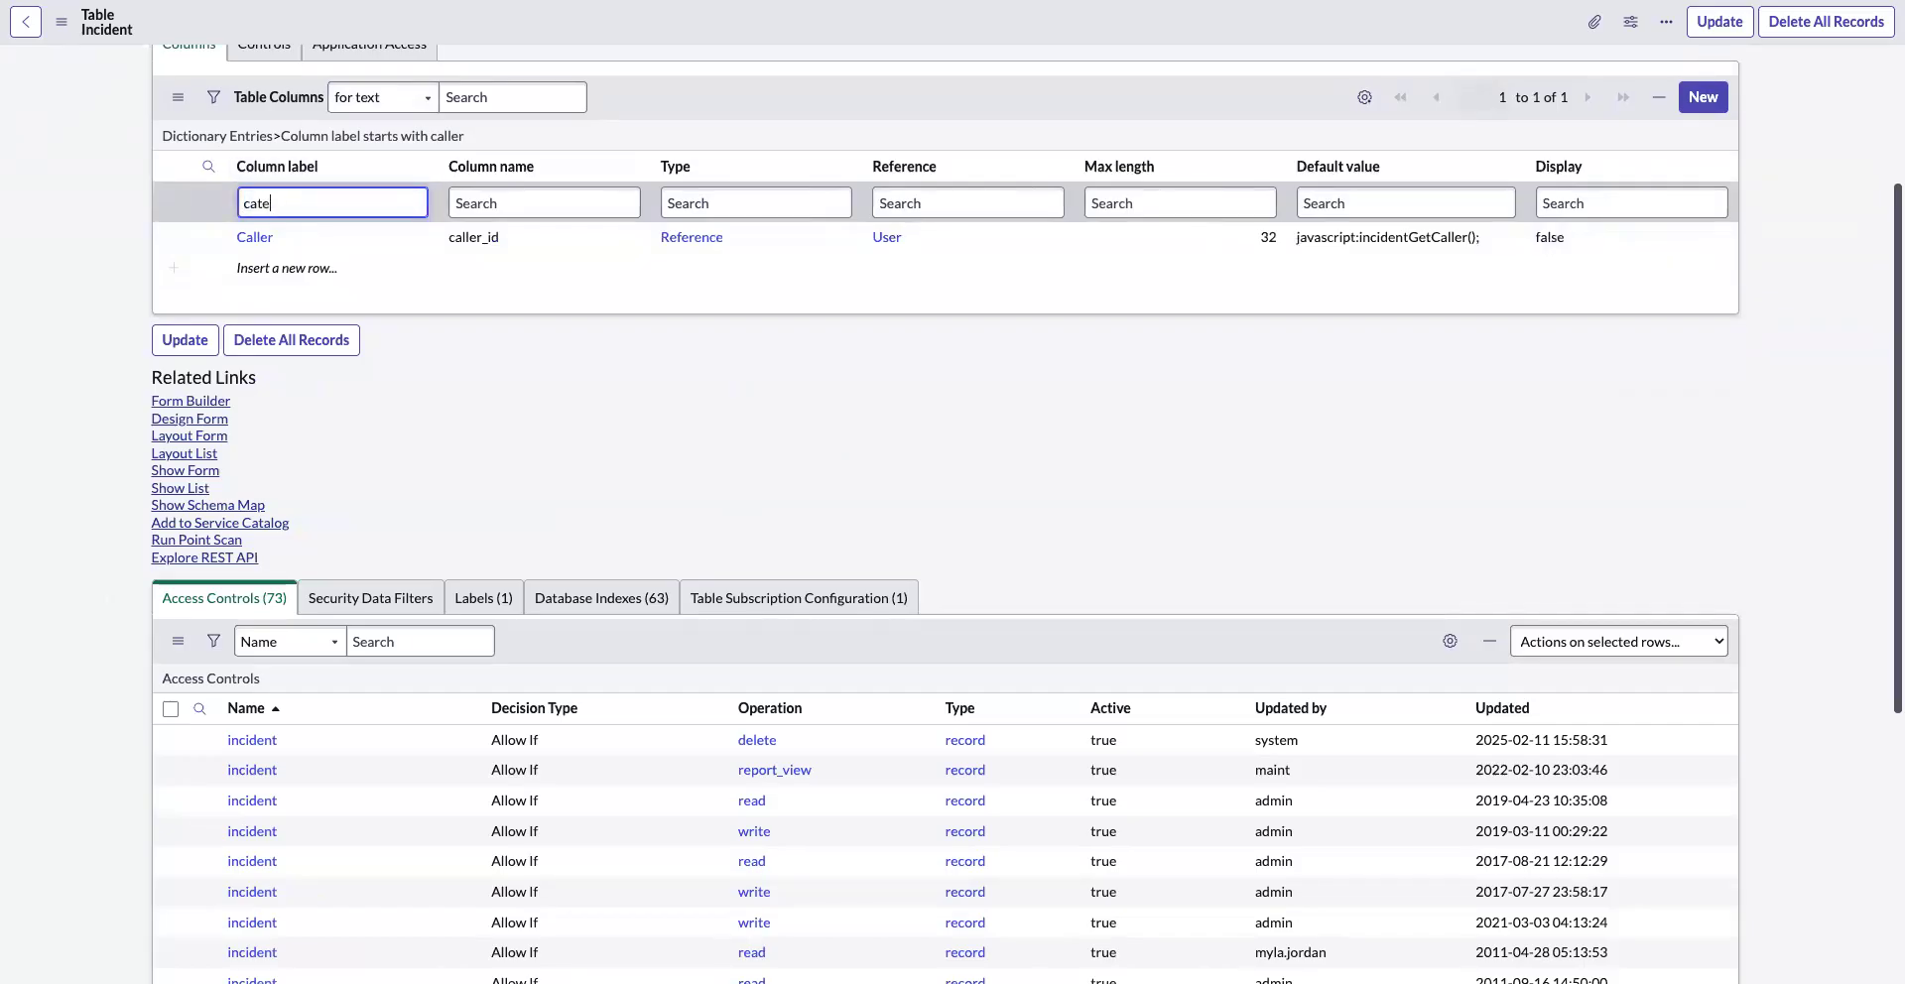
{"action": "type", "text": "y"}
{"action": "key", "text": "Return"}
Set the Category on the first blank incident form to Software and view the available Subcategory choices.
{"action": "scroll", "coordinate": [812, 318], "scroll_direction": "up", "scroll_amount": 3}
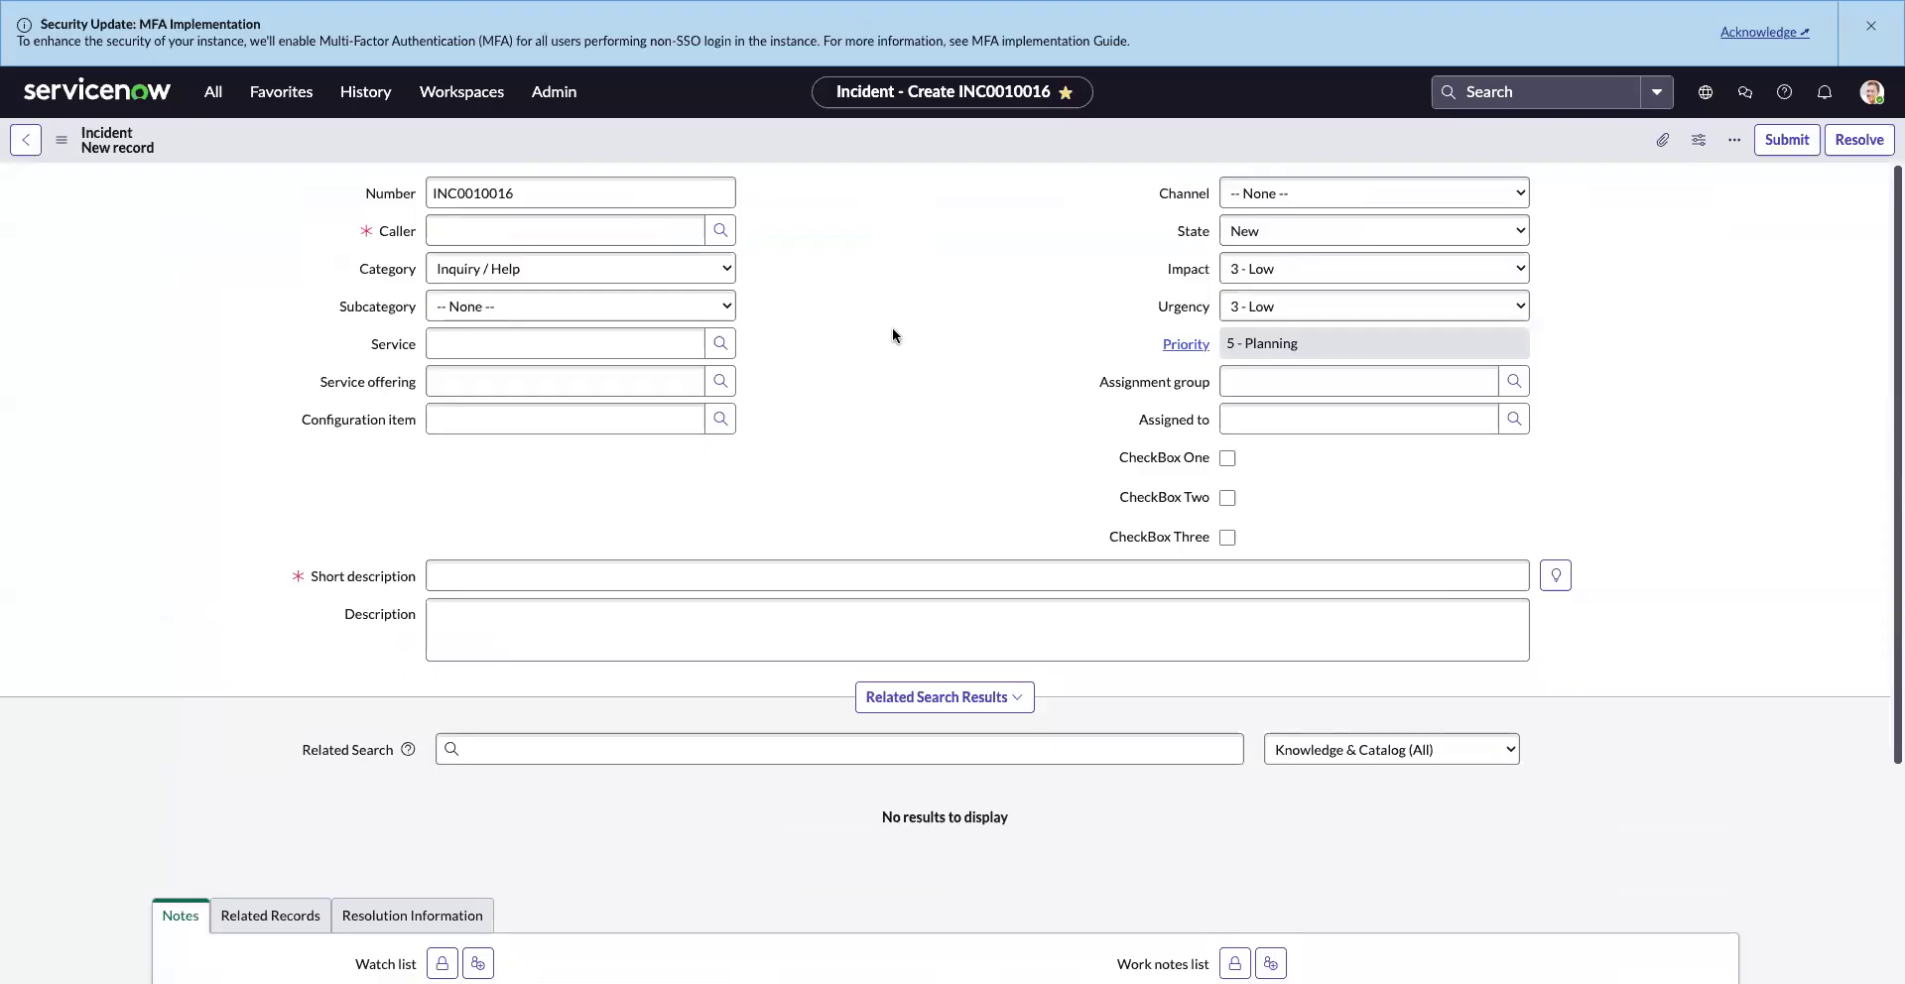
{"action": "scroll", "coordinate": [894, 336], "scroll_direction": "down", "scroll_amount": 1}
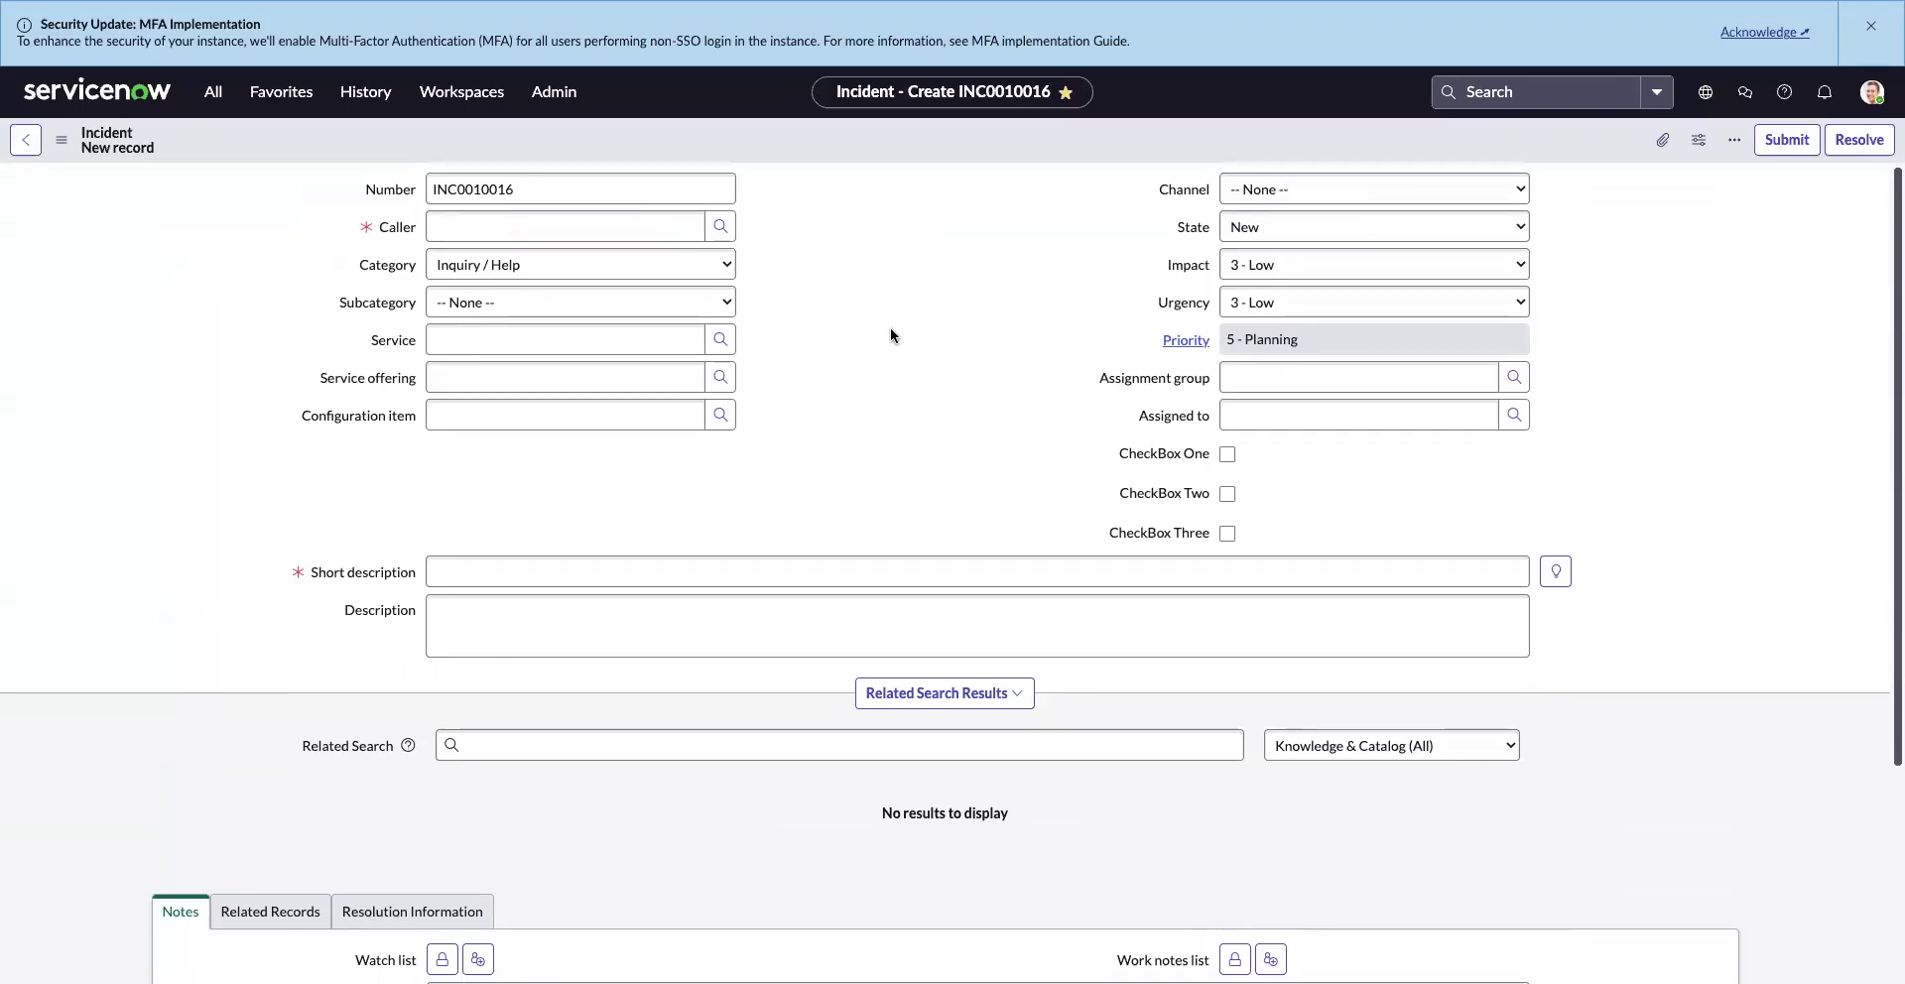
{"action": "left_click", "coordinate": [489, 271]}
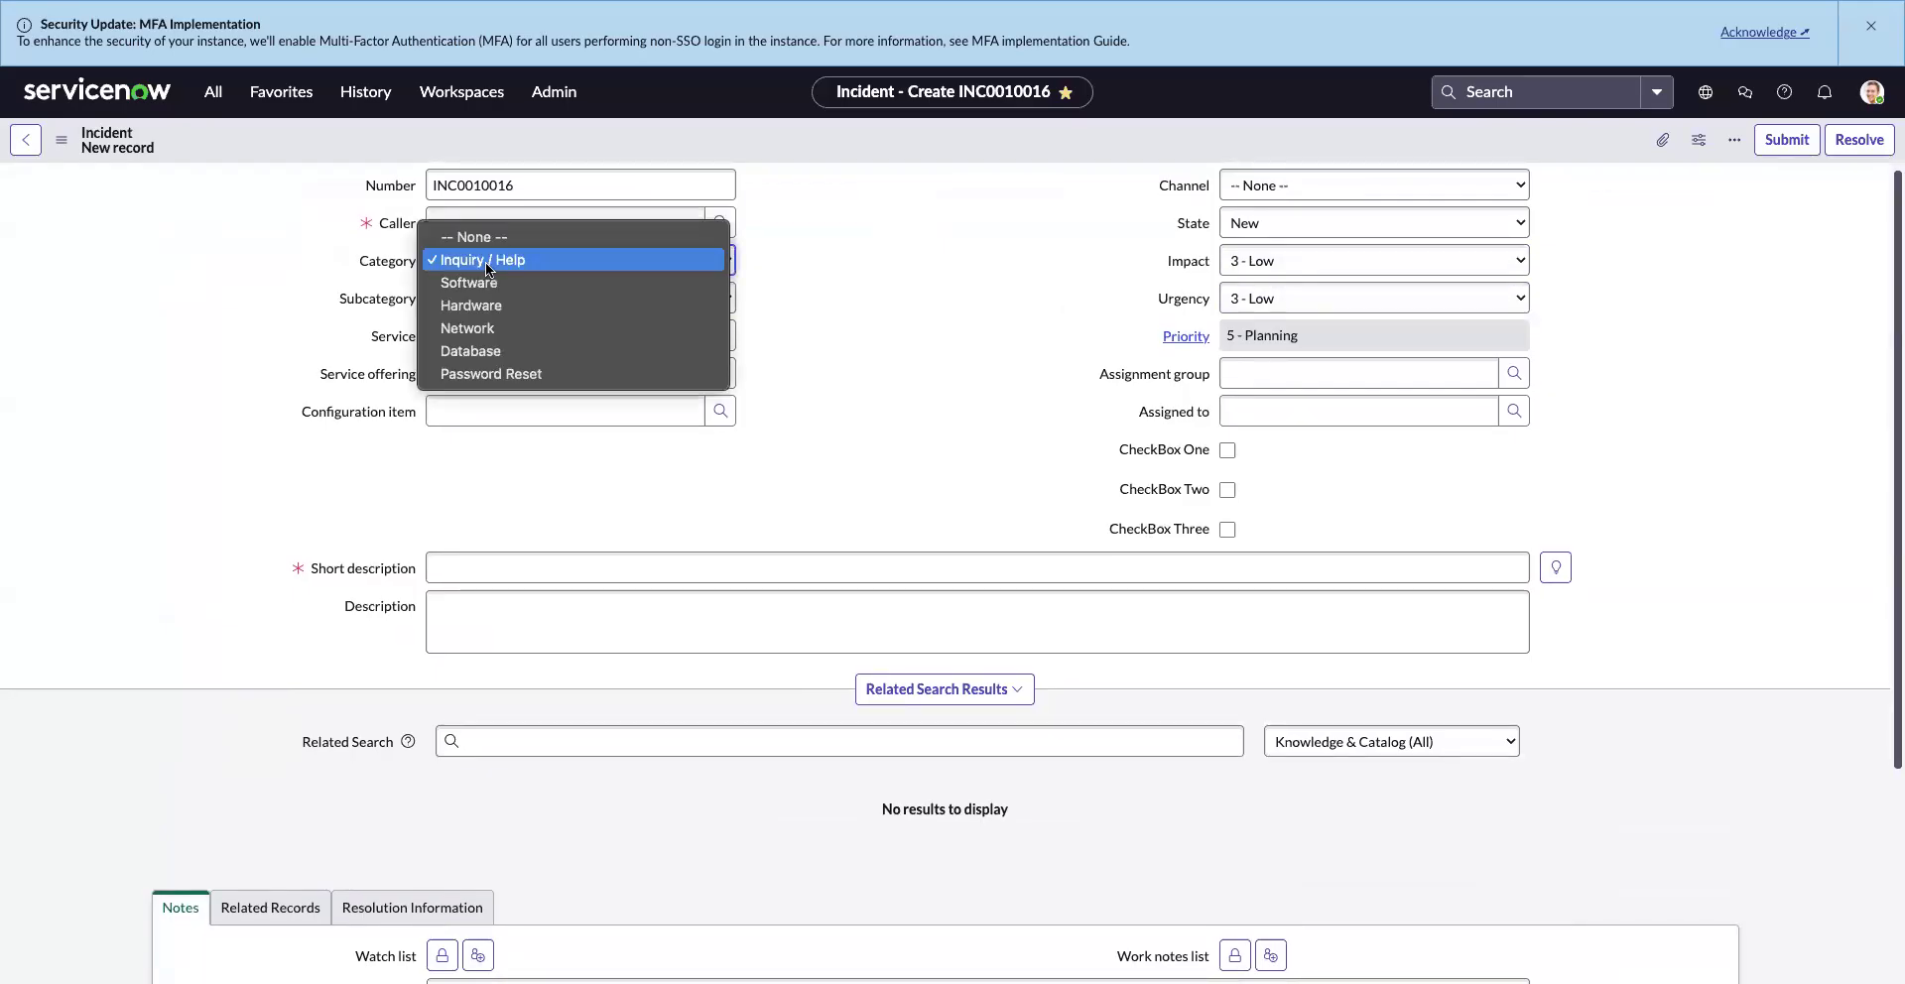
{"action": "left_click", "coordinate": [486, 286]}
{"action": "left_click", "coordinate": [502, 296]}
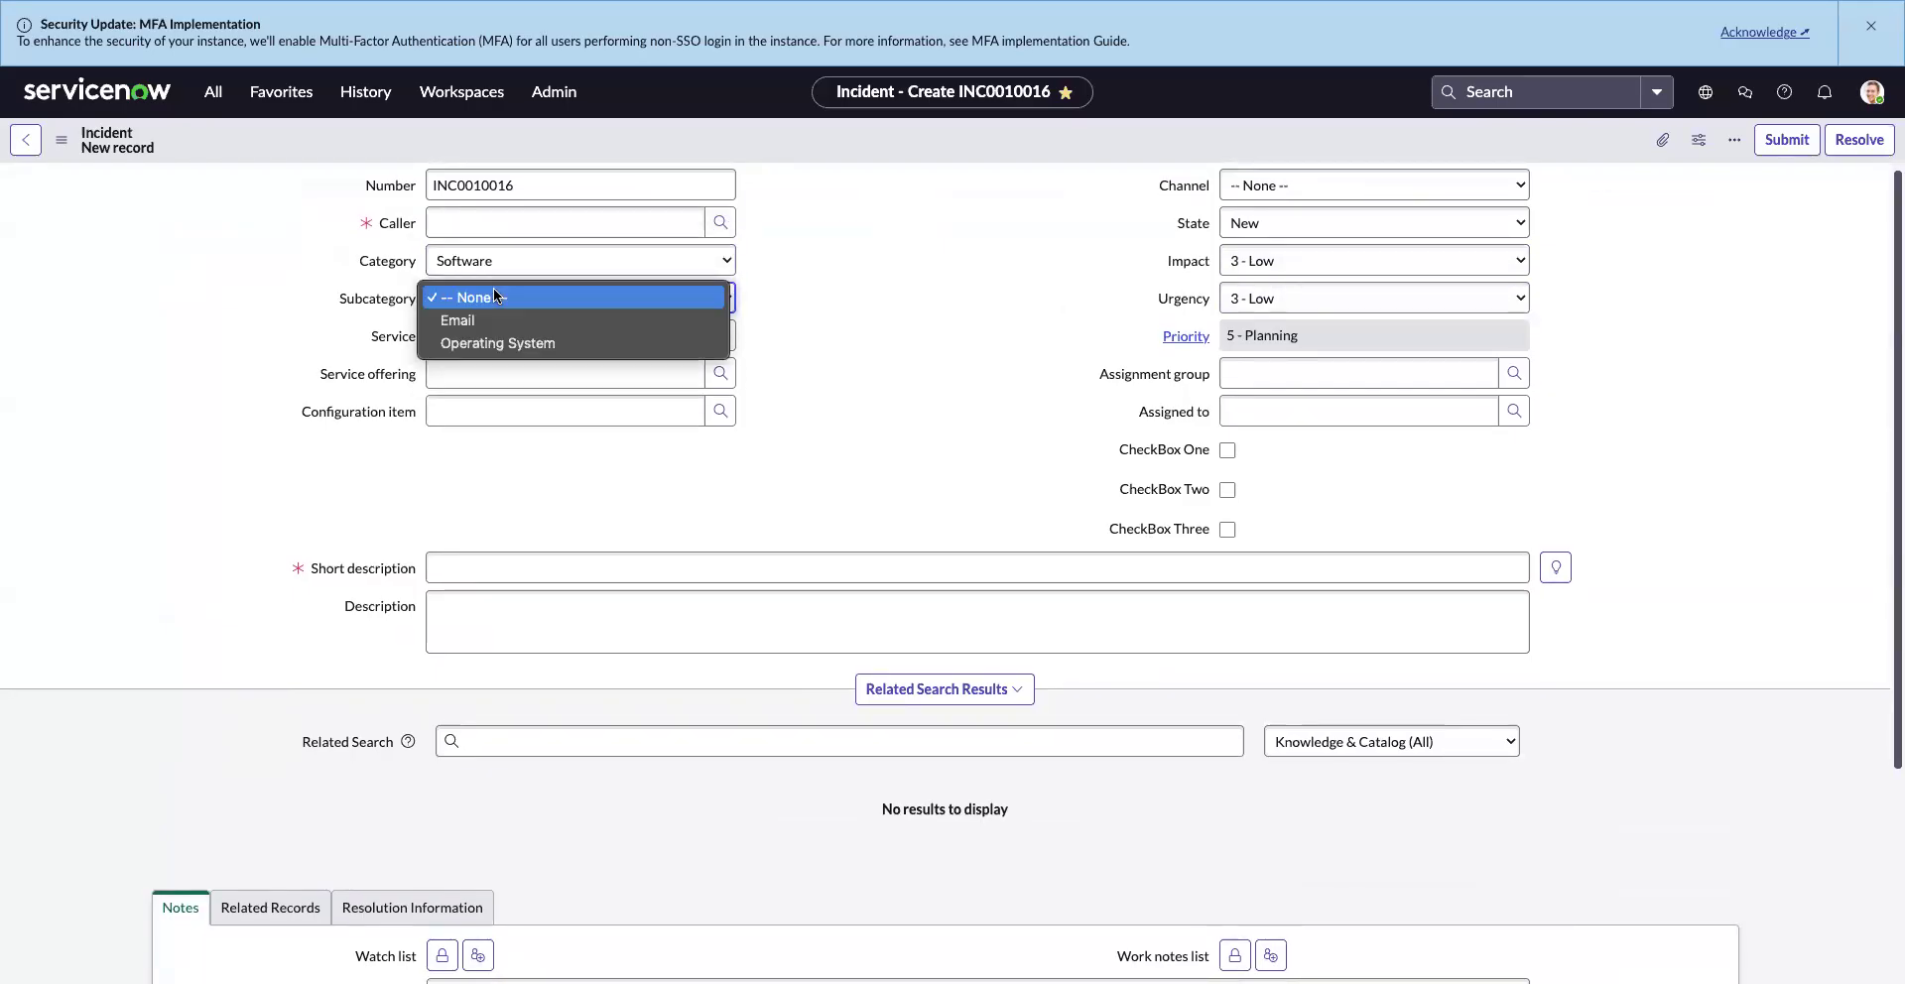
{"action": "left_click", "coordinate": [730, 310]}
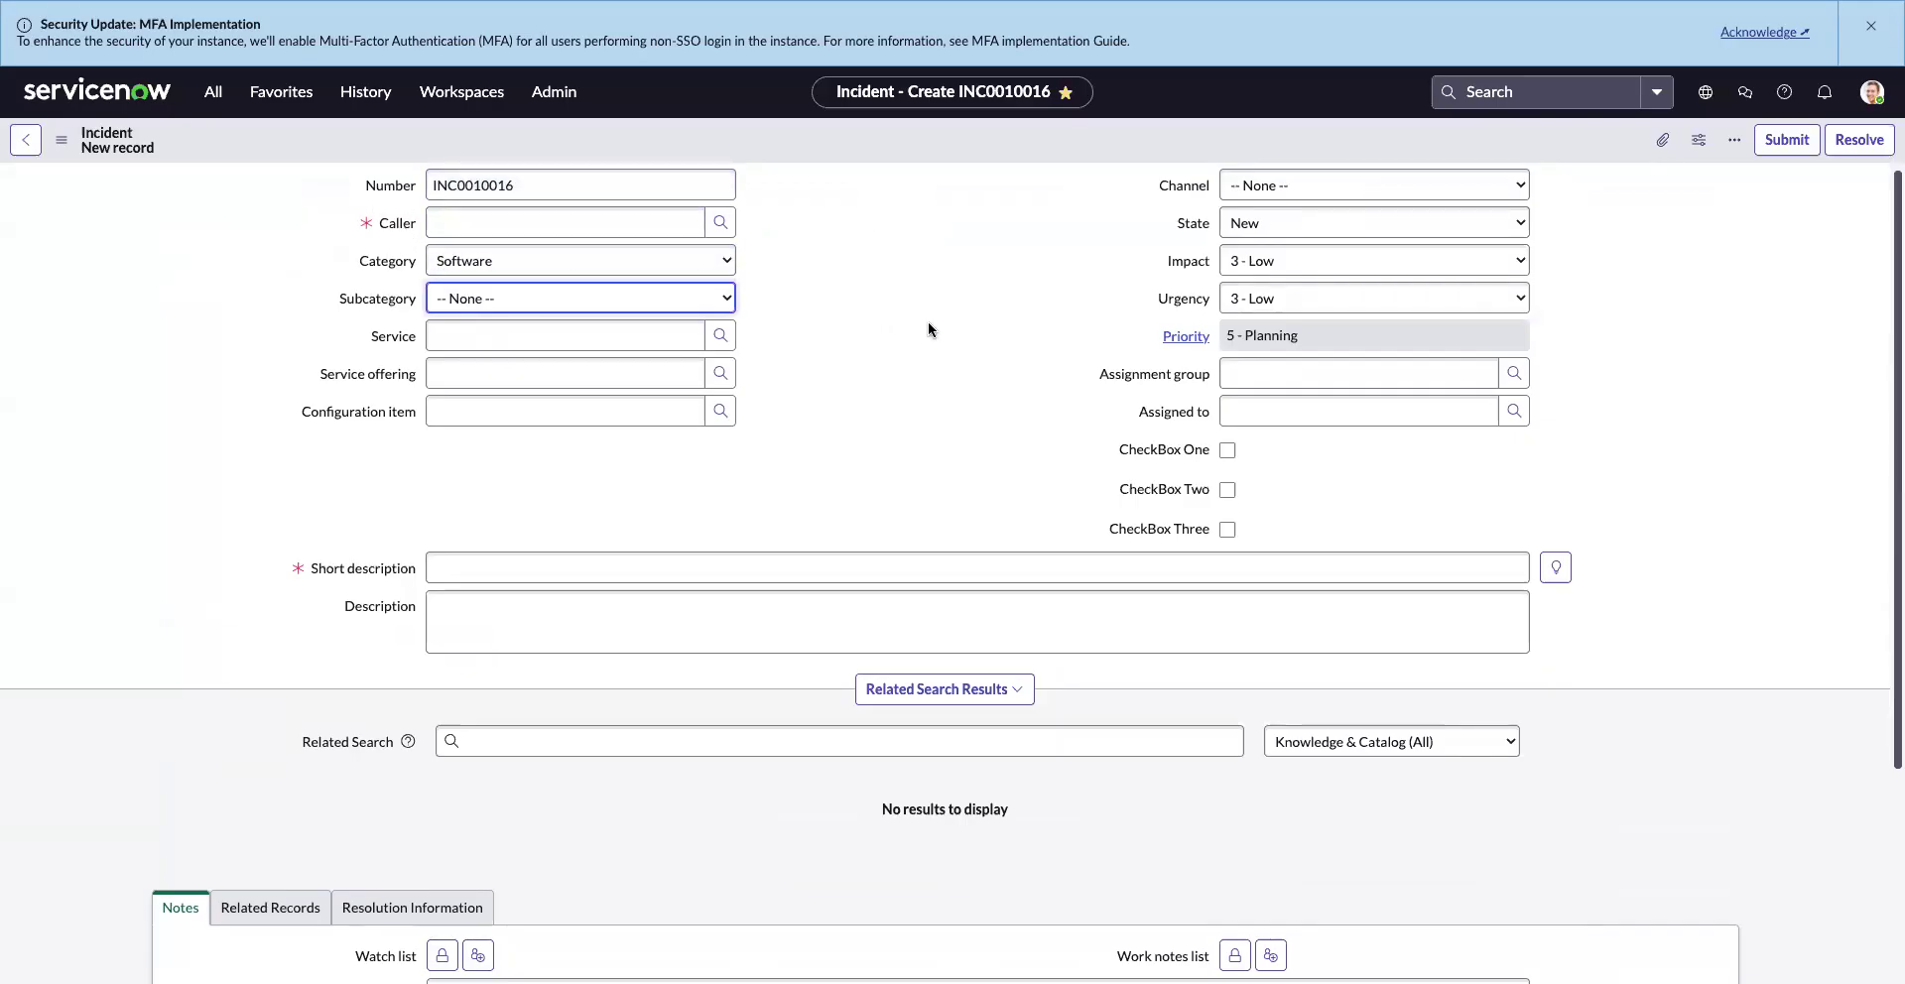
Review the Notes, Related Records and Resolution Information sections of the new incident form along with its main fields.
{"action": "scroll", "coordinate": [252, 391], "scroll_direction": "down", "scroll_amount": 3}
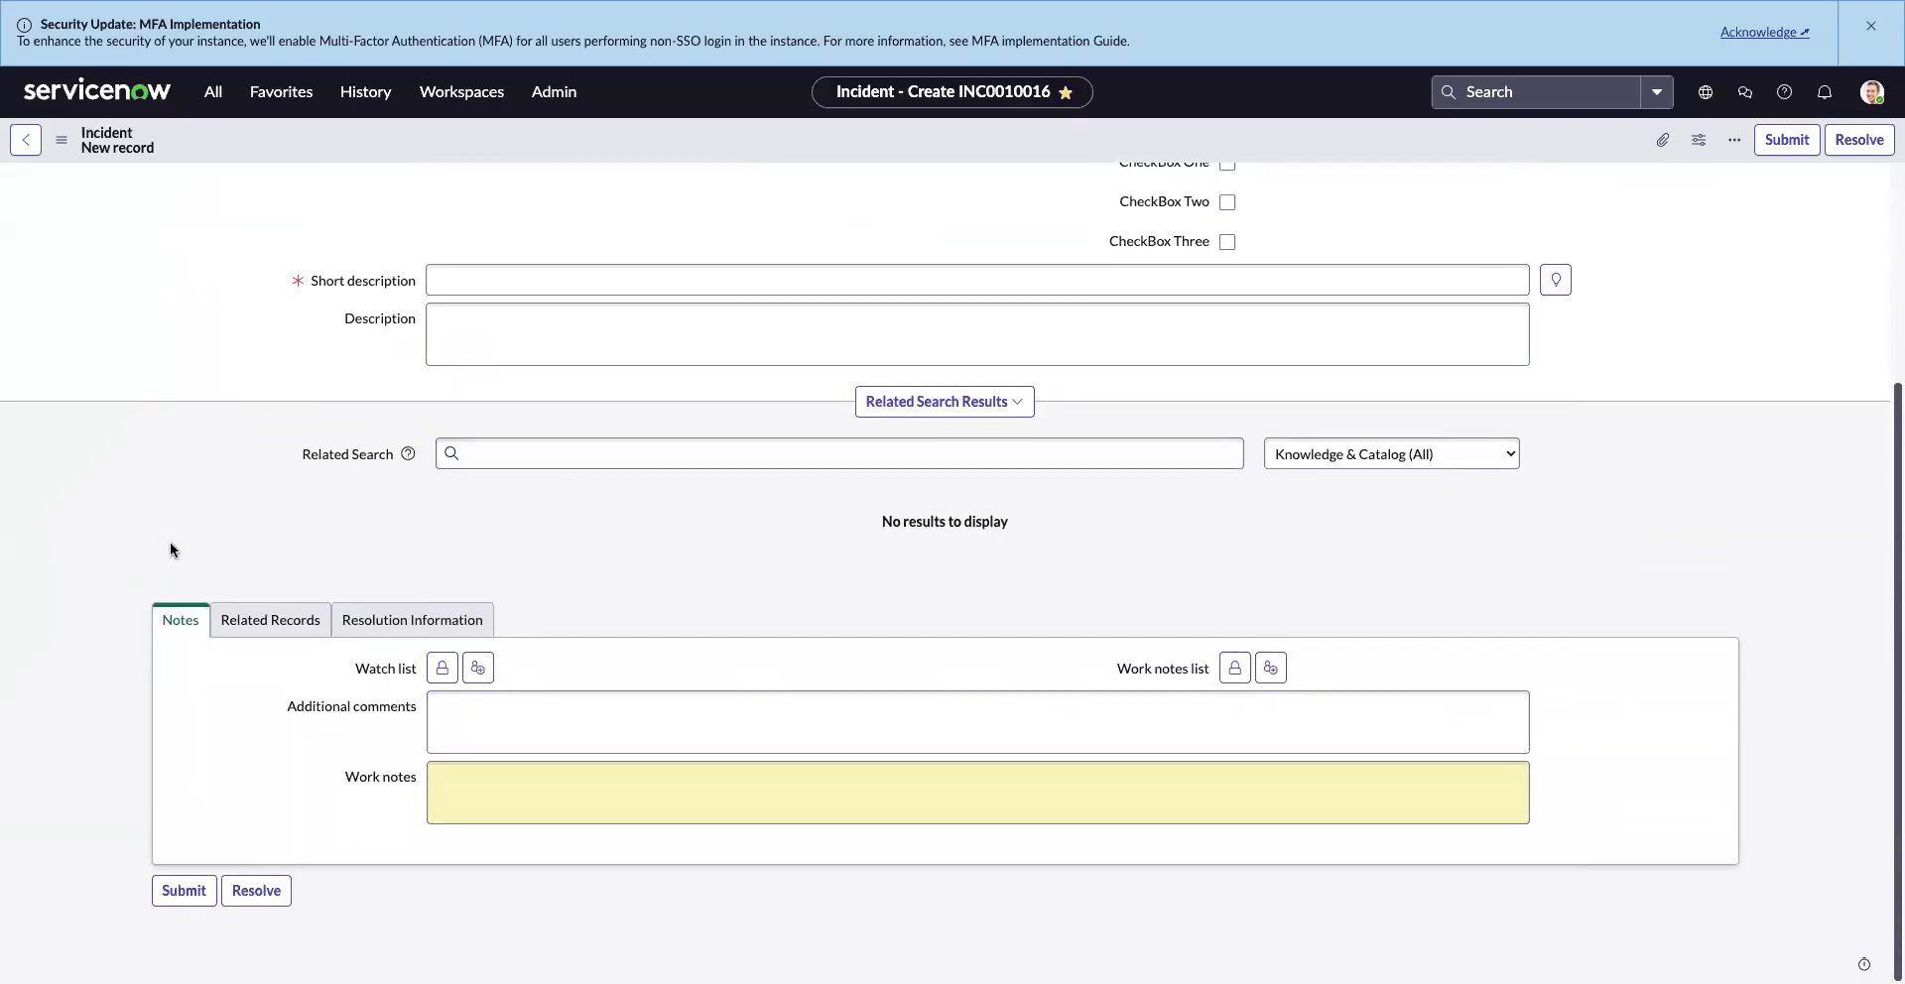
{"action": "left_click", "coordinate": [234, 622]}
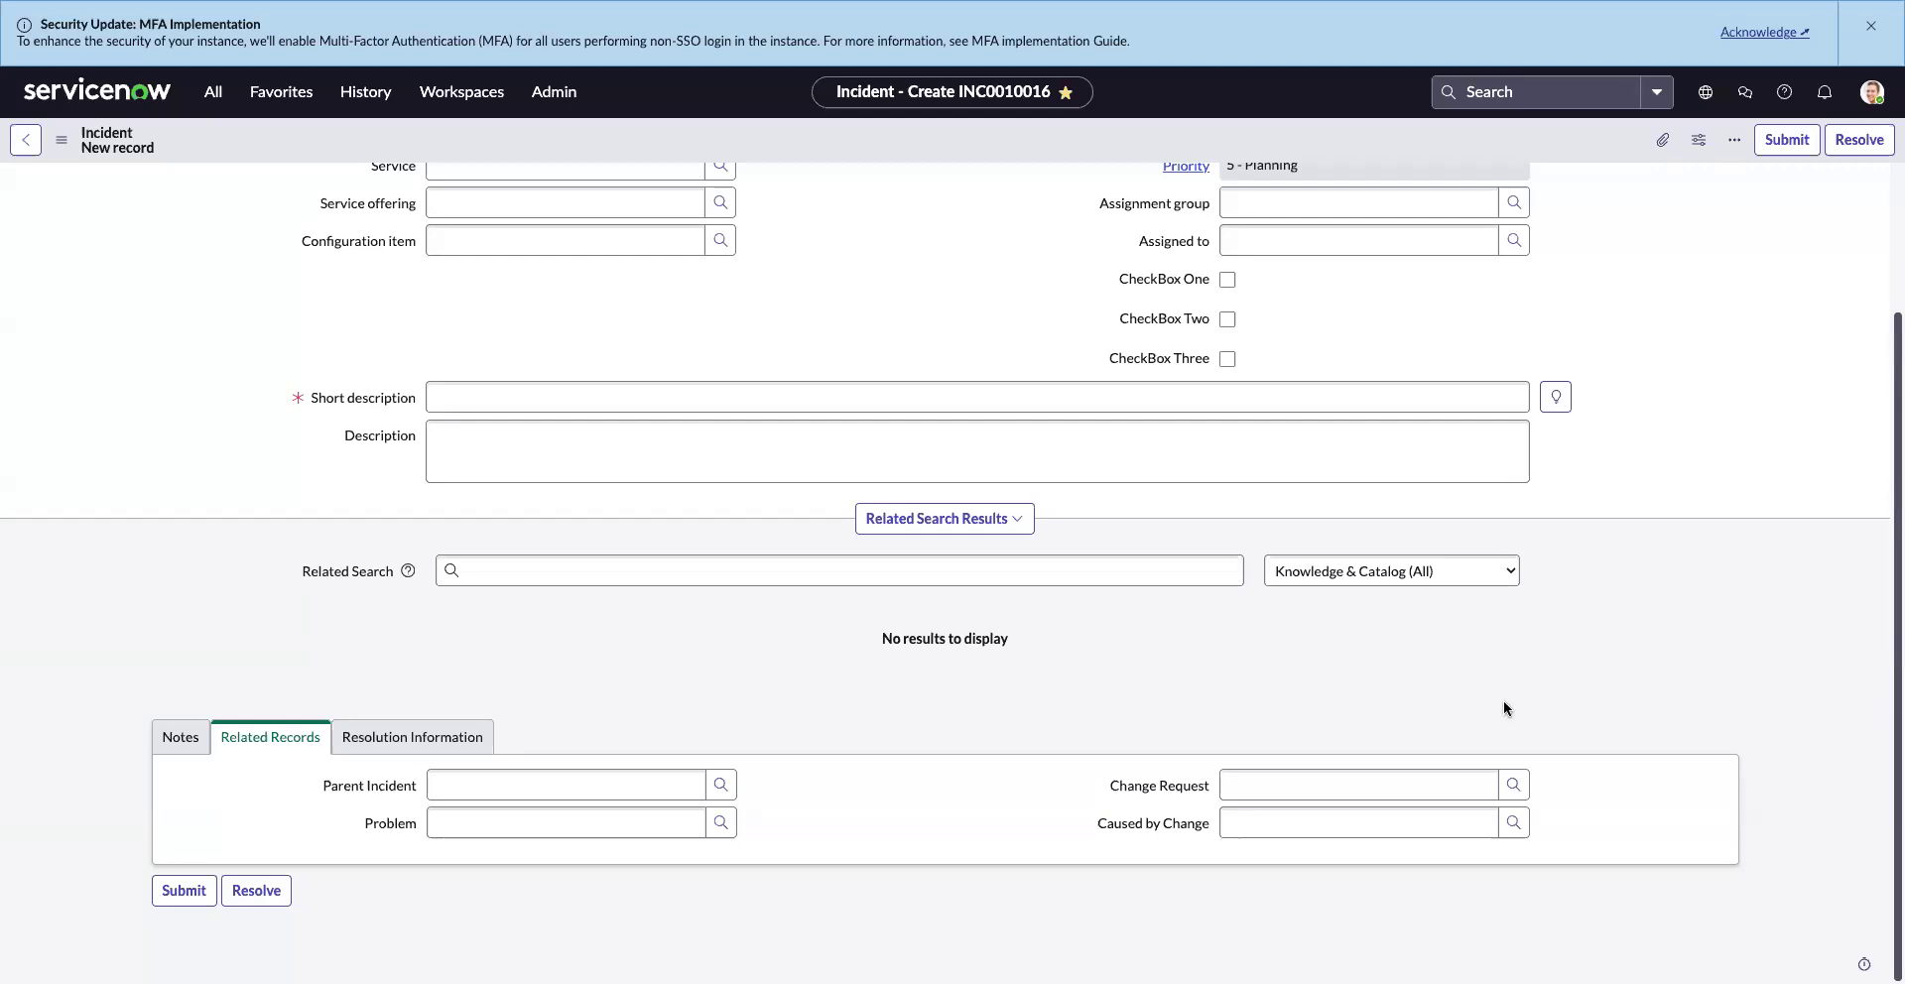
{"action": "left_click", "coordinate": [446, 739]}
{"action": "scroll", "coordinate": [744, 615], "scroll_direction": "down", "scroll_amount": 1}
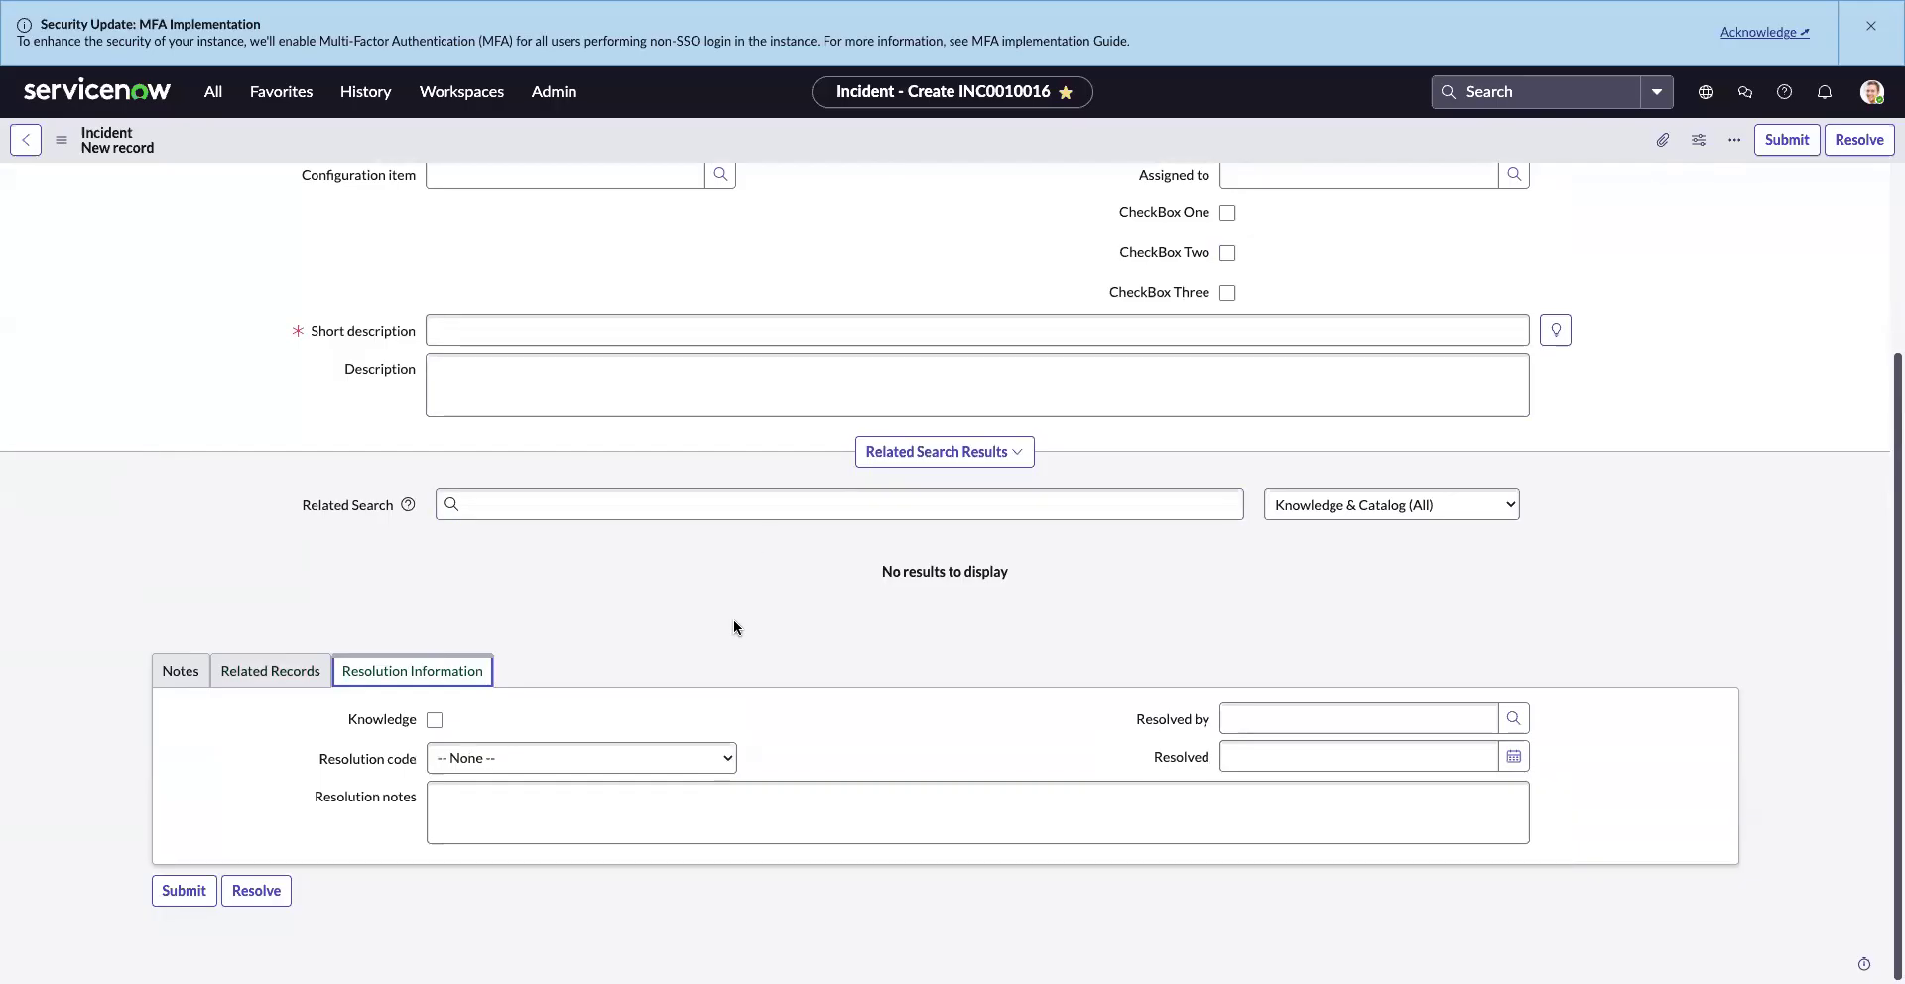
{"action": "scroll", "coordinate": [734, 621], "scroll_direction": "up", "scroll_amount": 3}
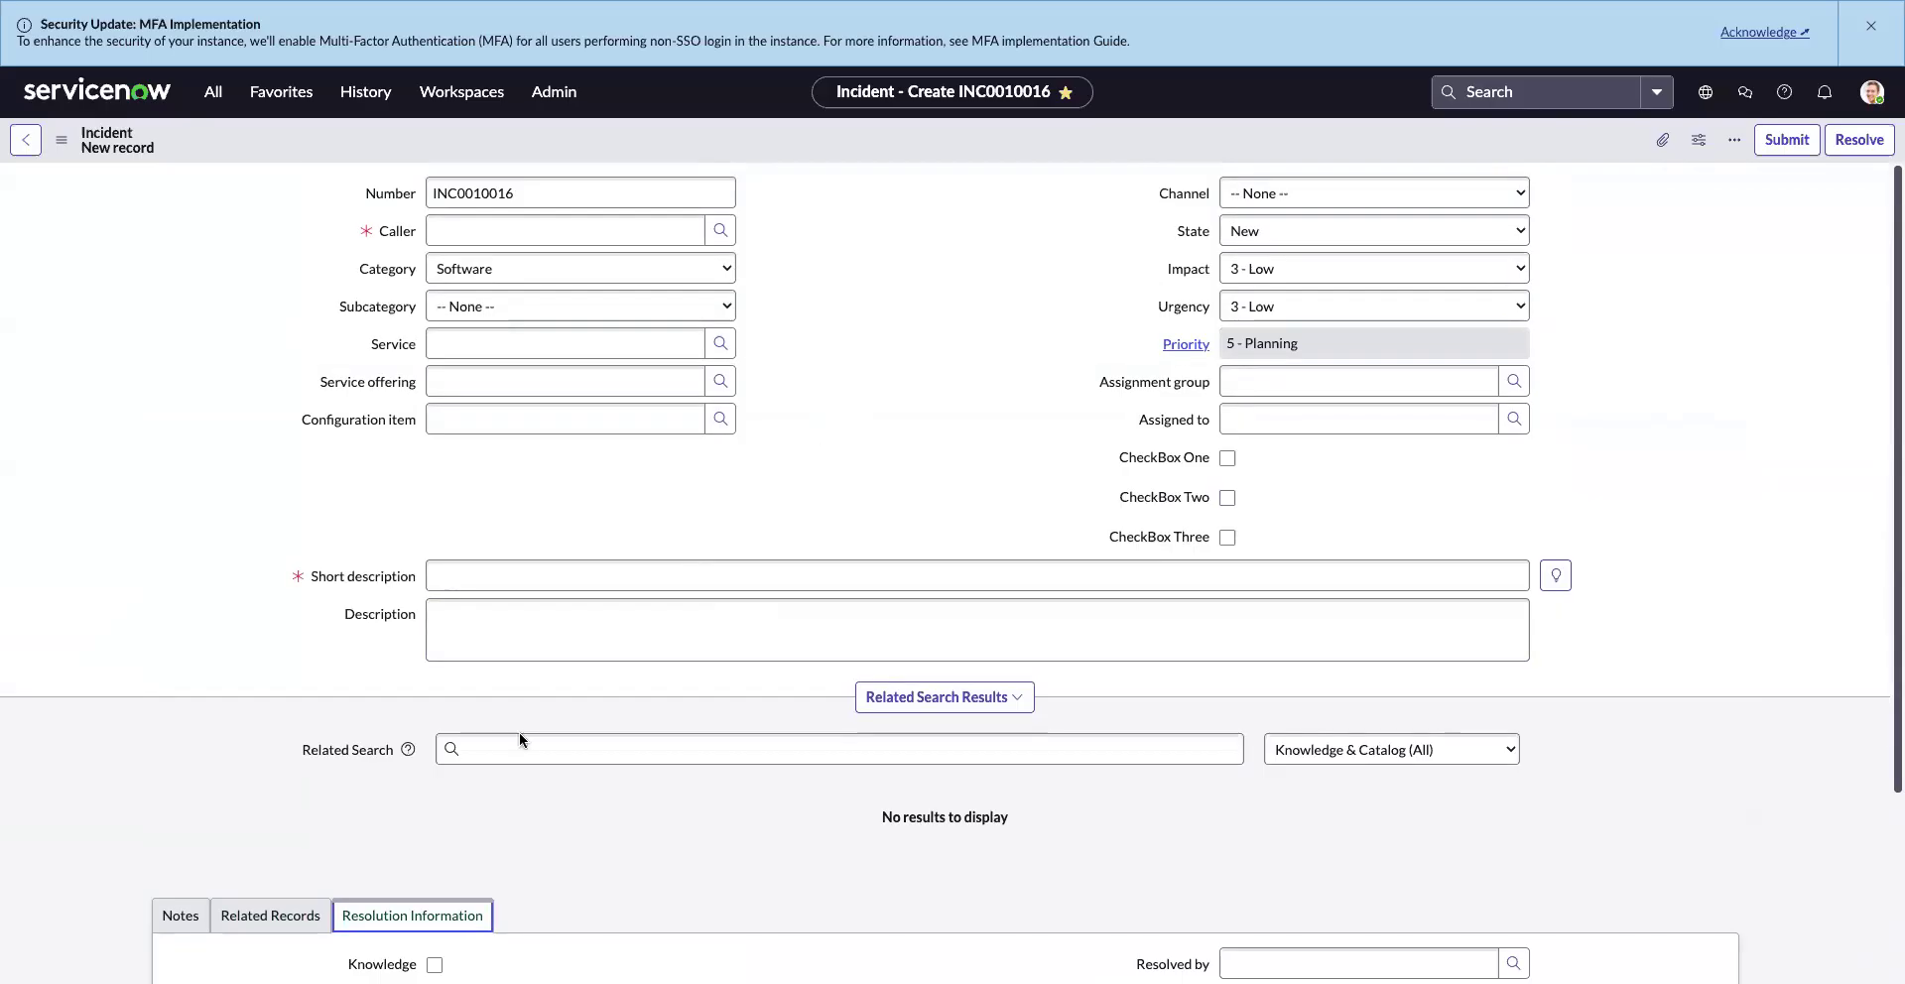
{"action": "scroll", "coordinate": [617, 760], "scroll_direction": "down", "scroll_amount": 1}
{"action": "scroll", "coordinate": [618, 762], "scroll_direction": "down", "scroll_amount": 3}
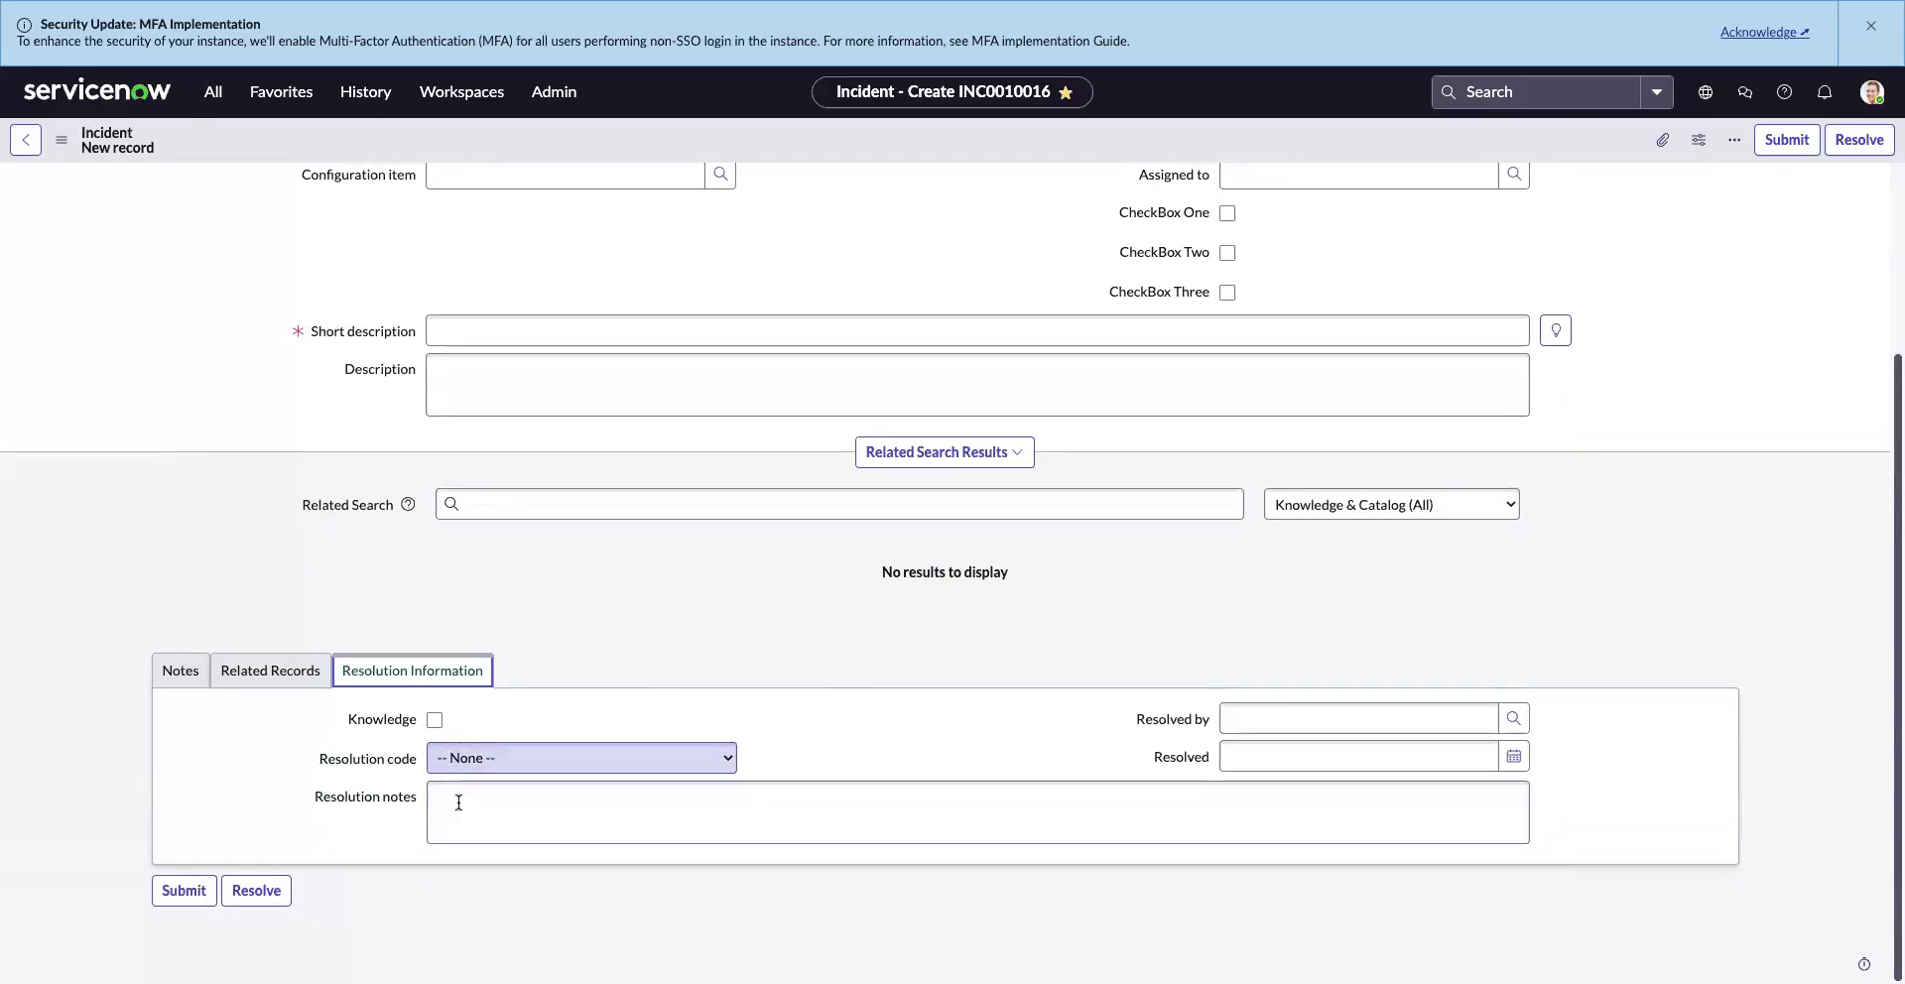
{"action": "left_click", "coordinate": [184, 671]}
{"action": "scroll", "coordinate": [772, 617], "scroll_direction": "up", "scroll_amount": 3}
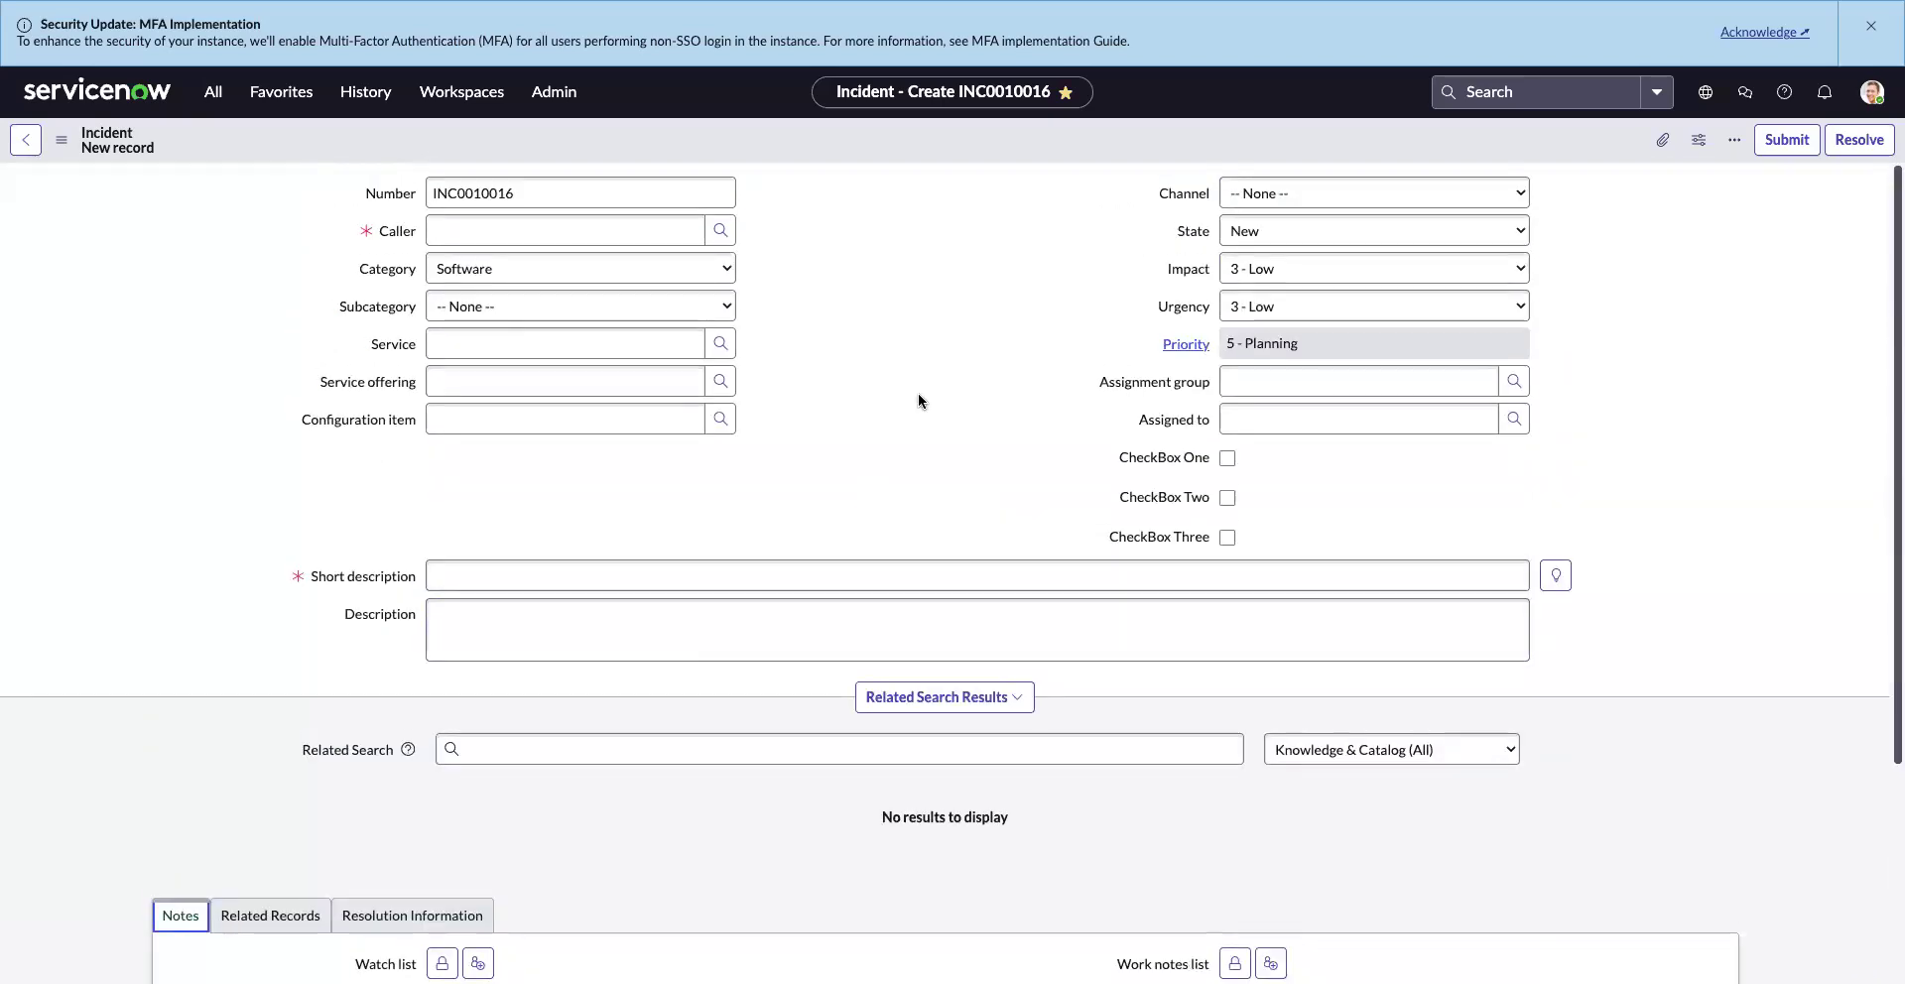
{"action": "right_click", "coordinate": [306, 138]}
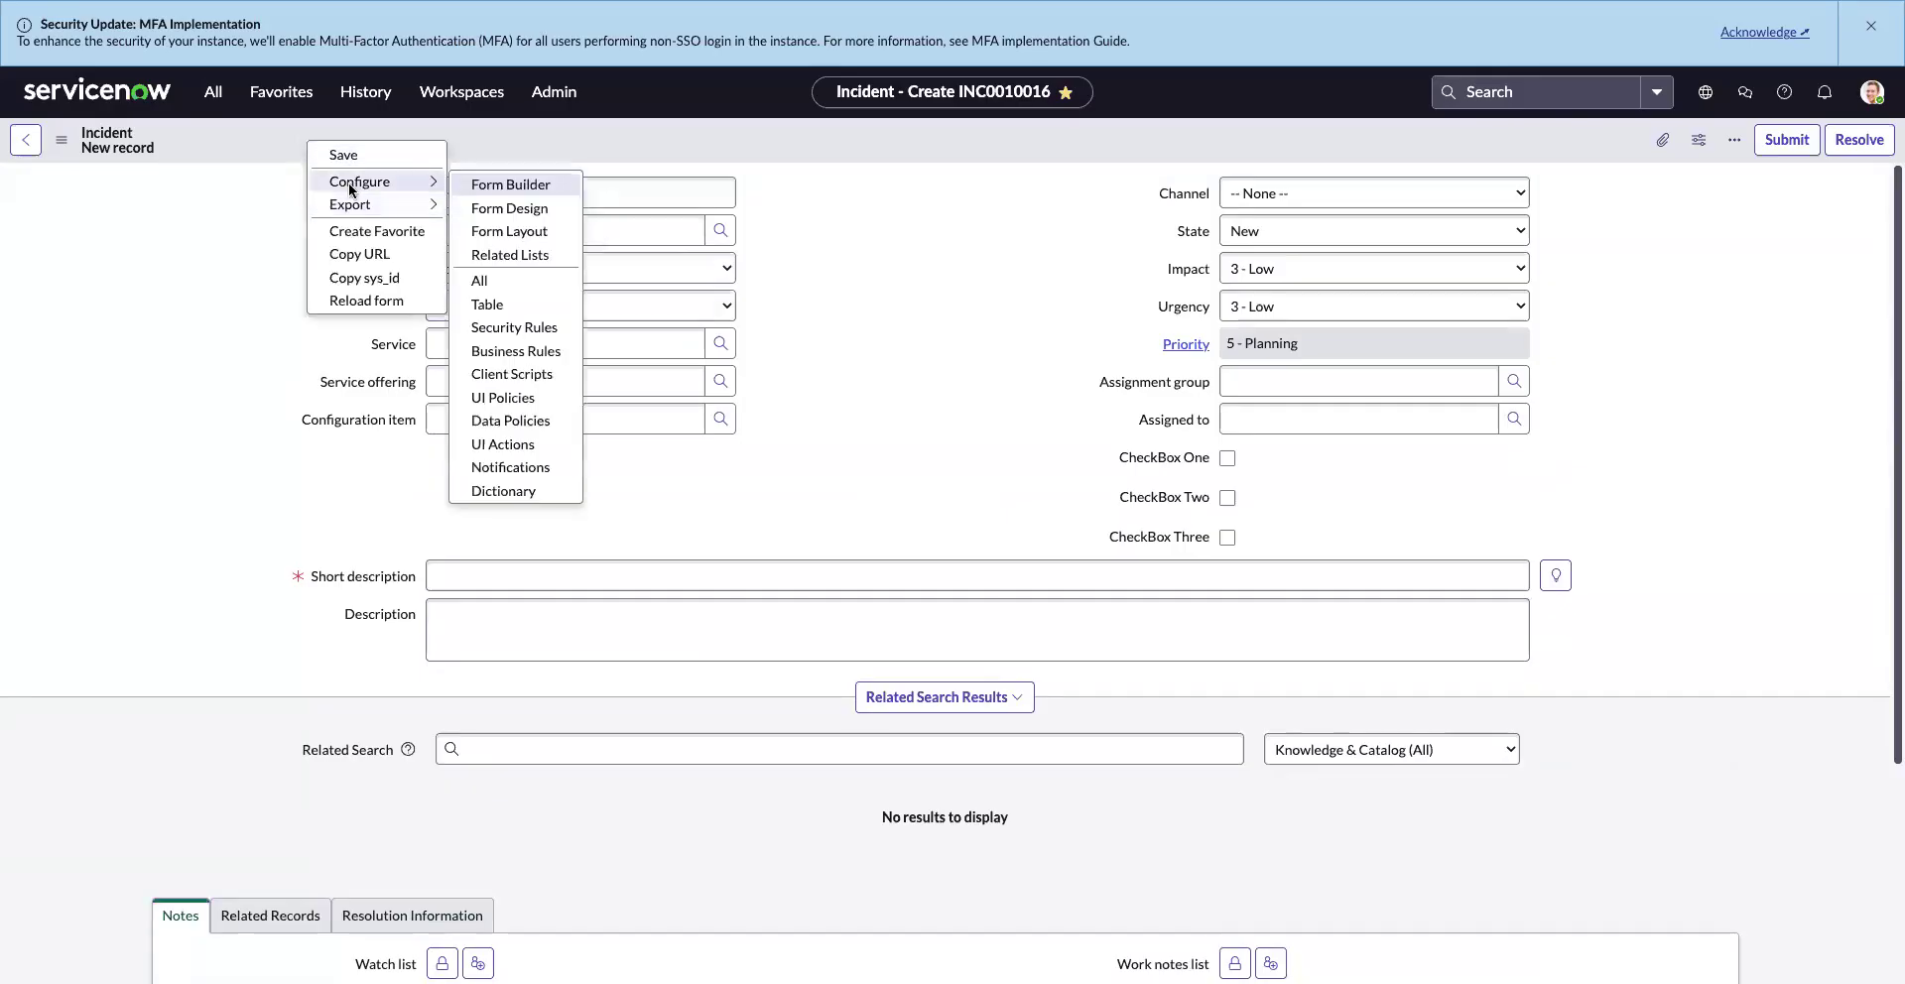
{"action": "left_click", "coordinate": [69, 147]}
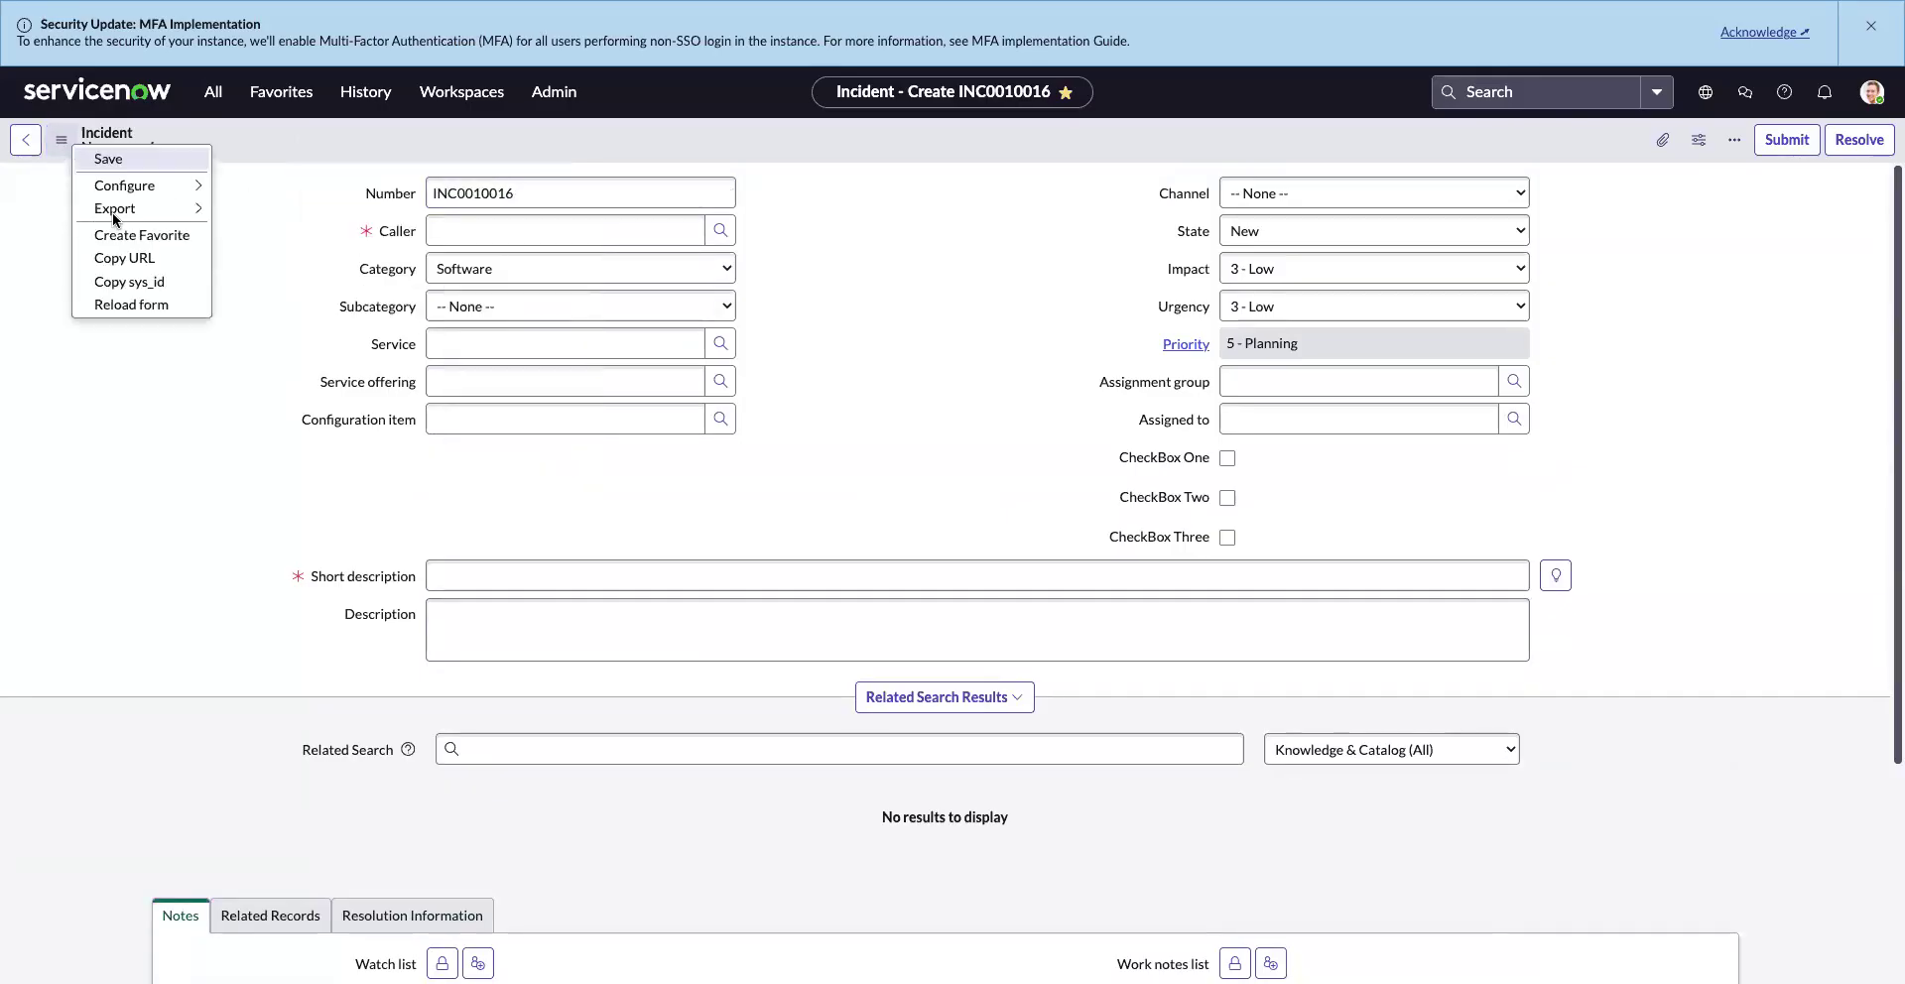
{"action": "left_click", "coordinate": [595, 131]}
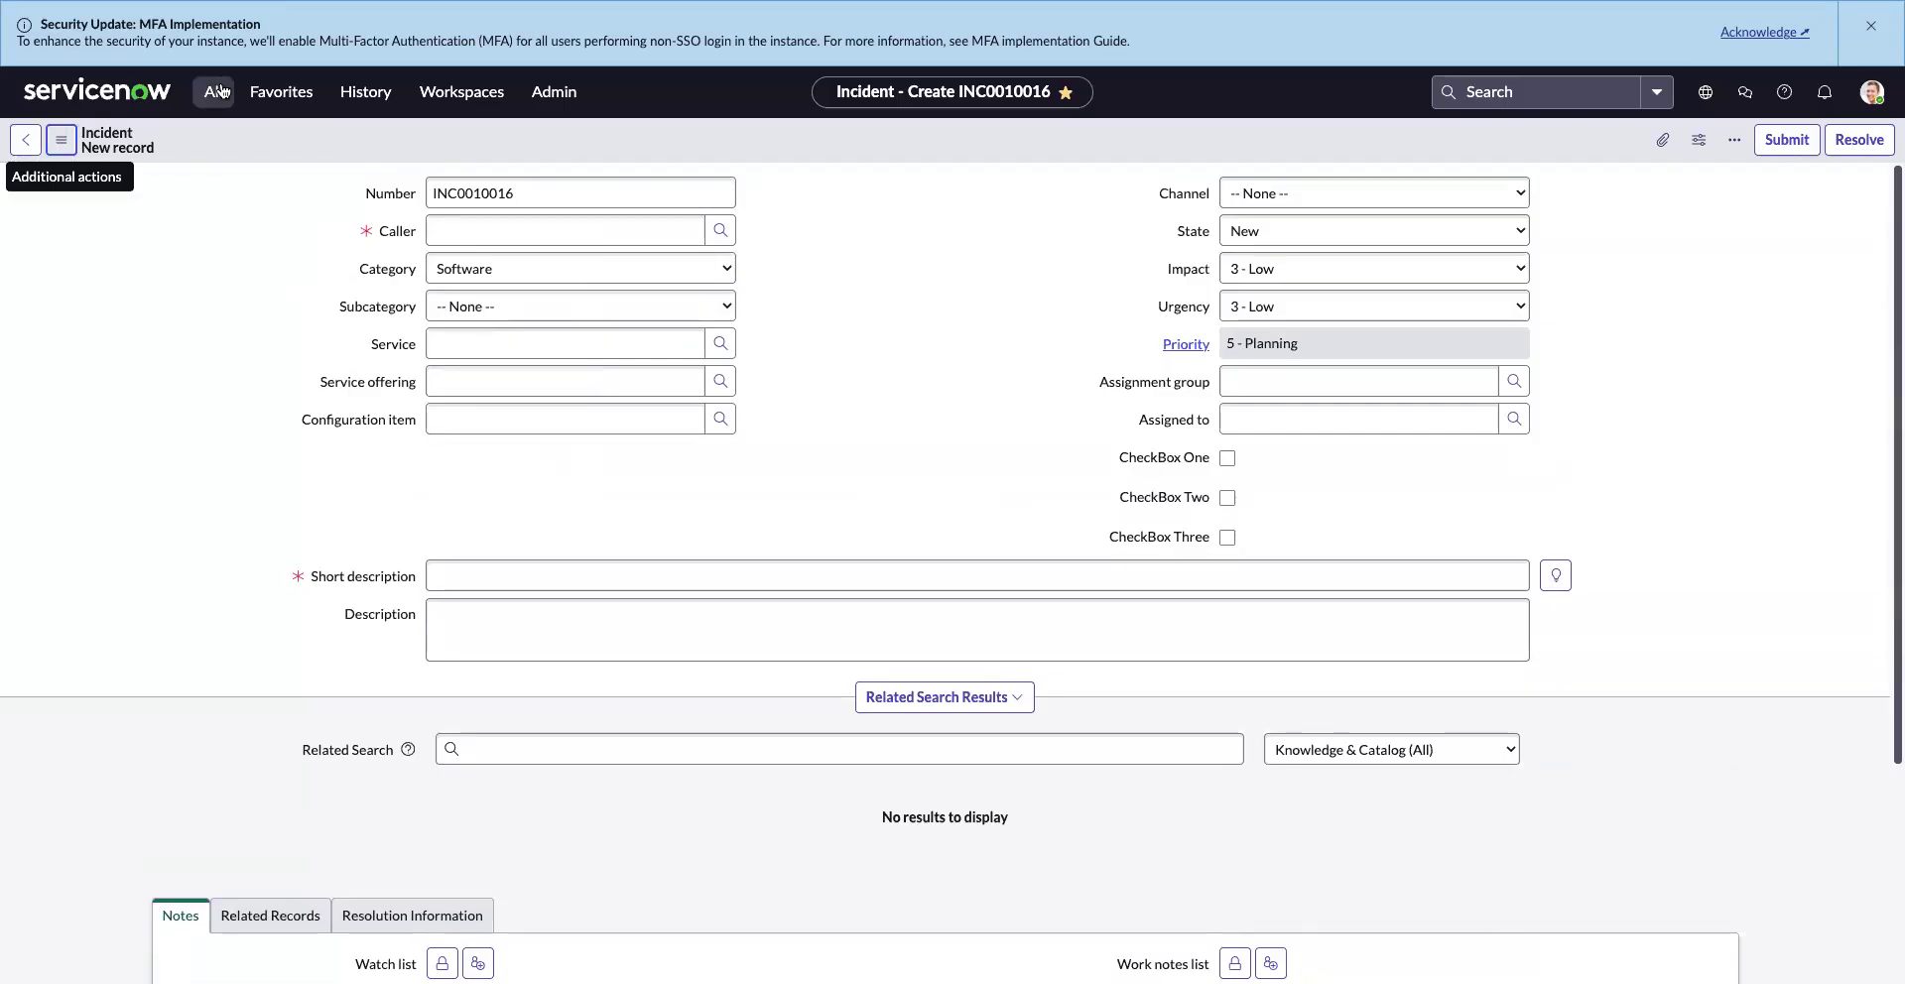
Open the list of open incidents and open the record INC0010014.
{"action": "left_click", "coordinate": [215, 109]}
{"action": "left_click", "coordinate": [167, 375], "text": "super"}
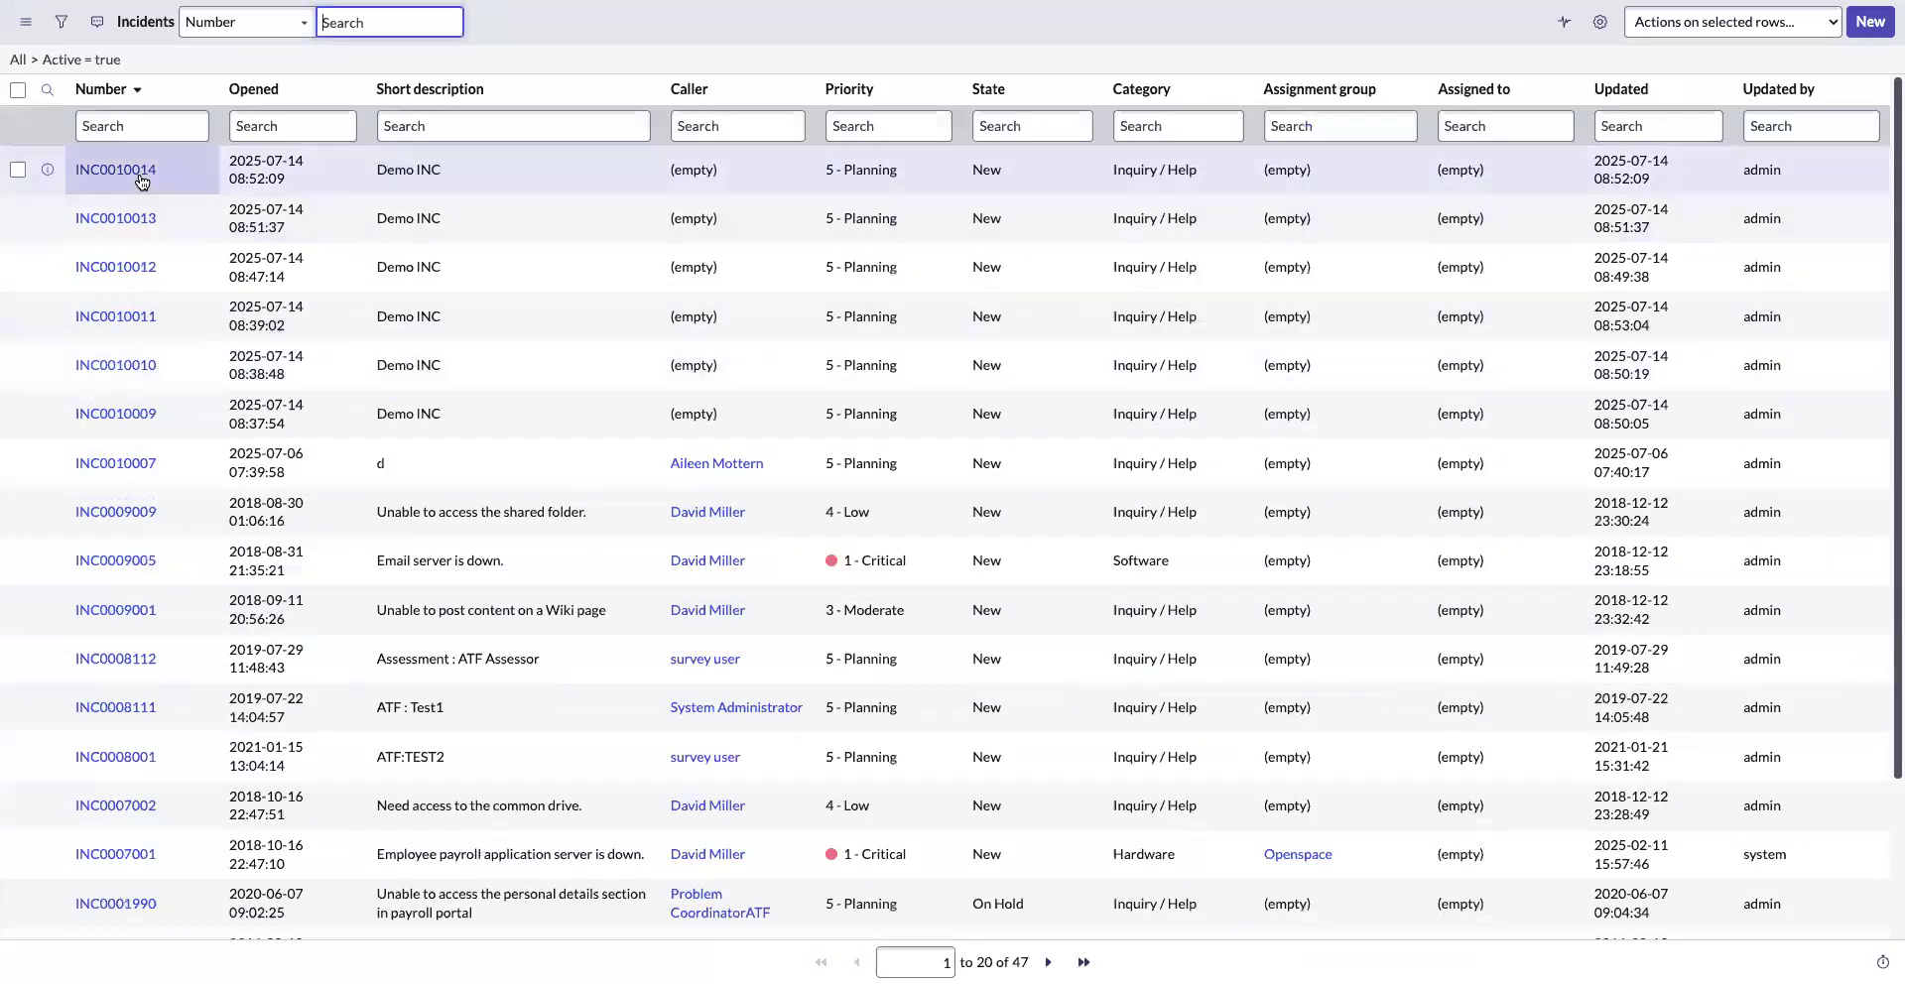
{"action": "left_click", "coordinate": [141, 174]}
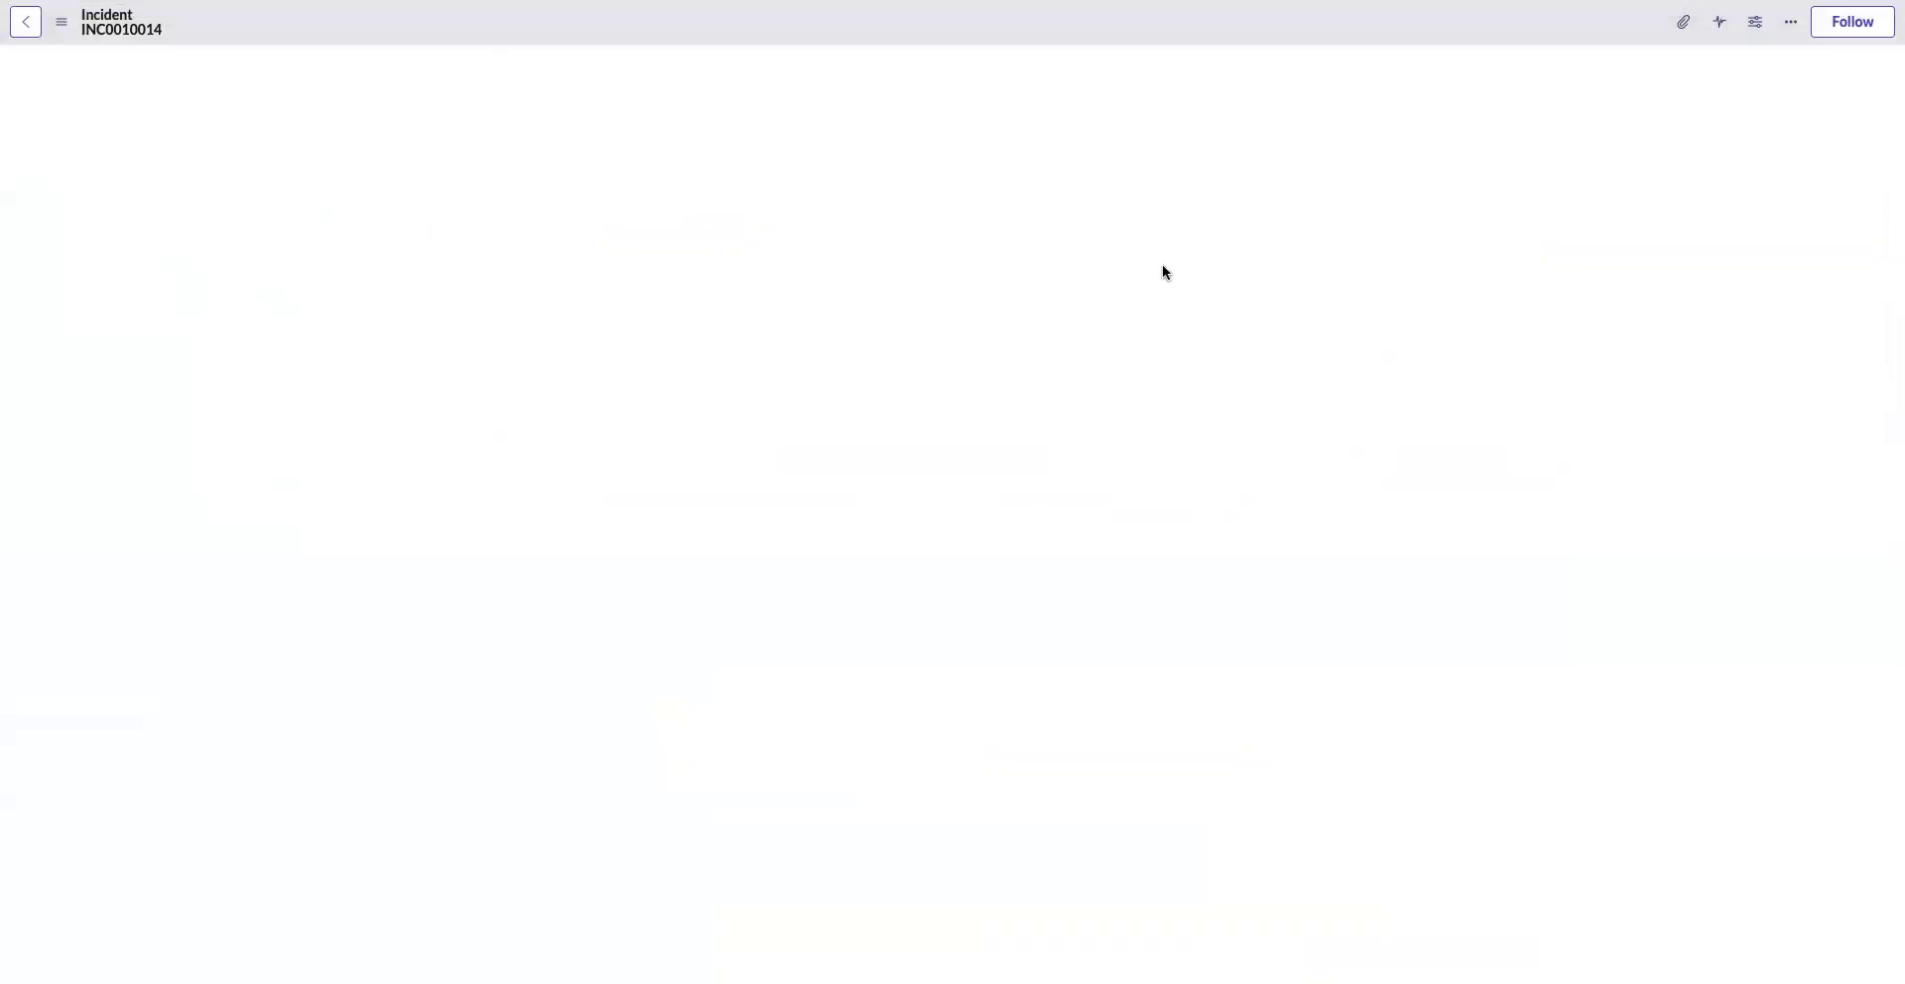
Try to switch the INC0010014 form to the Self Service view.
{"action": "right_click", "coordinate": [466, 28]}
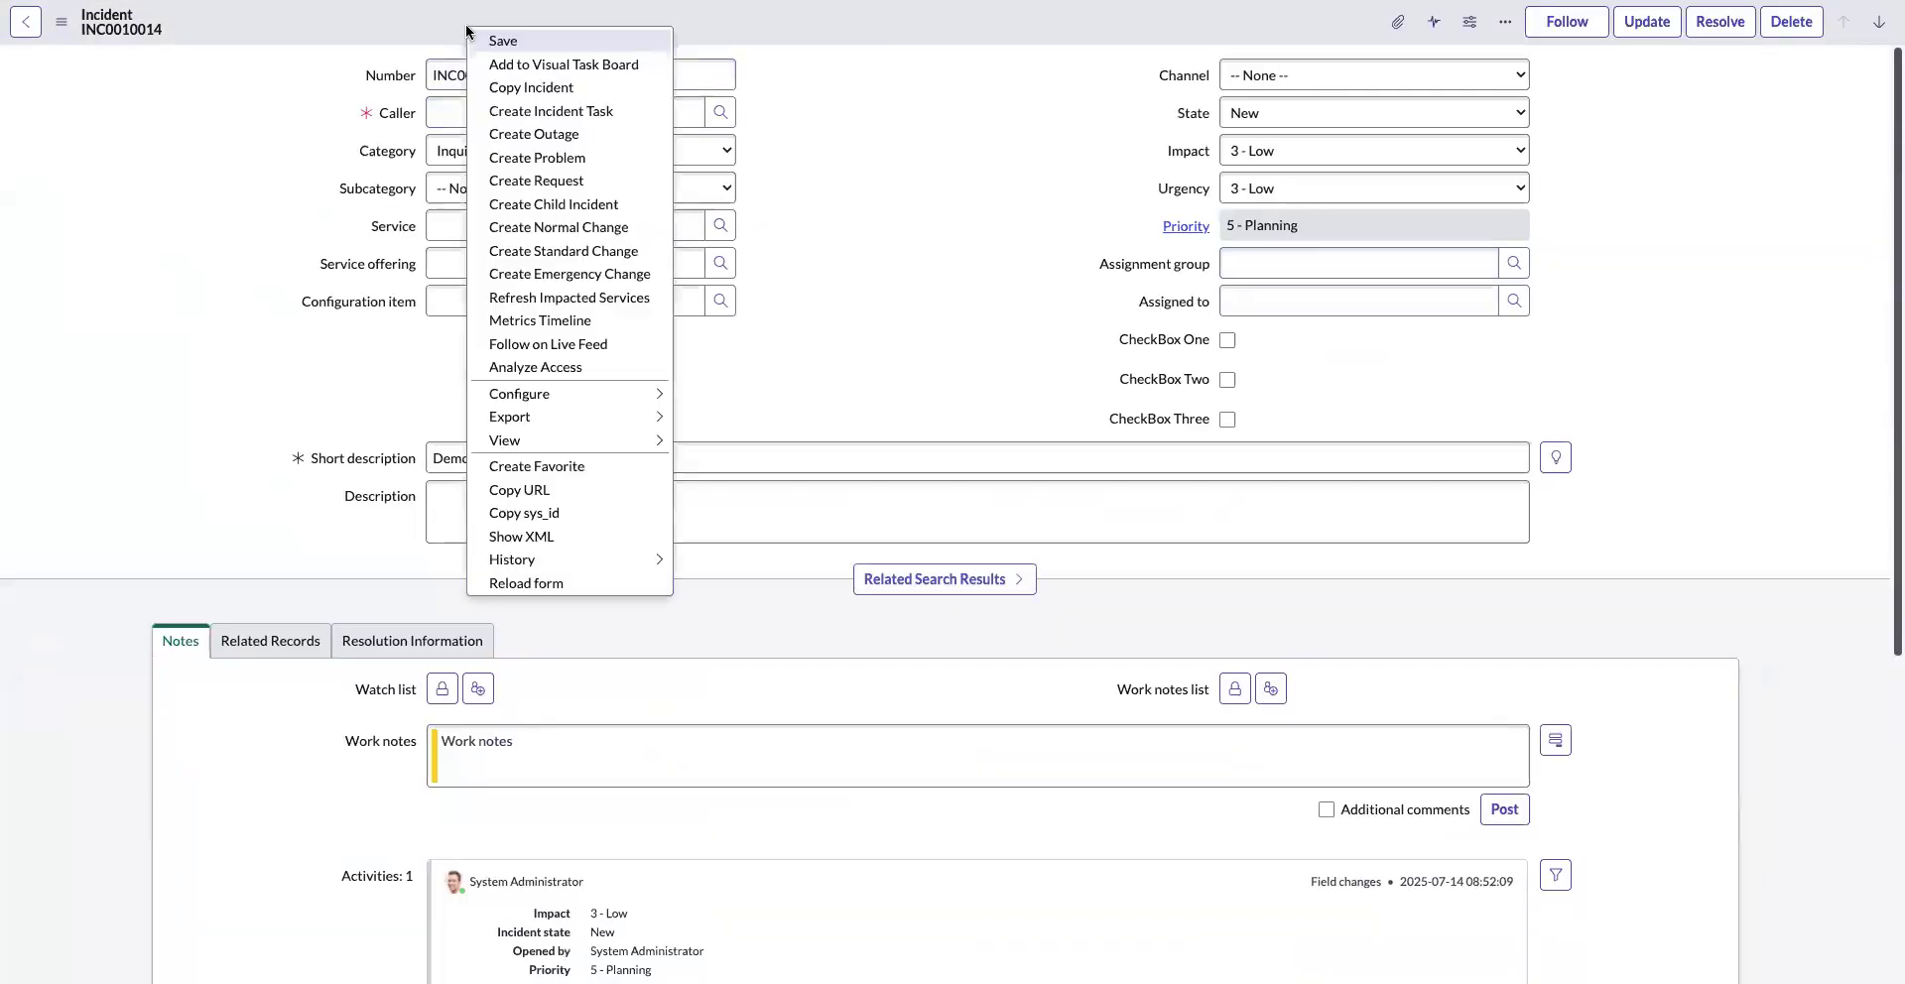
{"action": "left_click", "coordinate": [896, 72]}
{"action": "right_click", "coordinate": [671, 20]}
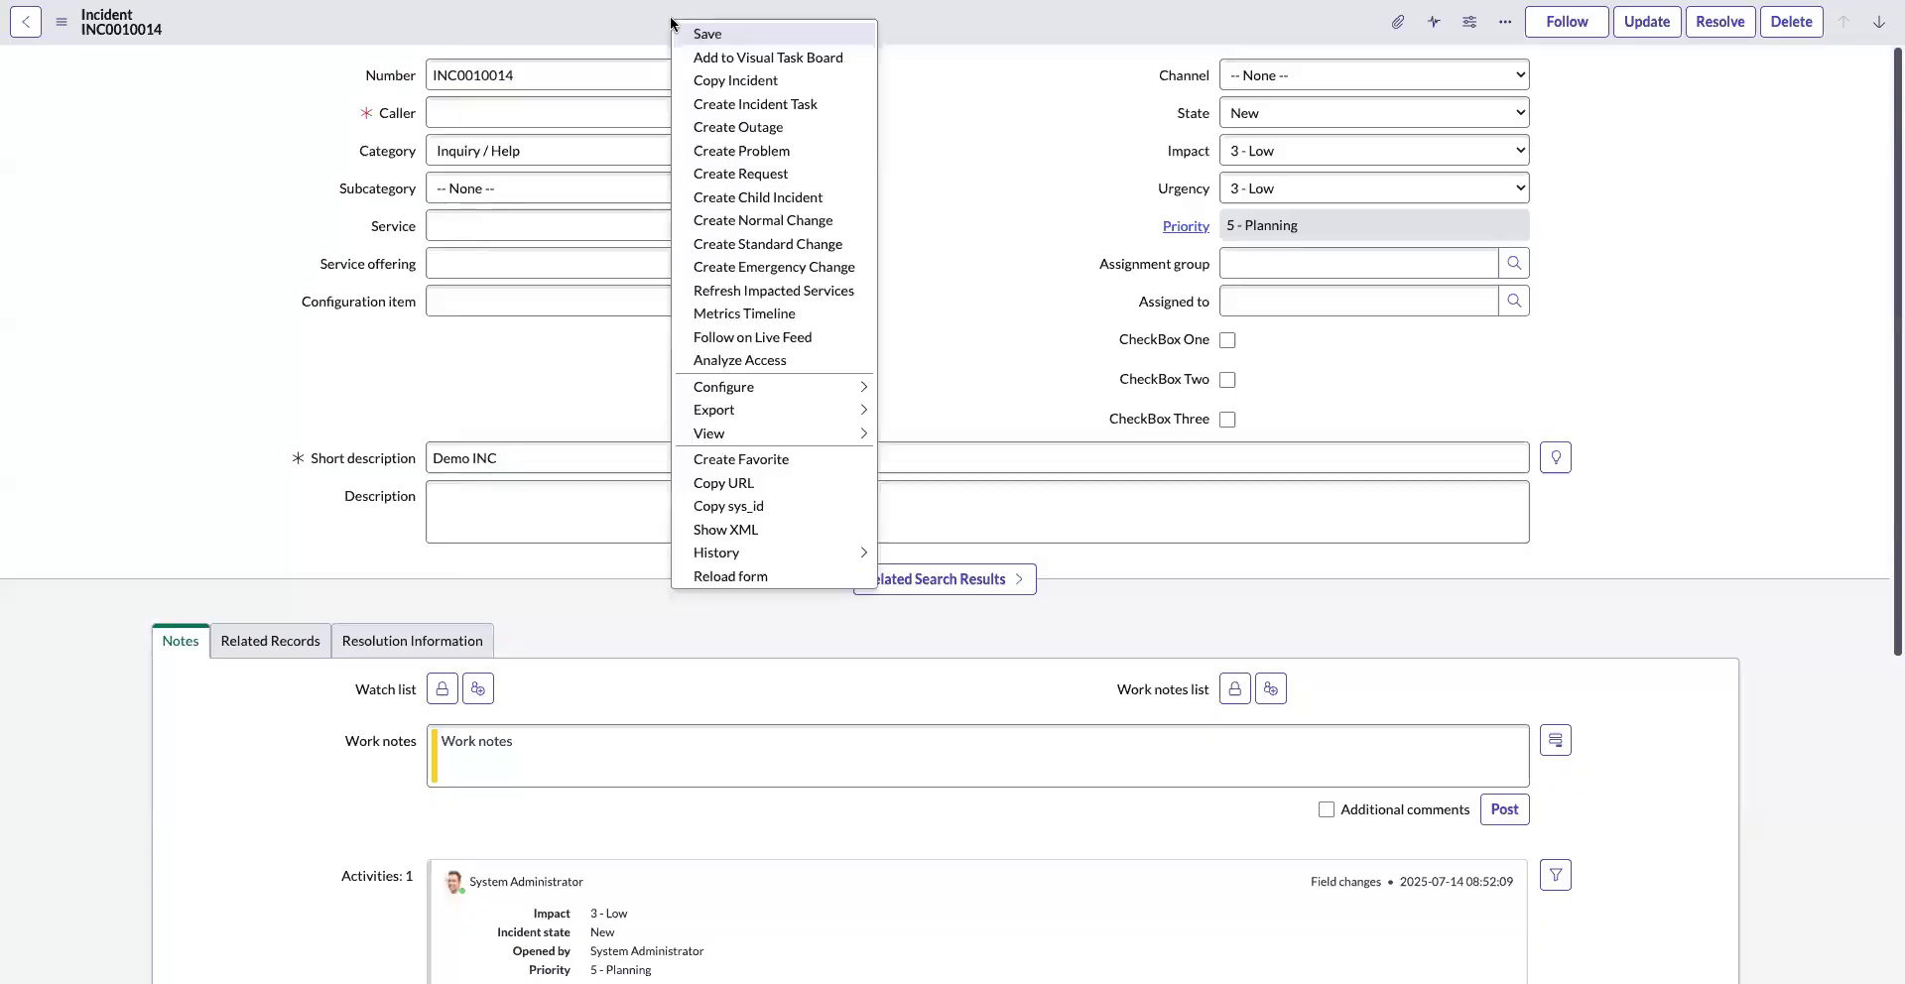
{"action": "mouse_move", "coordinate": [711, 429]}
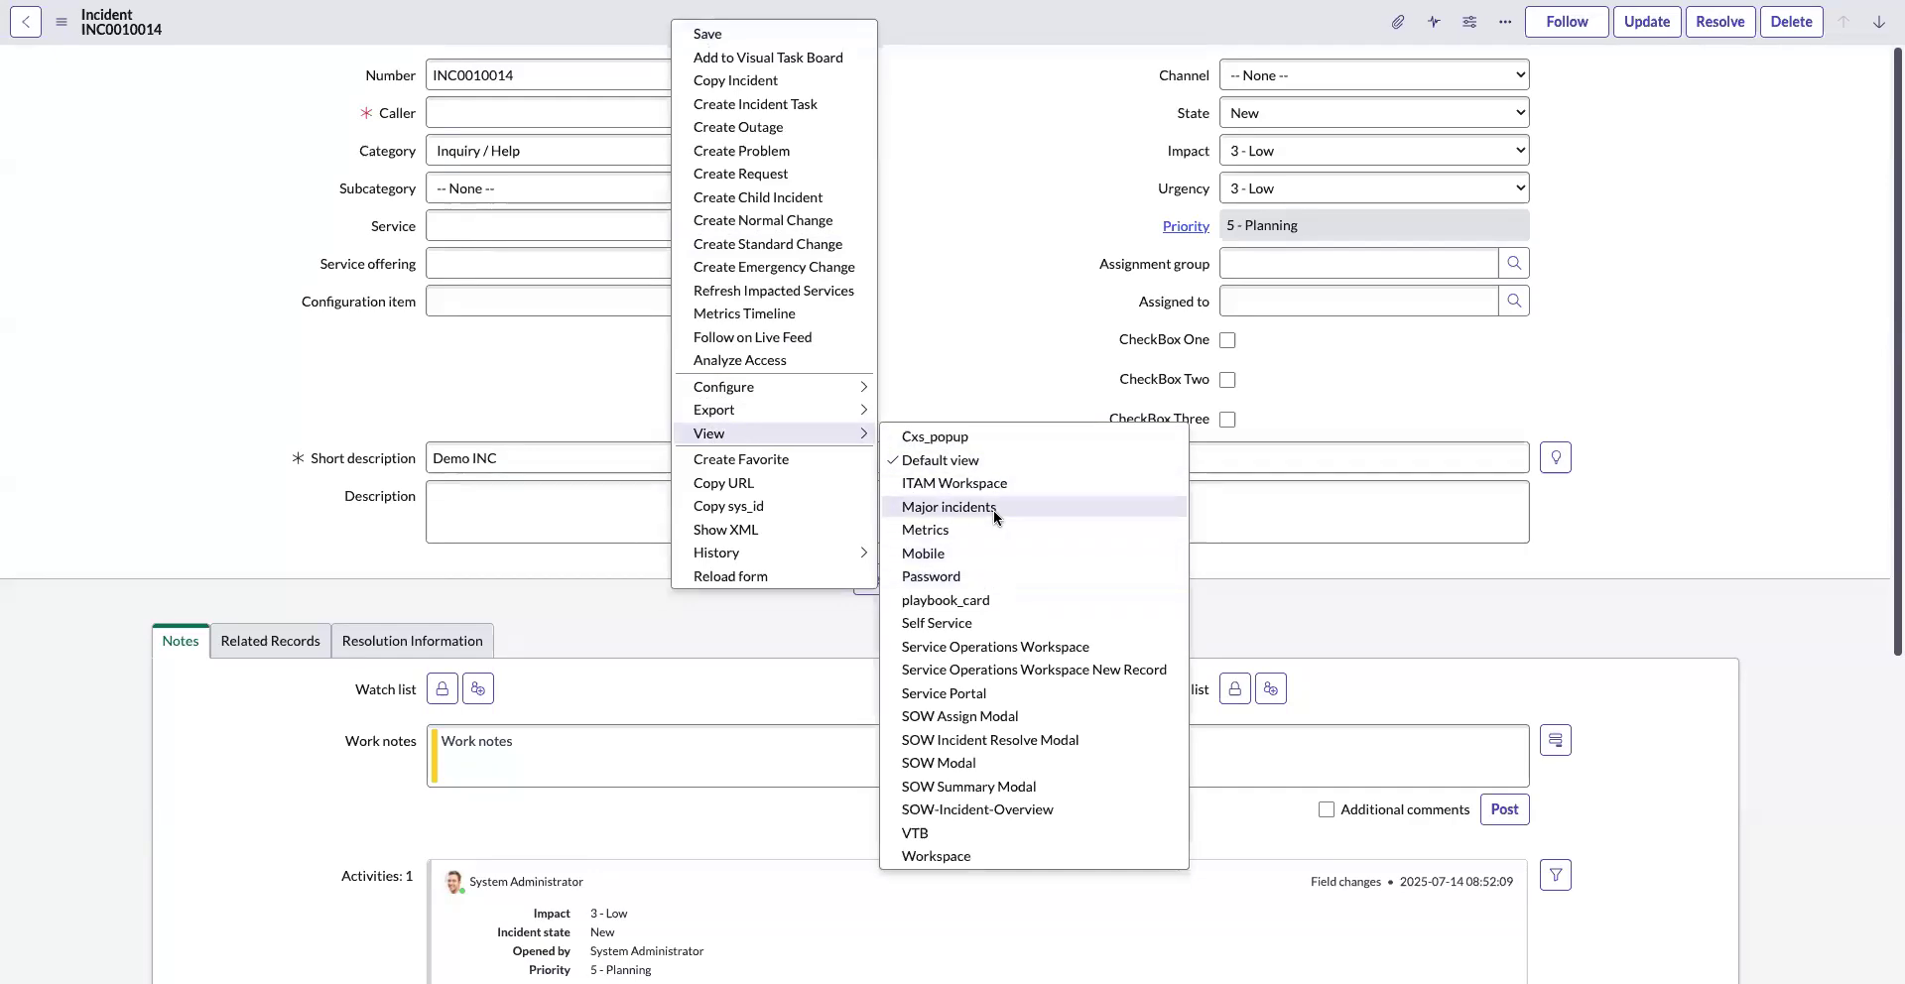
{"action": "left_click", "coordinate": [985, 619]}
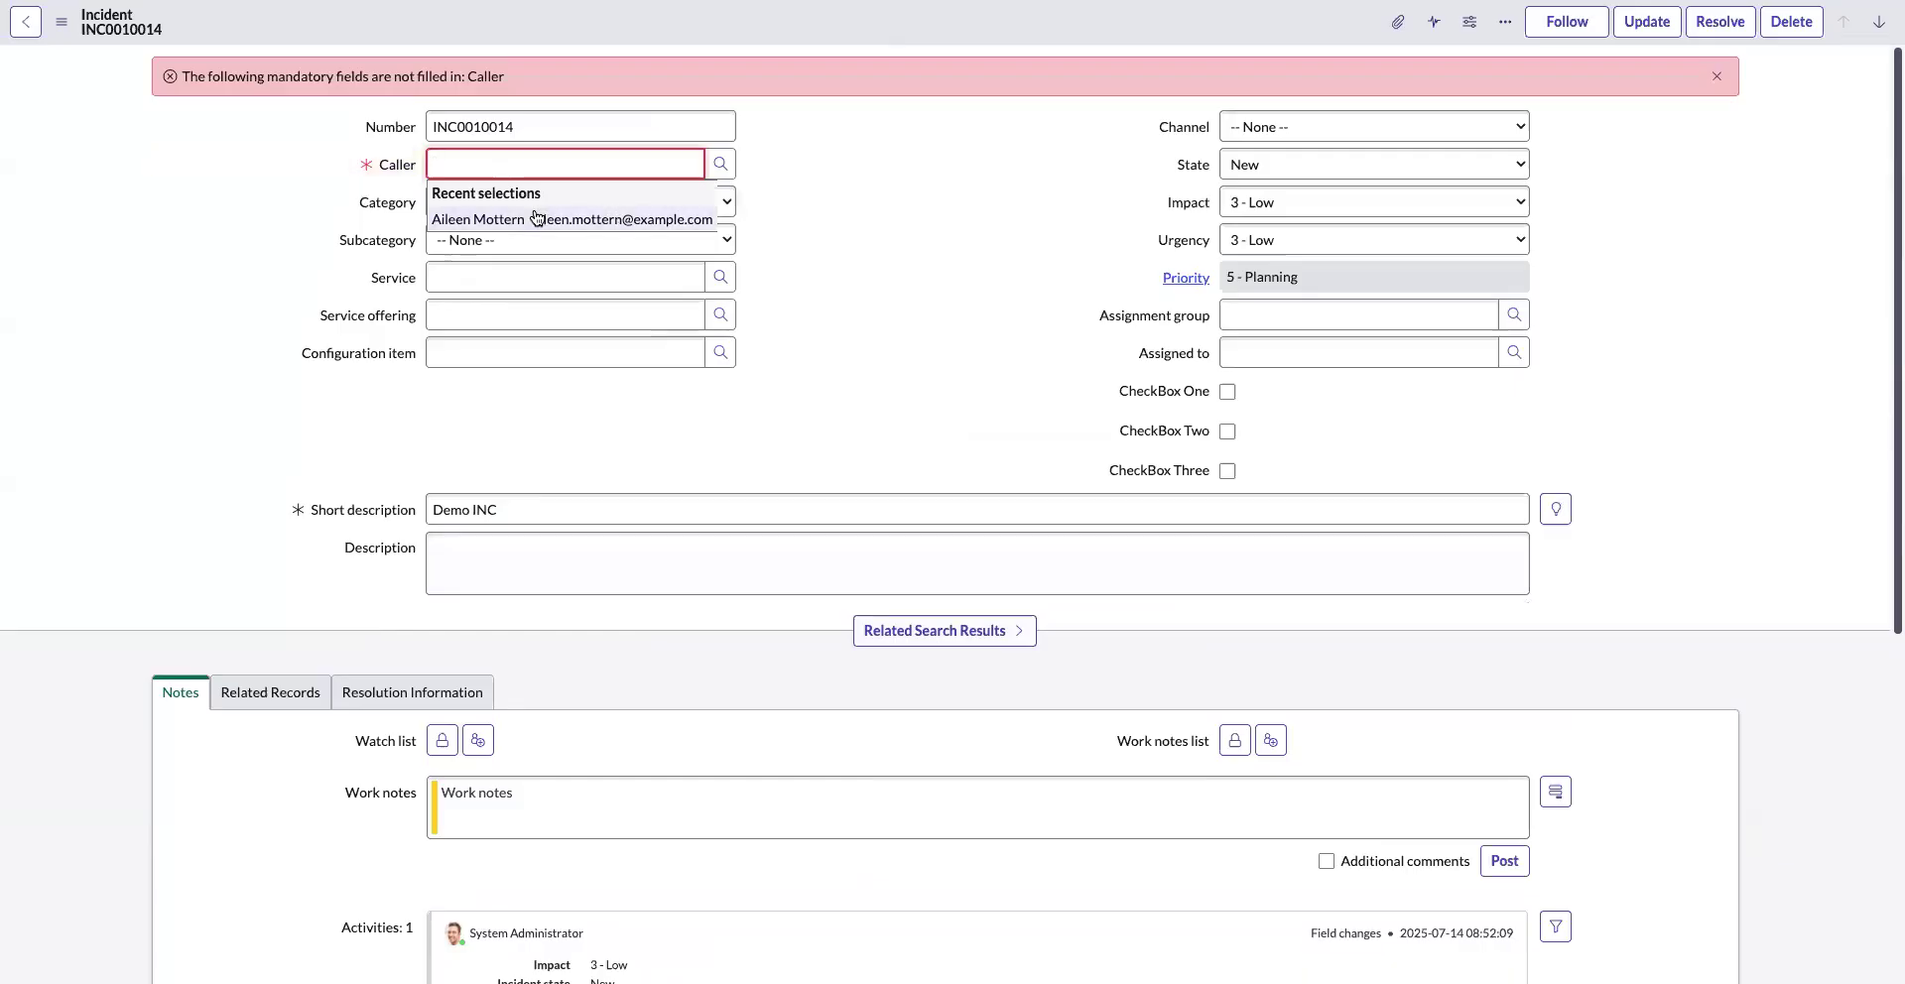
Fill in the mandatory Caller with the recently used contact and display the incident in the Self Service view.
{"action": "left_click", "coordinate": [596, 221]}
{"action": "right_click", "coordinate": [836, 32]}
{"action": "mouse_move", "coordinate": [903, 446]}
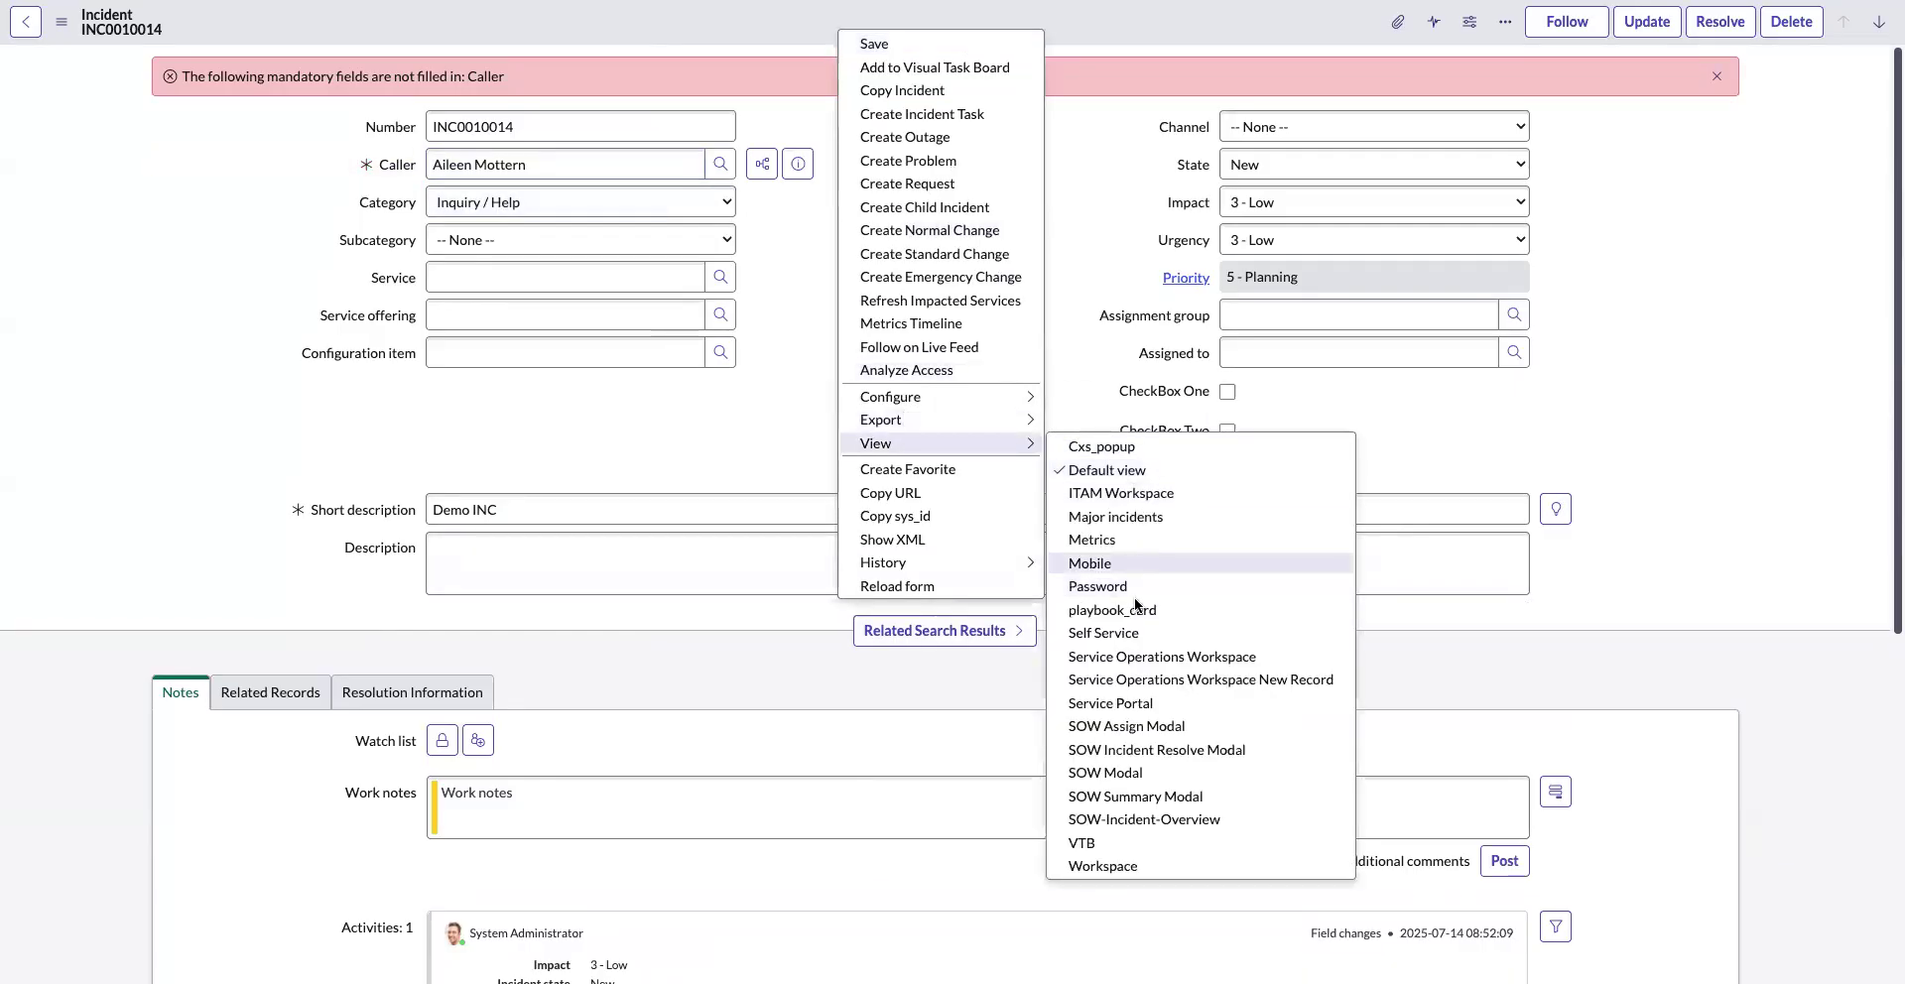
{"action": "left_click", "coordinate": [1131, 632]}
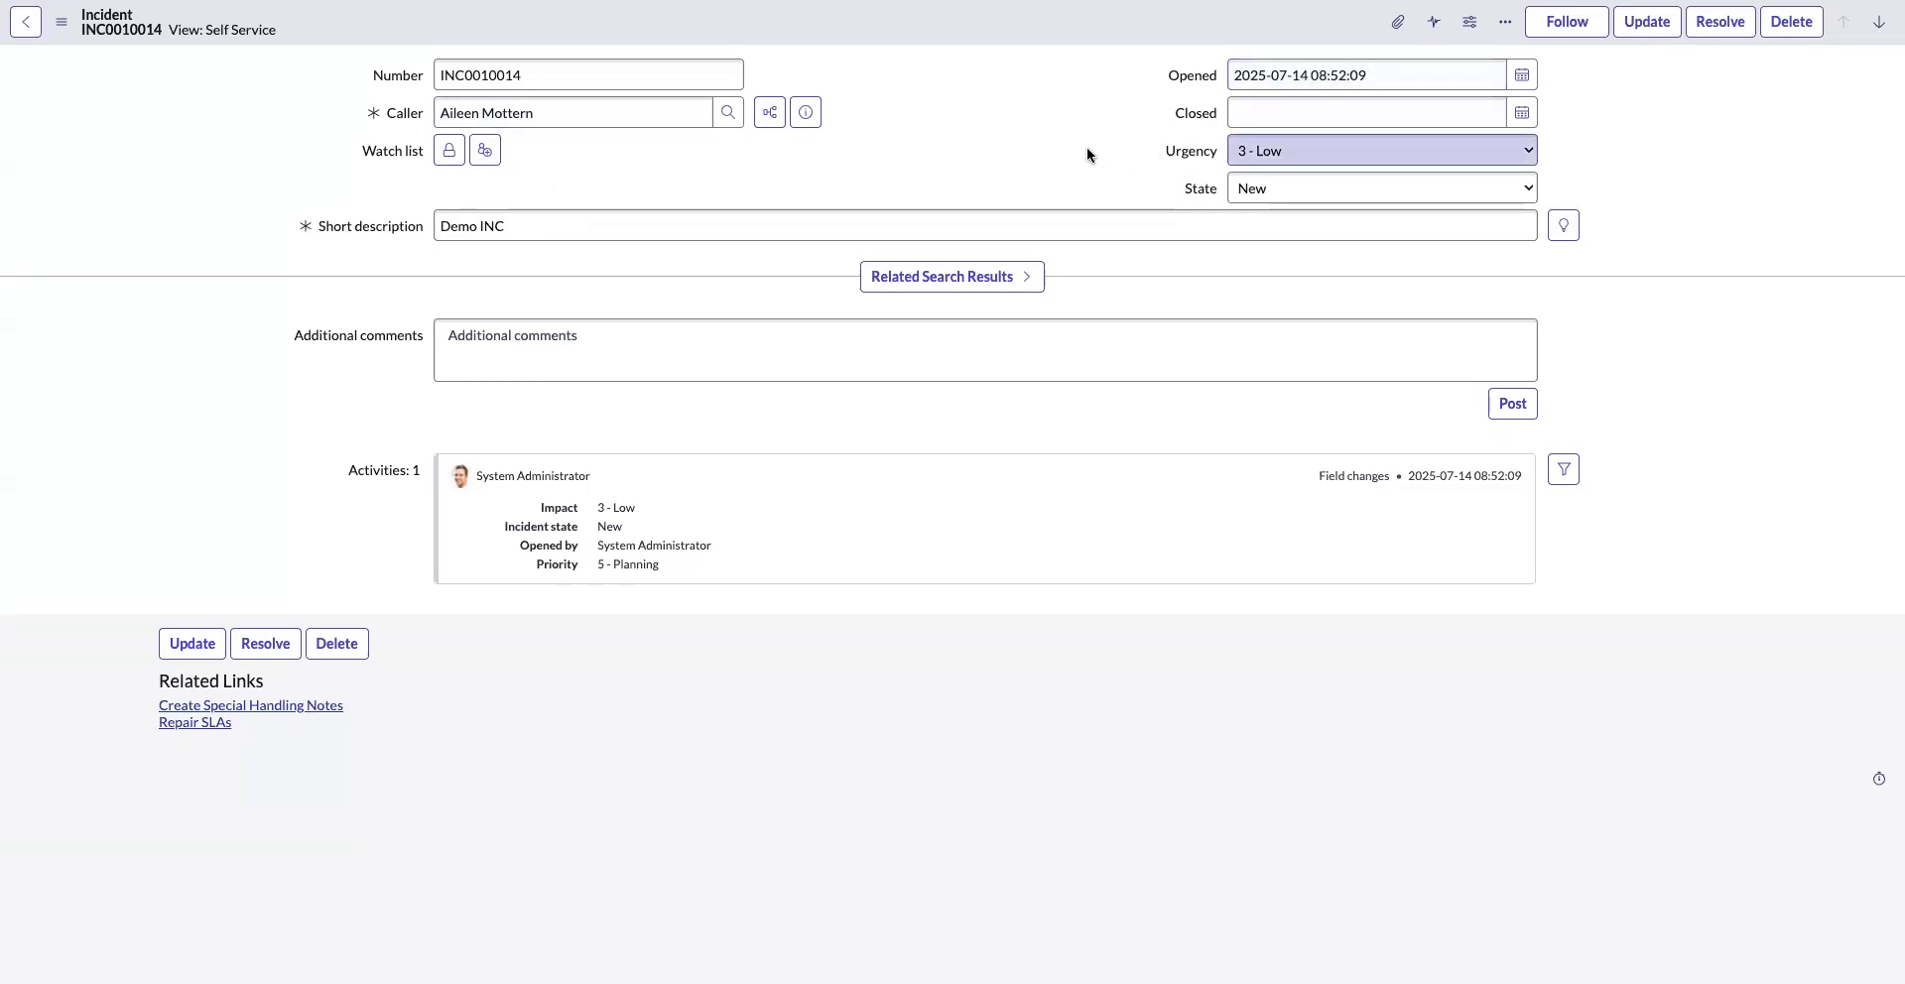
View the available Urgency choices in the Self Service view and switch the incident form back to the Default view.
{"action": "left_click", "coordinate": [1282, 147]}
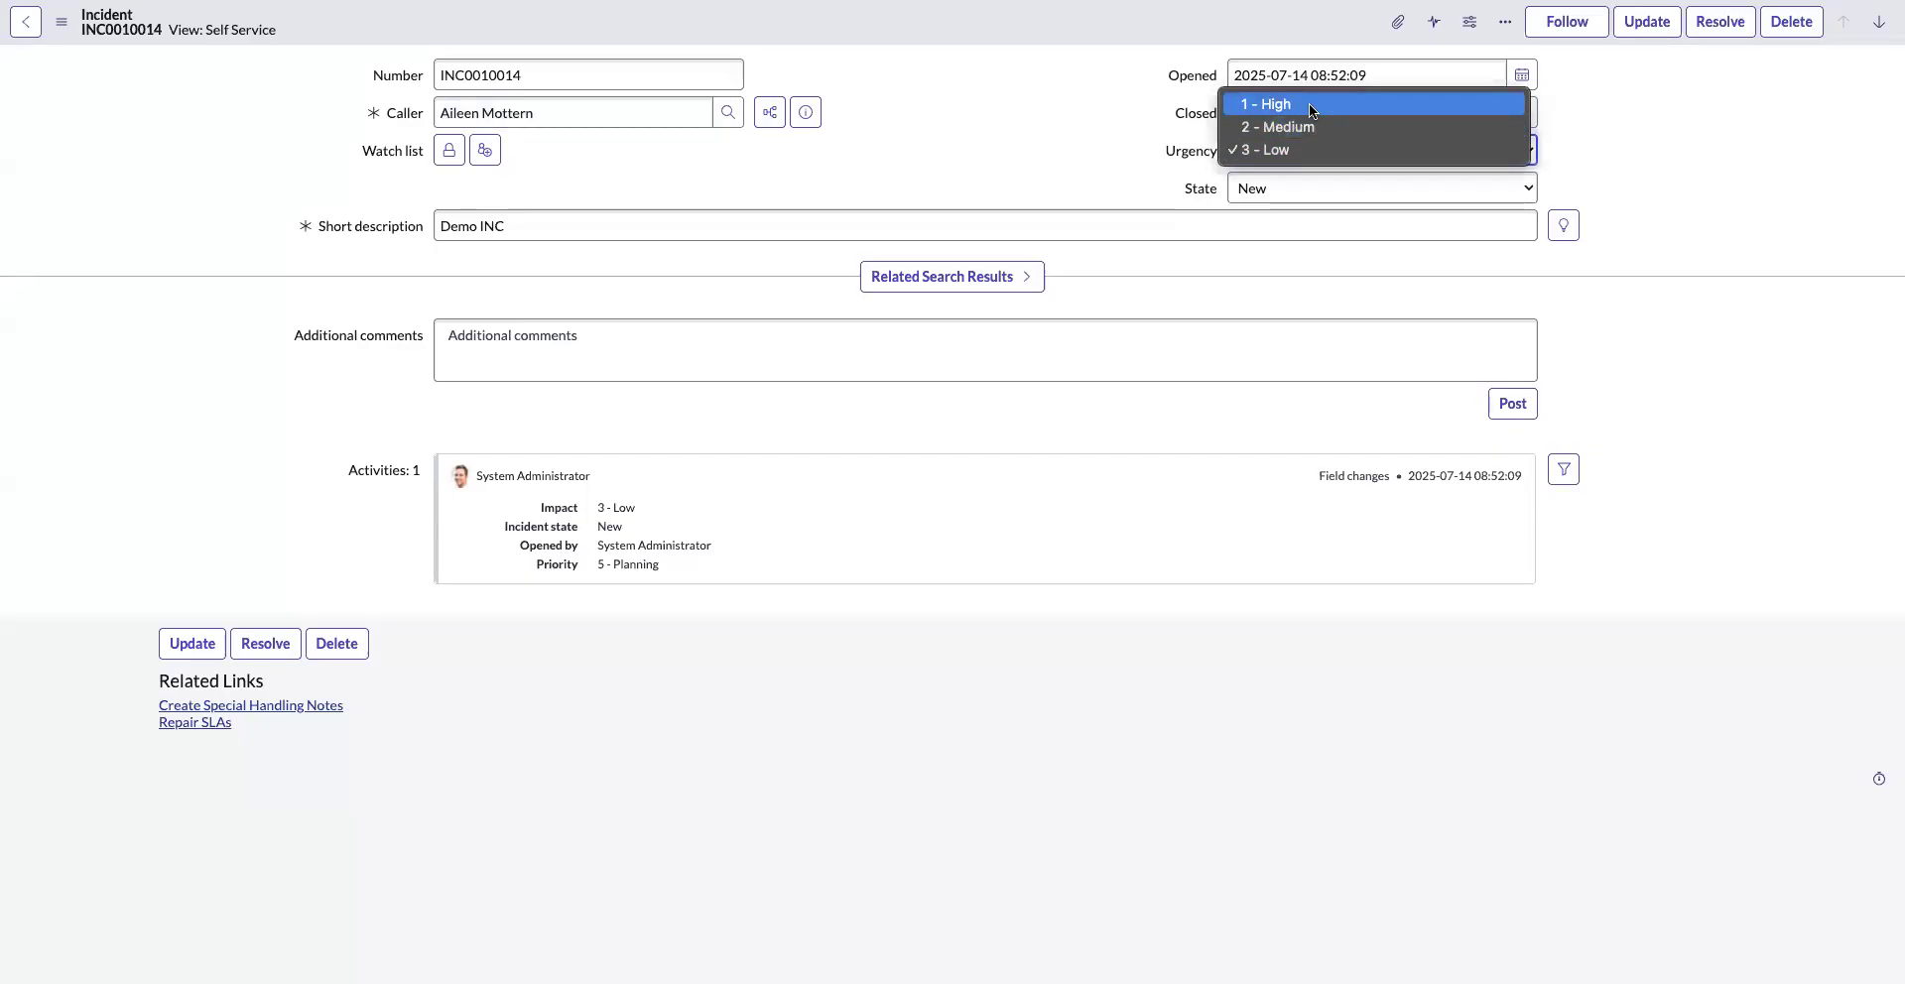
{"action": "left_click", "coordinate": [990, 125]}
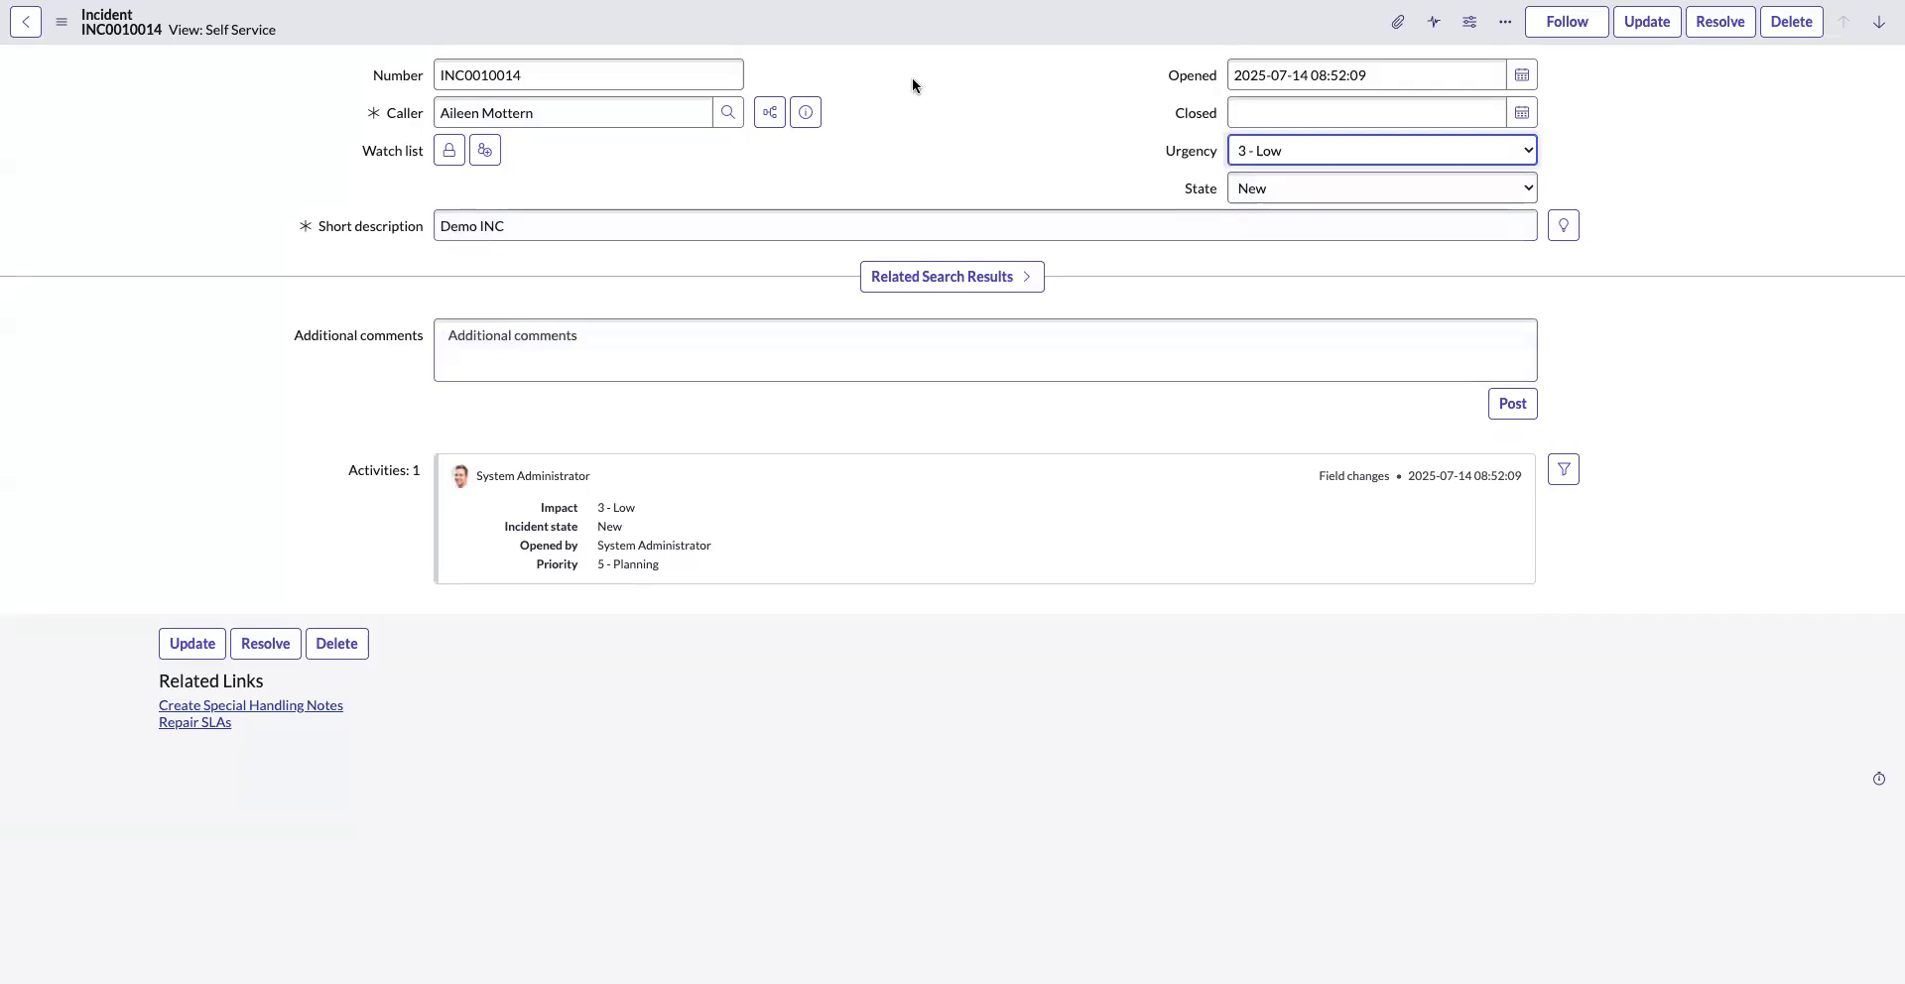
{"action": "right_click", "coordinate": [904, 25]}
{"action": "mouse_move", "coordinate": [1050, 437]}
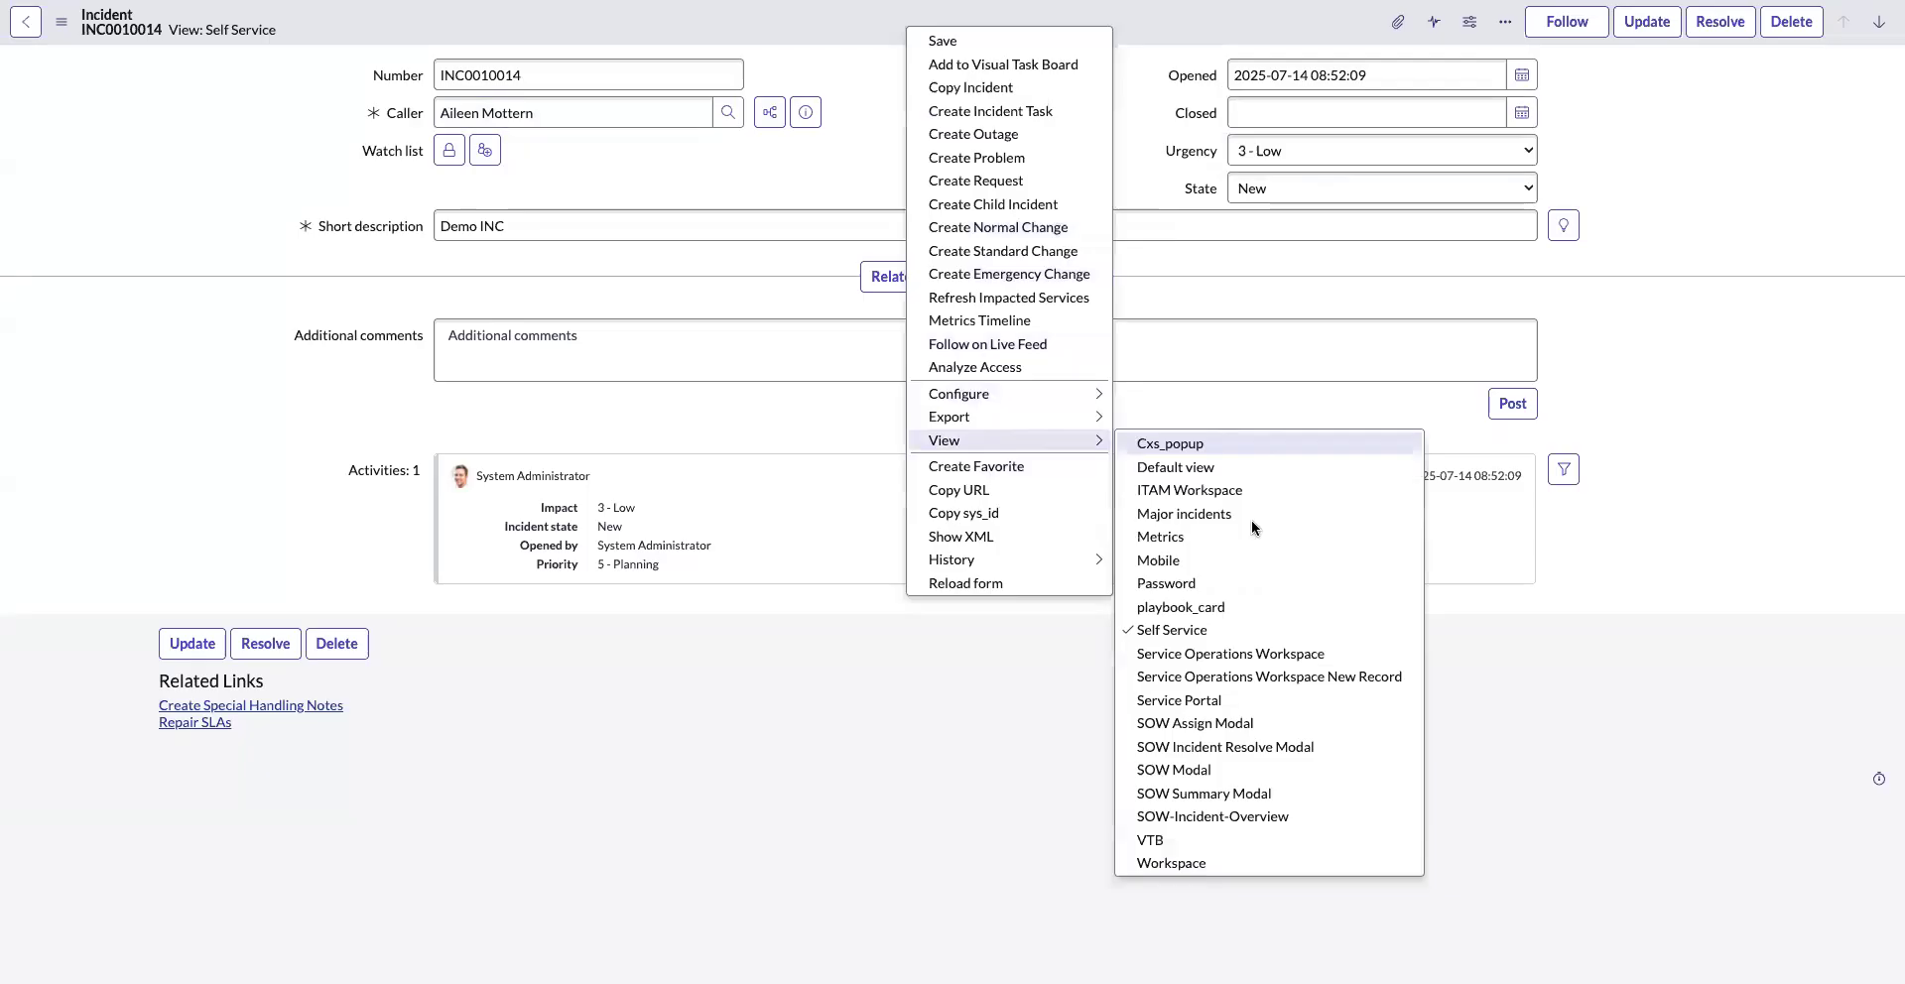
{"action": "left_click", "coordinate": [1198, 468]}
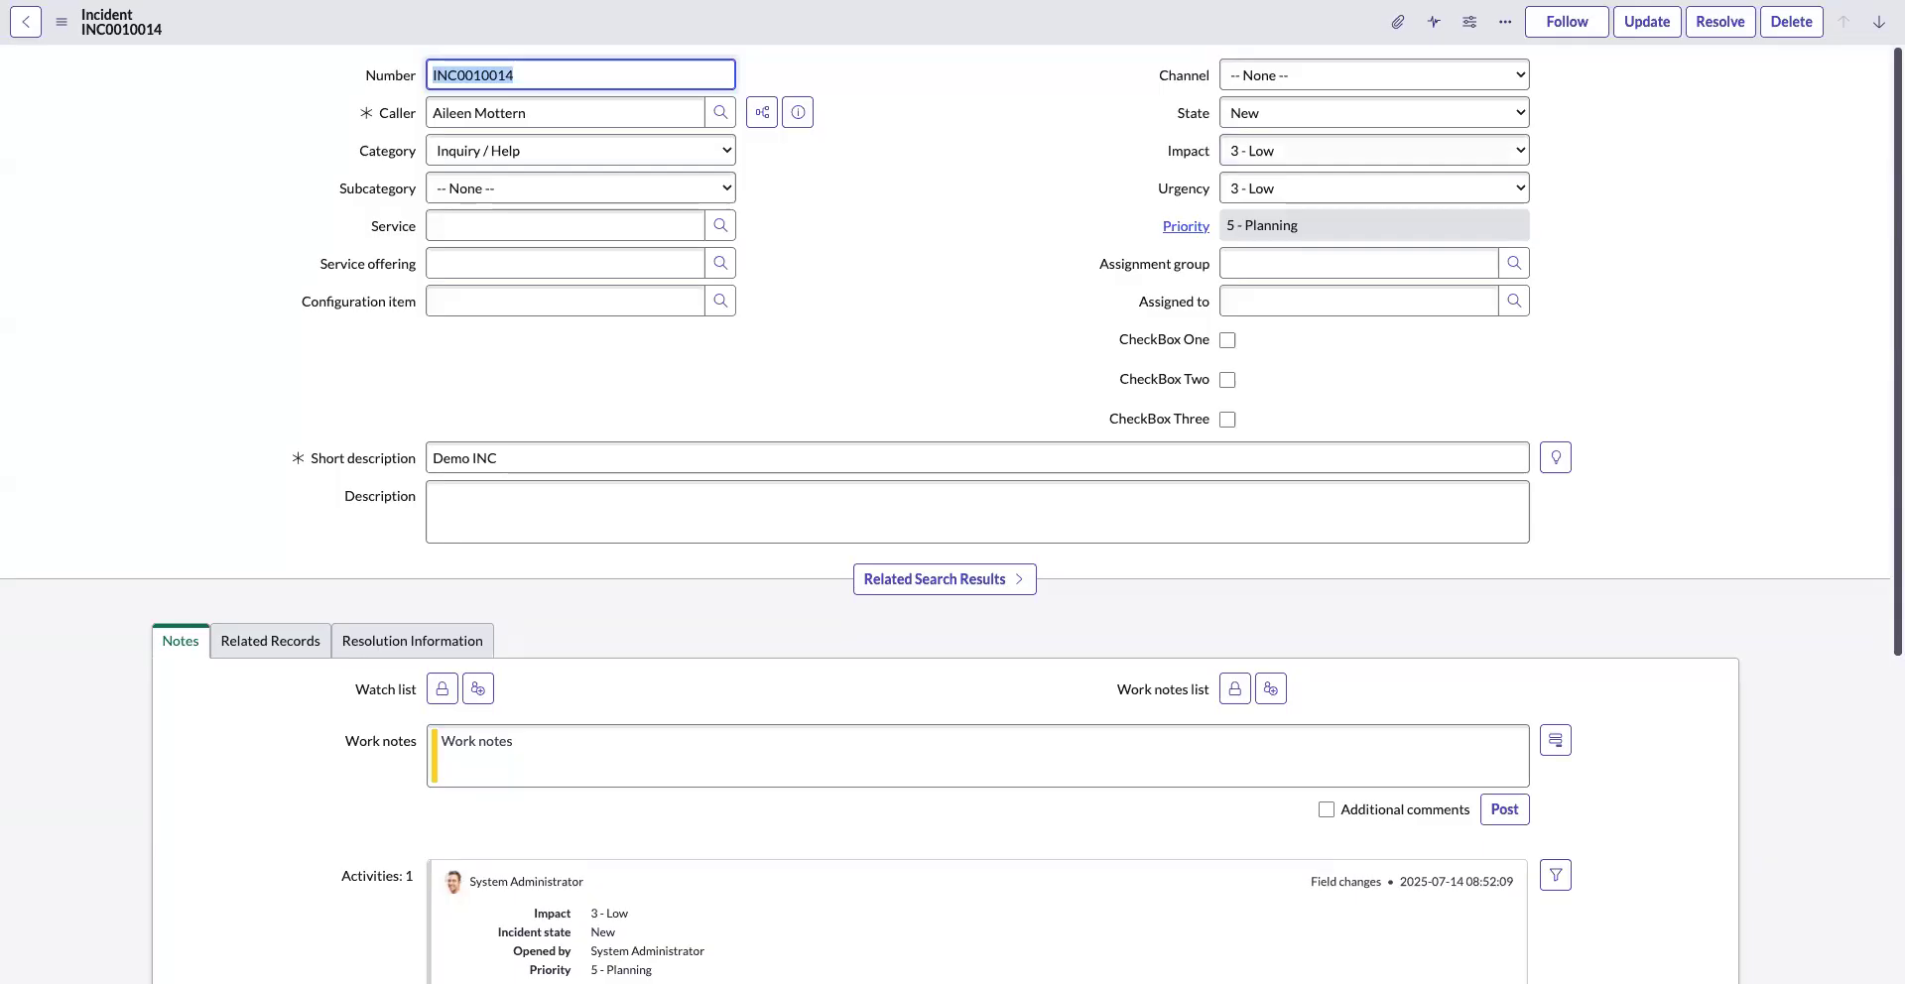
Filter the application navigator for "problem" and open the list of open problem records.
{"action": "left_click", "coordinate": [727, 1]}
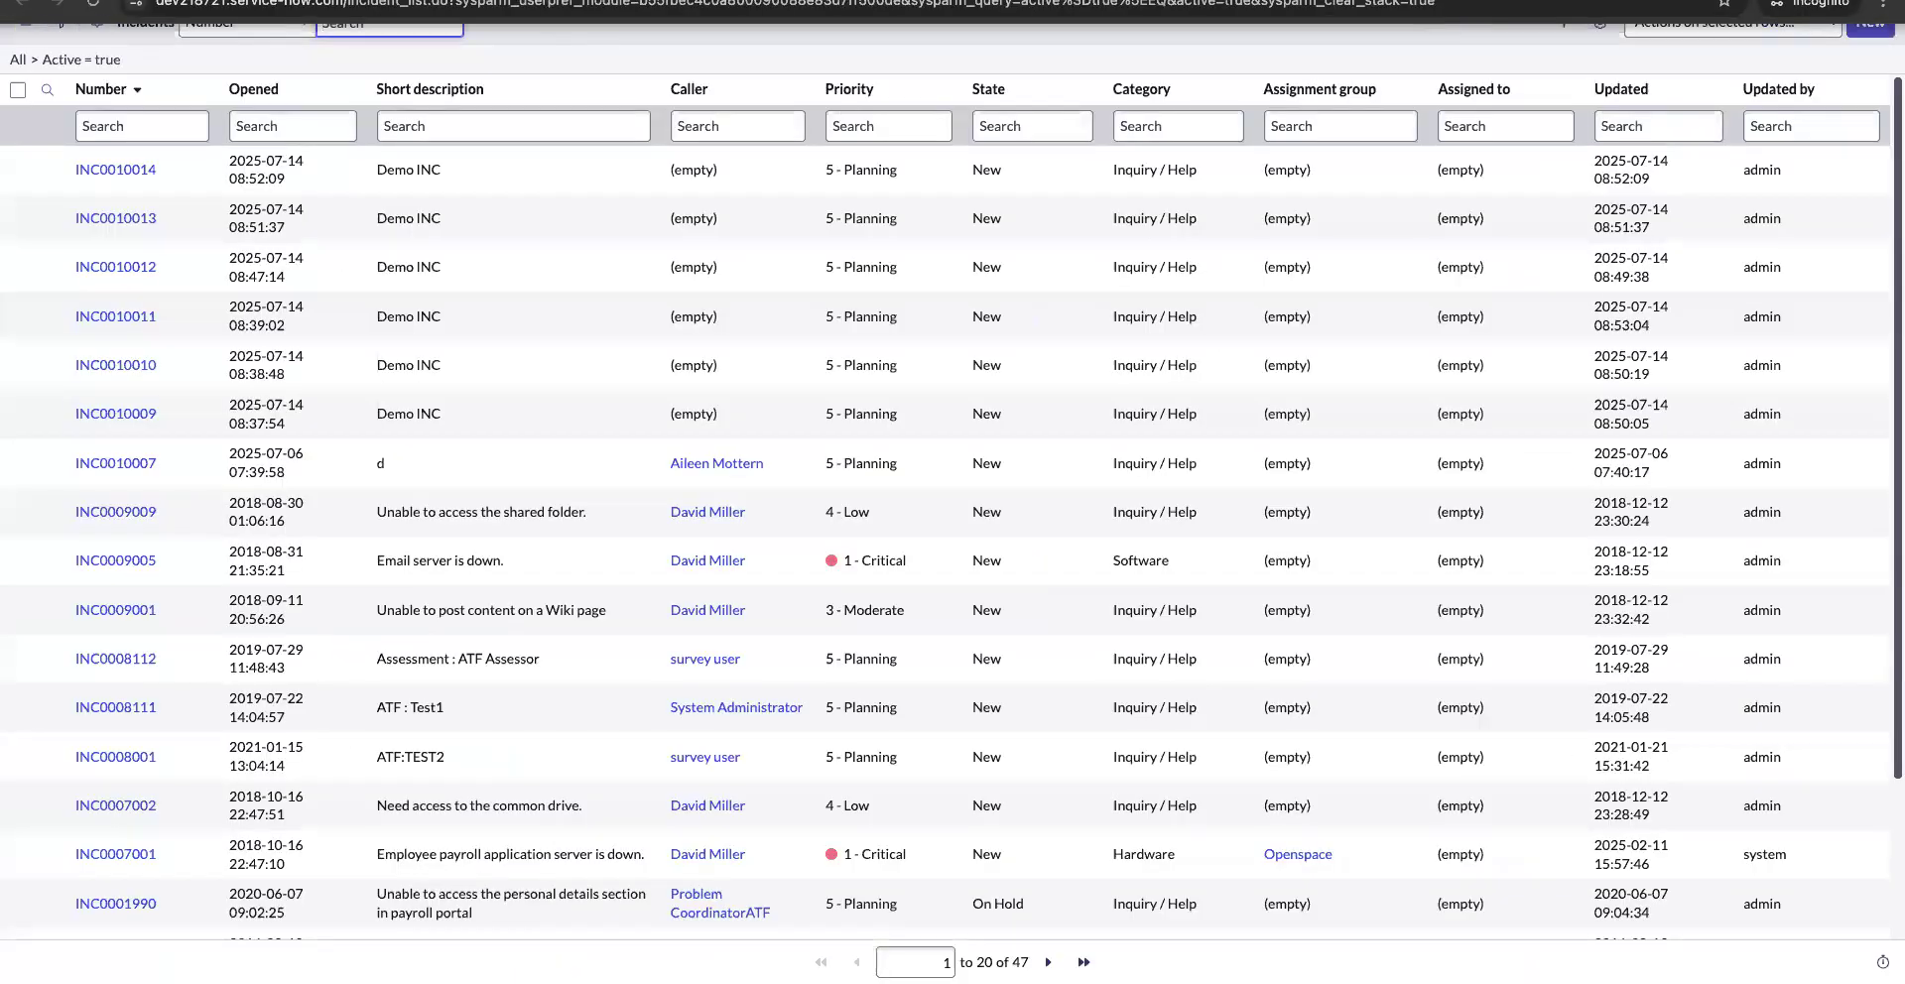
{"action": "left_click", "coordinate": [238, 1]}
{"action": "left_click", "coordinate": [215, 95]}
{"action": "left_click_drag", "start_coordinate": [215, 152], "coordinate": [18, 157]}
{"action": "type", "text": "problem"}
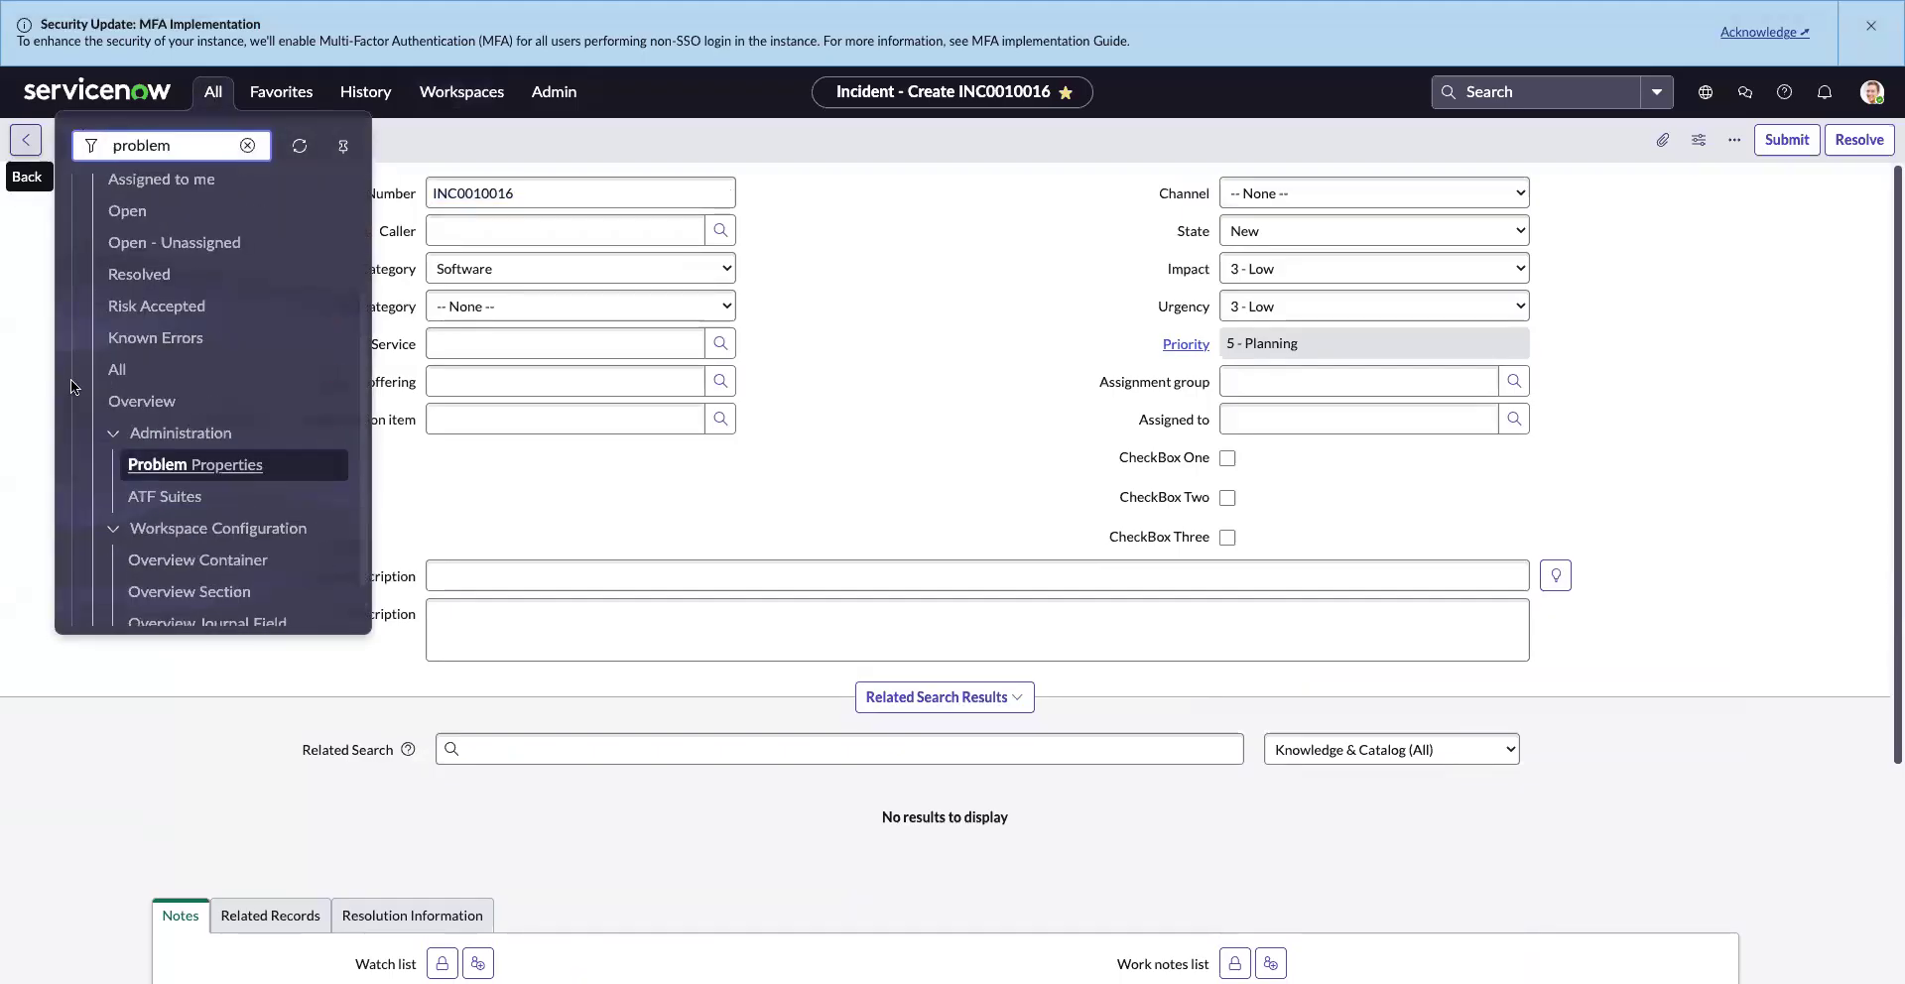
{"action": "scroll", "coordinate": [127, 397], "scroll_direction": "up", "scroll_amount": 3}
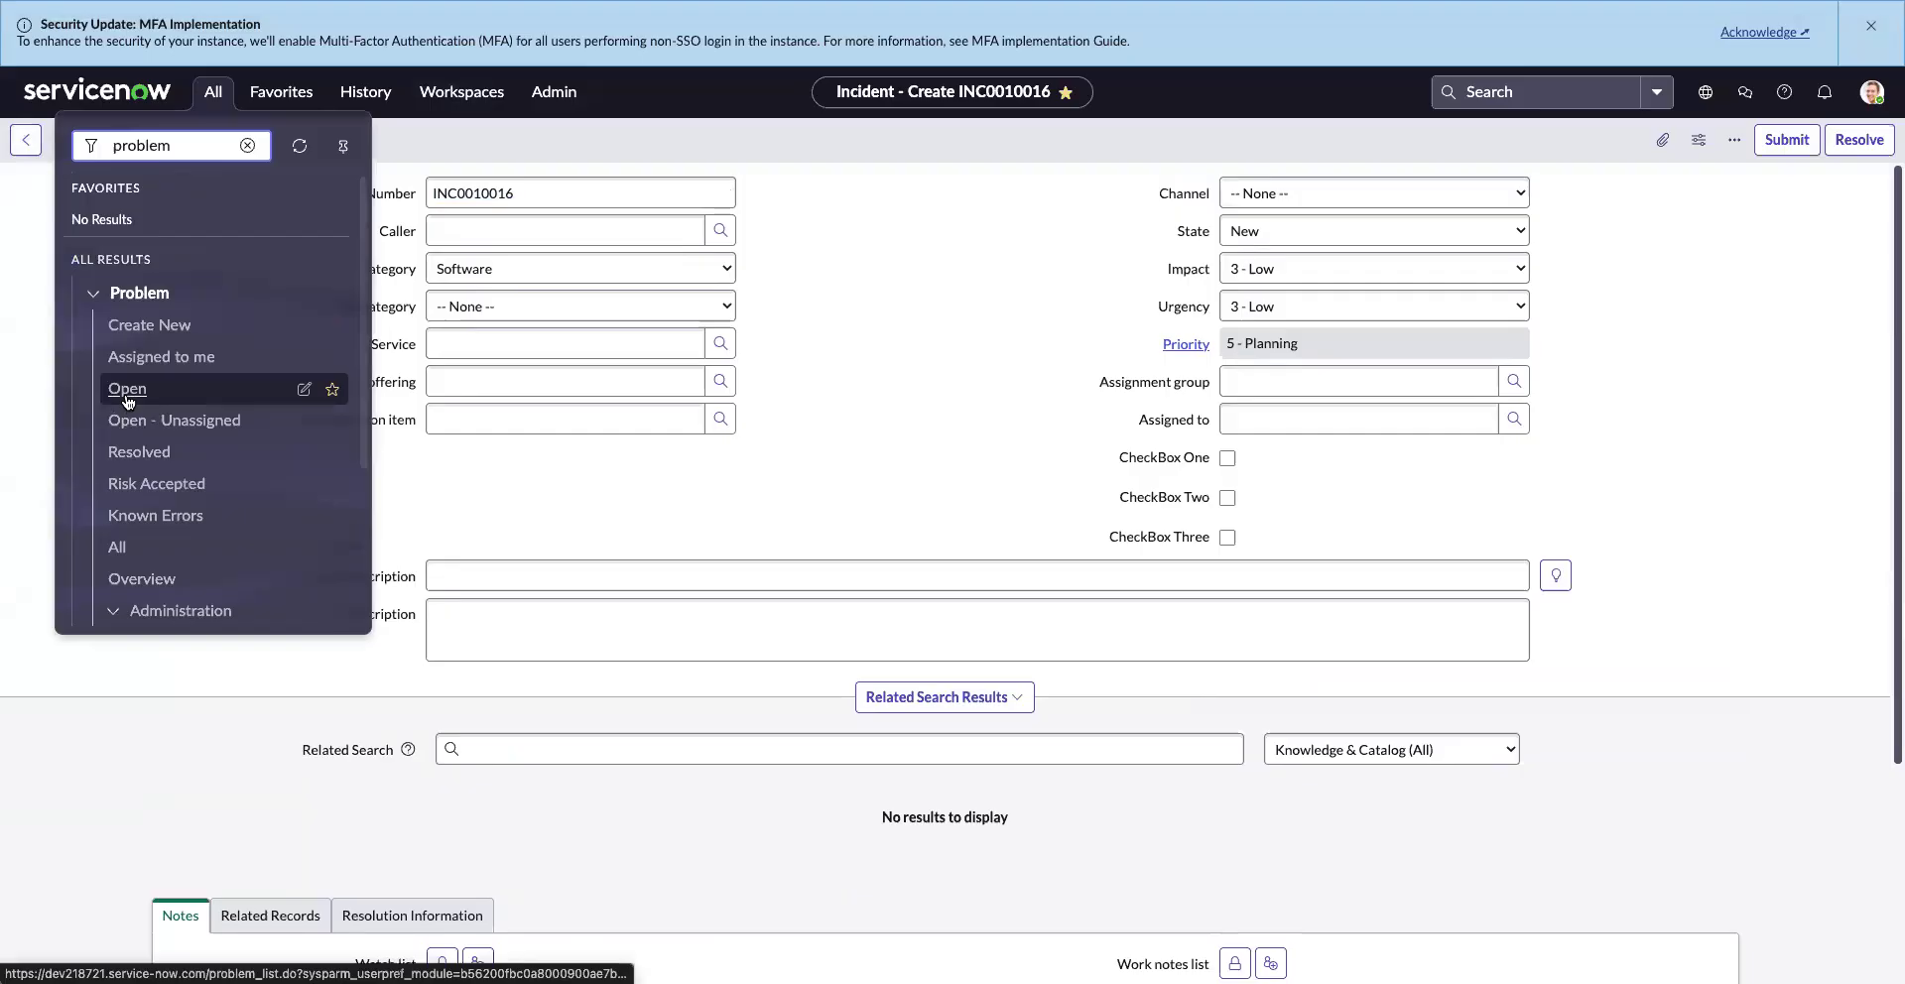
{"action": "left_click", "coordinate": [127, 390]}
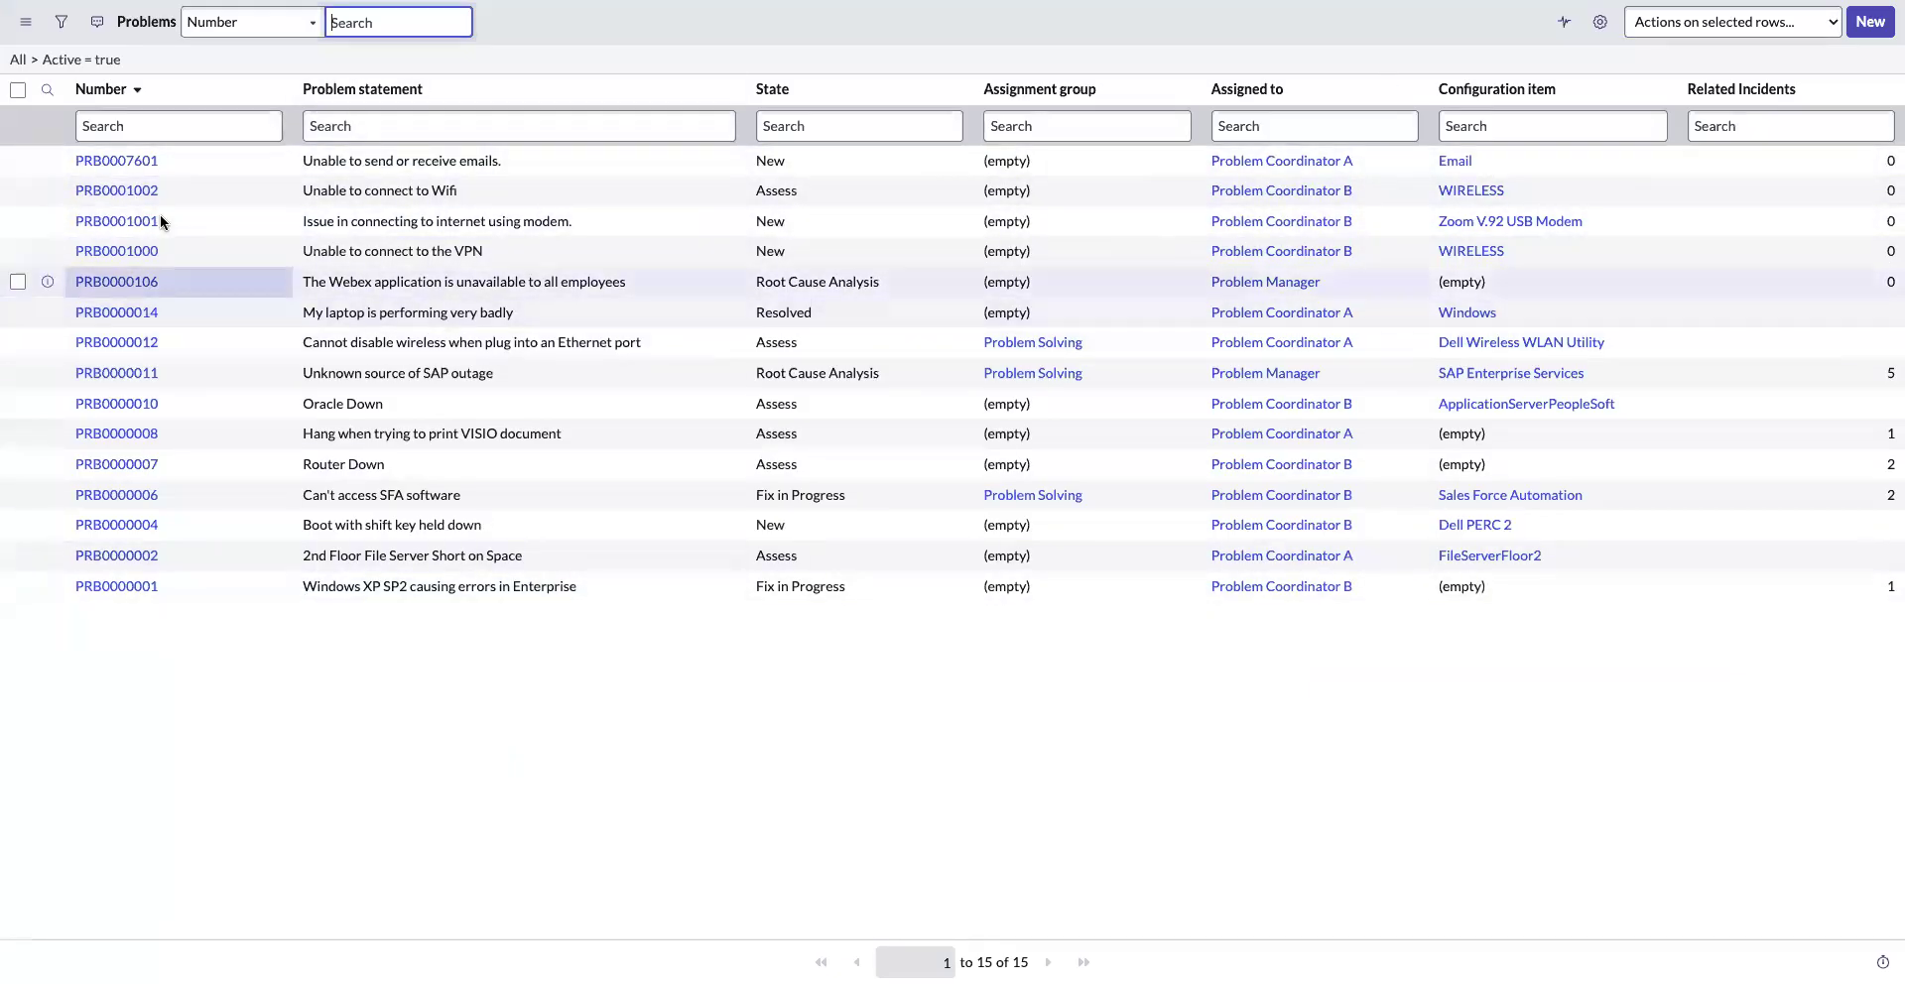
Open problem record PRB0001002 and compare its form fields with those of incident INC0010014.
{"action": "left_click", "coordinate": [142, 193]}
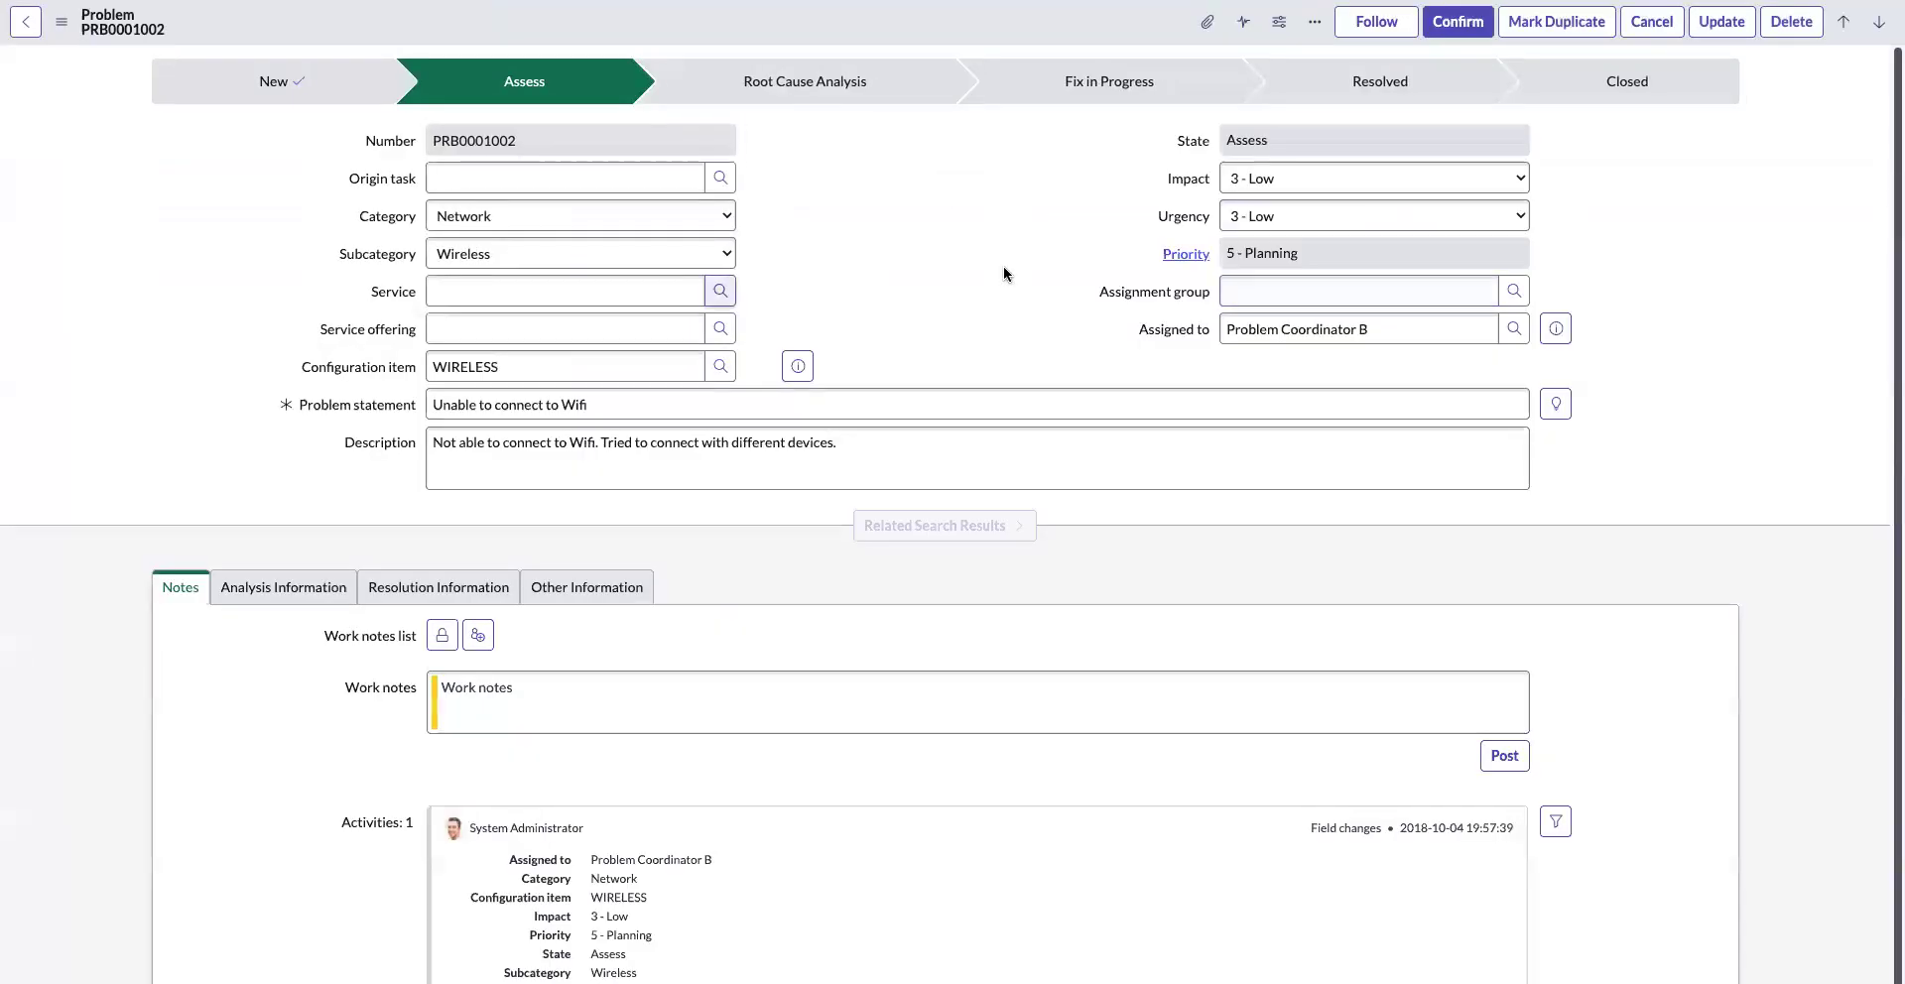
{"action": "left_click", "coordinate": [205, 241]}
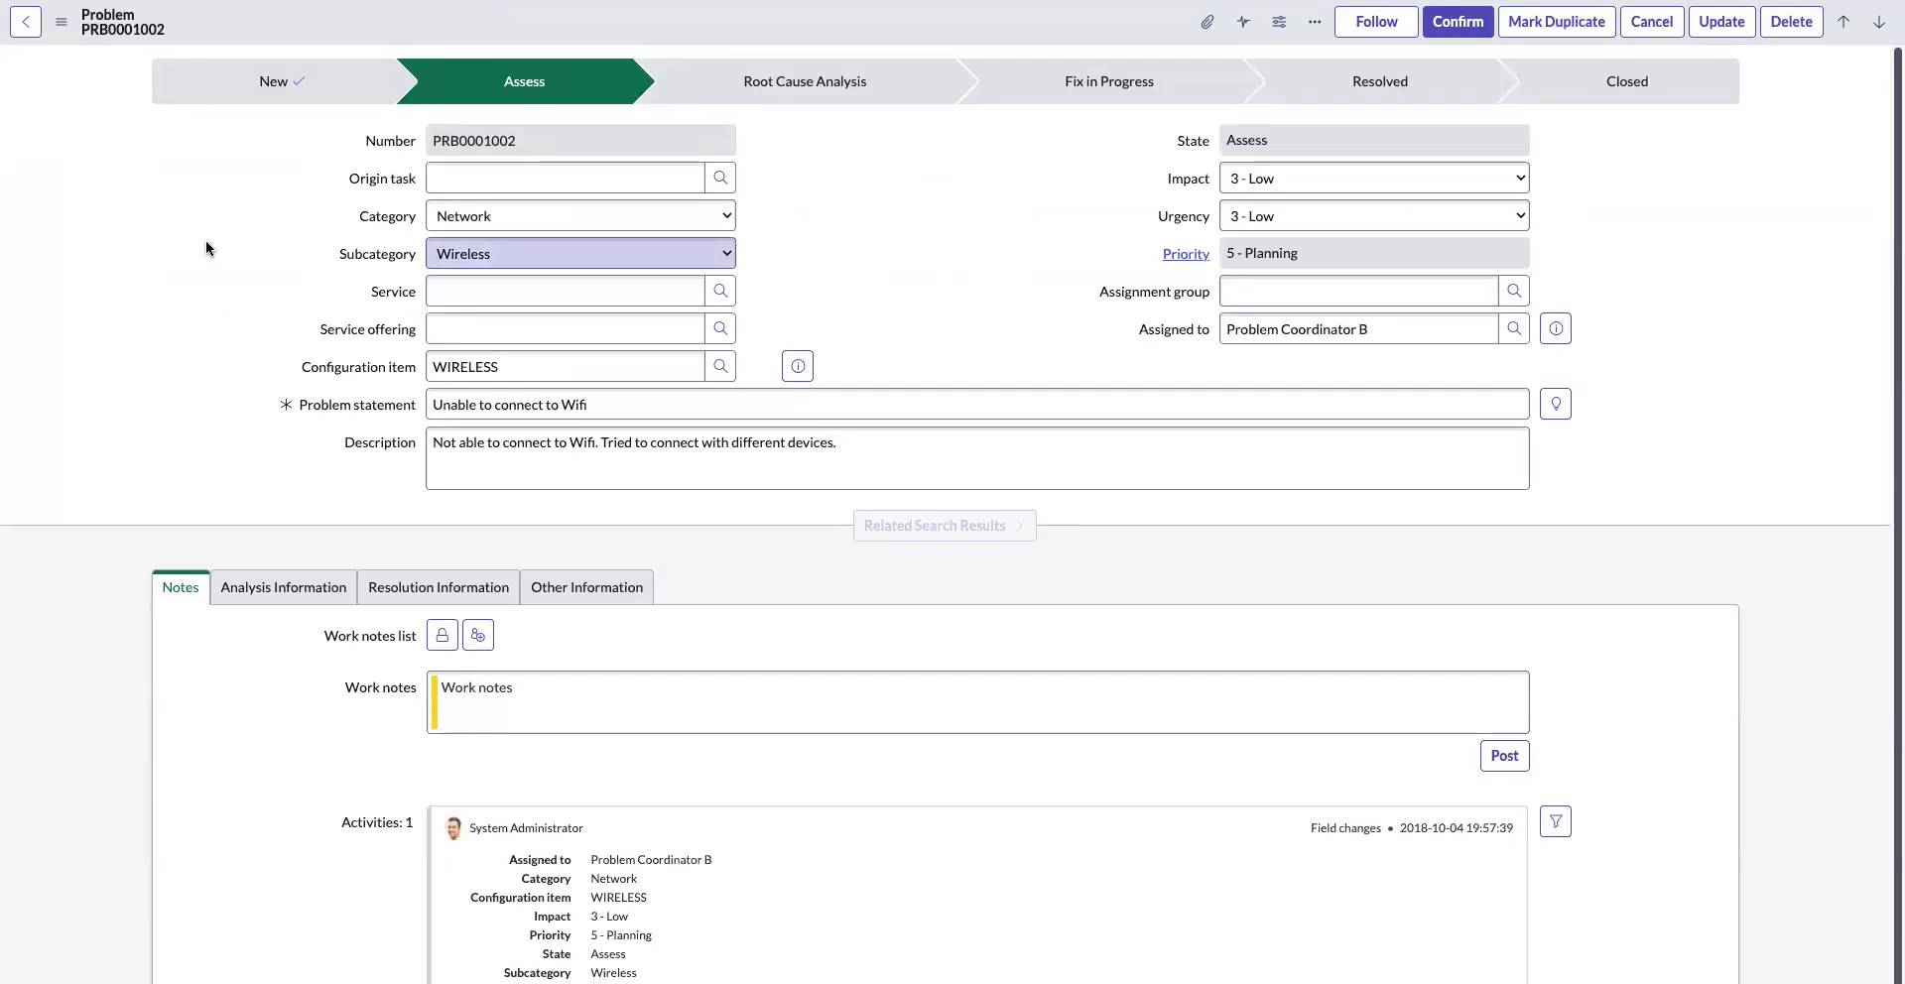
{"action": "left_click", "coordinate": [812, 244]}
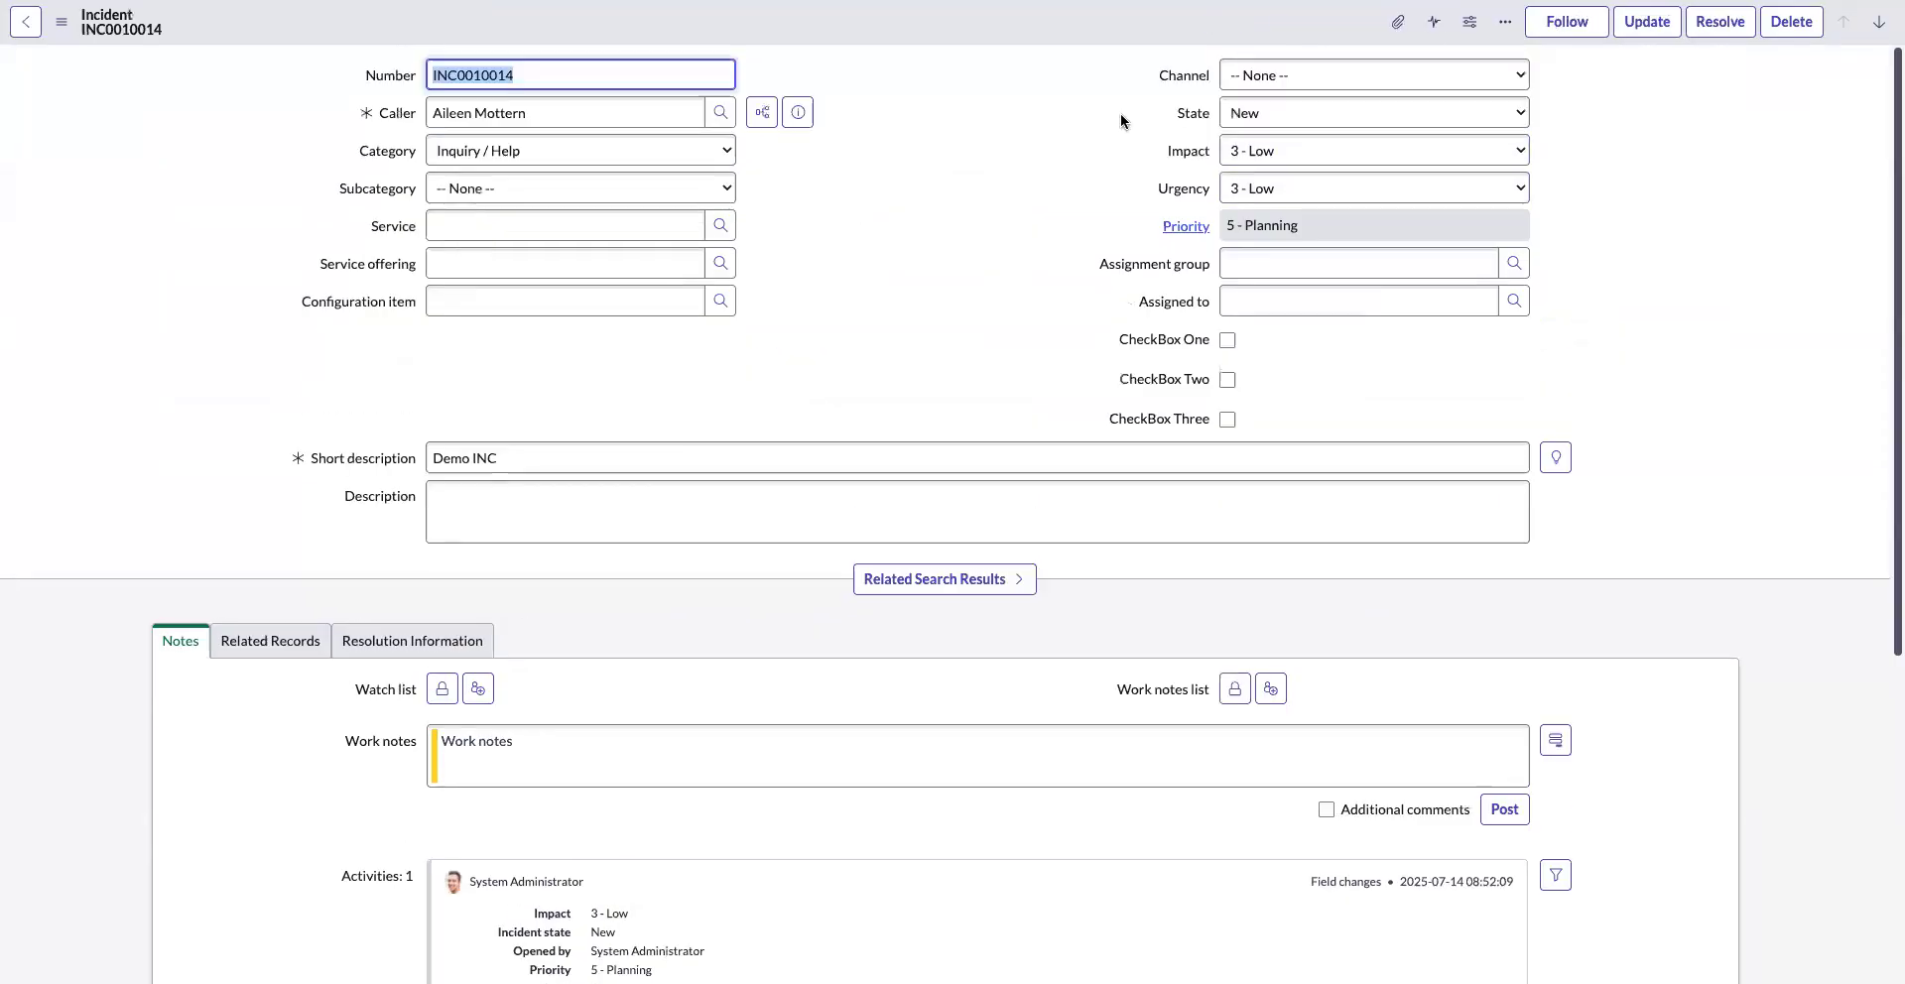
{"action": "left_click", "coordinate": [837, 192]}
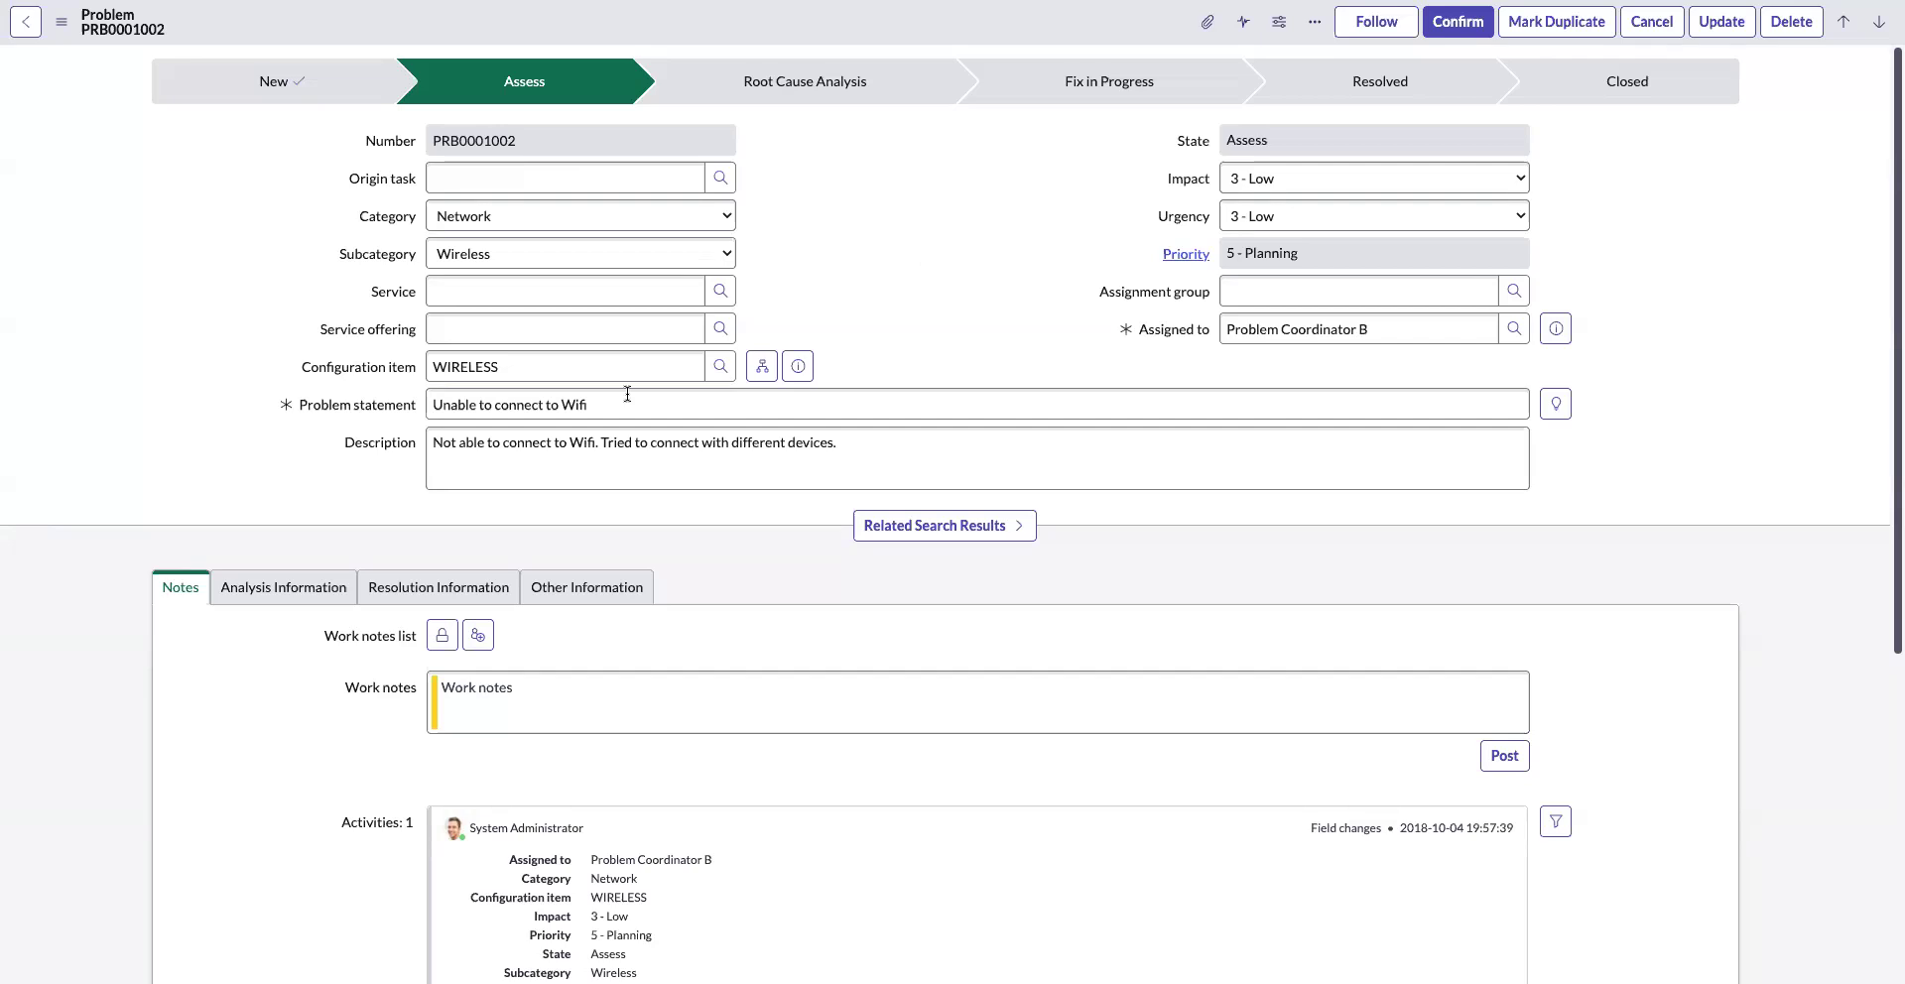
Review the Notes, Analysis Information, Resolution Information and Other Information sections of problem PRB0001002.
{"action": "left_click", "coordinate": [335, 597]}
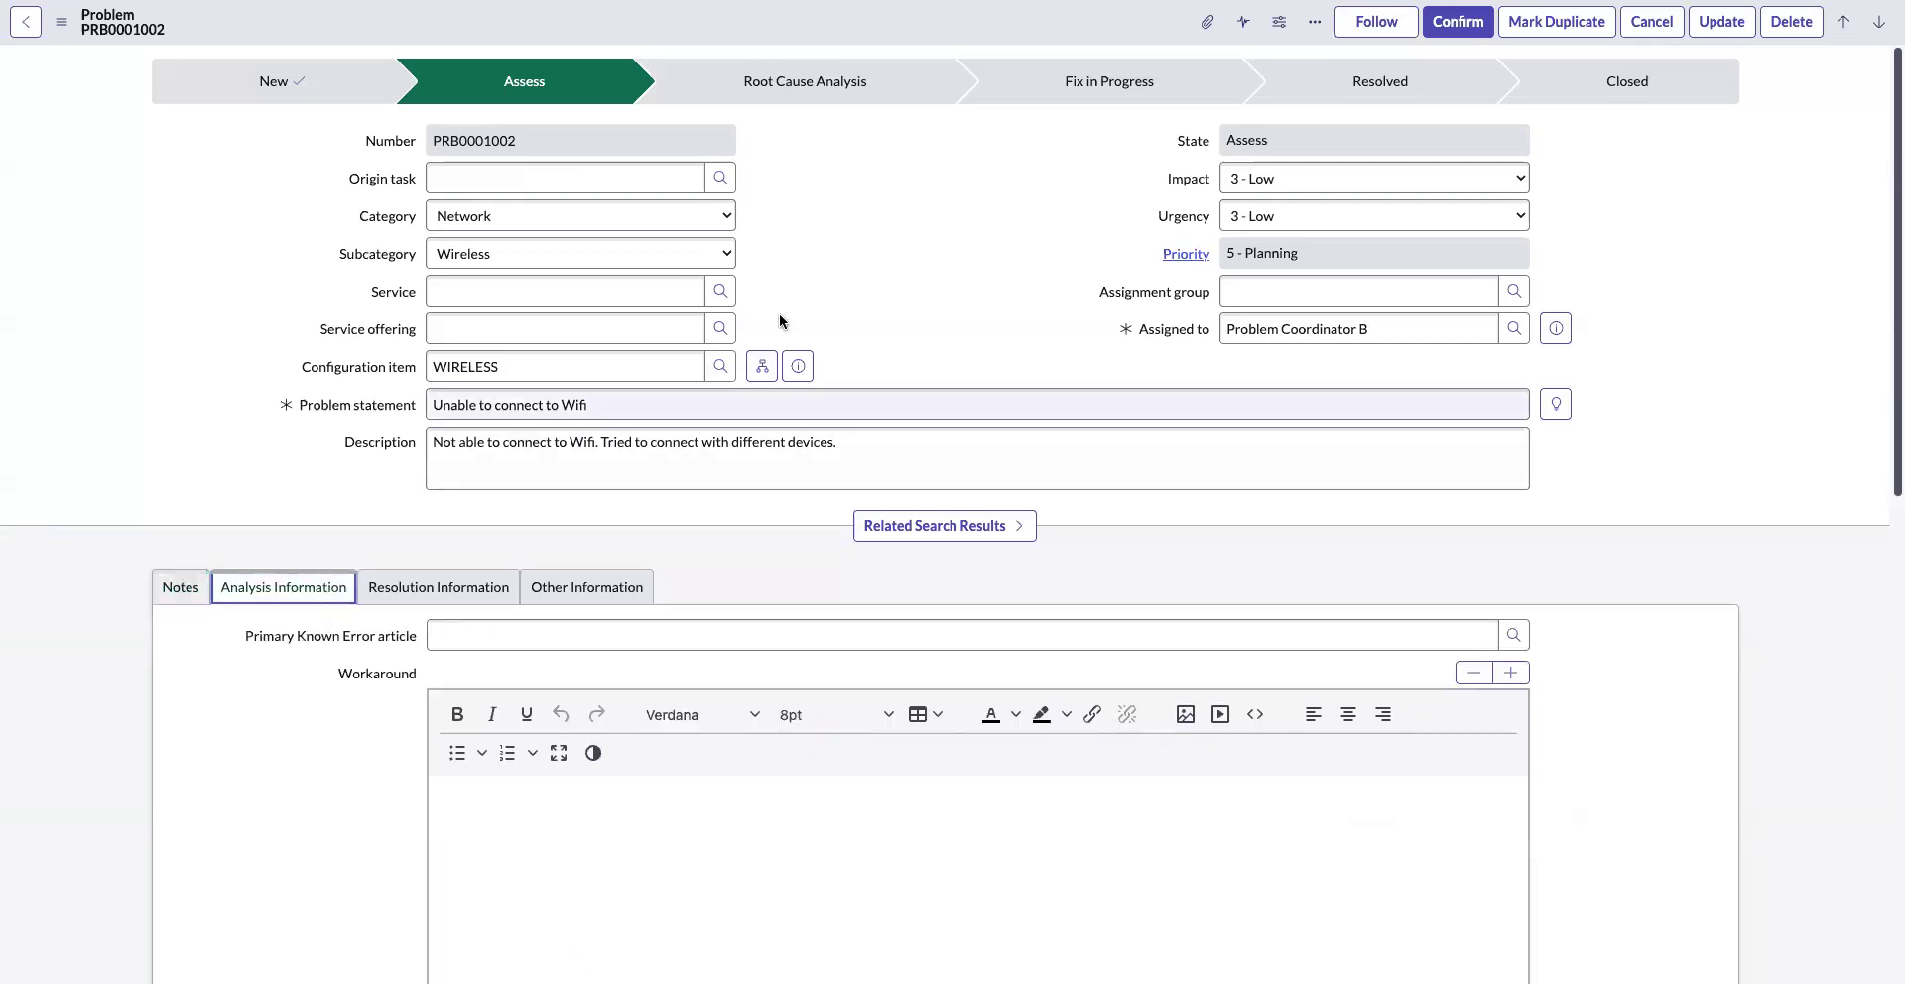
{"action": "left_click", "coordinate": [179, 595]}
{"action": "scroll", "coordinate": [171, 599], "scroll_direction": "down", "scroll_amount": 3}
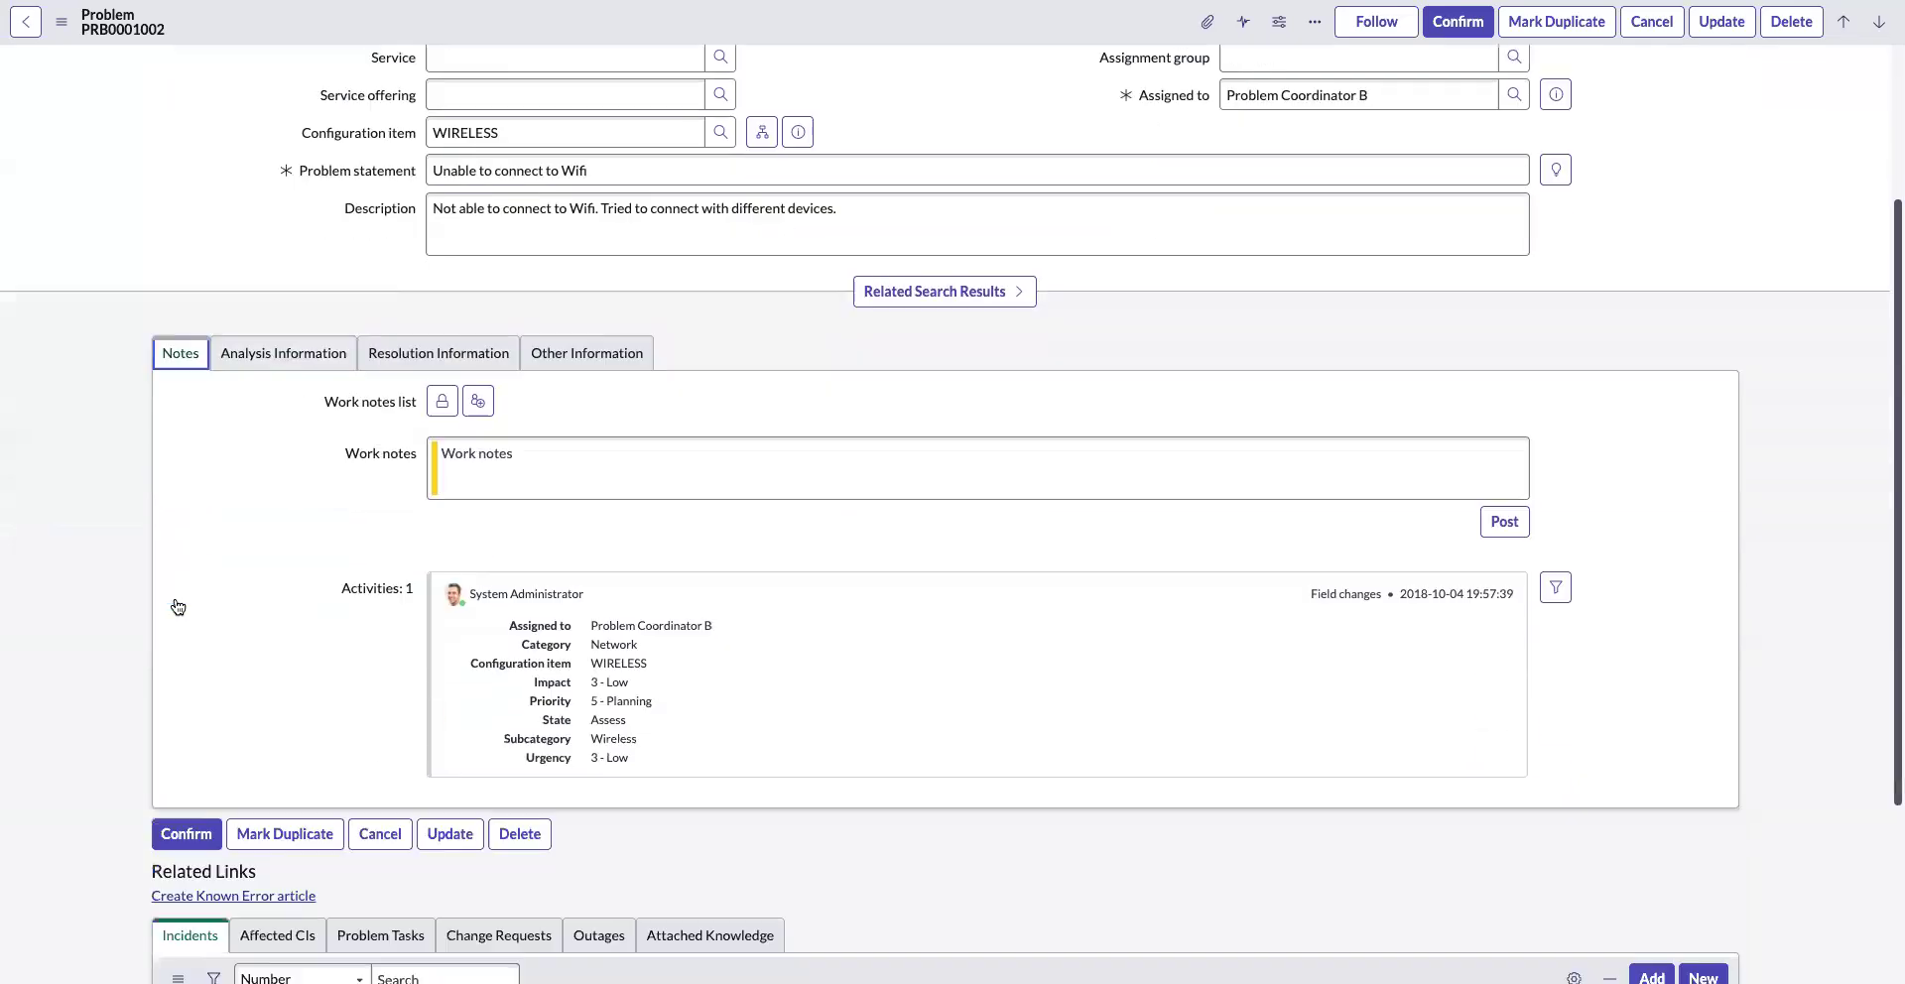
{"action": "left_click", "coordinate": [287, 337]}
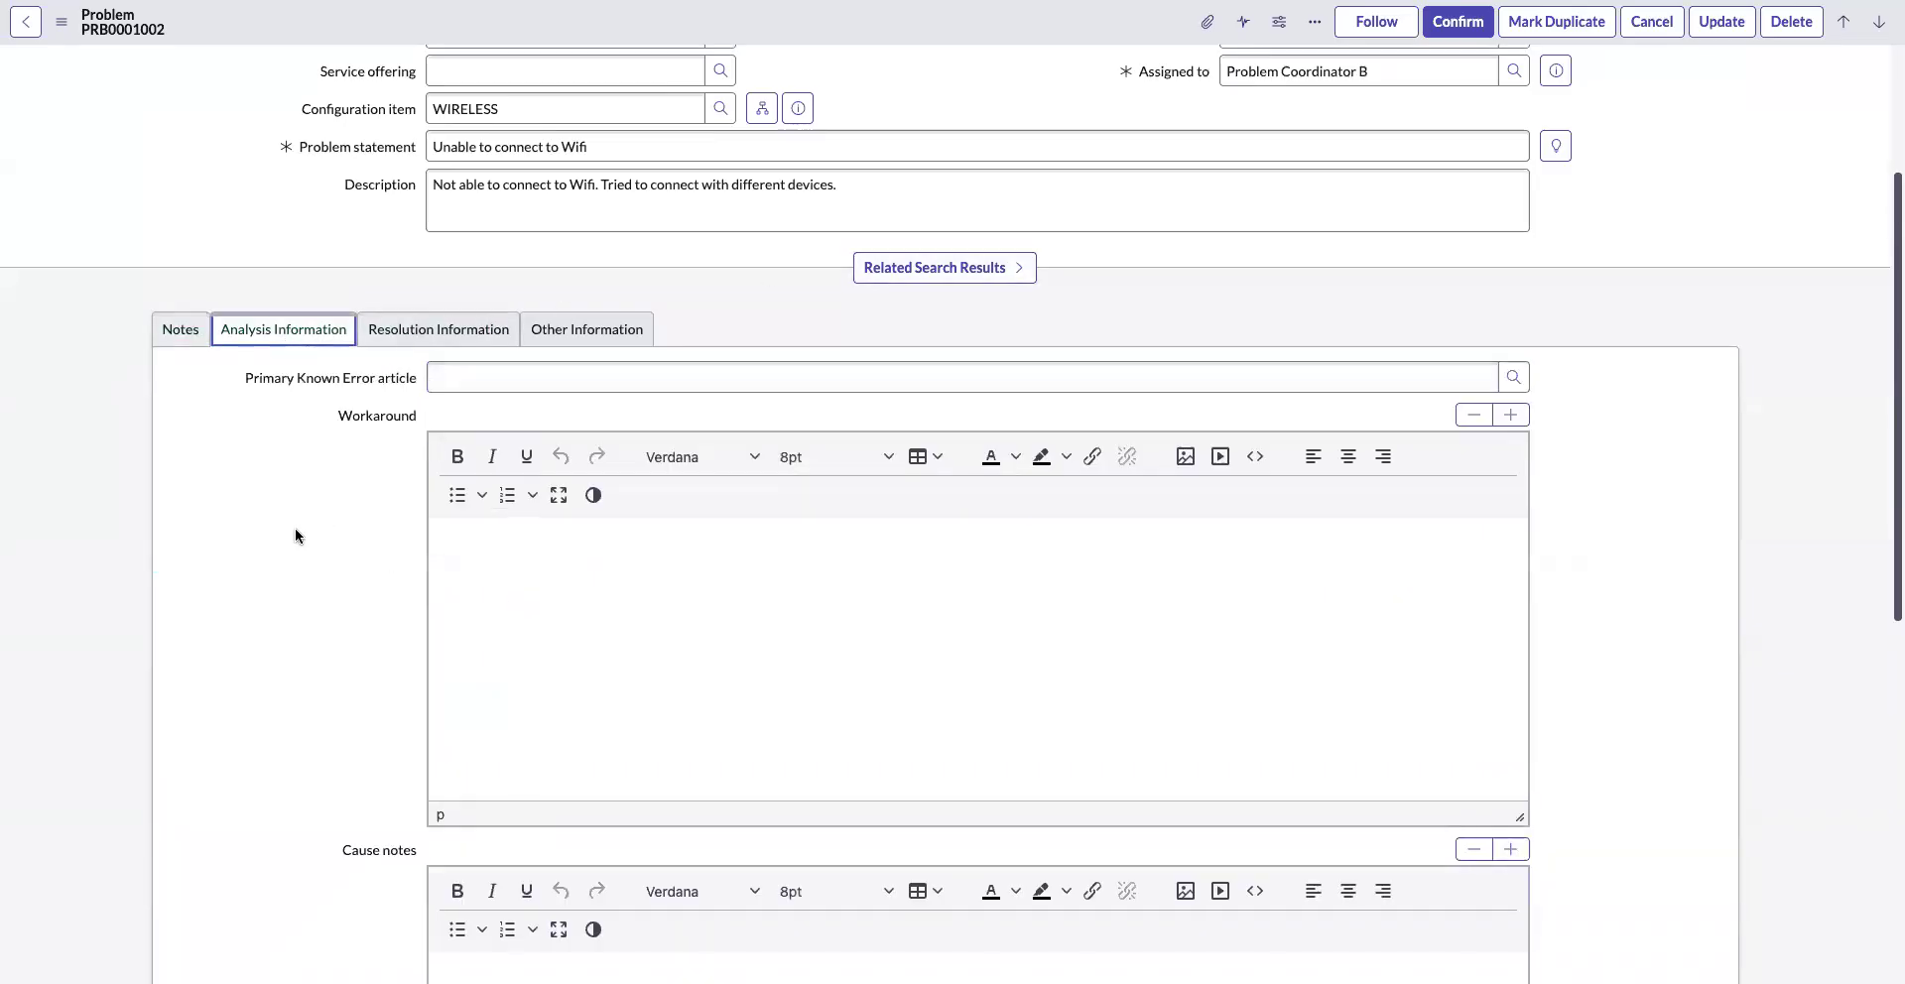
{"action": "scroll", "coordinate": [294, 535], "scroll_direction": "up", "scroll_amount": 3}
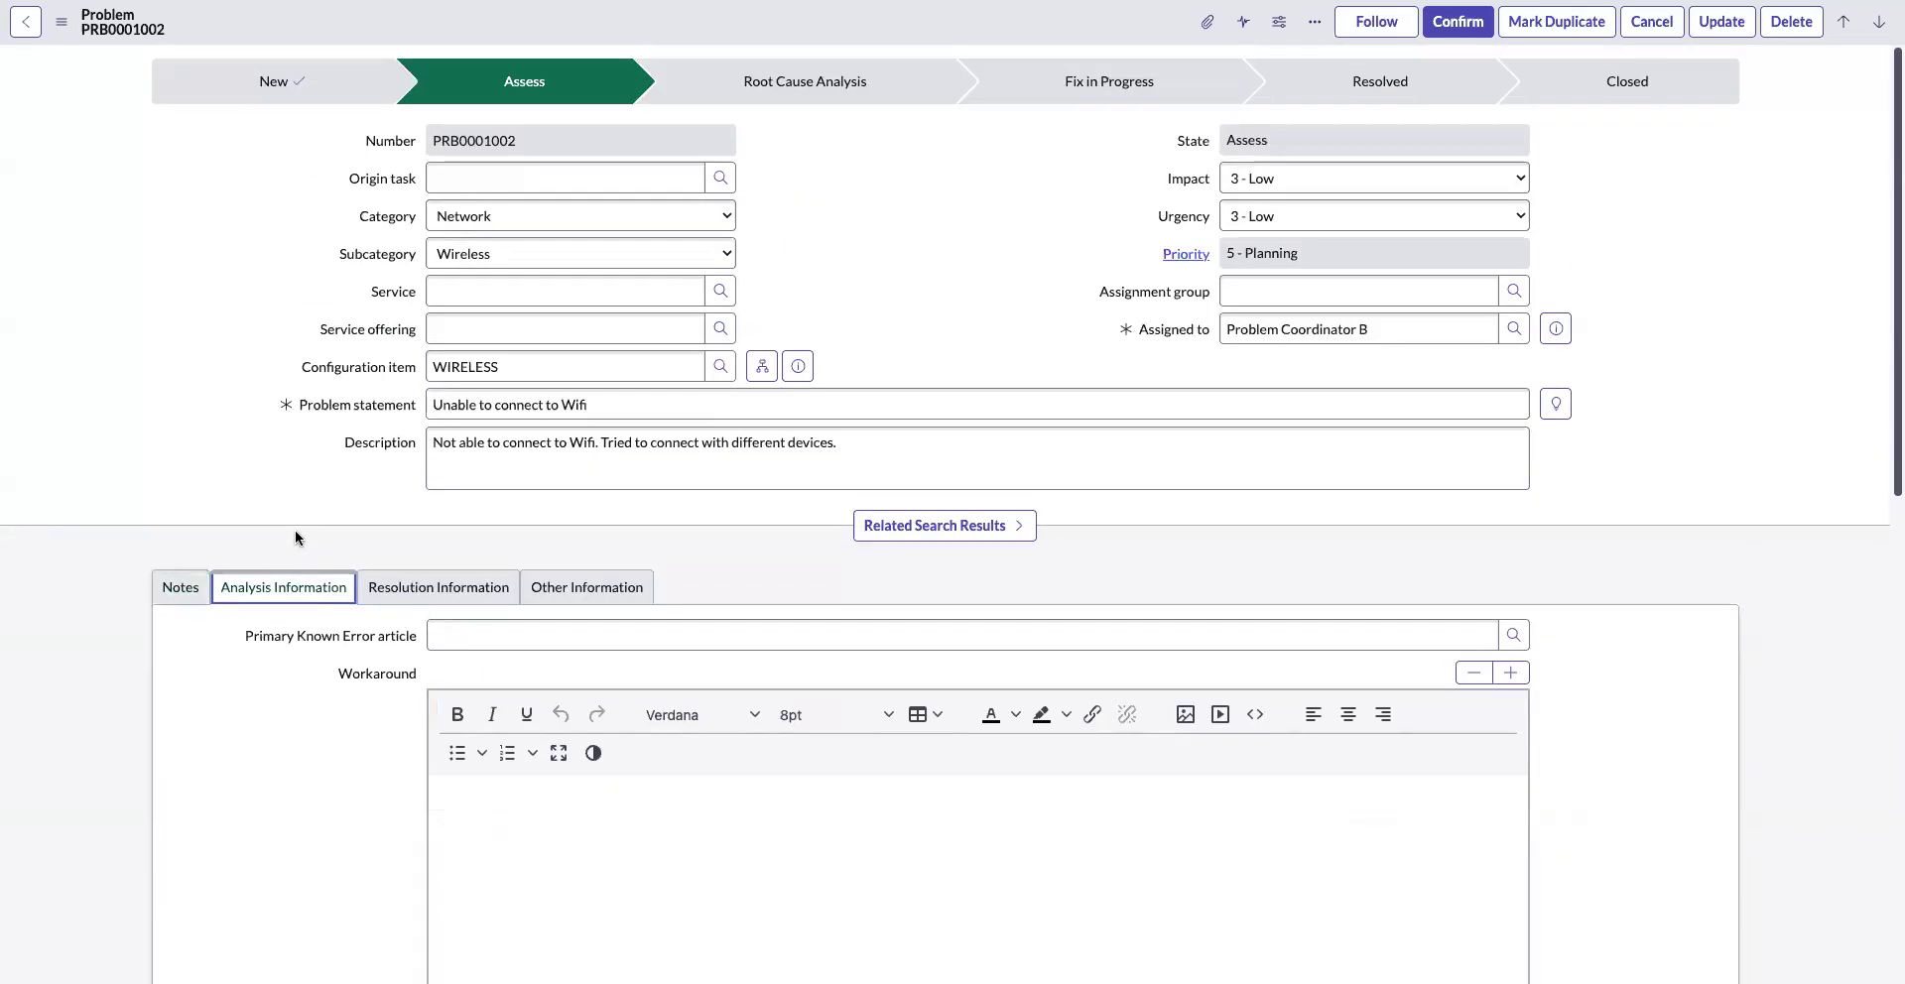
{"action": "left_click", "coordinate": [441, 588]}
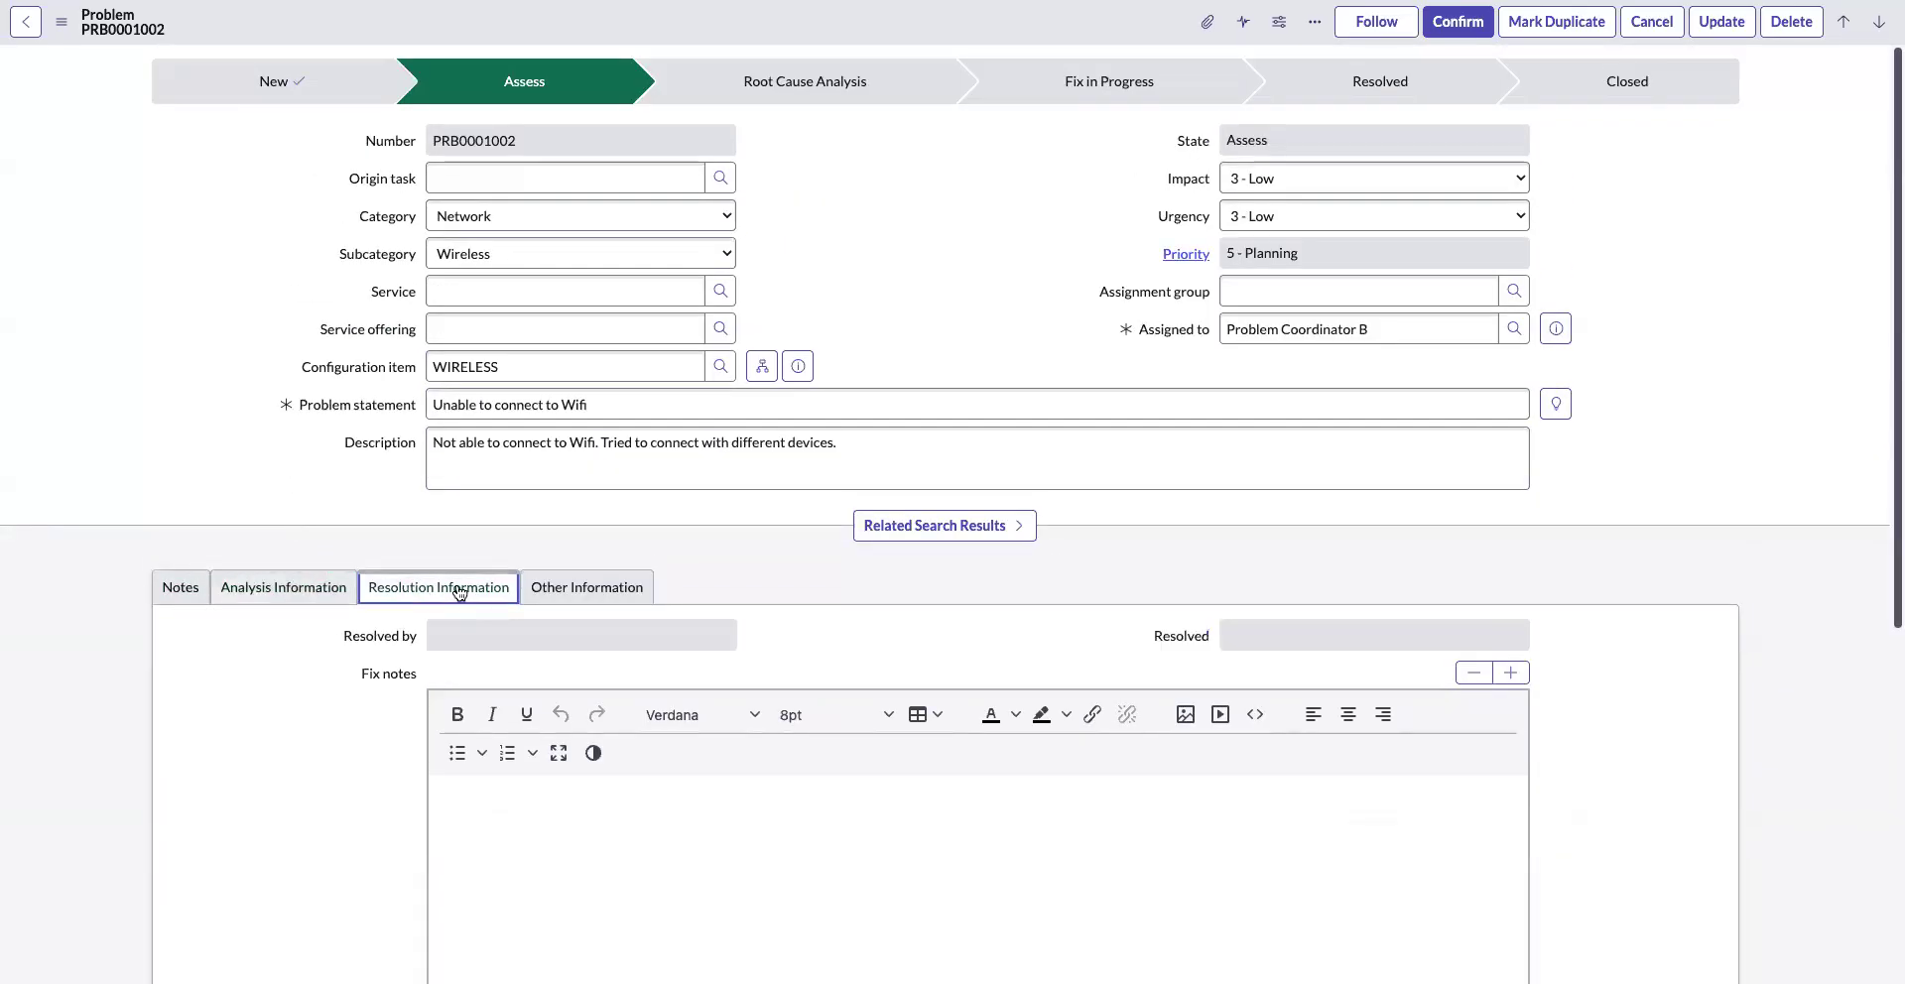
{"action": "left_click", "coordinate": [623, 588]}
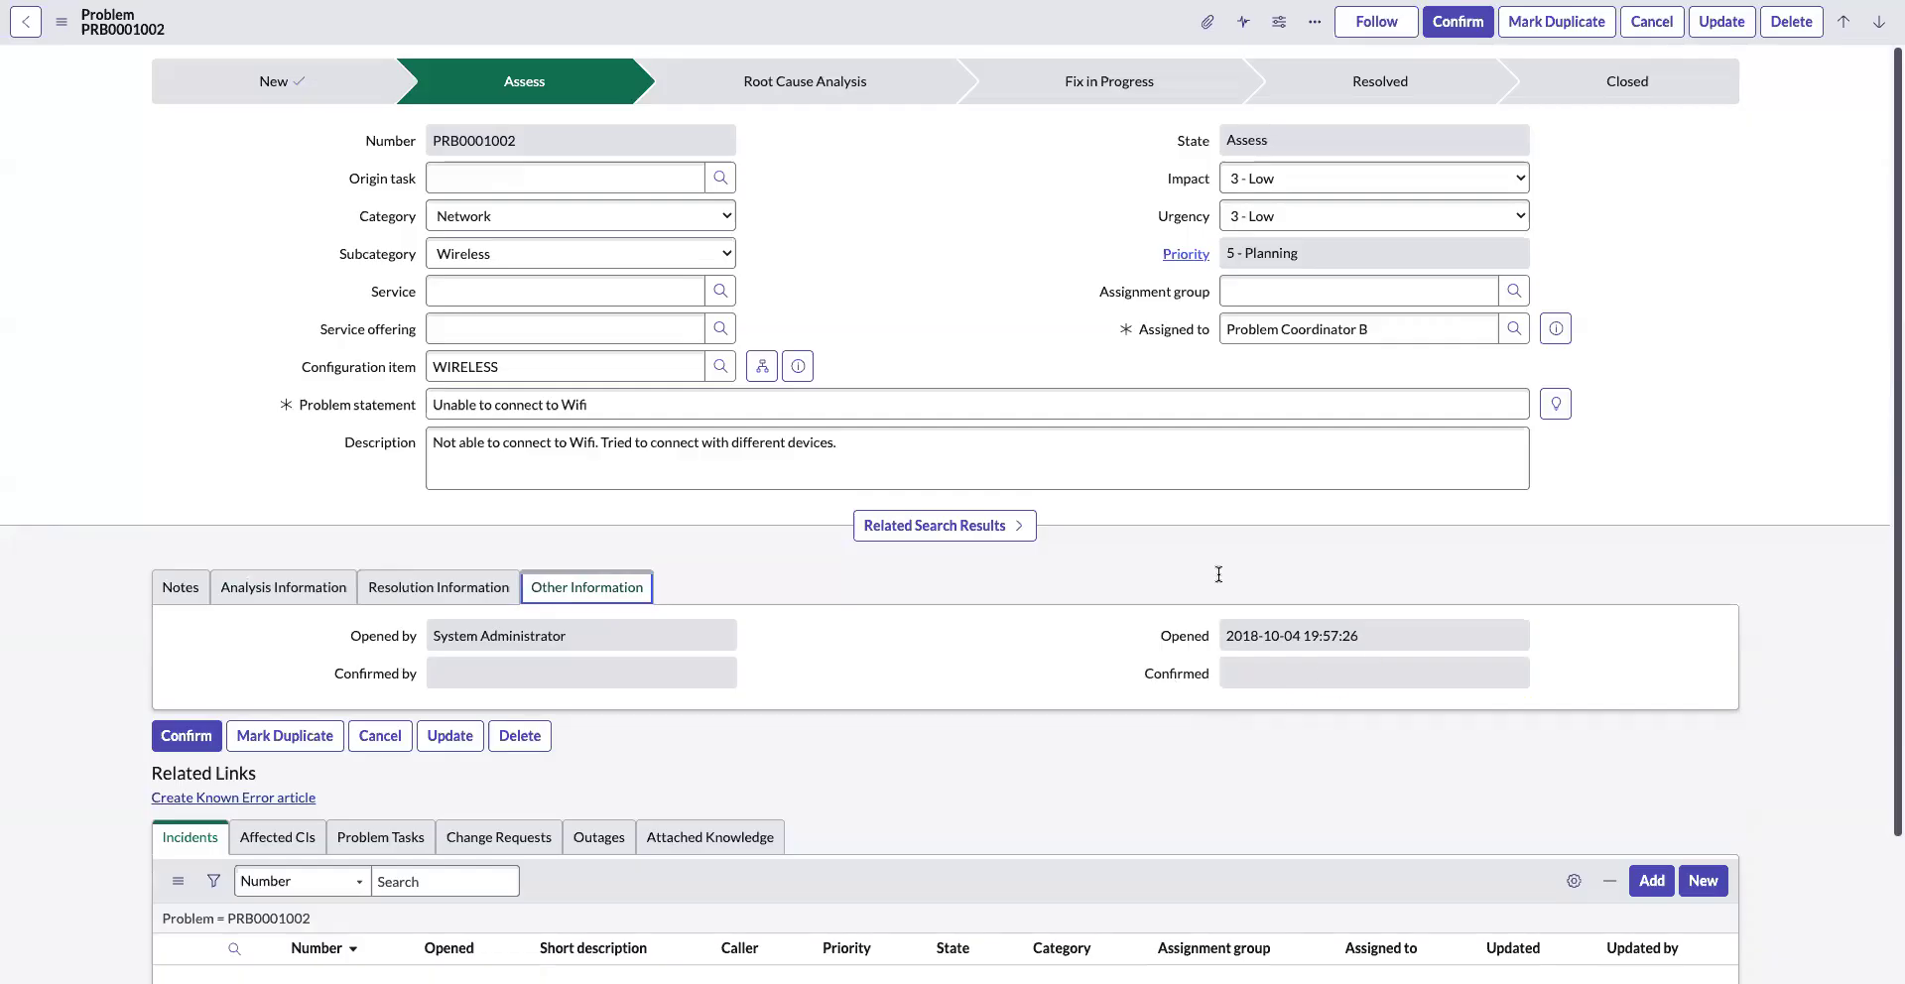
Examine the Incidents, Change Requests and Problem Tasks related lists of problem PRB0001002.
{"action": "left_click", "coordinate": [984, 314]}
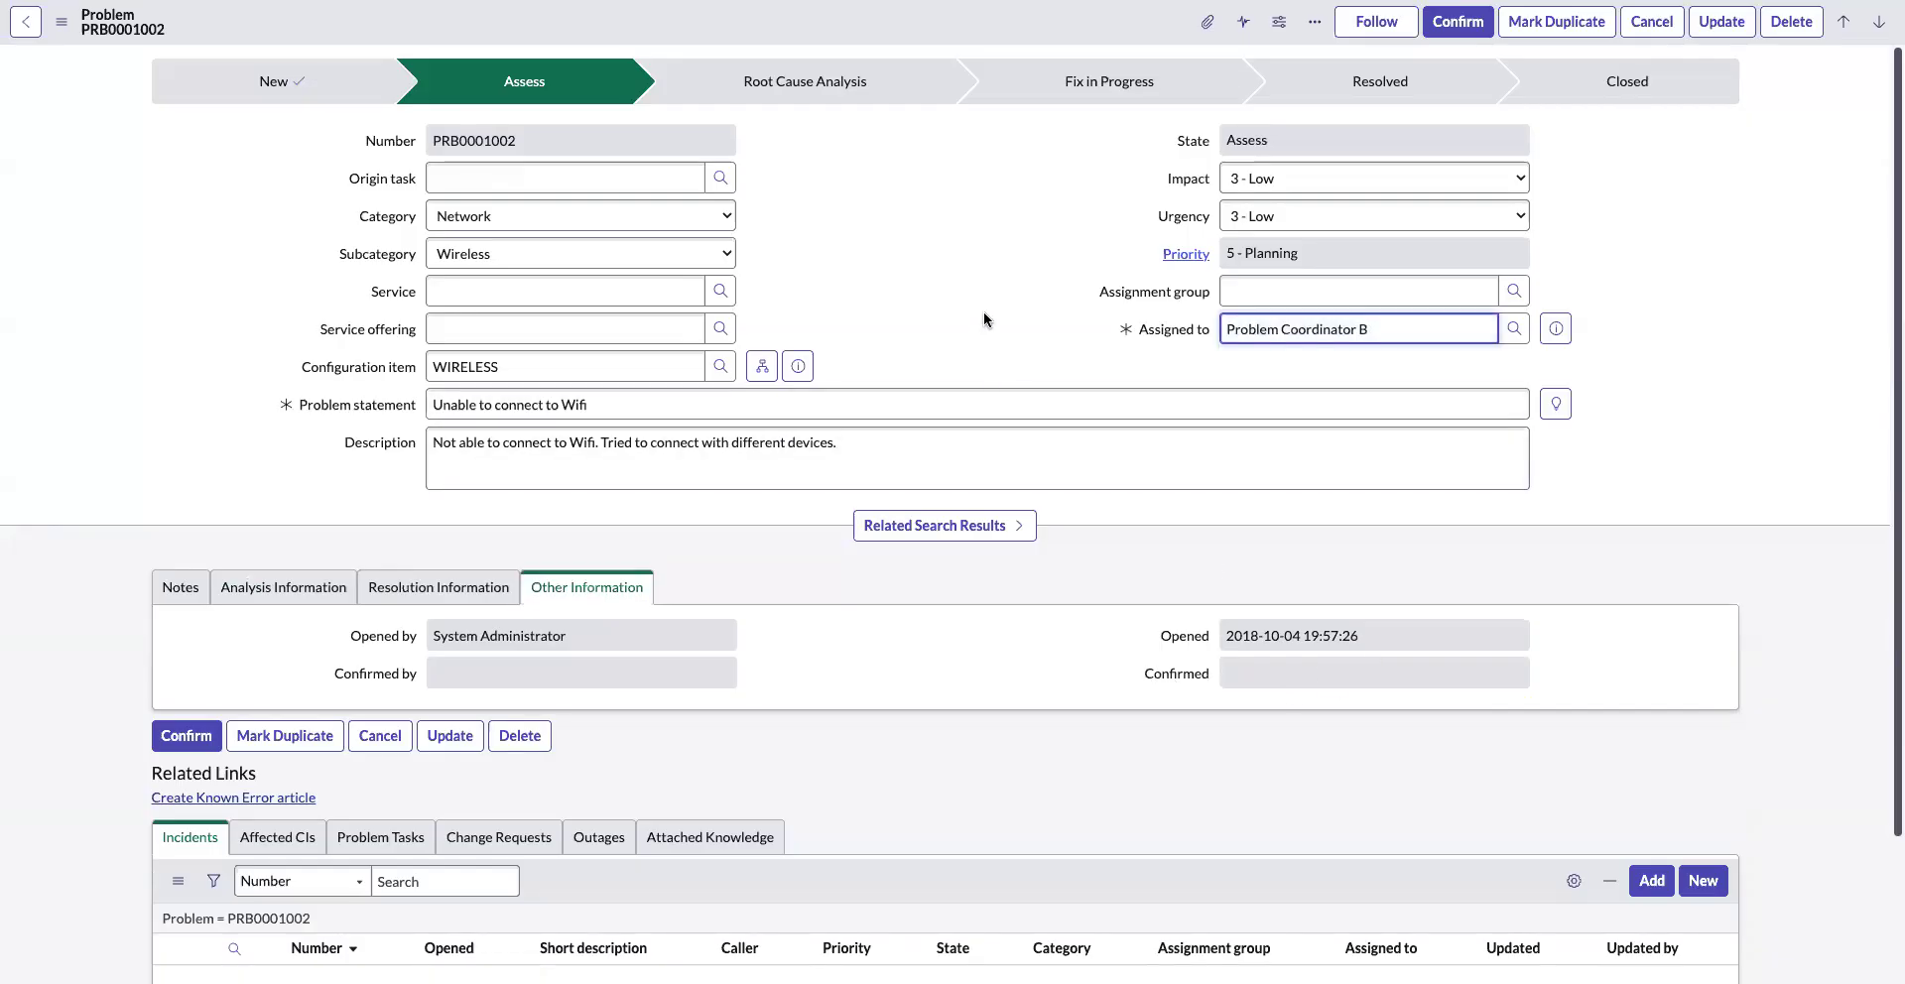
{"action": "scroll", "coordinate": [985, 312], "scroll_direction": "down", "scroll_amount": 3}
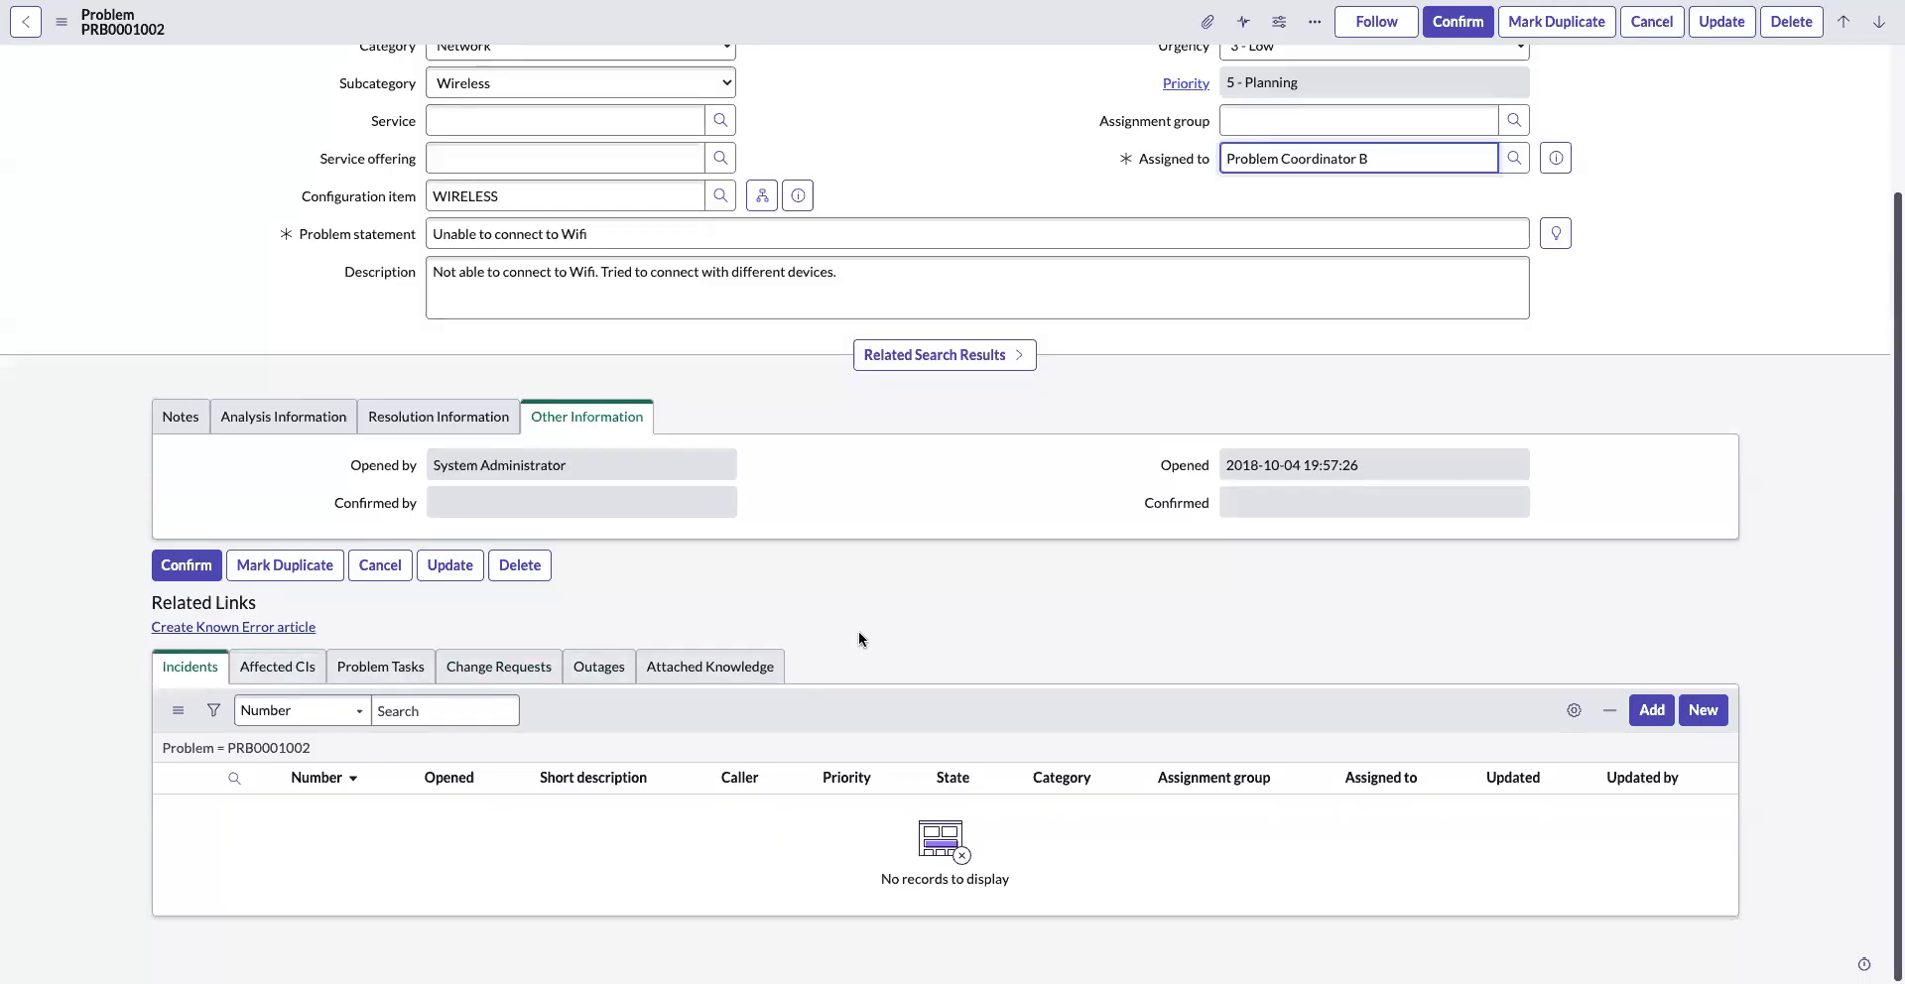
{"action": "left_click", "coordinate": [508, 677]}
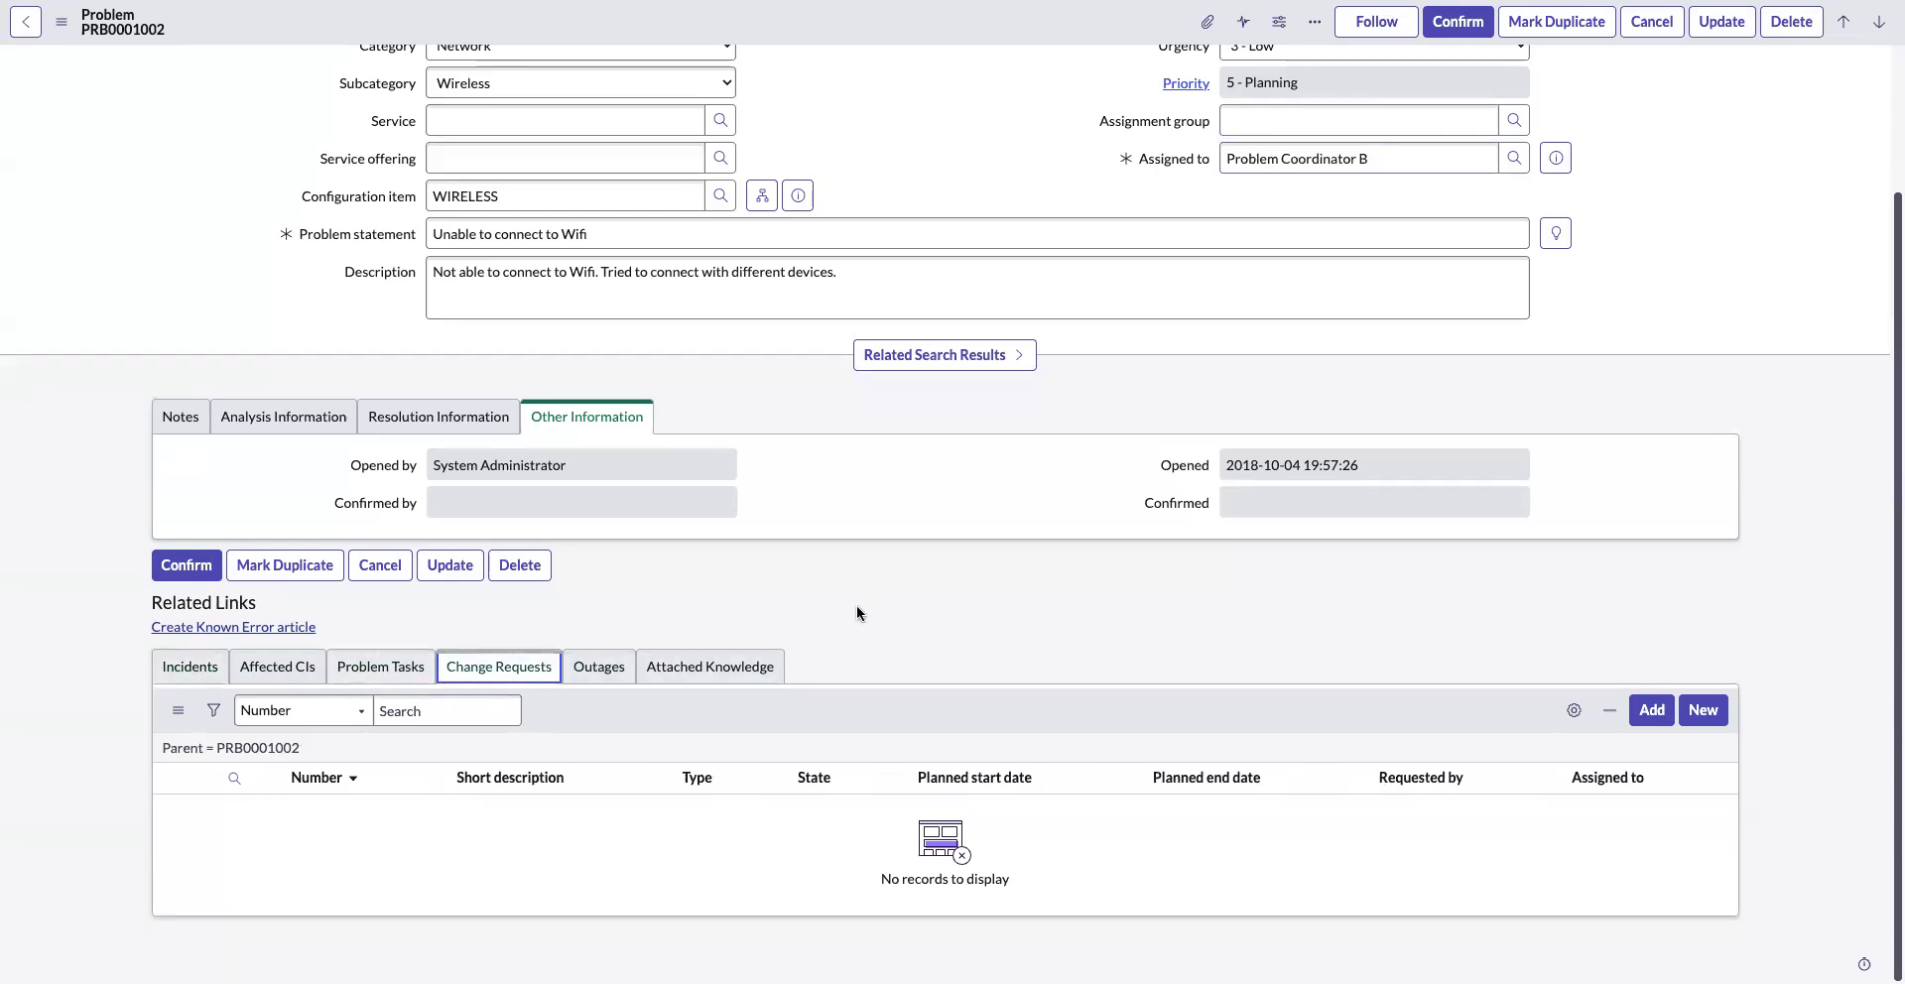
{"action": "left_click", "coordinate": [416, 671]}
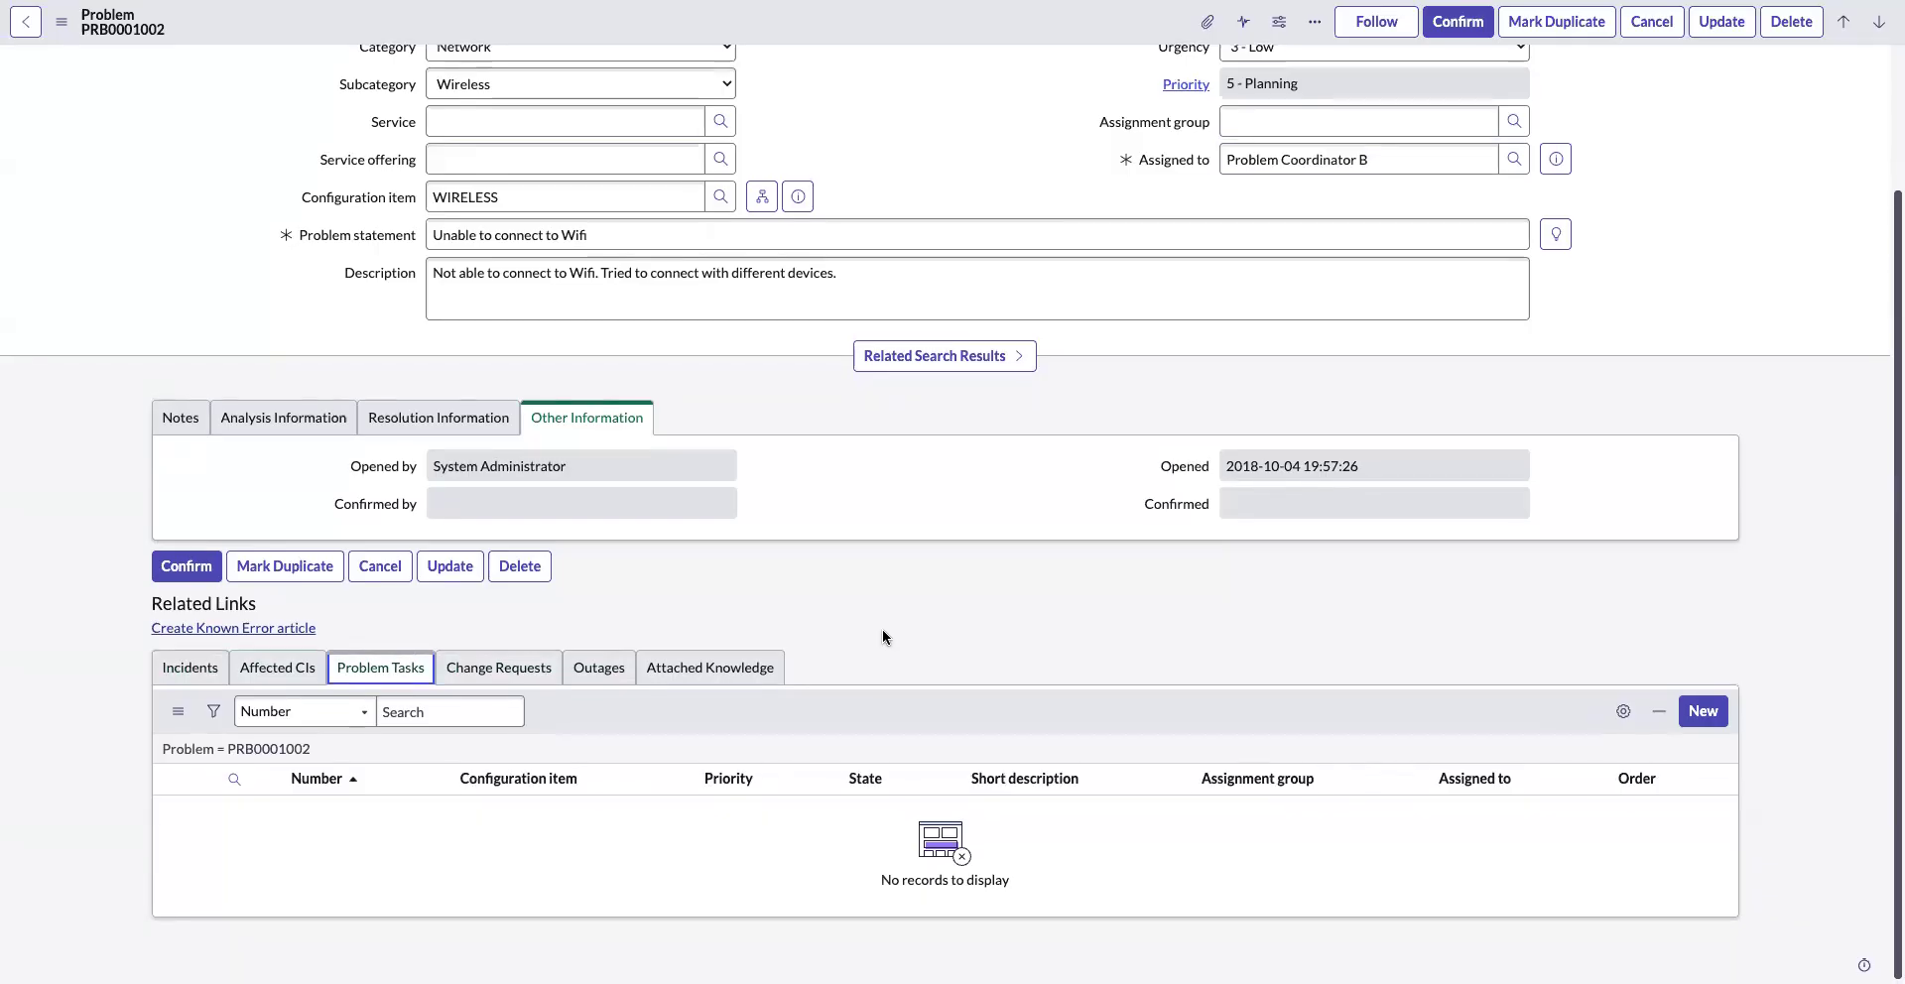
{"action": "scroll", "coordinate": [881, 640], "scroll_direction": "up", "scroll_amount": 2}
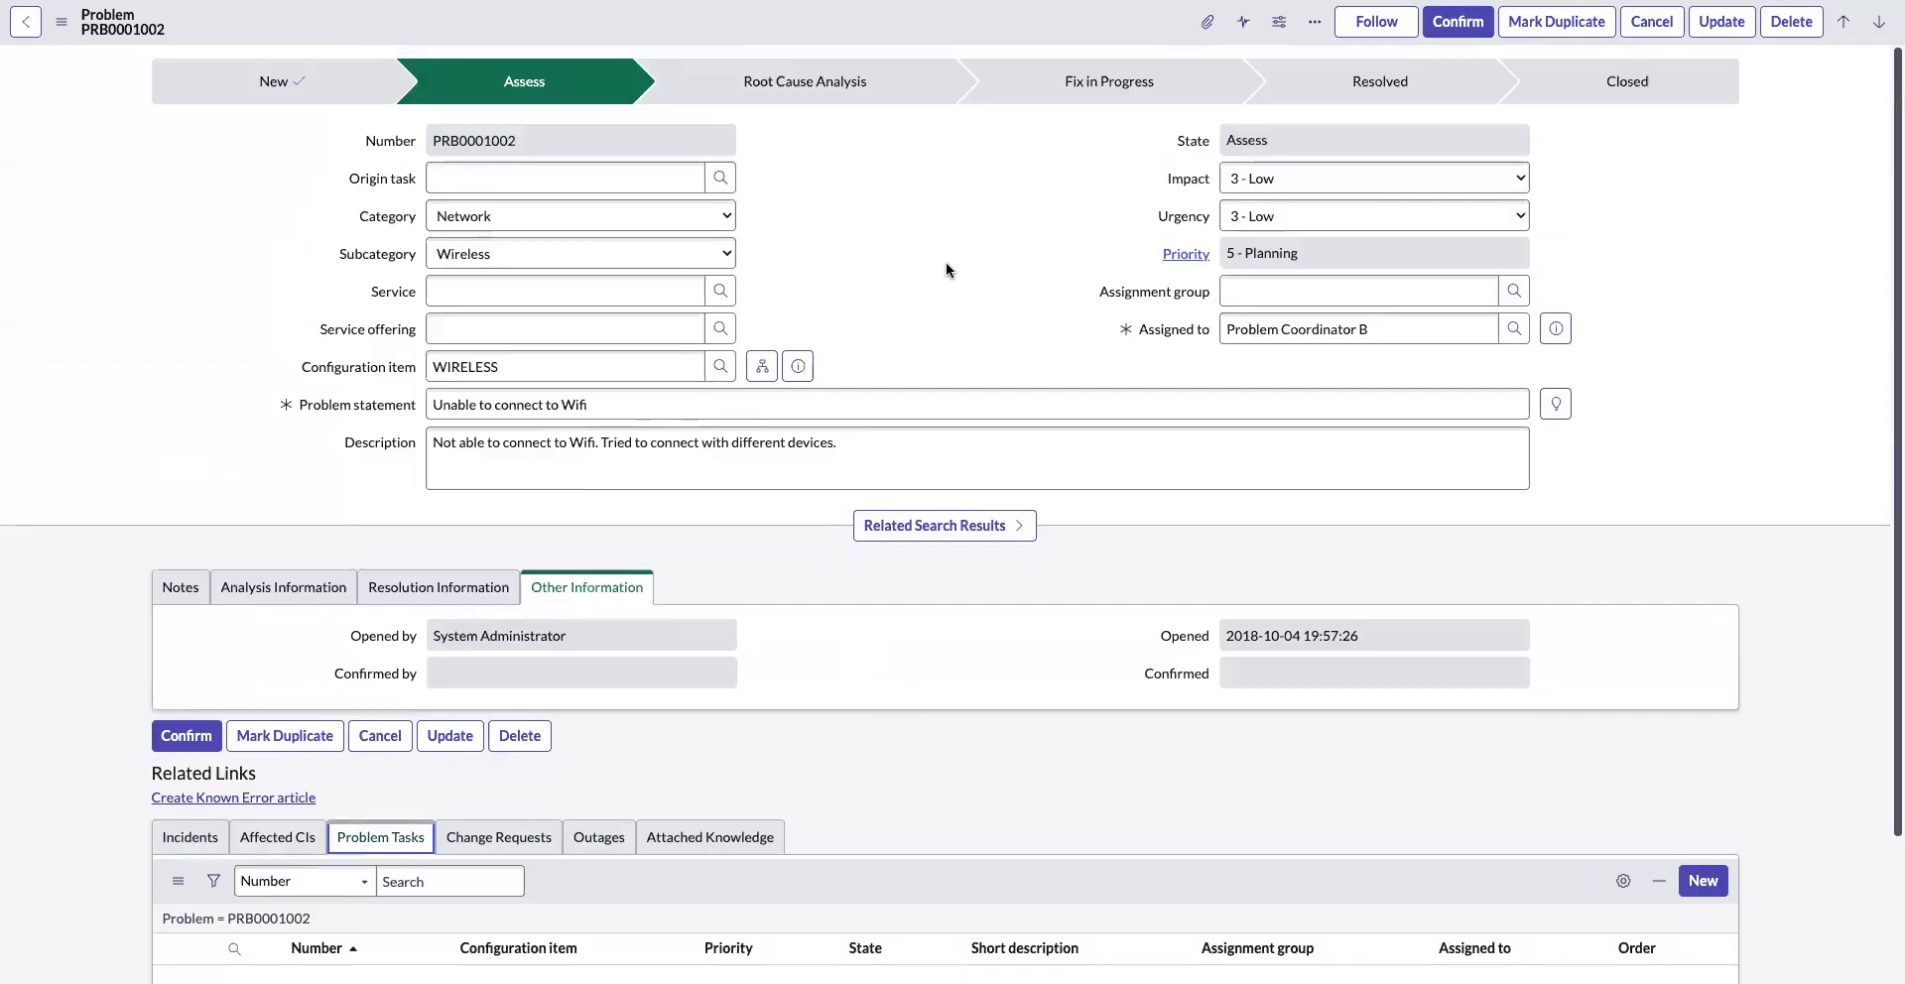
View the form views available for problem PRB0001002 without changing the Default view.
{"action": "right_click", "coordinate": [915, 33]}
{"action": "mouse_move", "coordinate": [954, 326]}
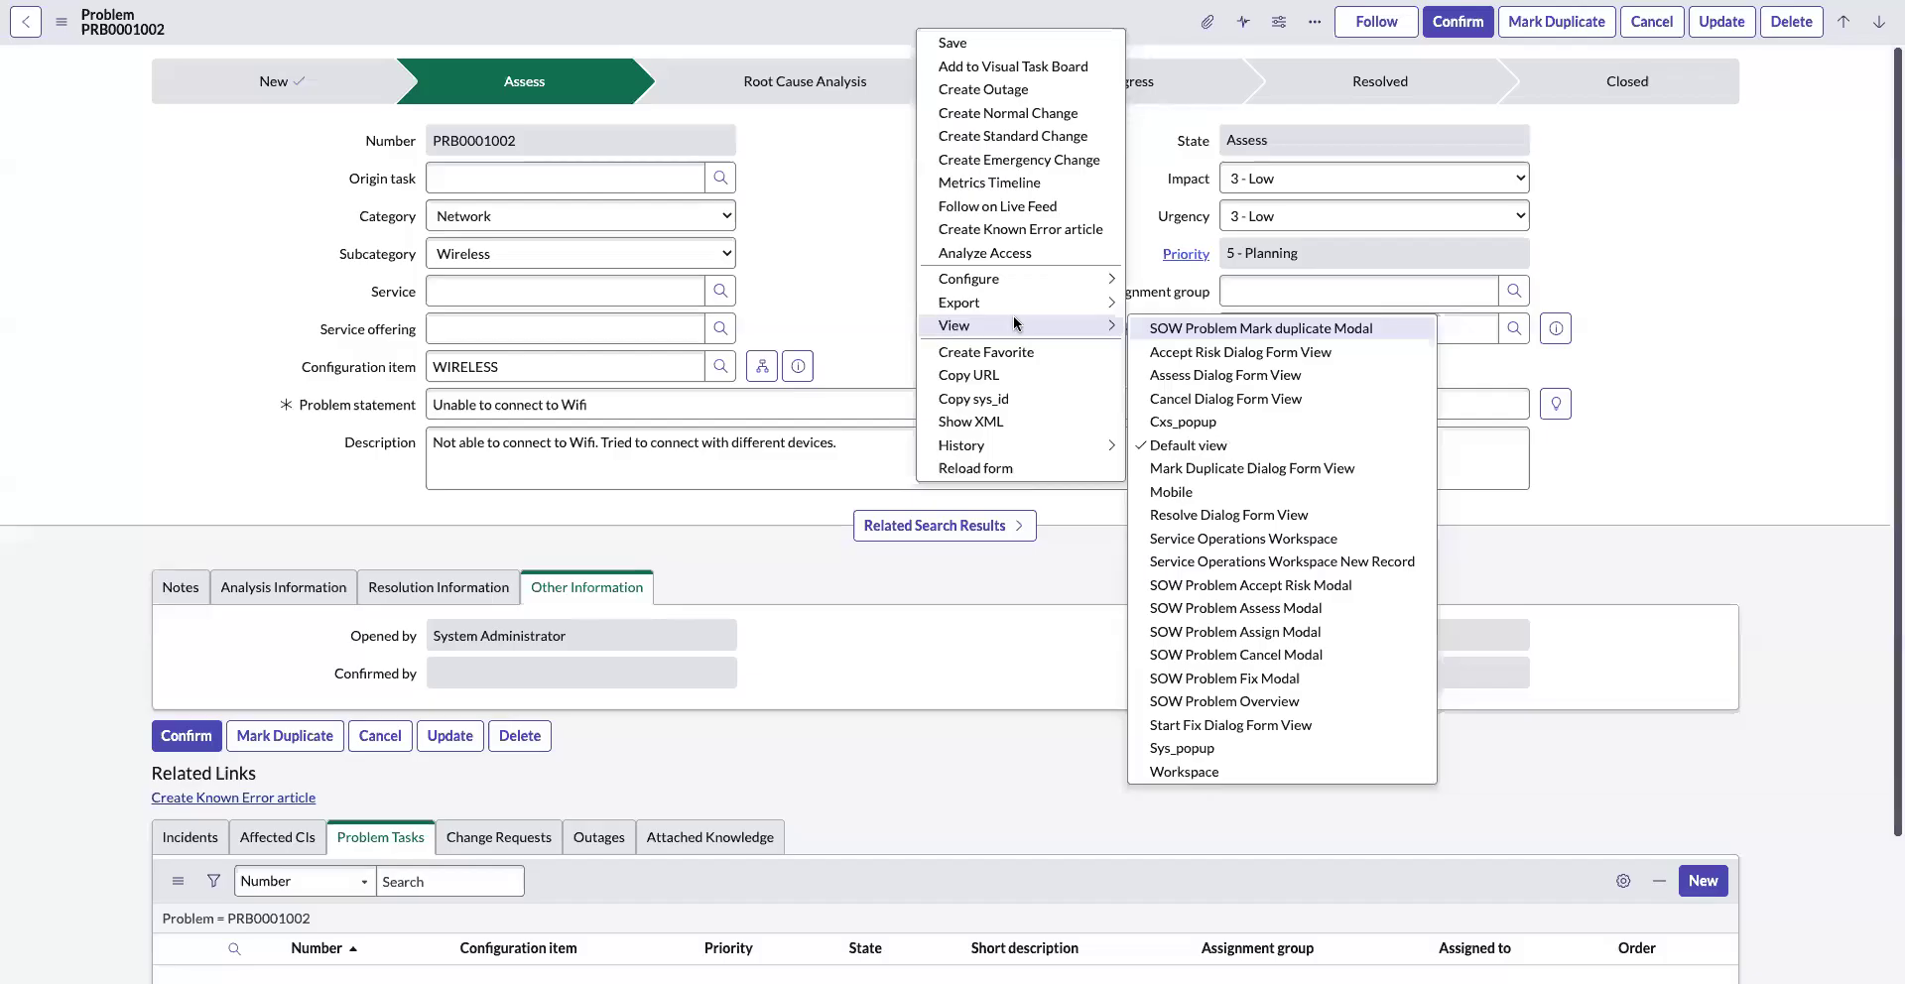
{"action": "left_click", "coordinate": [840, 239]}
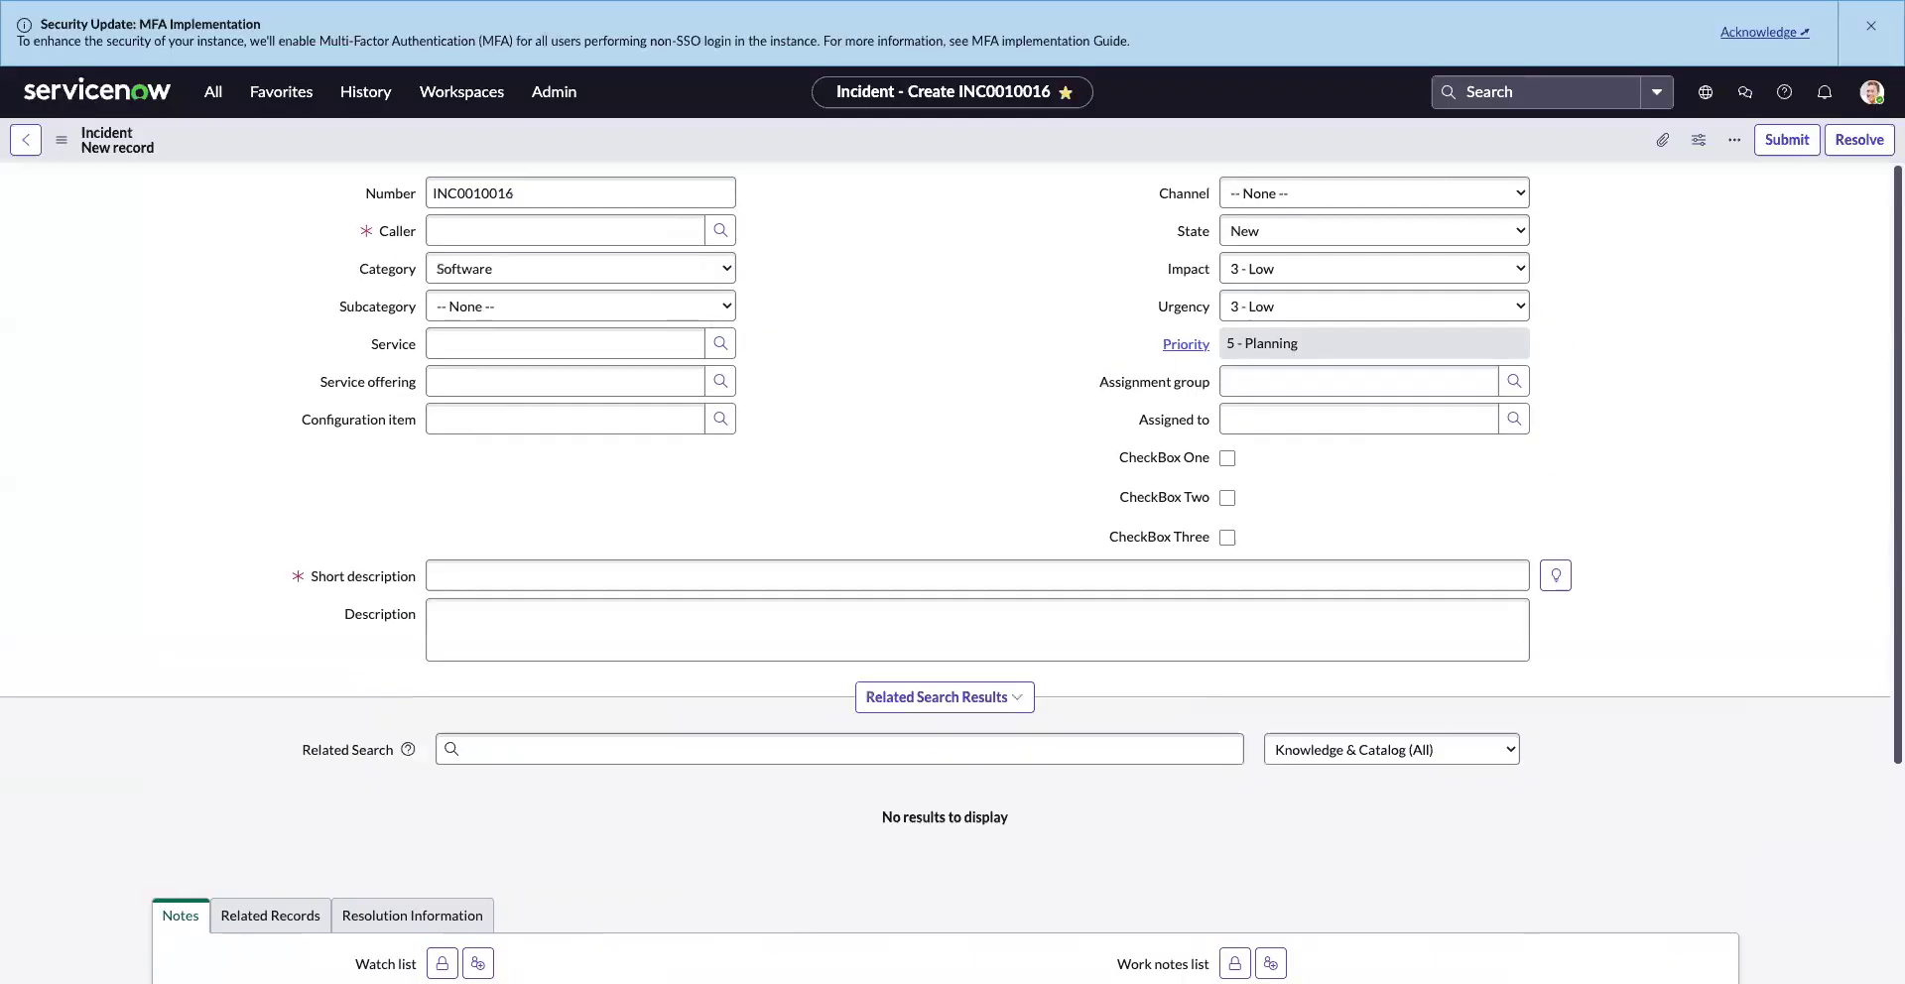
Return to the home page, leaving the new incident unsaved, and clear the "problem" filter from the application navigator.
{"action": "left_click", "coordinate": [125, 104]}
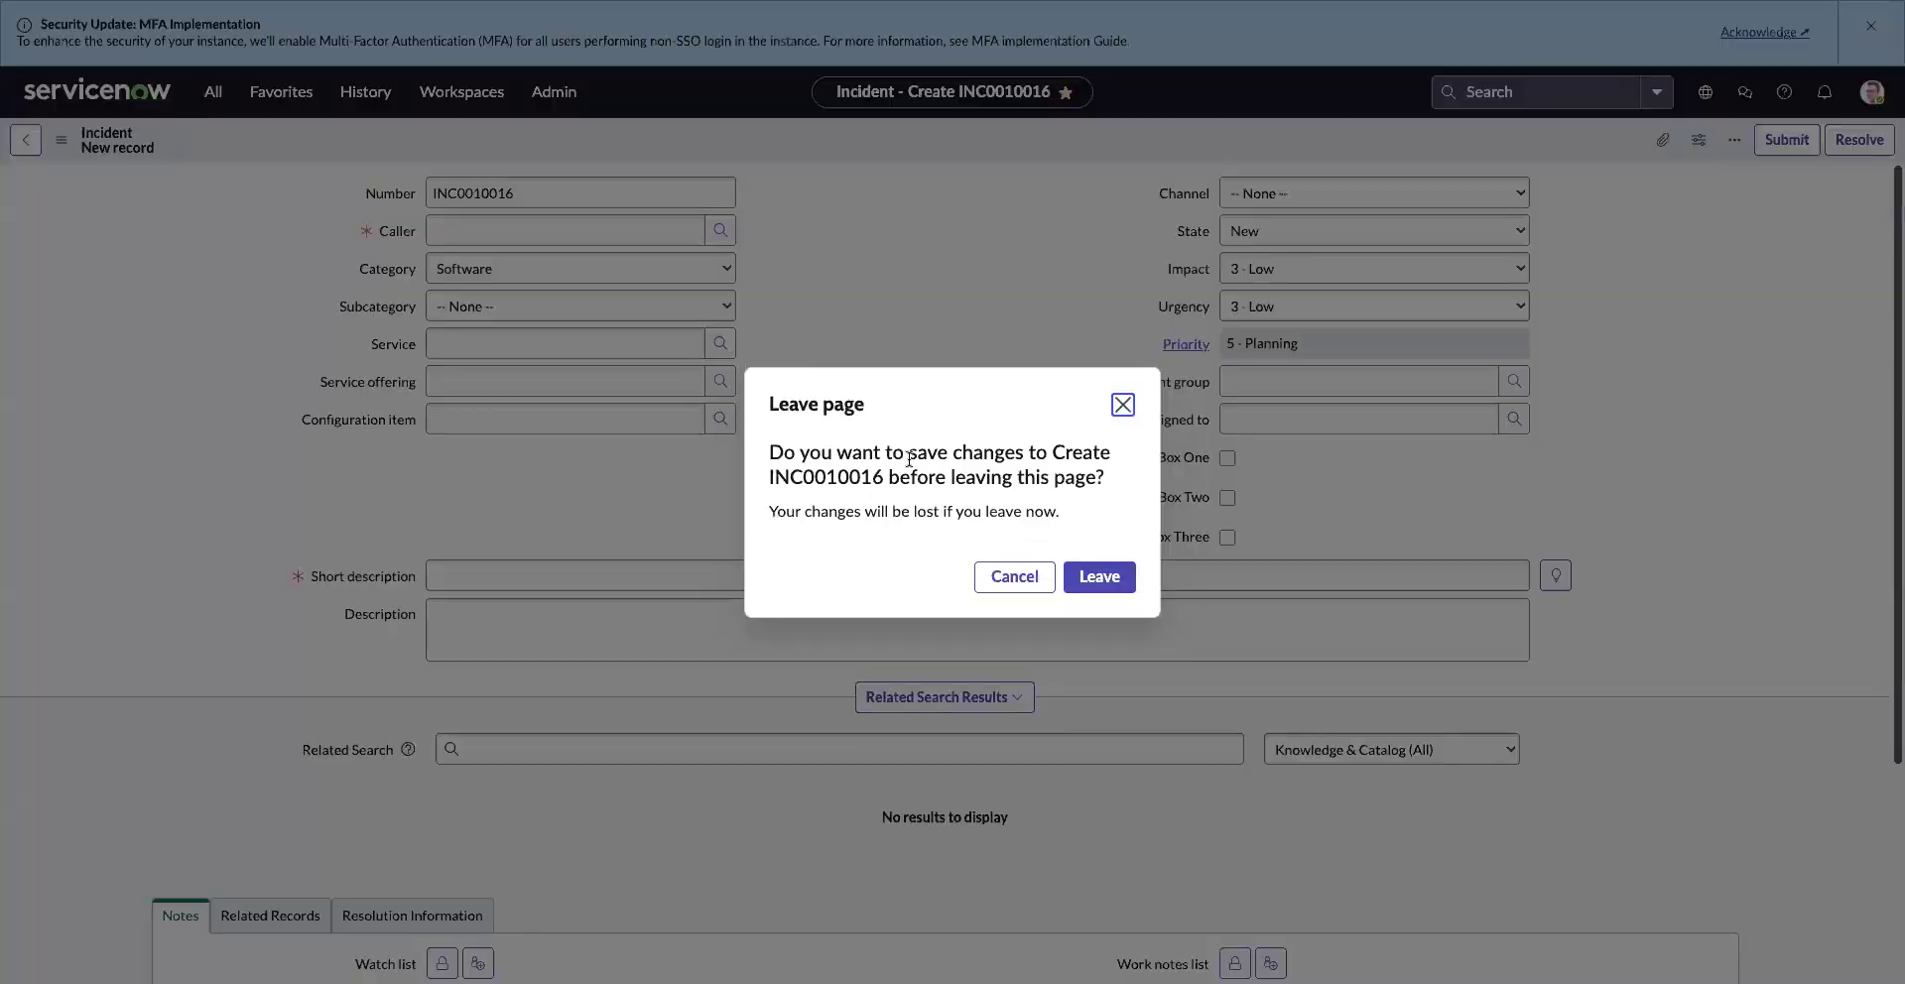
{"action": "left_click", "coordinate": [1101, 580]}
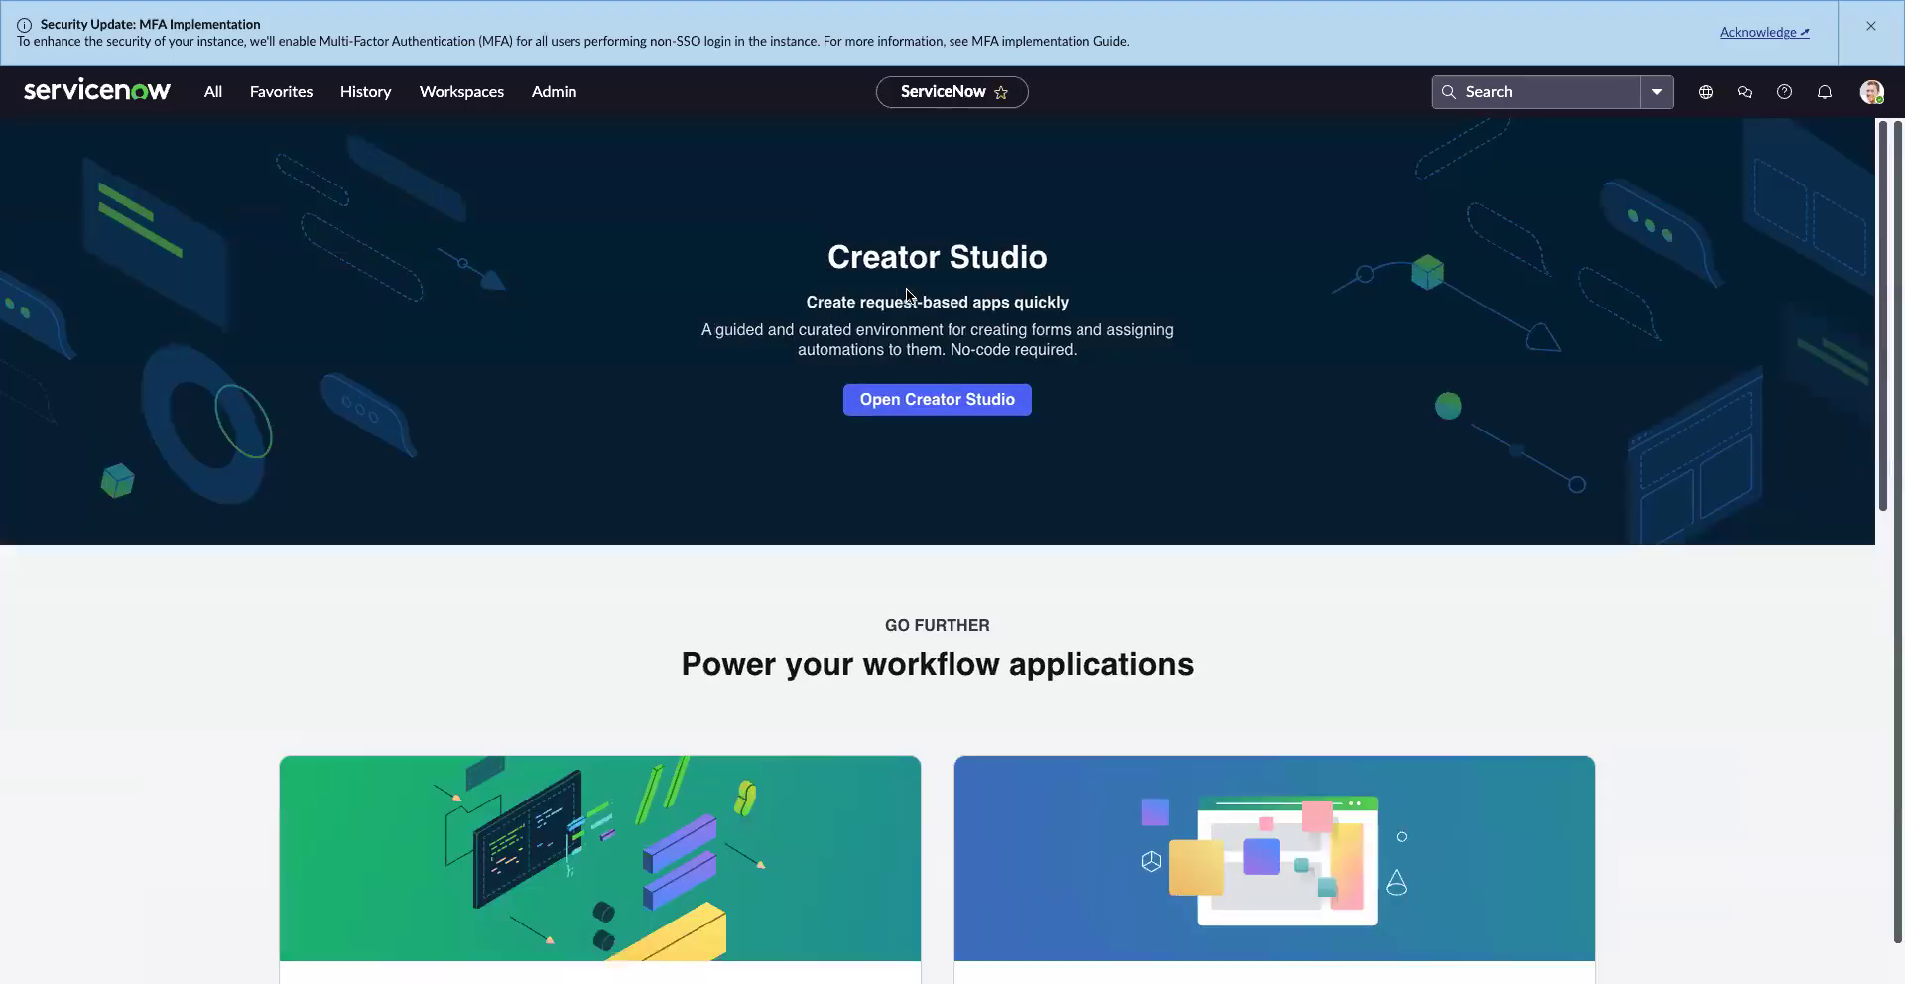
{"action": "left_click", "coordinate": [212, 92]}
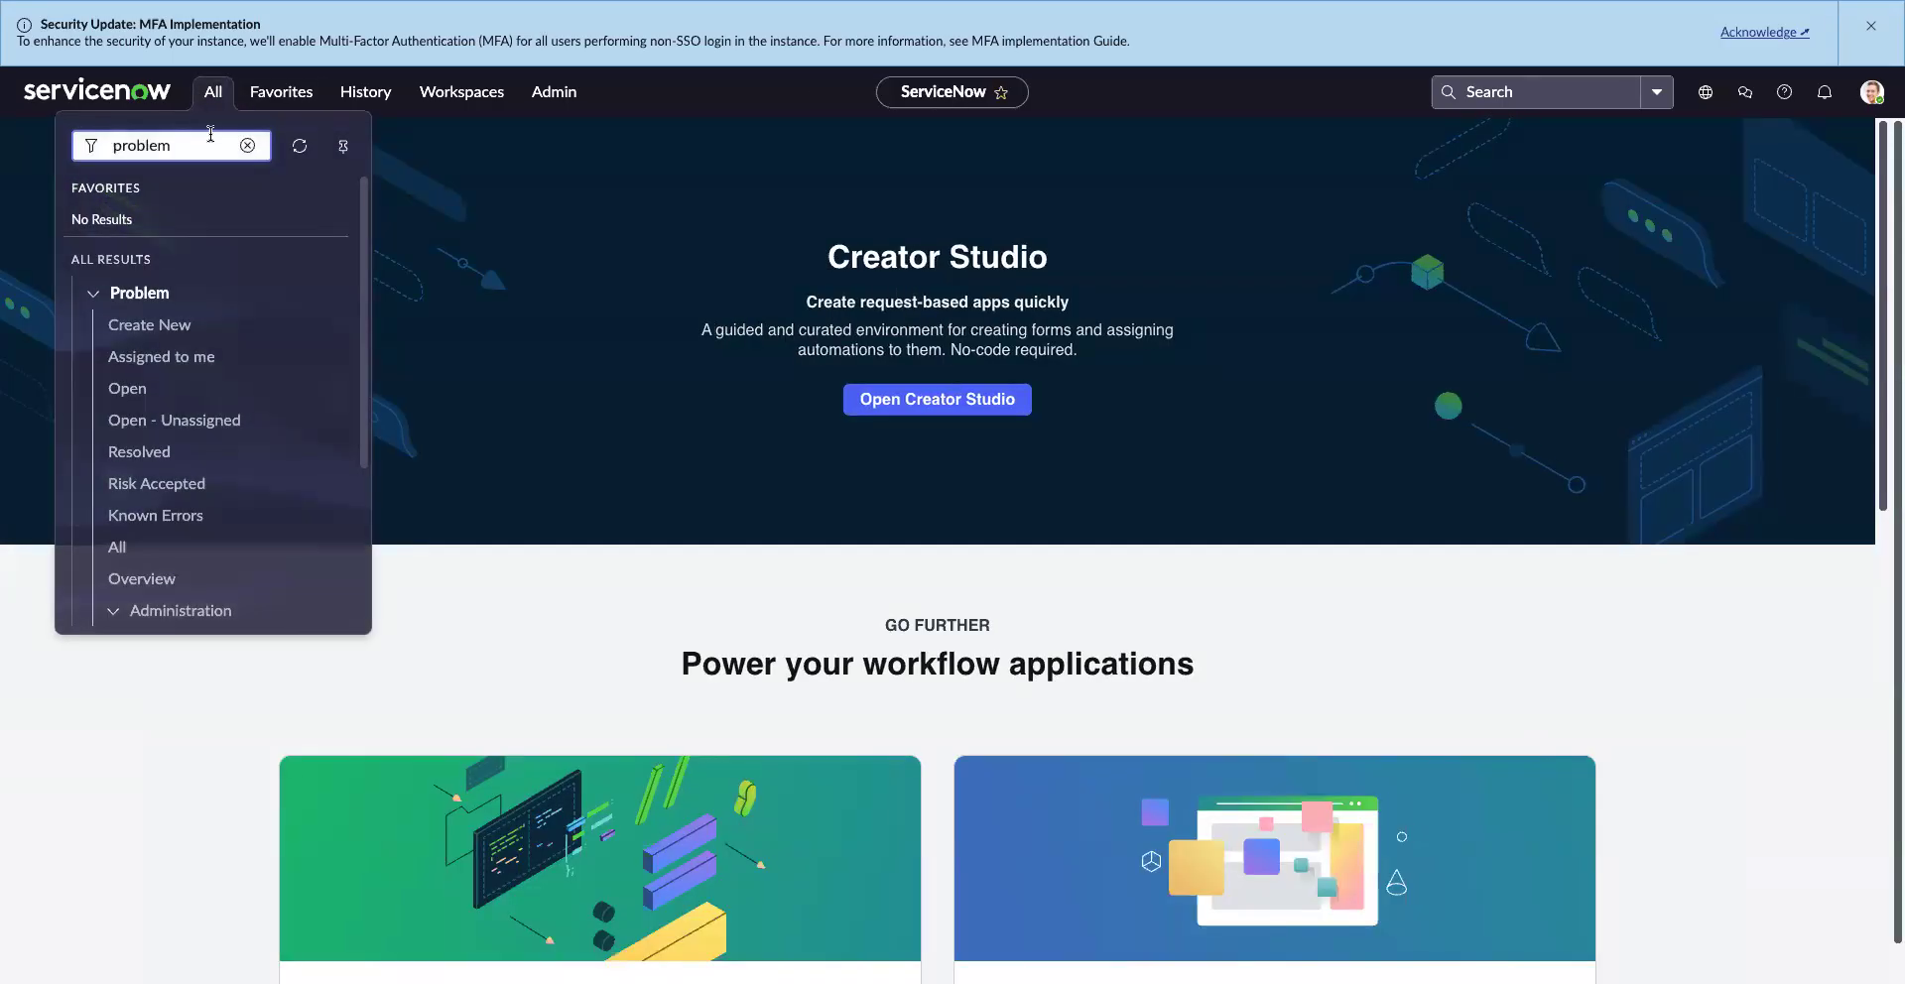
{"action": "left_click", "coordinate": [248, 146]}
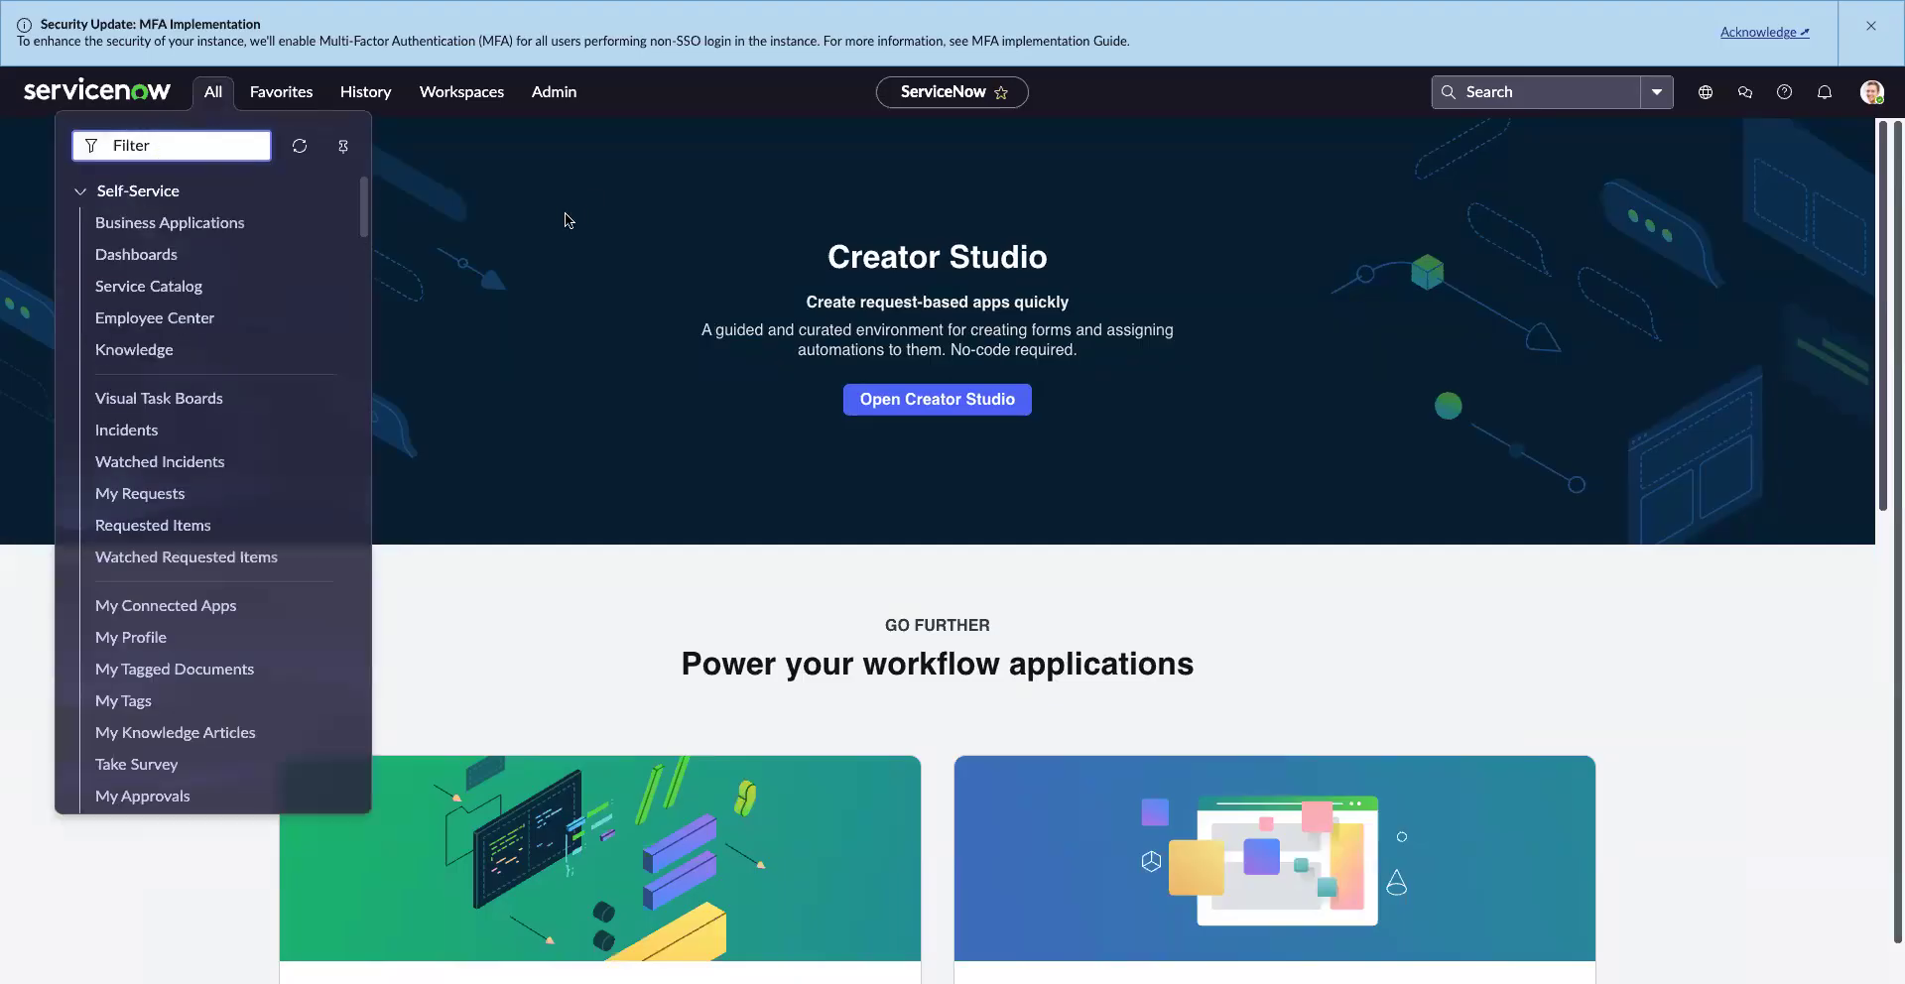
Look at the global search, the full list of applications and the list of saved favorites.
{"action": "left_click", "coordinate": [1478, 99]}
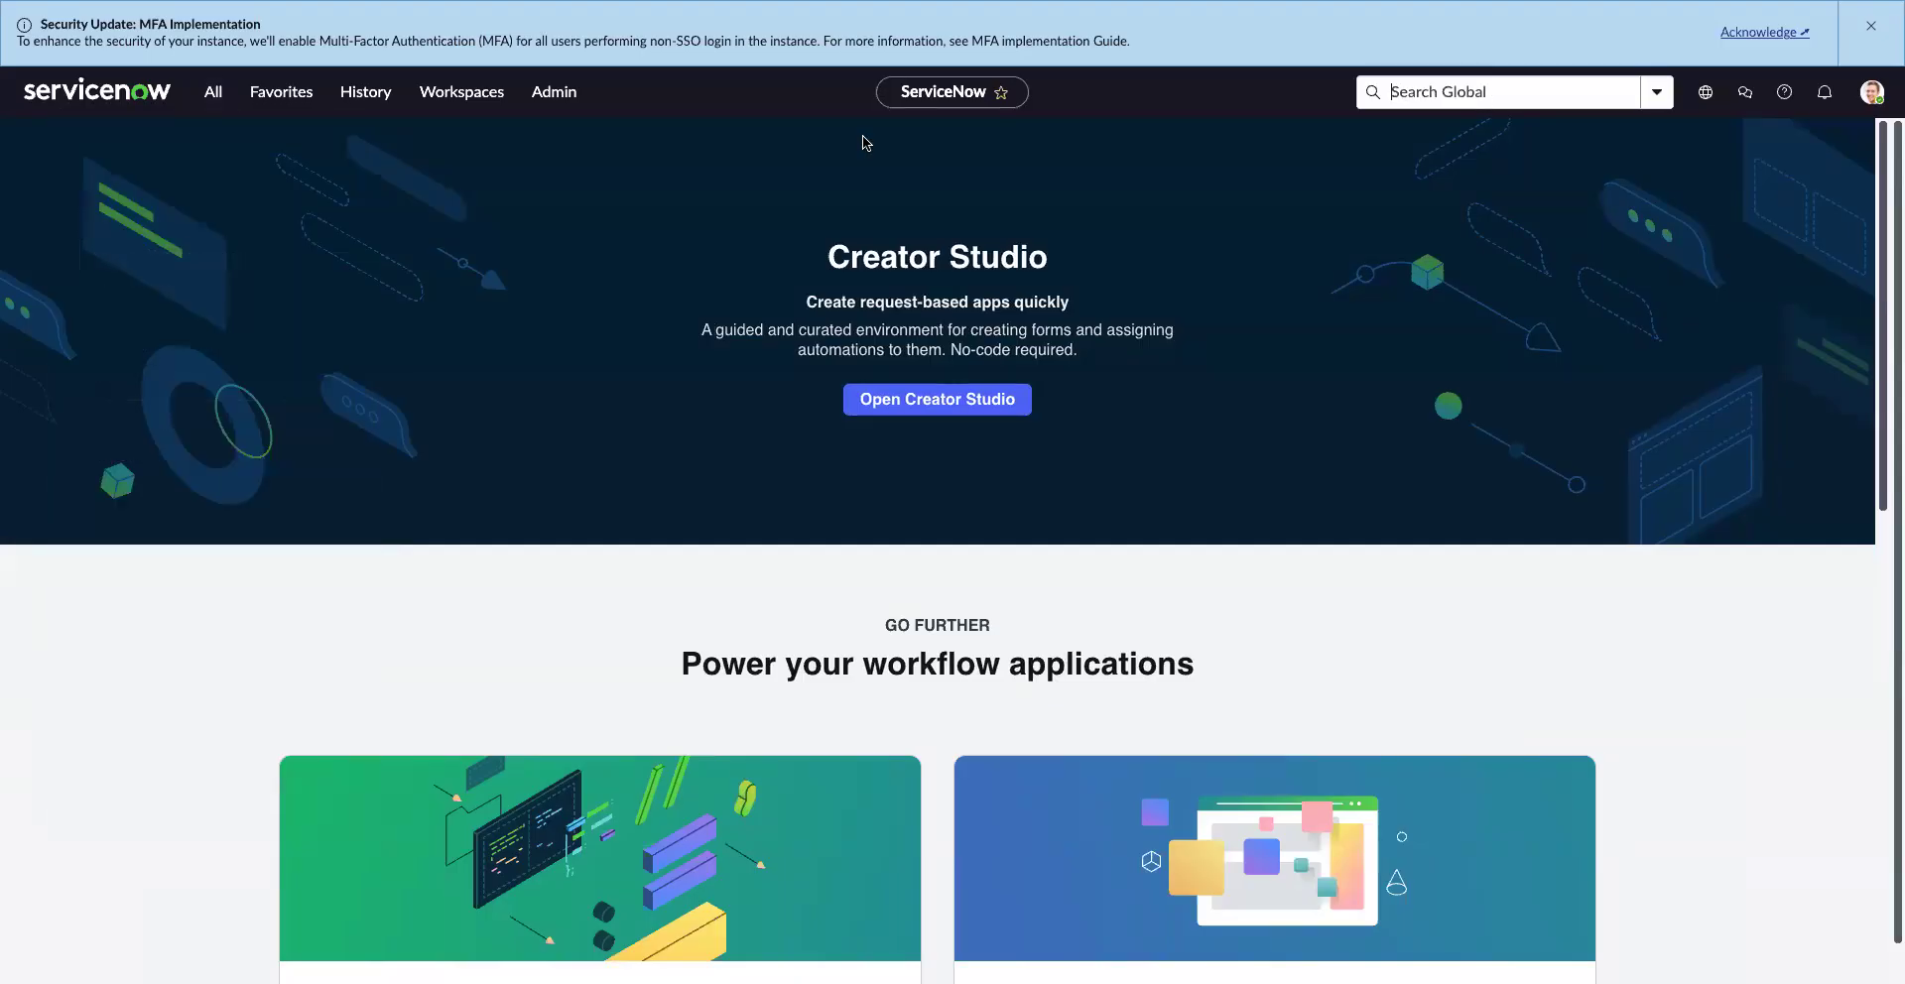
{"action": "left_click", "coordinate": [210, 92]}
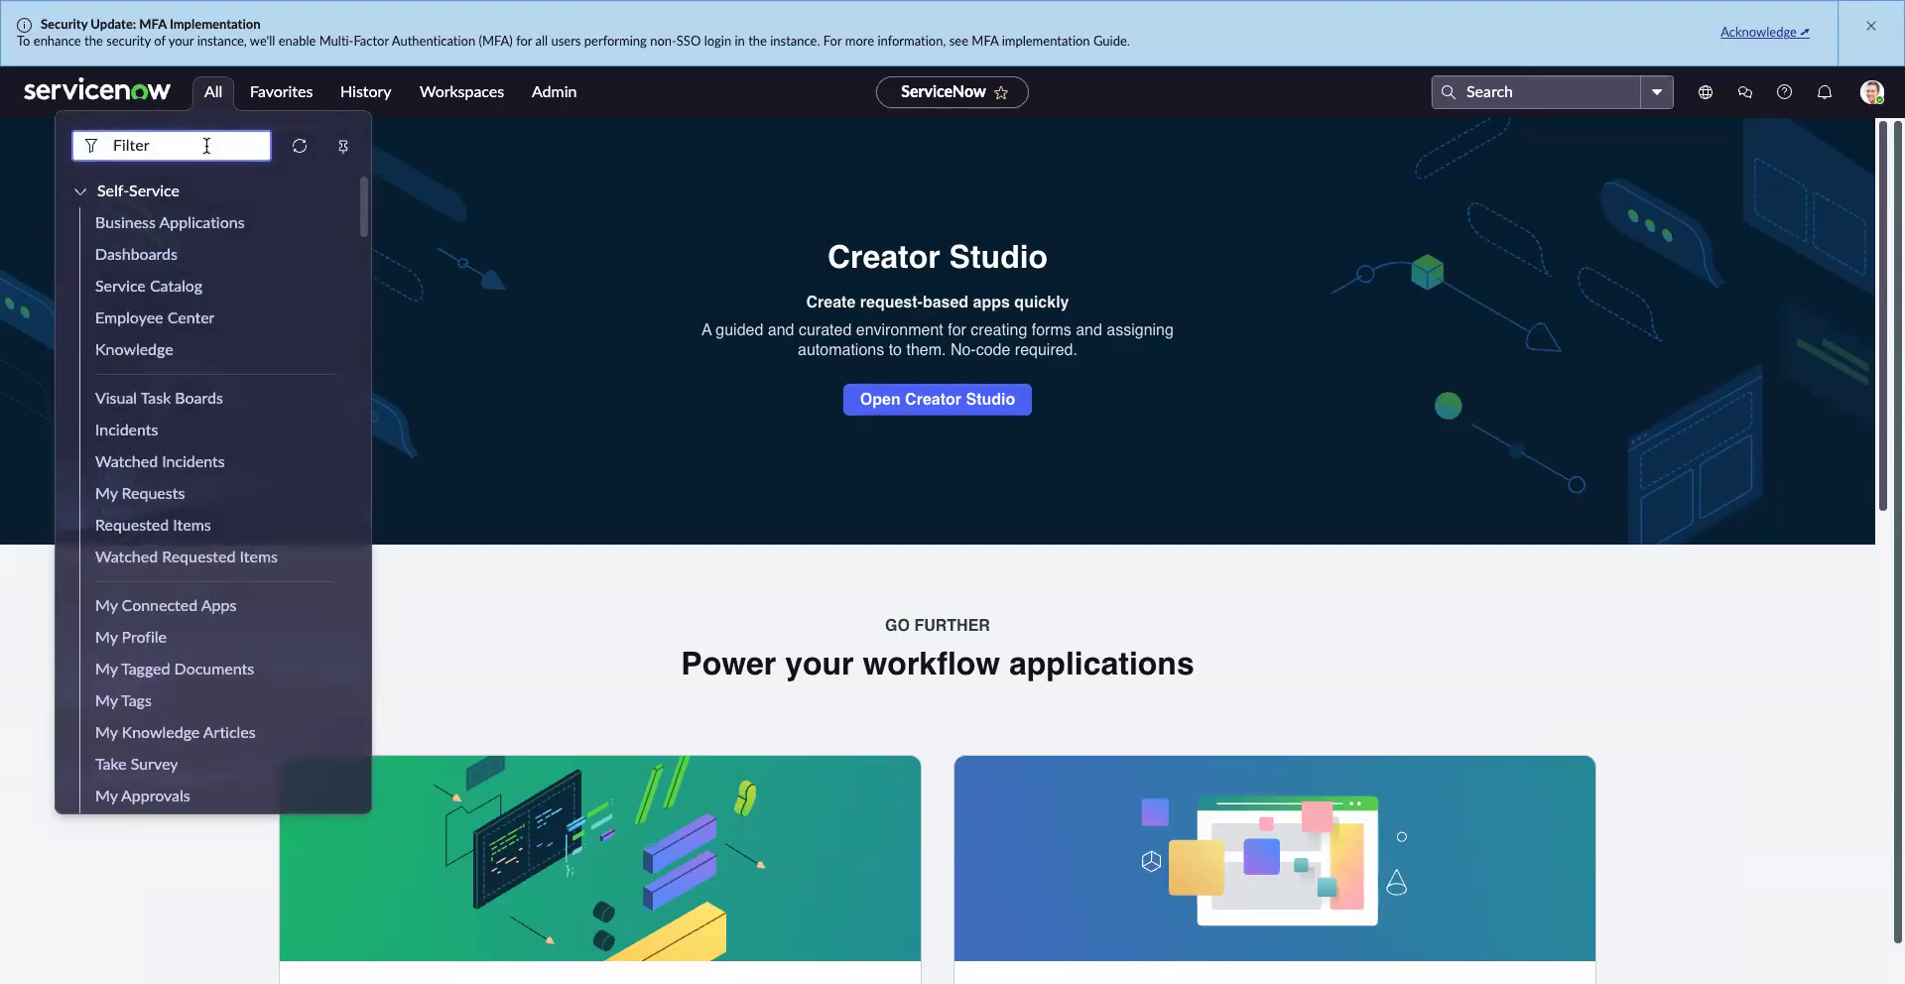
{"action": "left_click", "coordinate": [270, 94]}
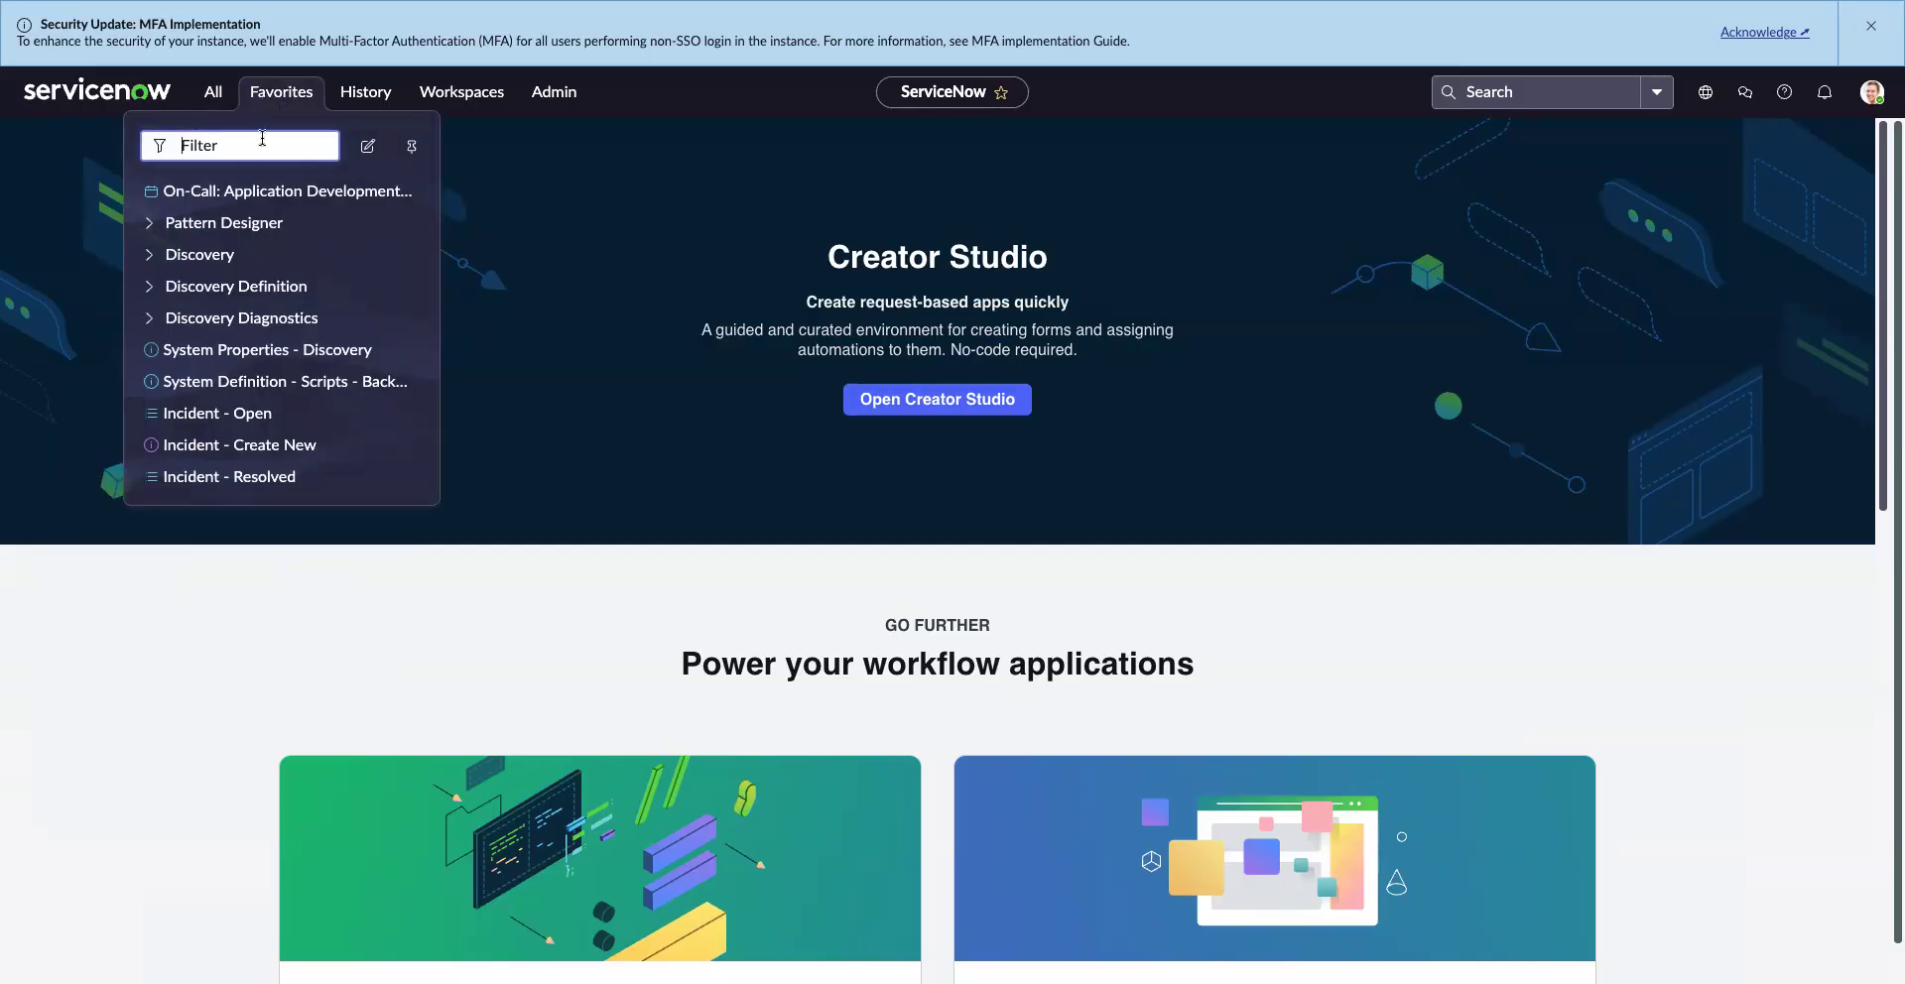
{"action": "left_click", "coordinate": [262, 138]}
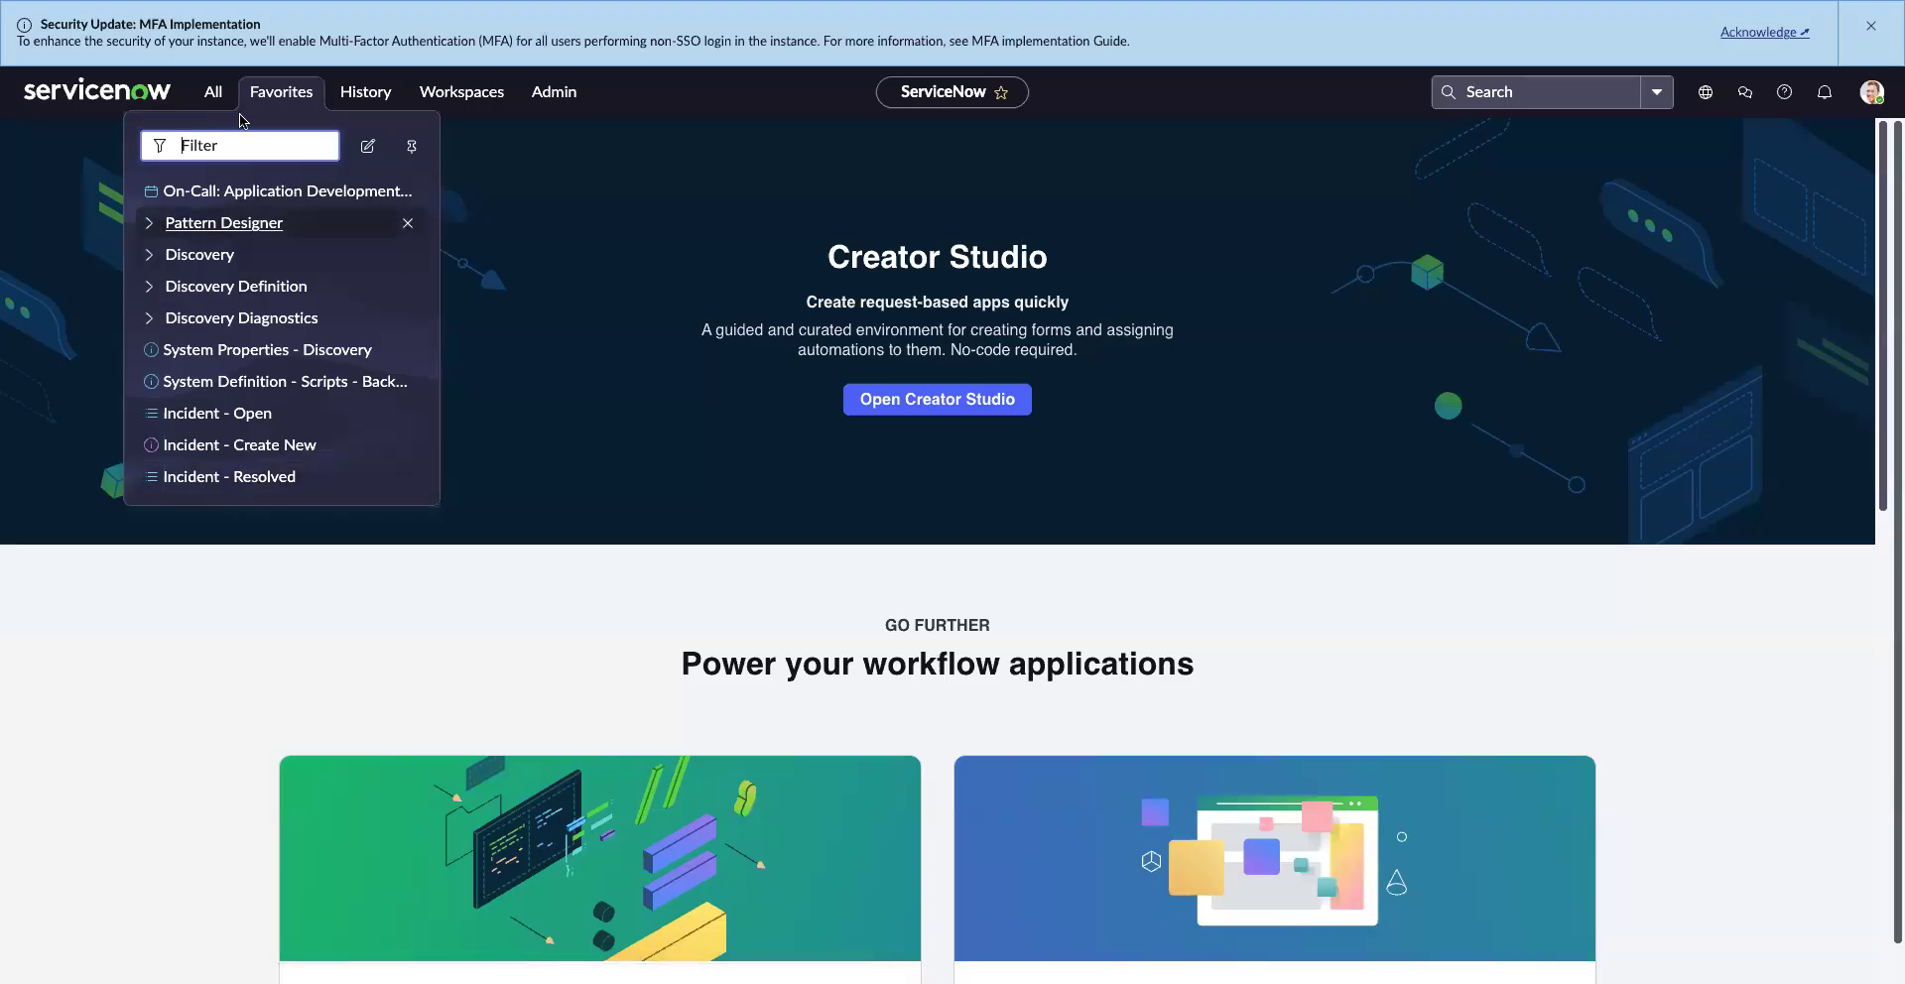
Filter the application navigator for "problem" and add the Problem module's Open list to the favorites.
{"action": "left_click", "coordinate": [212, 94]}
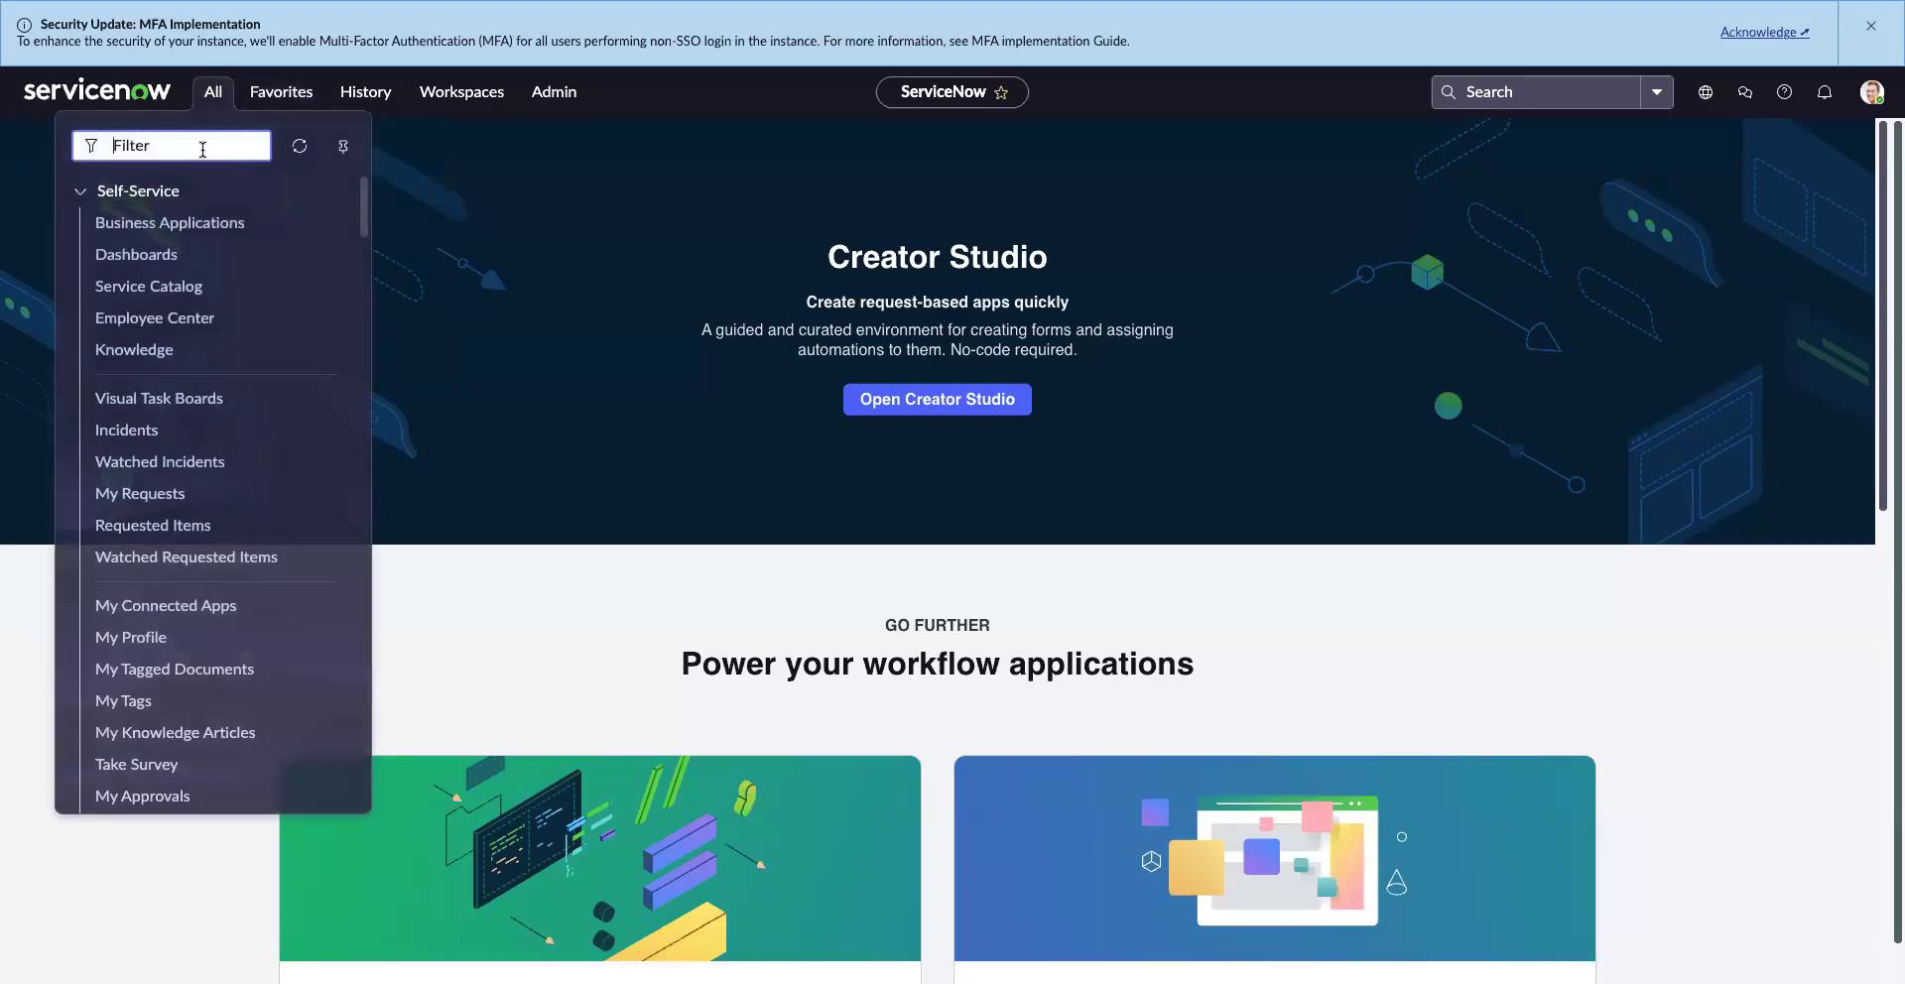
{"action": "type", "text": "pro"}
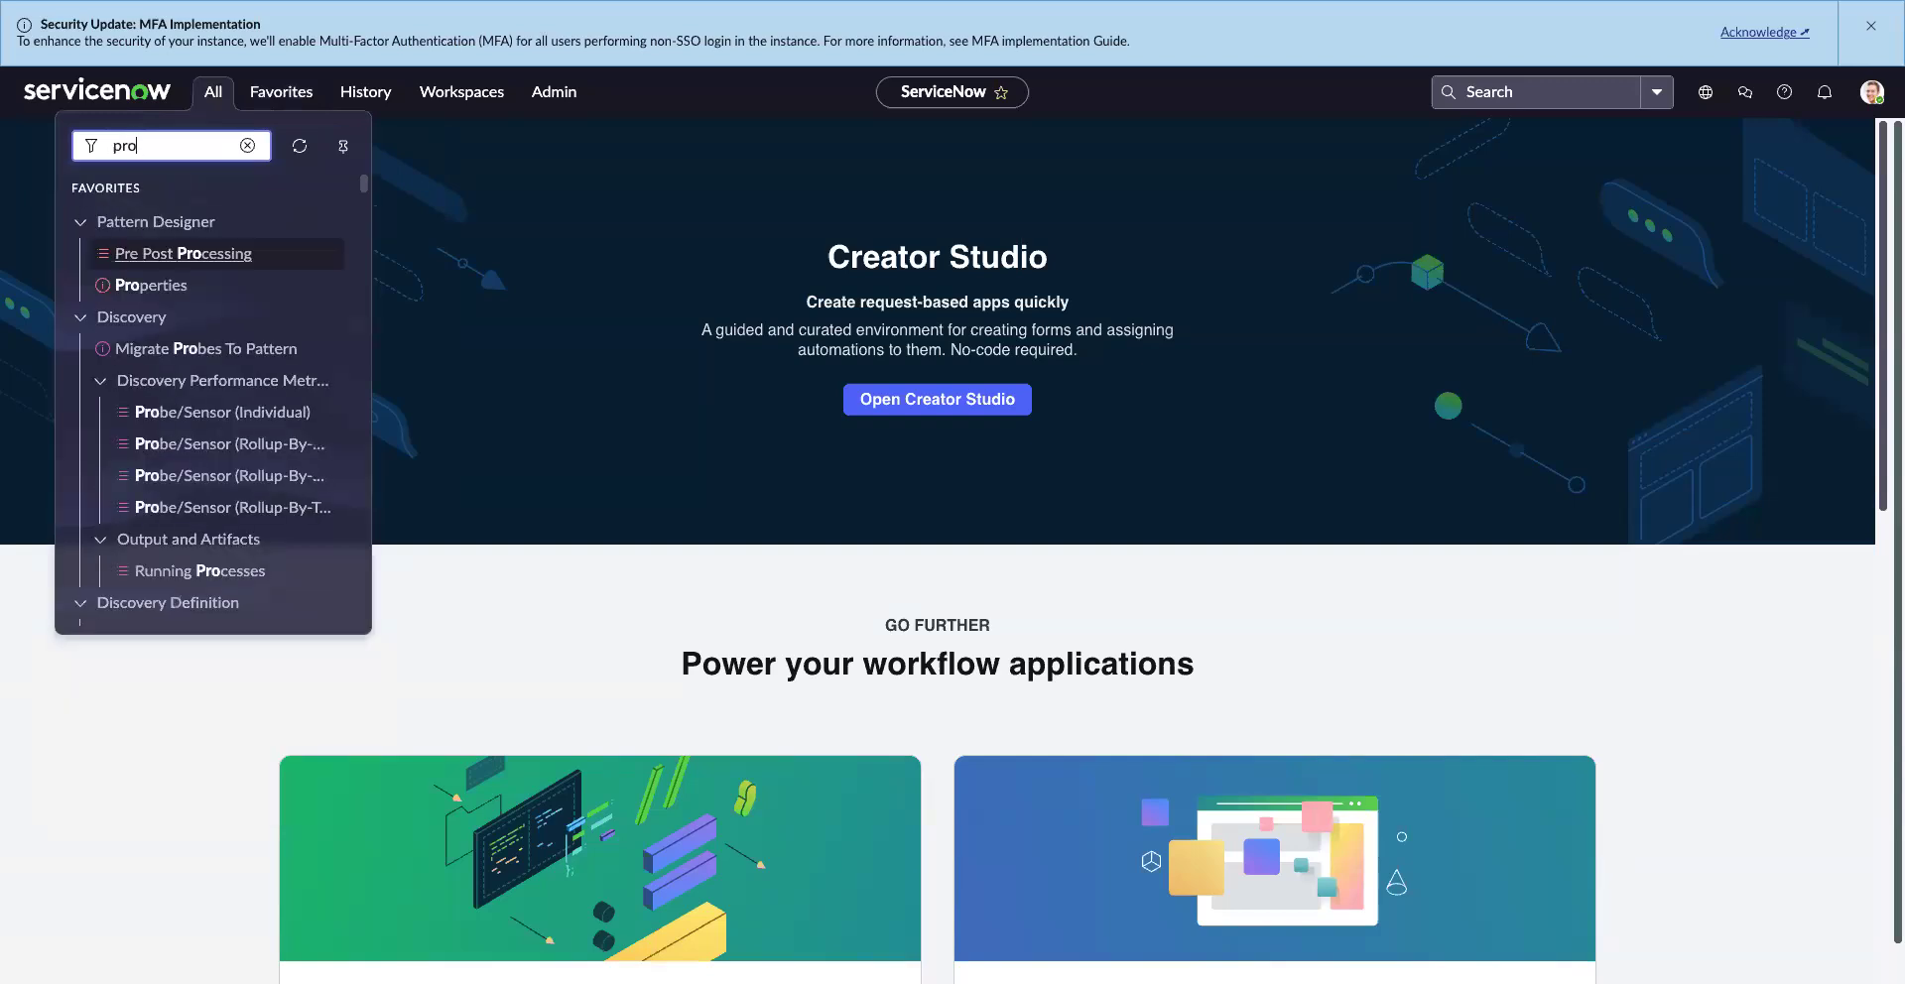
{"action": "type", "text": "blem"}
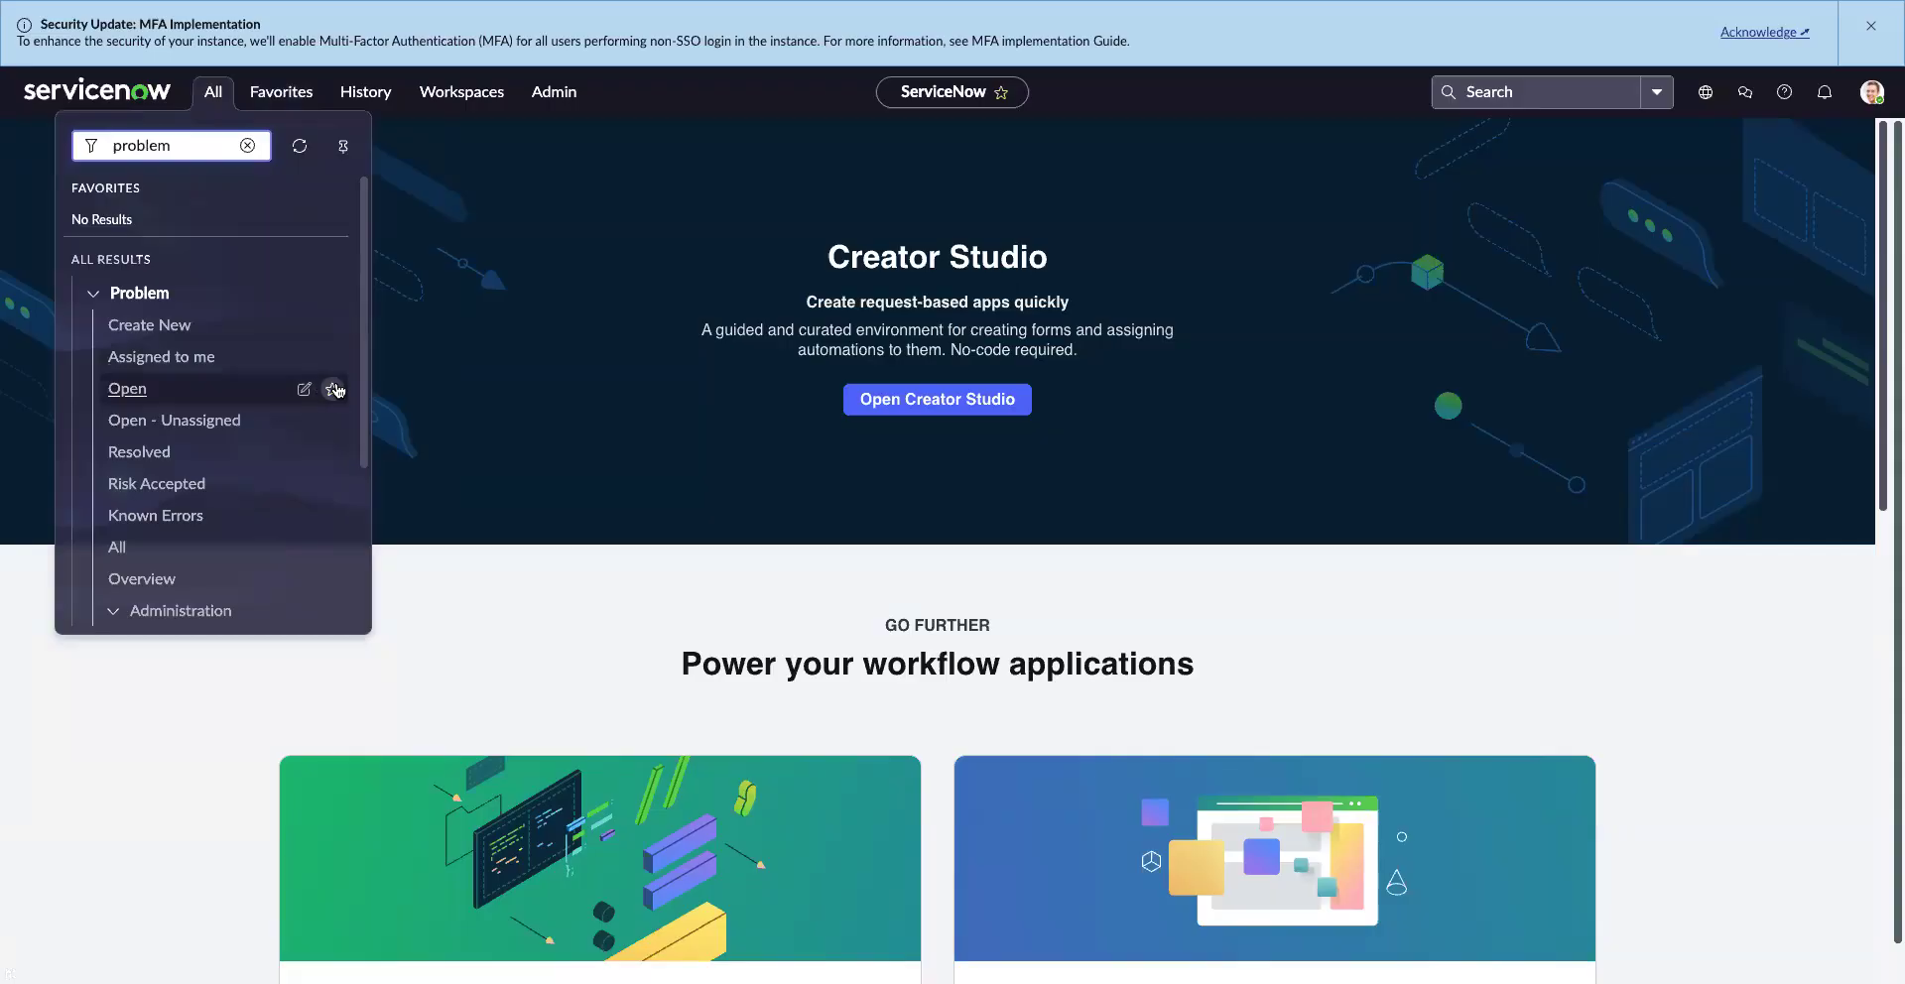
{"action": "left_click", "coordinate": [335, 390]}
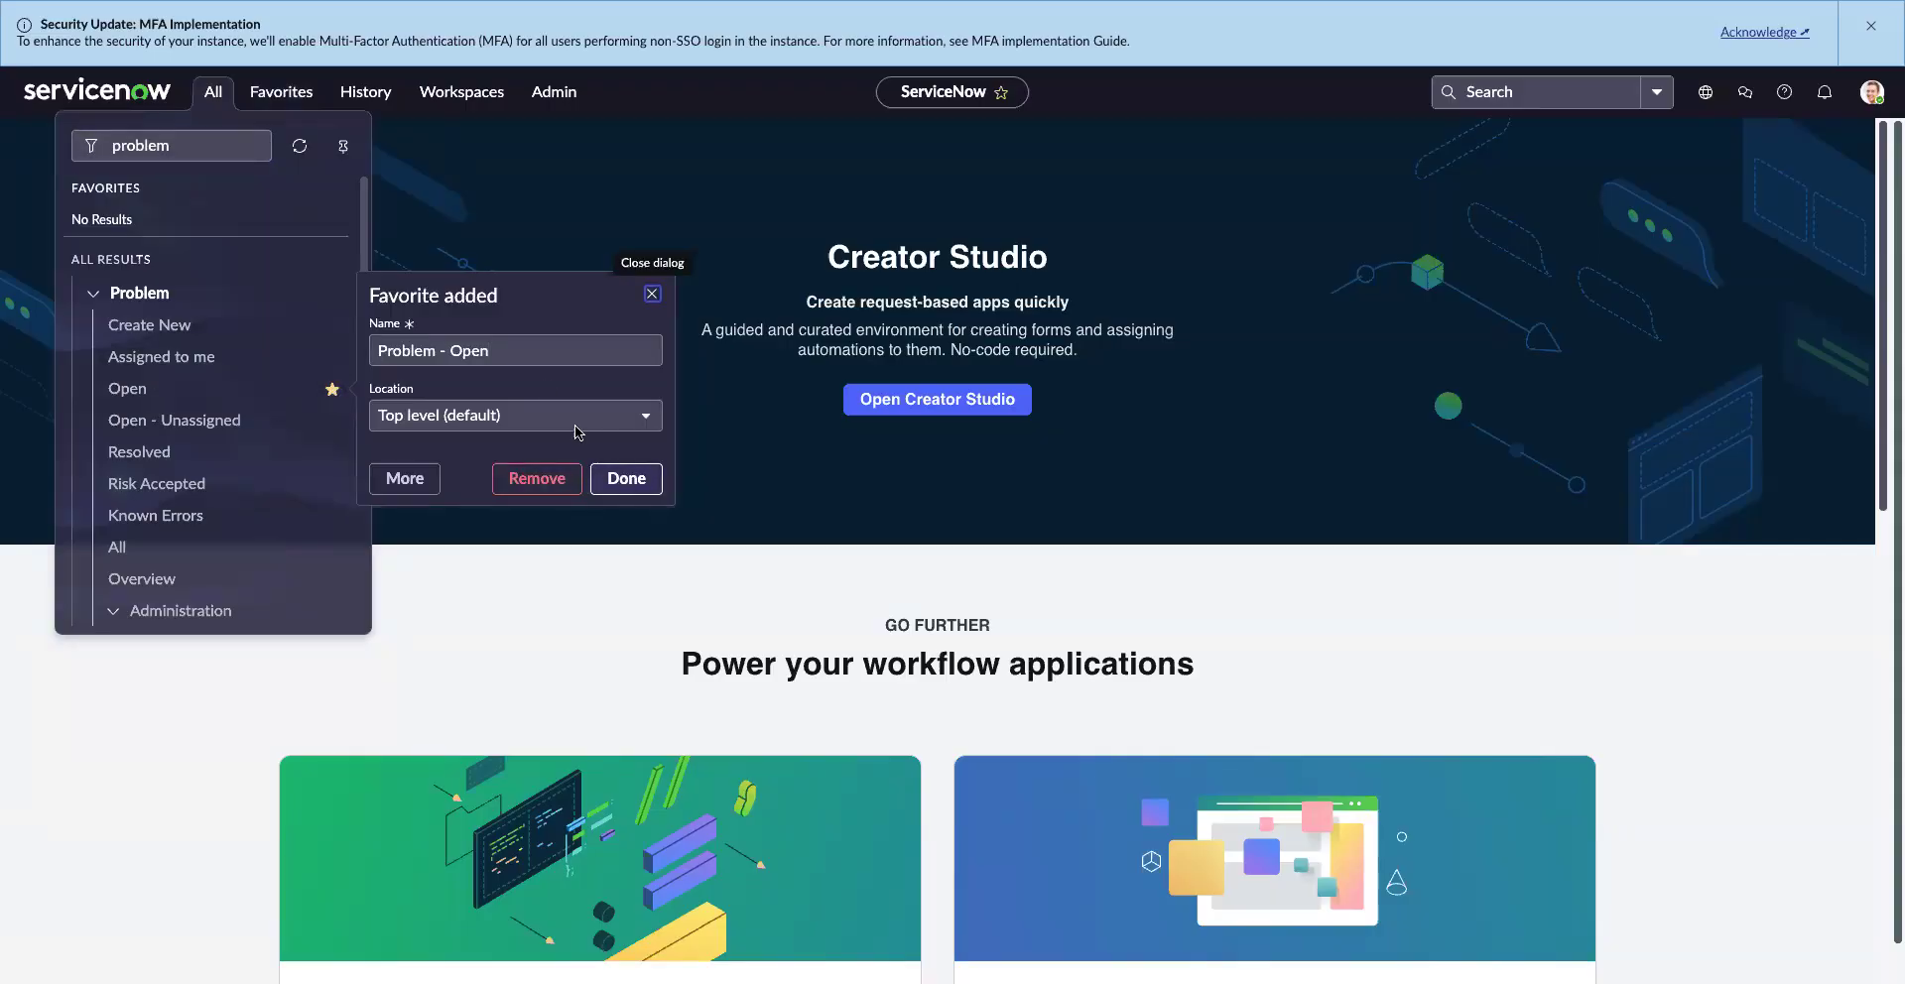
Rename the new favorite by putting the person's first name before "Problem" and "Ticket" after it, keeping the top-level location.
{"action": "left_click", "coordinate": [532, 366]}
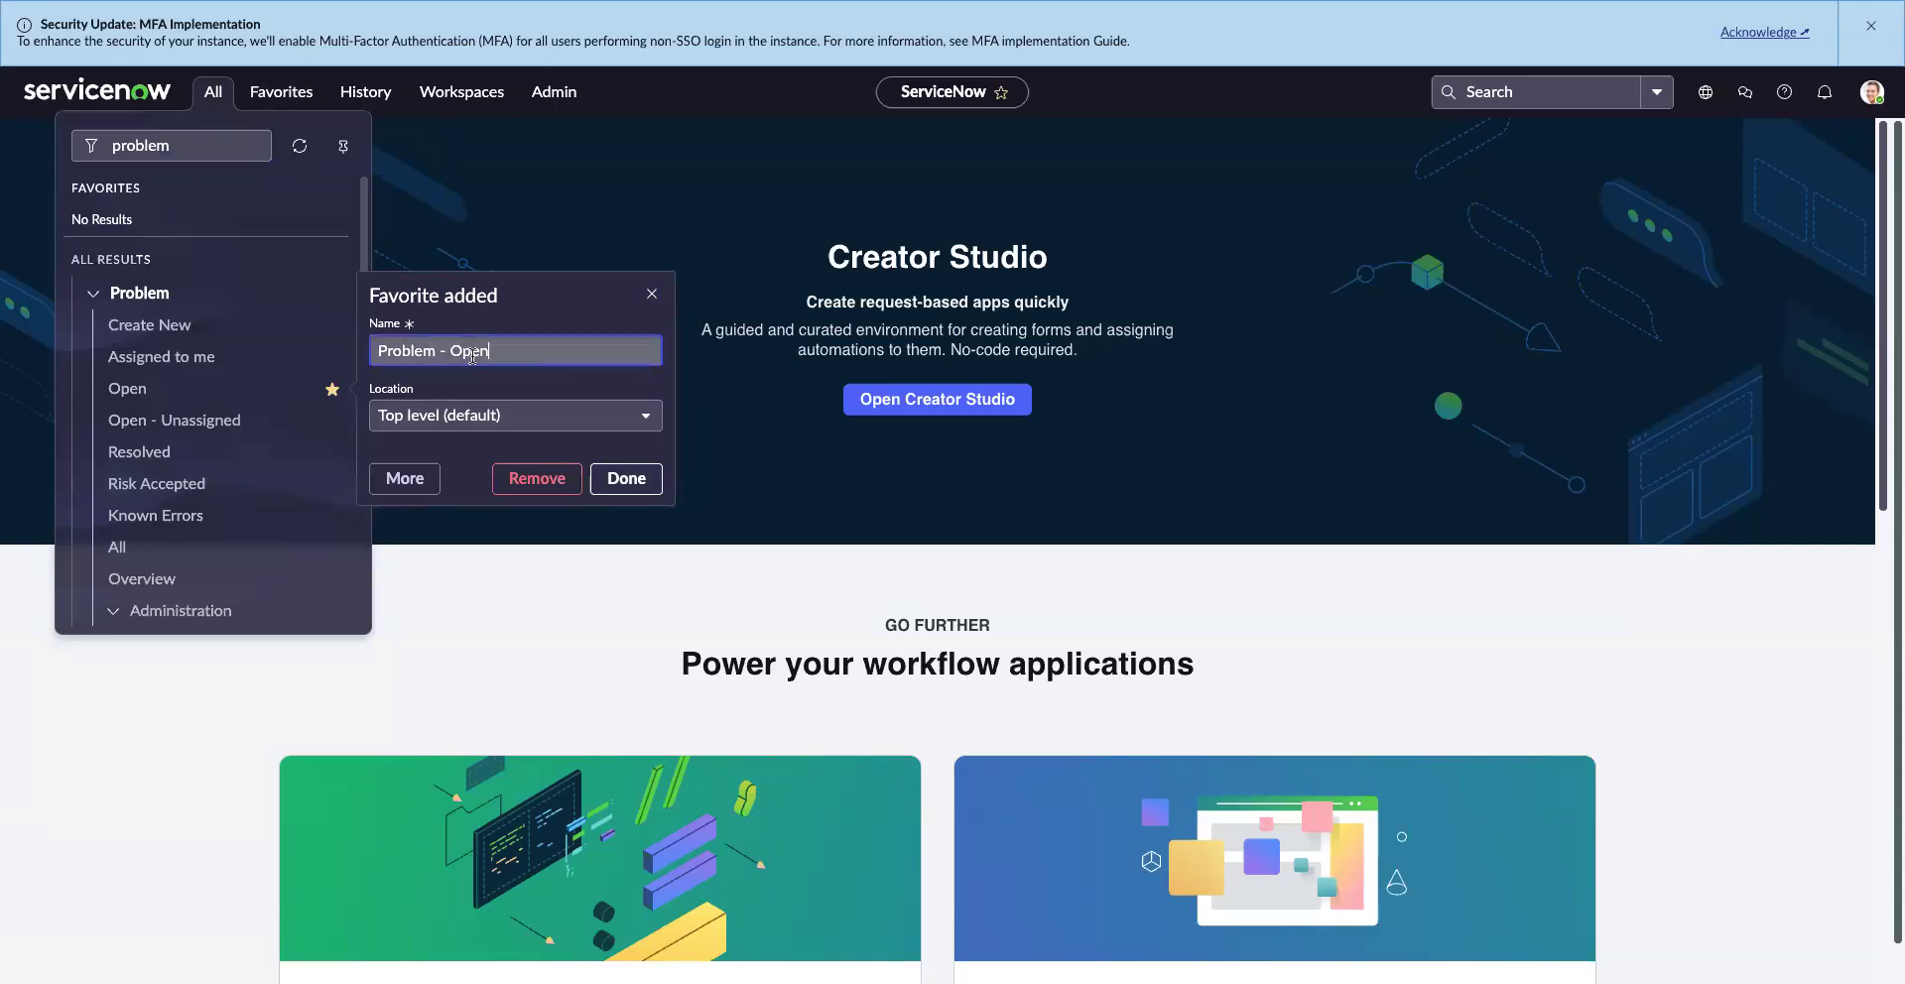
{"action": "left_click", "coordinate": [380, 352]}
{"action": "type", "text": "Madhav"}
{"action": "left_click", "coordinate": [494, 347]}
{"action": "type", "text": "Ticket"}
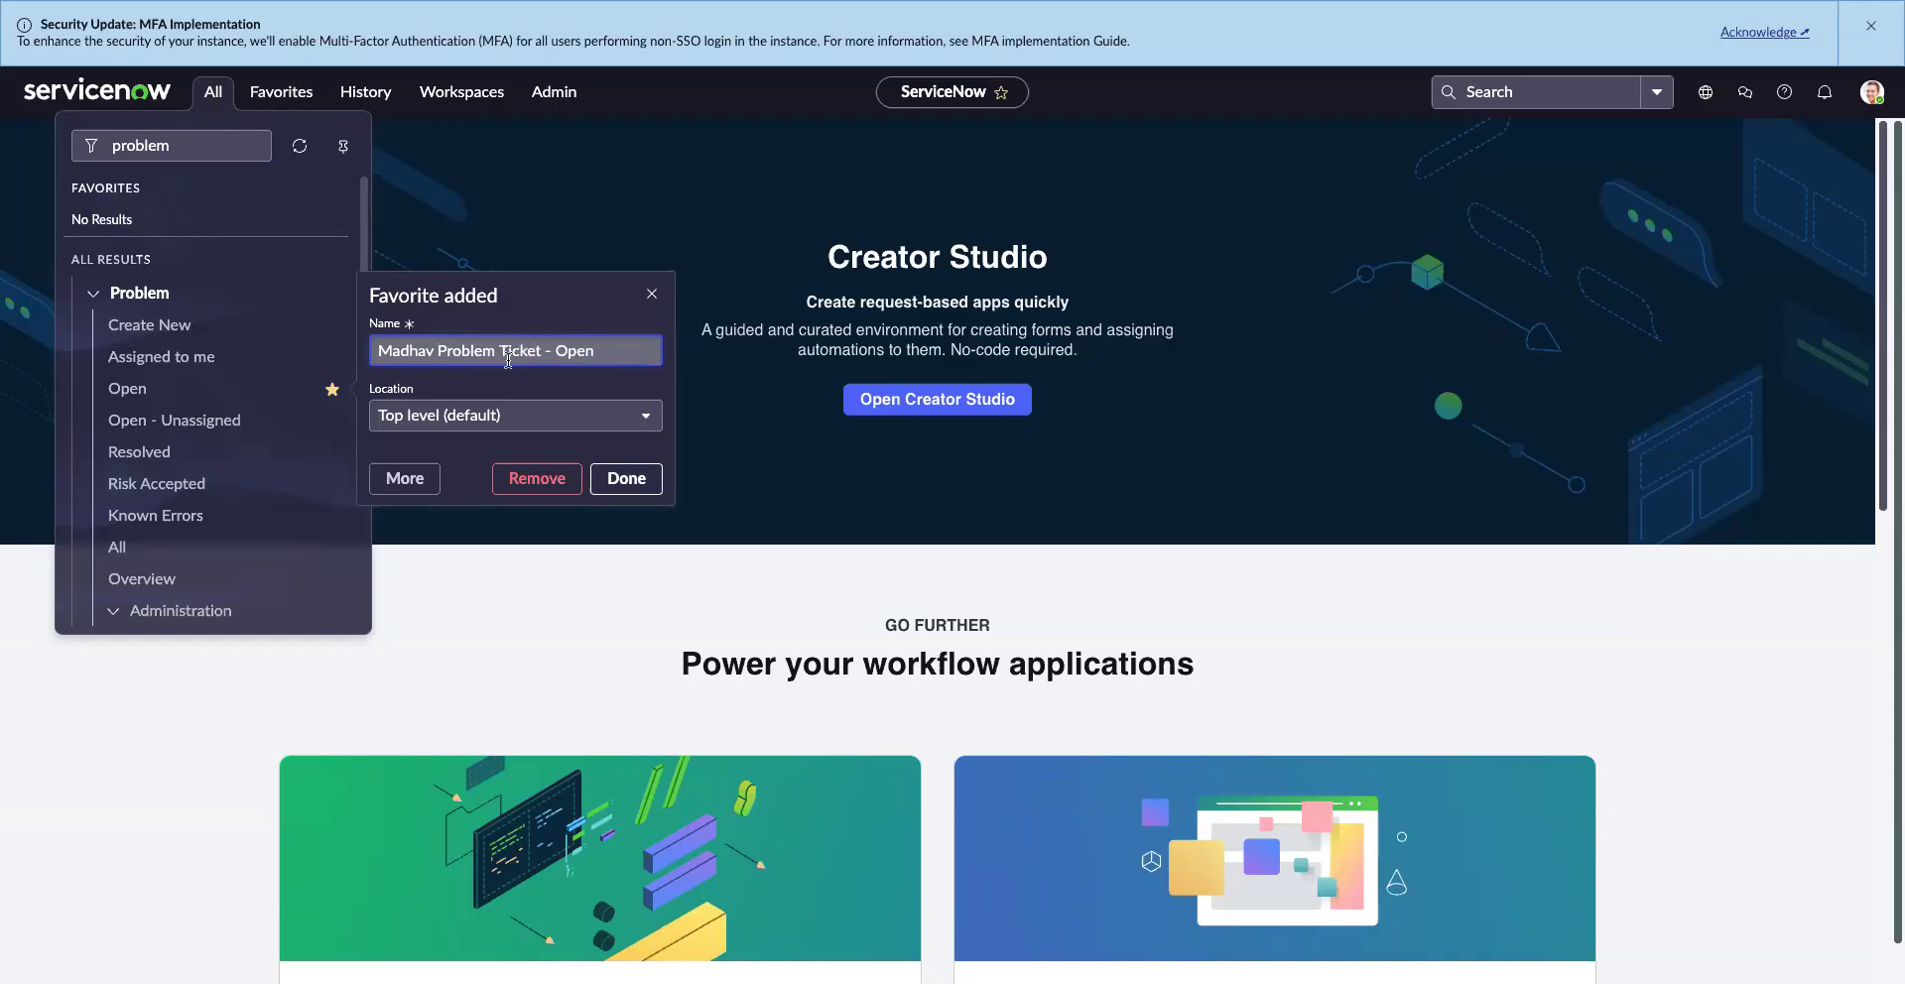
{"action": "left_click", "coordinate": [651, 295]}
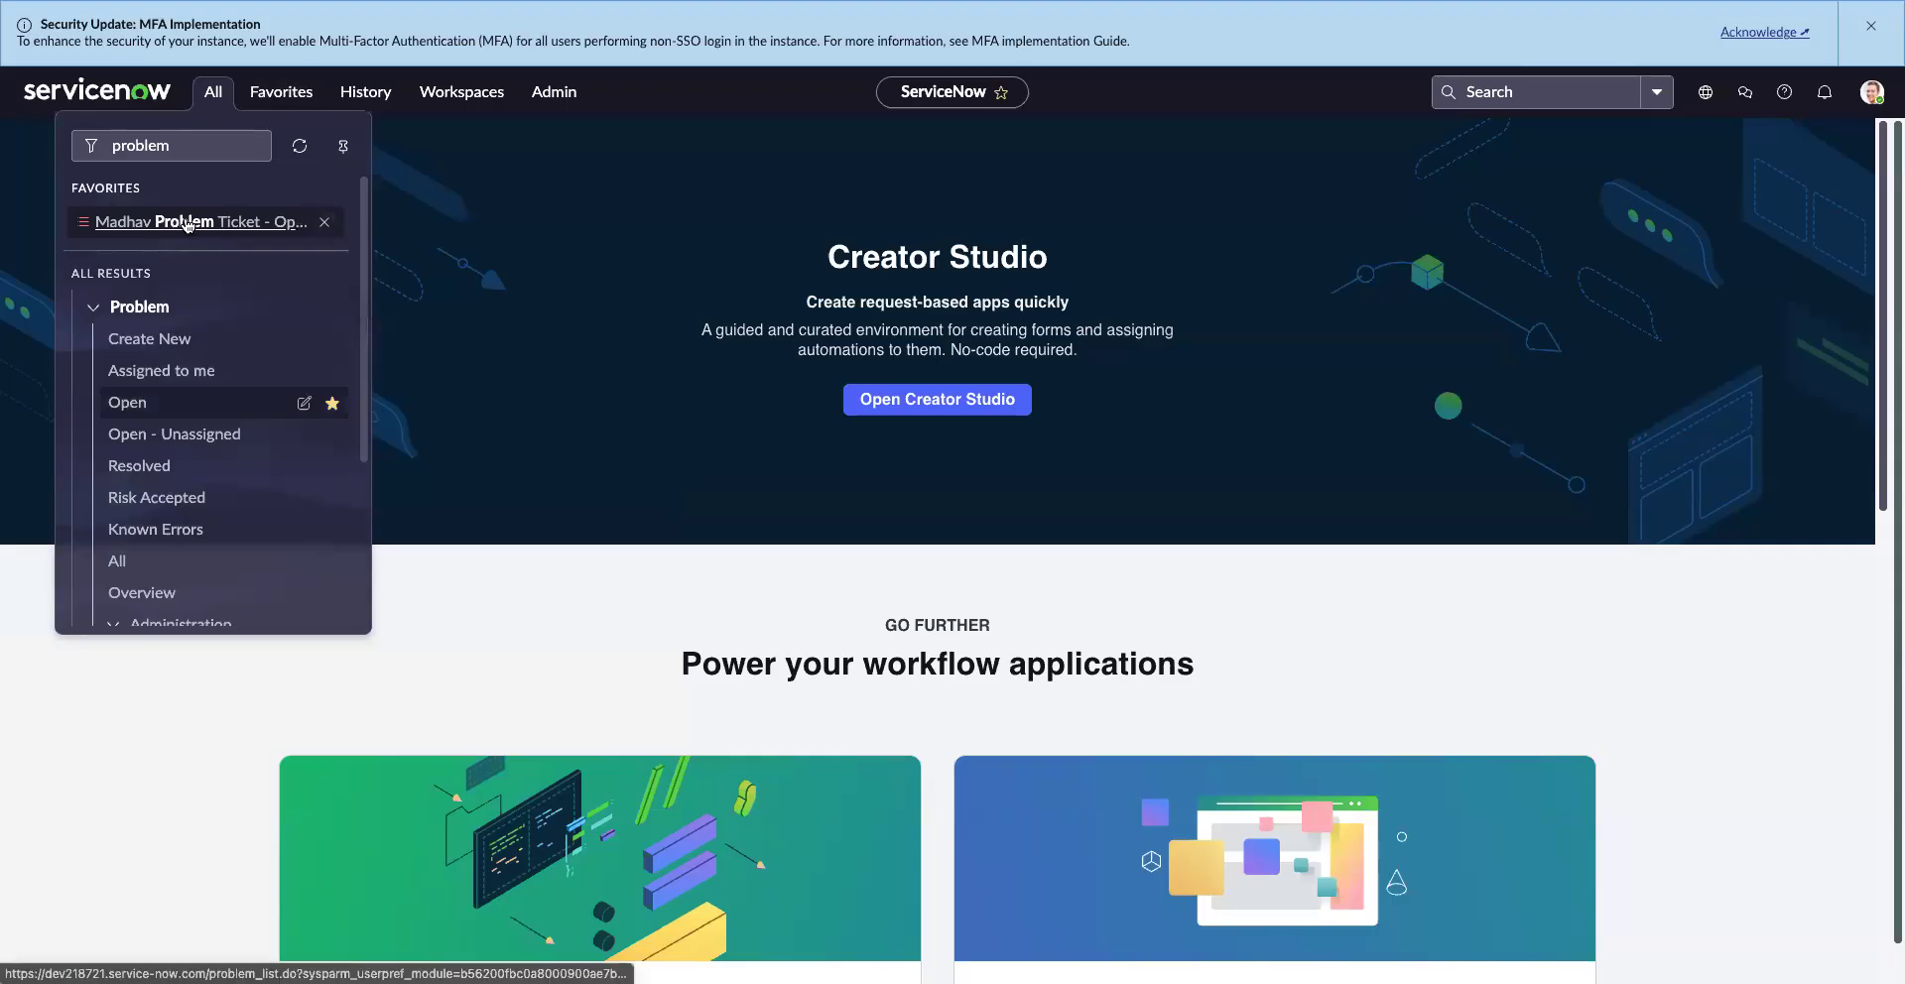
Check the updated favorites and review the history of recently visited pages and records.
{"action": "left_click", "coordinate": [281, 91]}
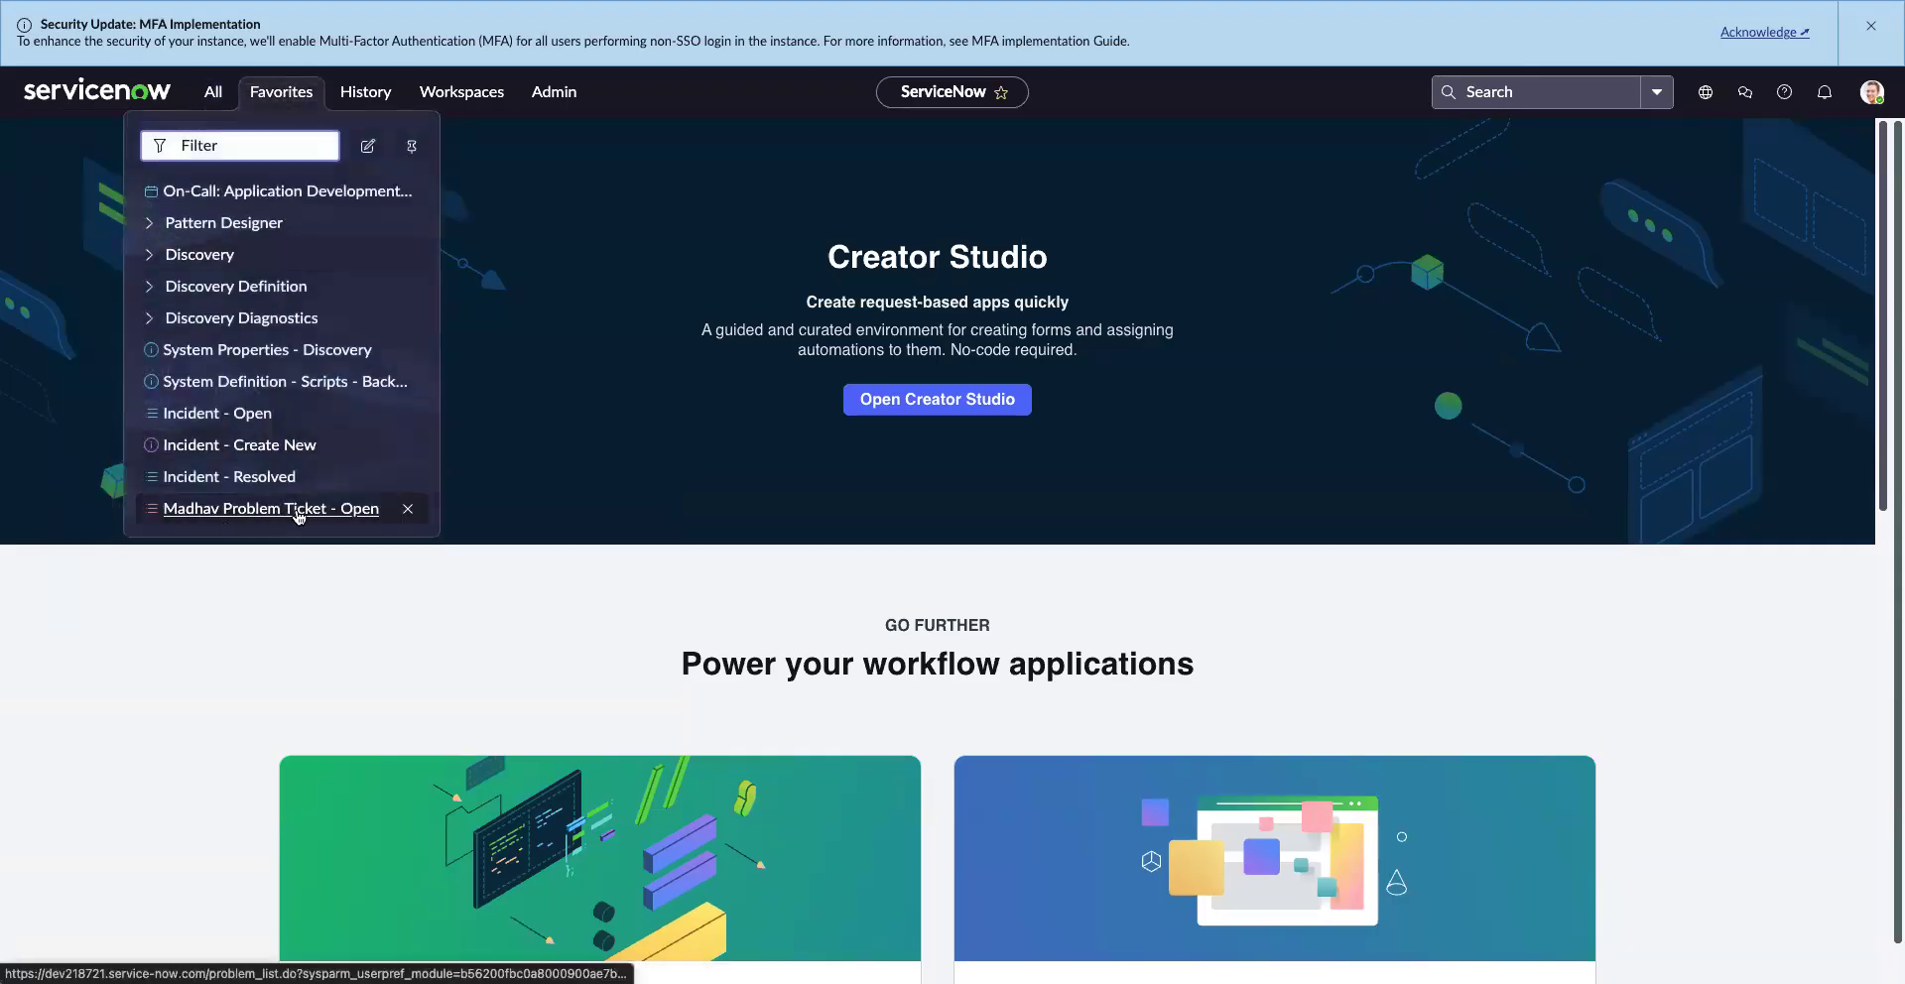
{"action": "left_click", "coordinate": [354, 96]}
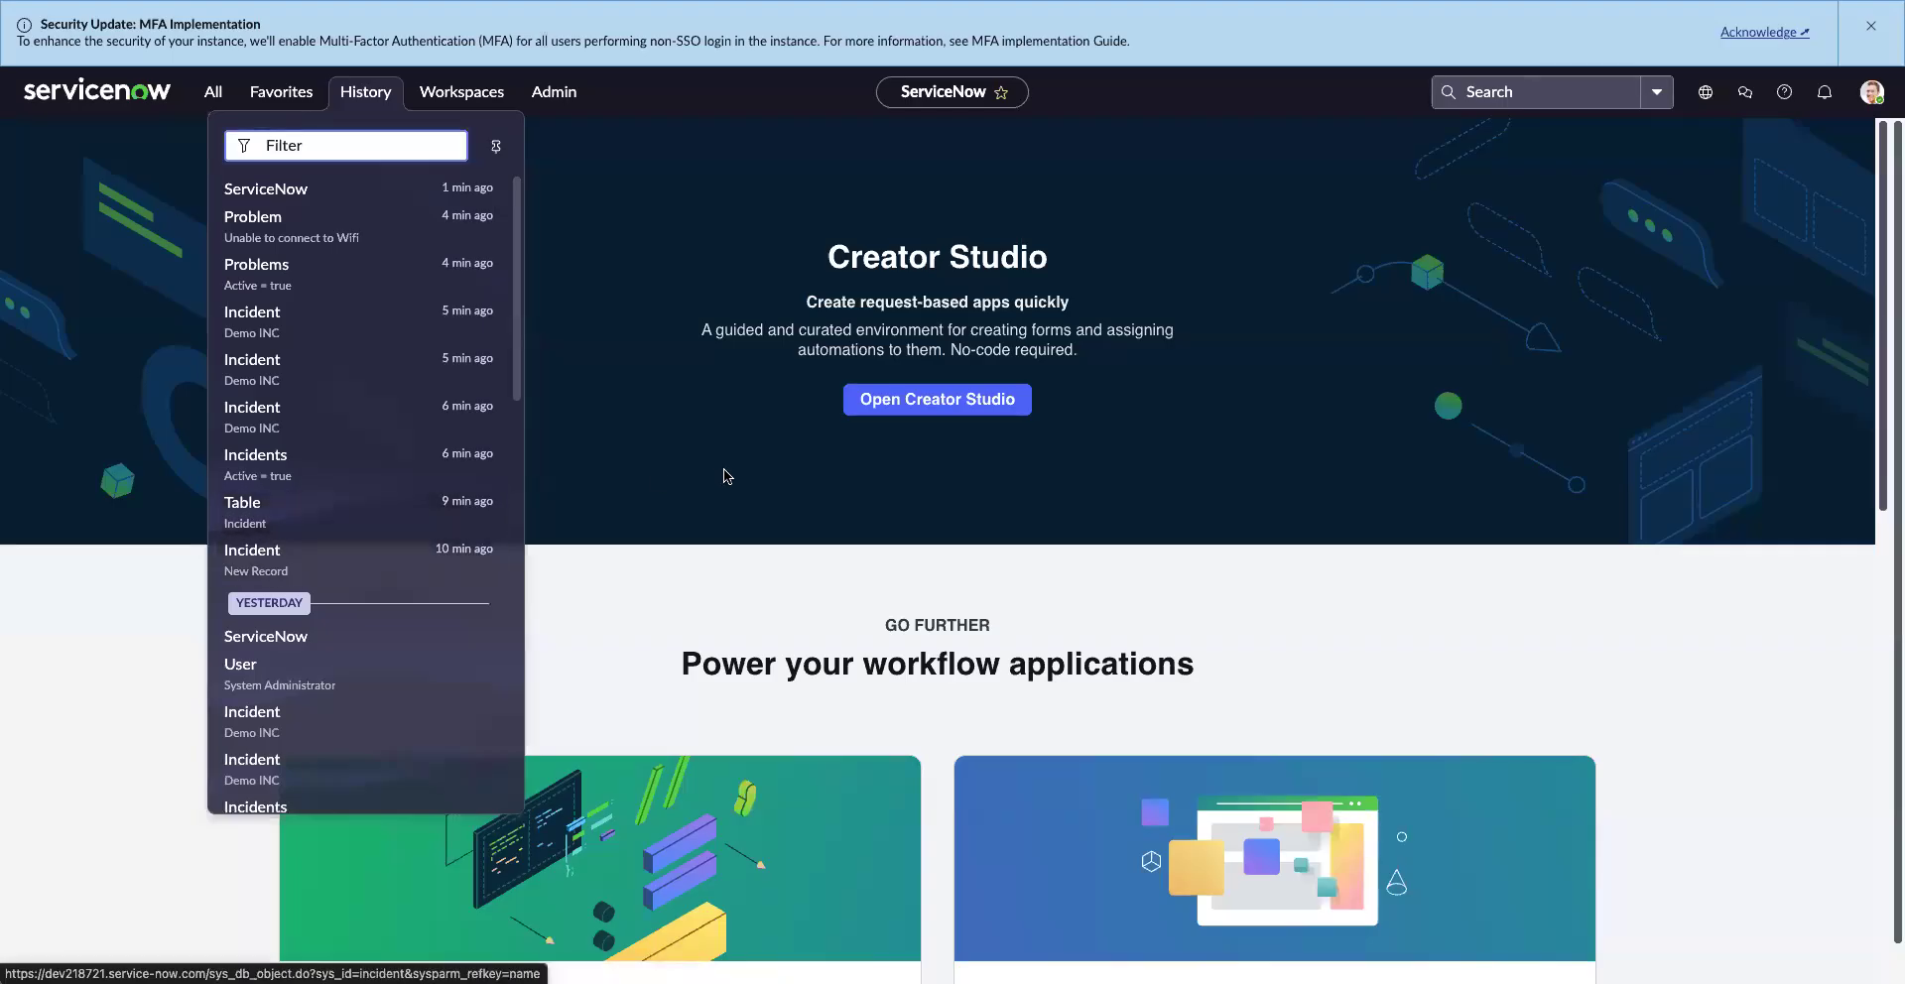
{"action": "left_click", "coordinate": [650, 288]}
Open the CMDB Workspace and switch from it to the Service Operations Workspace.
{"action": "left_click", "coordinate": [470, 97]}
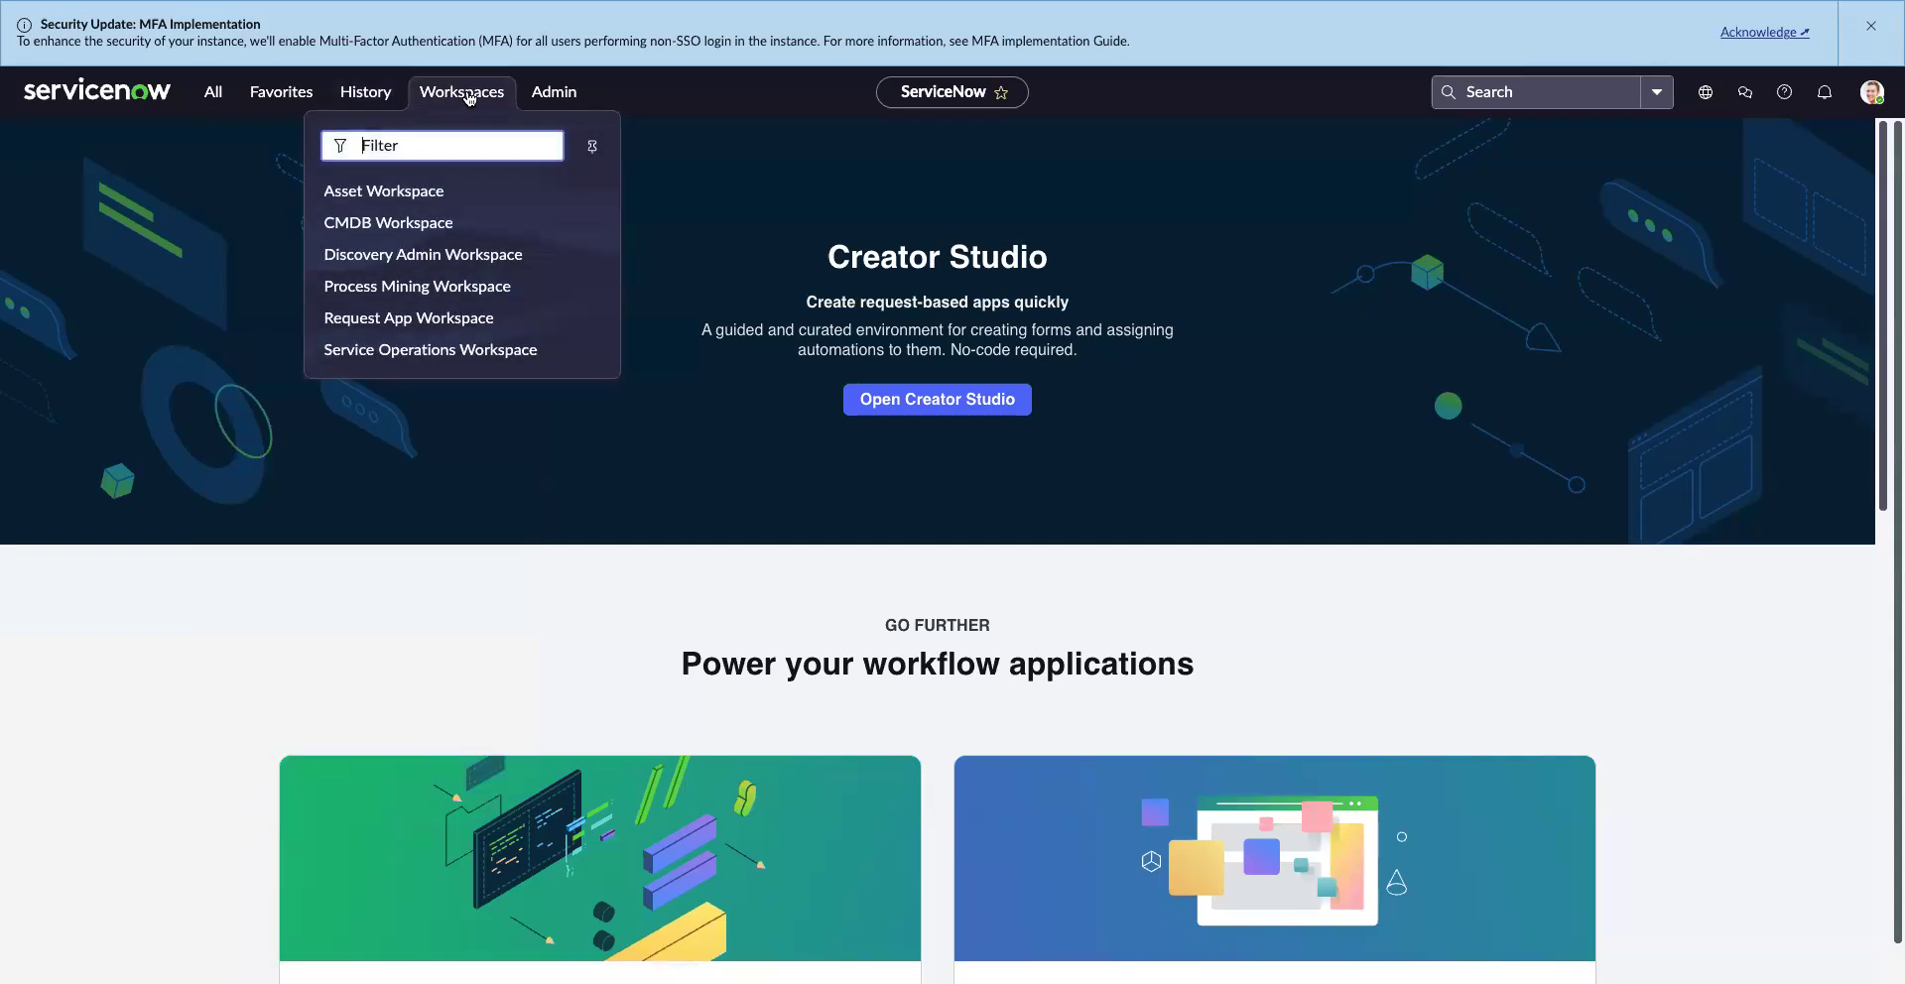
{"action": "left_click", "coordinate": [404, 230]}
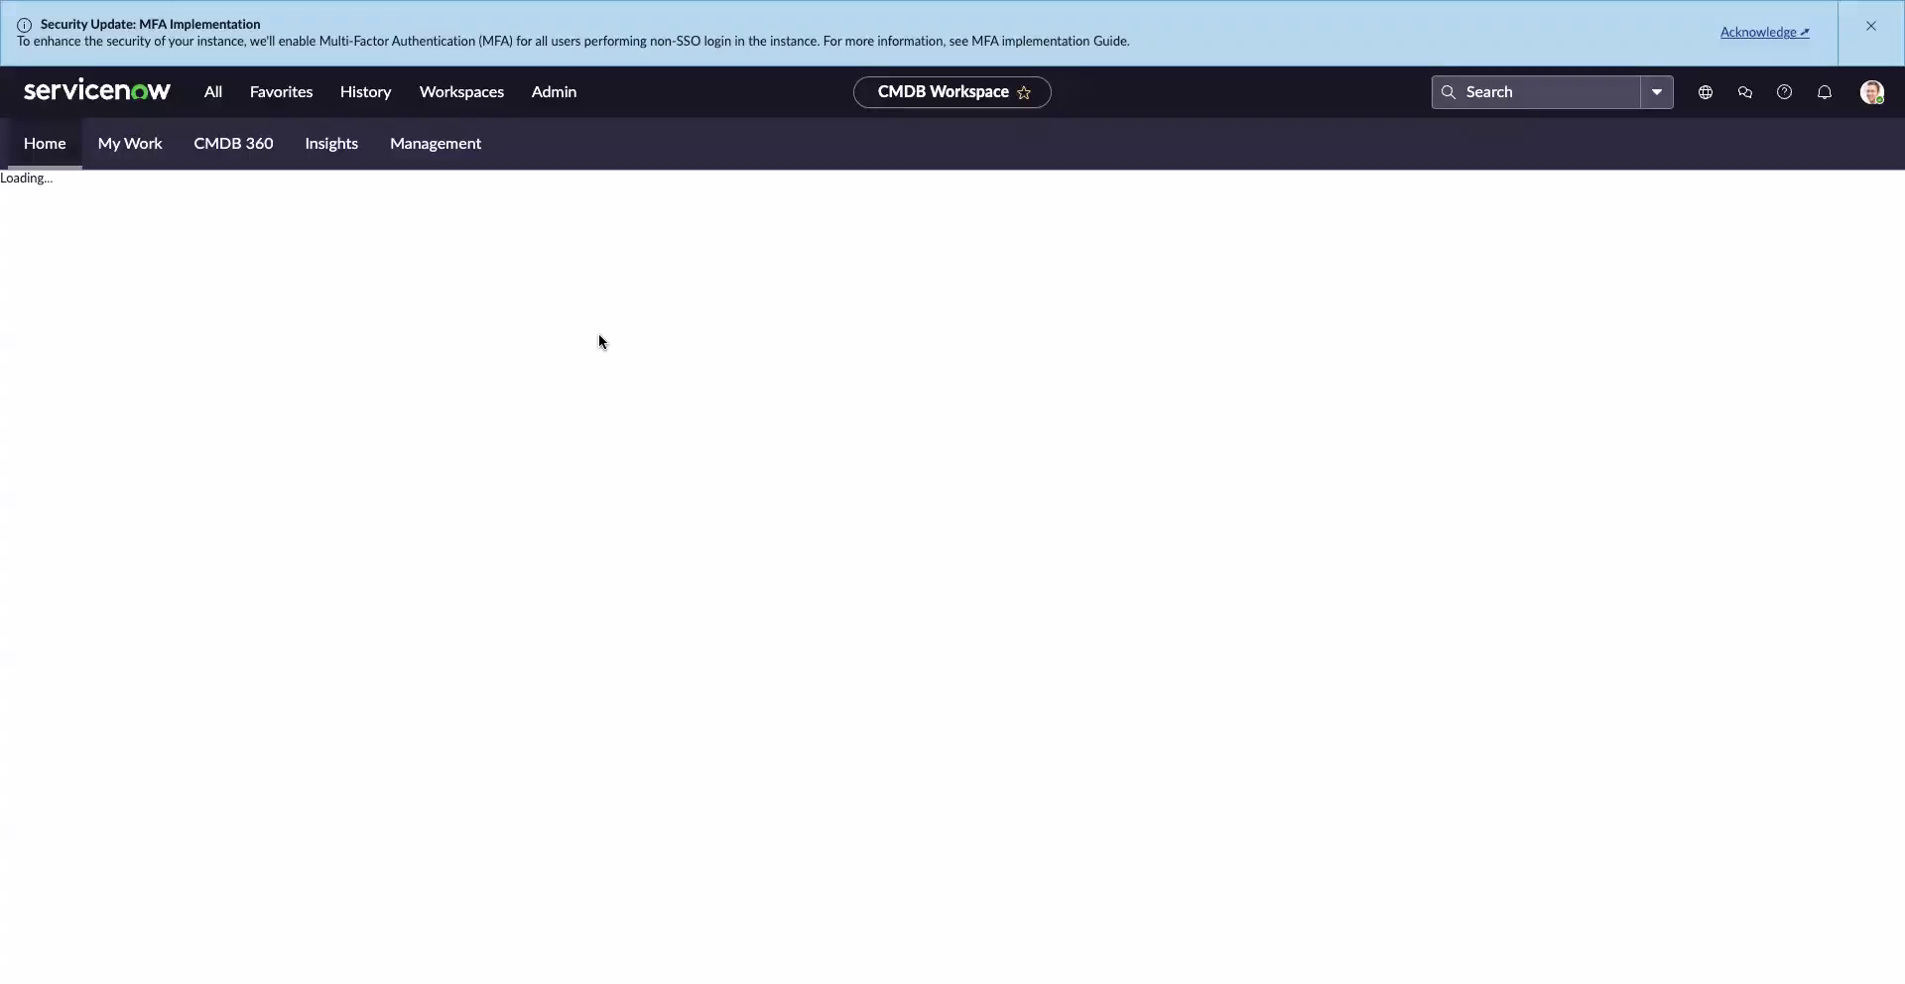
{"action": "left_click", "coordinate": [449, 99]}
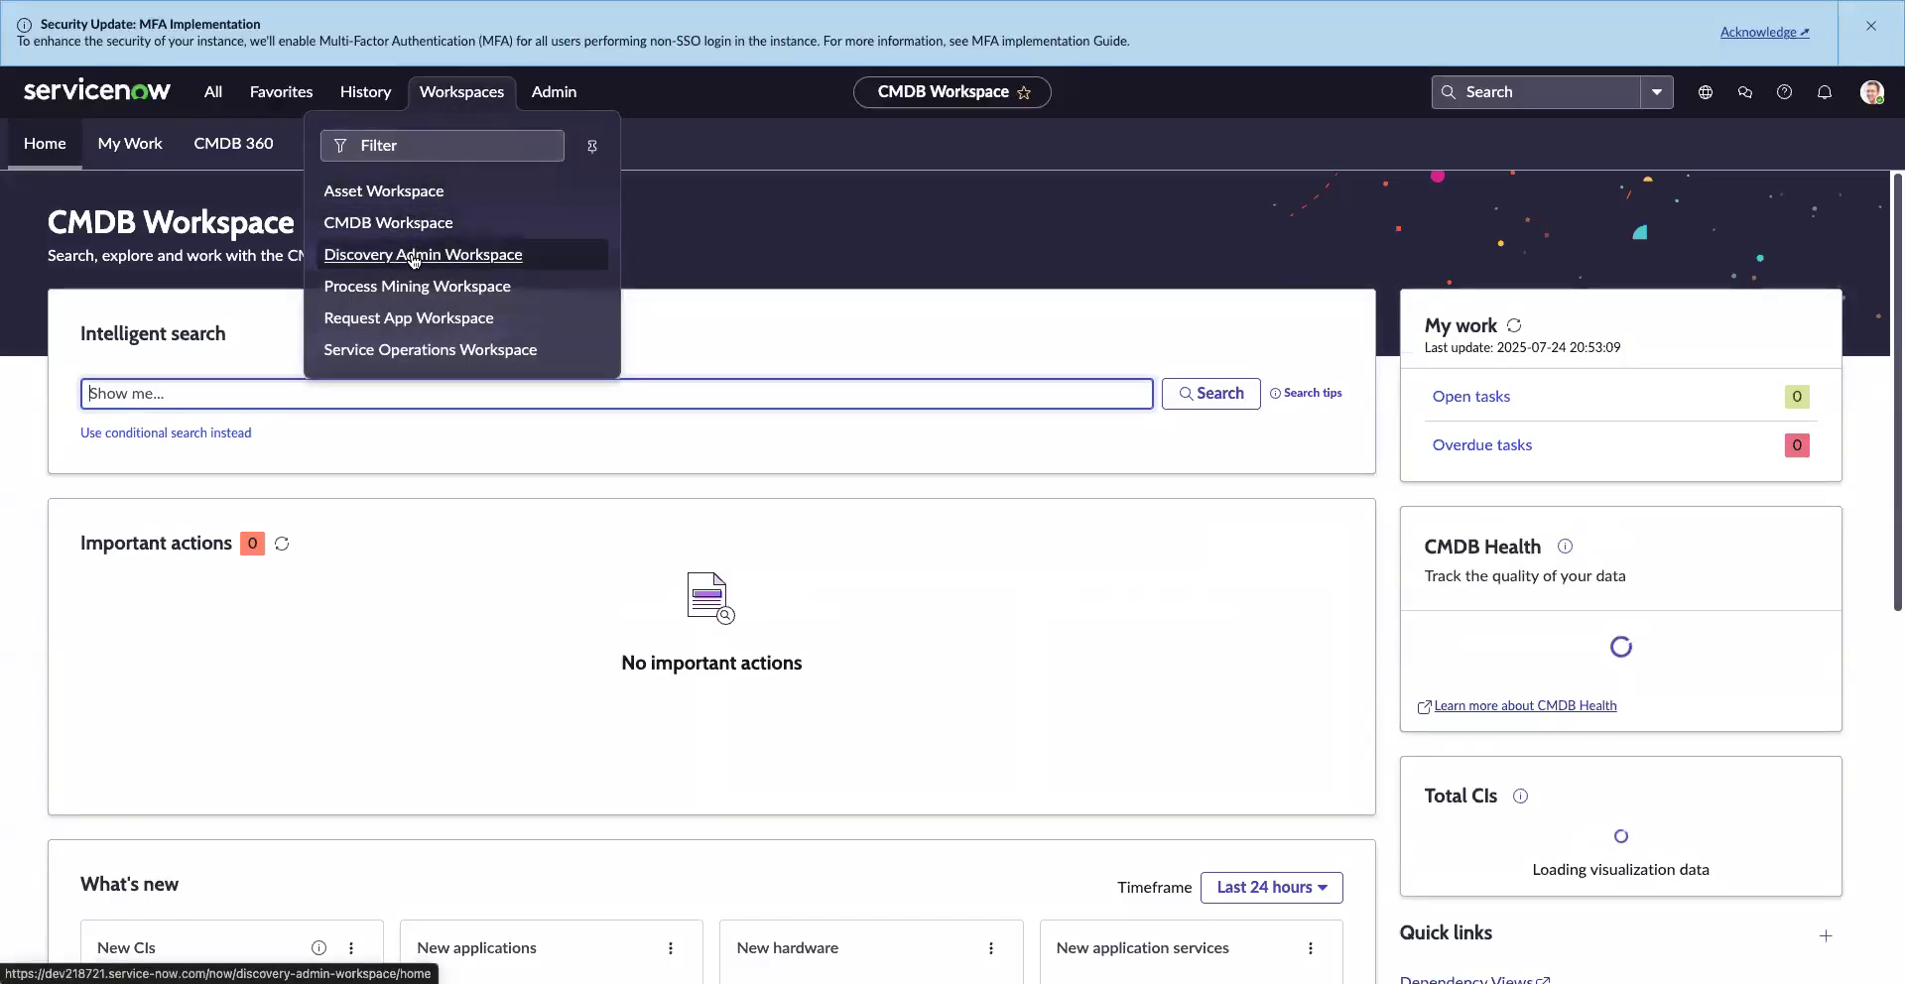
{"action": "left_click", "coordinate": [412, 351]}
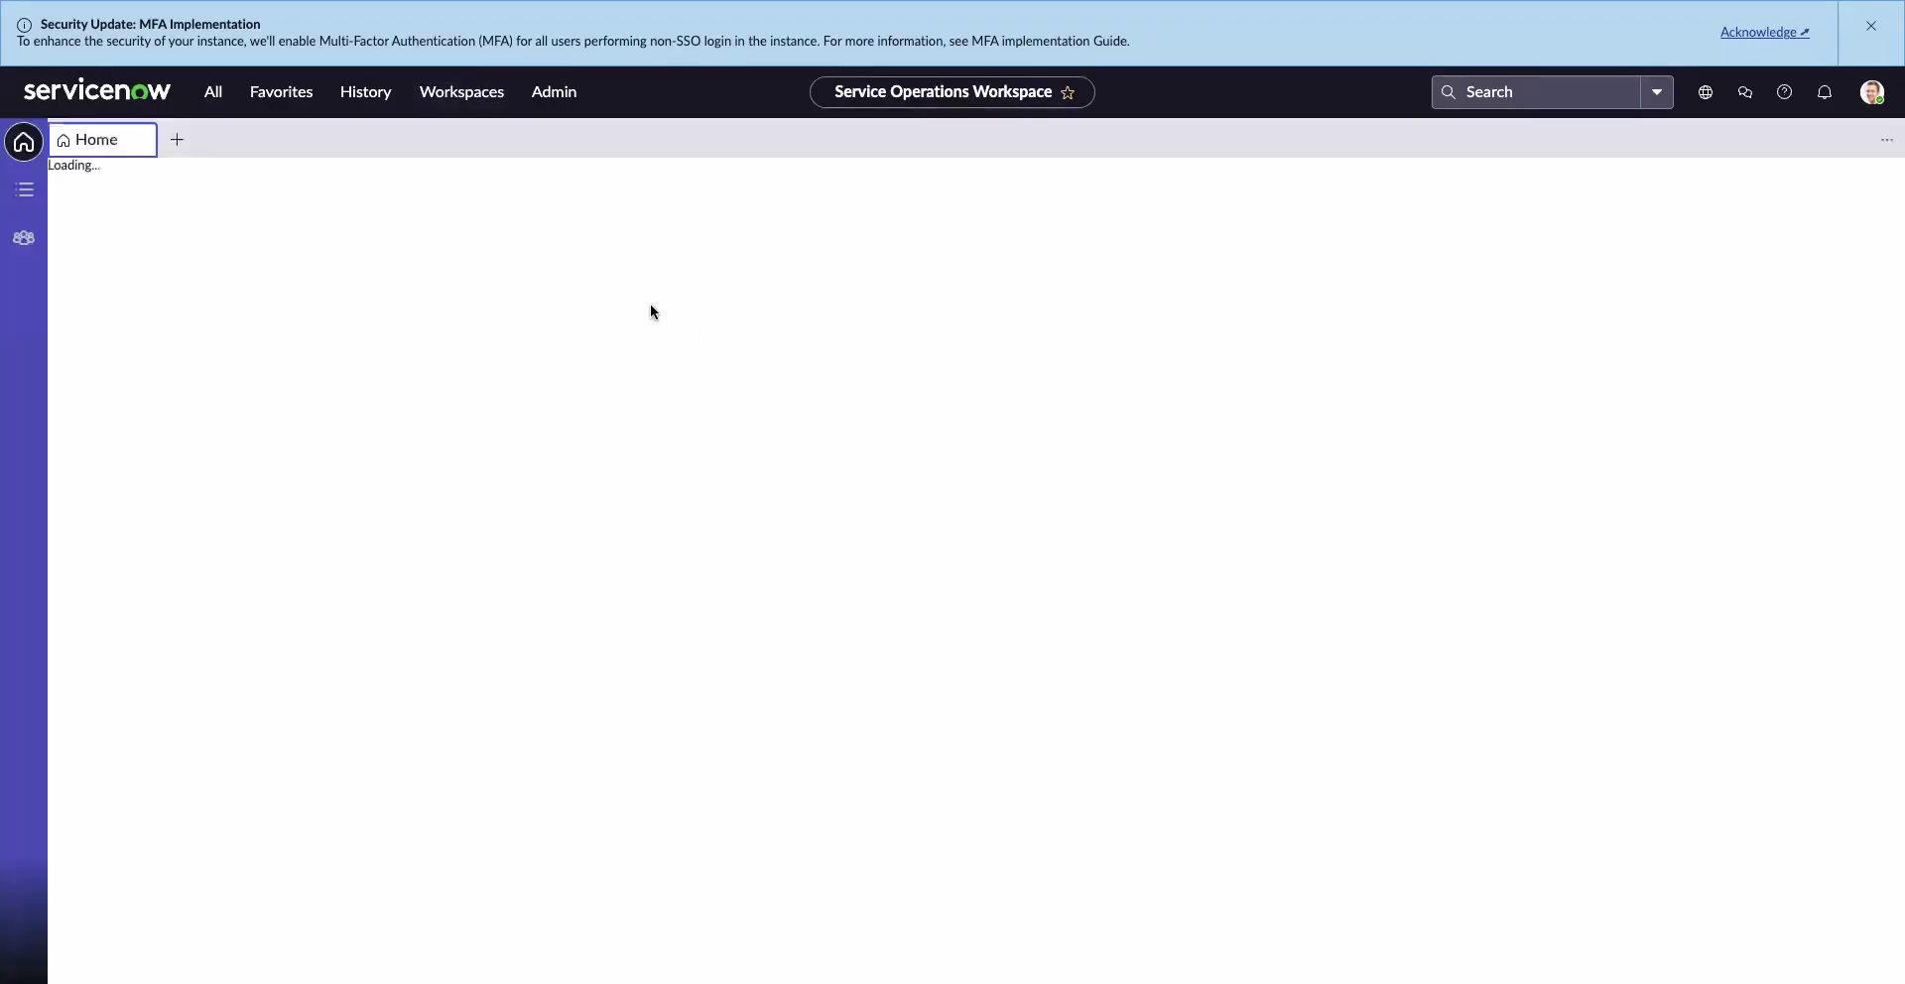
{"action": "left_click", "coordinate": [466, 102]}
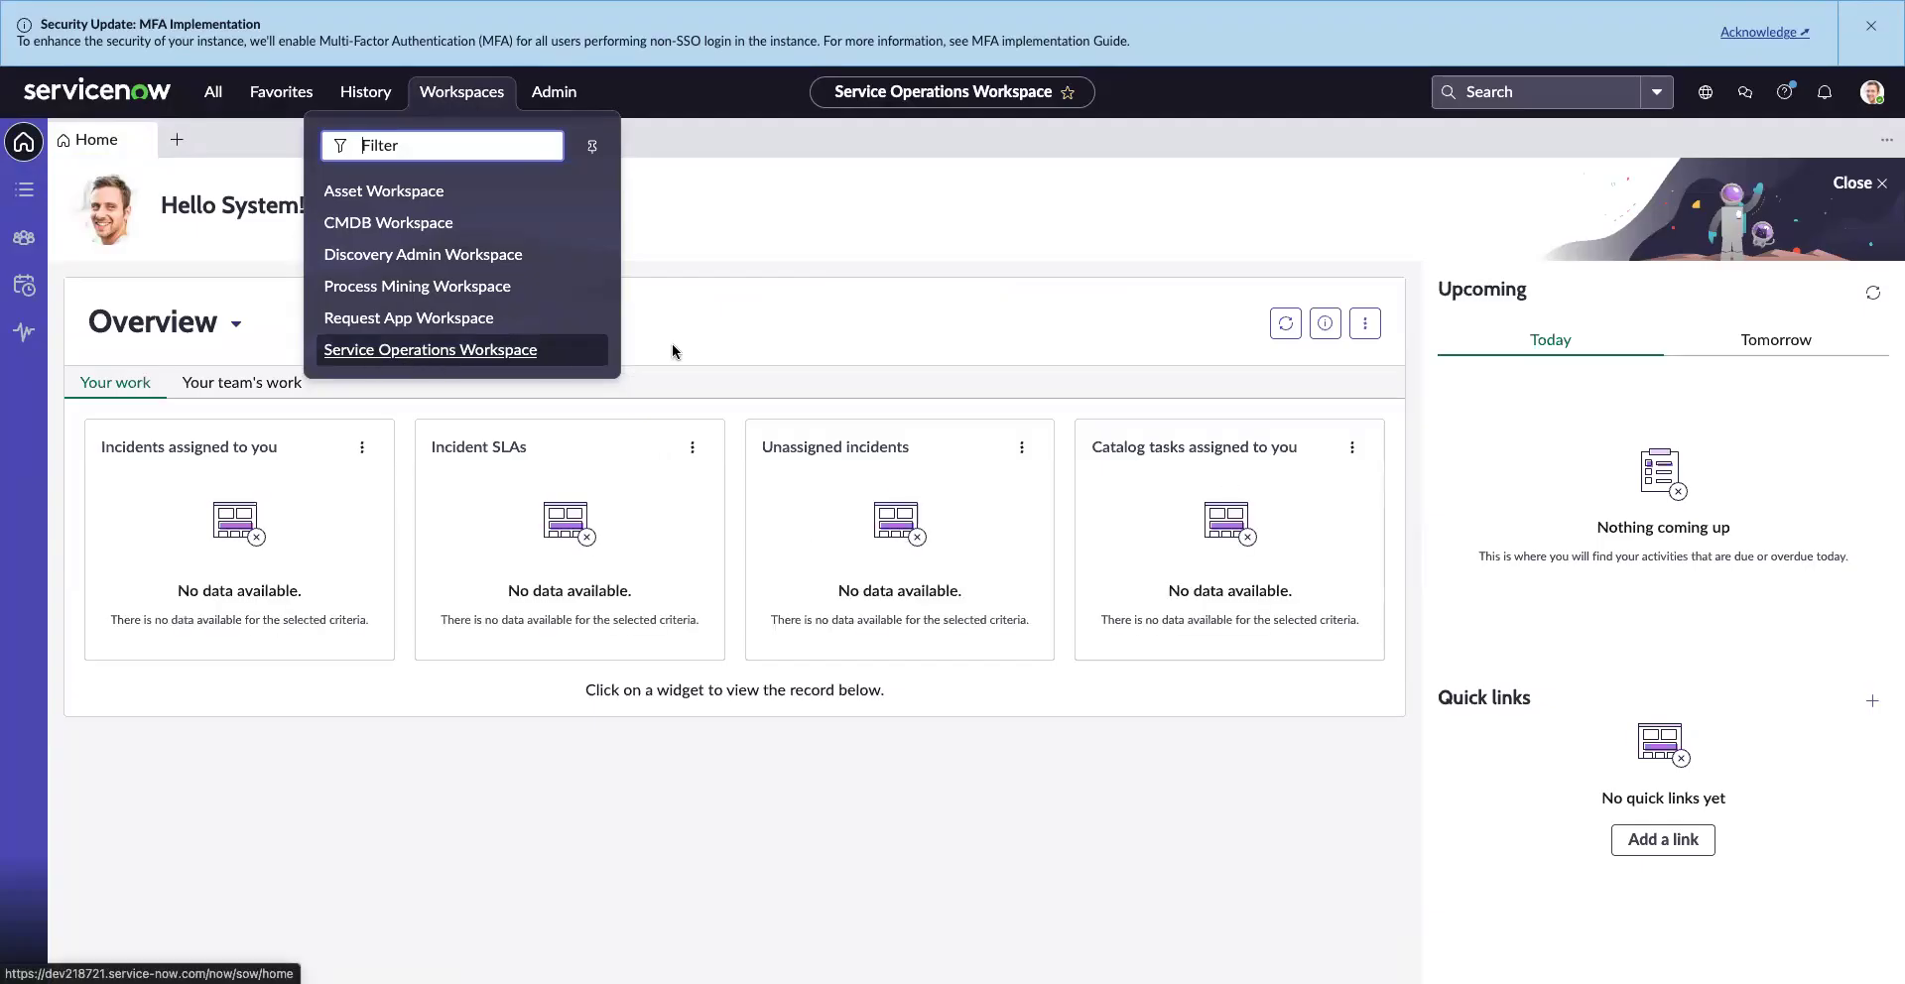
{"action": "left_click", "coordinate": [705, 320]}
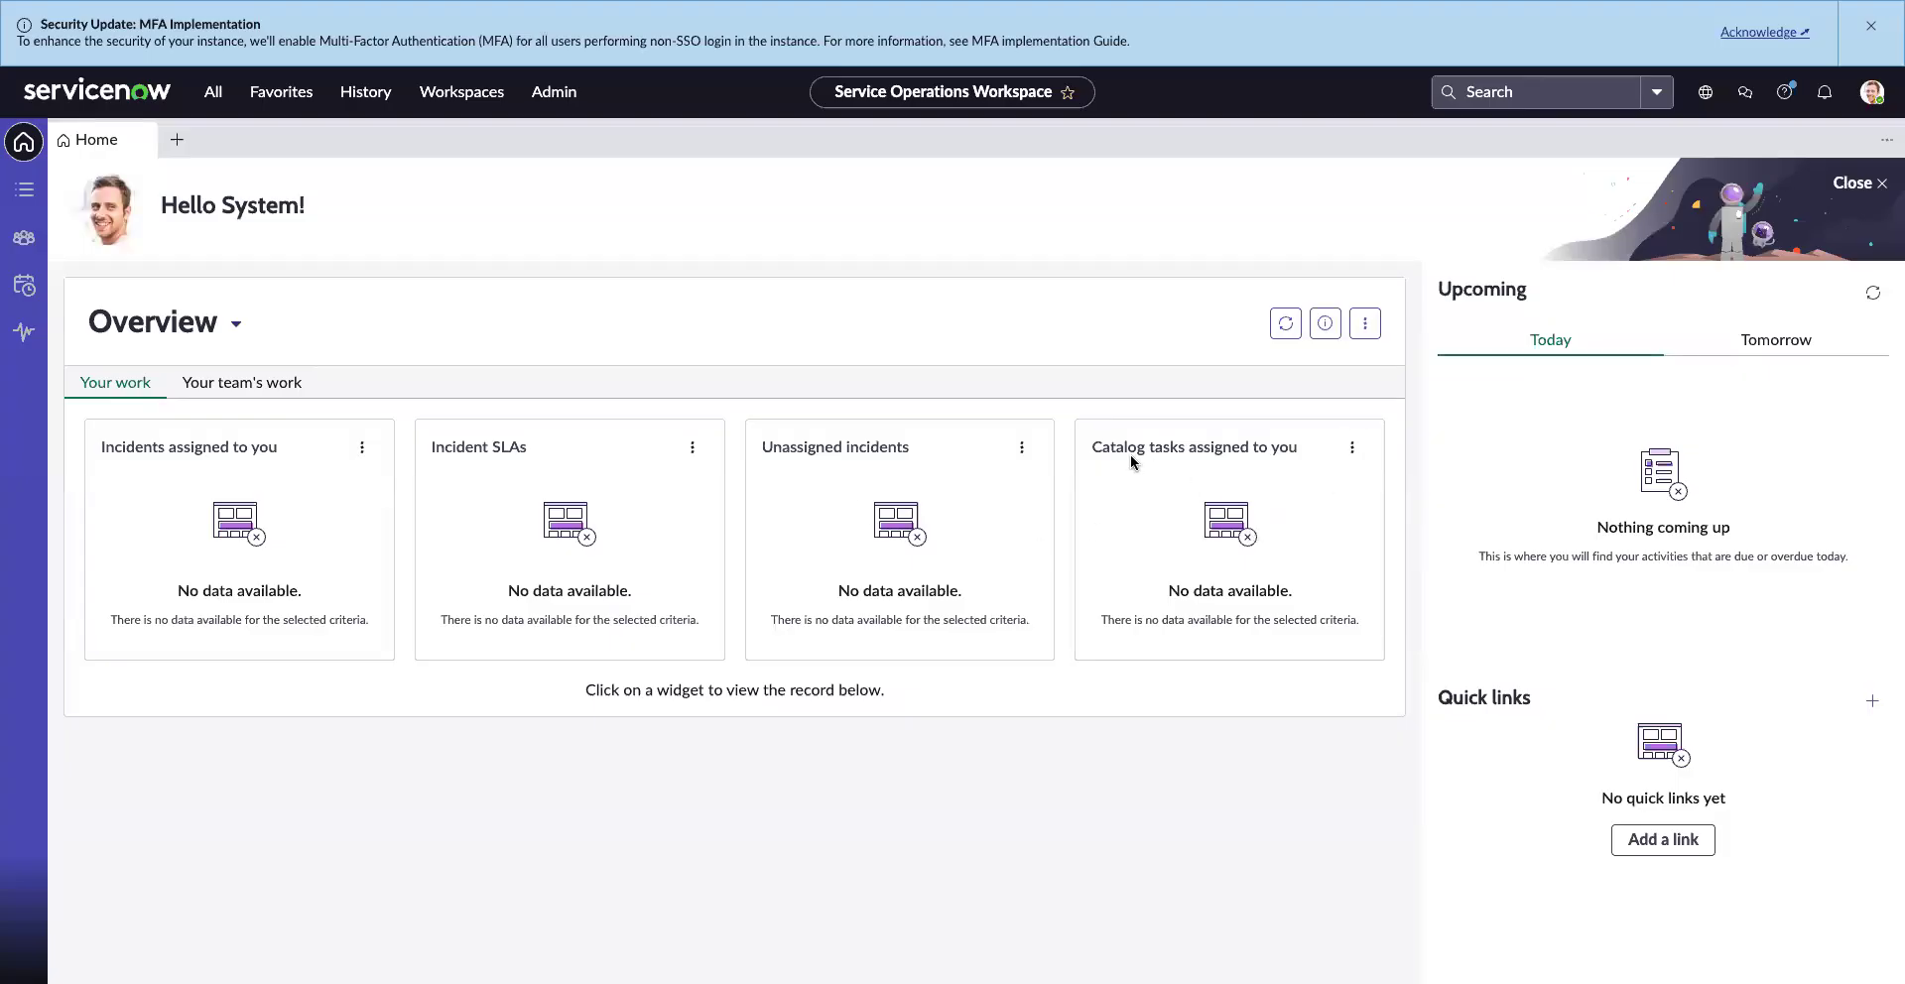
Review the workspace's catalog tasks widget and the upcoming activities for Today and Tomorrow.
{"action": "left_click_drag", "start_coordinate": [1091, 447], "coordinate": [1143, 447]}
{"action": "left_click", "coordinate": [1122, 500]}
{"action": "left_click_drag", "start_coordinate": [1092, 449], "coordinate": [1155, 449]}
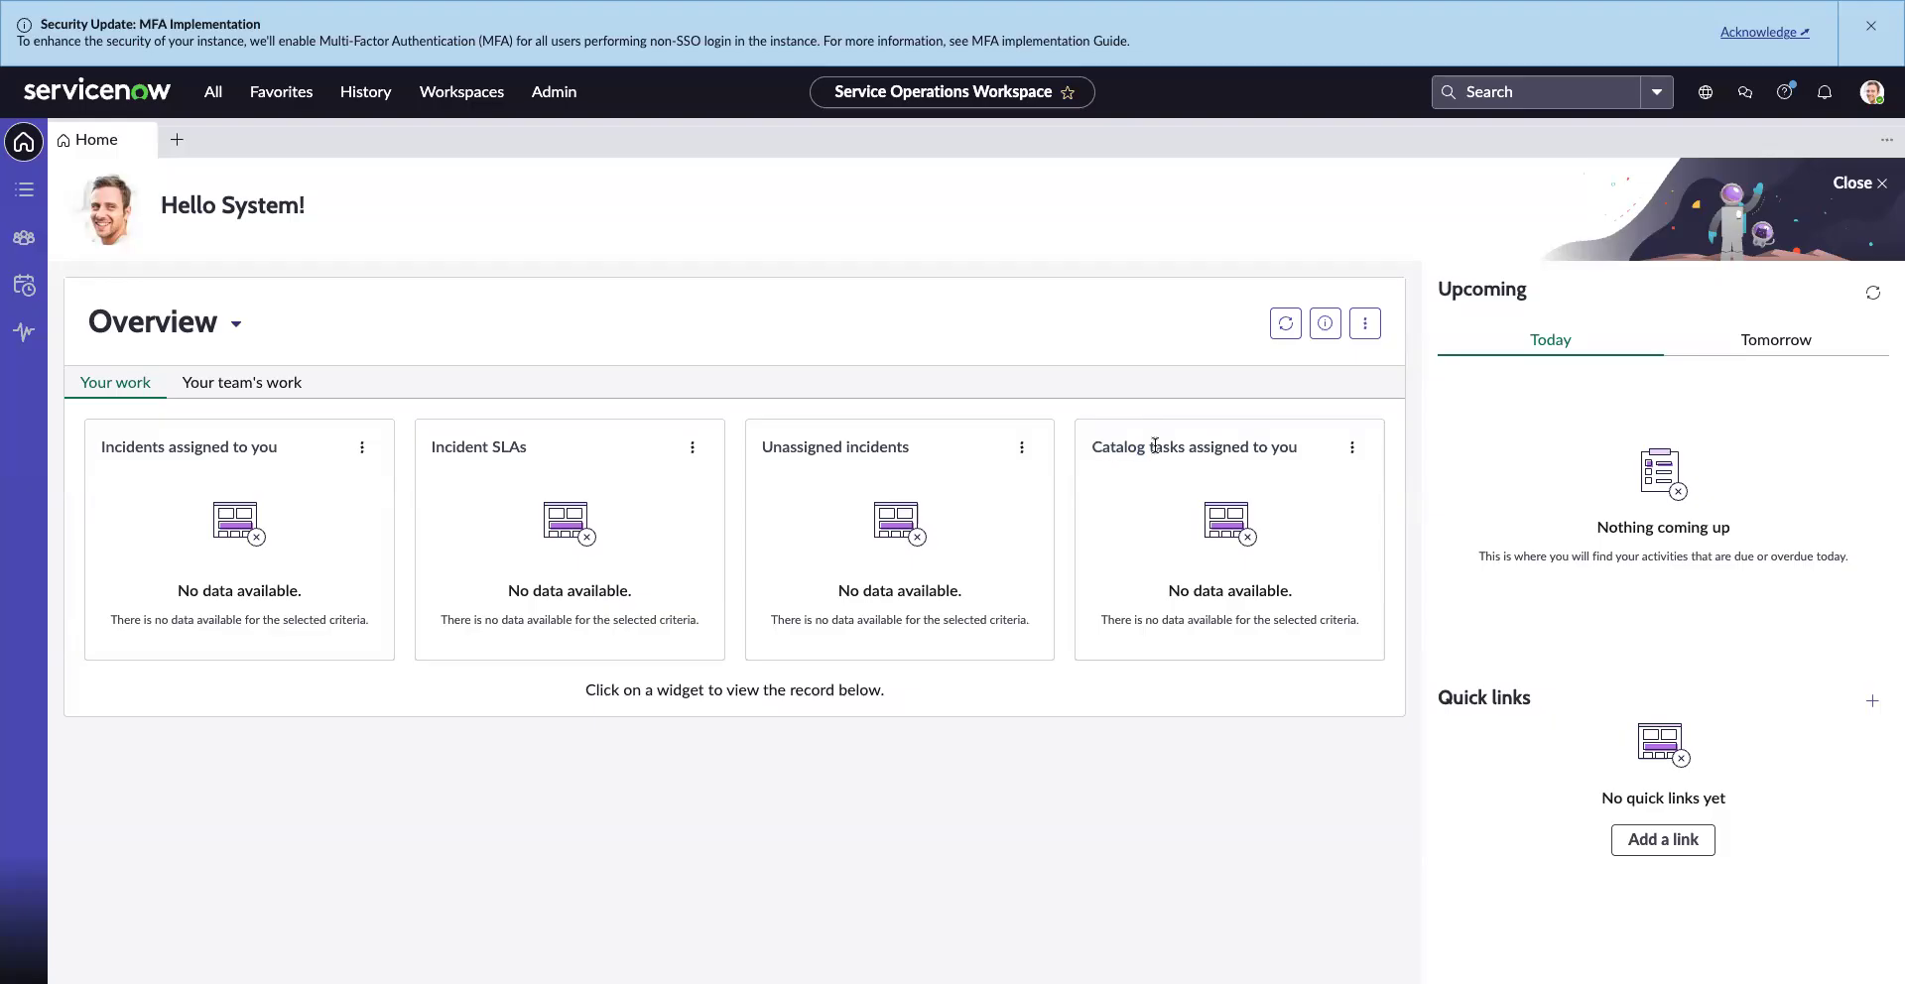
{"action": "left_click", "coordinate": [1138, 545]}
{"action": "left_click", "coordinate": [1789, 340]}
{"action": "left_click", "coordinate": [1528, 341]}
Open the workspace's default lists and view the catalog tasks assigned to you and the open incidents.
{"action": "left_click", "coordinate": [16, 195]}
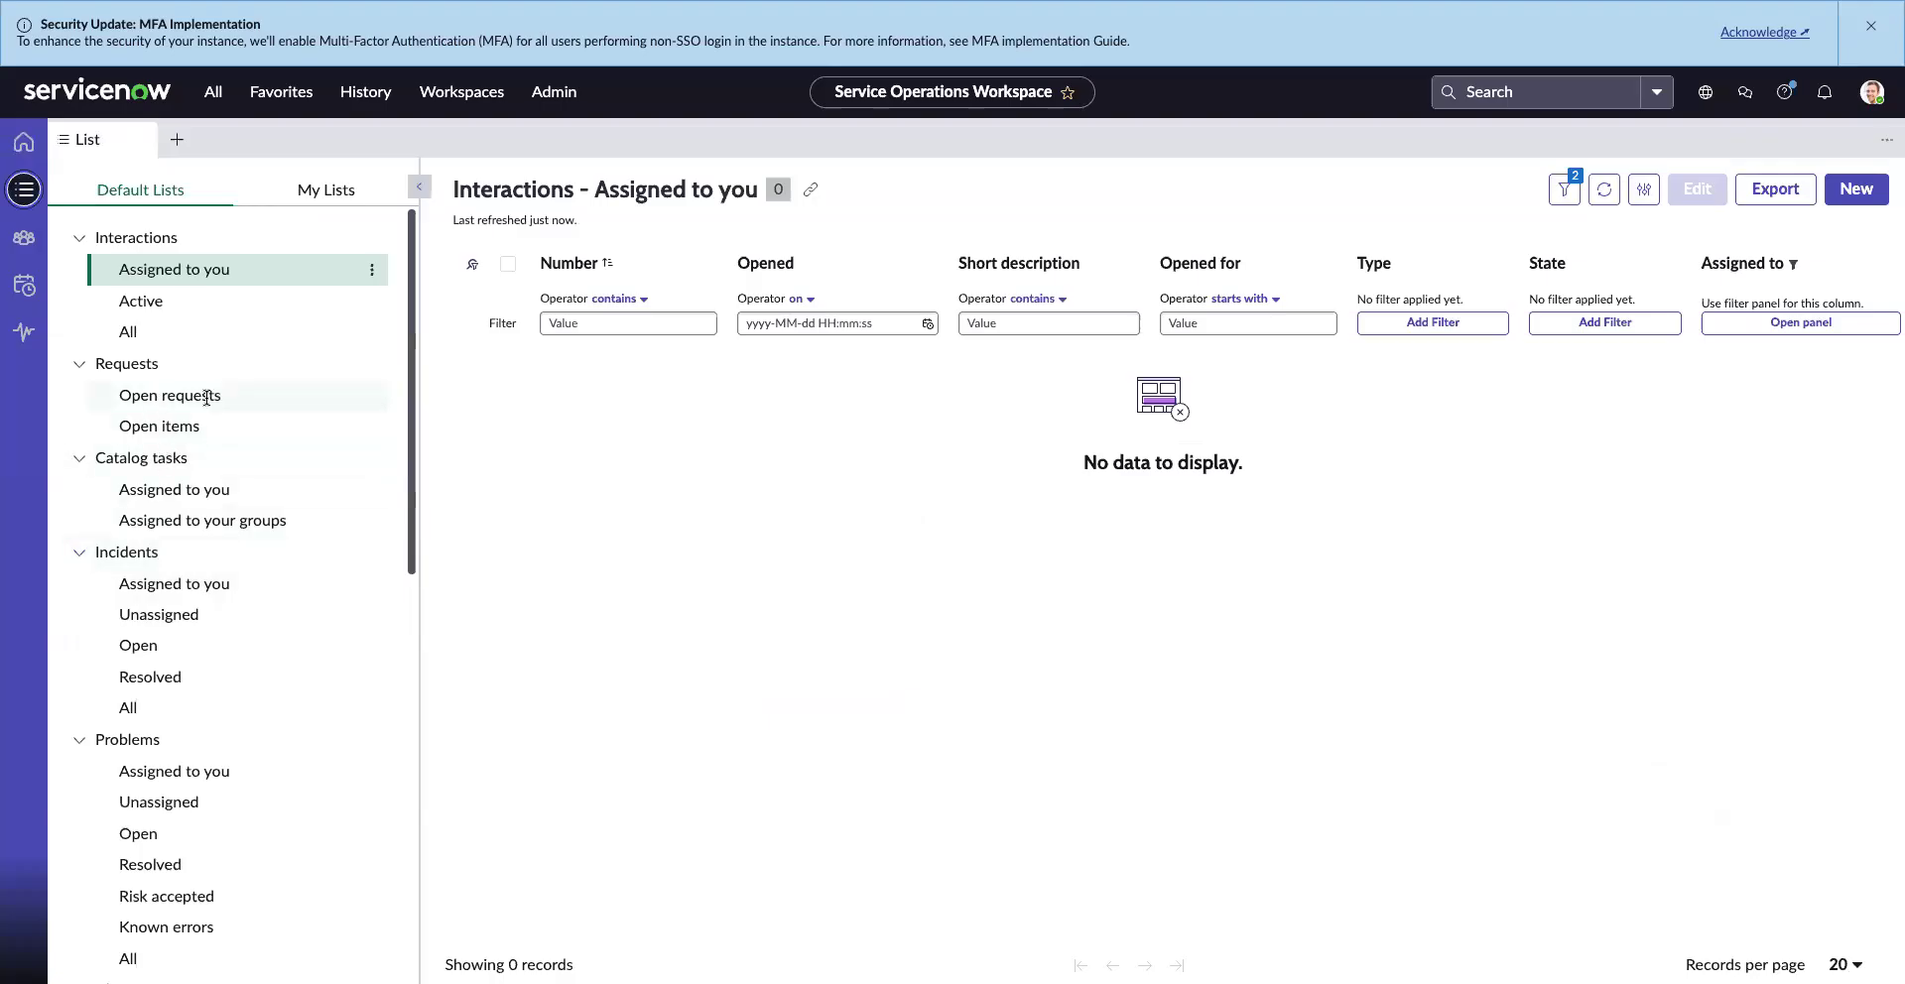
{"action": "left_click", "coordinate": [193, 490]}
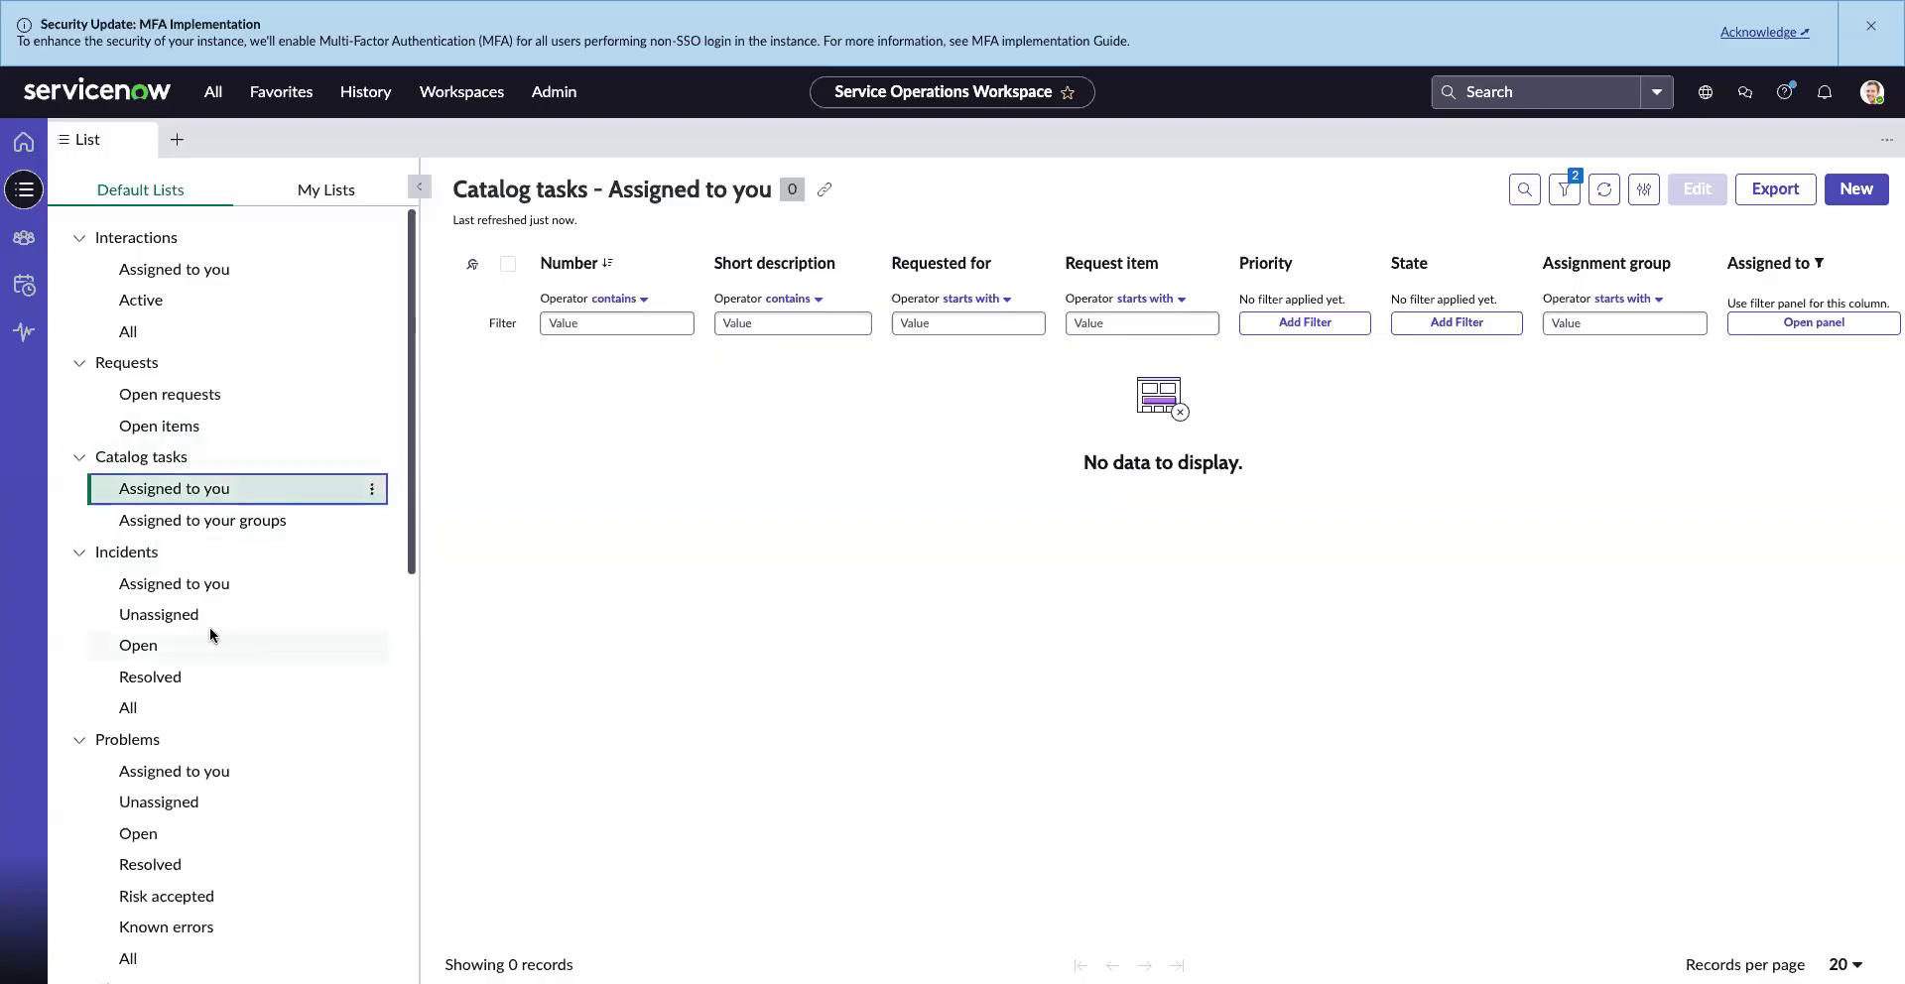
{"action": "left_click", "coordinate": [189, 646]}
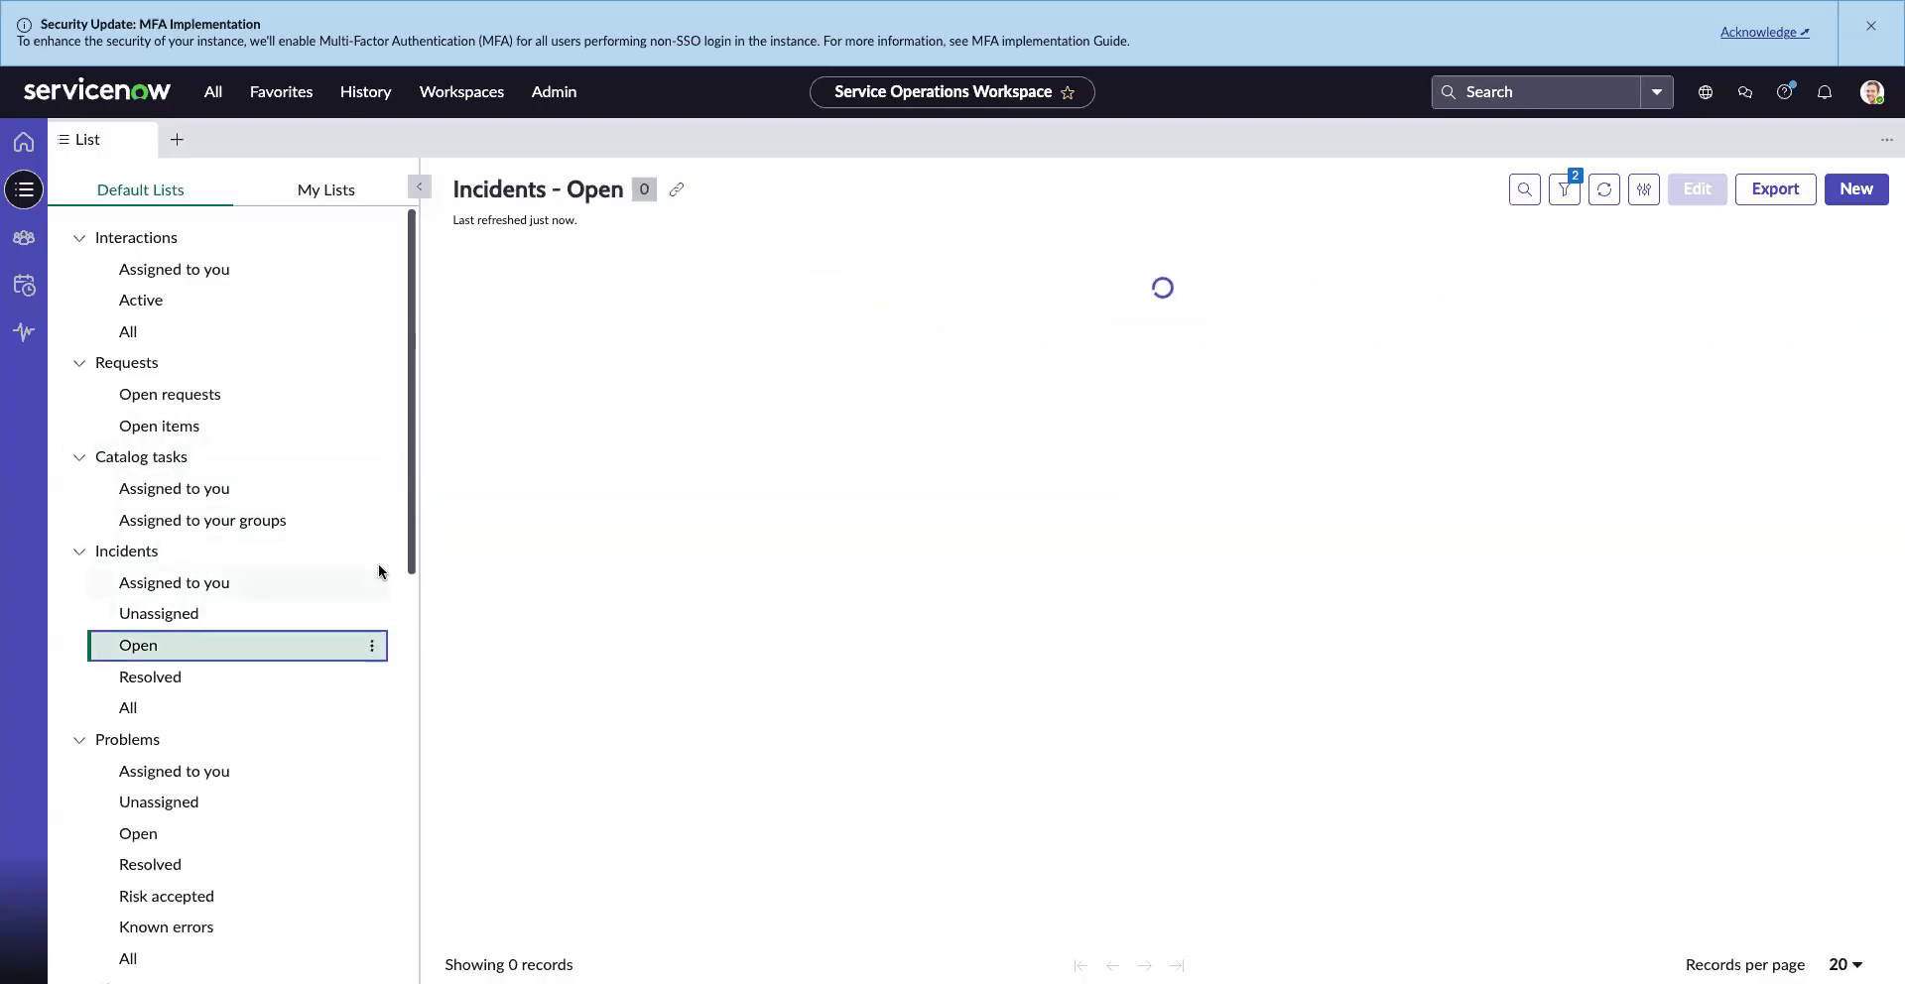
{"action": "scroll", "coordinate": [378, 566], "scroll_direction": "down", "scroll_amount": 1}
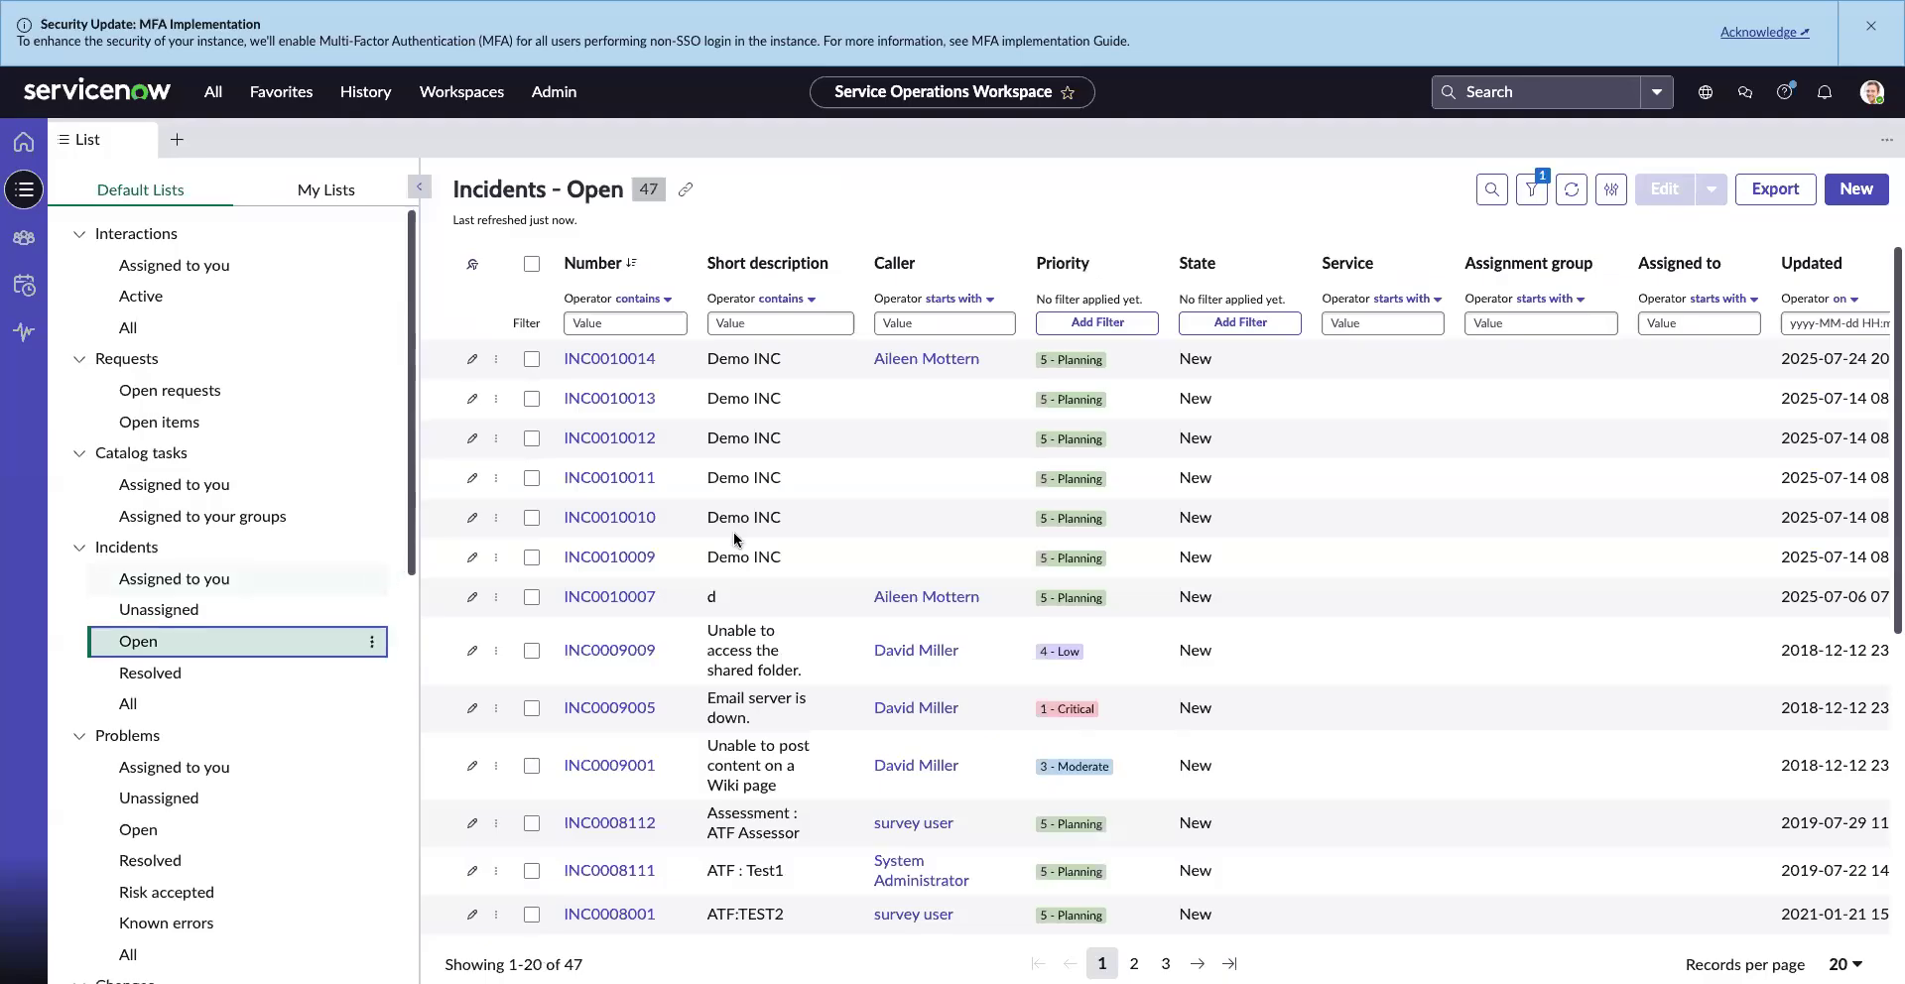
{"action": "scroll", "coordinate": [738, 563], "scroll_direction": "down", "scroll_amount": 1}
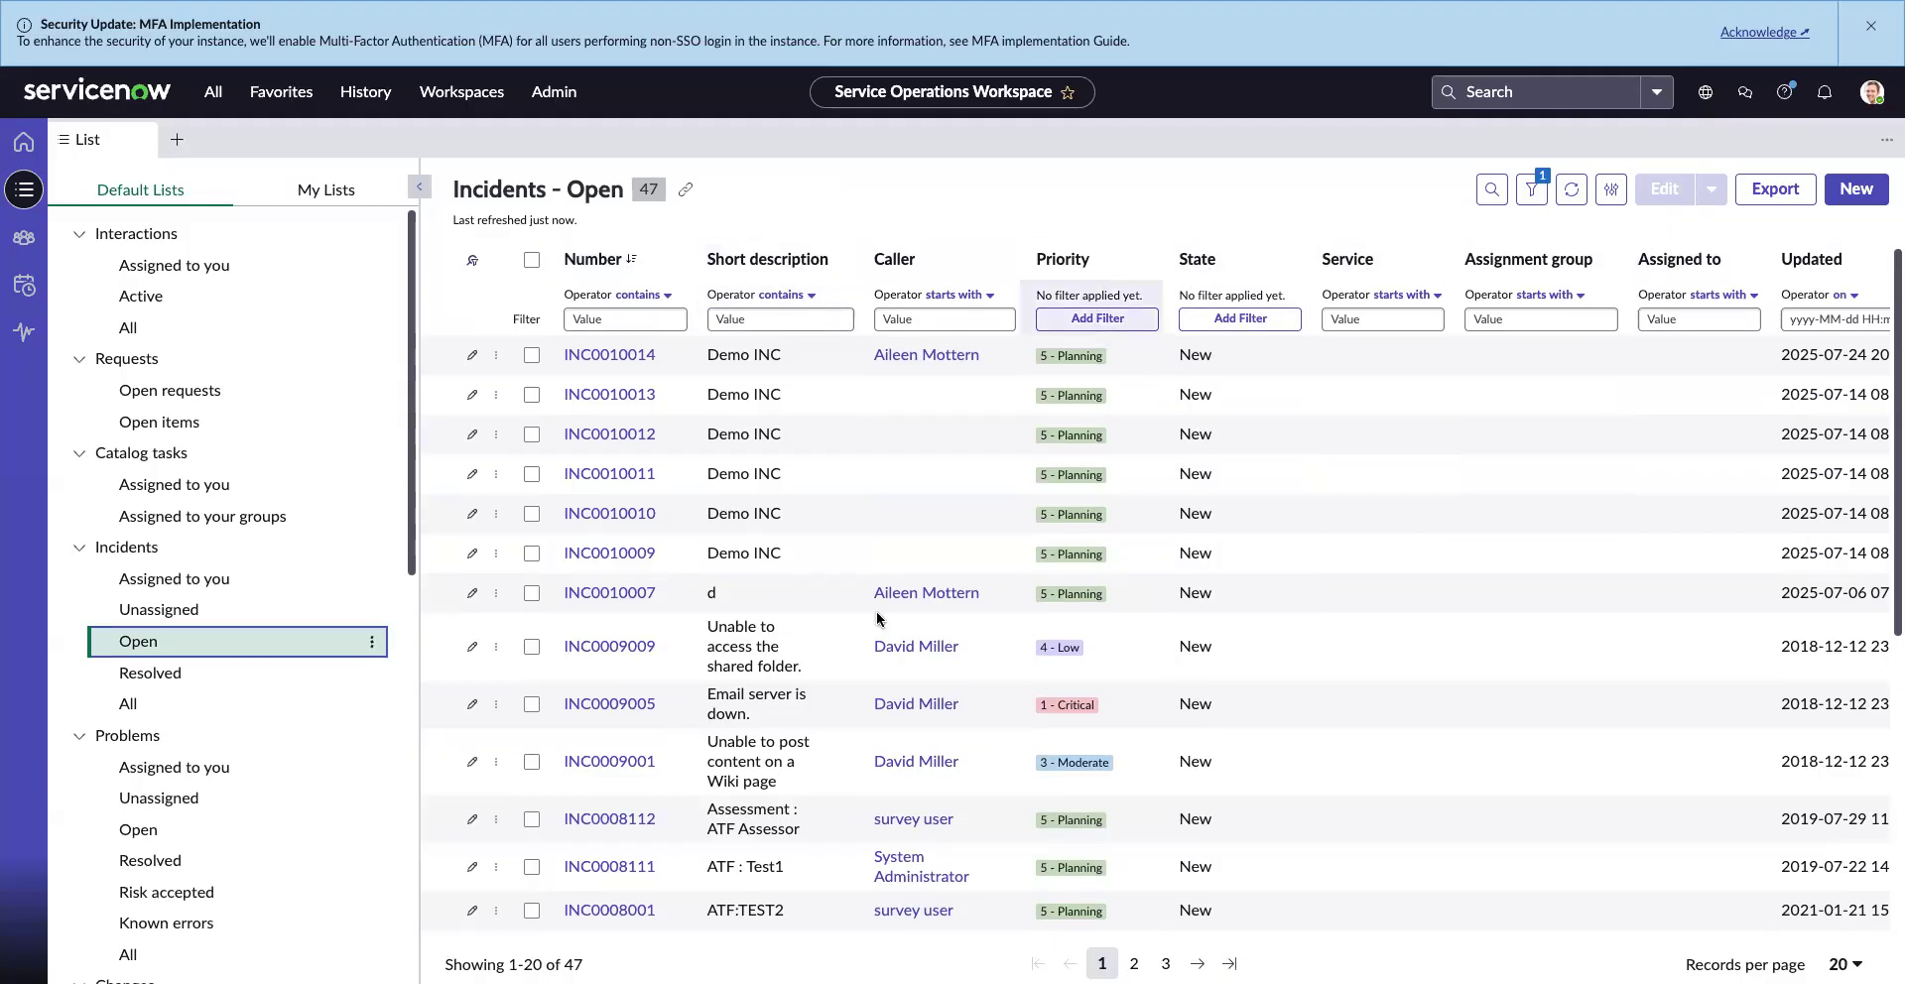
Open the list of open problems and browse the remaining default lists down to the Knowledge section.
{"action": "scroll", "coordinate": [289, 631], "scroll_direction": "down", "scroll_amount": 2}
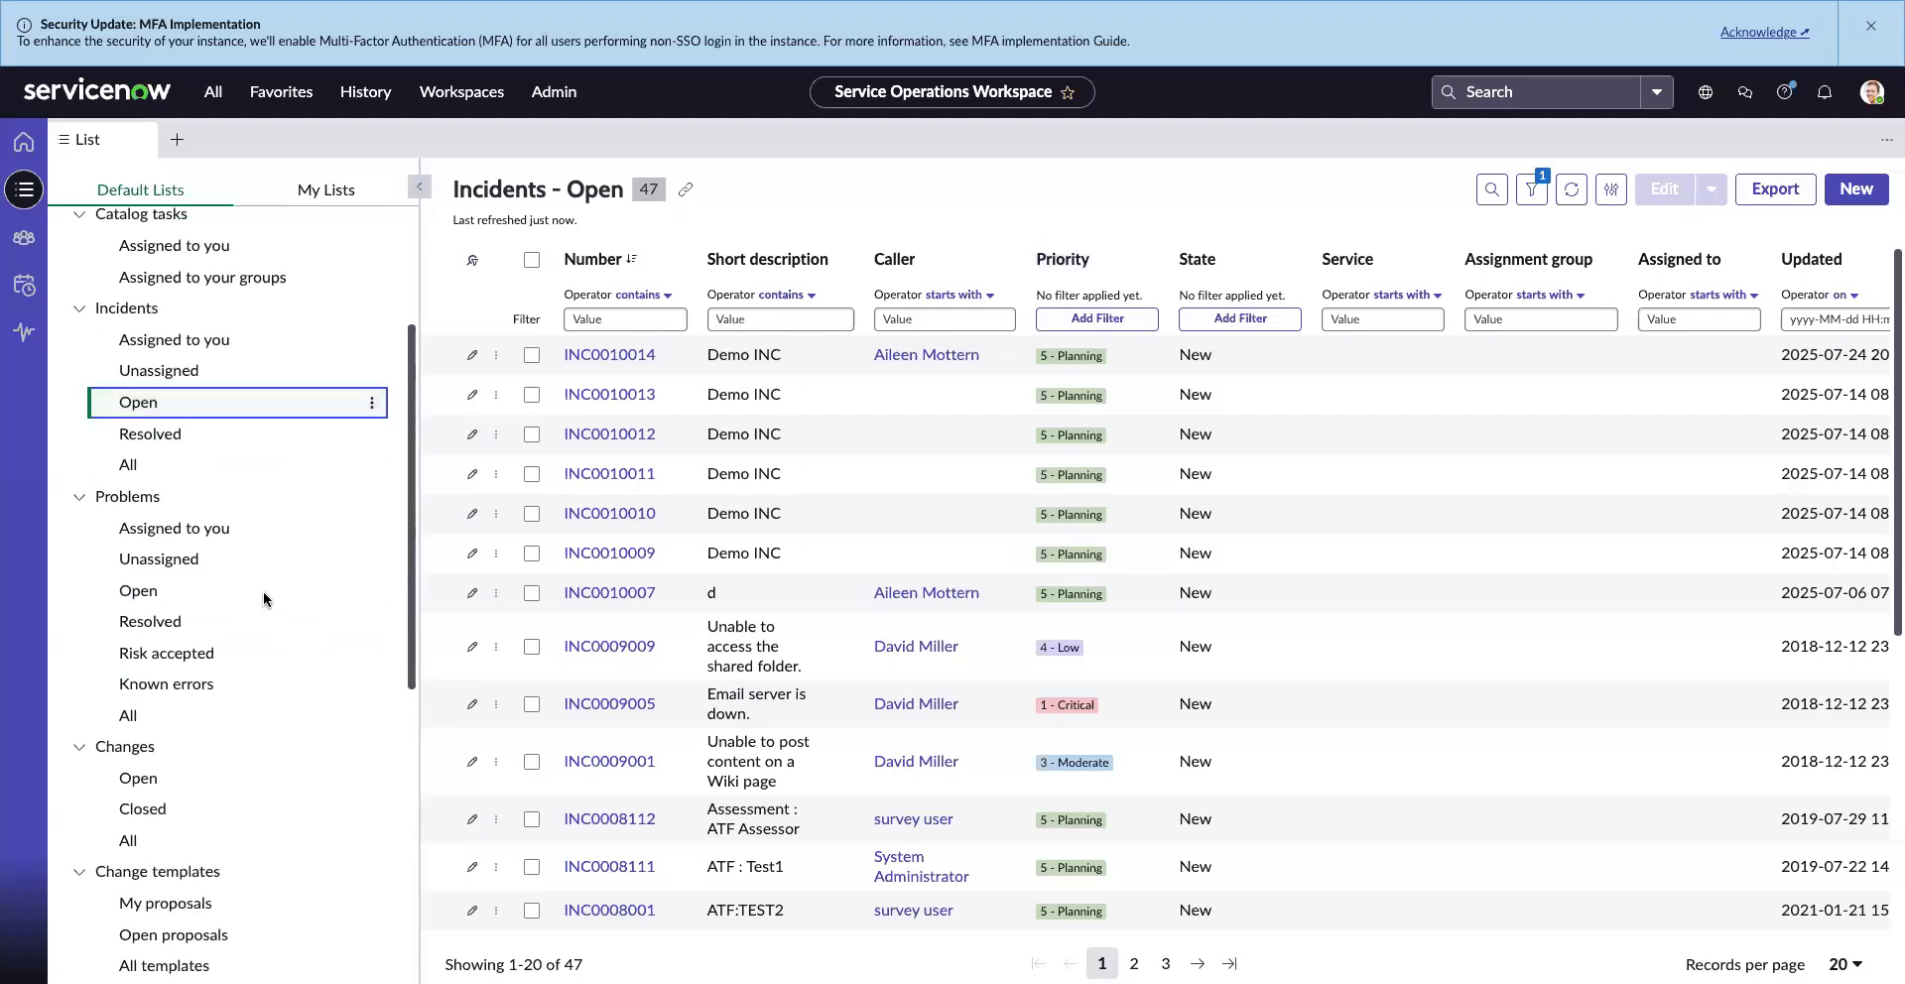
{"action": "left_click", "coordinate": [210, 593]}
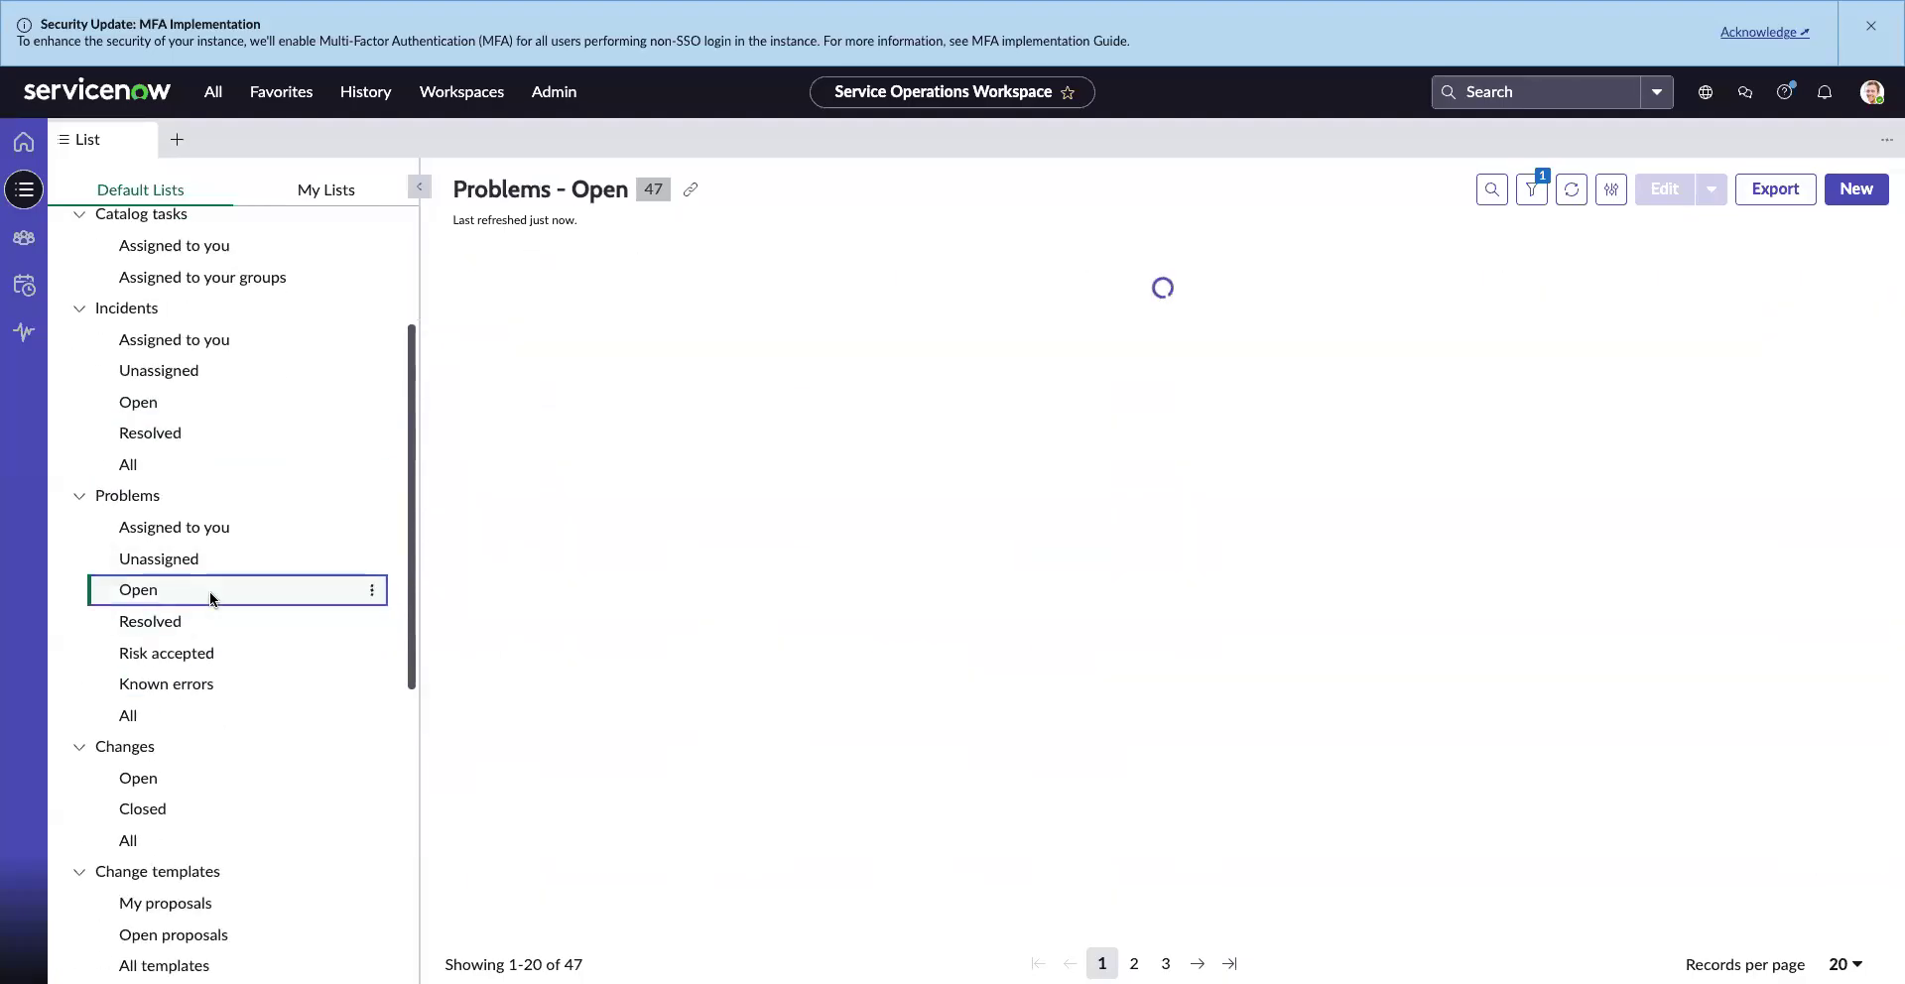
{"action": "scroll", "coordinate": [223, 656], "scroll_direction": "down", "scroll_amount": 3}
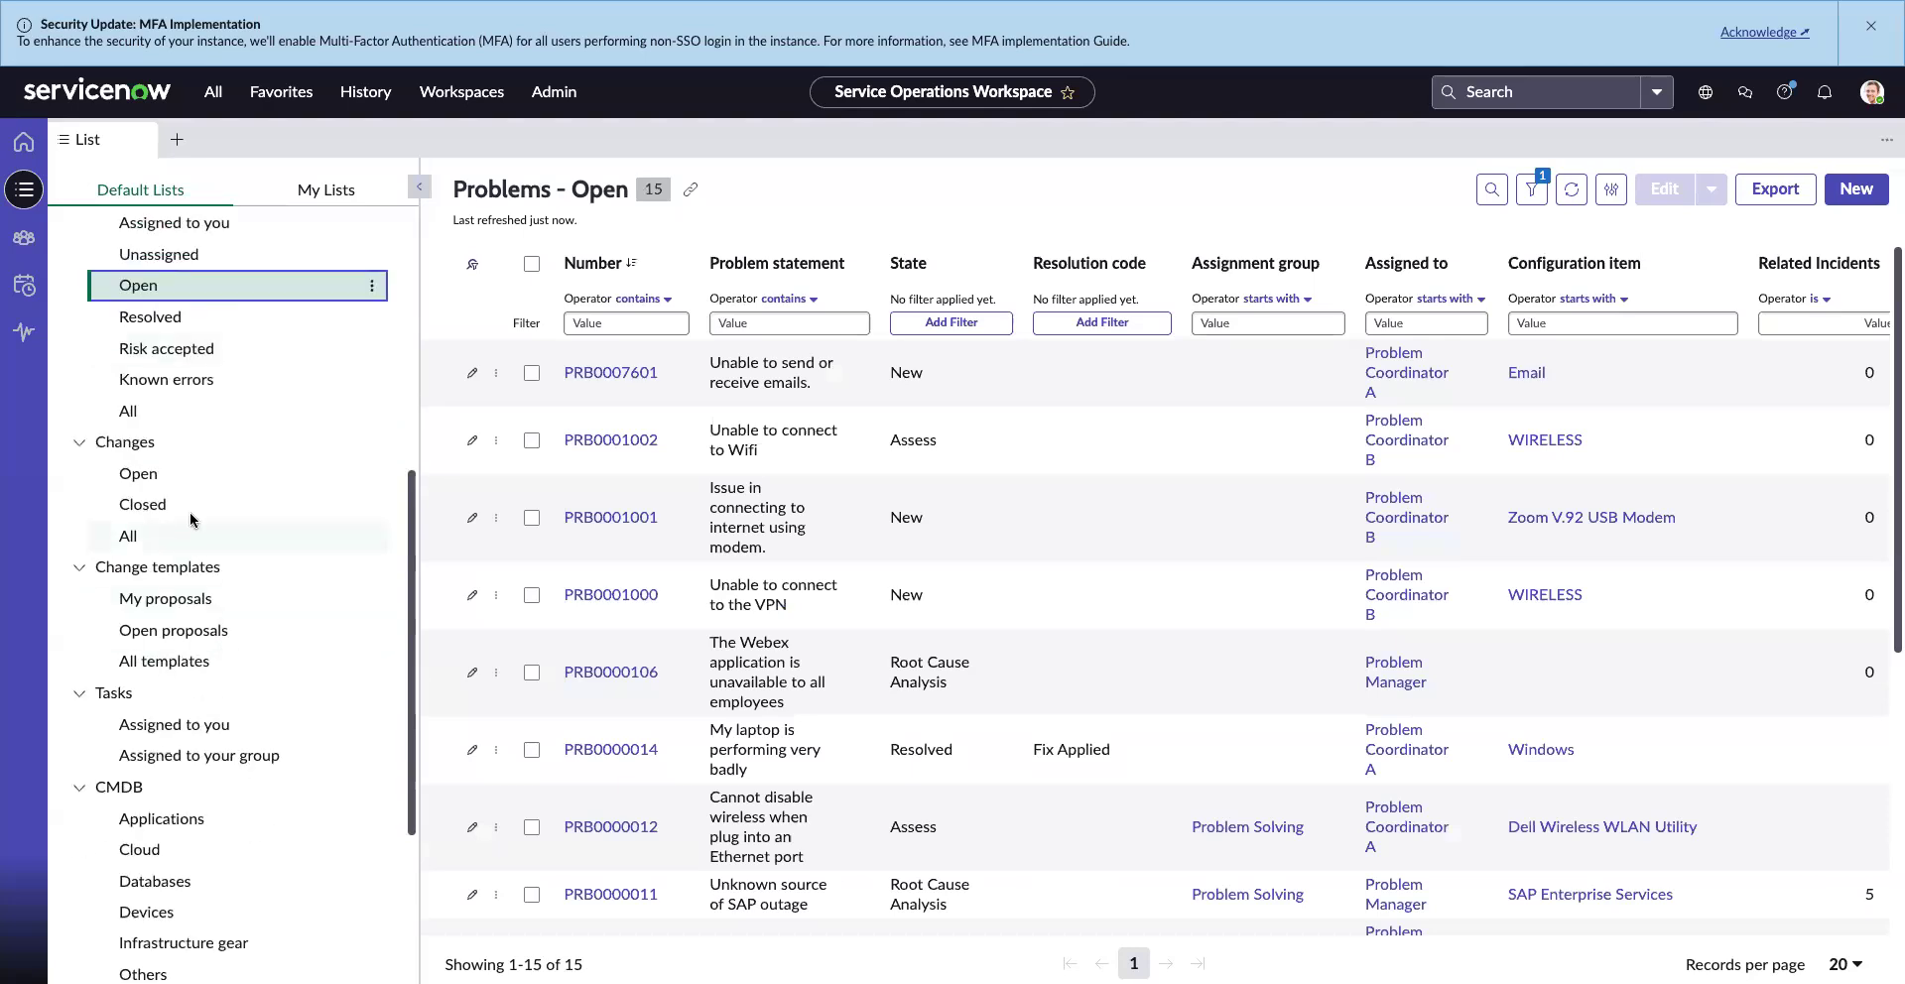
{"action": "scroll", "coordinate": [220, 657], "scroll_direction": "down", "scroll_amount": 3}
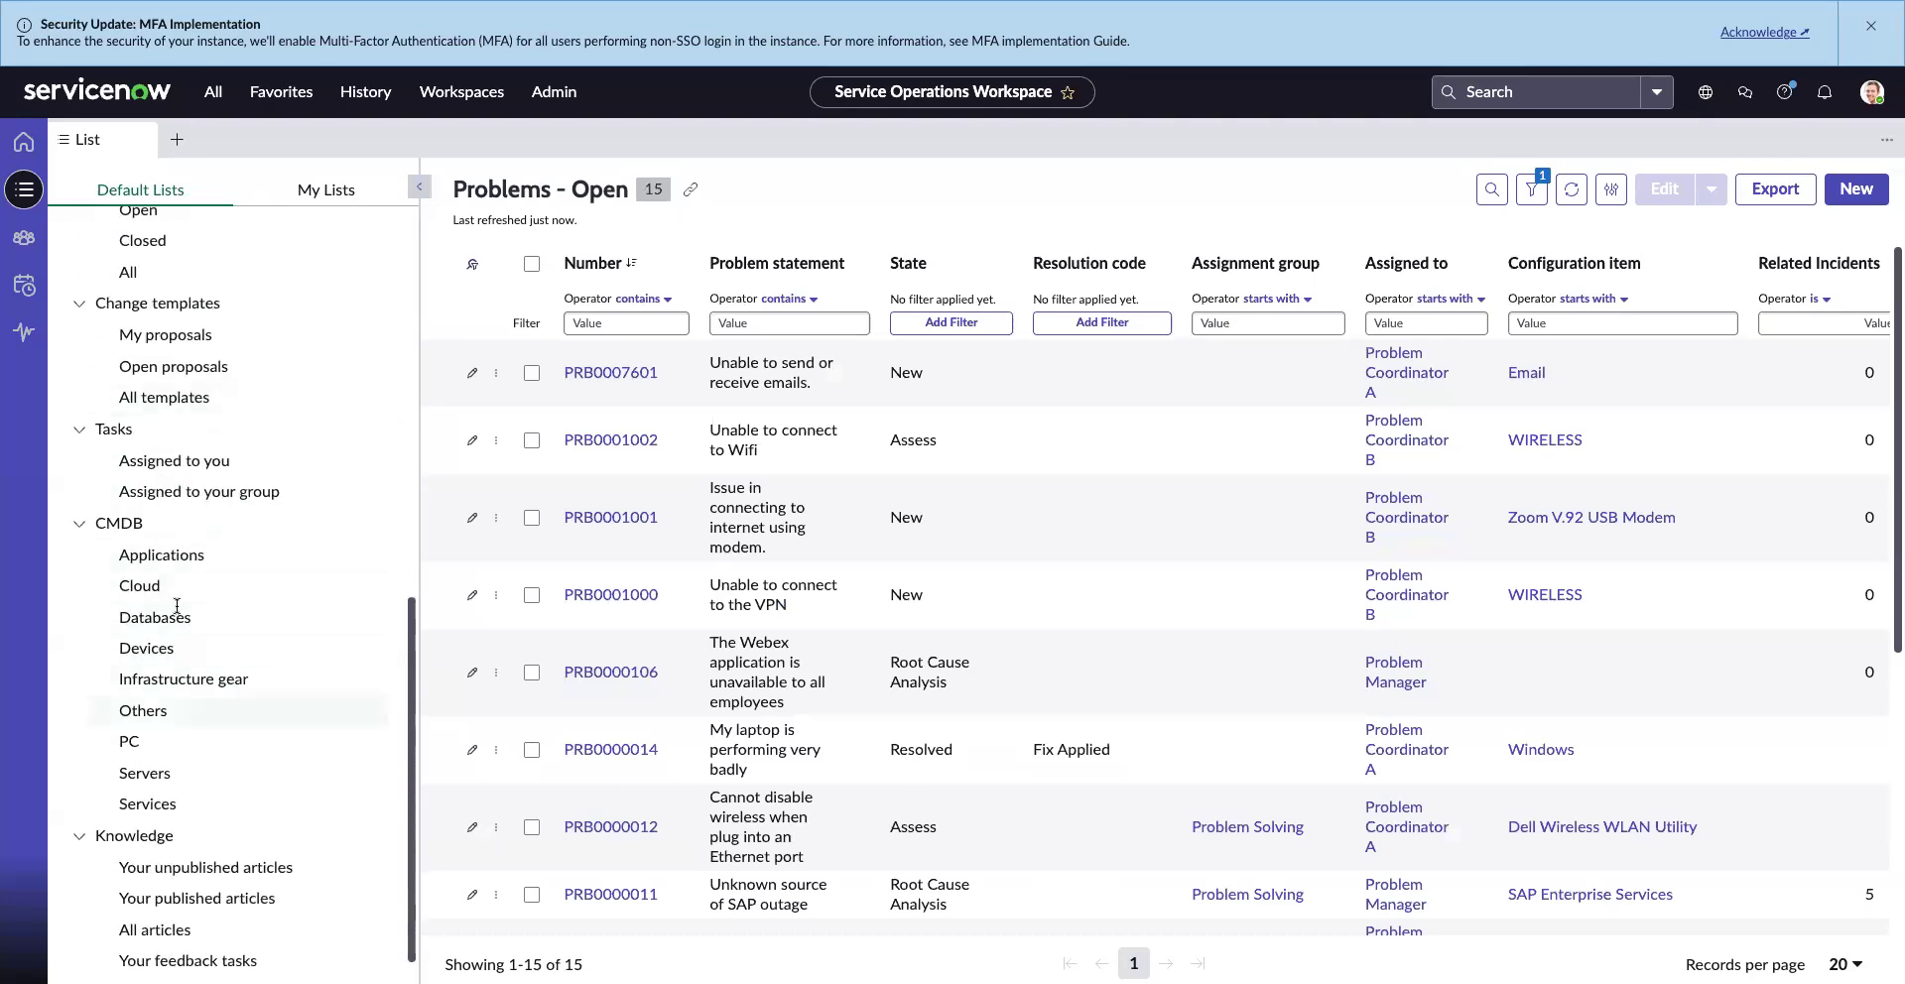
{"action": "scroll", "coordinate": [254, 670], "scroll_direction": "down", "scroll_amount": 1}
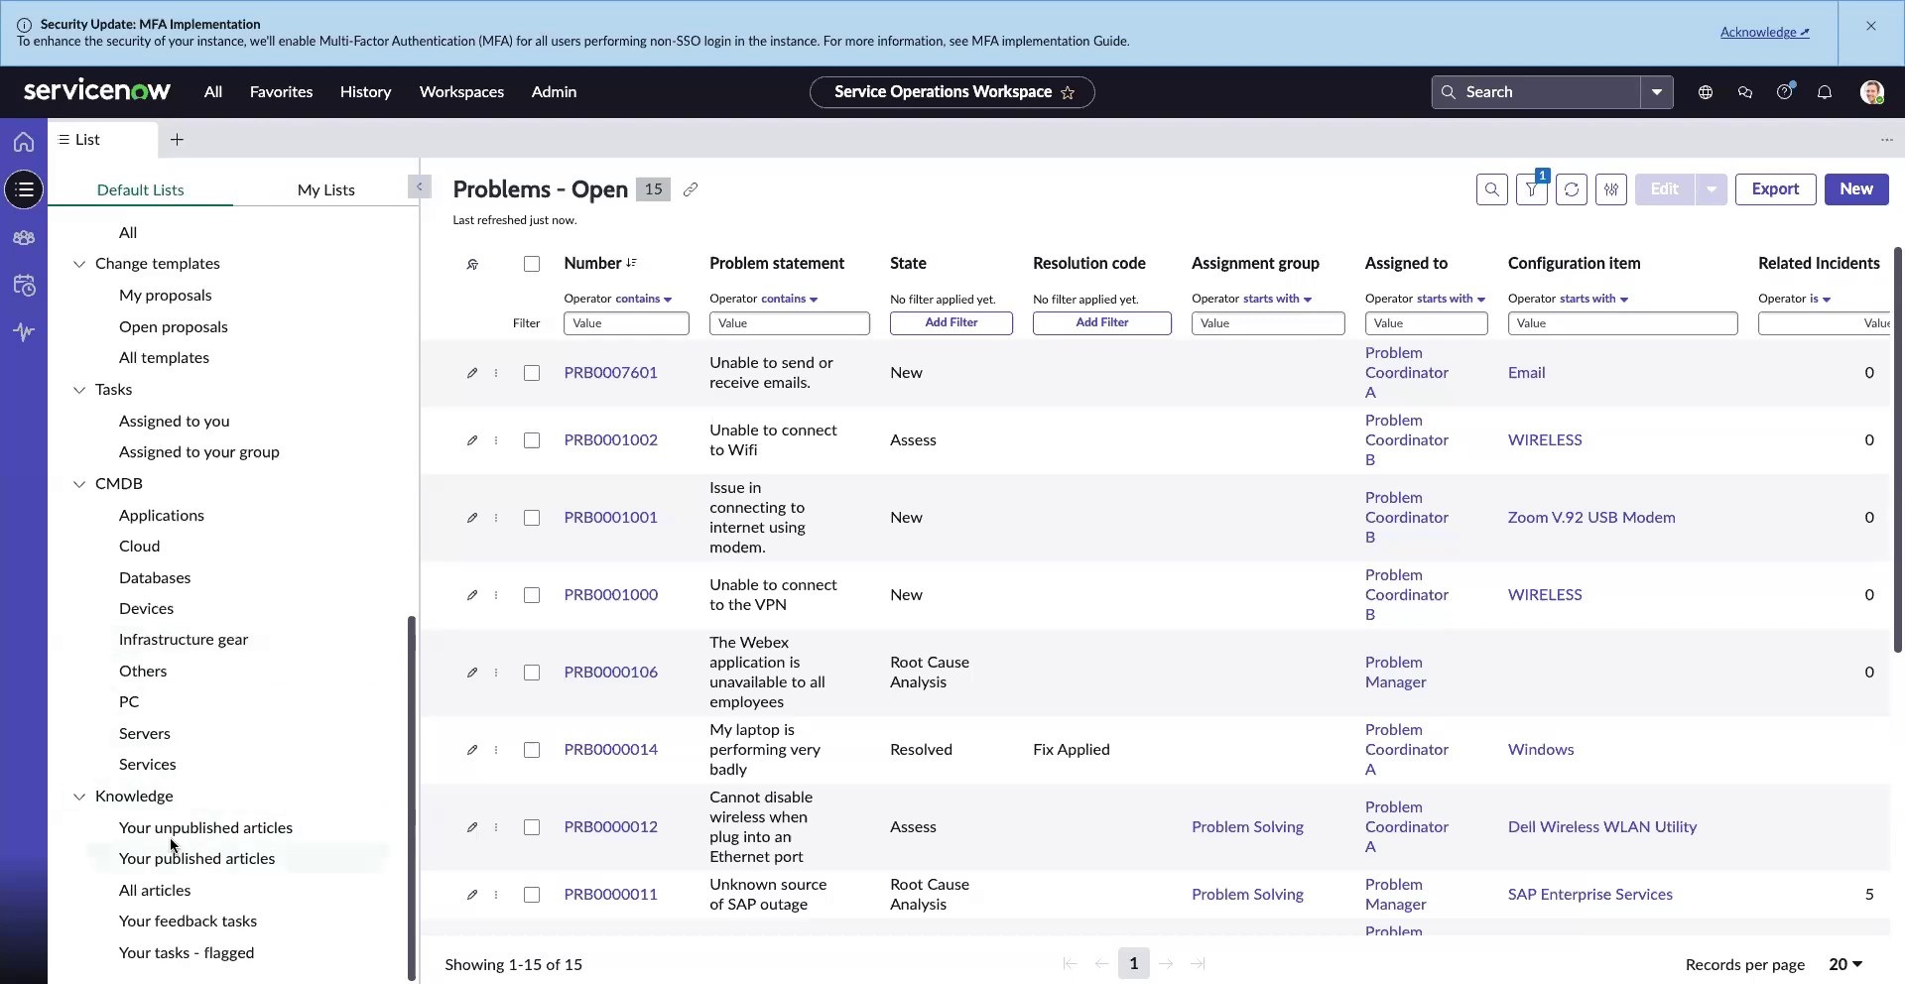
Open the list of your published knowledge articles and look through its entries.
{"action": "left_click", "coordinate": [196, 860]}
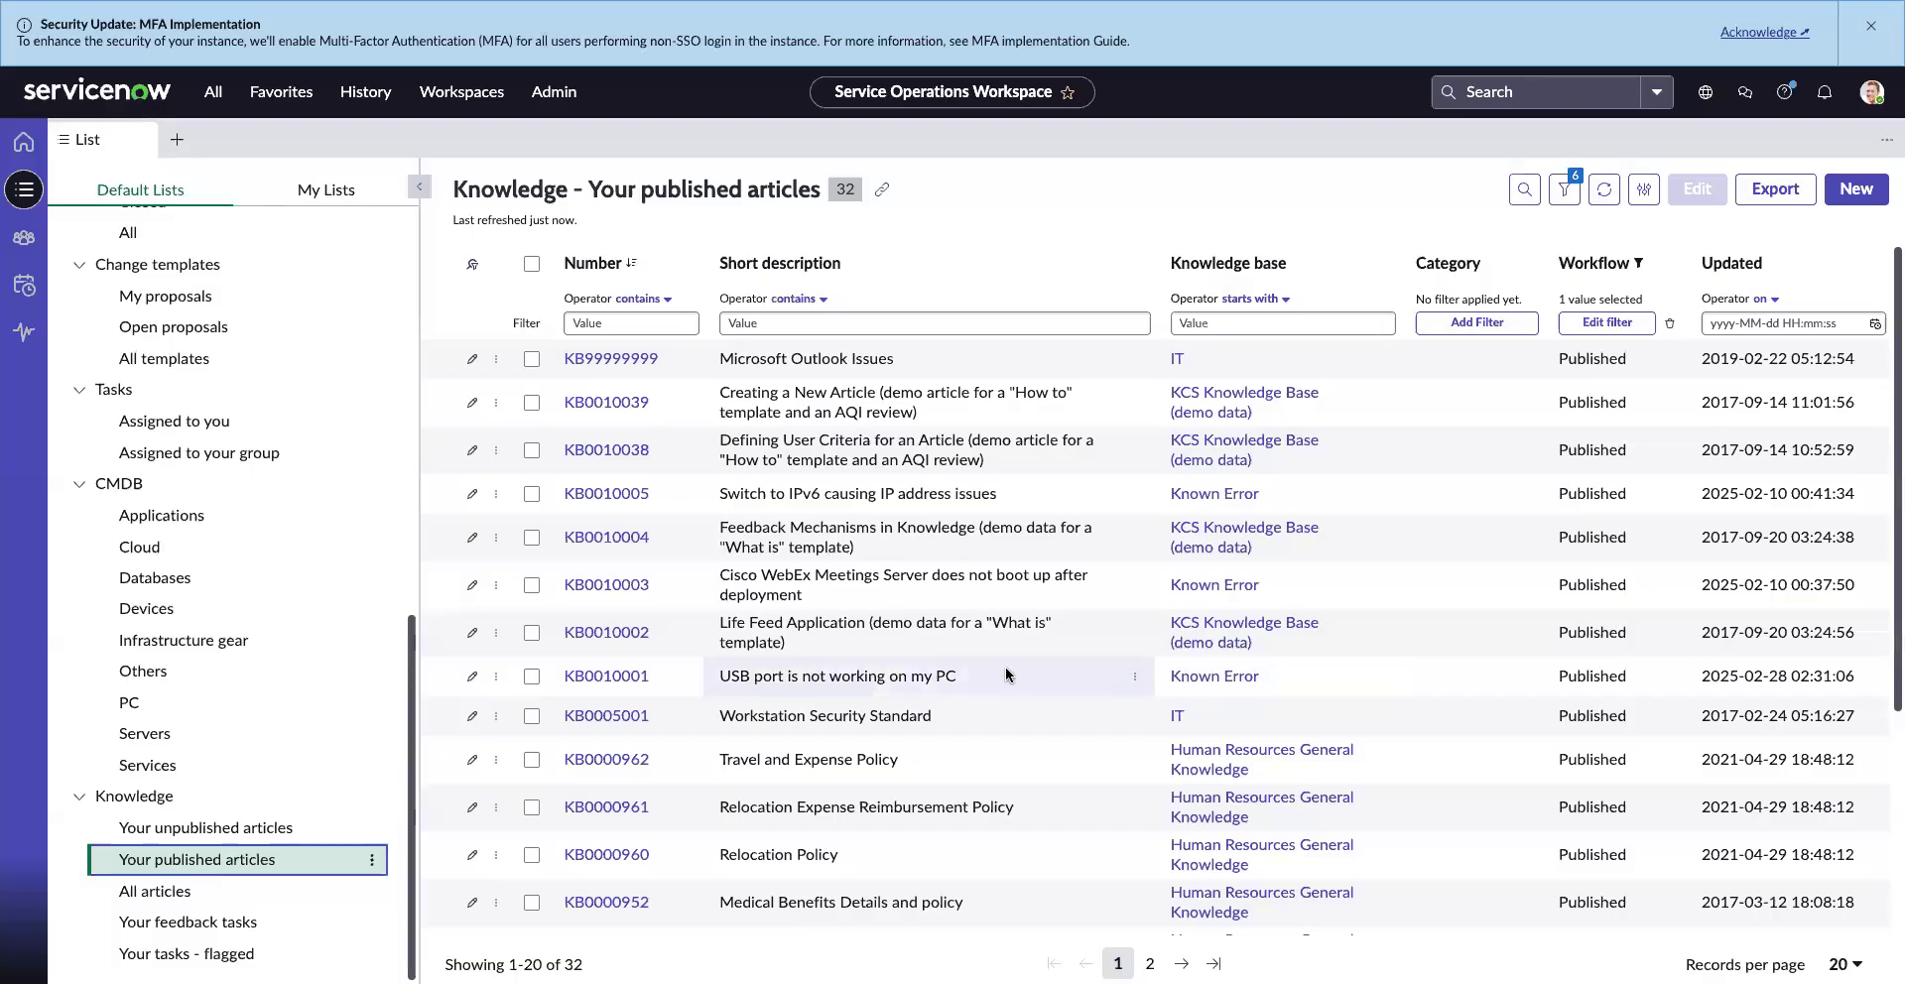
{"action": "scroll", "coordinate": [1005, 671], "scroll_direction": "down", "scroll_amount": 1}
{"action": "scroll", "coordinate": [1004, 675], "scroll_direction": "down", "scroll_amount": 1}
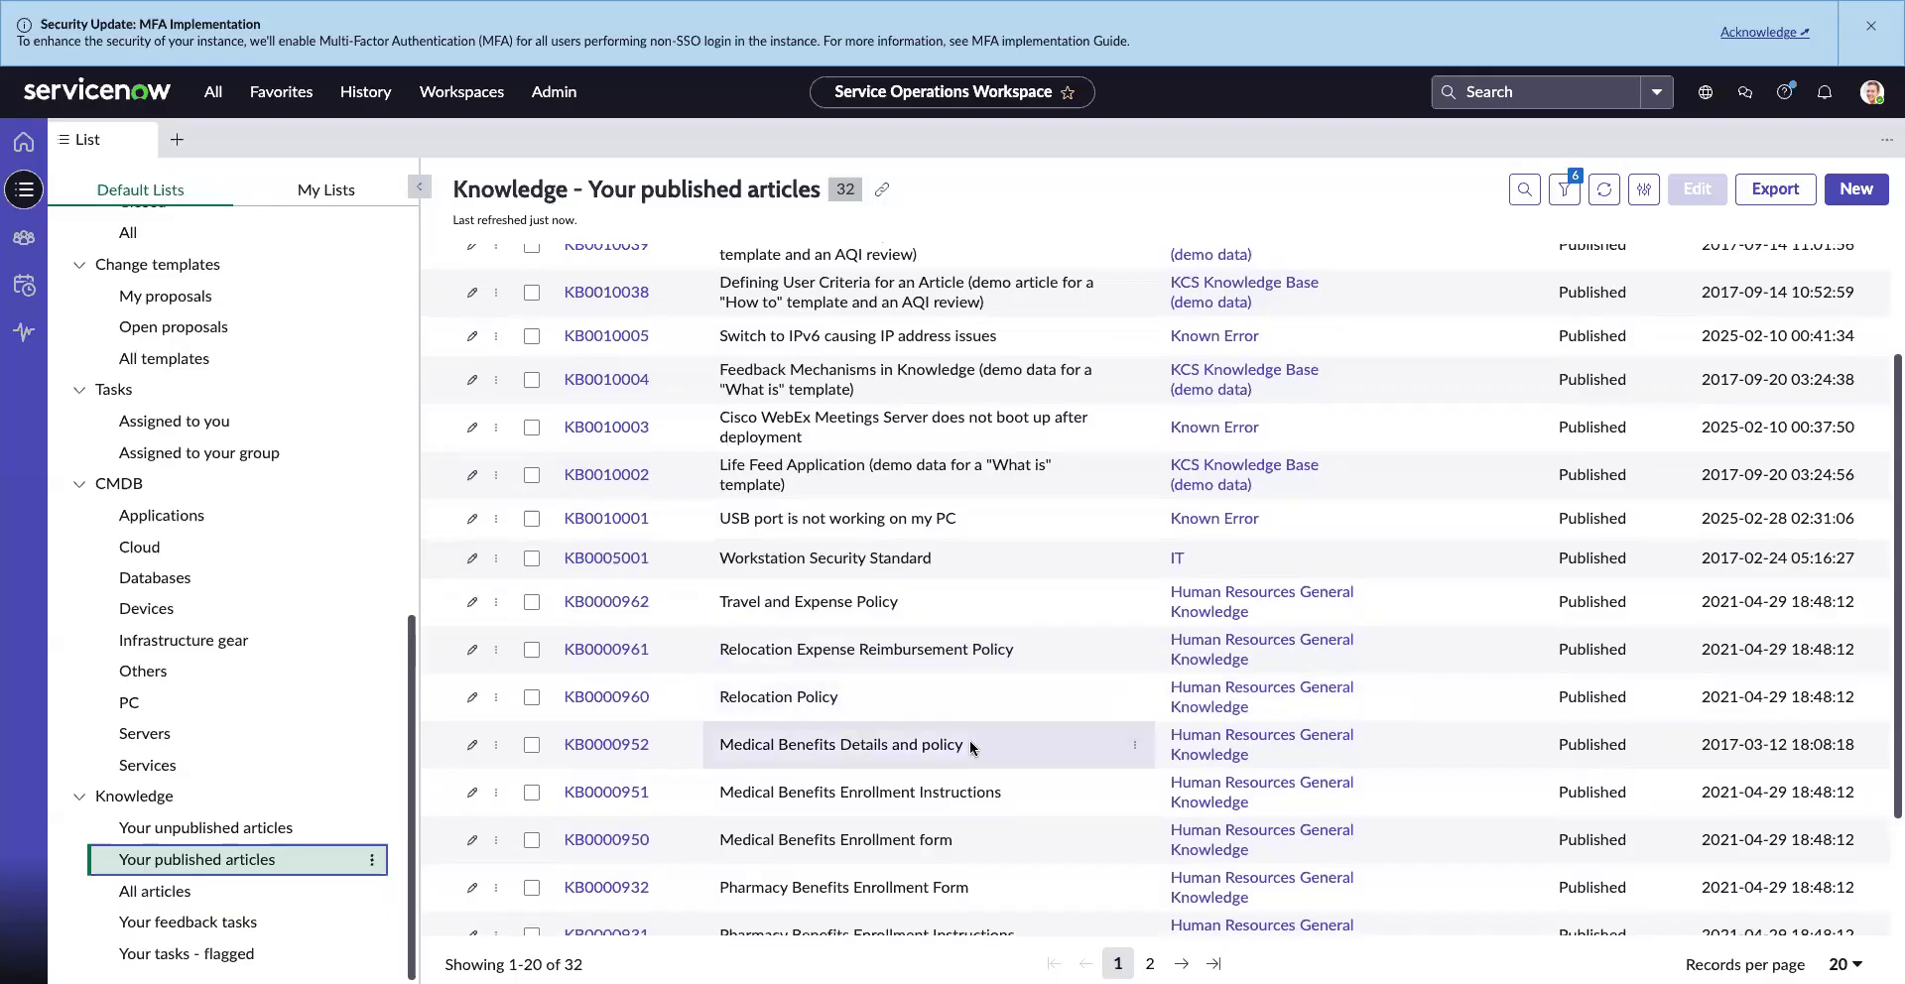
{"action": "scroll", "coordinate": [972, 740], "scroll_direction": "down", "scroll_amount": 3}
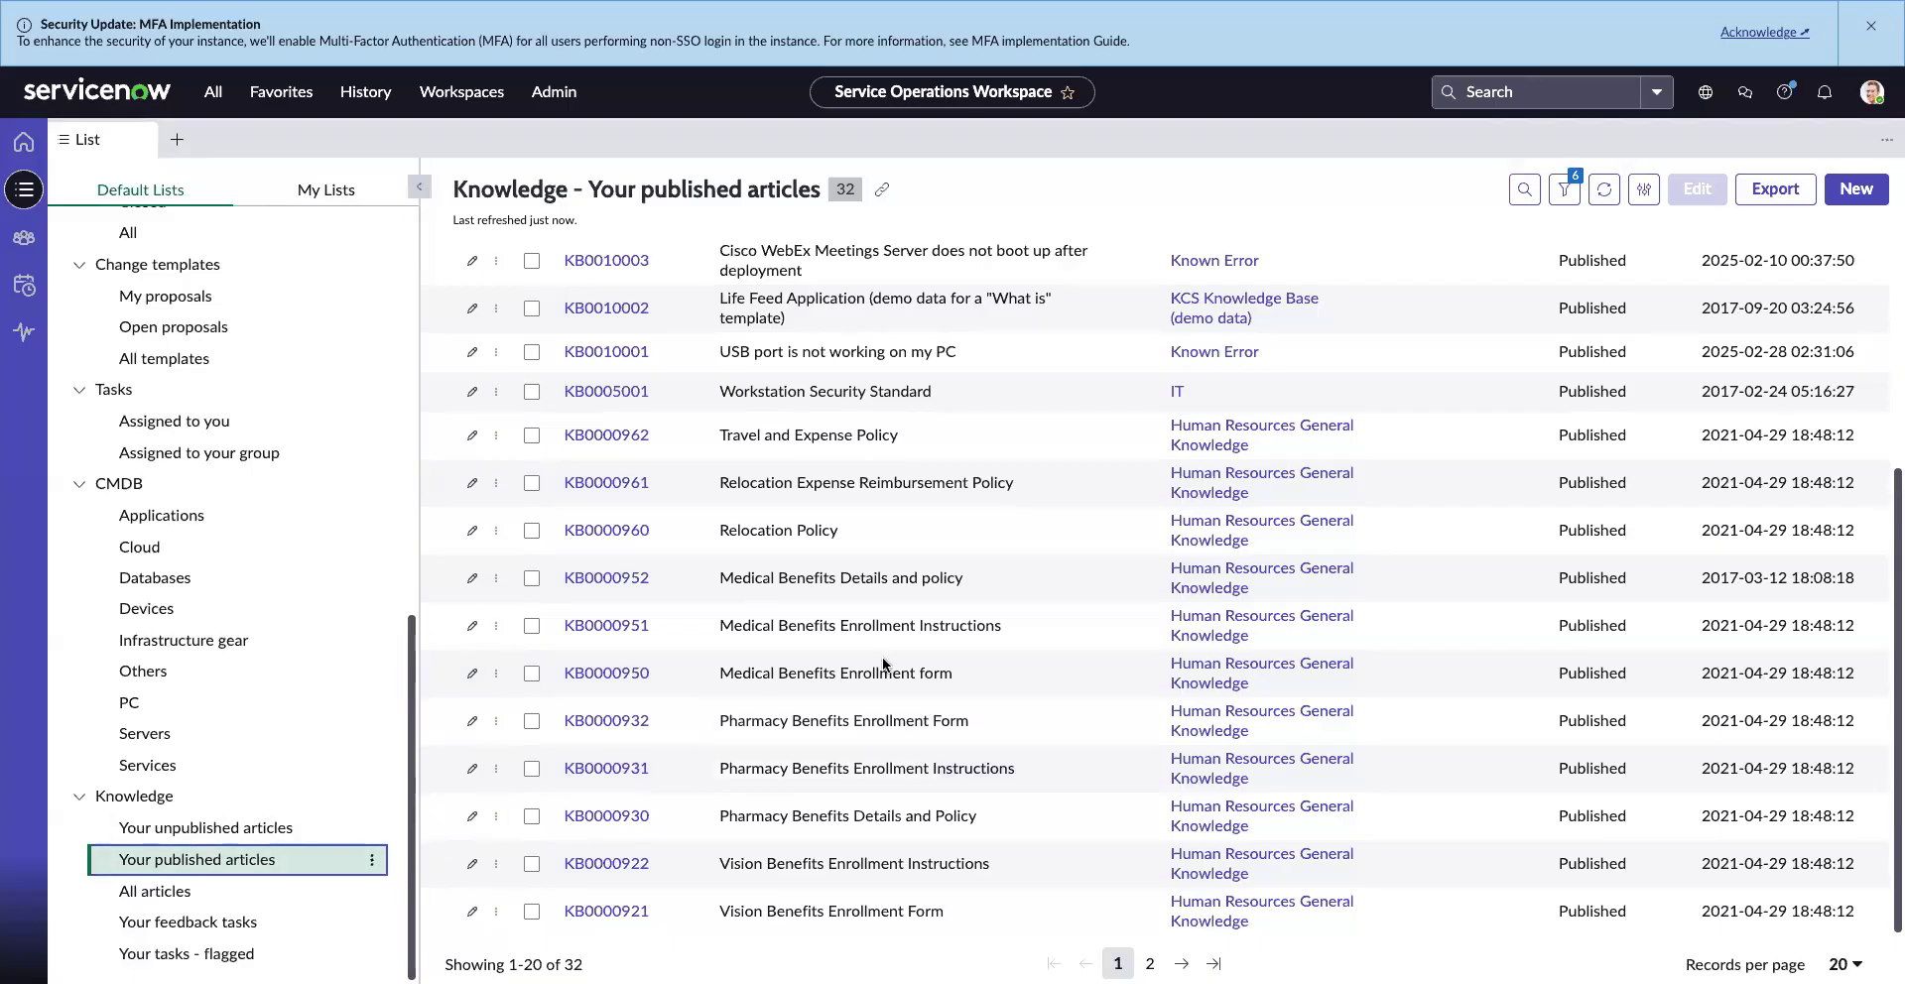
{"action": "scroll", "coordinate": [863, 680], "scroll_direction": "up", "scroll_amount": 4}
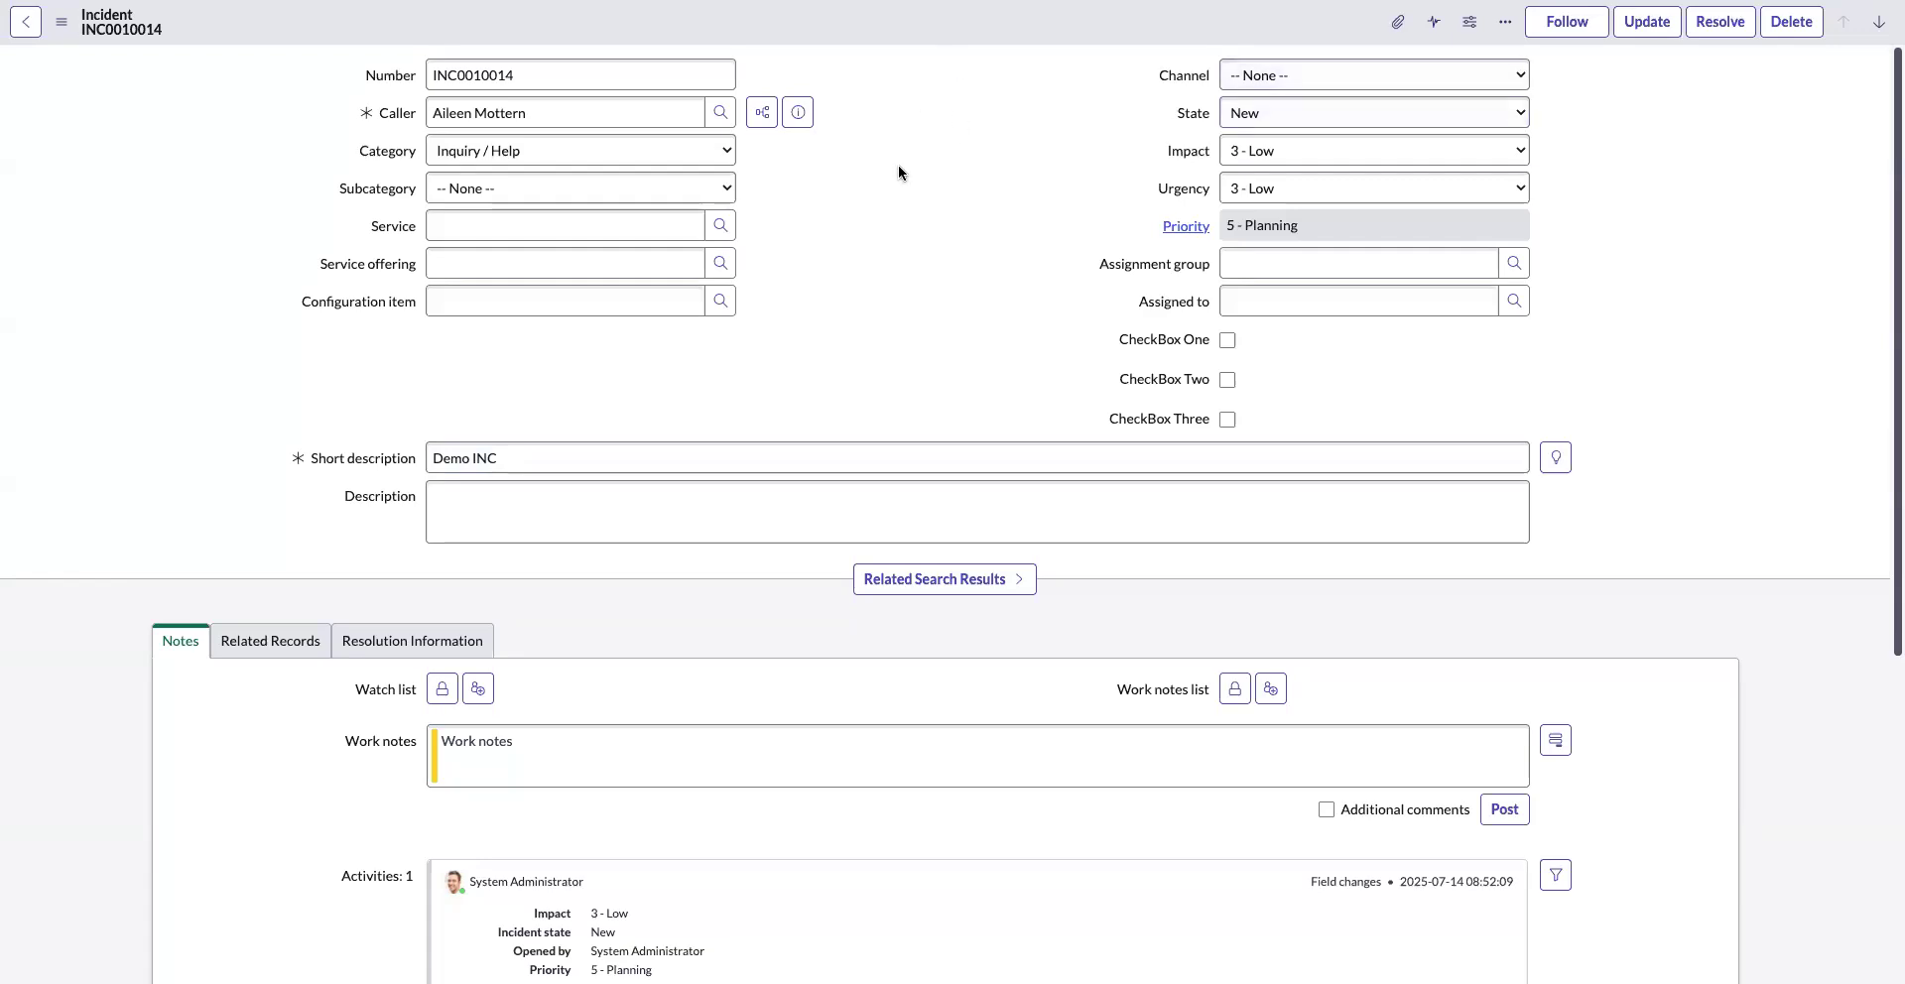
Revisit the already open Incident list, table definition and form, and the problem record about the Wifi connection.
{"action": "left_click", "coordinate": [1032, 0]}
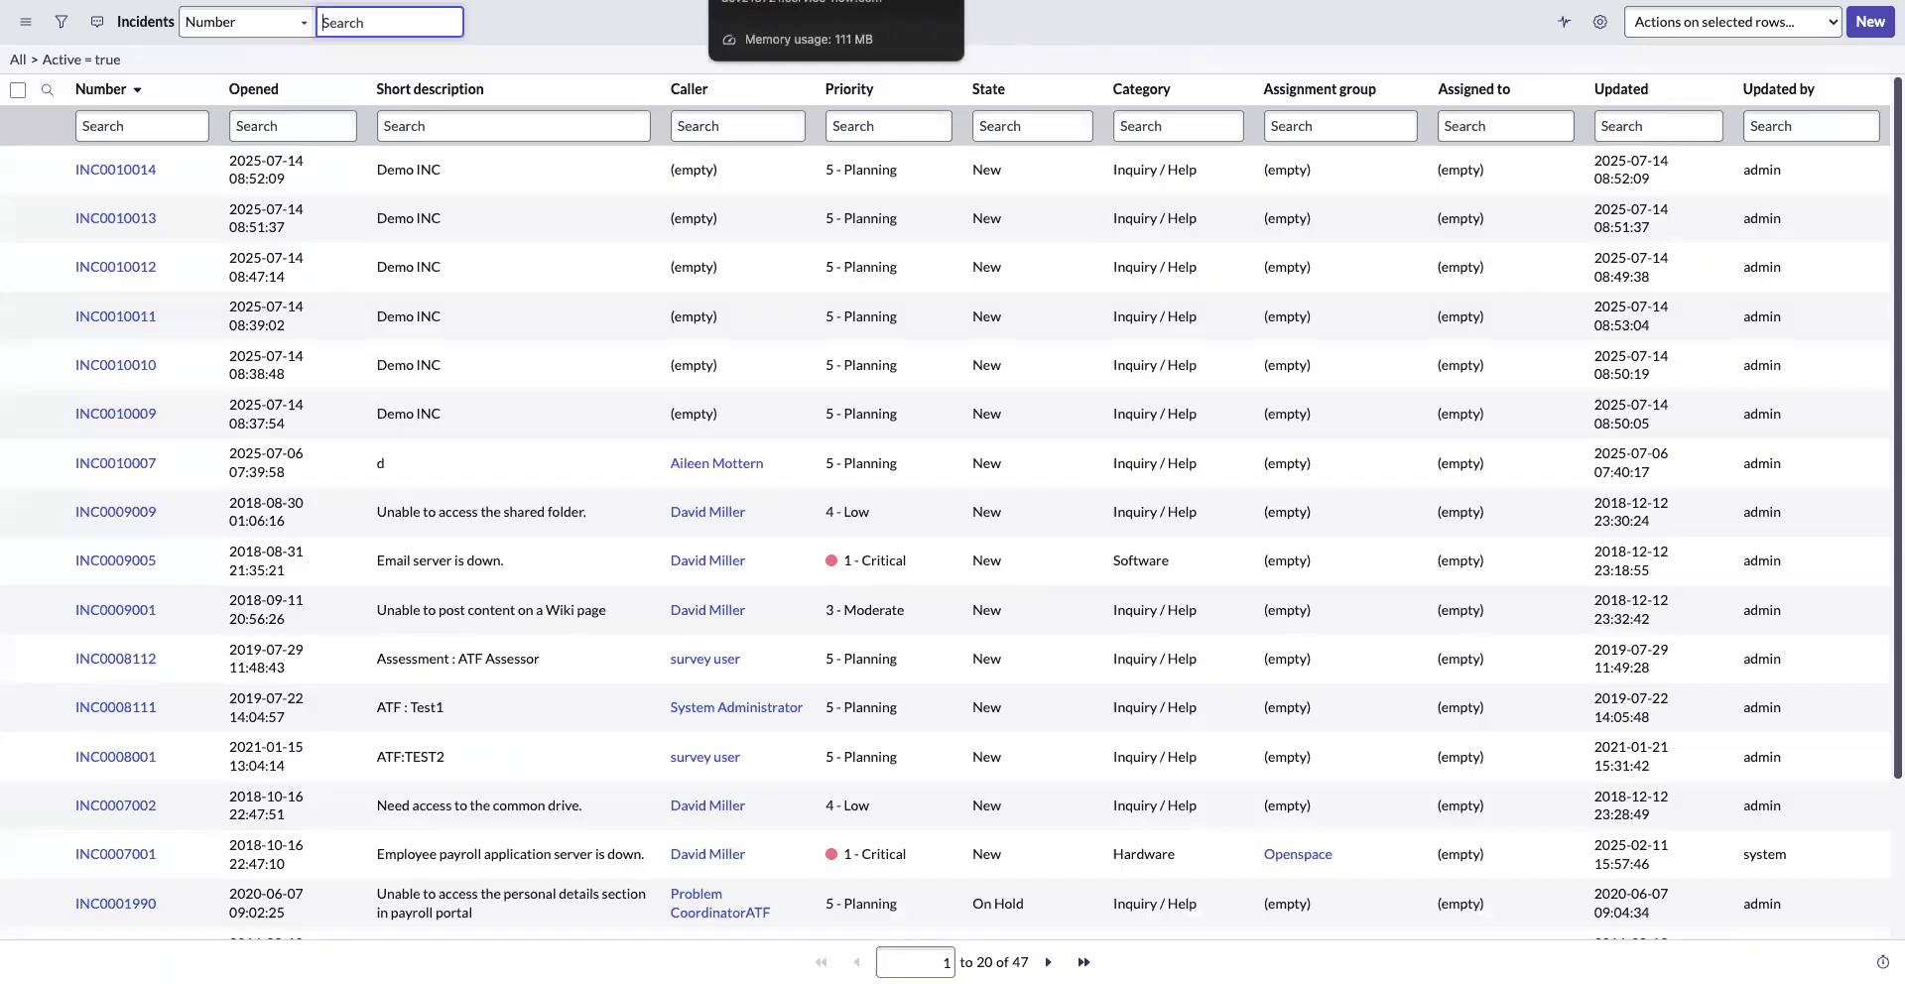
{"action": "left_click", "coordinate": [804, 0]}
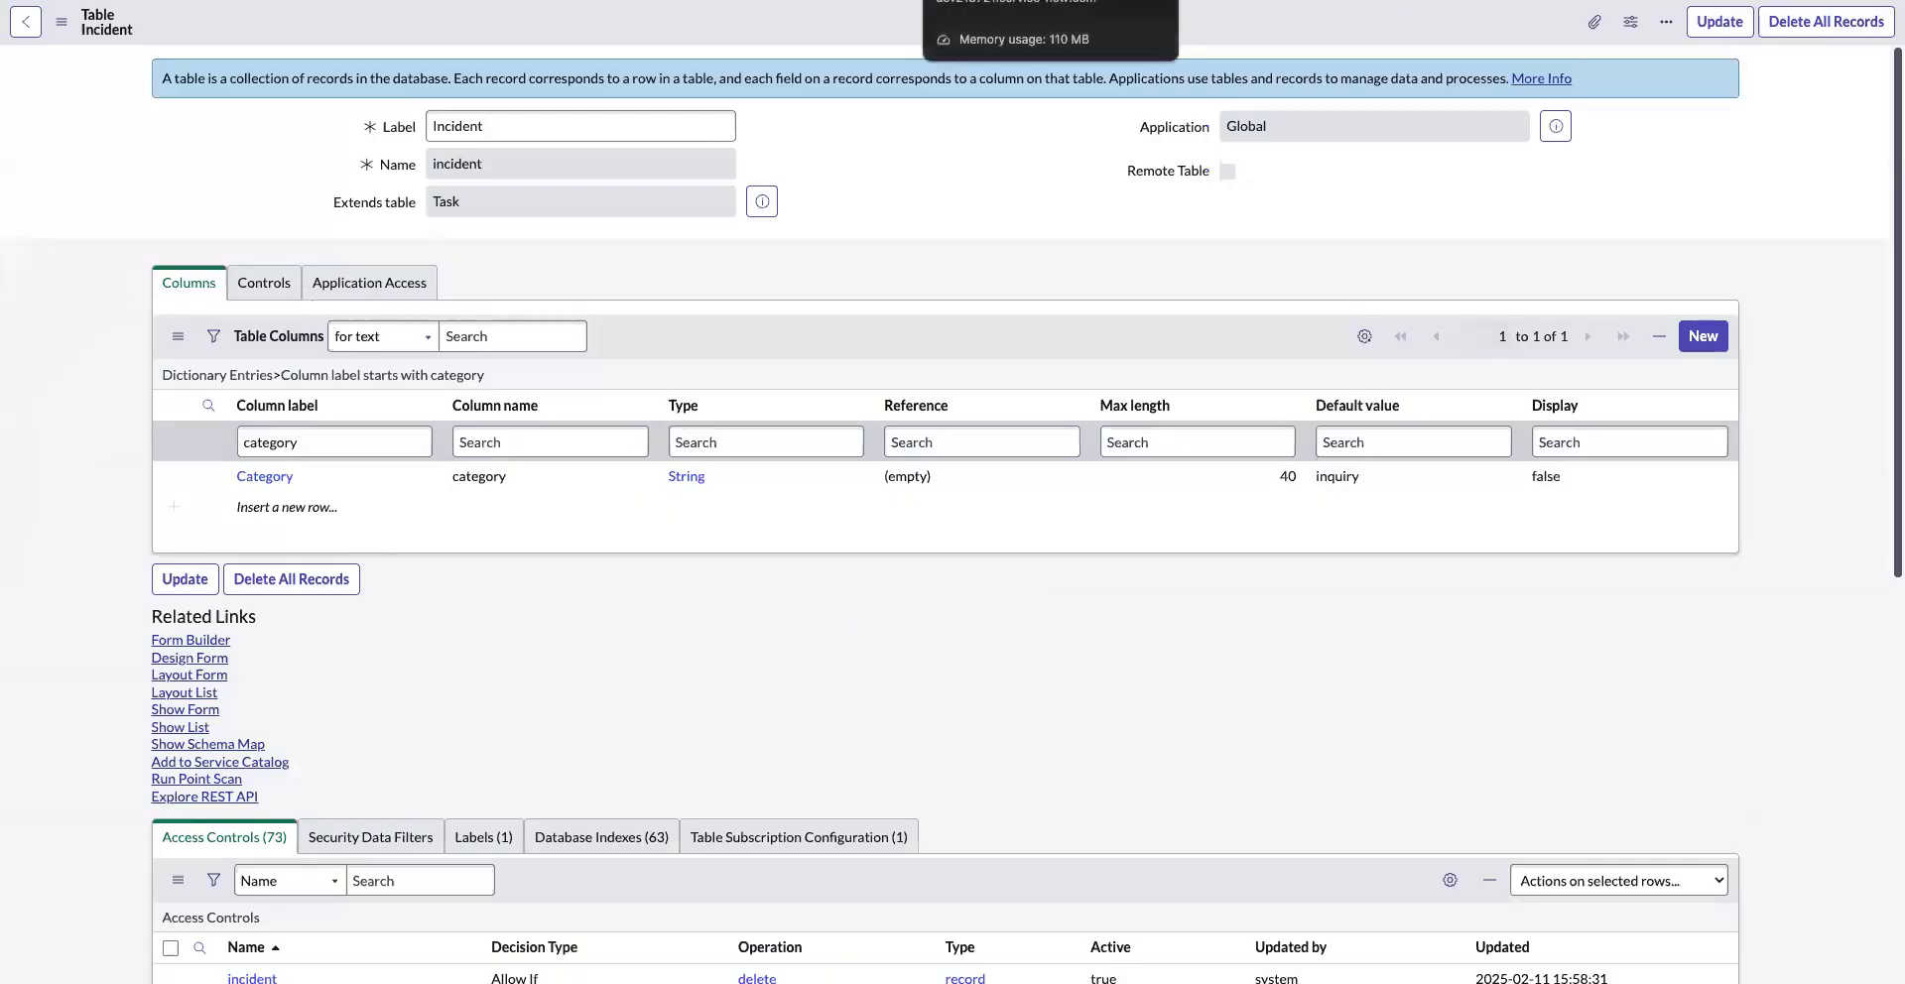
{"action": "left_click", "coordinate": [982, 0]}
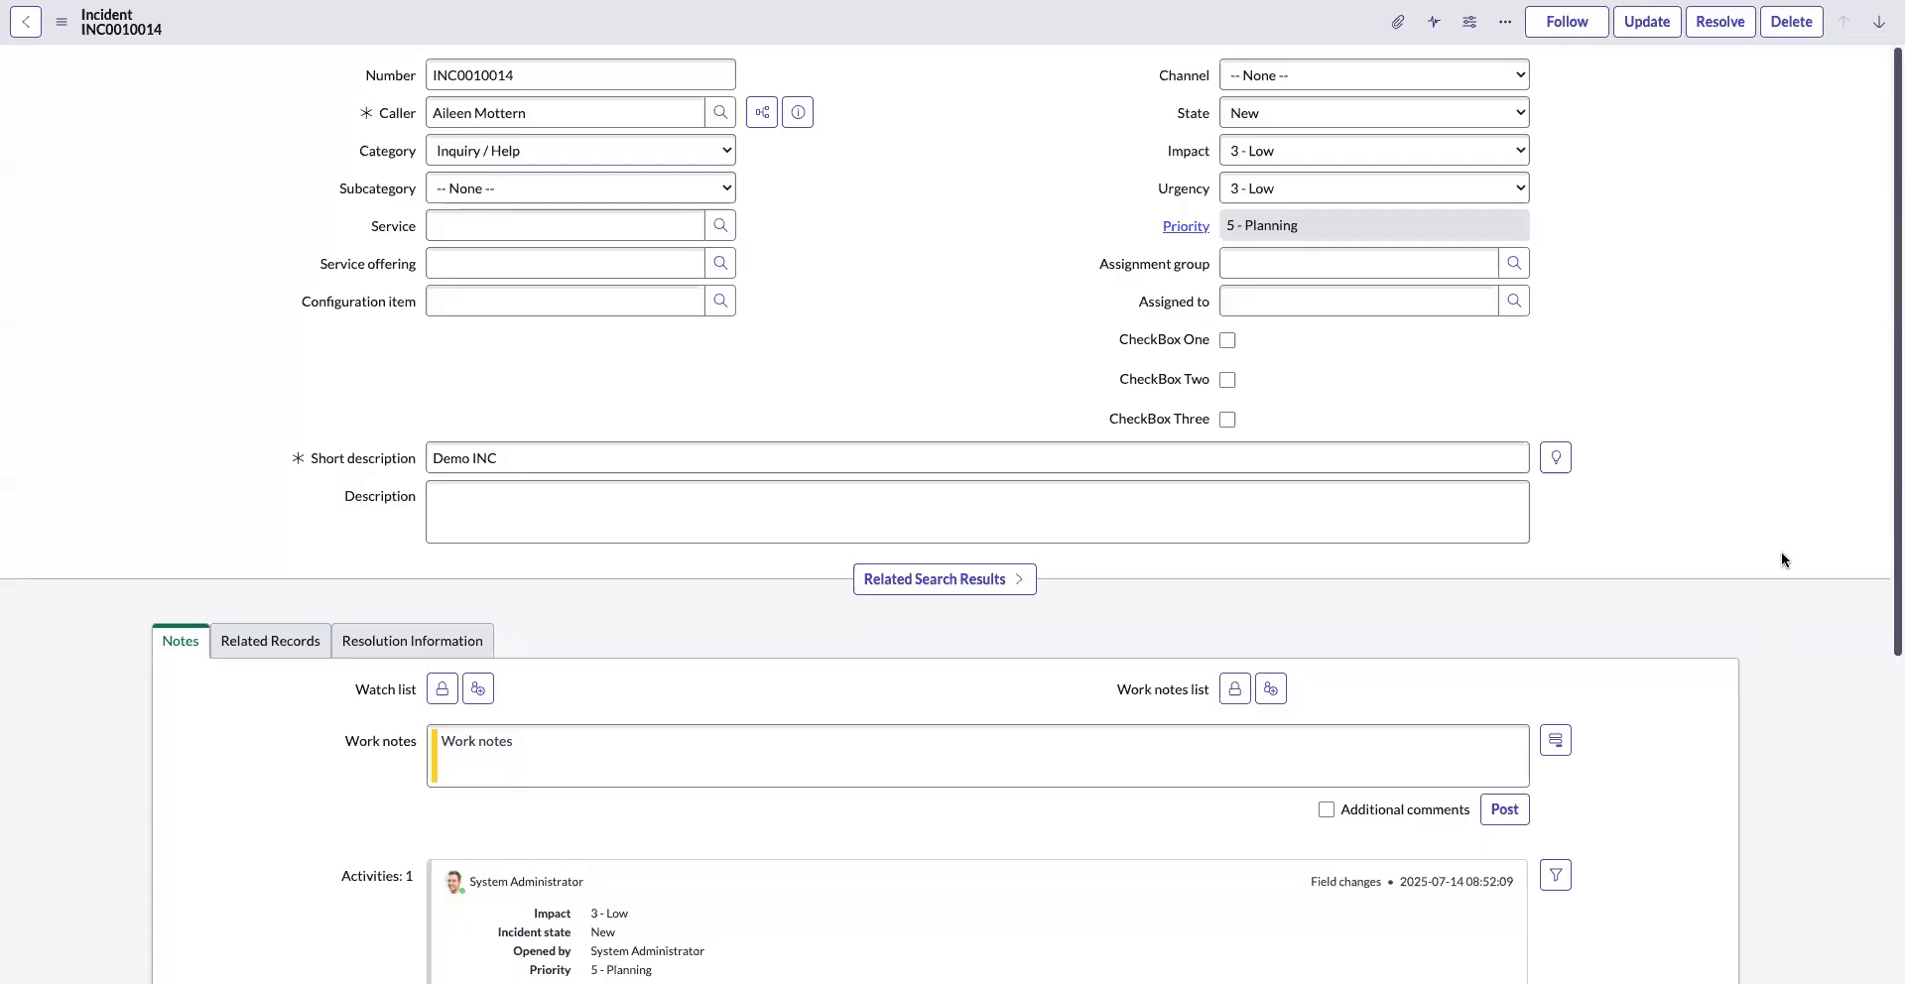
{"action": "left_click", "coordinate": [1488, 1]}
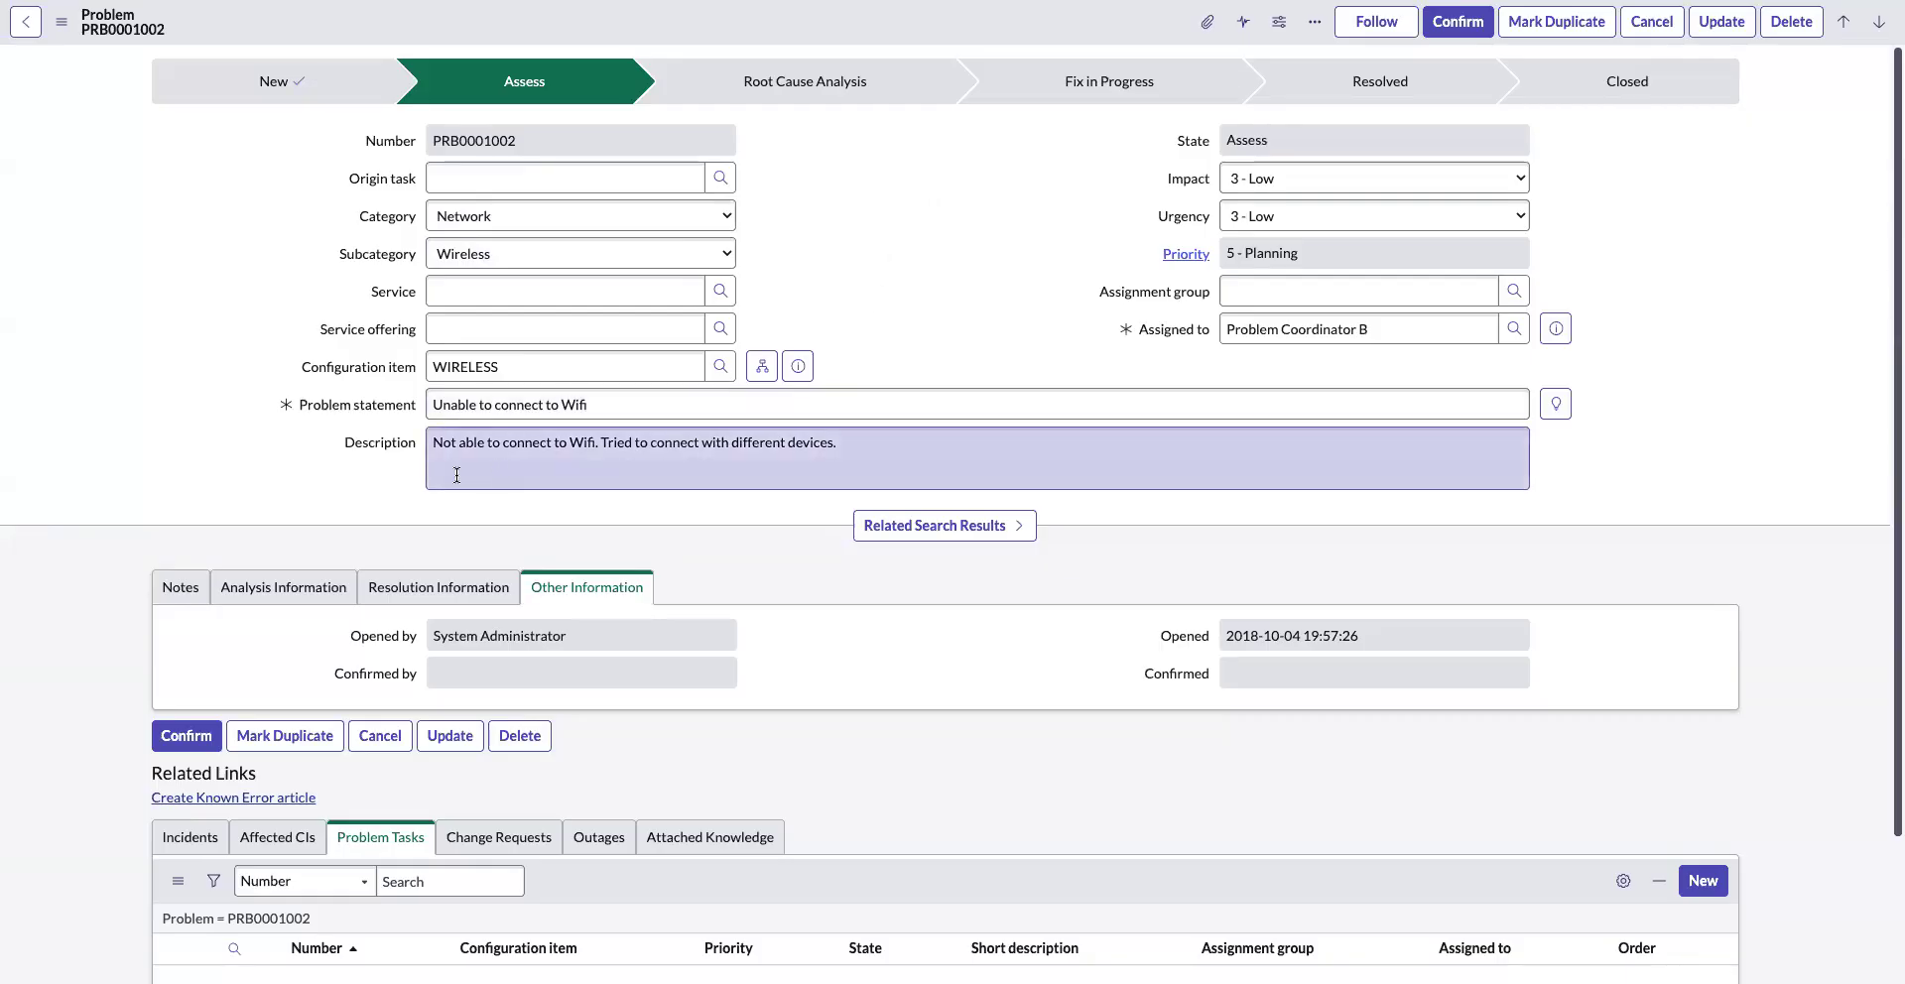
{"action": "left_click", "coordinate": [524, 471]}
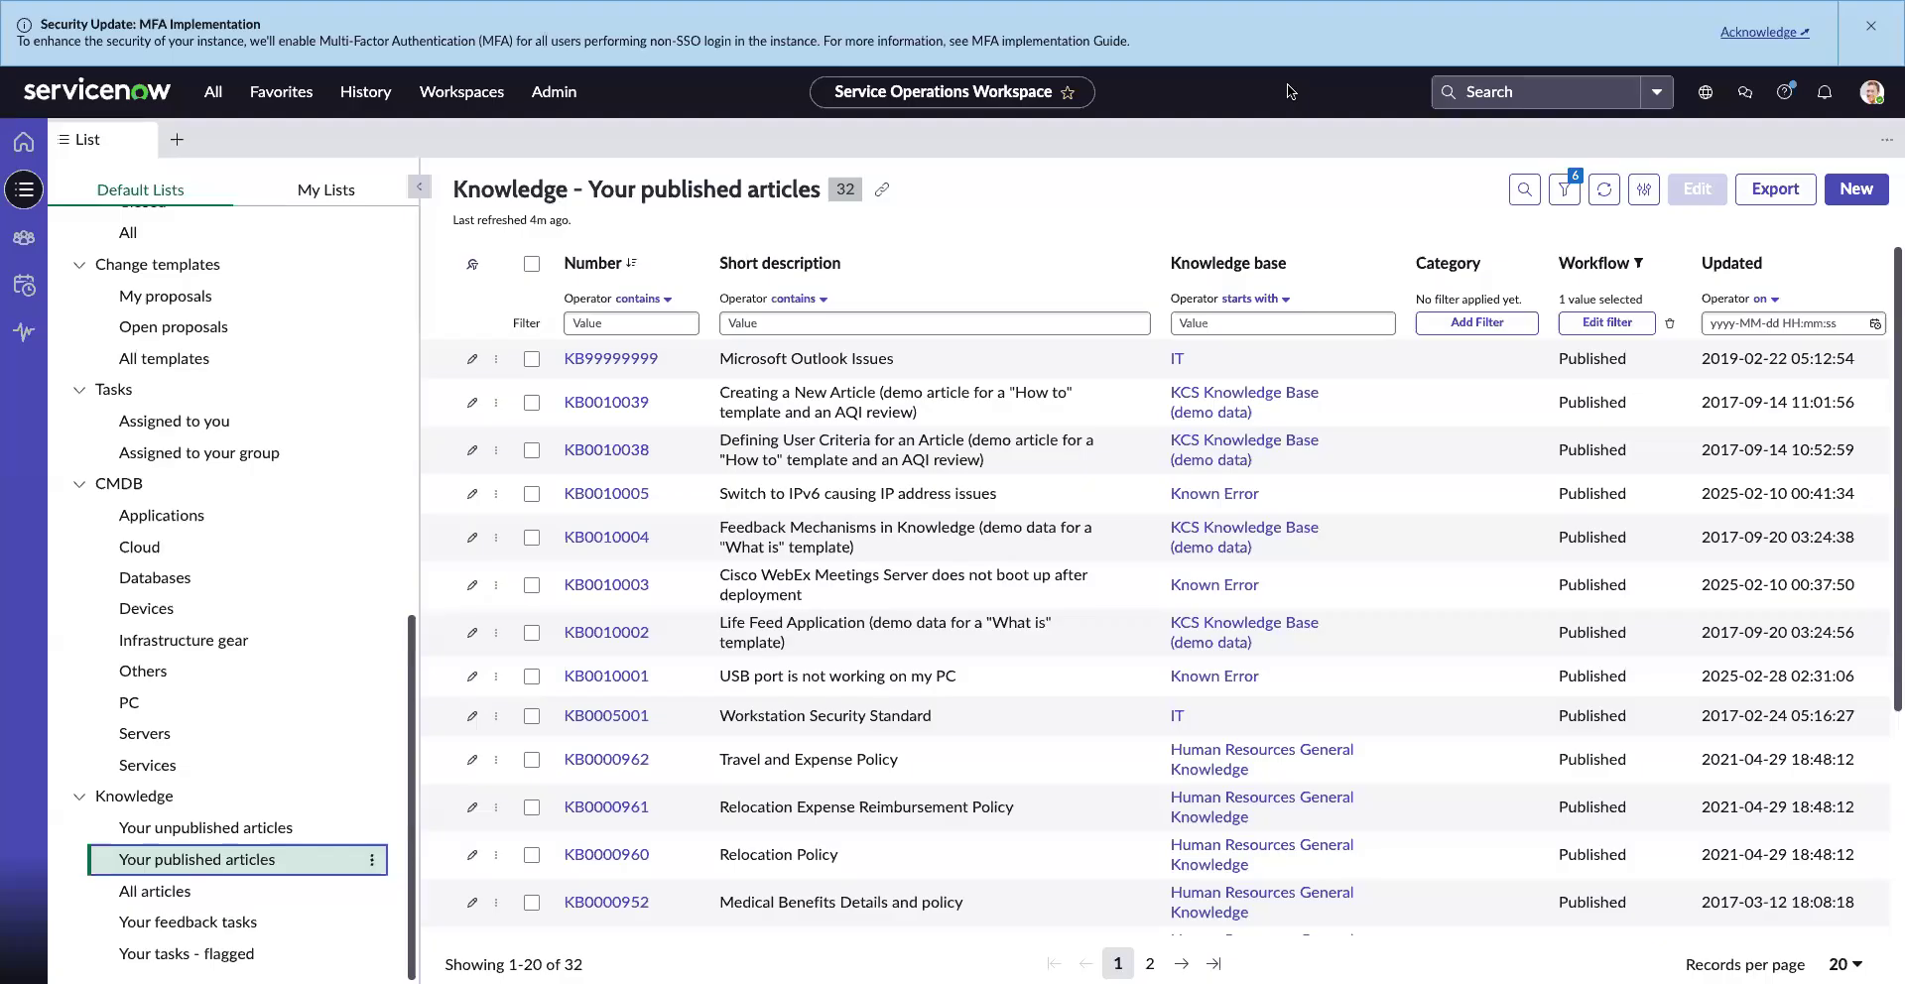
Filter the application navigator for "knowledge" and open the Knowledge application's Homepage module.
{"action": "left_click", "coordinate": [214, 93]}
{"action": "left_click", "coordinate": [246, 145]}
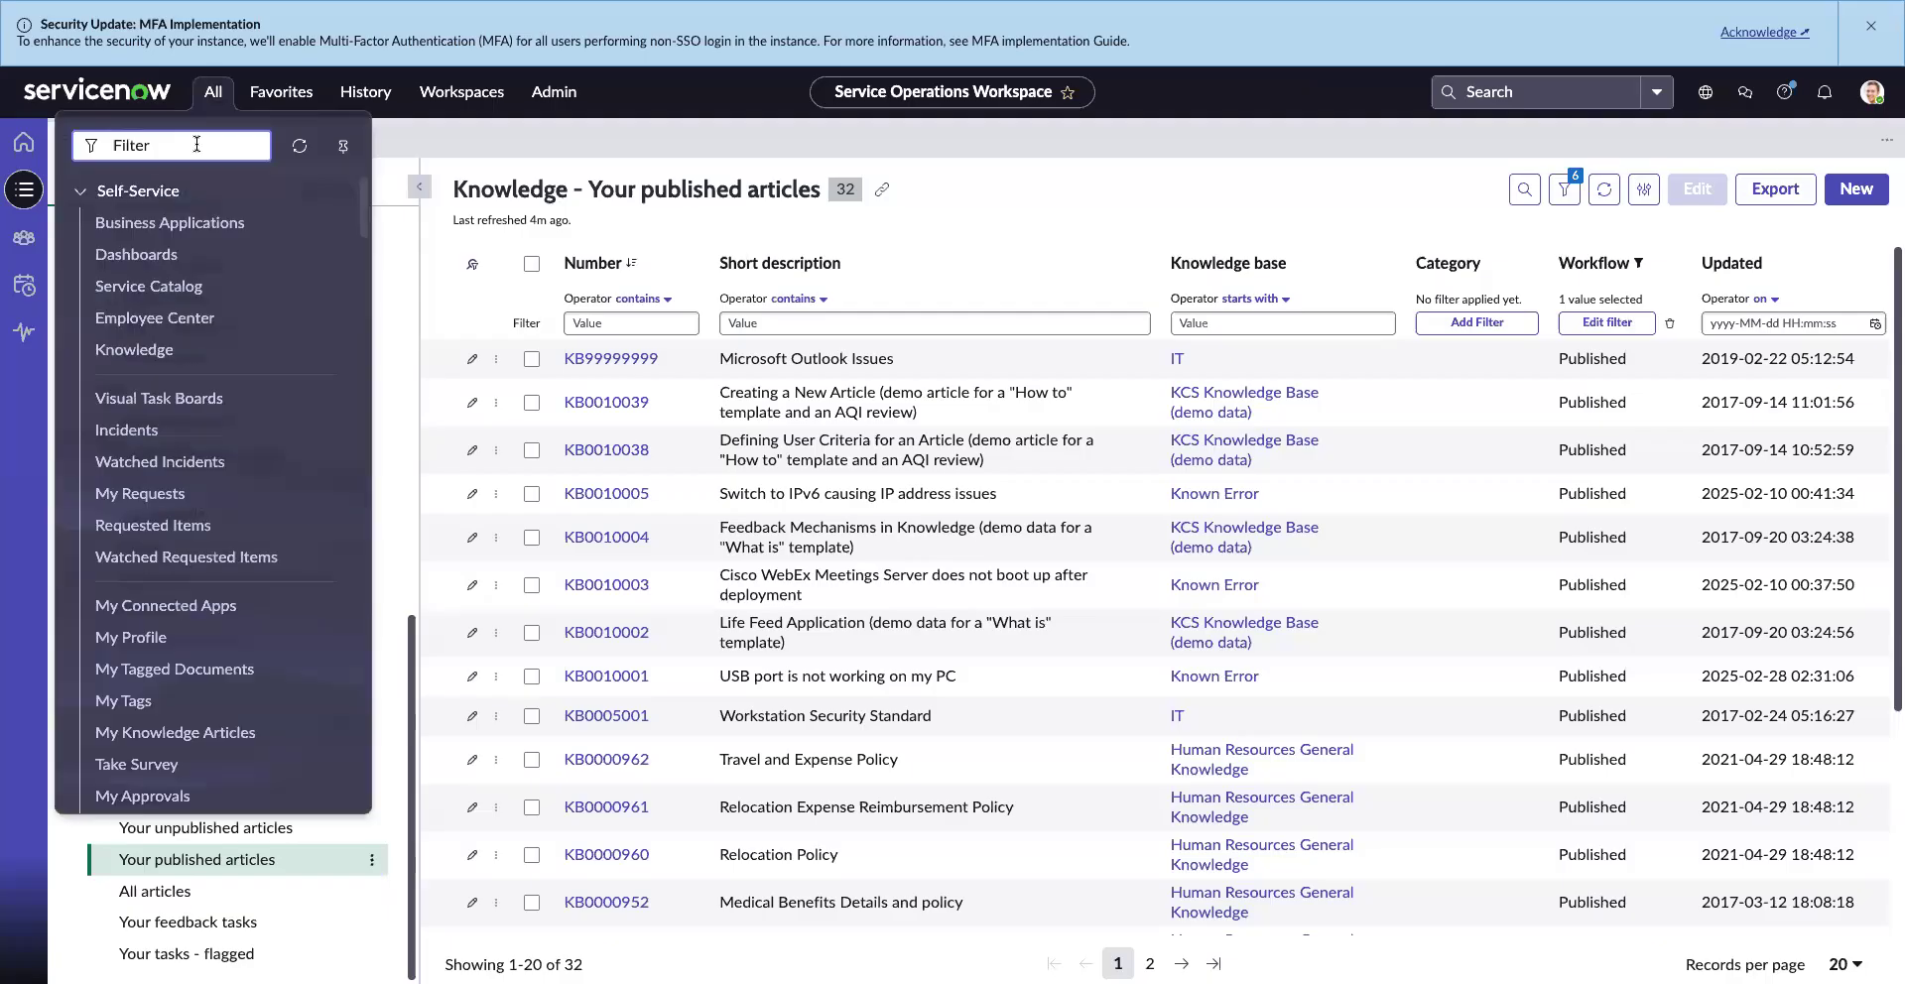
{"action": "type", "text": "knowledg"}
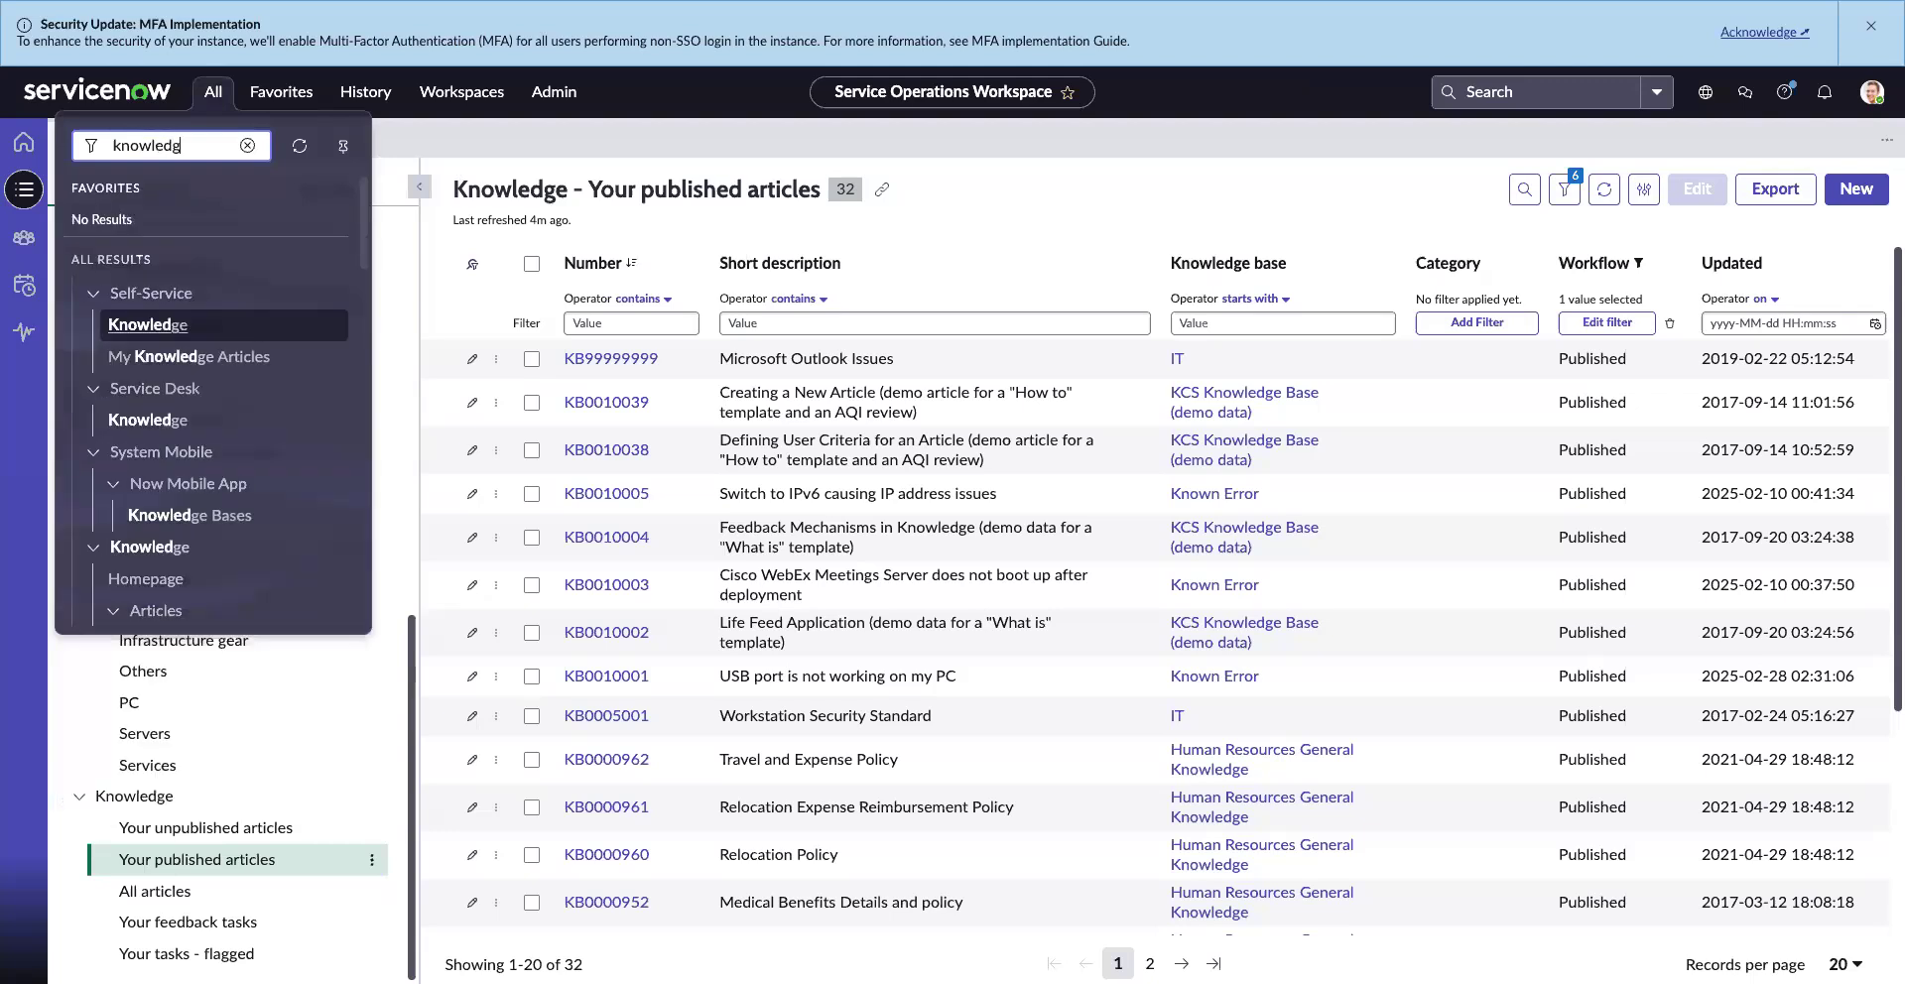
{"action": "type", "text": "e"}
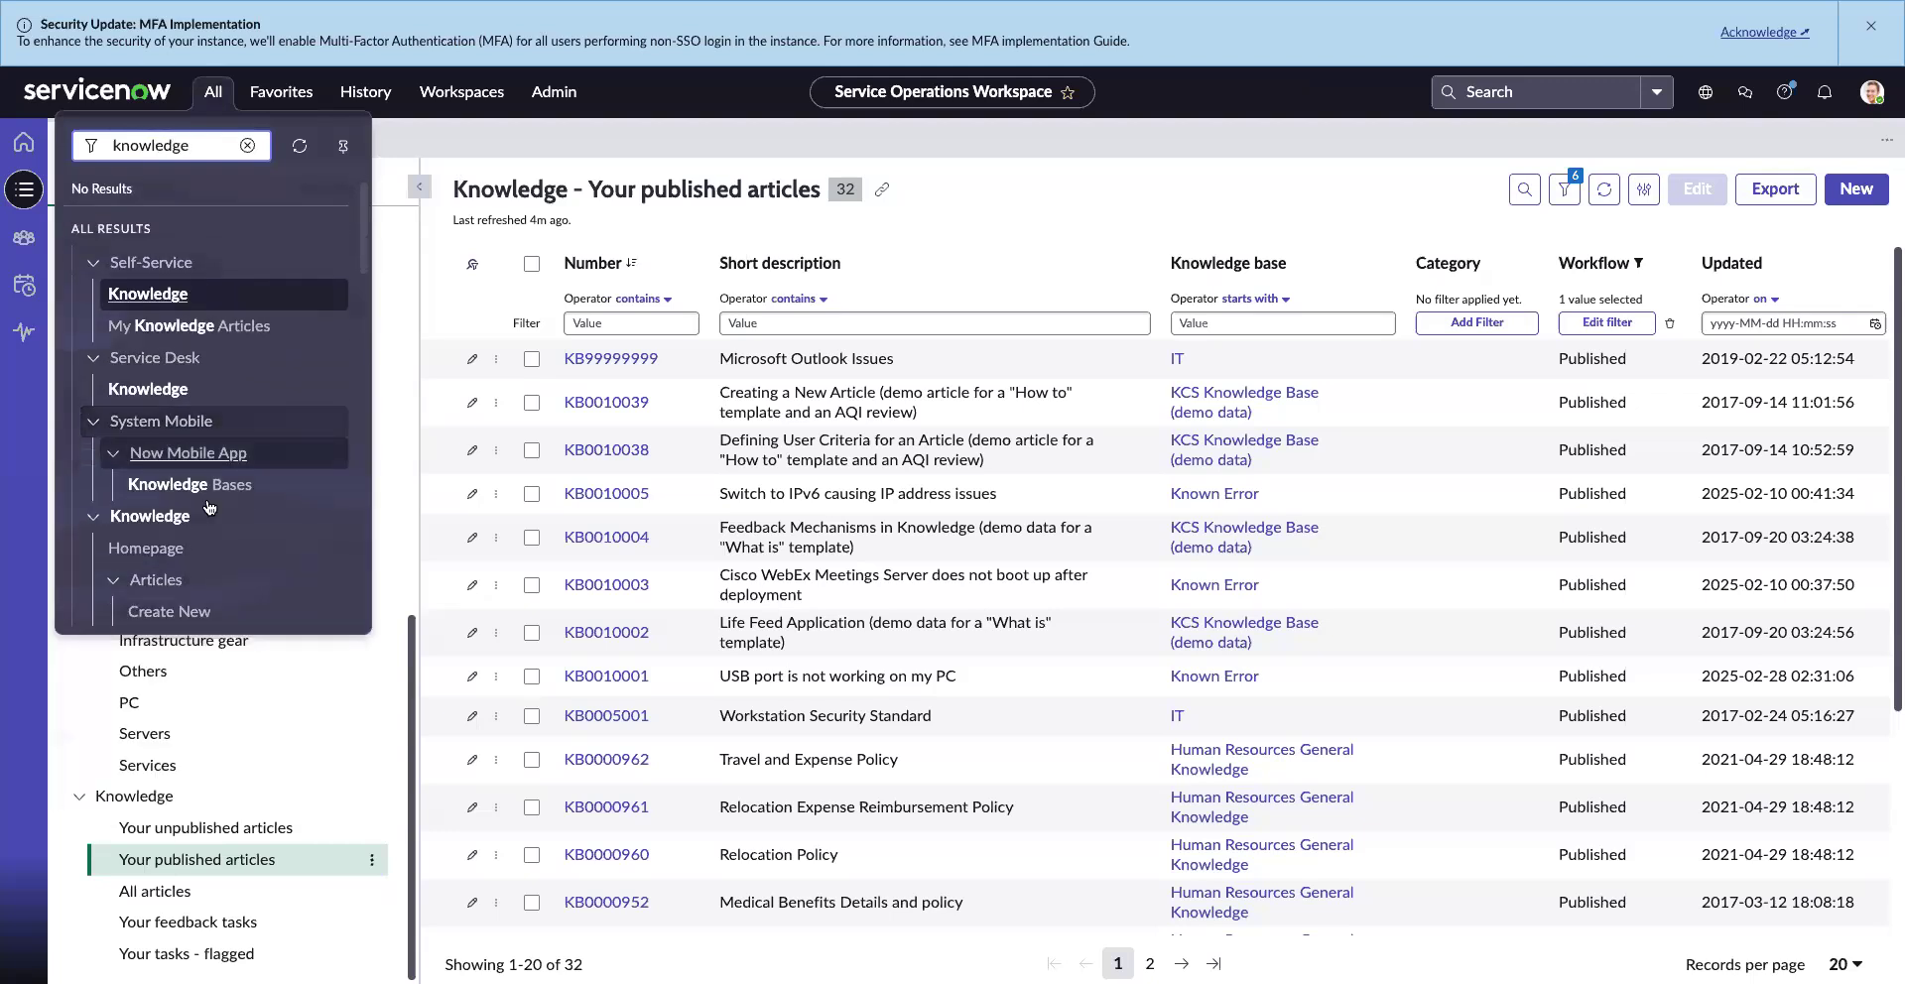
{"action": "scroll", "coordinate": [209, 507], "scroll_direction": "down", "scroll_amount": 3}
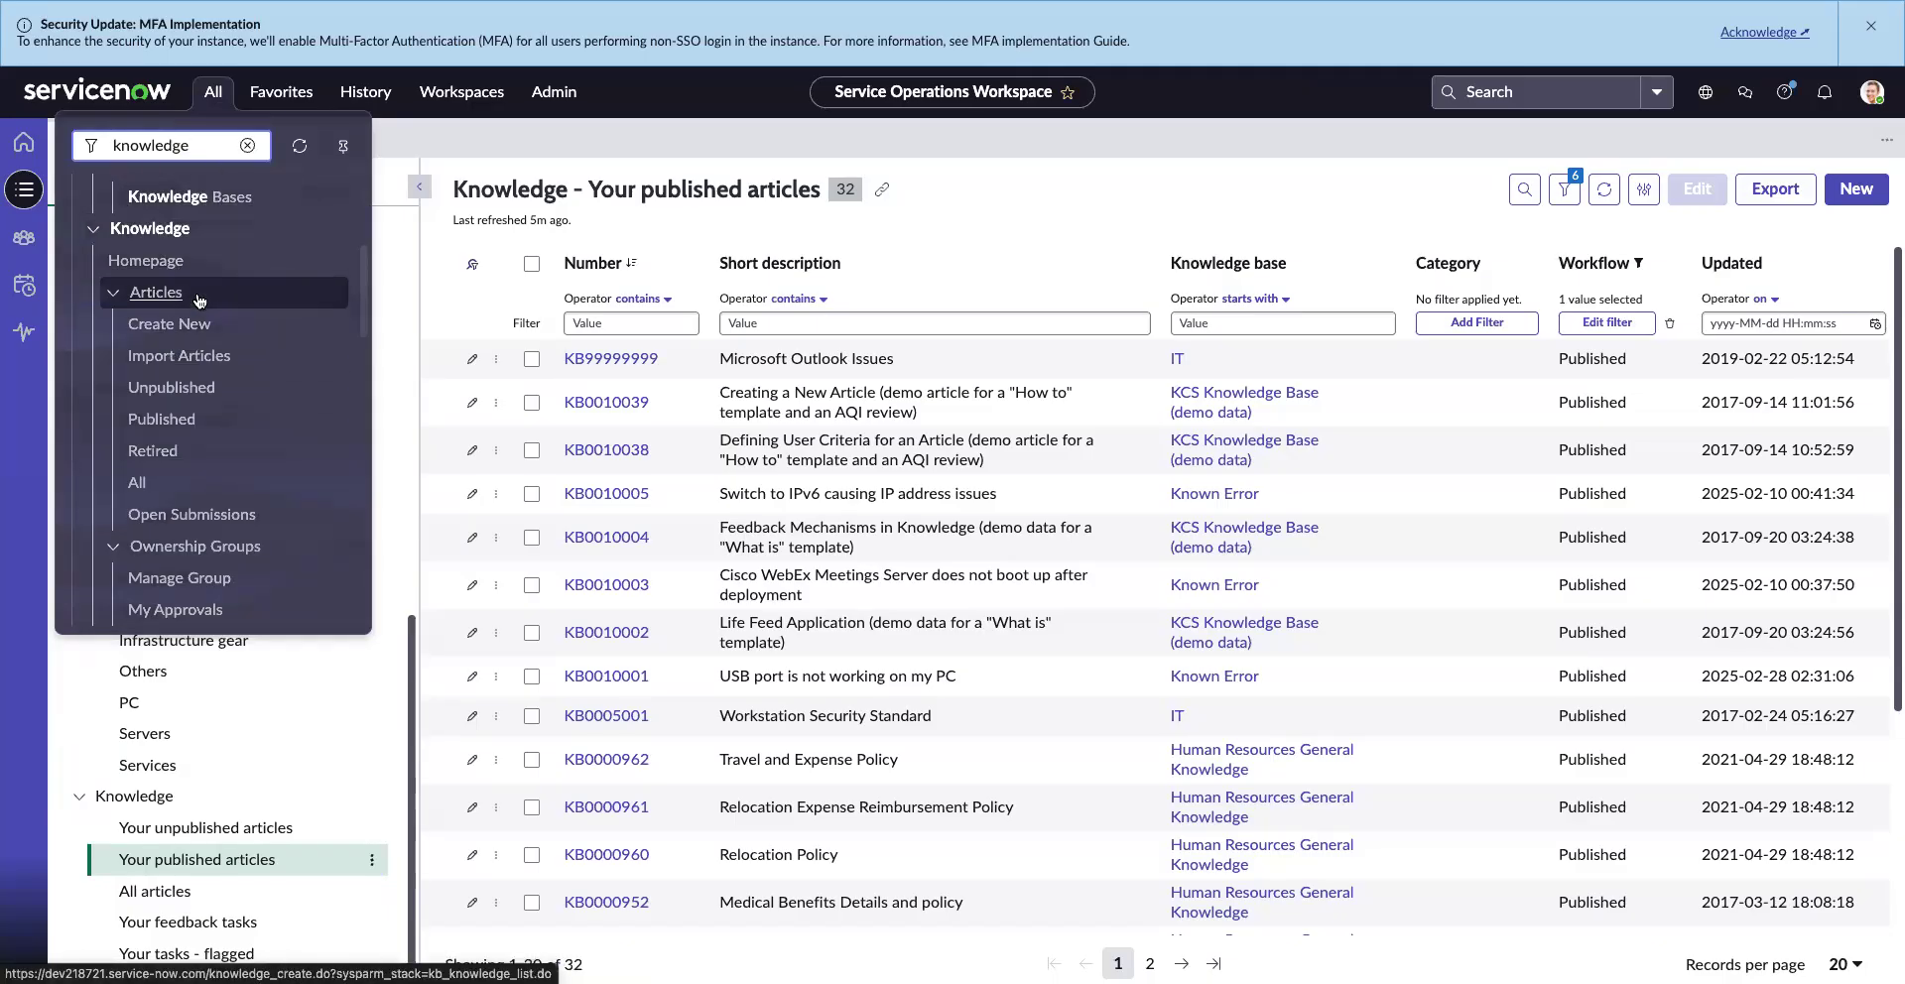
{"action": "left_click", "coordinate": [146, 262]}
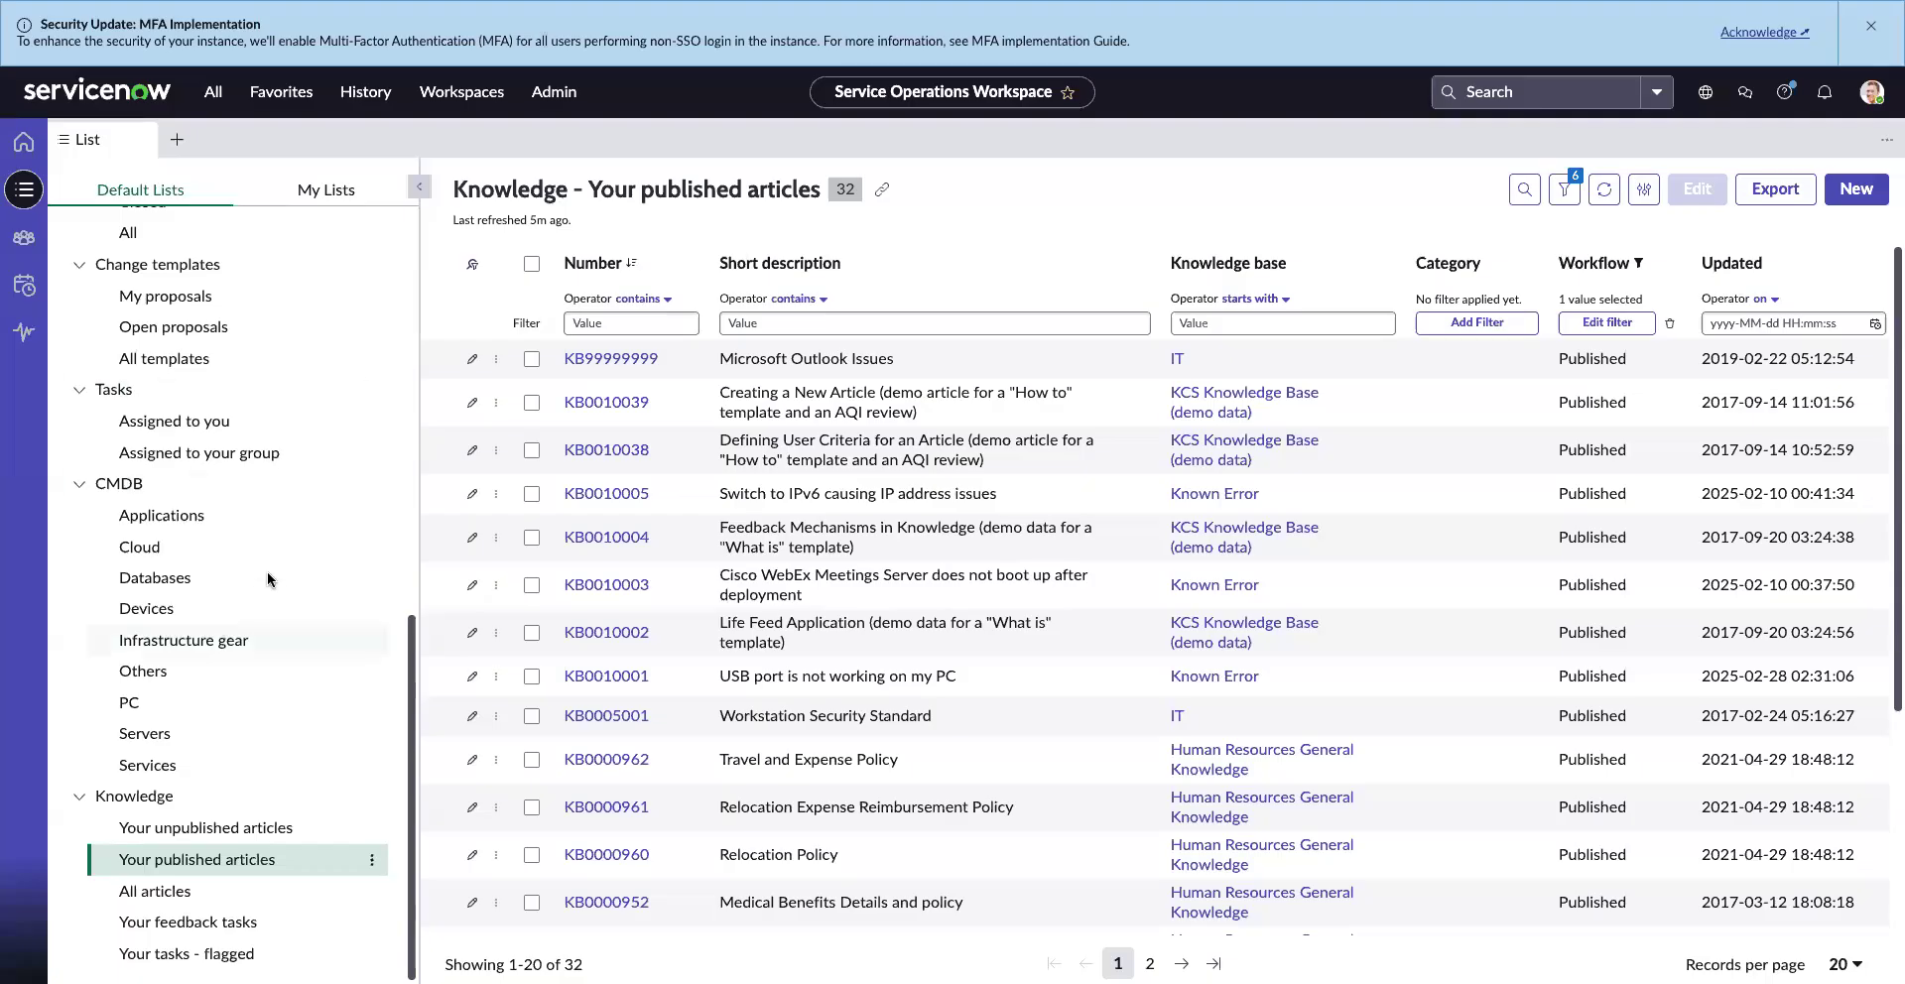
Use the navigator's Knowledge modules to view the Knowledge homepage and start a new article with the Standard template.
{"action": "left_click", "coordinate": [165, 89]}
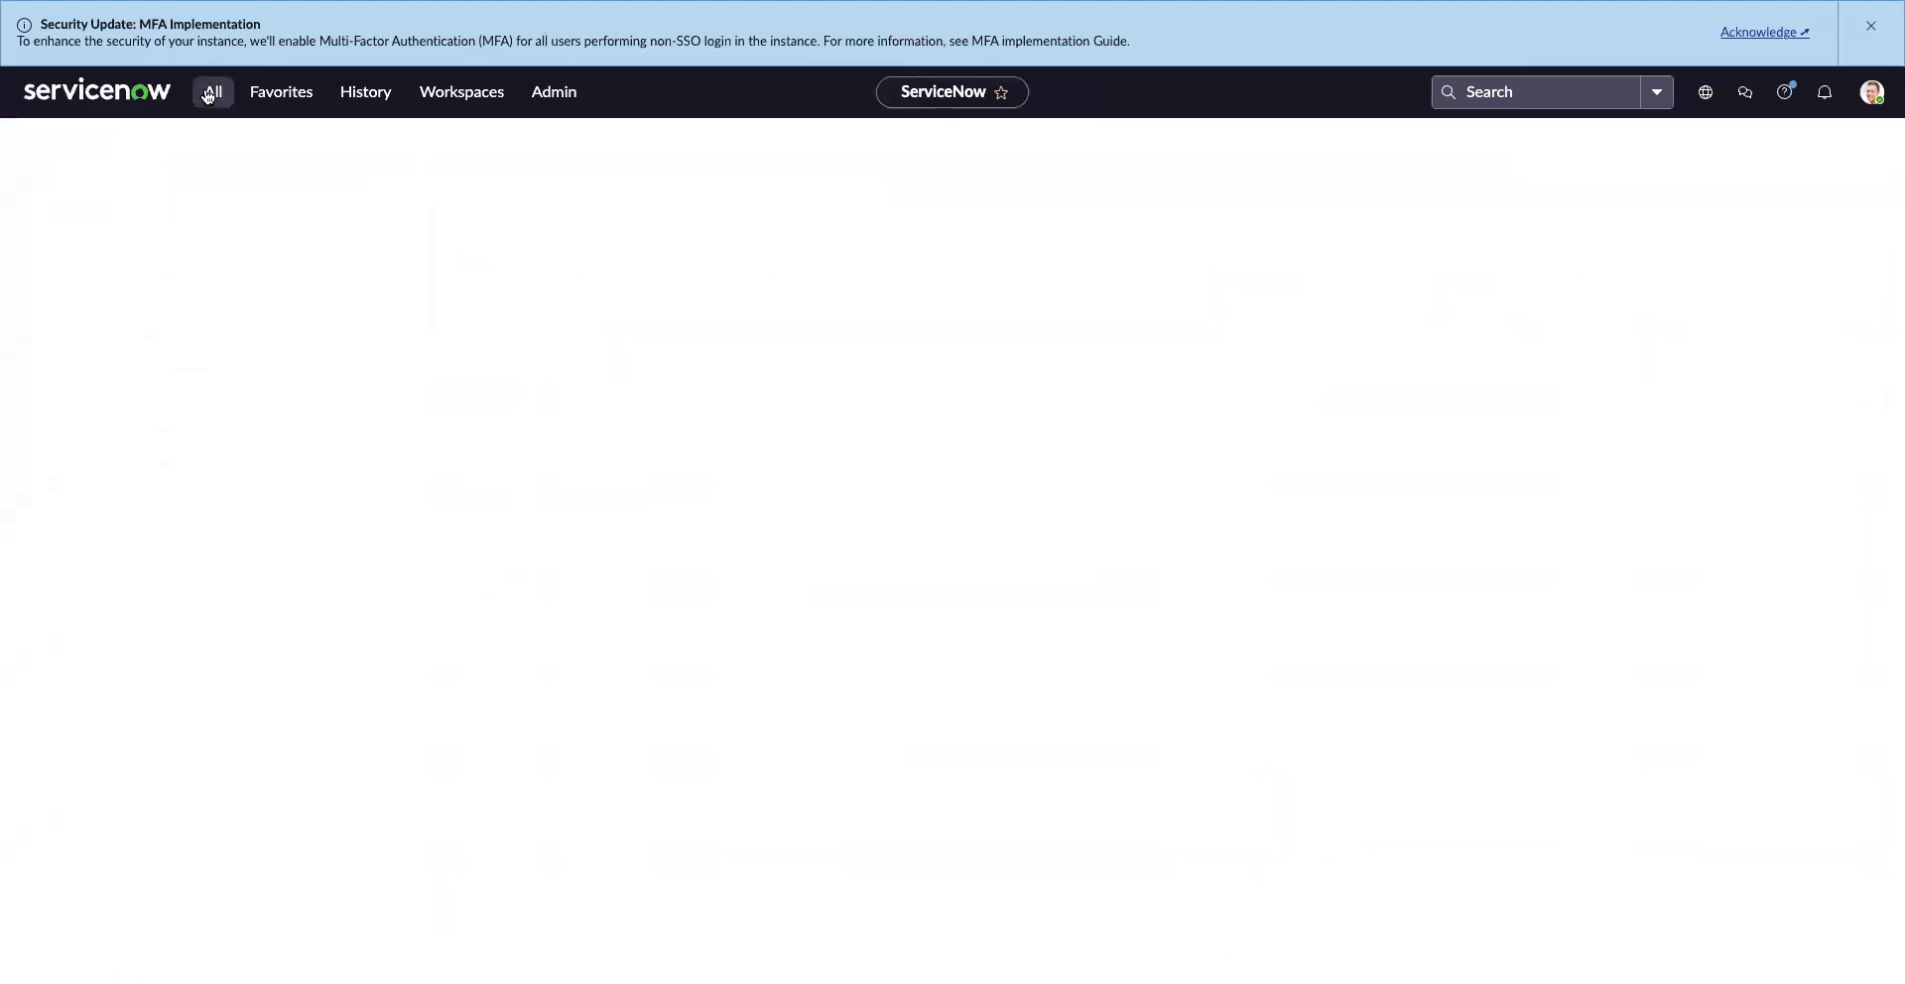
{"action": "left_click", "coordinate": [208, 95]}
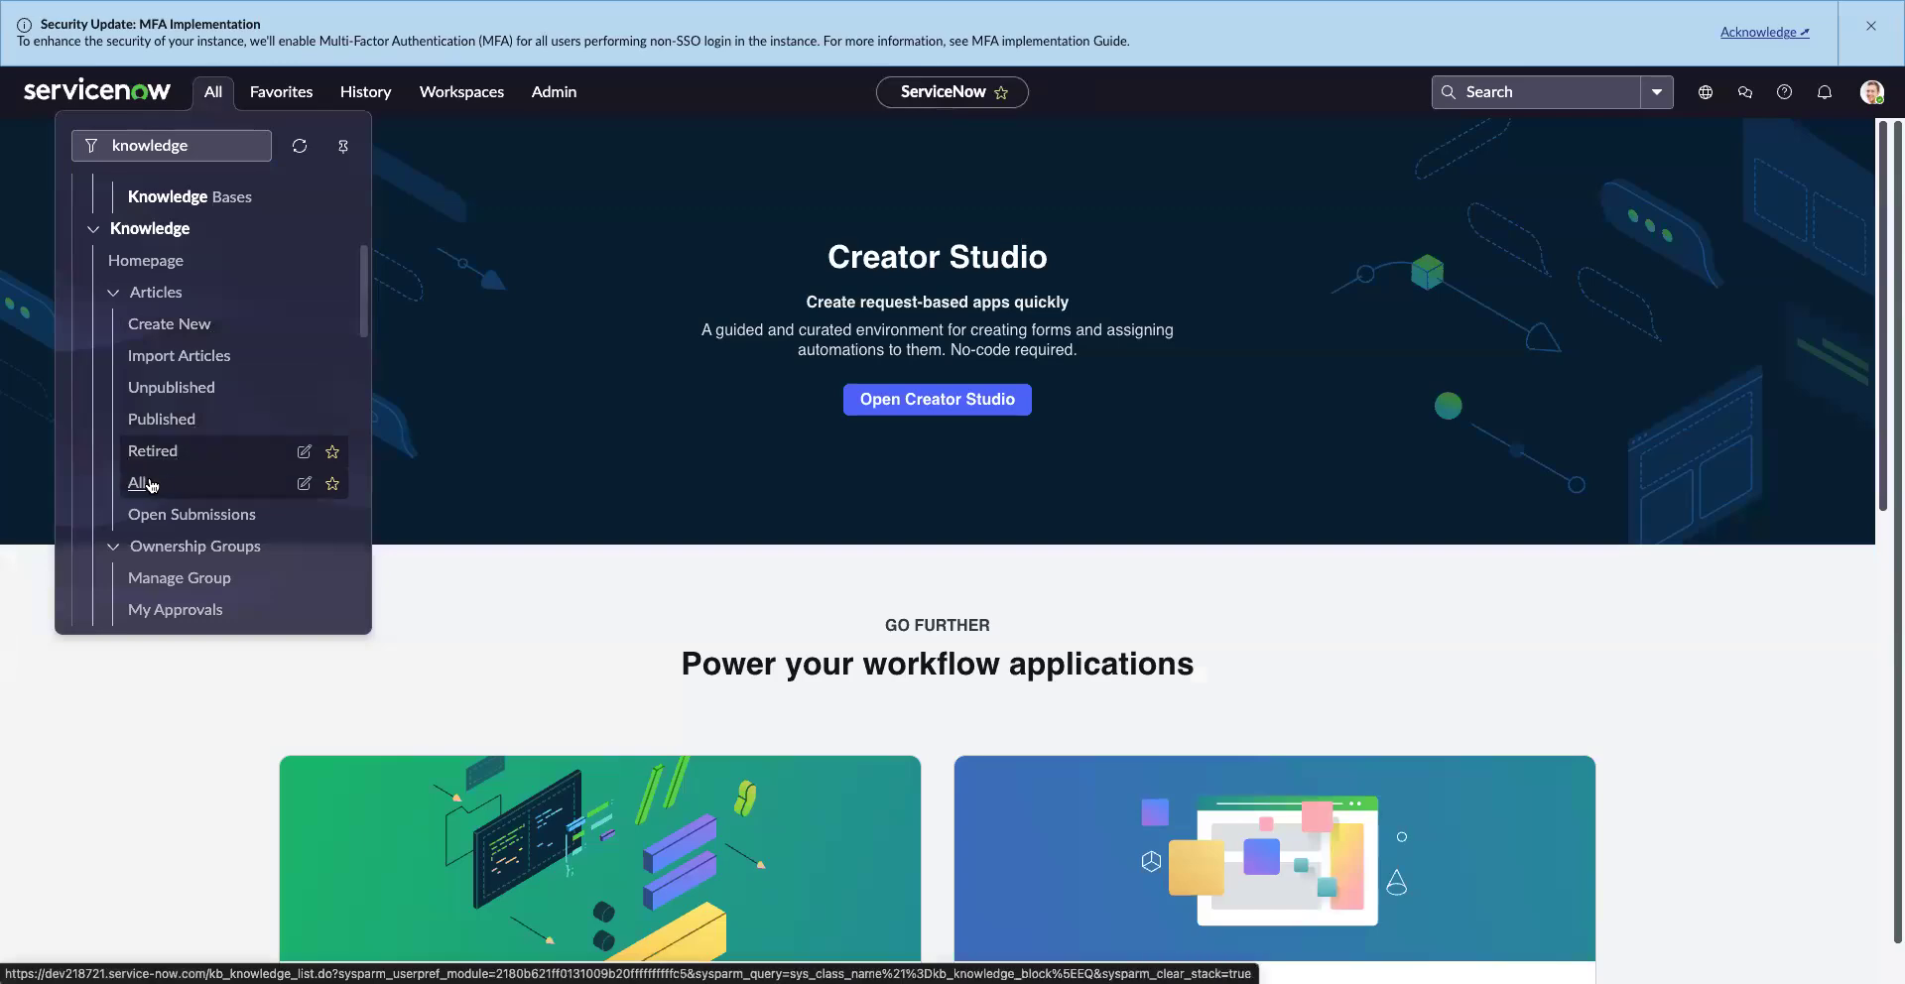
{"action": "left_click", "coordinate": [1032, 1]}
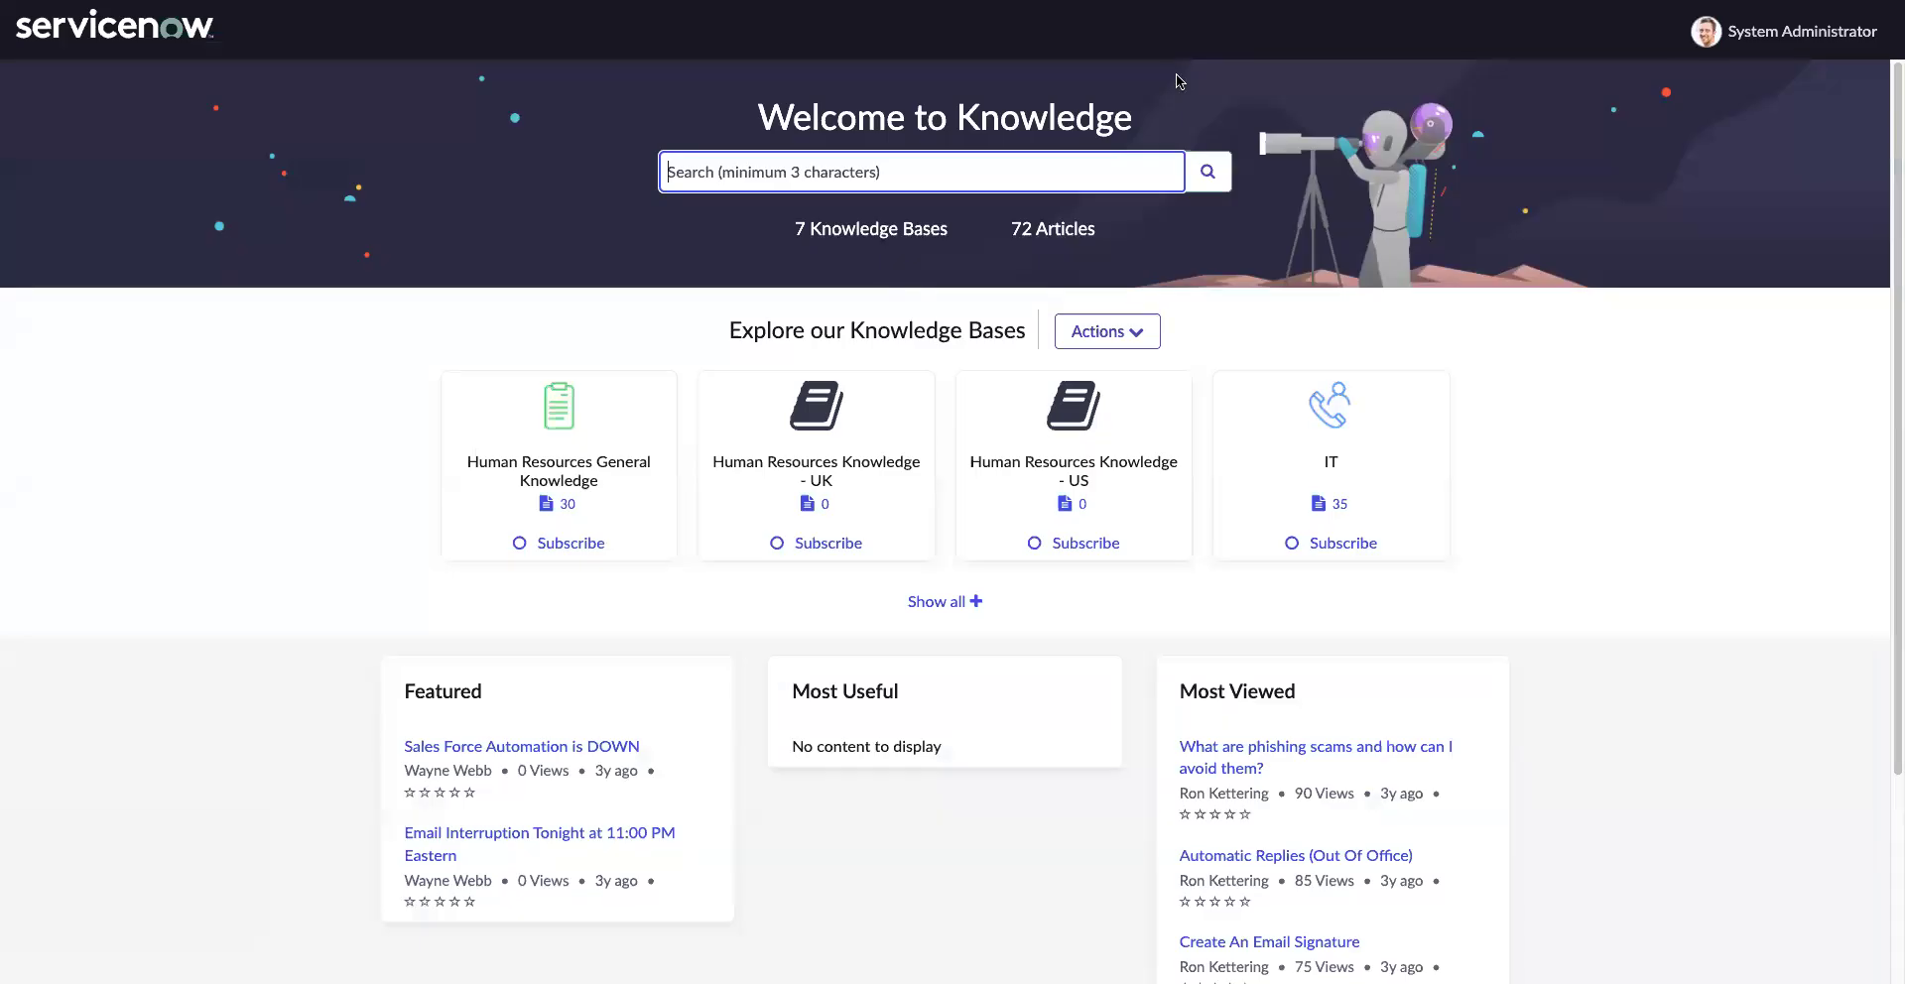
{"action": "left_click", "coordinate": [1156, 2]}
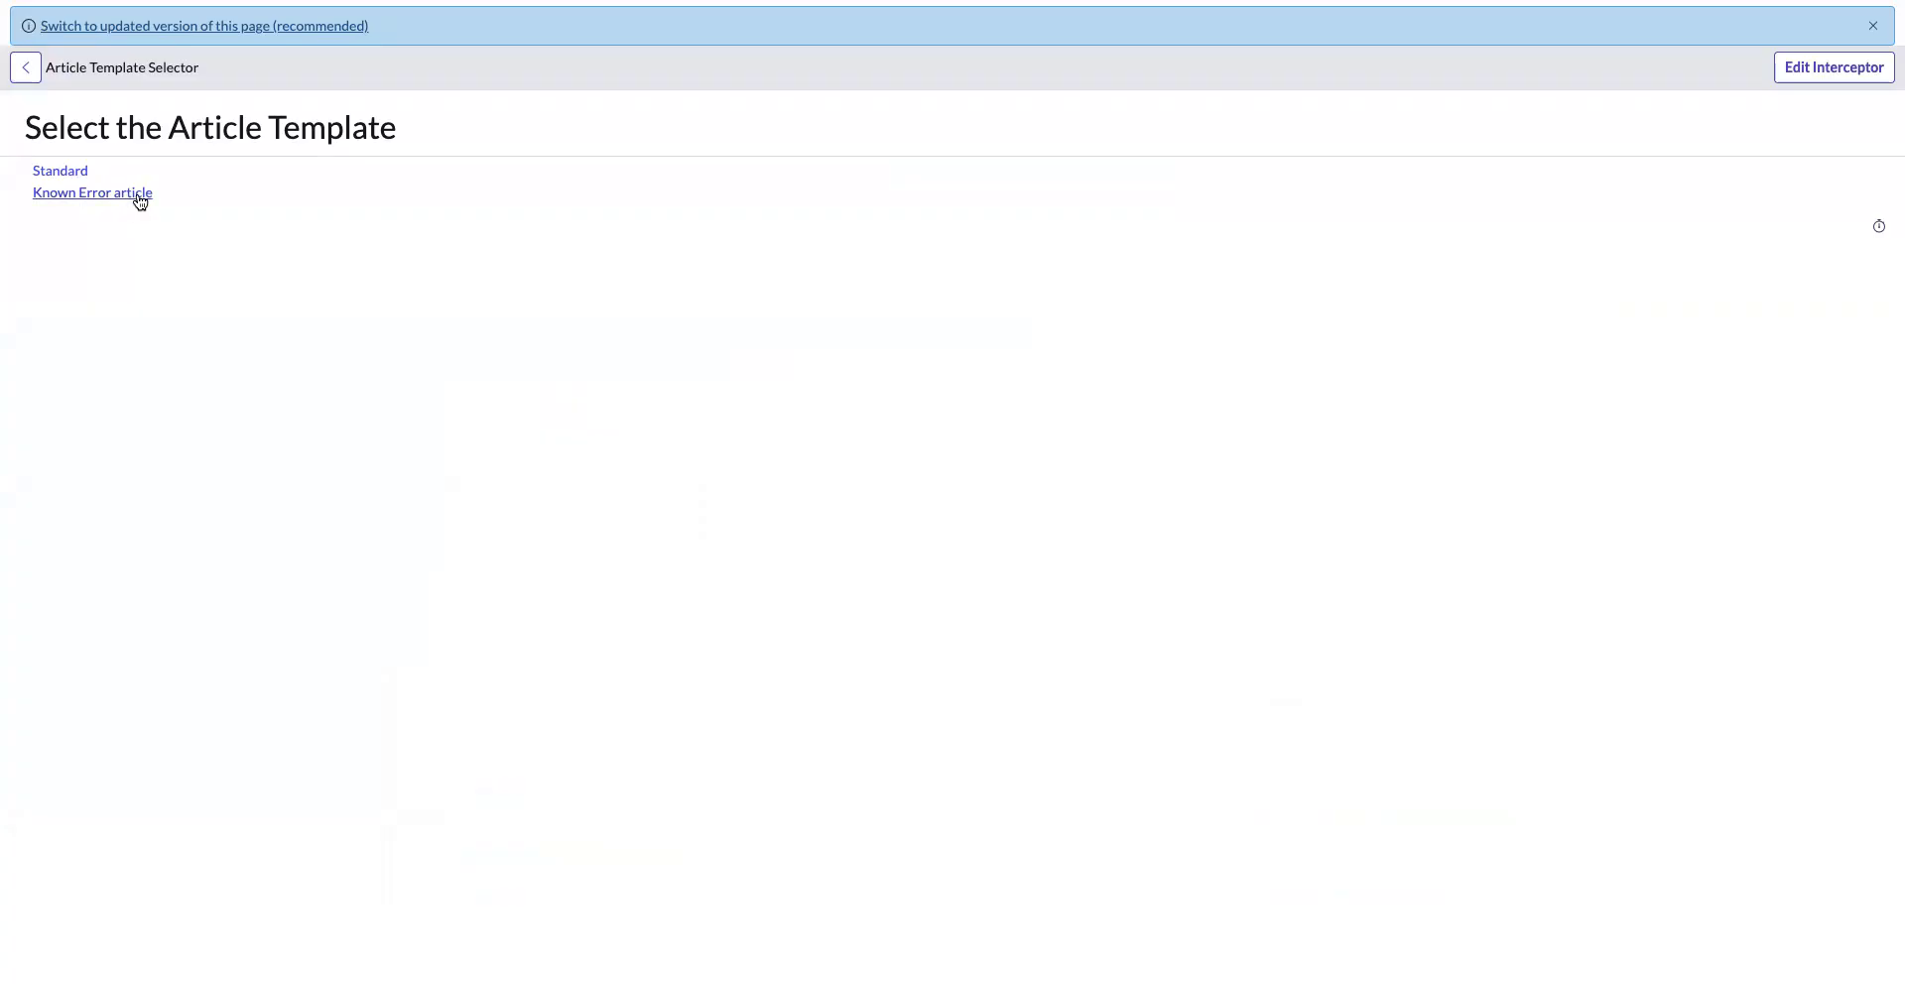
{"action": "left_click", "coordinate": [57, 171]}
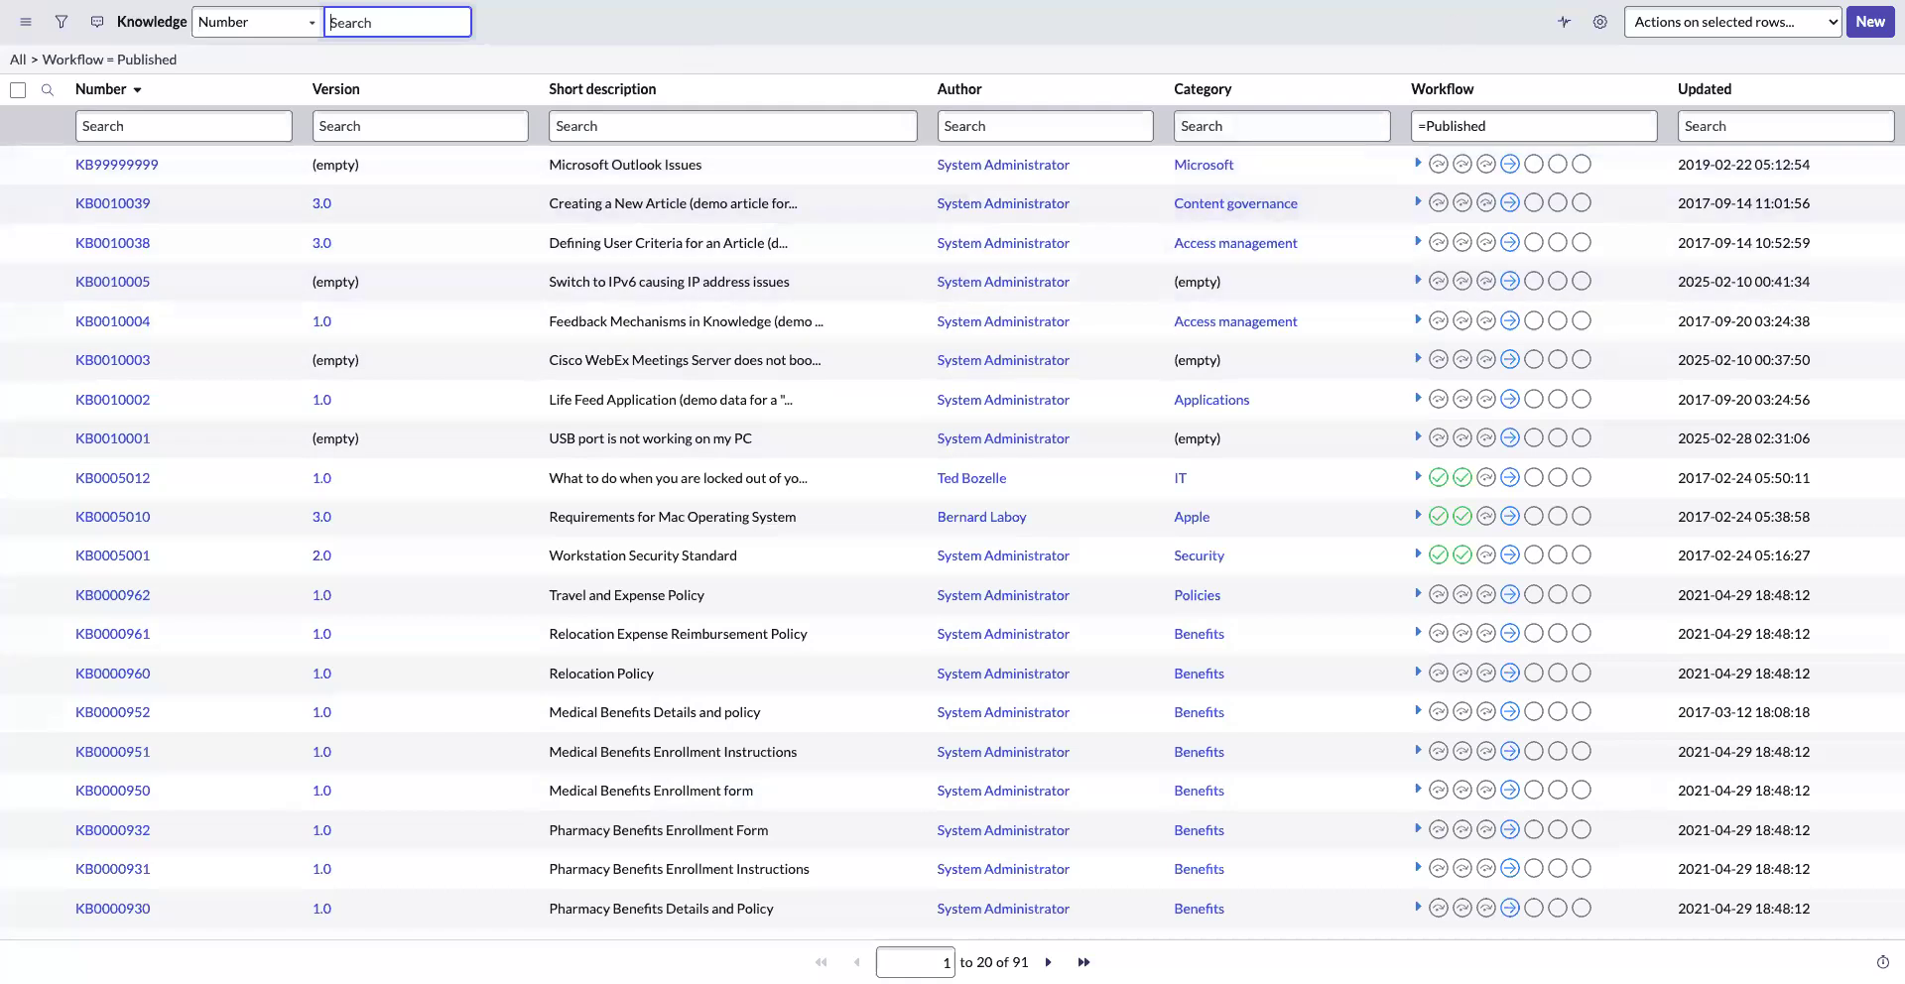
View the retired articles list and review the new knowledge article form's fields, including Article type.
{"action": "left_click", "coordinate": [1439, 0]}
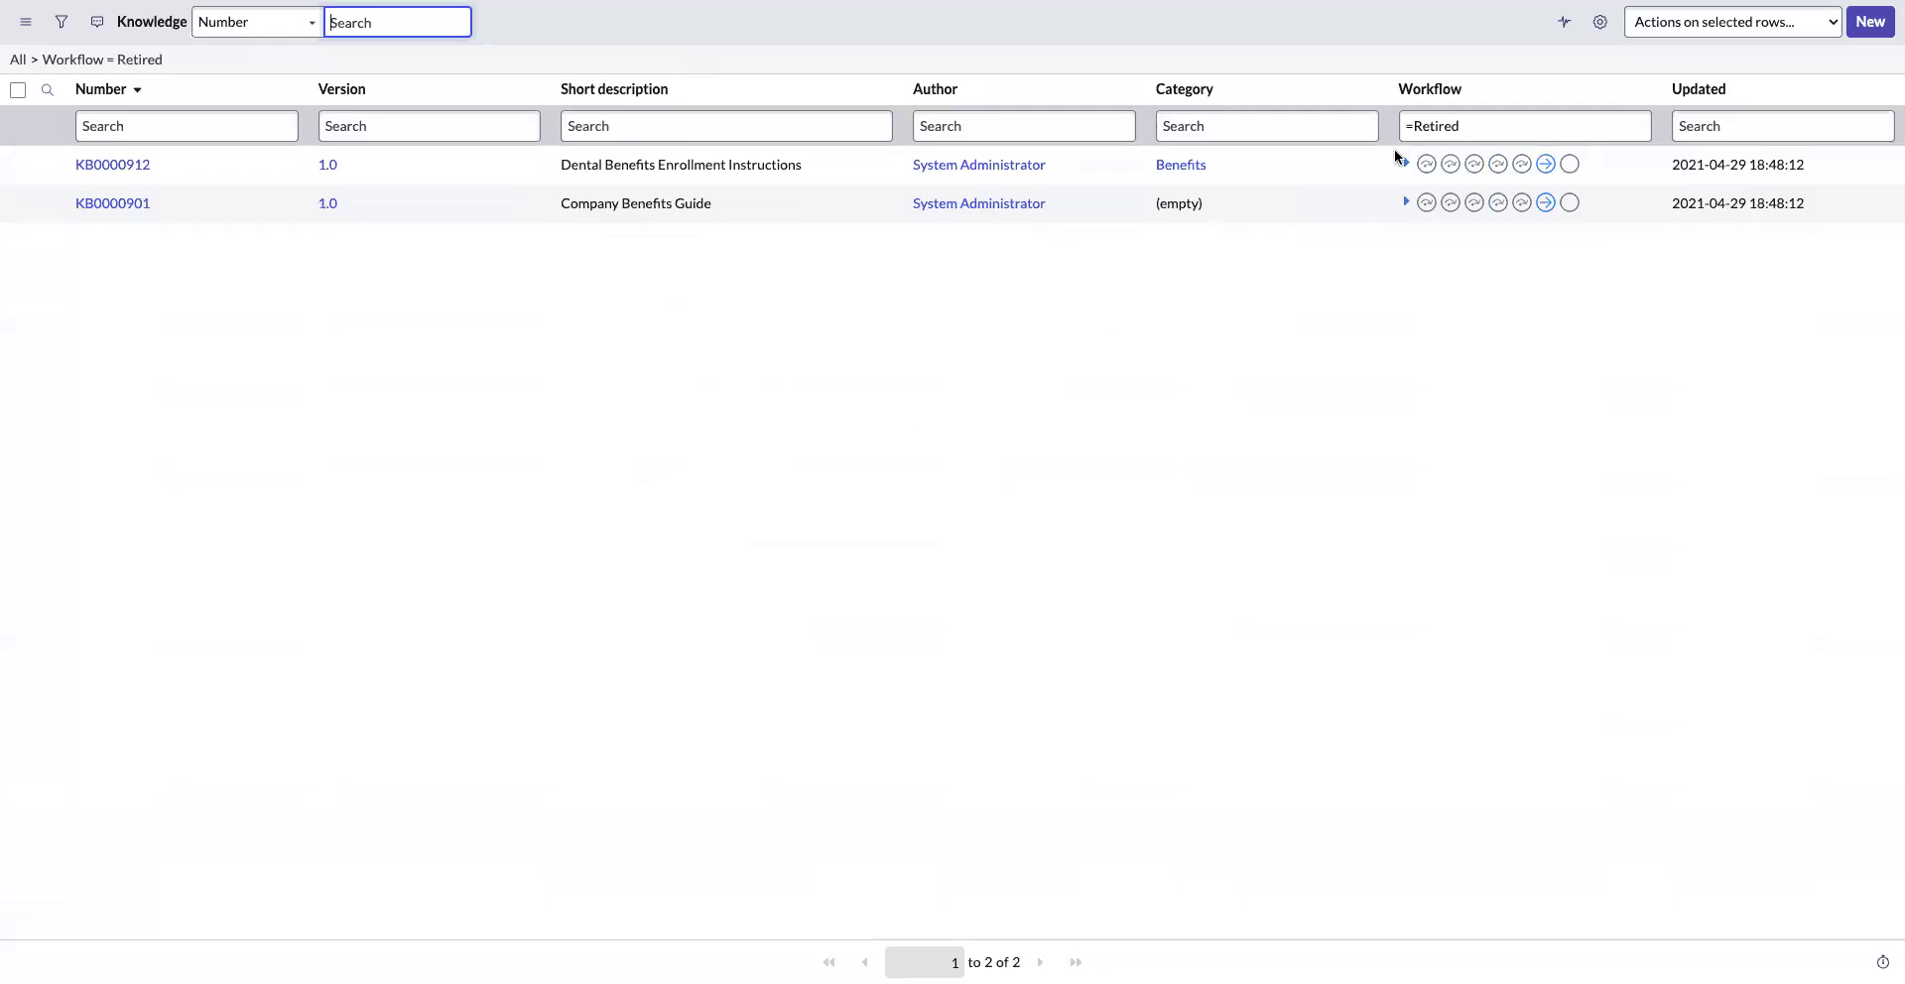
{"action": "left_click", "coordinate": [1607, 0]}
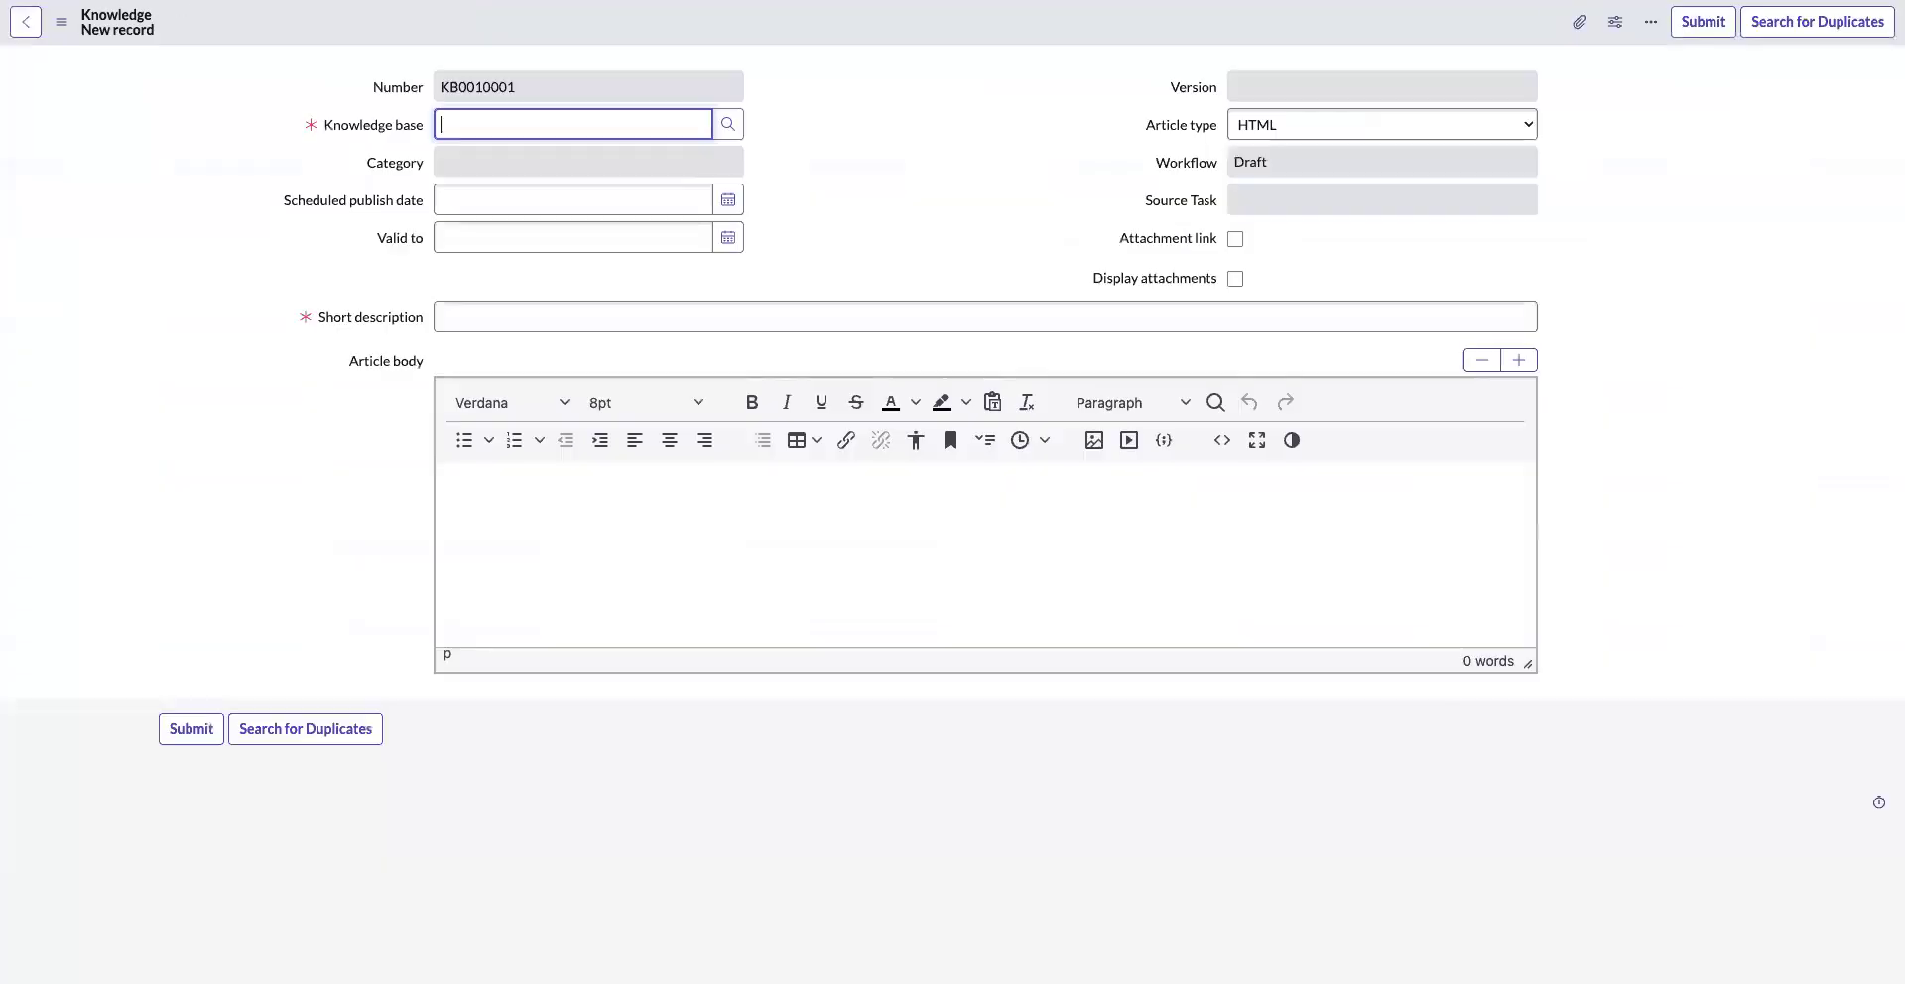
{"action": "left_click", "coordinate": [913, 134]}
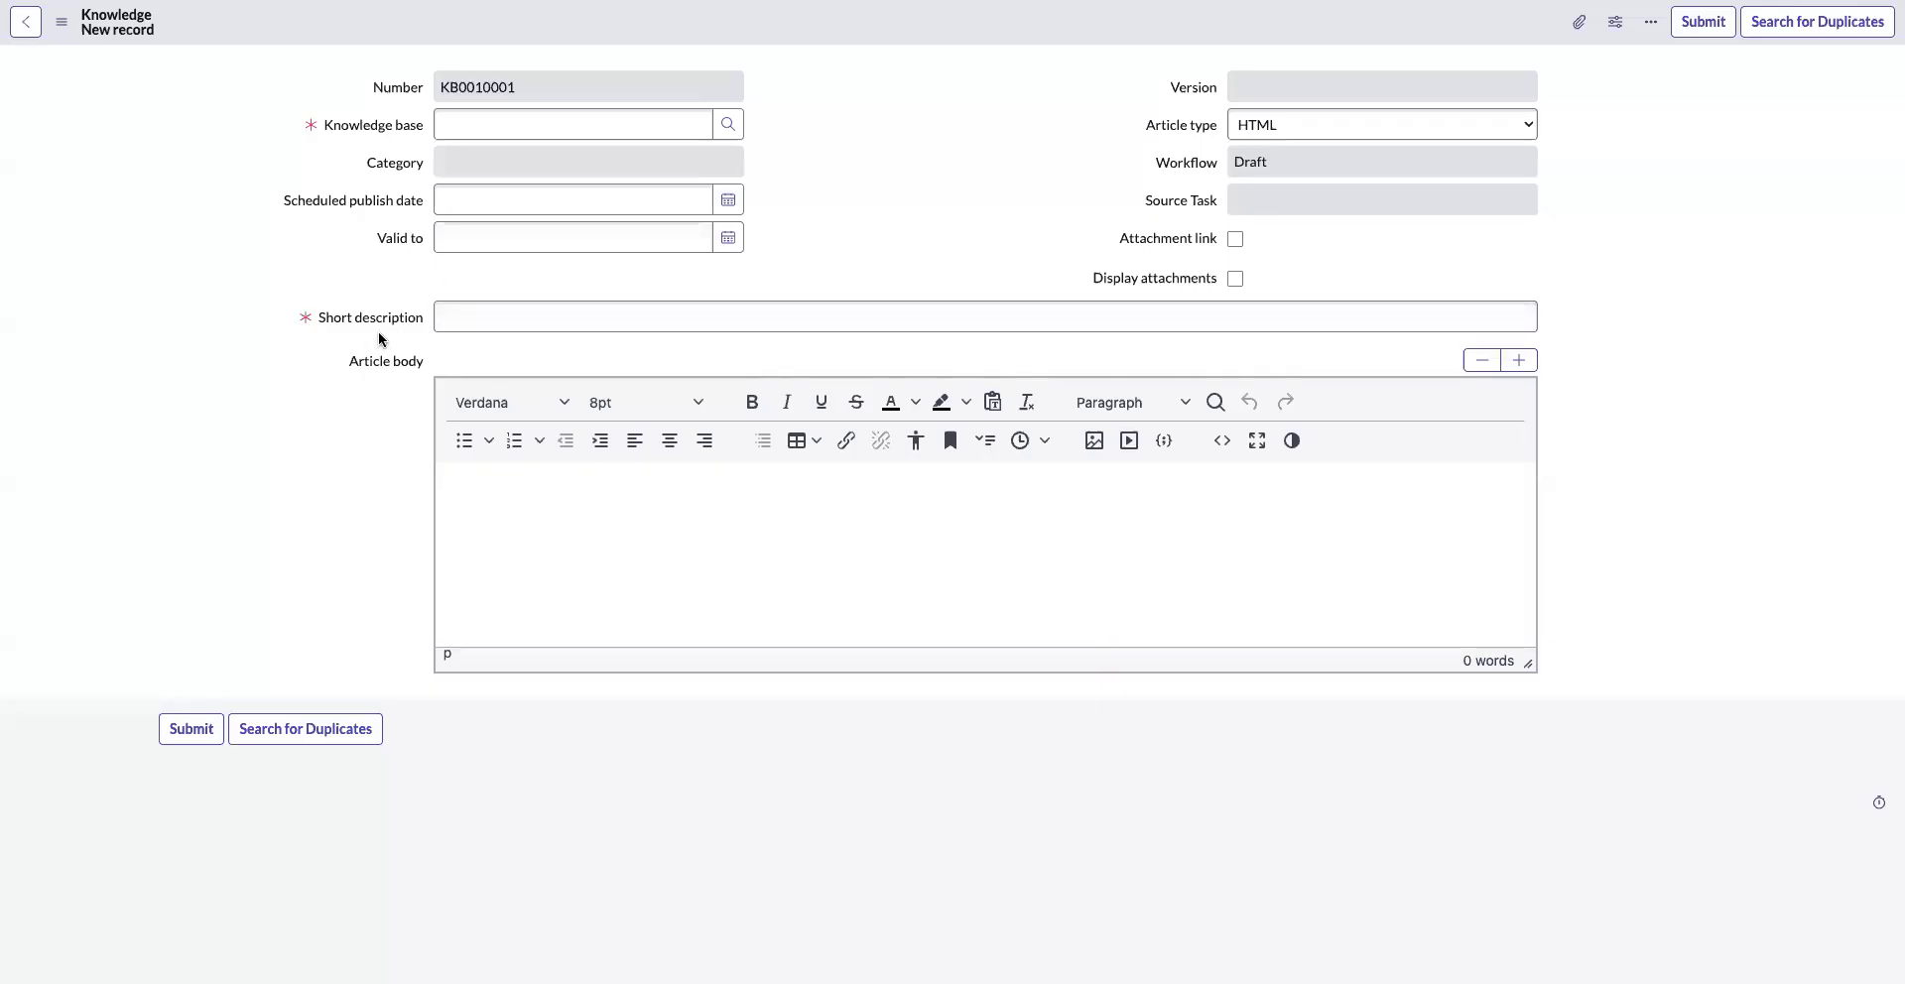
{"action": "left_click", "coordinate": [521, 528]}
{"action": "left_click", "coordinate": [944, 161]}
{"action": "left_click", "coordinate": [1425, 131]}
{"action": "left_click", "coordinate": [1317, 201]}
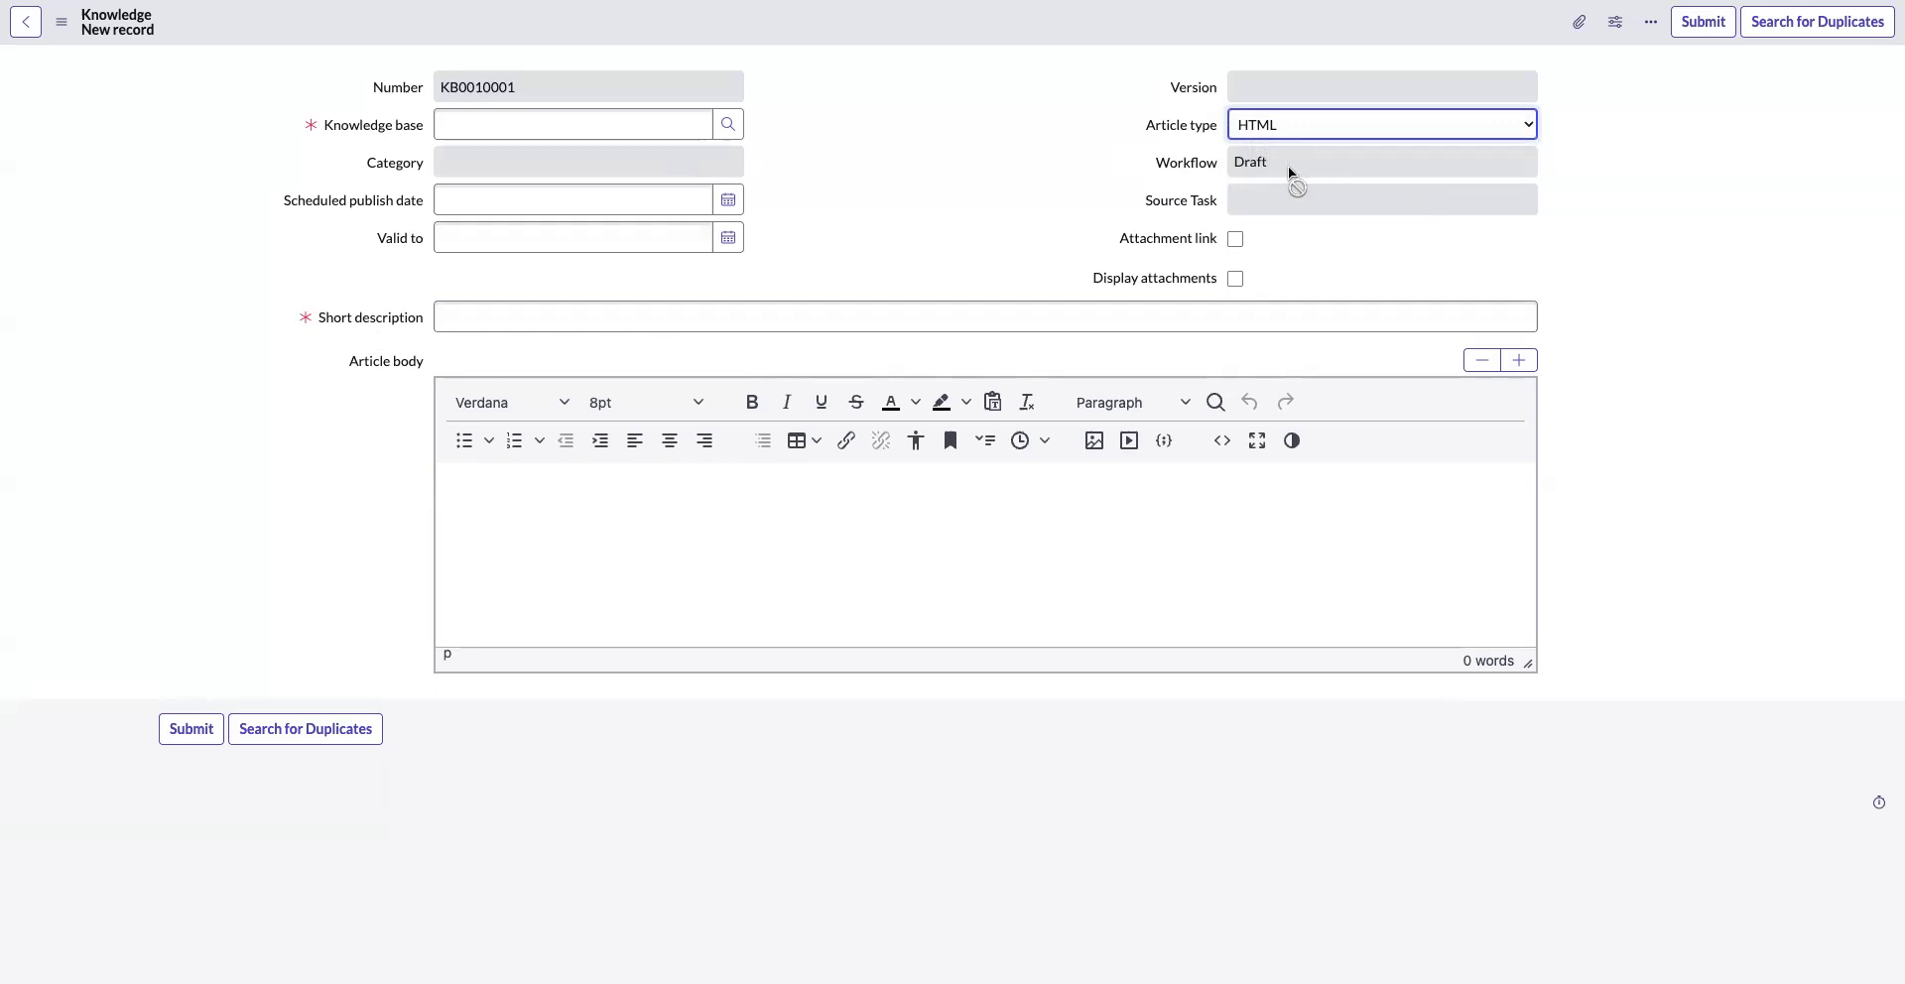
Open the table configuration behind the new knowledge article form and check the table's label and name.
{"action": "right_click", "coordinate": [894, 34]}
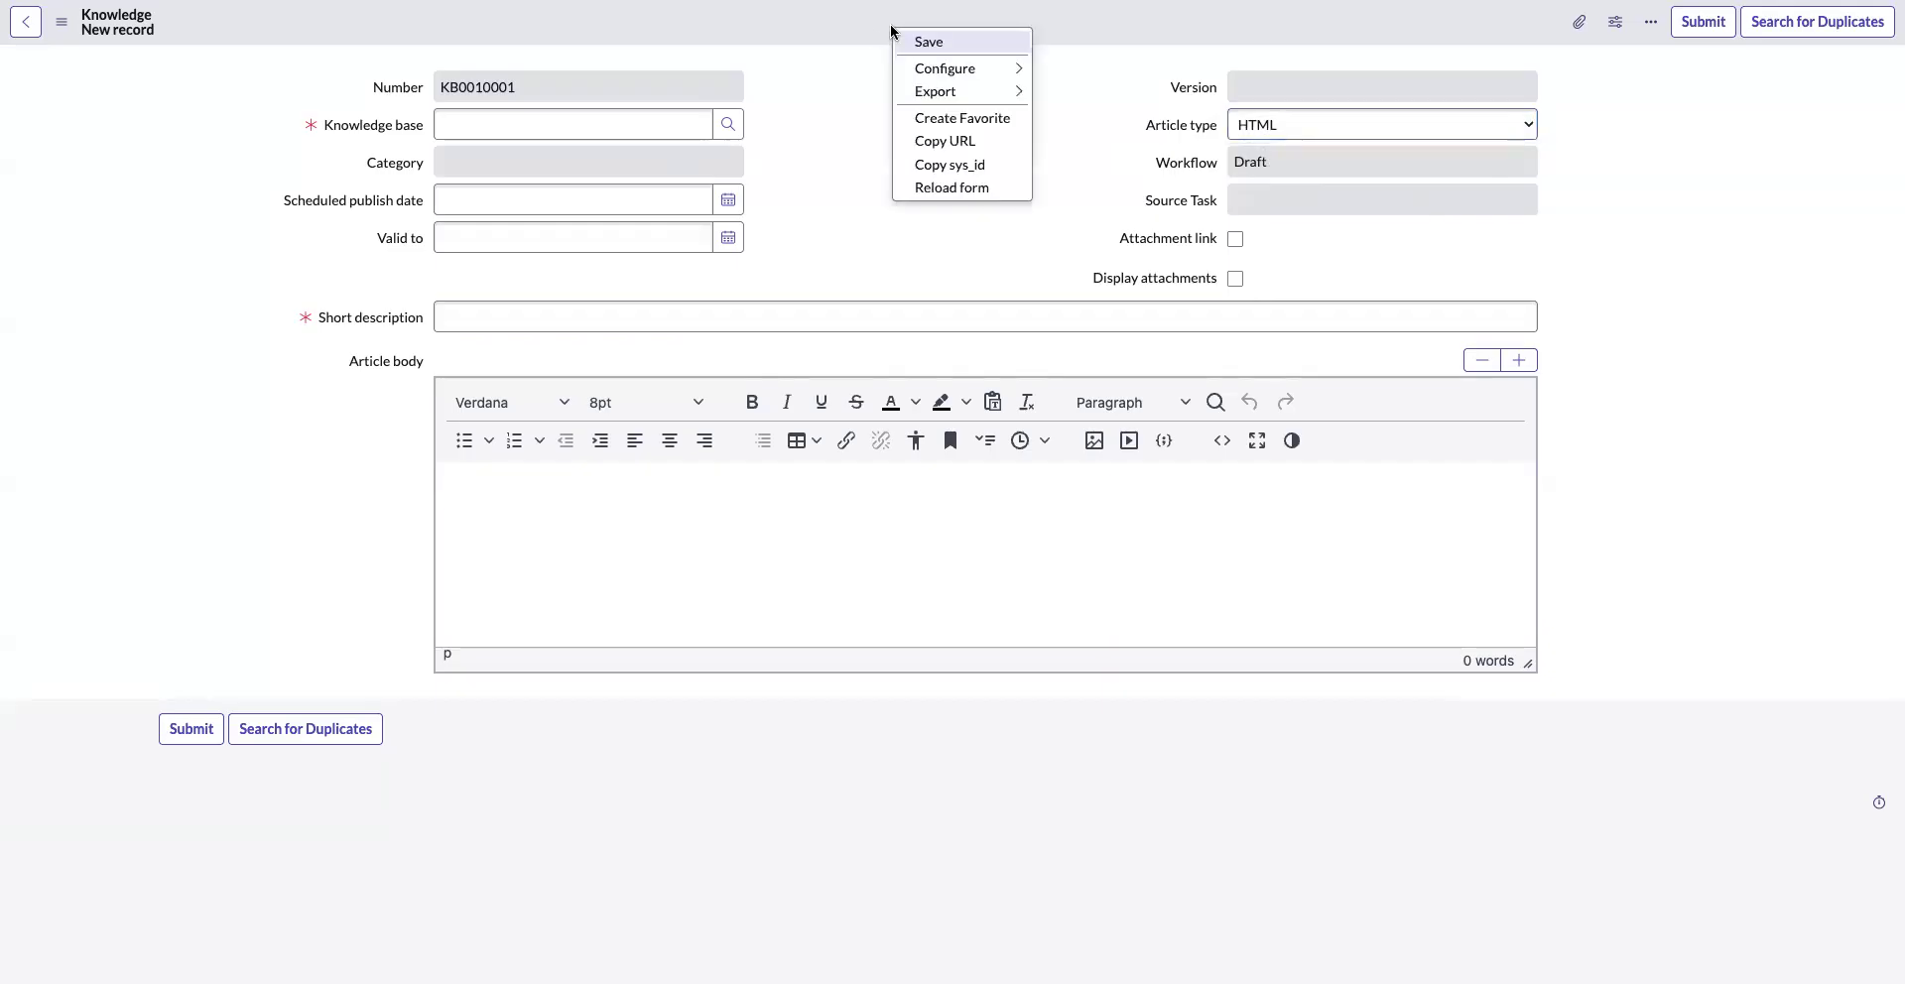
{"action": "mouse_move", "coordinate": [933, 68]}
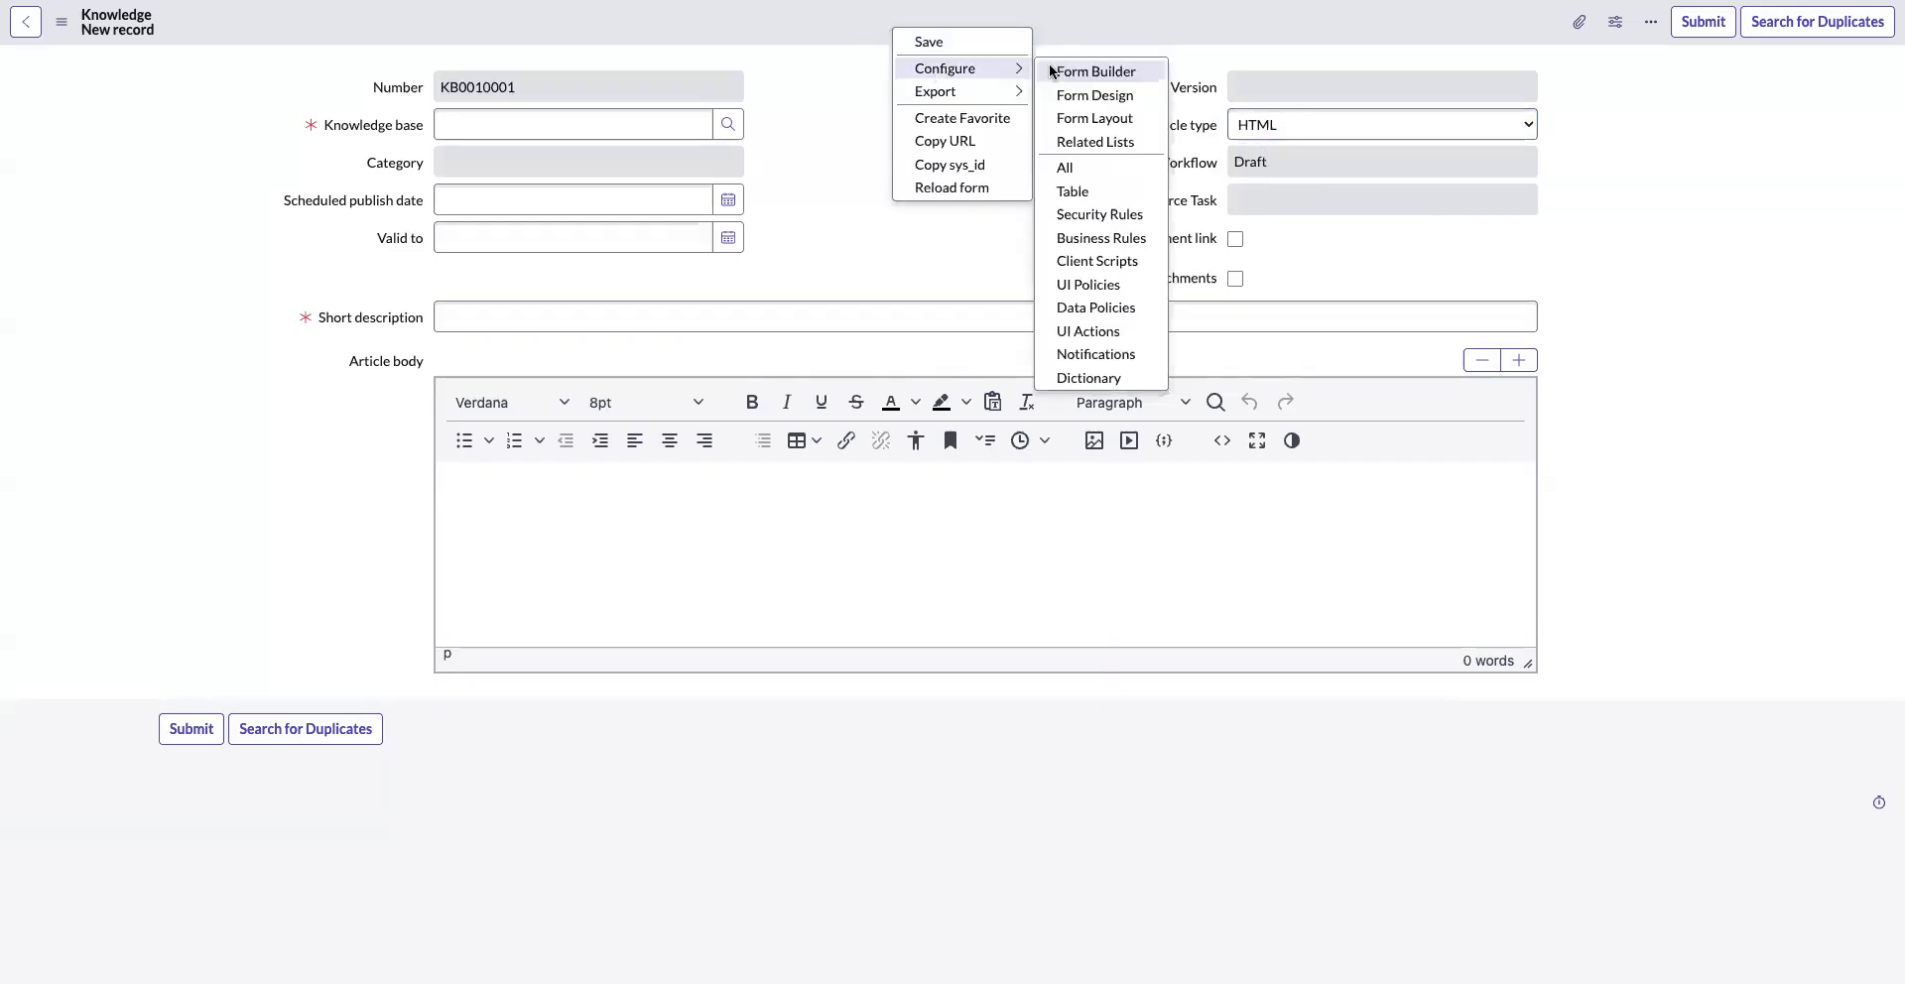
{"action": "left_click", "coordinate": [1073, 193]}
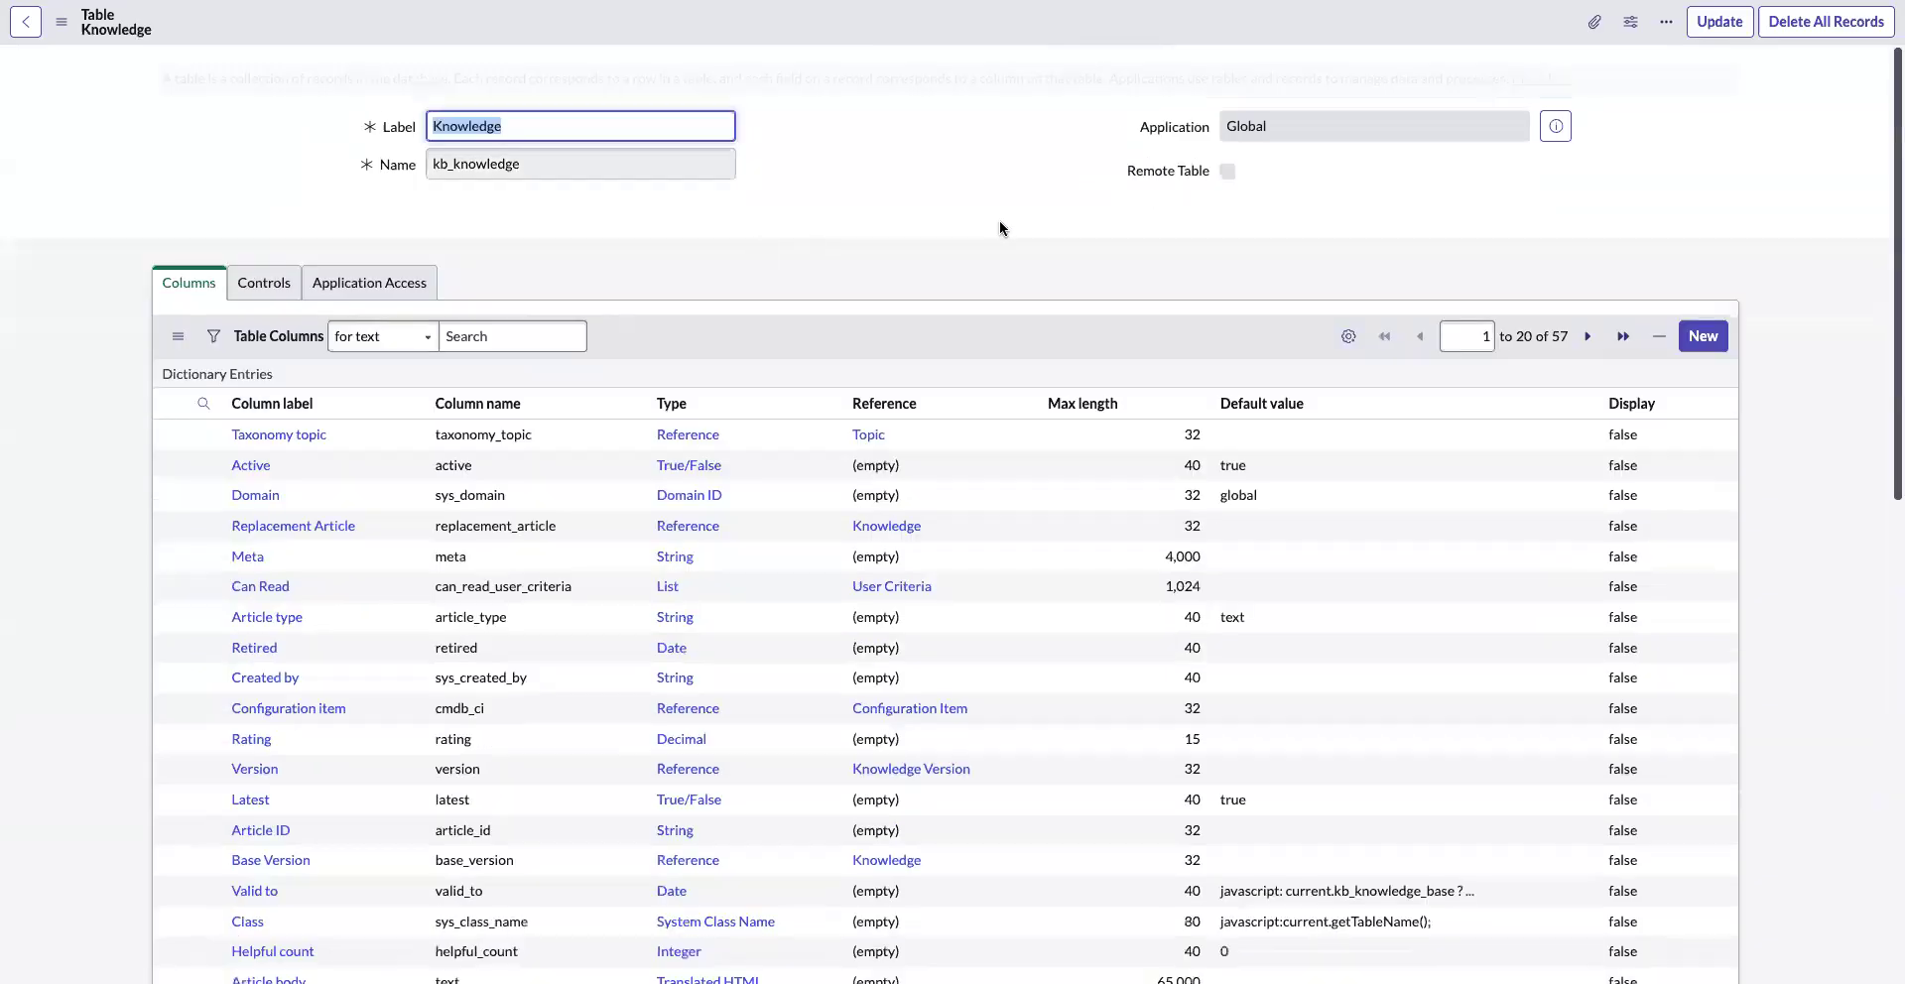
{"action": "left_click", "coordinate": [581, 129]}
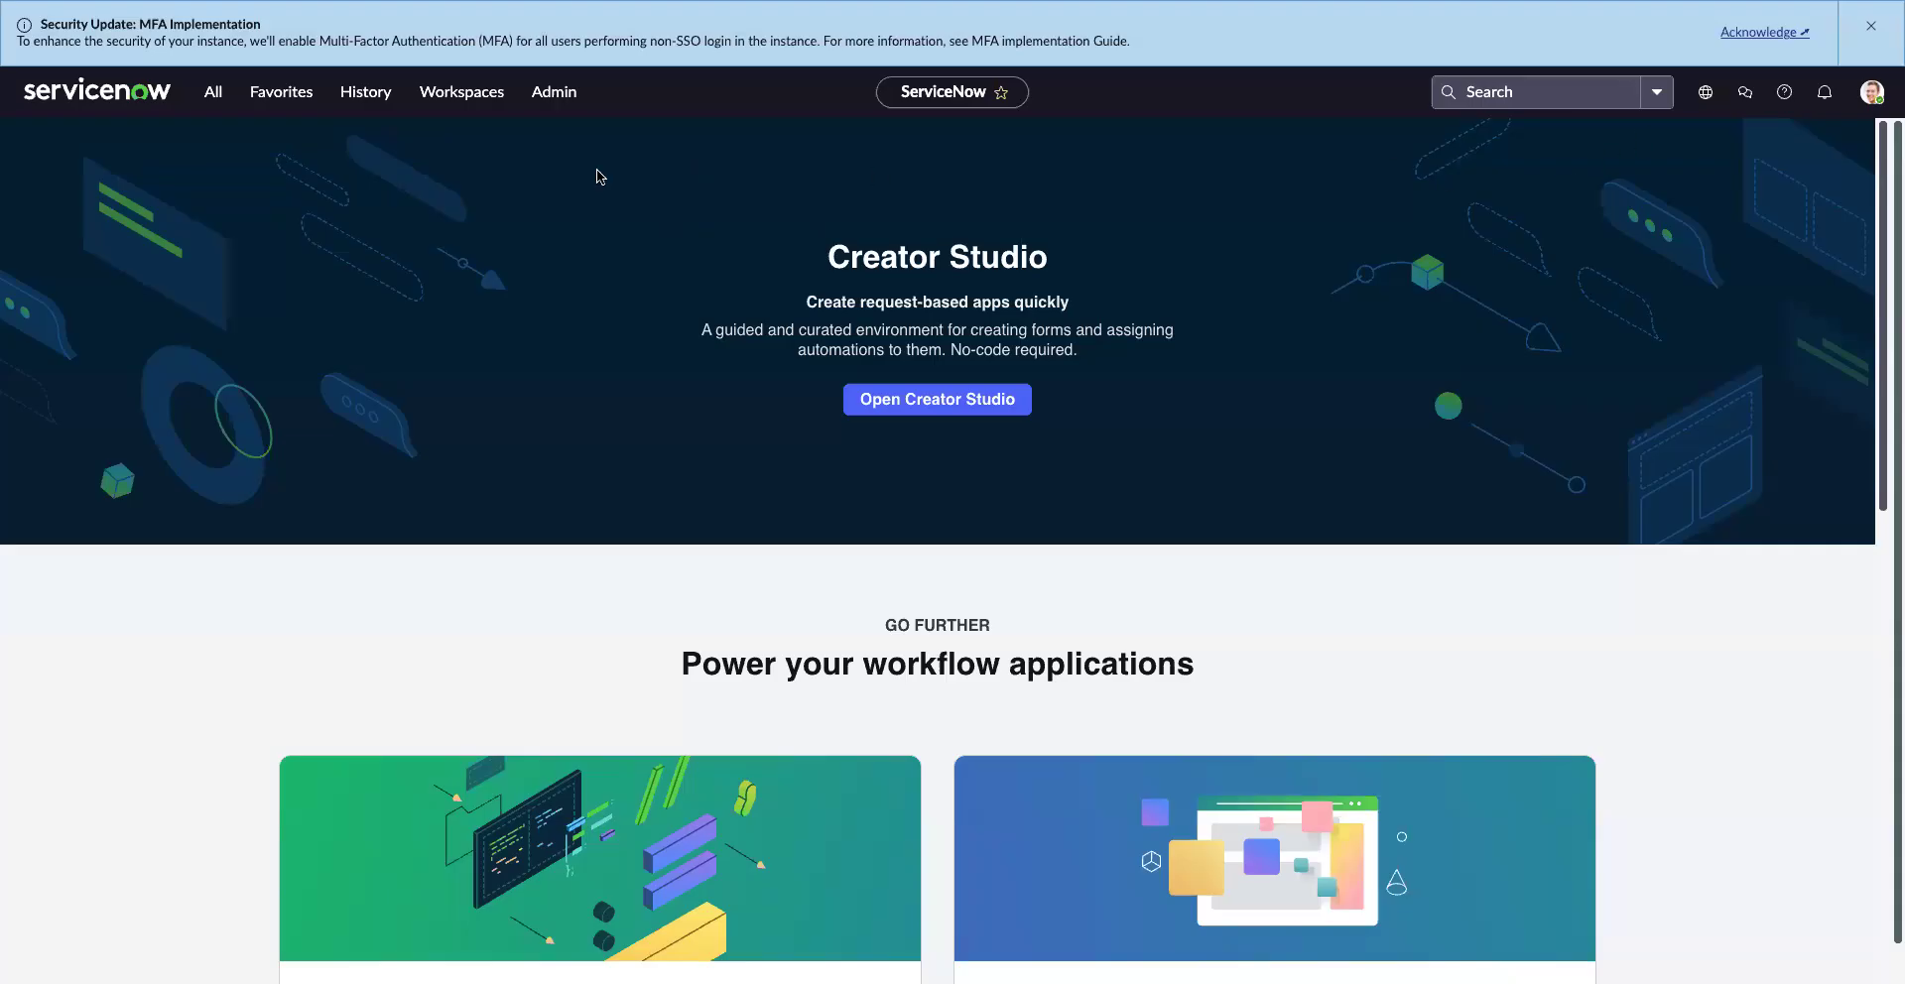
Filter the application navigator for "users" and open the Users module under System Security's Users and Groups.
{"action": "left_click", "coordinate": [212, 91]}
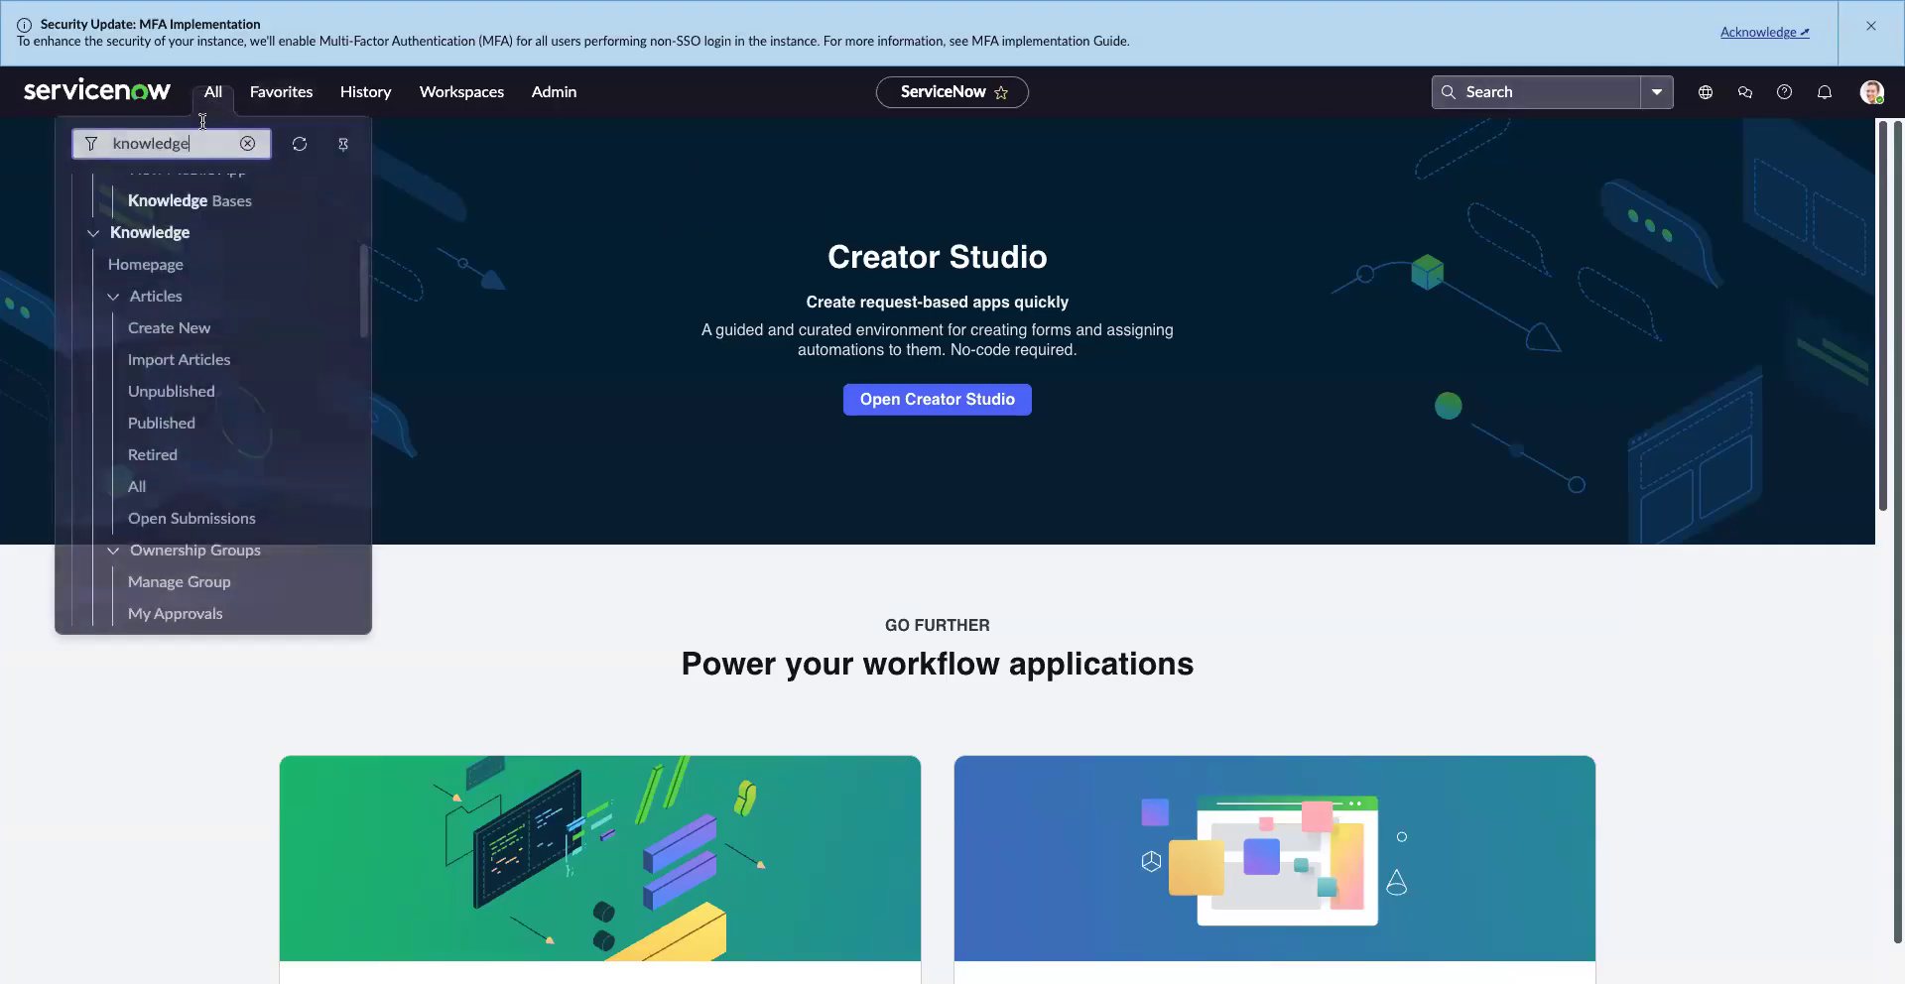
{"action": "left_click", "coordinate": [239, 146]}
{"action": "type", "text": "user"}
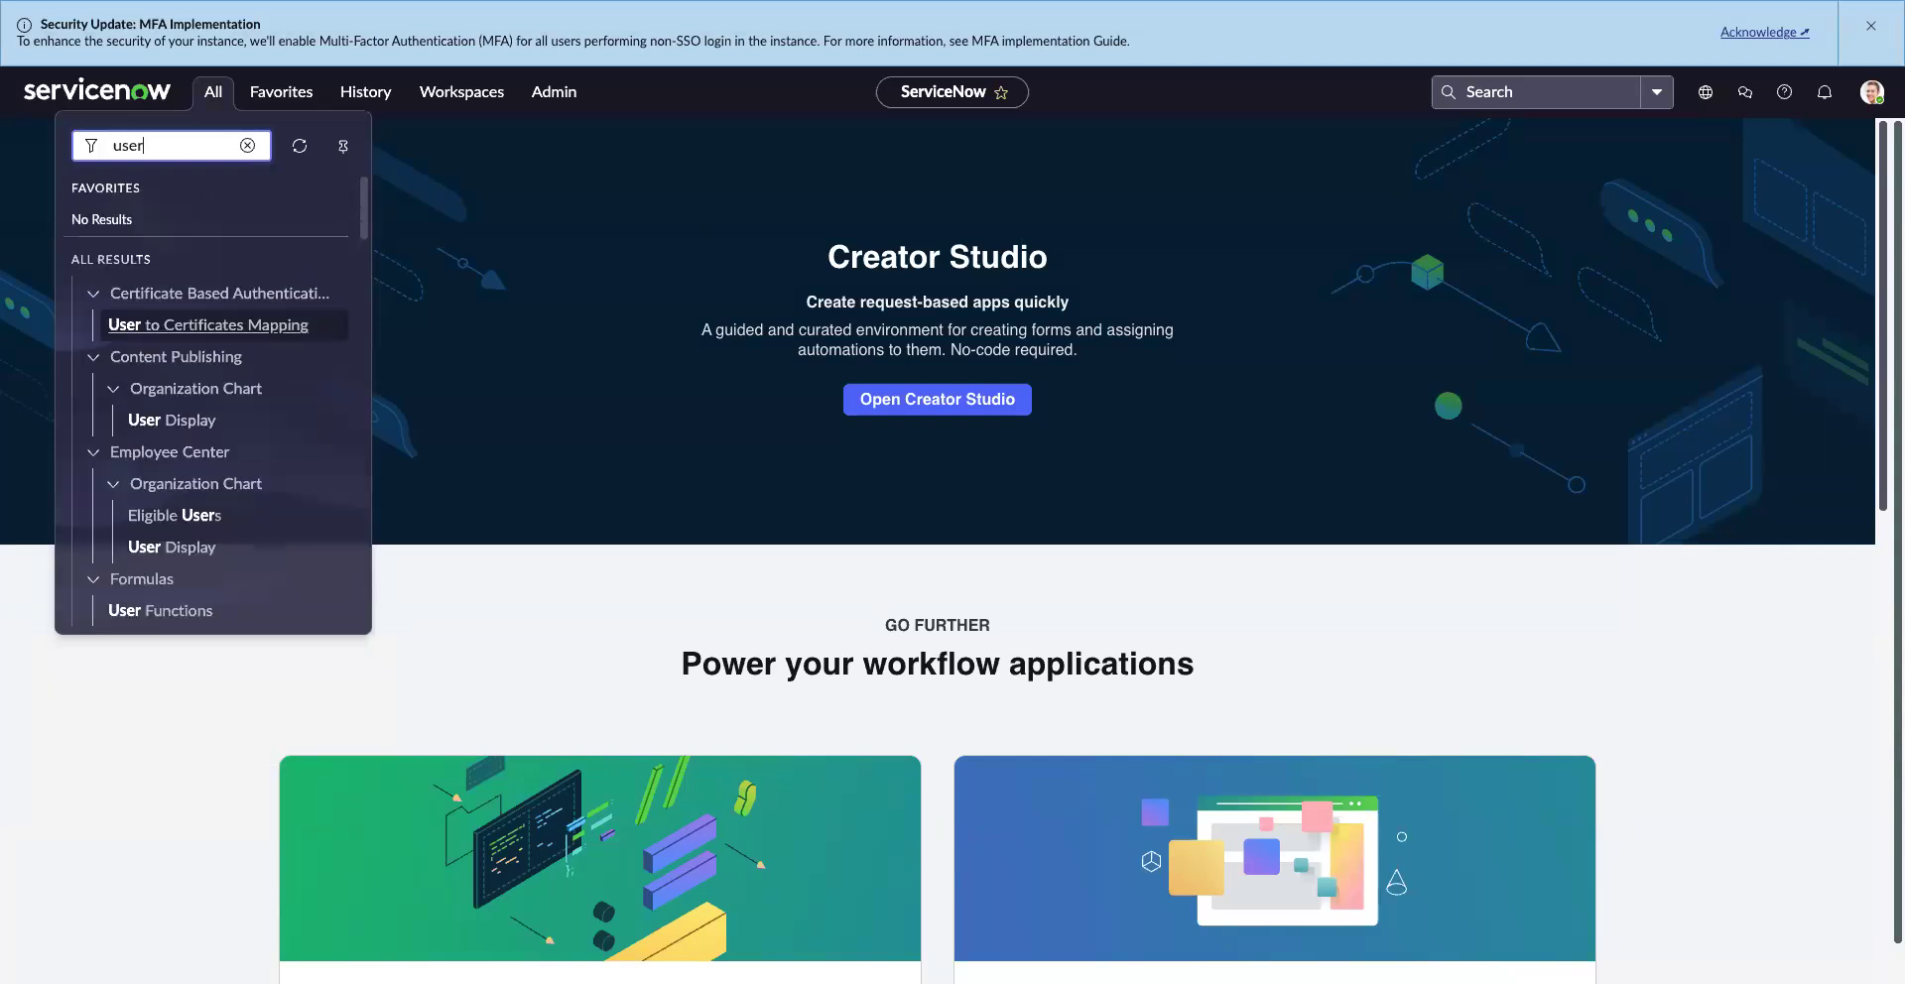
{"action": "type", "text": "s"}
{"action": "scroll", "coordinate": [238, 535], "scroll_direction": "down", "scroll_amount": 3}
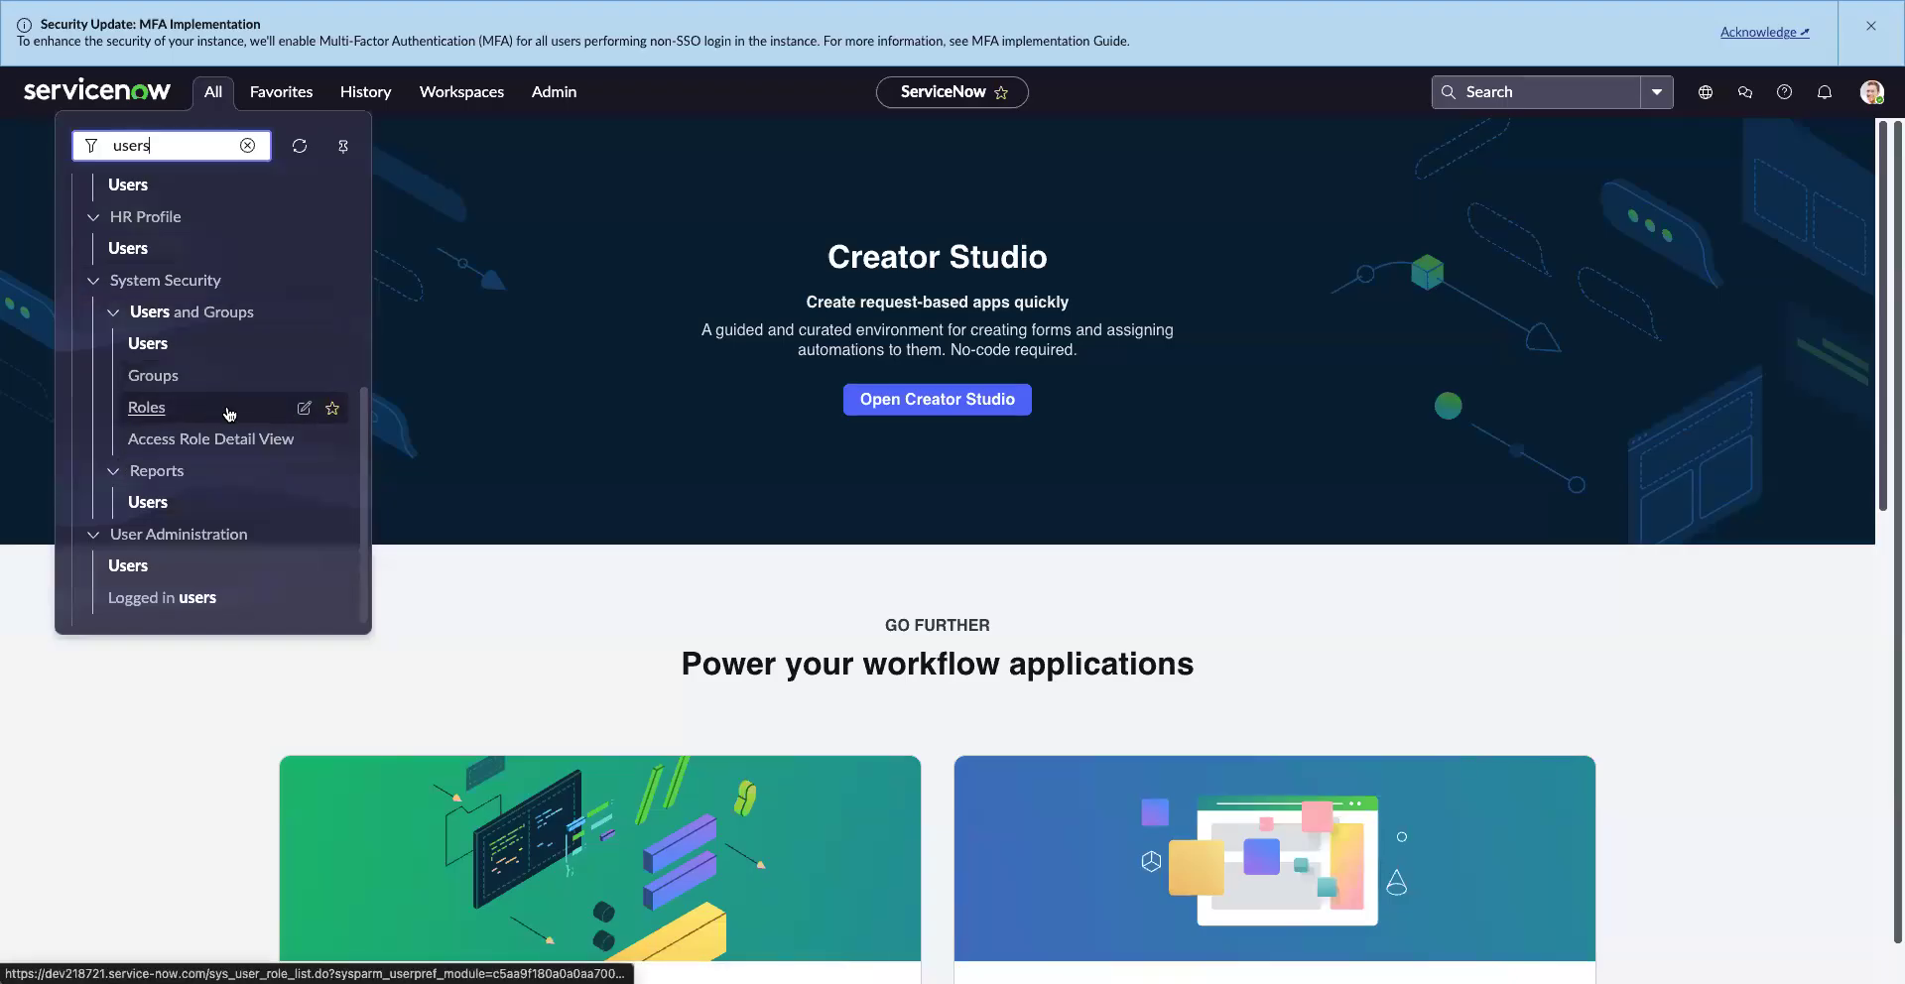
{"action": "left_click", "coordinate": [159, 354]}
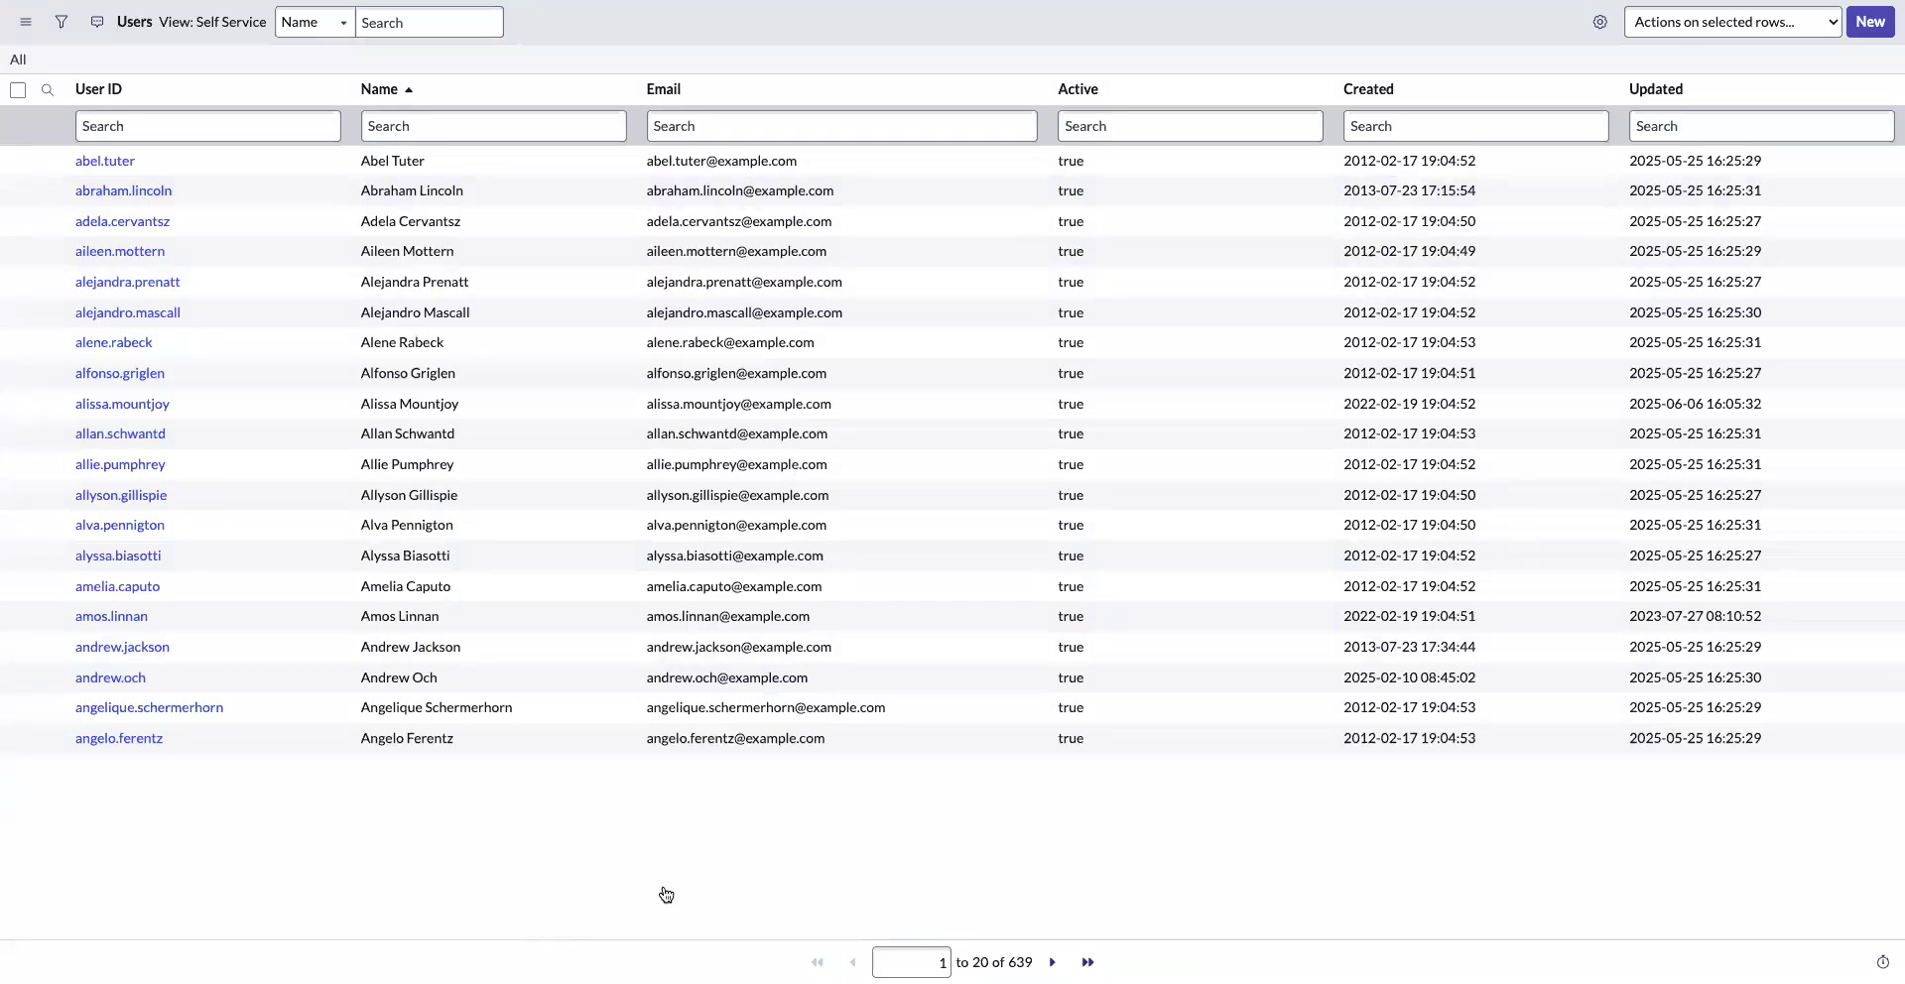
Try filtering the Users list by User ID with the wildcard search "*system admin".
{"action": "left_click", "coordinate": [260, 126]}
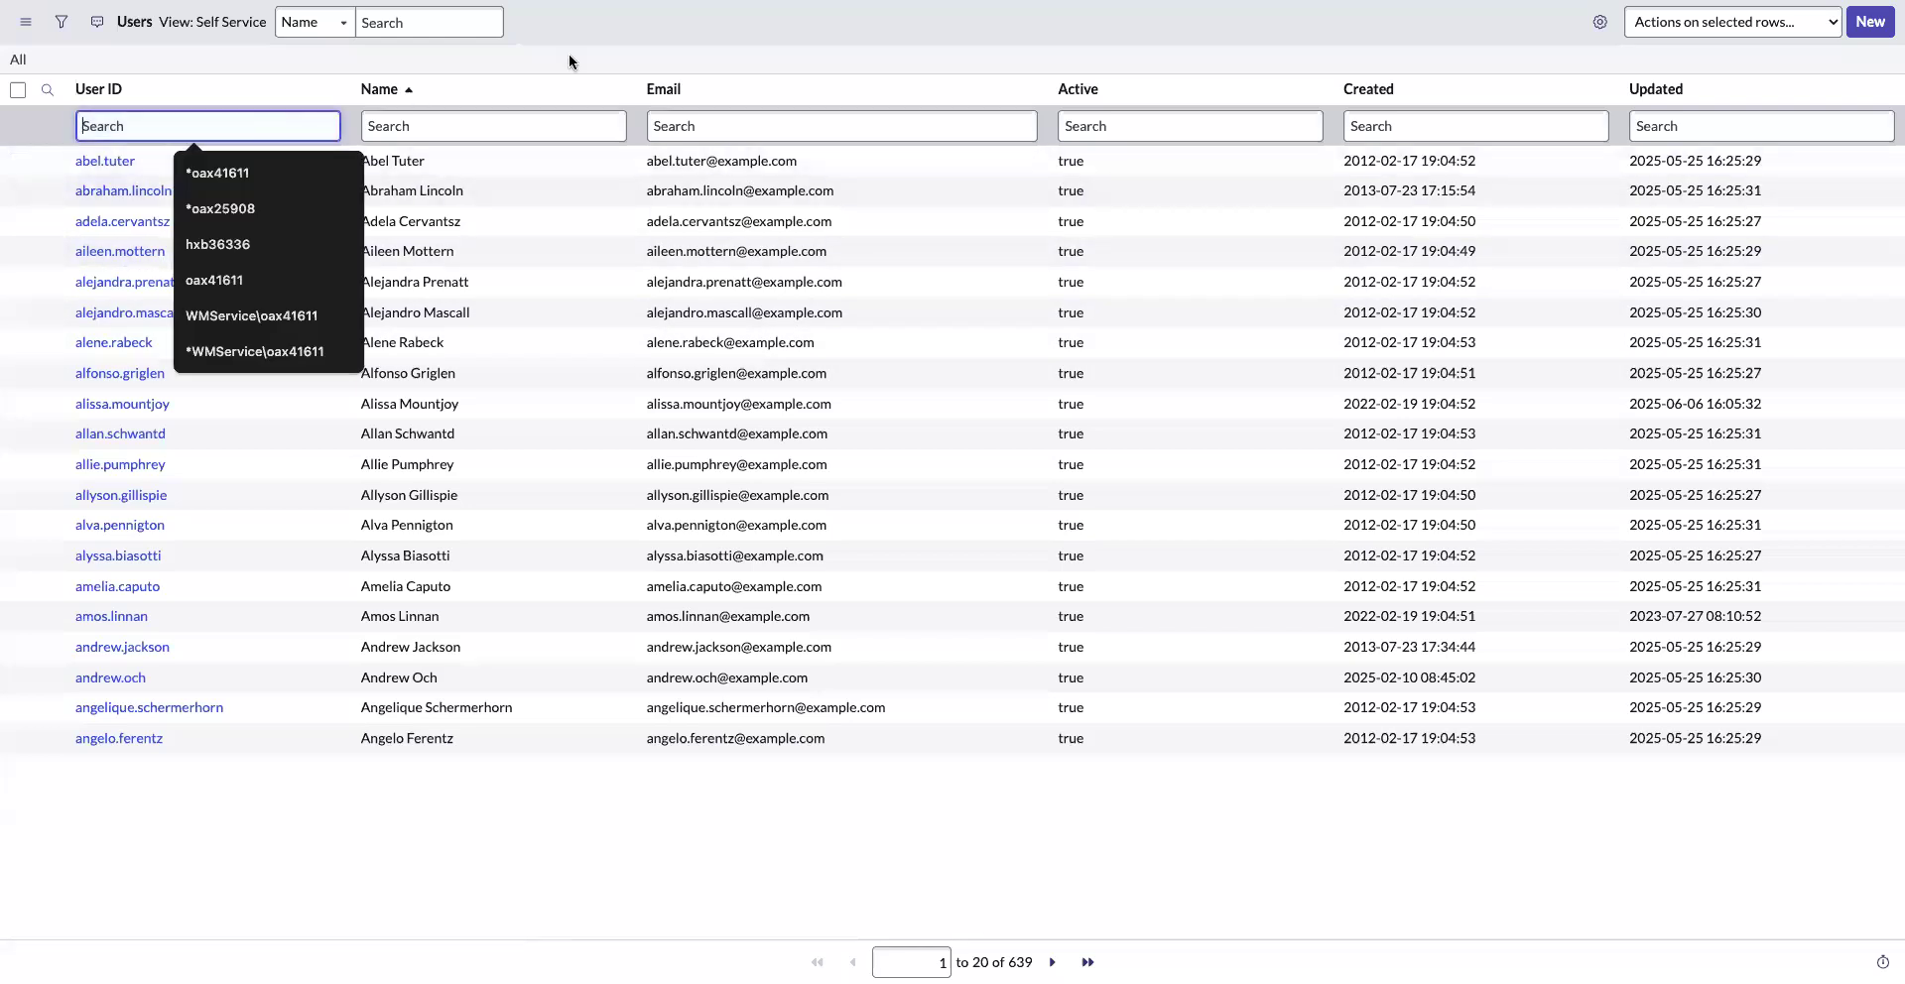
{"action": "left_click", "coordinate": [169, 126]}
{"action": "type", "text": "*s"}
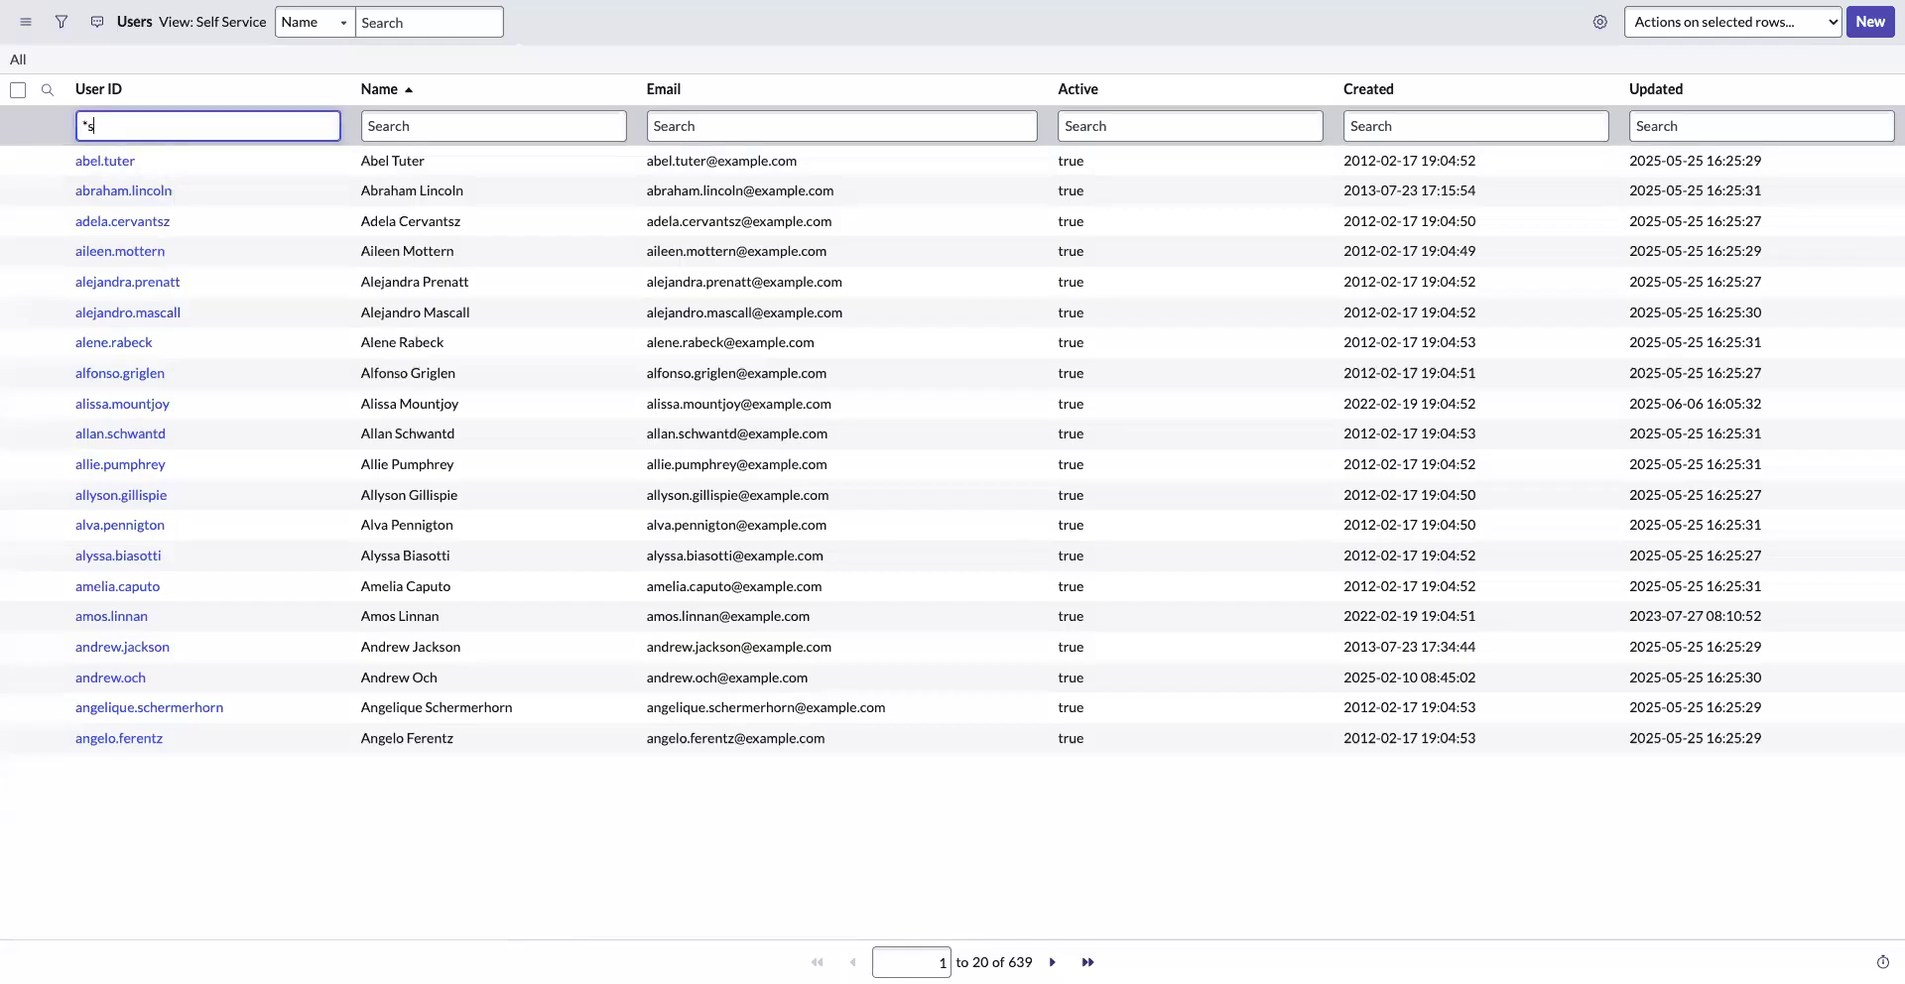
{"action": "type", "text": "ystem admin"}
{"action": "key", "text": "Return"}
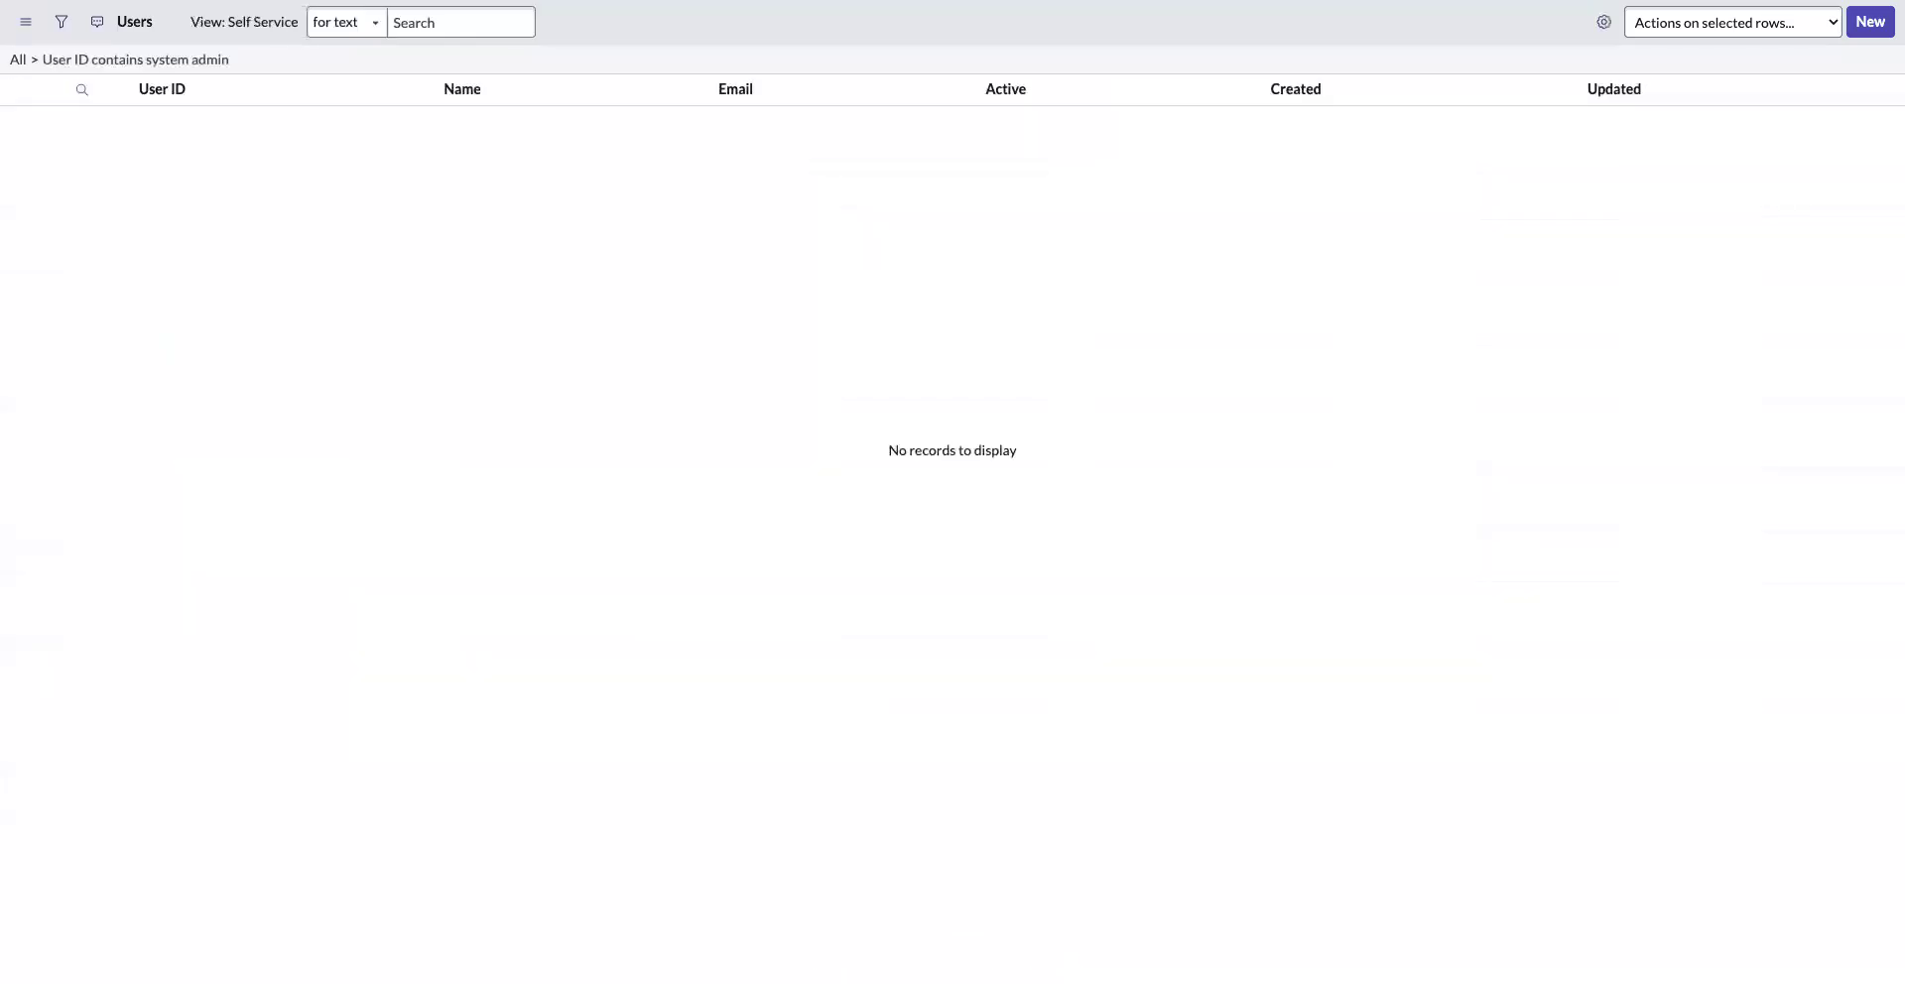
Move the search text from the User ID filter to the Name filter, shorten it to "*system" and run the search.
{"action": "left_click_drag", "start_coordinate": [248, 125], "coordinate": [145, 123]}
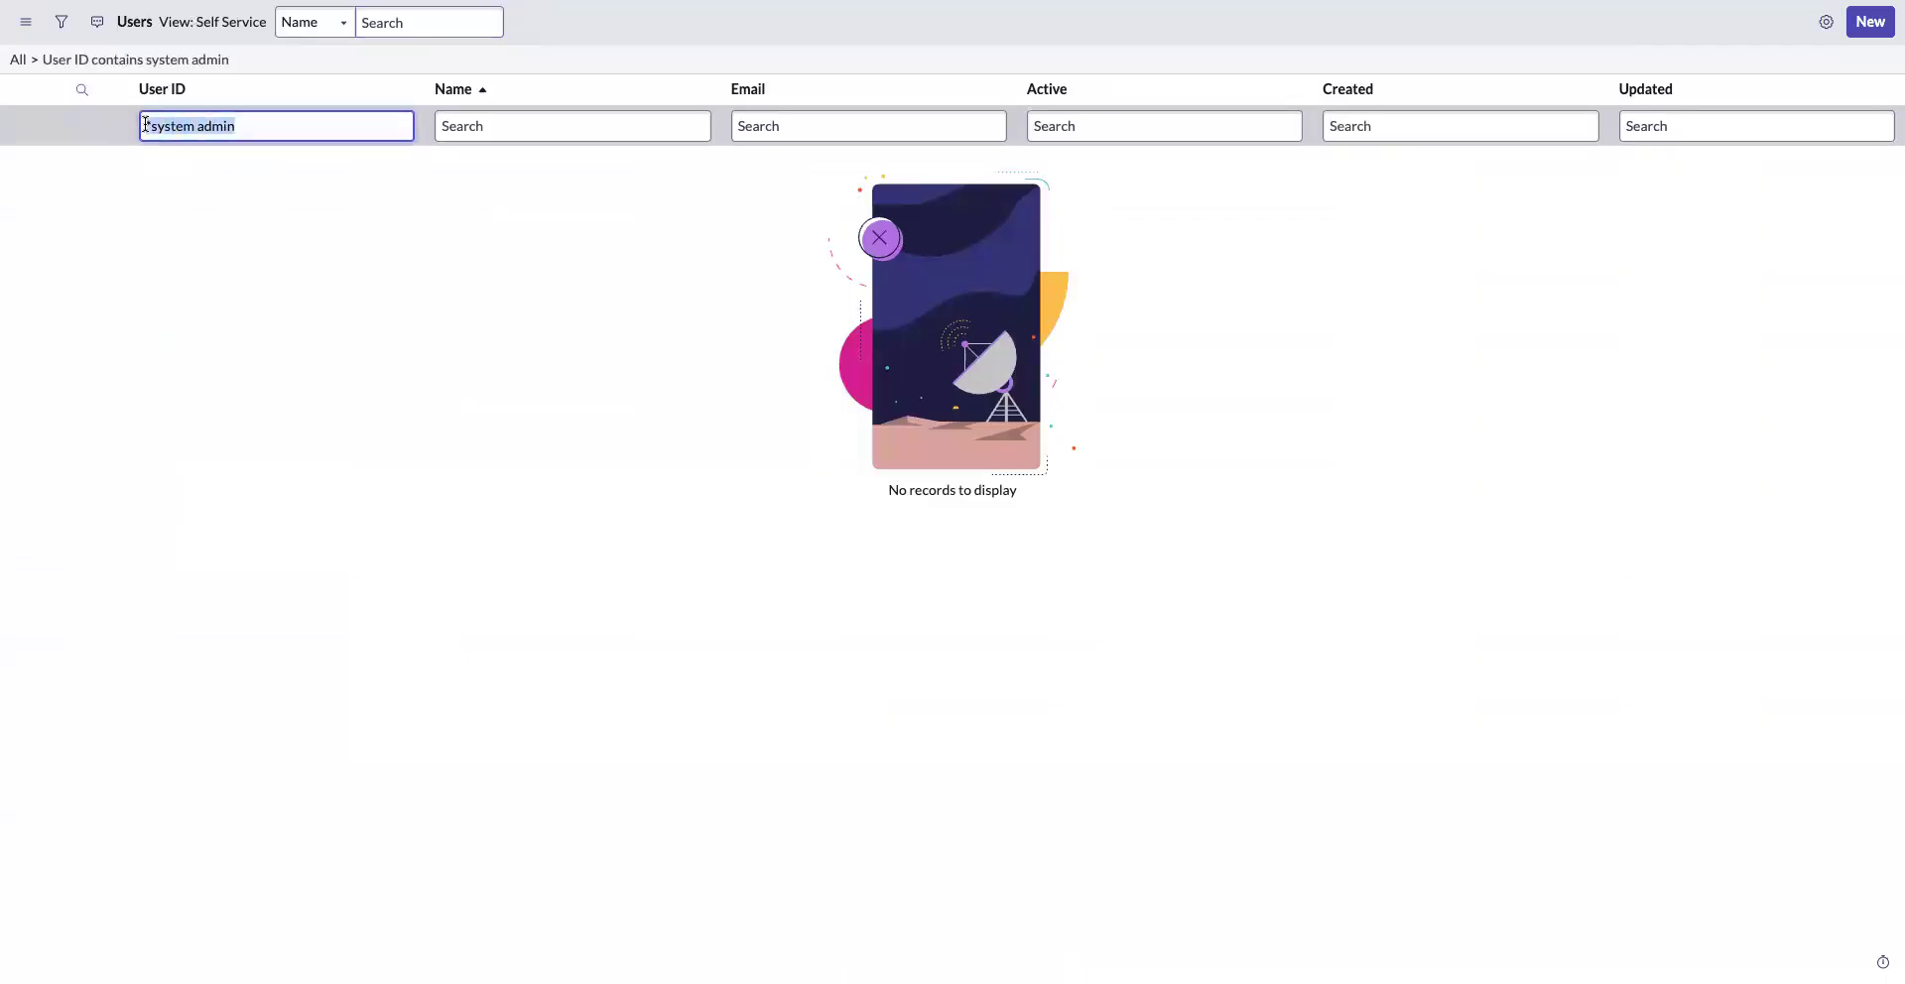
{"action": "key", "text": "ctrl+x"}
{"action": "left_click", "coordinate": [532, 115]}
{"action": "key", "text": "ctrl+v"}
{"action": "key", "text": "BackSpace"}
{"action": "key", "text": "BackSpace"}
{"action": "key", "text": "BackSpace"}
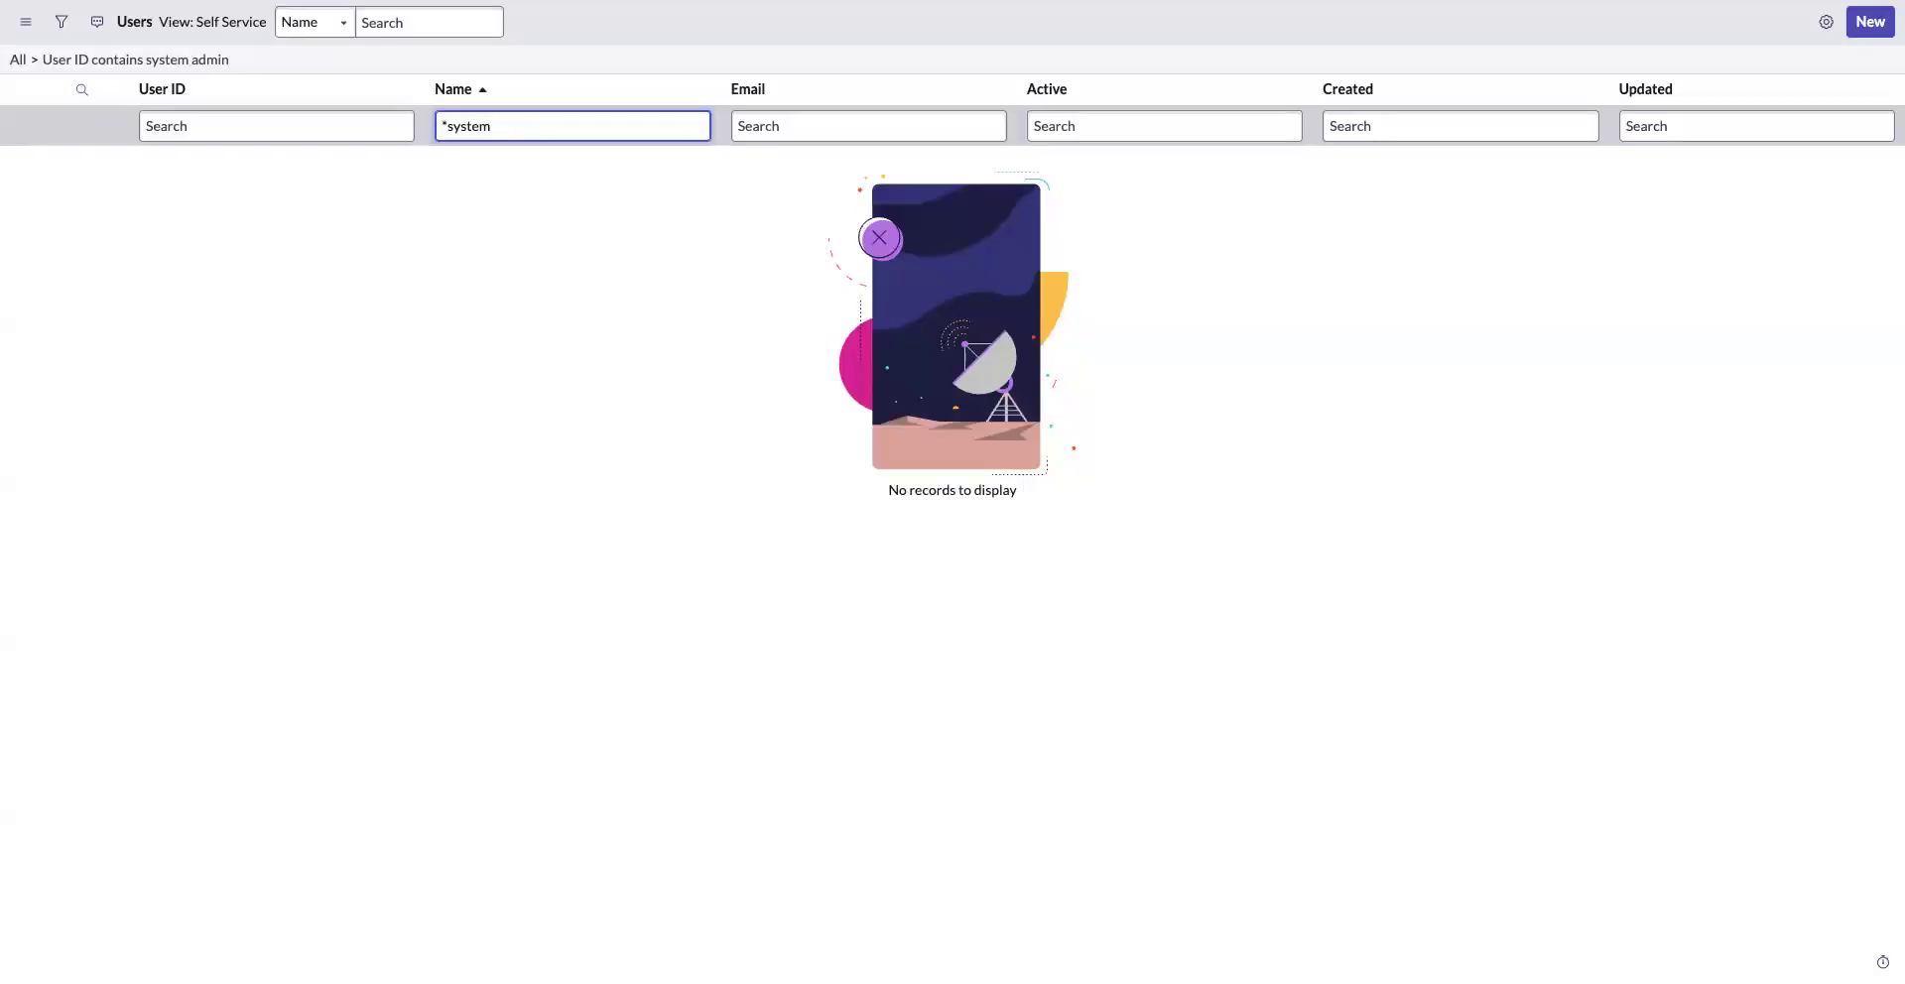
{"action": "key", "text": "Return"}
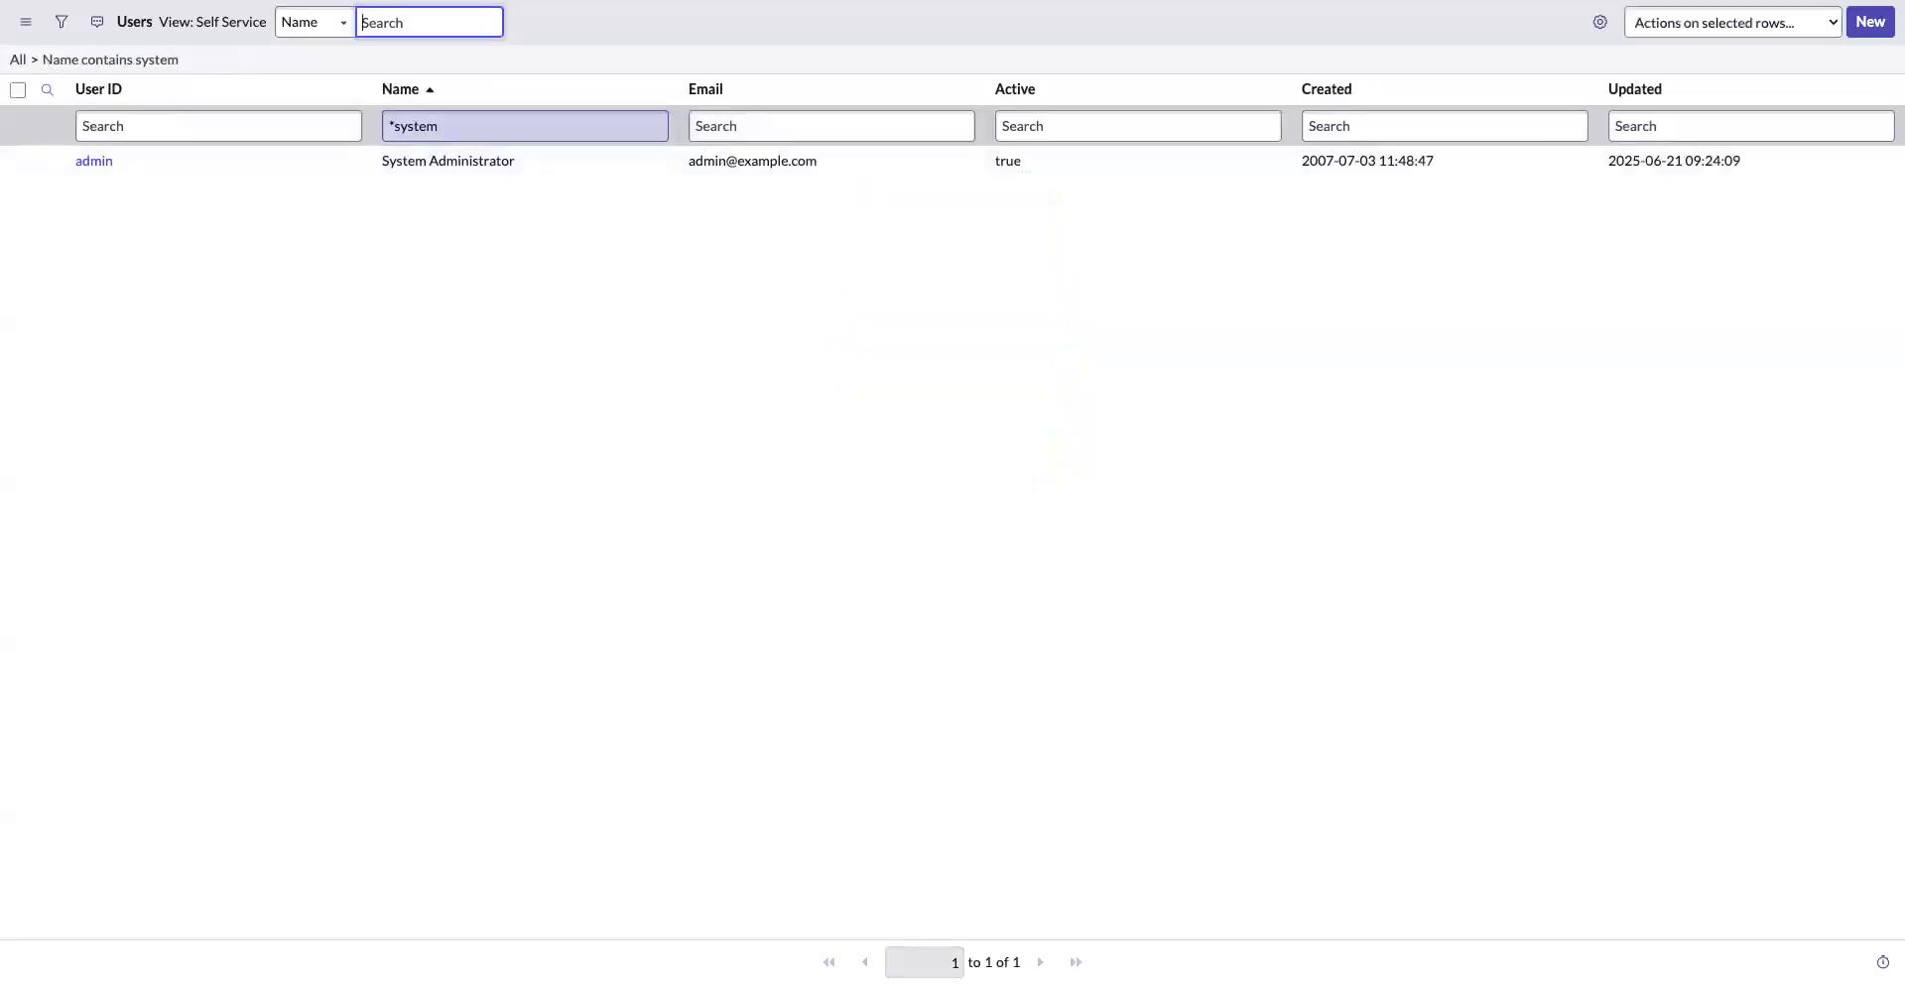
View the System Administrator user record's form and return to the filtered Users list.
{"action": "left_click", "coordinate": [80, 166]}
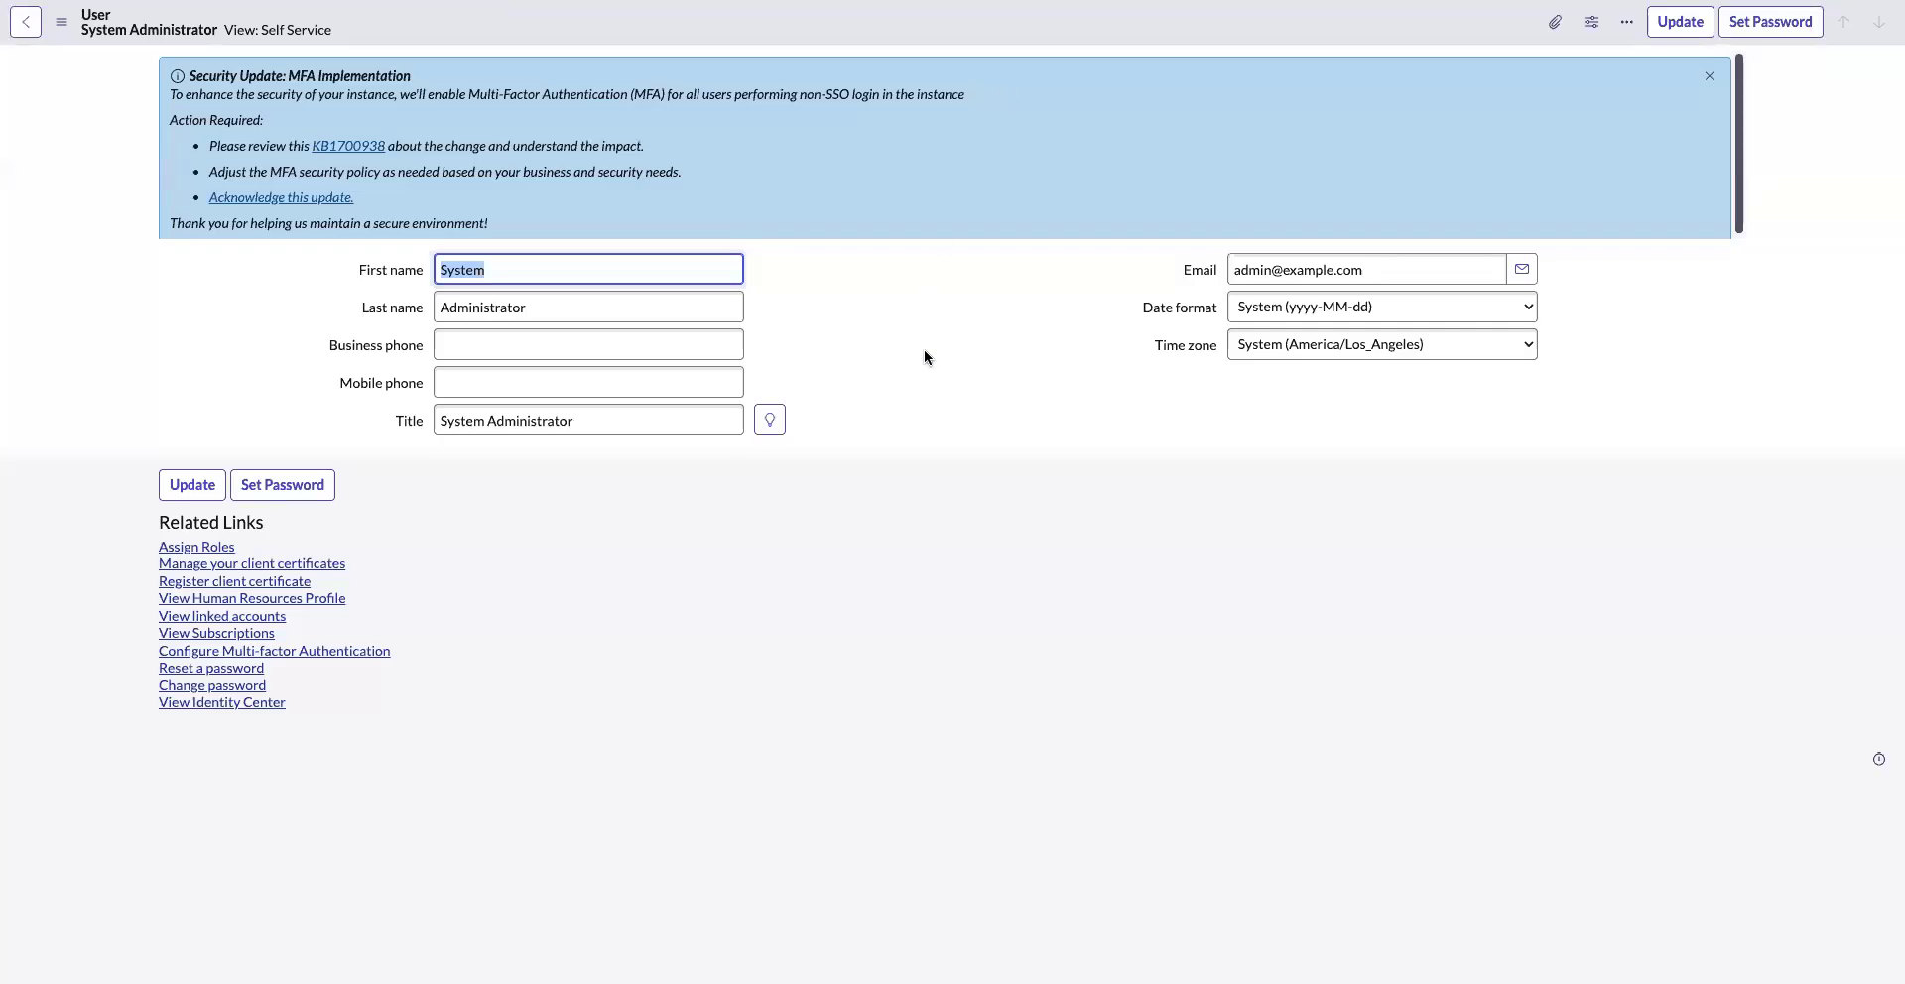
{"action": "left_click", "coordinate": [925, 349]}
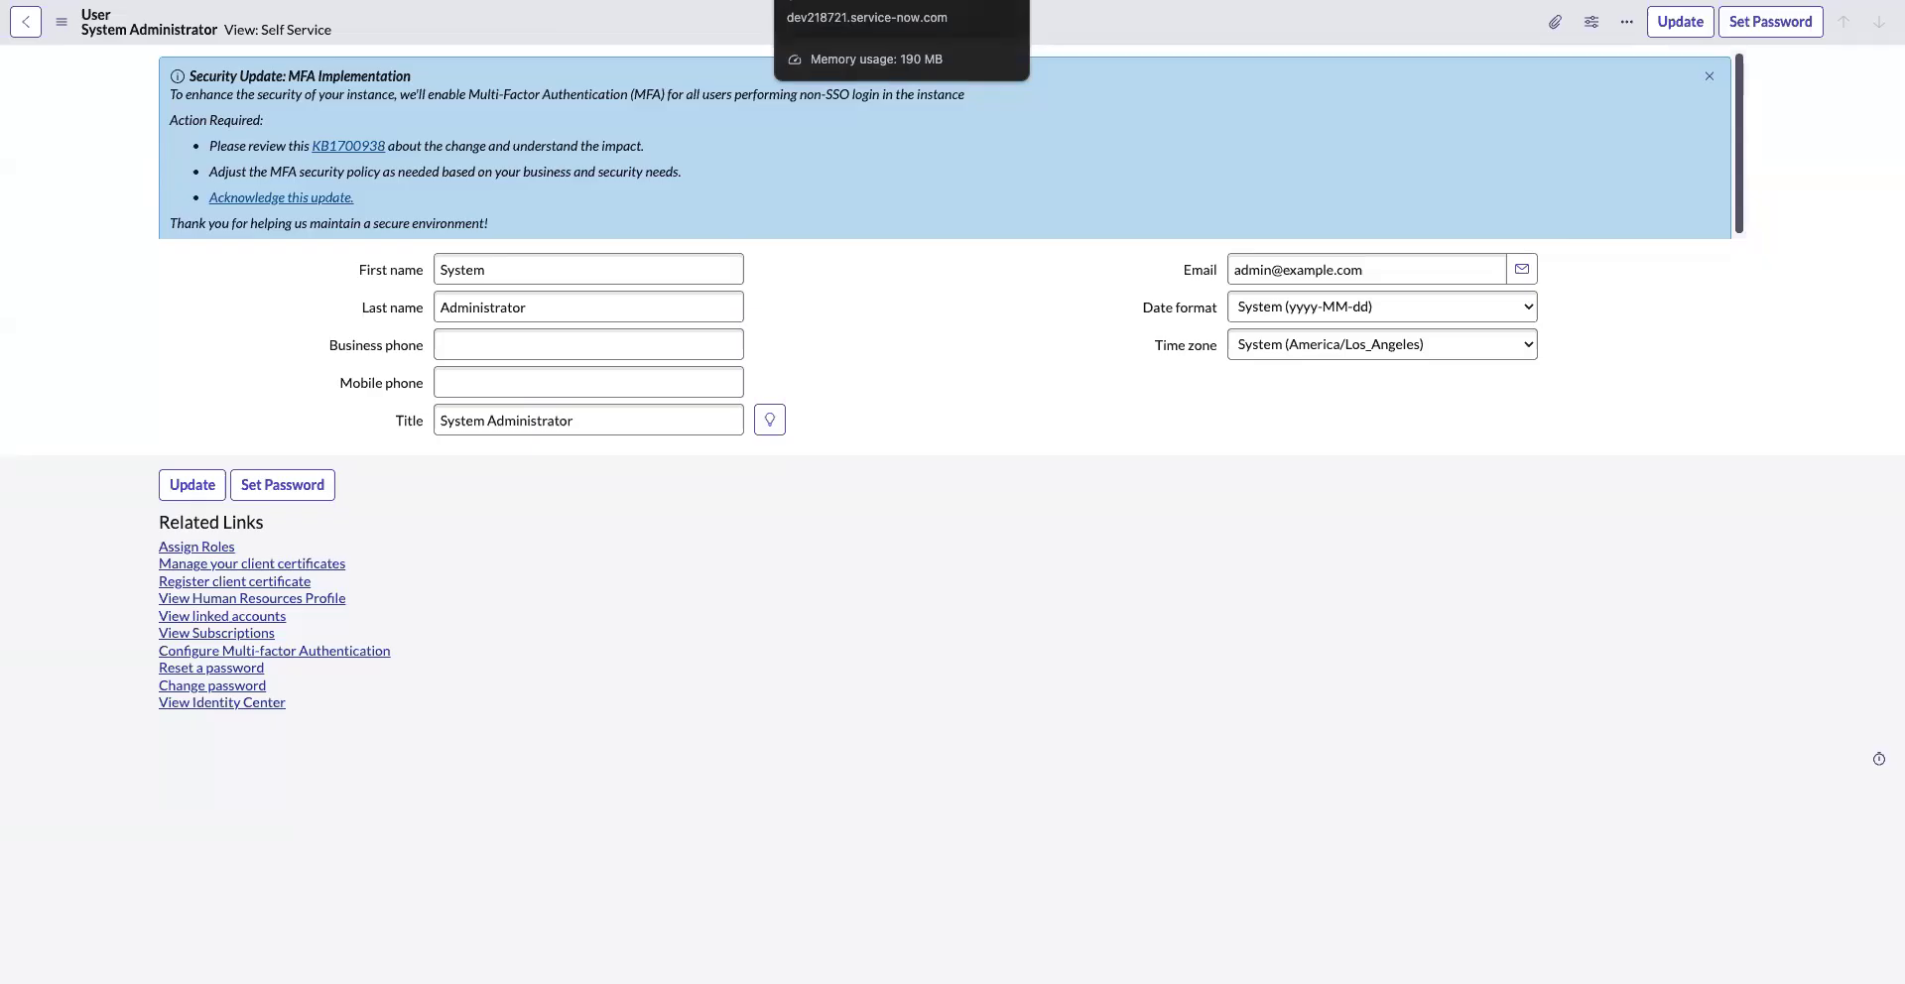
{"action": "left_click", "coordinate": [819, 0]}
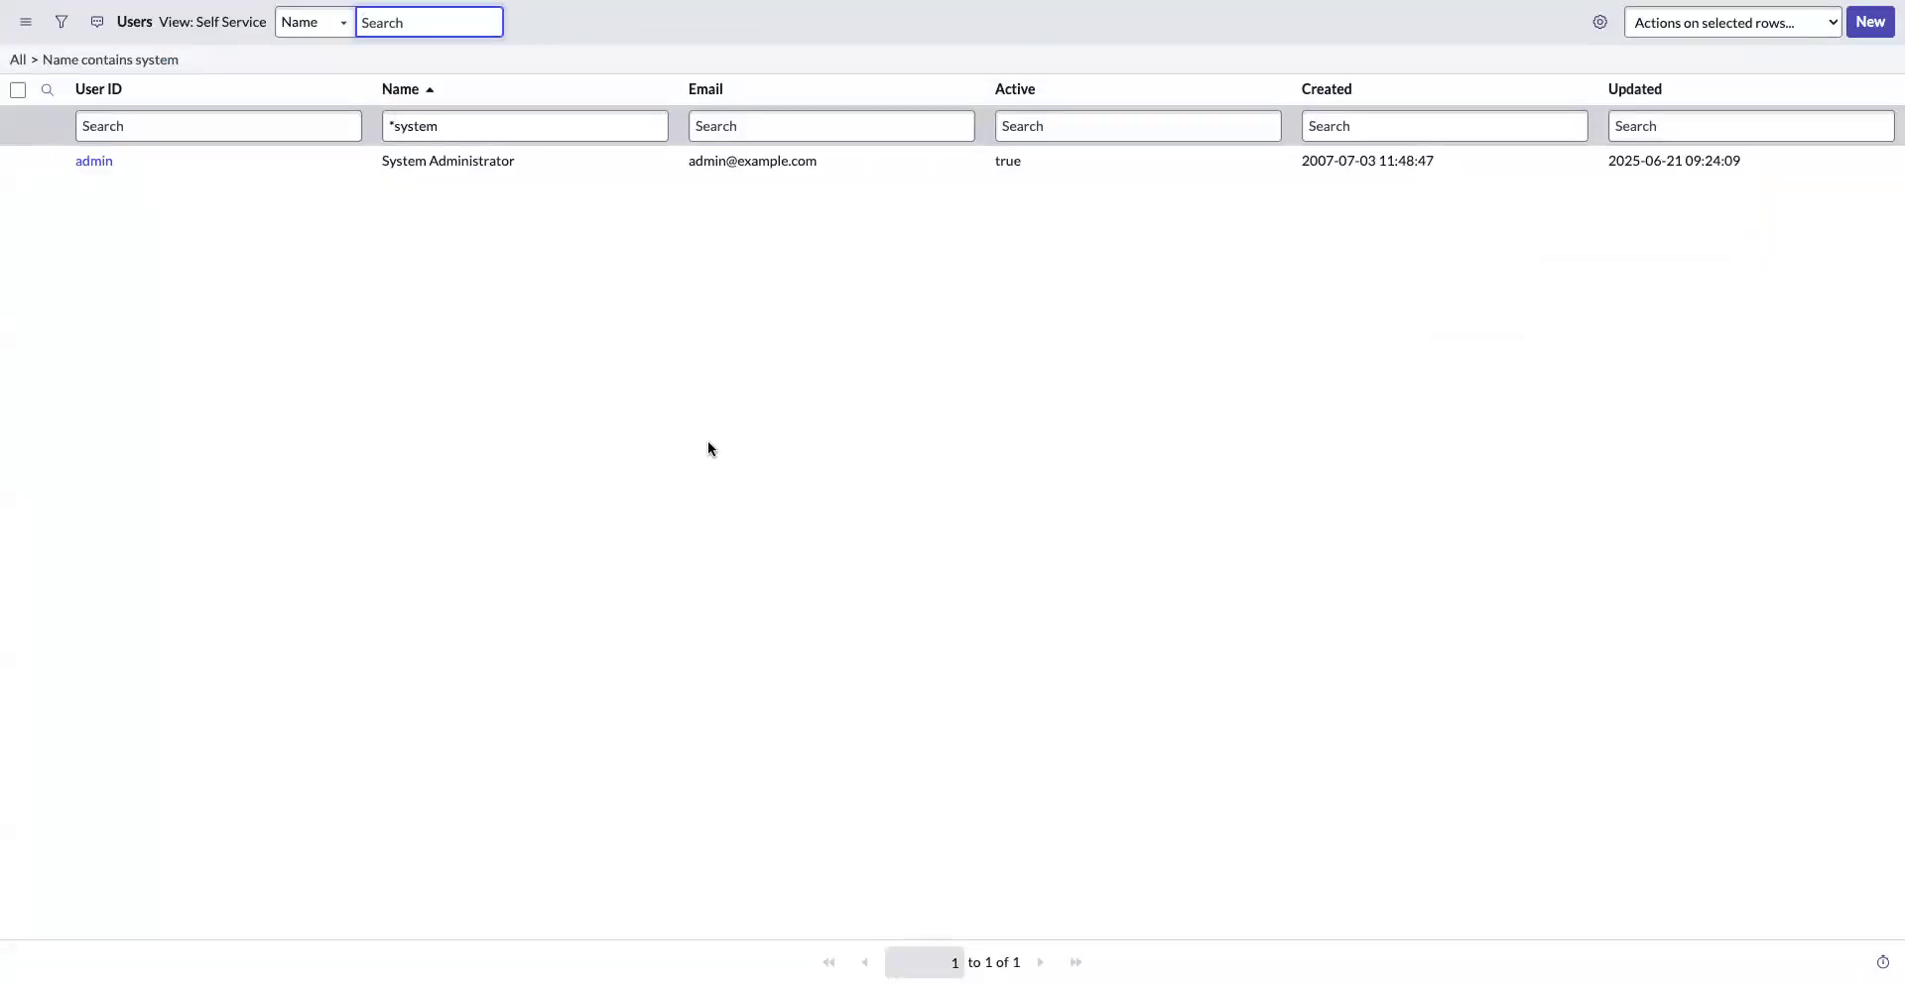
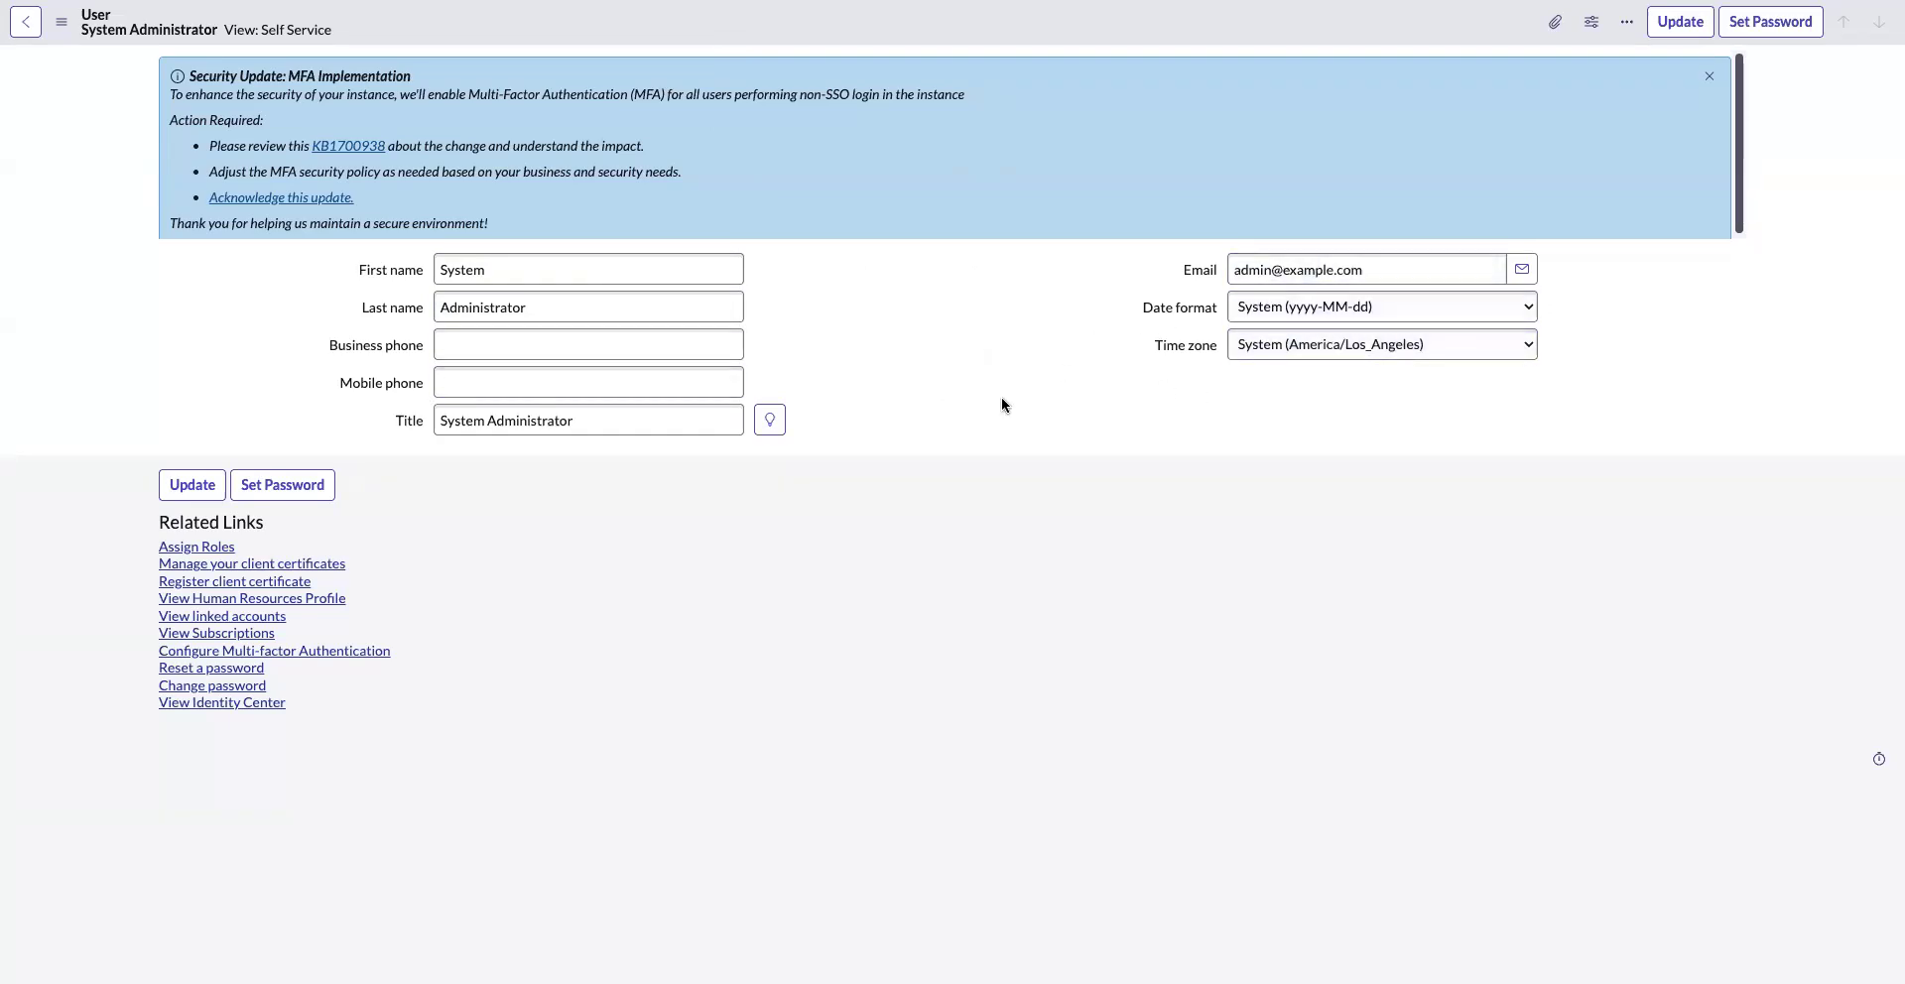
Set the System Administrator's time zone to Europe/Rome and switch the user form from the Self Service view to the default view.
{"action": "left_click", "coordinate": [1361, 348]}
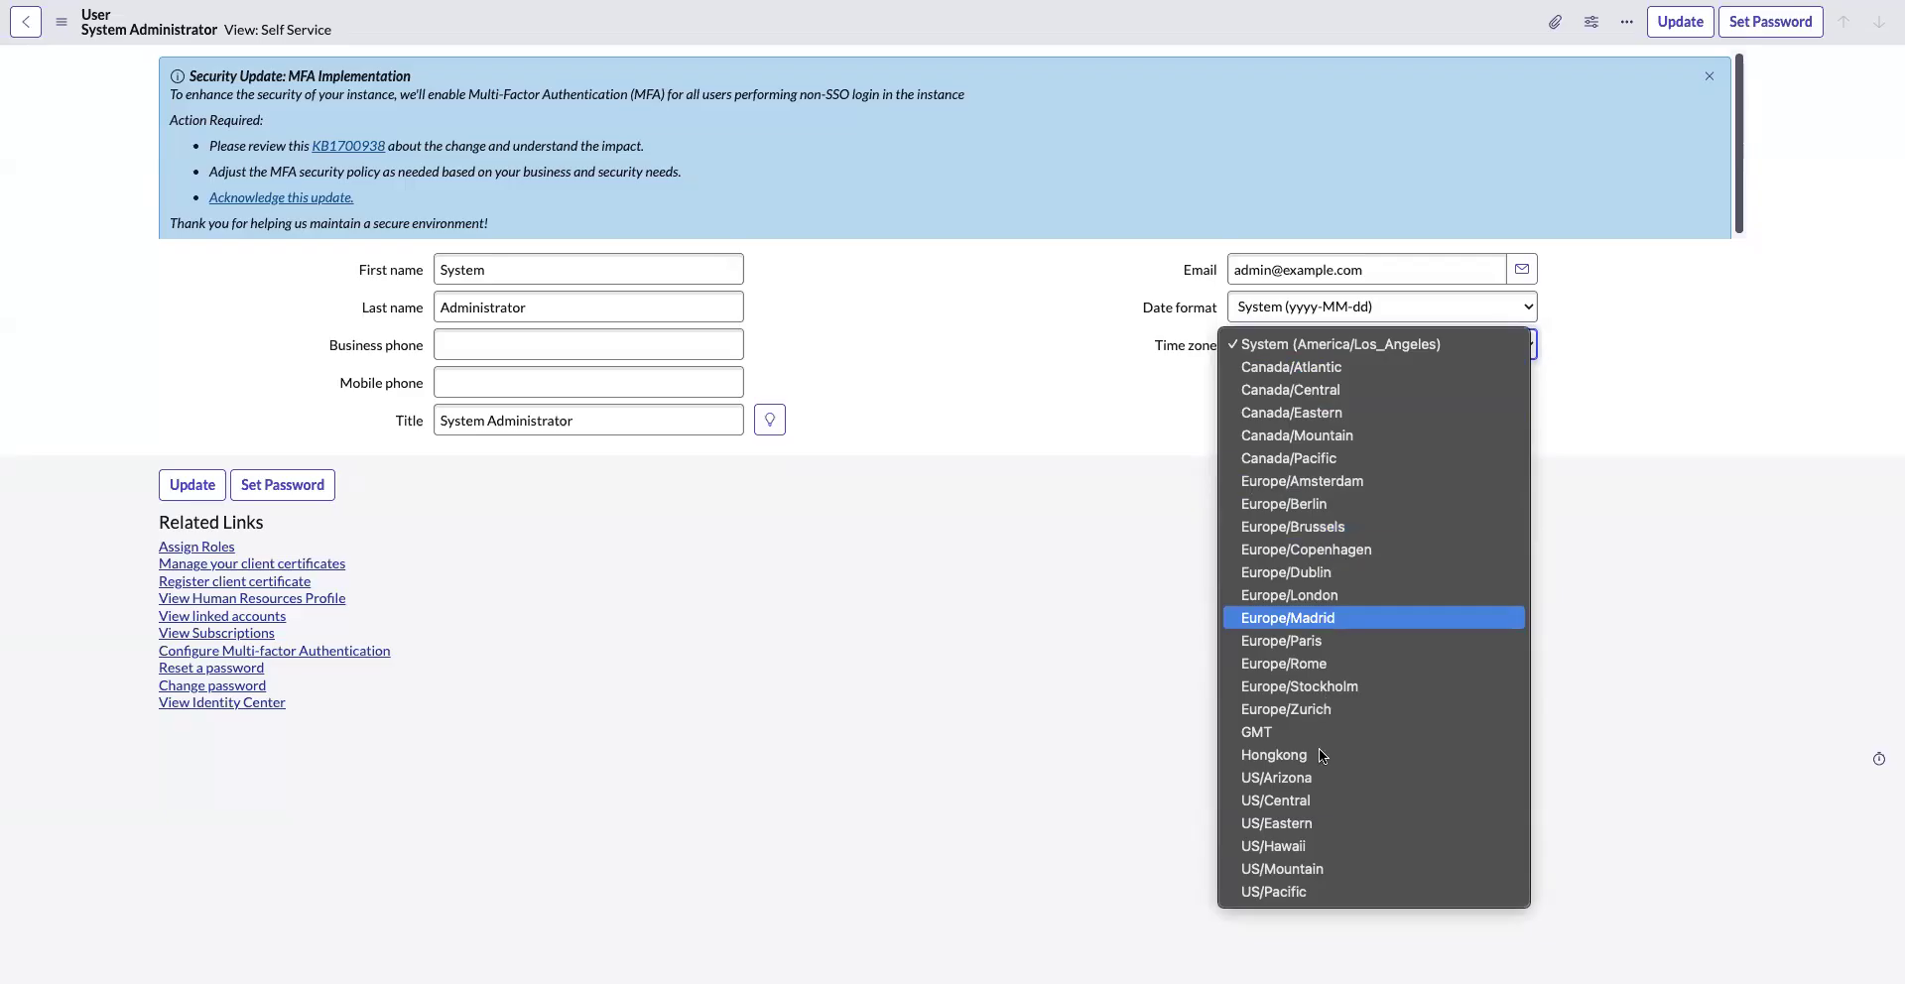
{"action": "left_click", "coordinate": [1367, 662]}
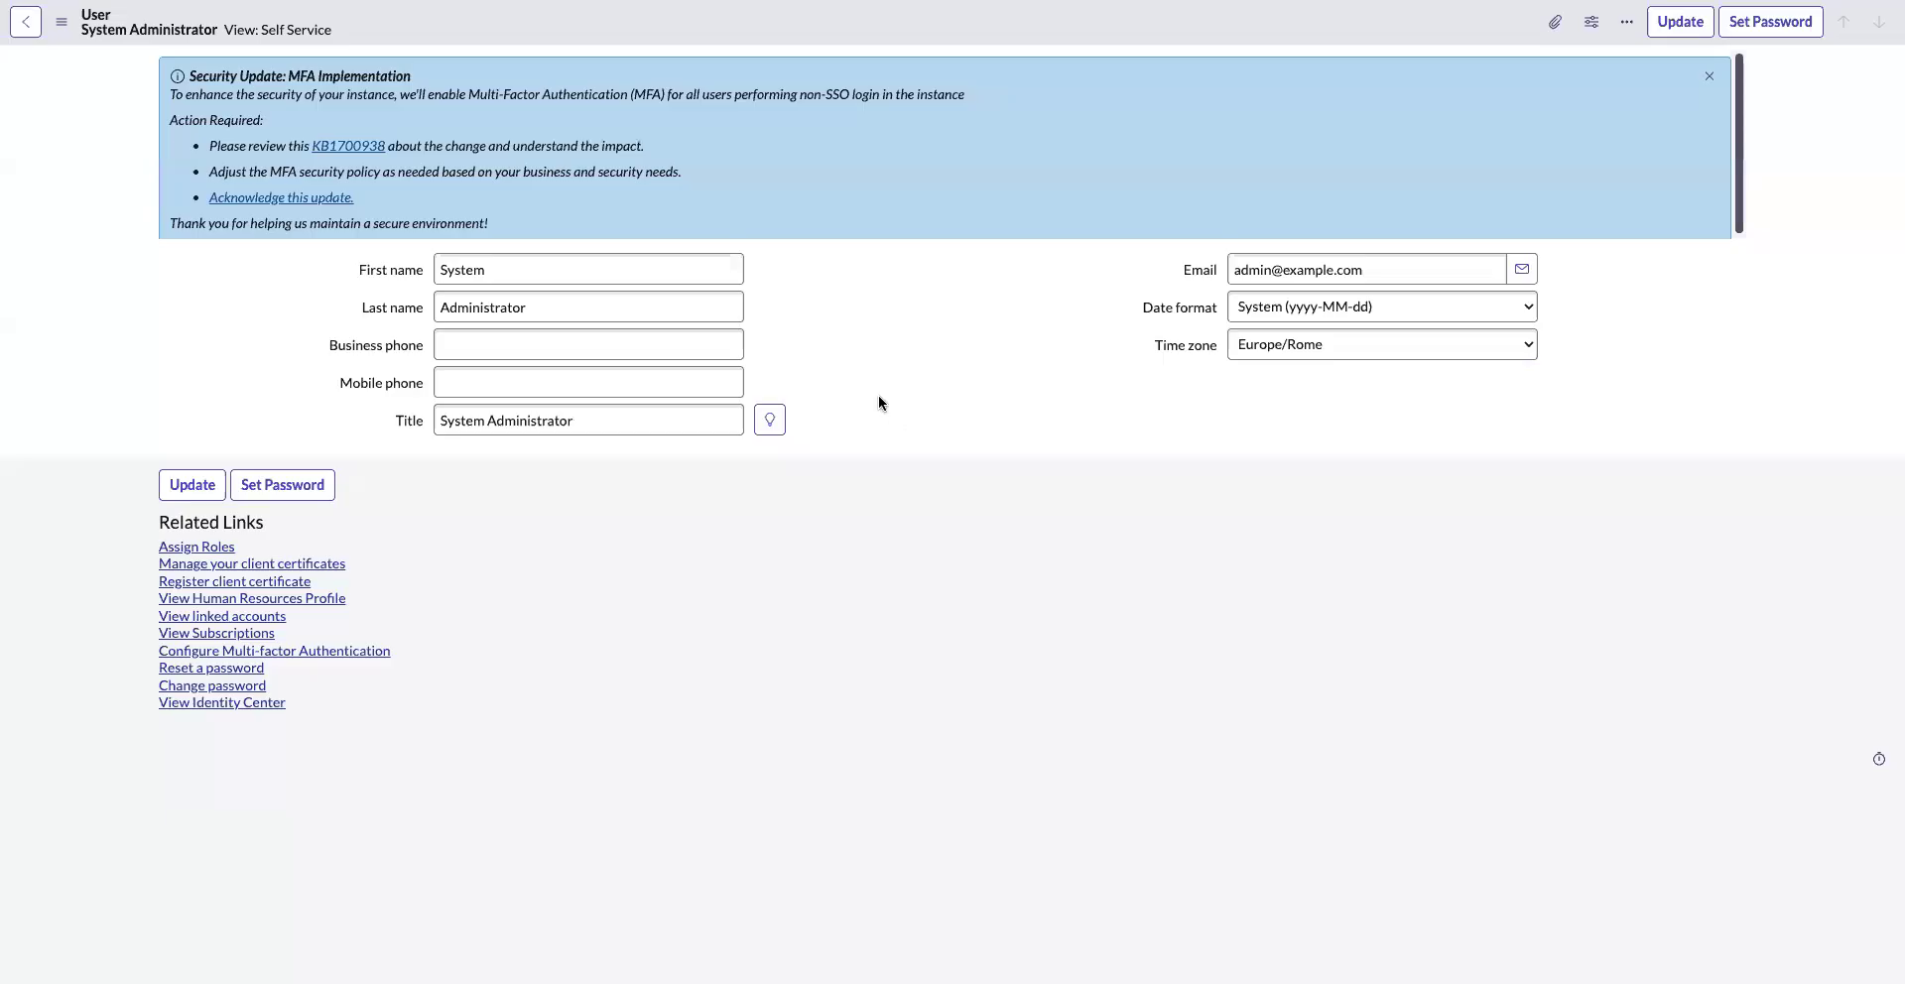
{"action": "right_click", "coordinate": [716, 28]}
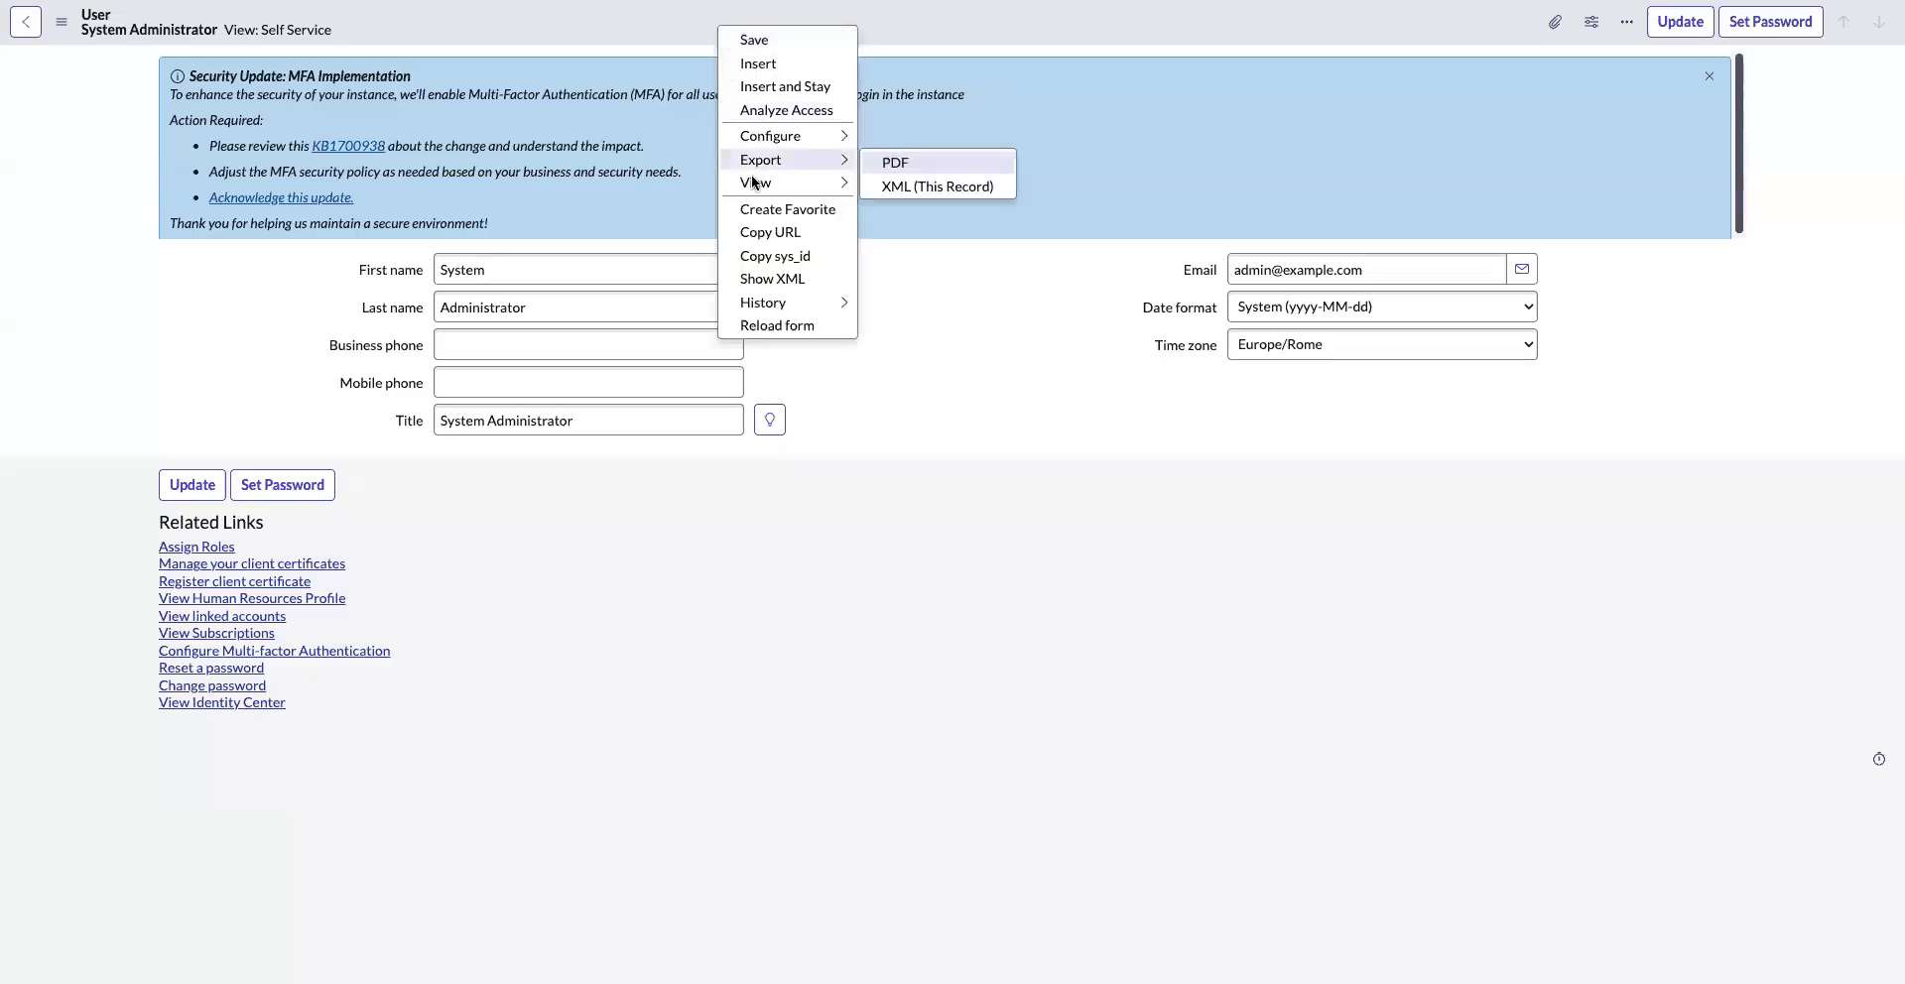
{"action": "mouse_move", "coordinate": [756, 183]}
{"action": "left_click", "coordinate": [952, 256]}
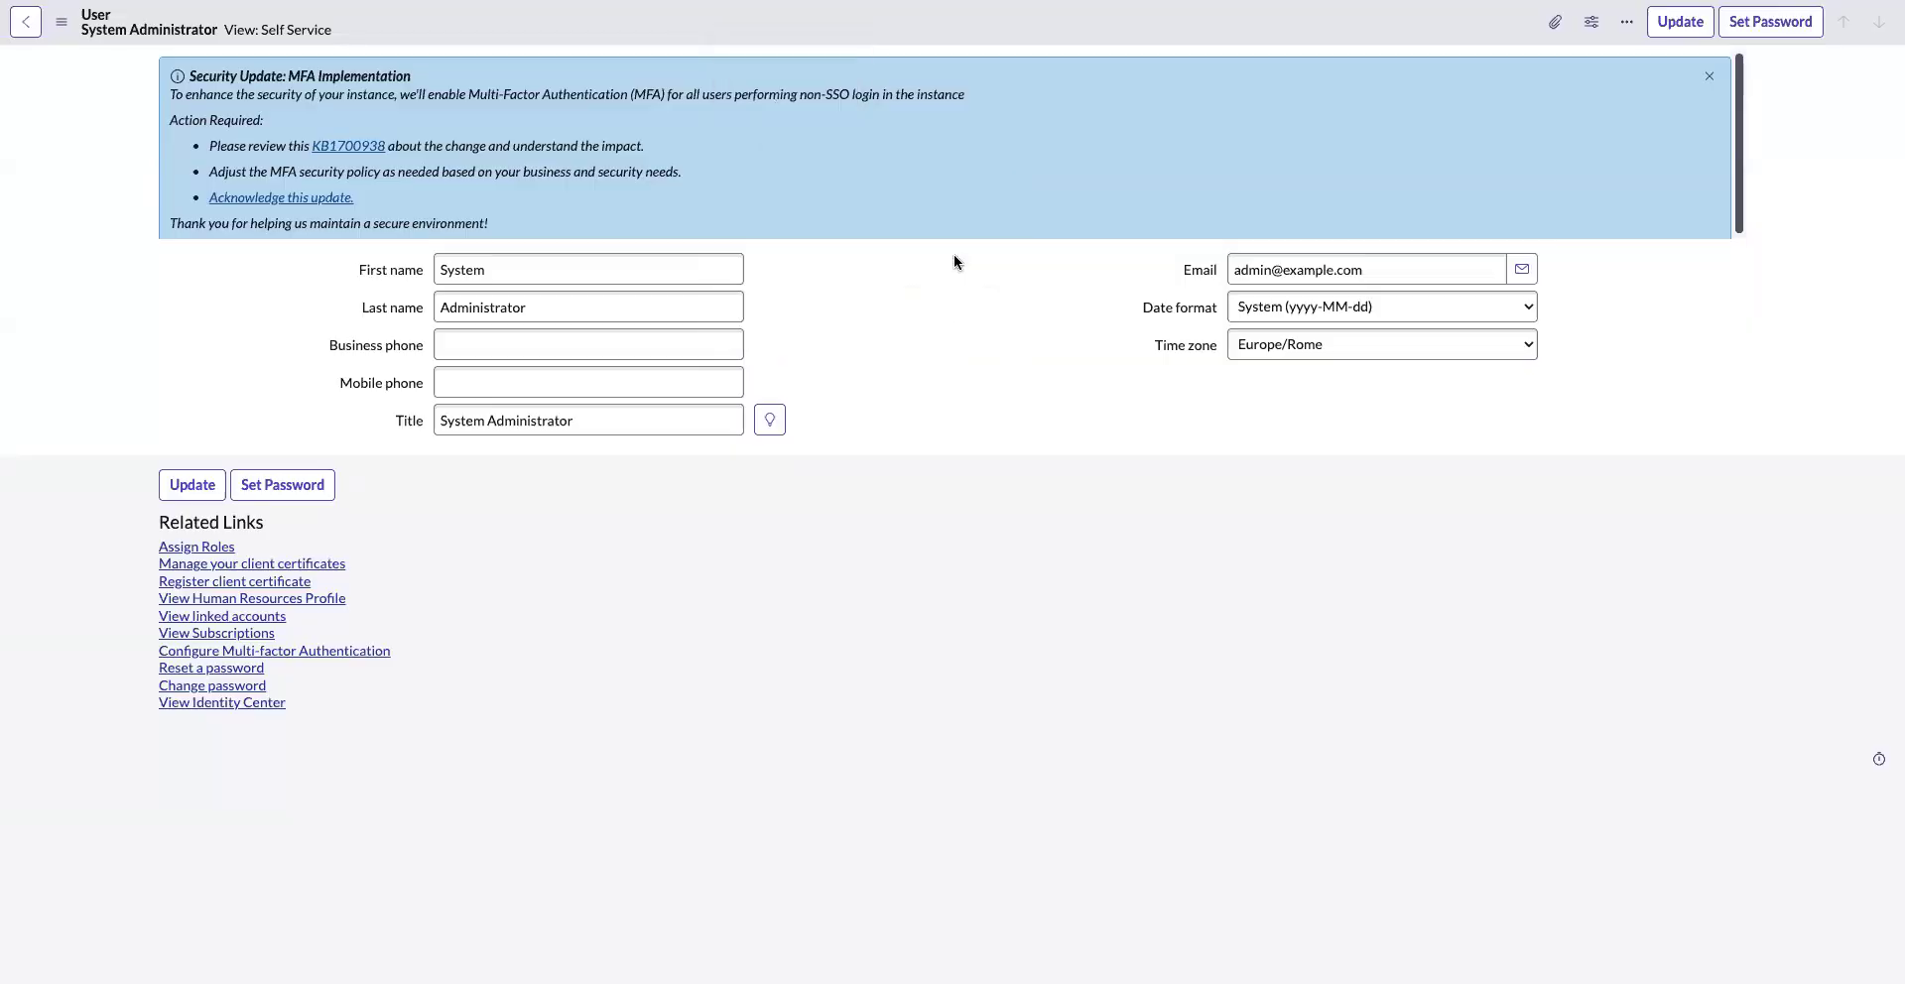
{"action": "left_click", "coordinate": [1022, 139]}
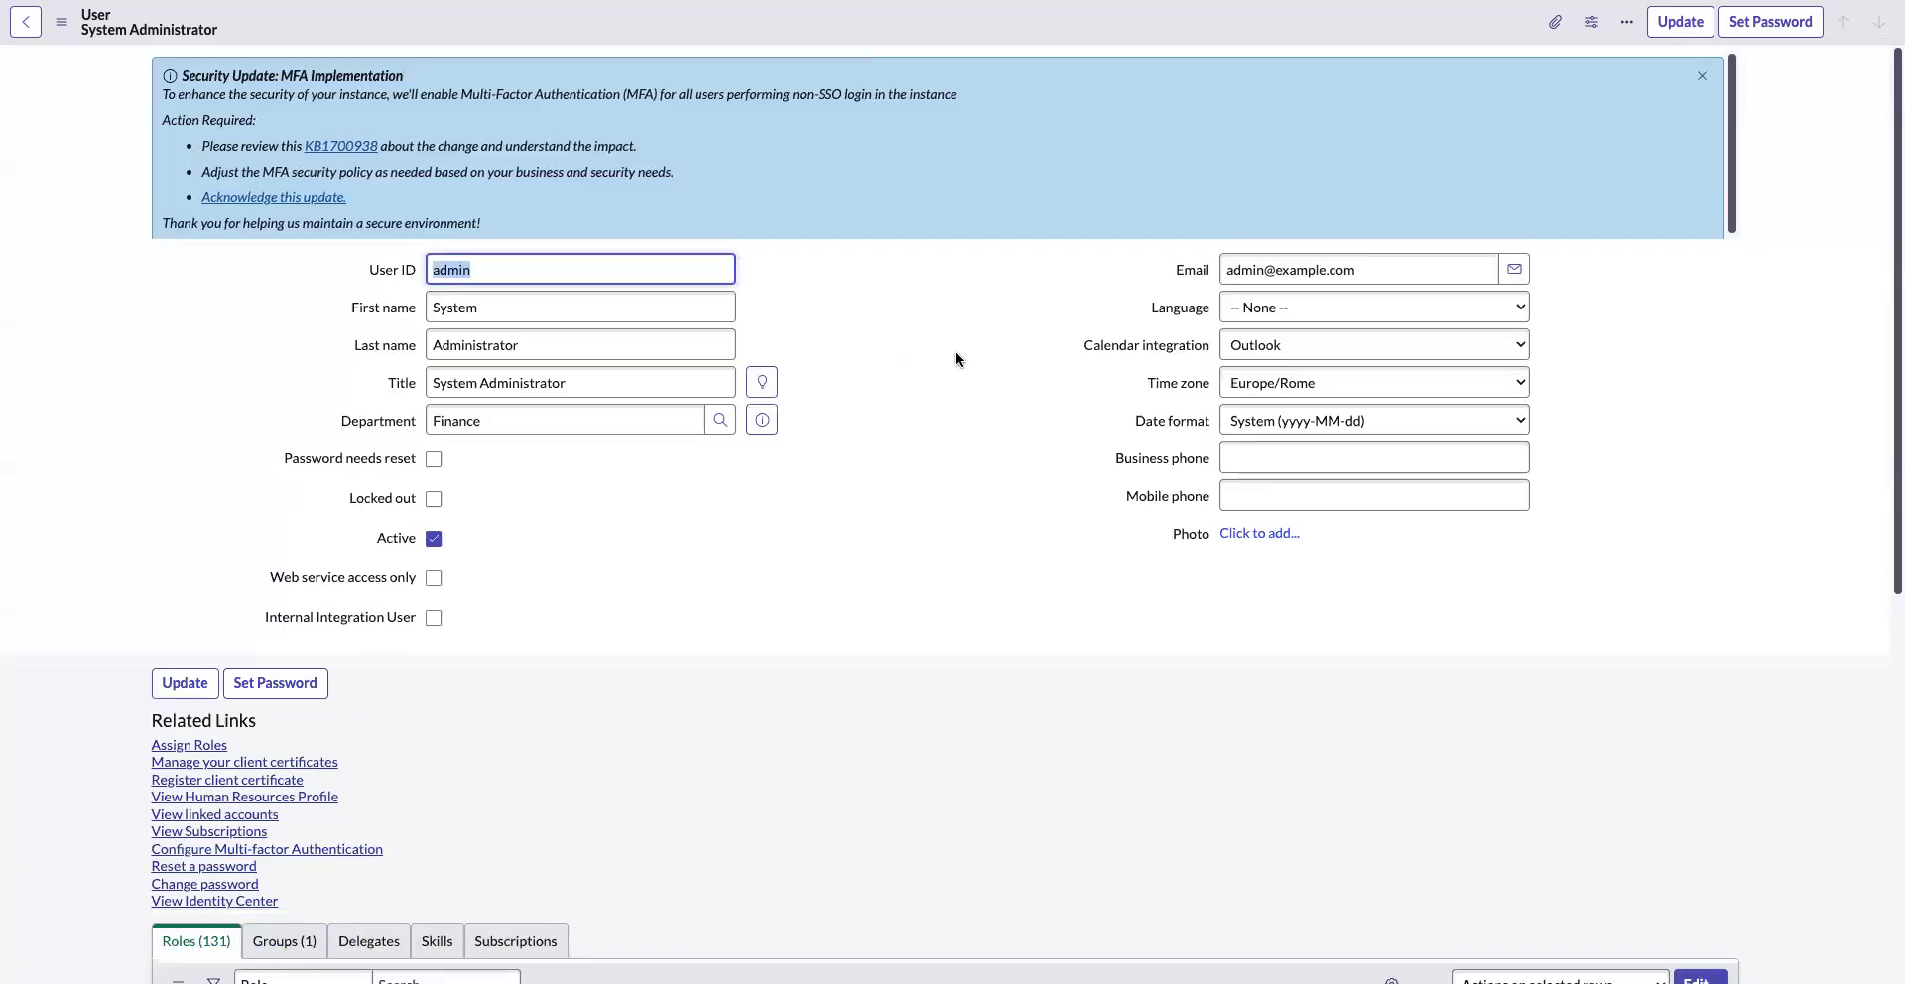
Examine the System Administrator form's fields and its Roles and Groups related lists, and return to the filtered Users list.
{"action": "left_click", "coordinate": [966, 350]}
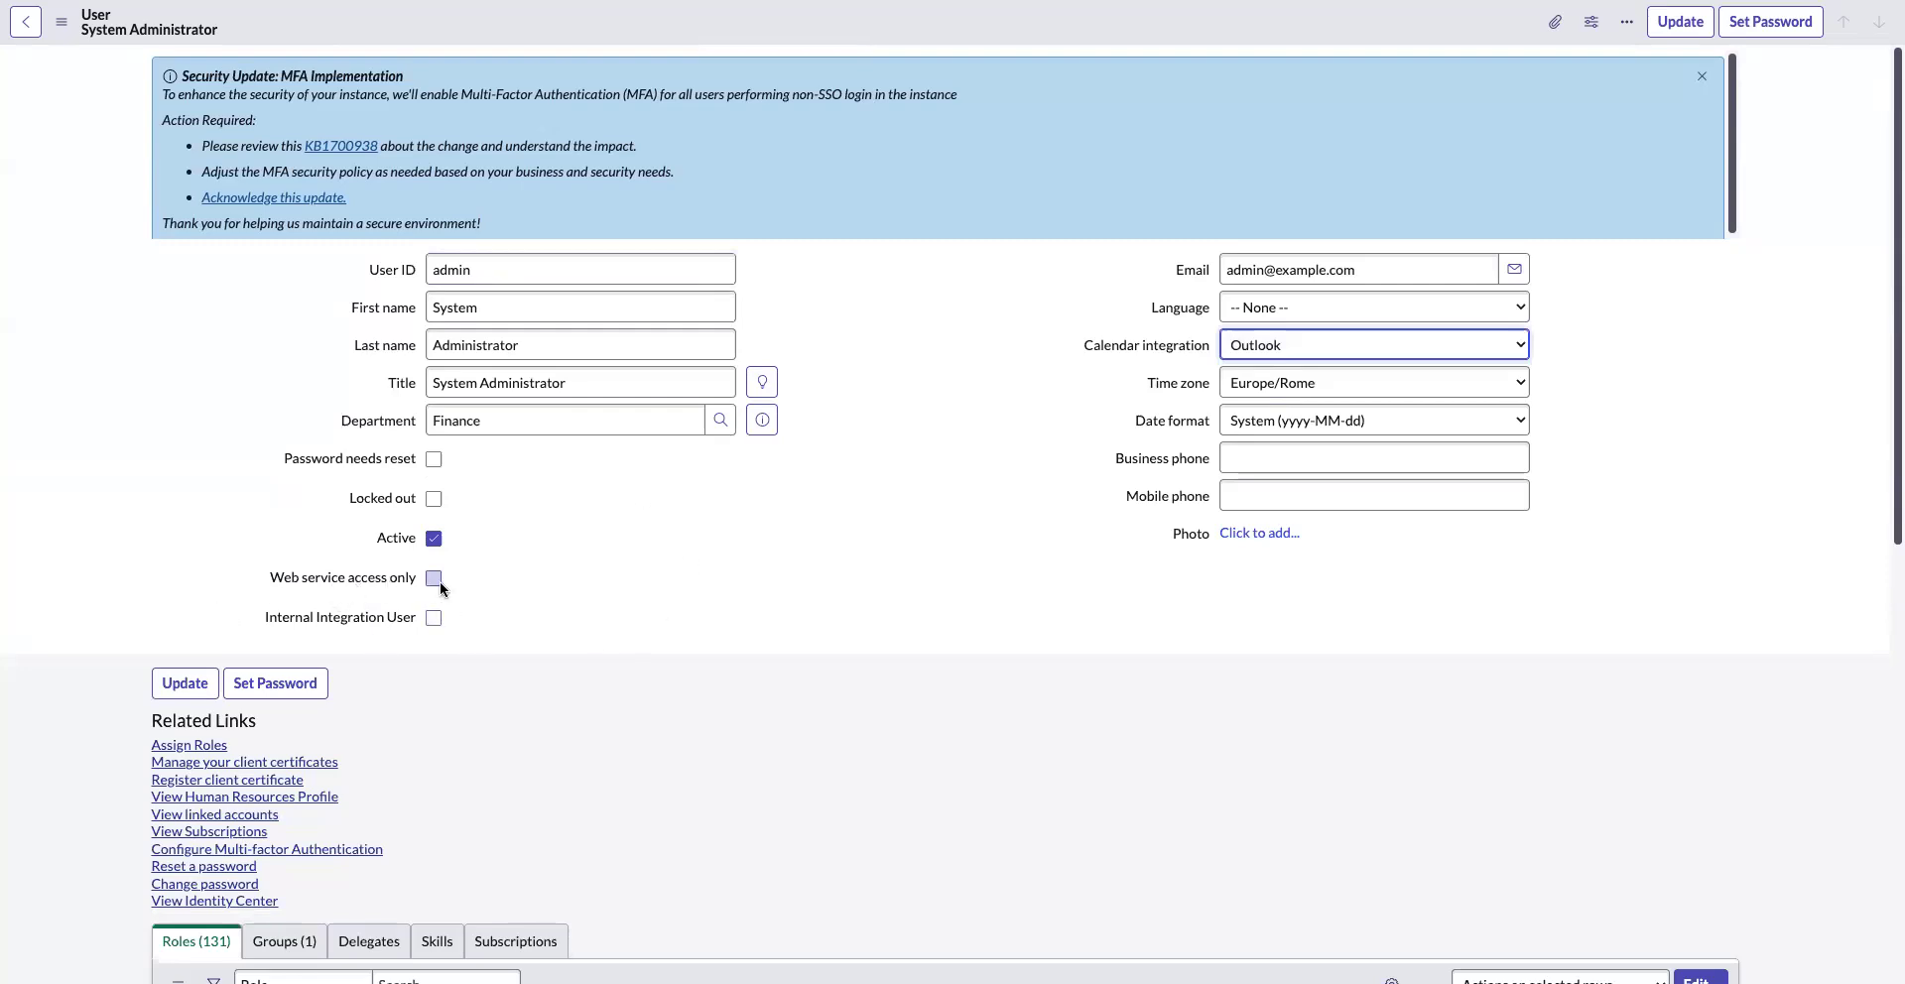
{"action": "left_click", "coordinate": [663, 593]}
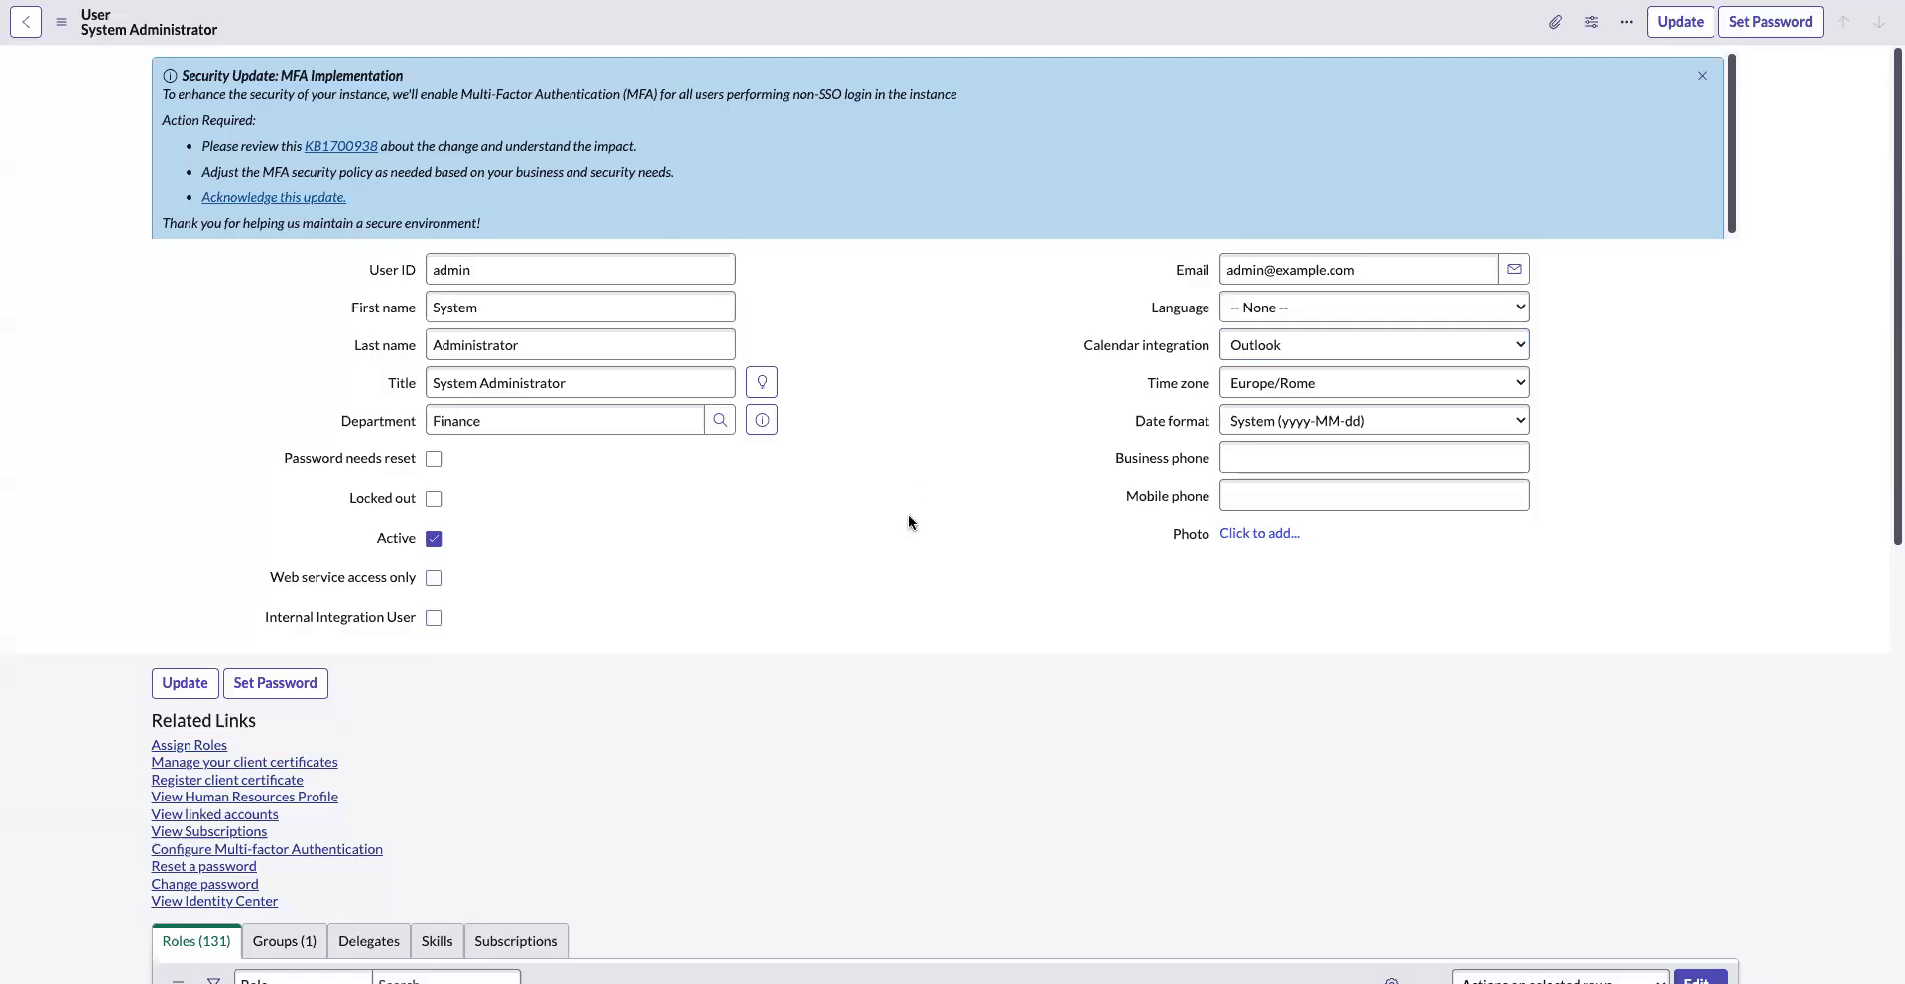
{"action": "scroll", "coordinate": [908, 514], "scroll_direction": "down", "scroll_amount": 5}
{"action": "scroll", "coordinate": [904, 379], "scroll_direction": "down", "scroll_amount": 3}
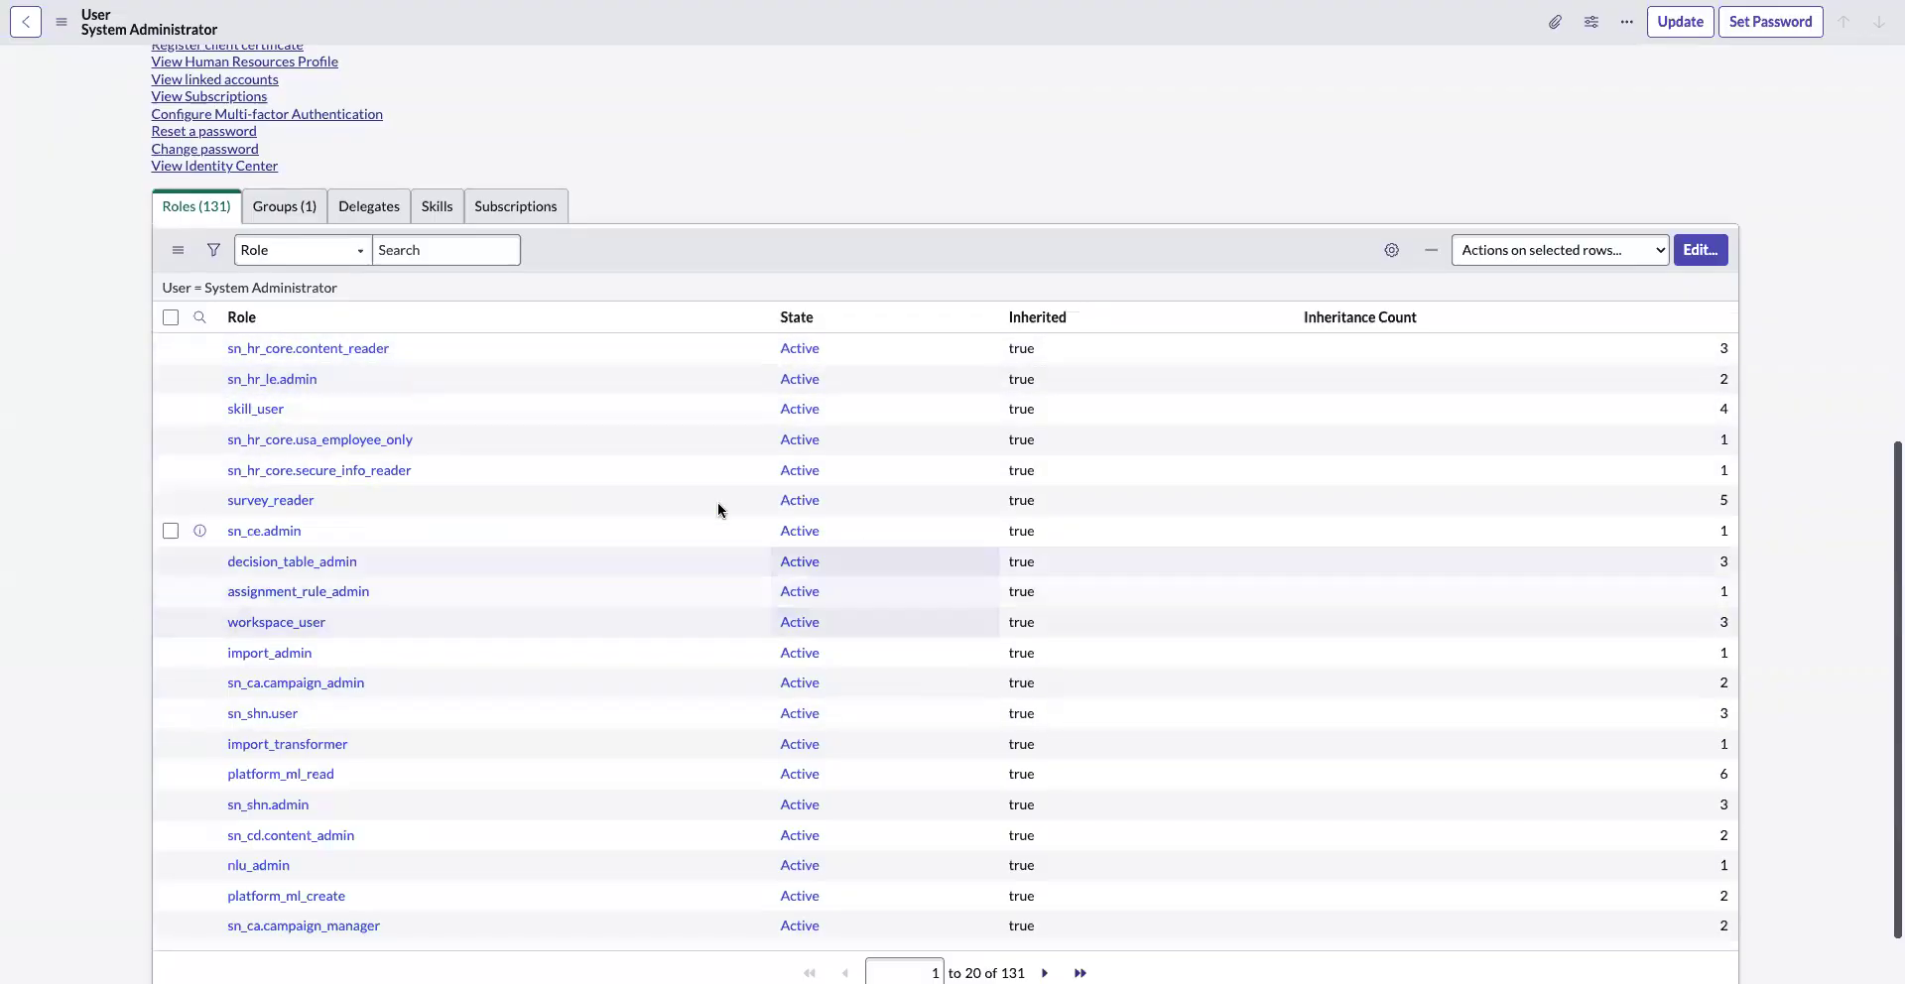
{"action": "left_click", "coordinate": [307, 208]}
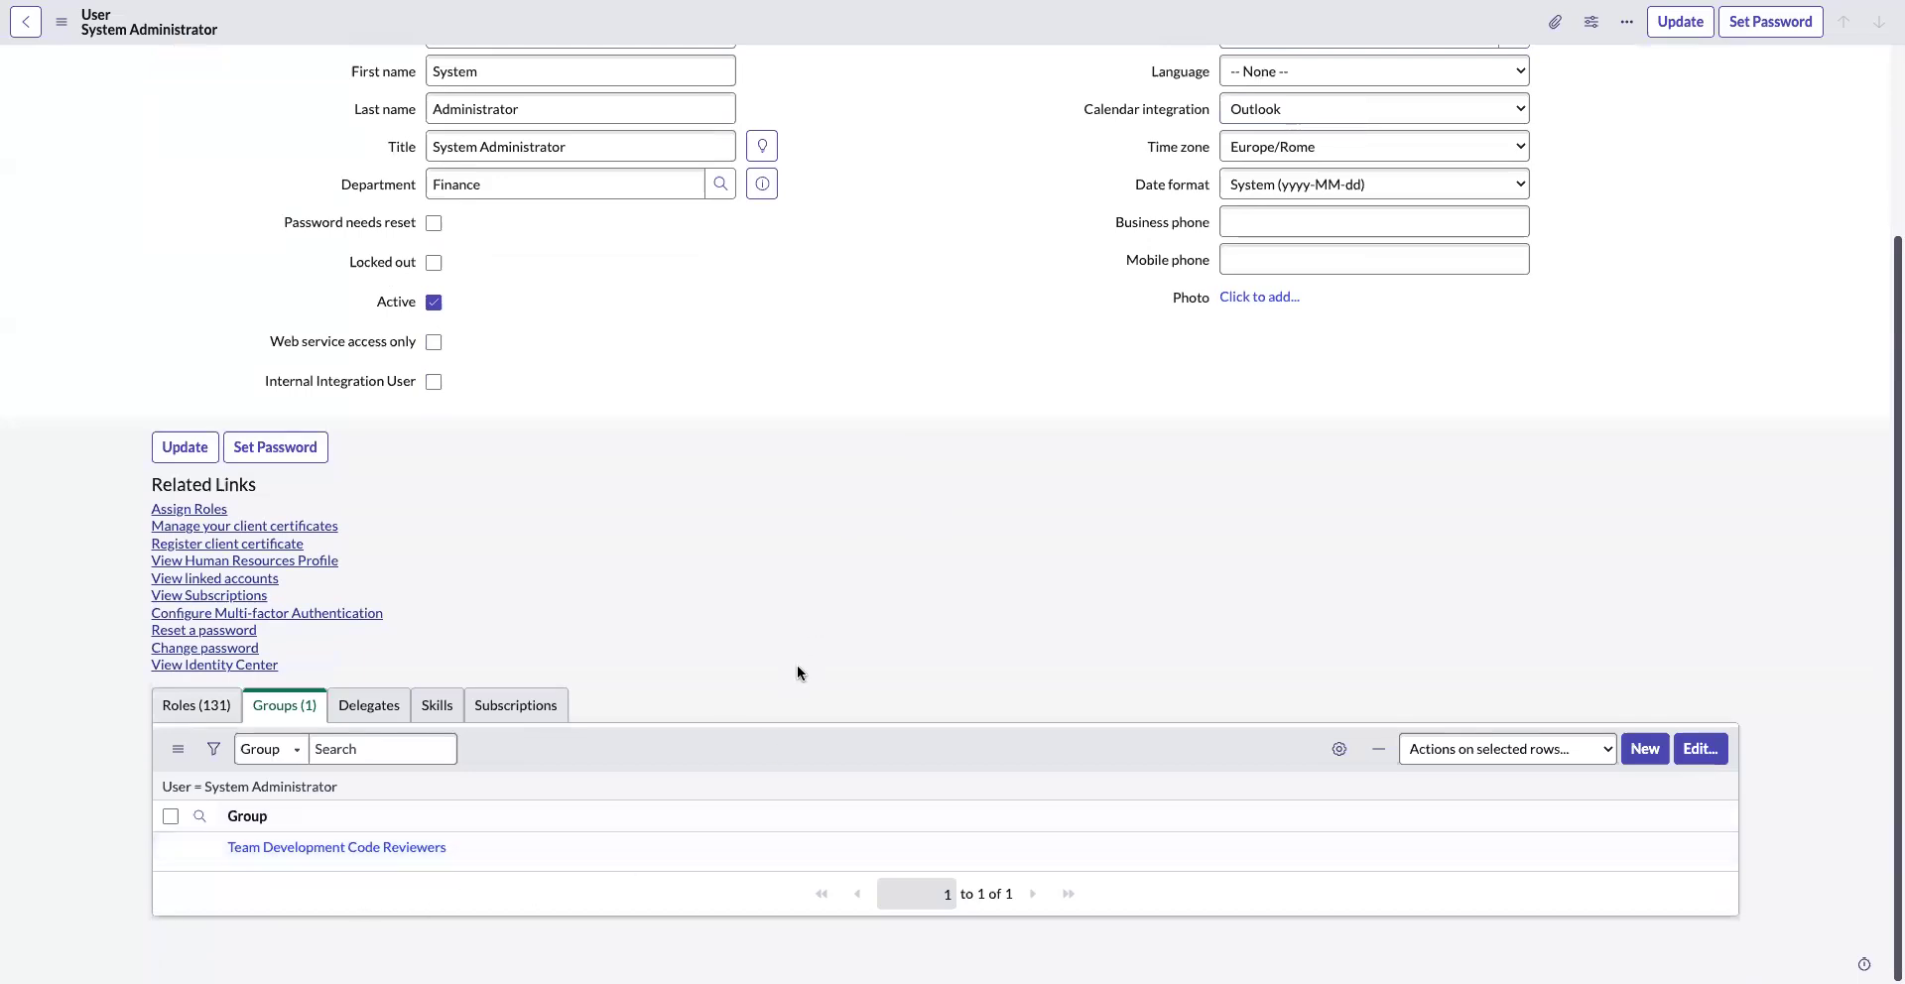
{"action": "scroll", "coordinate": [796, 665], "scroll_direction": "up", "scroll_amount": 3}
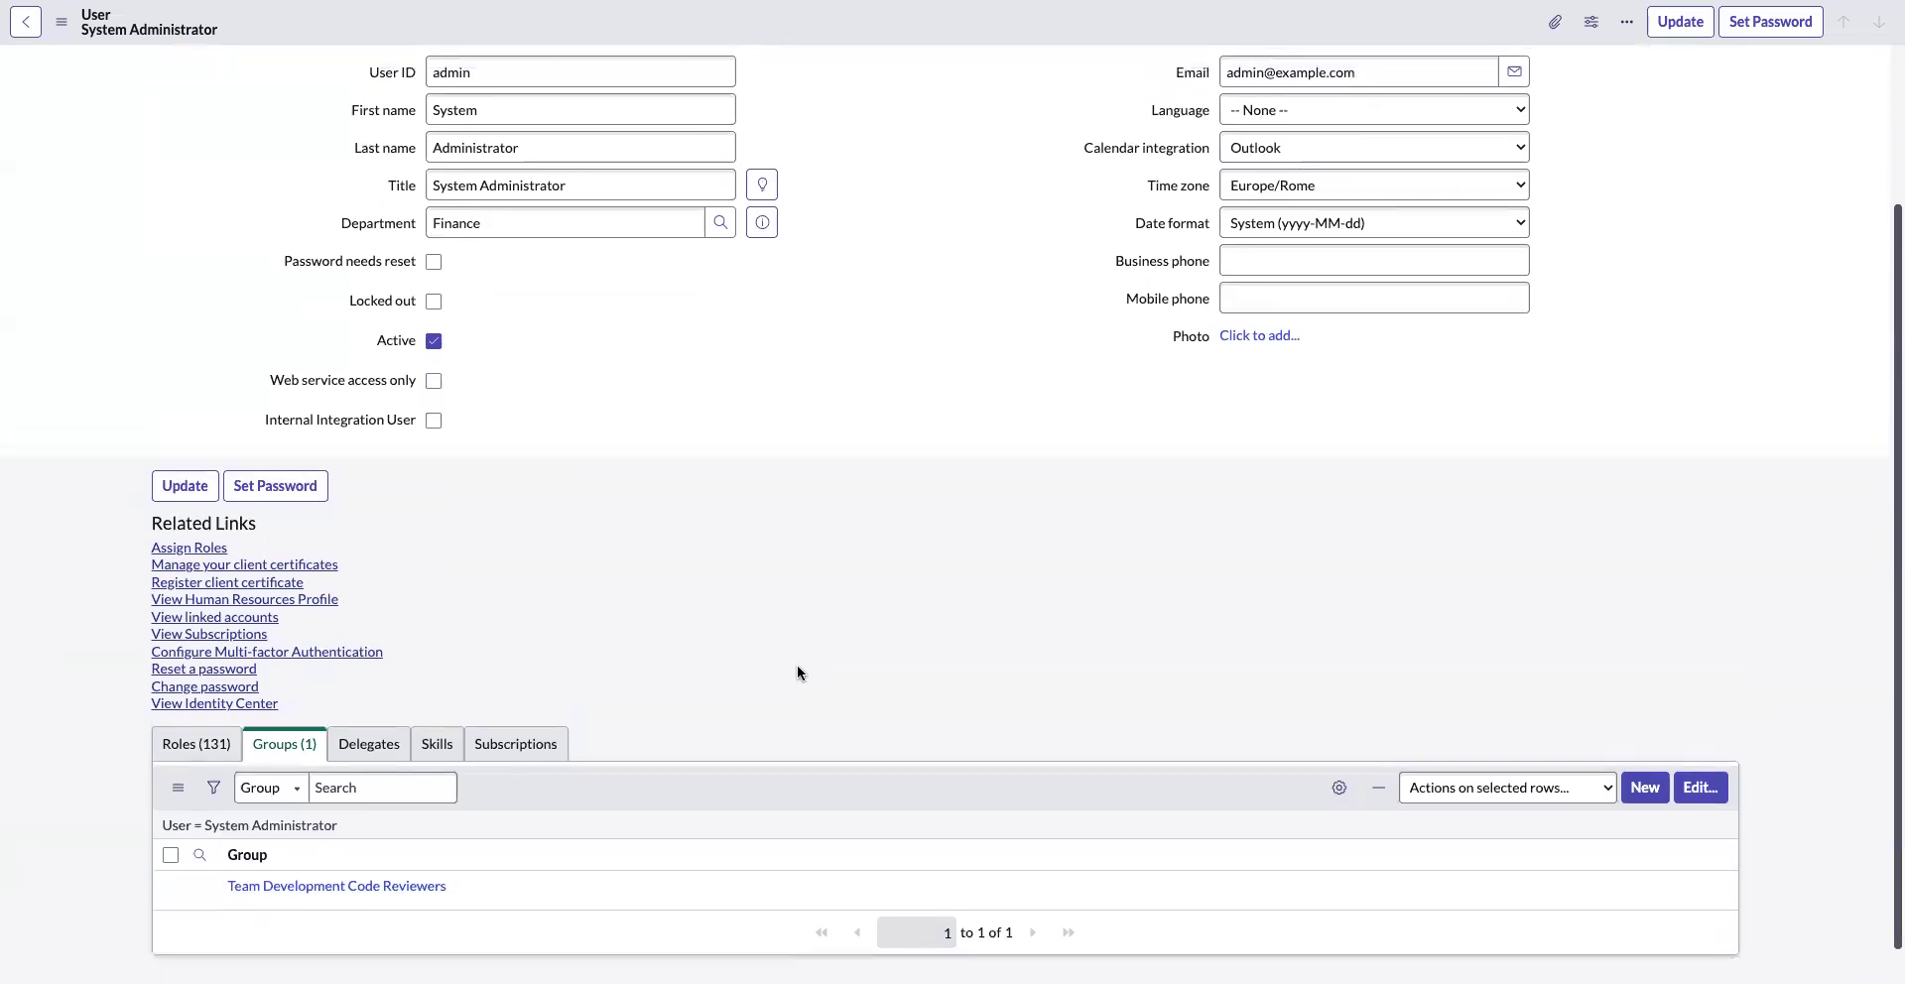
{"action": "scroll", "coordinate": [795, 667], "scroll_direction": "down", "scroll_amount": 3}
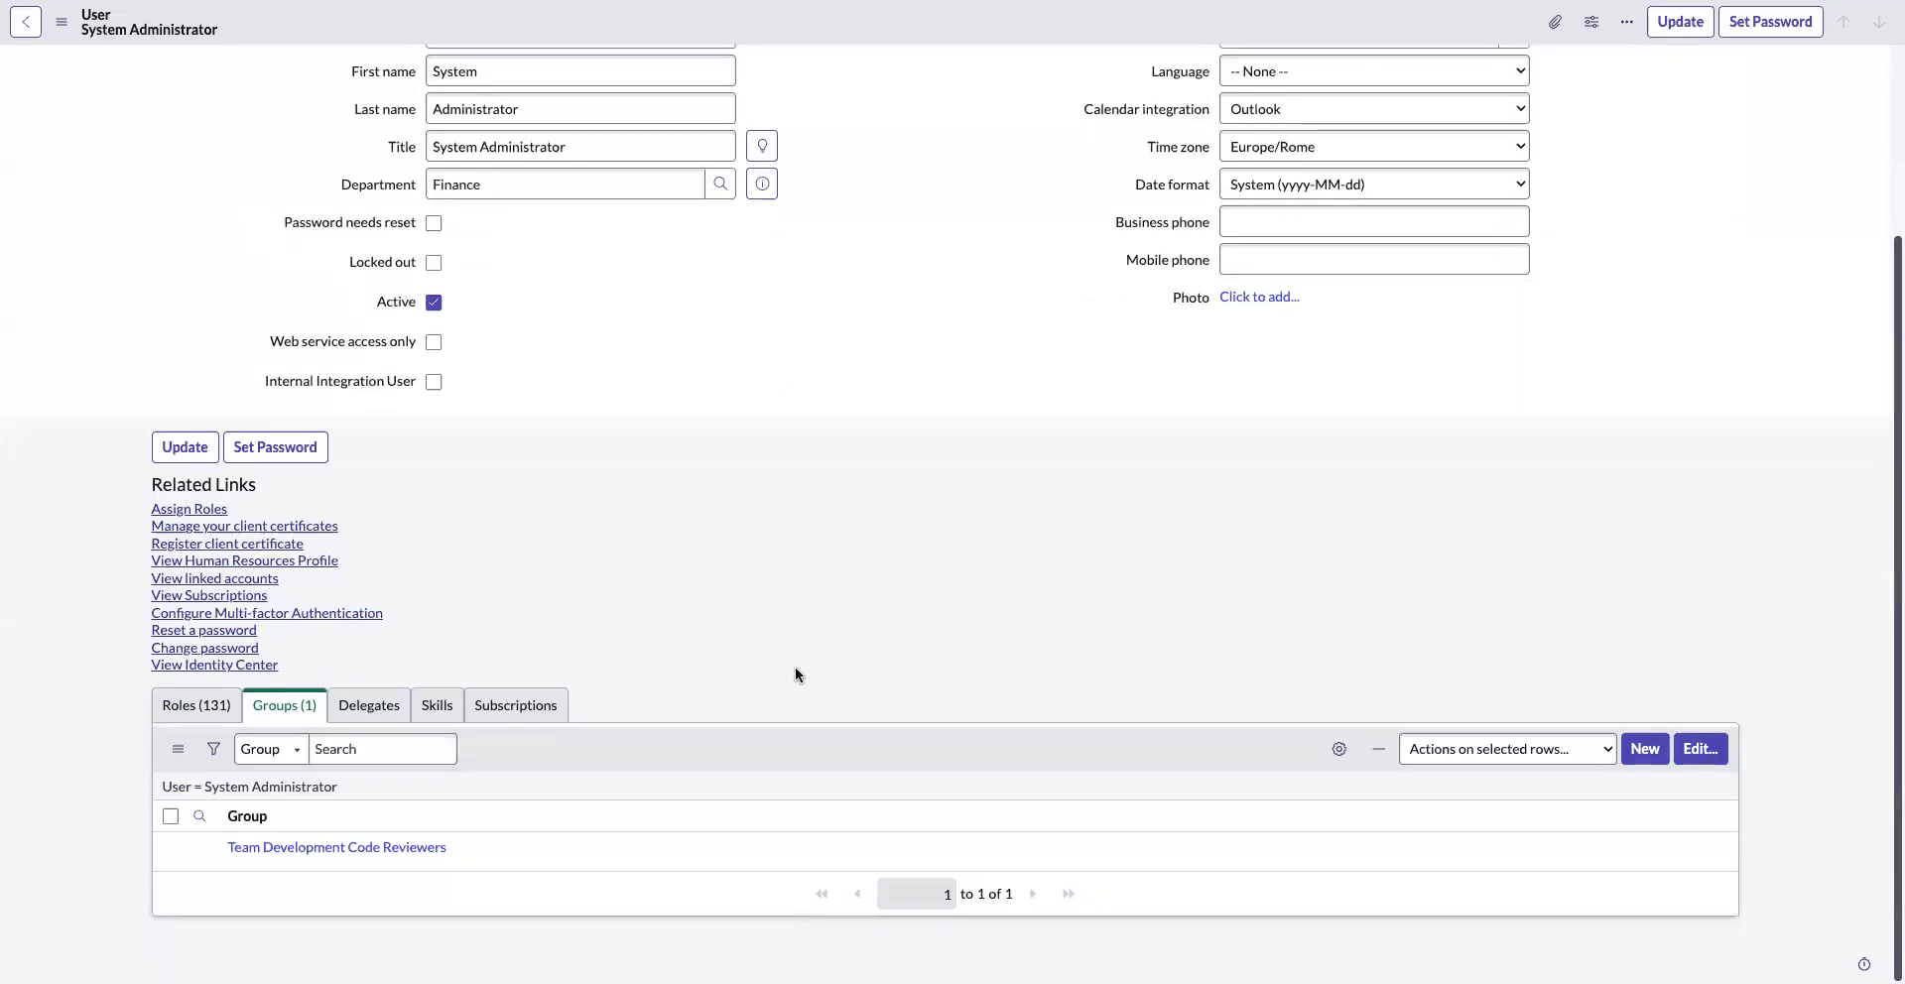
{"action": "scroll", "coordinate": [795, 675], "scroll_direction": "up", "scroll_amount": 3}
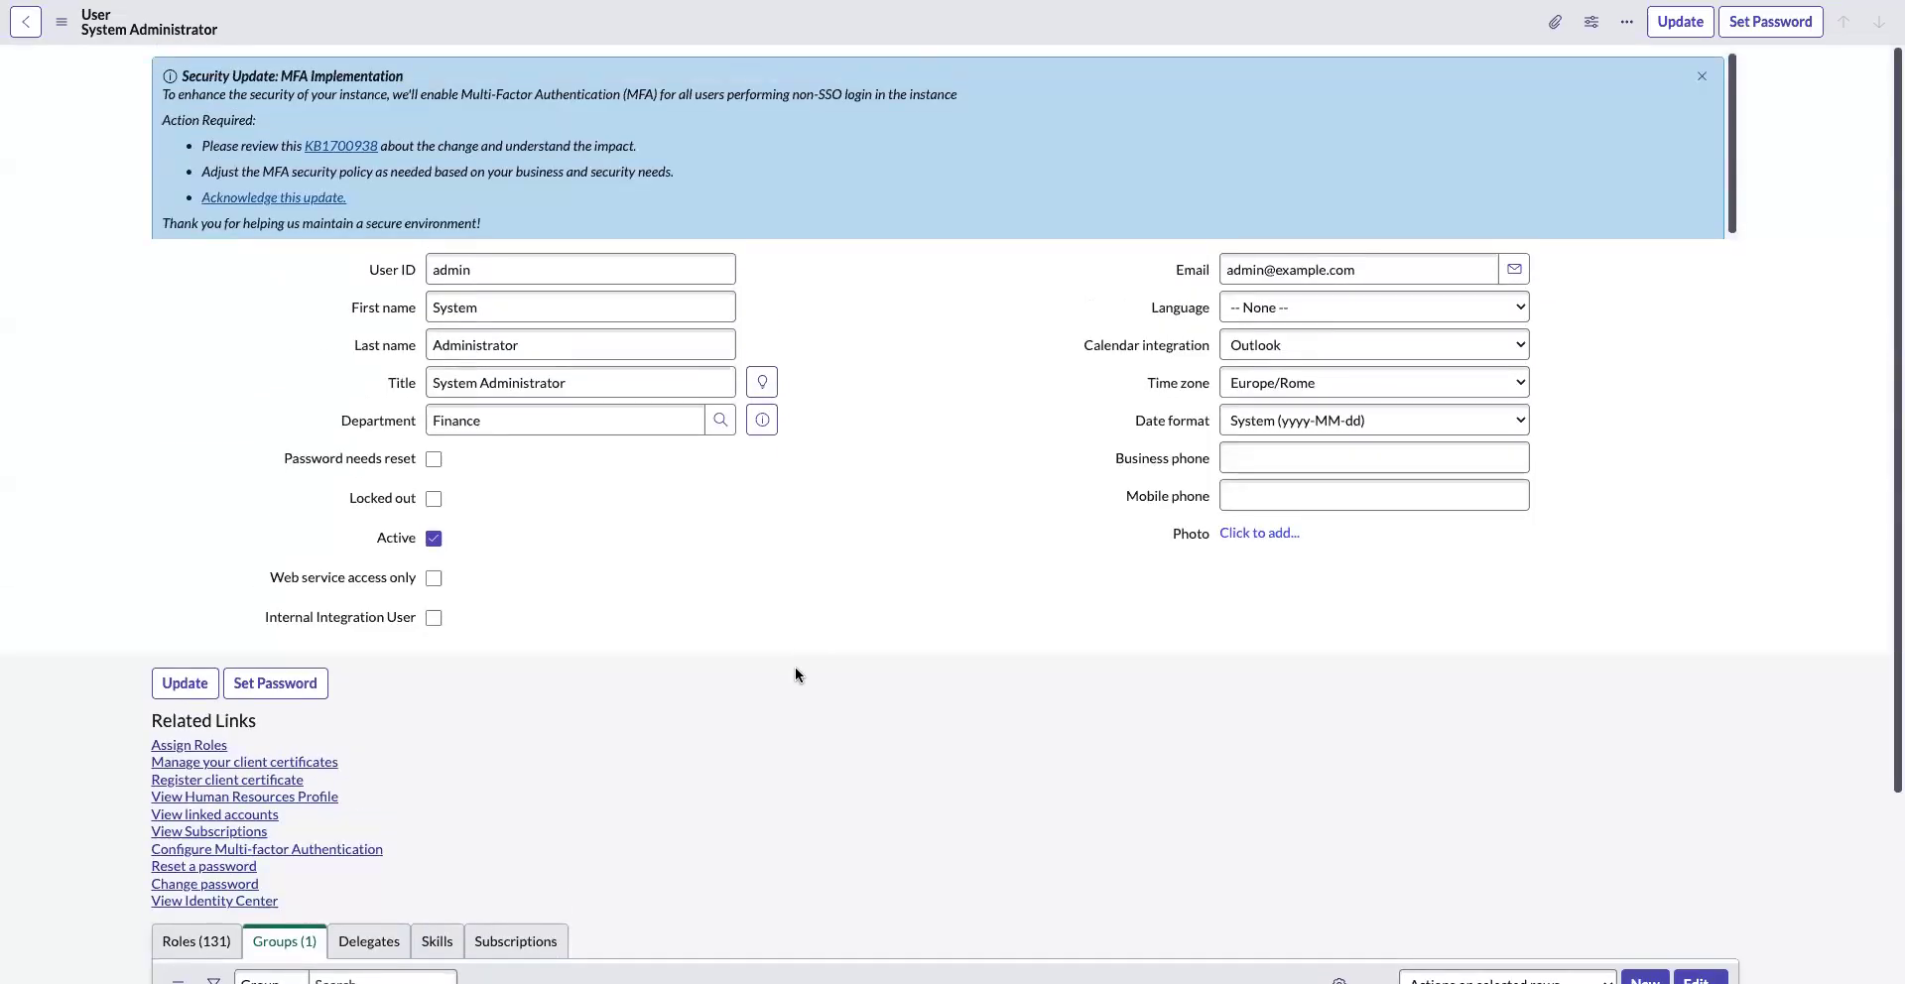
{"action": "scroll", "coordinate": [795, 671], "scroll_direction": "down", "scroll_amount": 1}
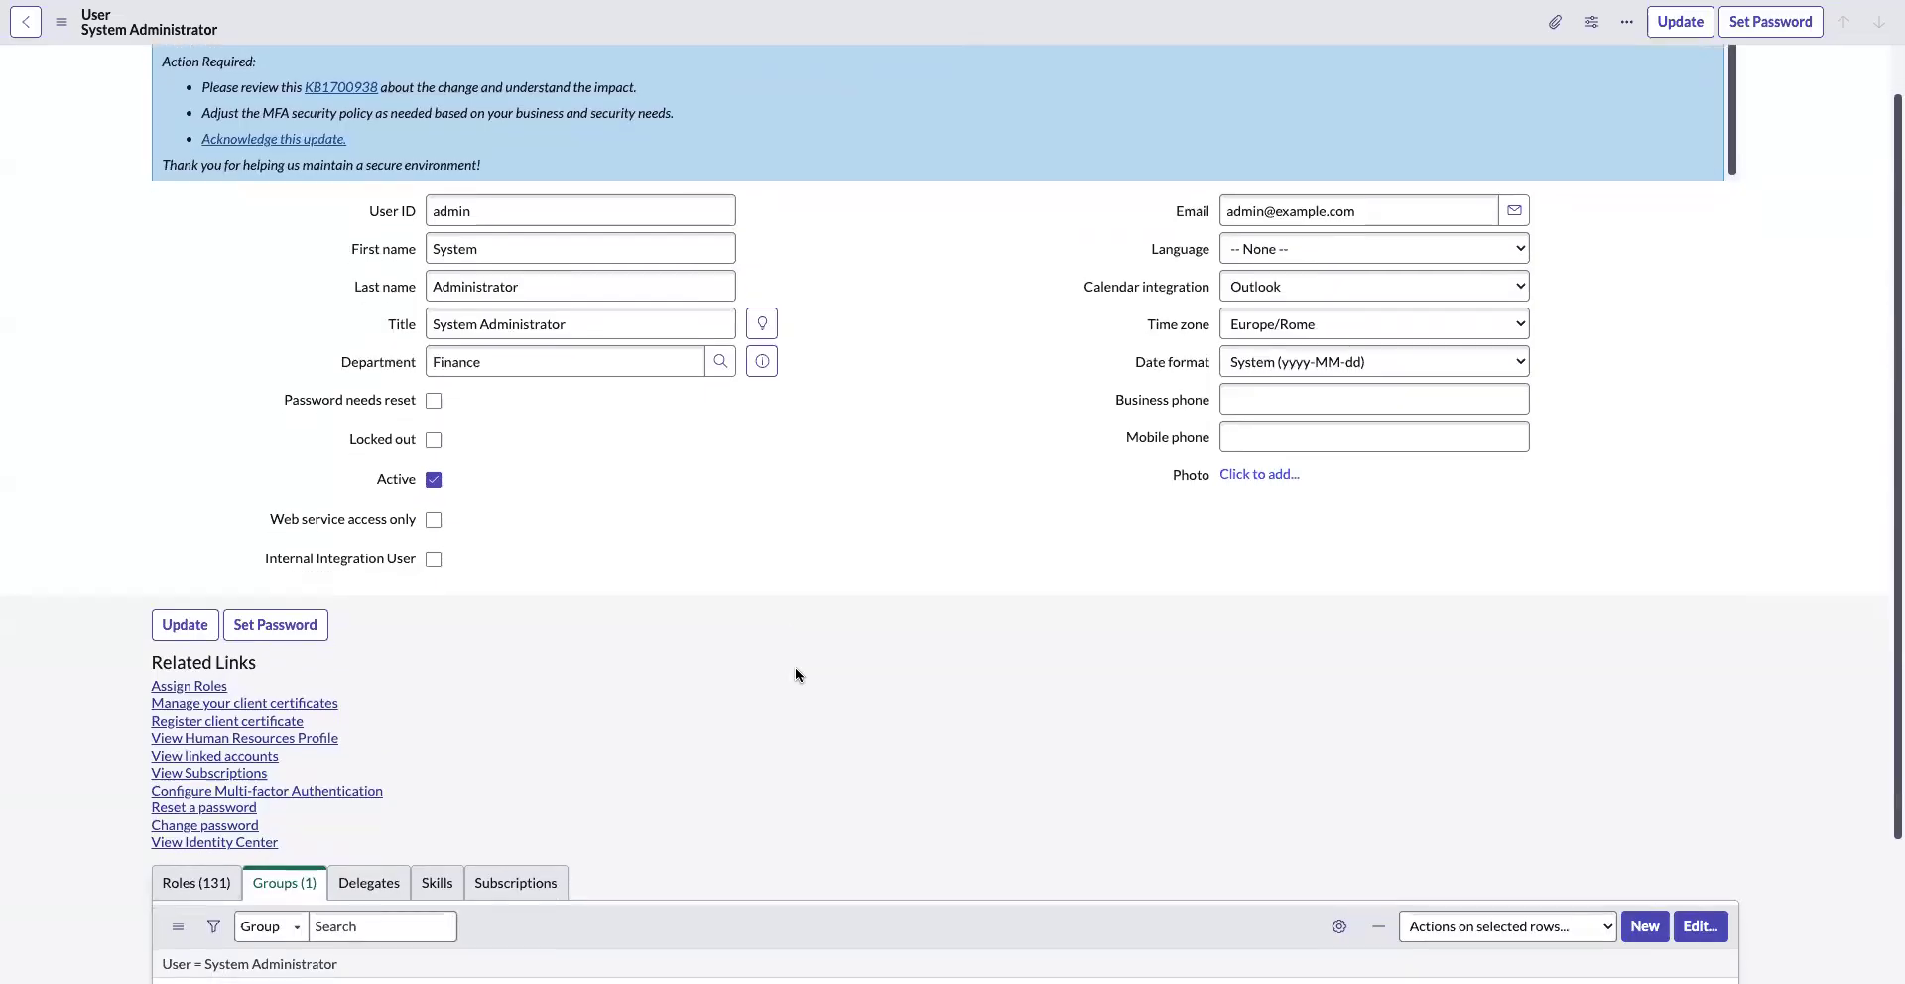
{"action": "scroll", "coordinate": [795, 675], "scroll_direction": "down", "scroll_amount": 3}
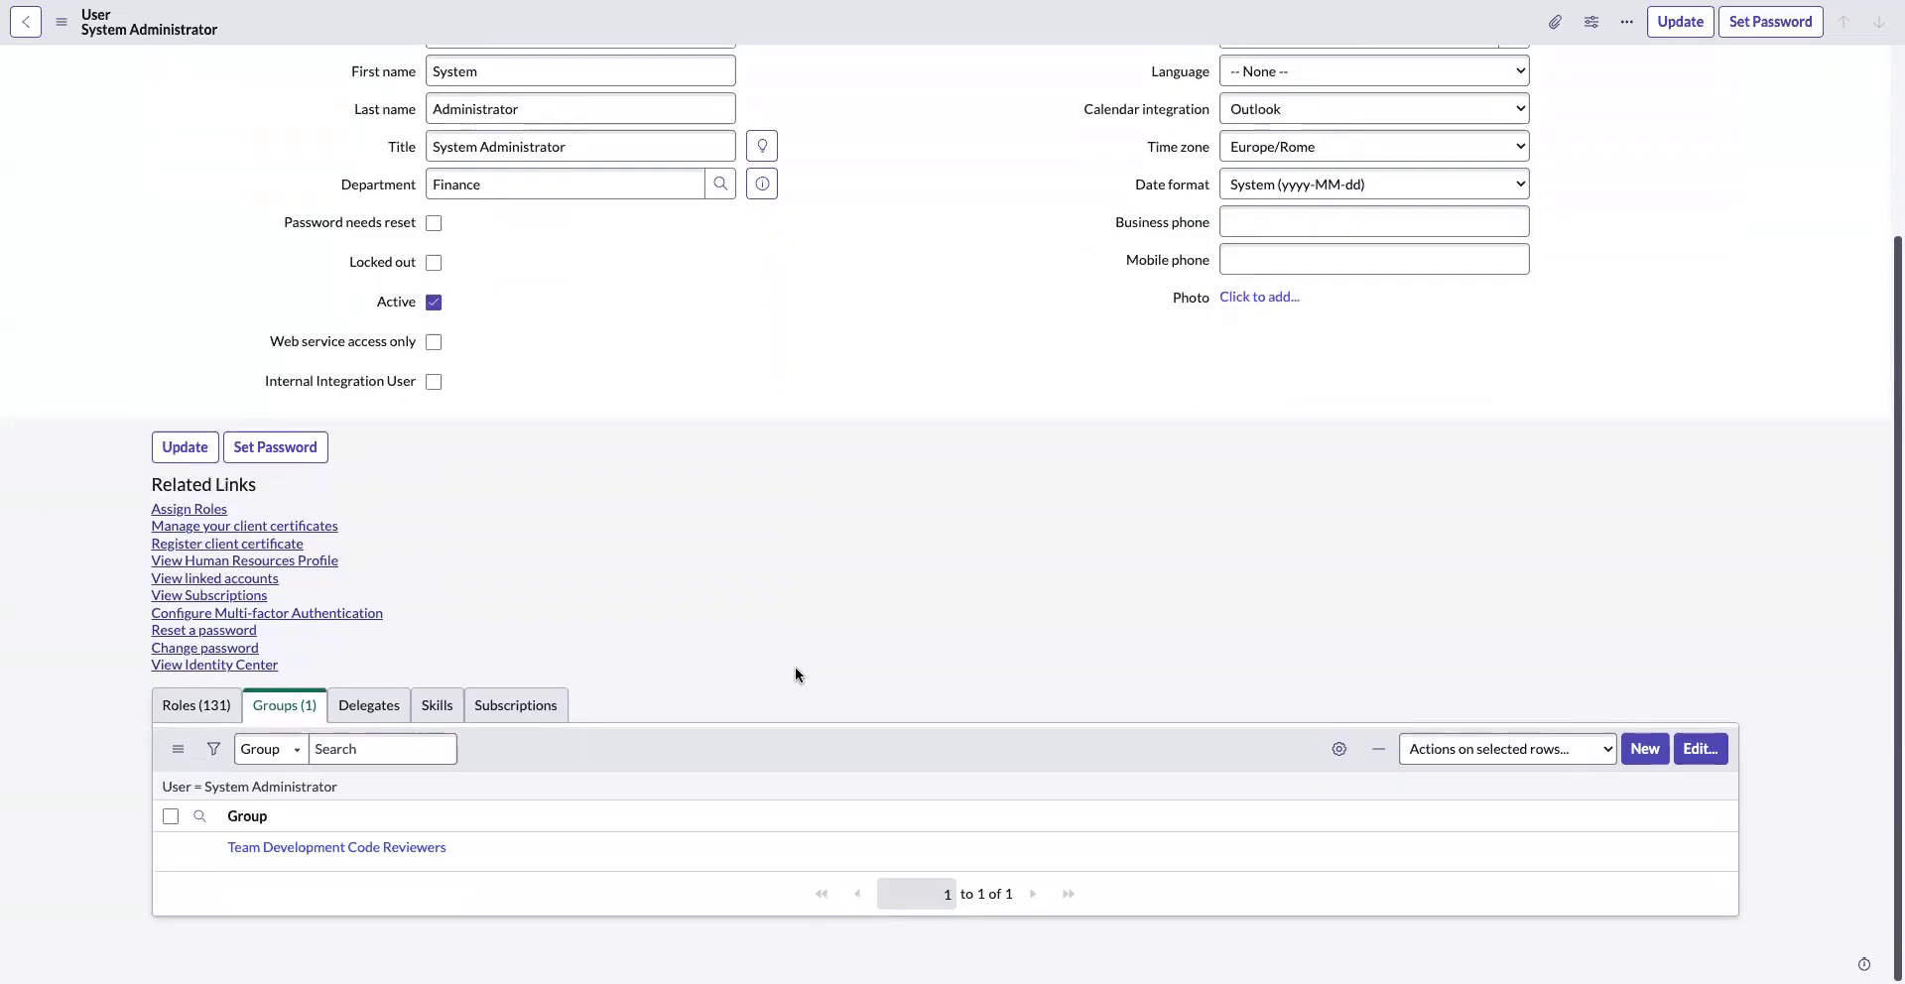
{"action": "scroll", "coordinate": [794, 674], "scroll_direction": "up", "scroll_amount": 4}
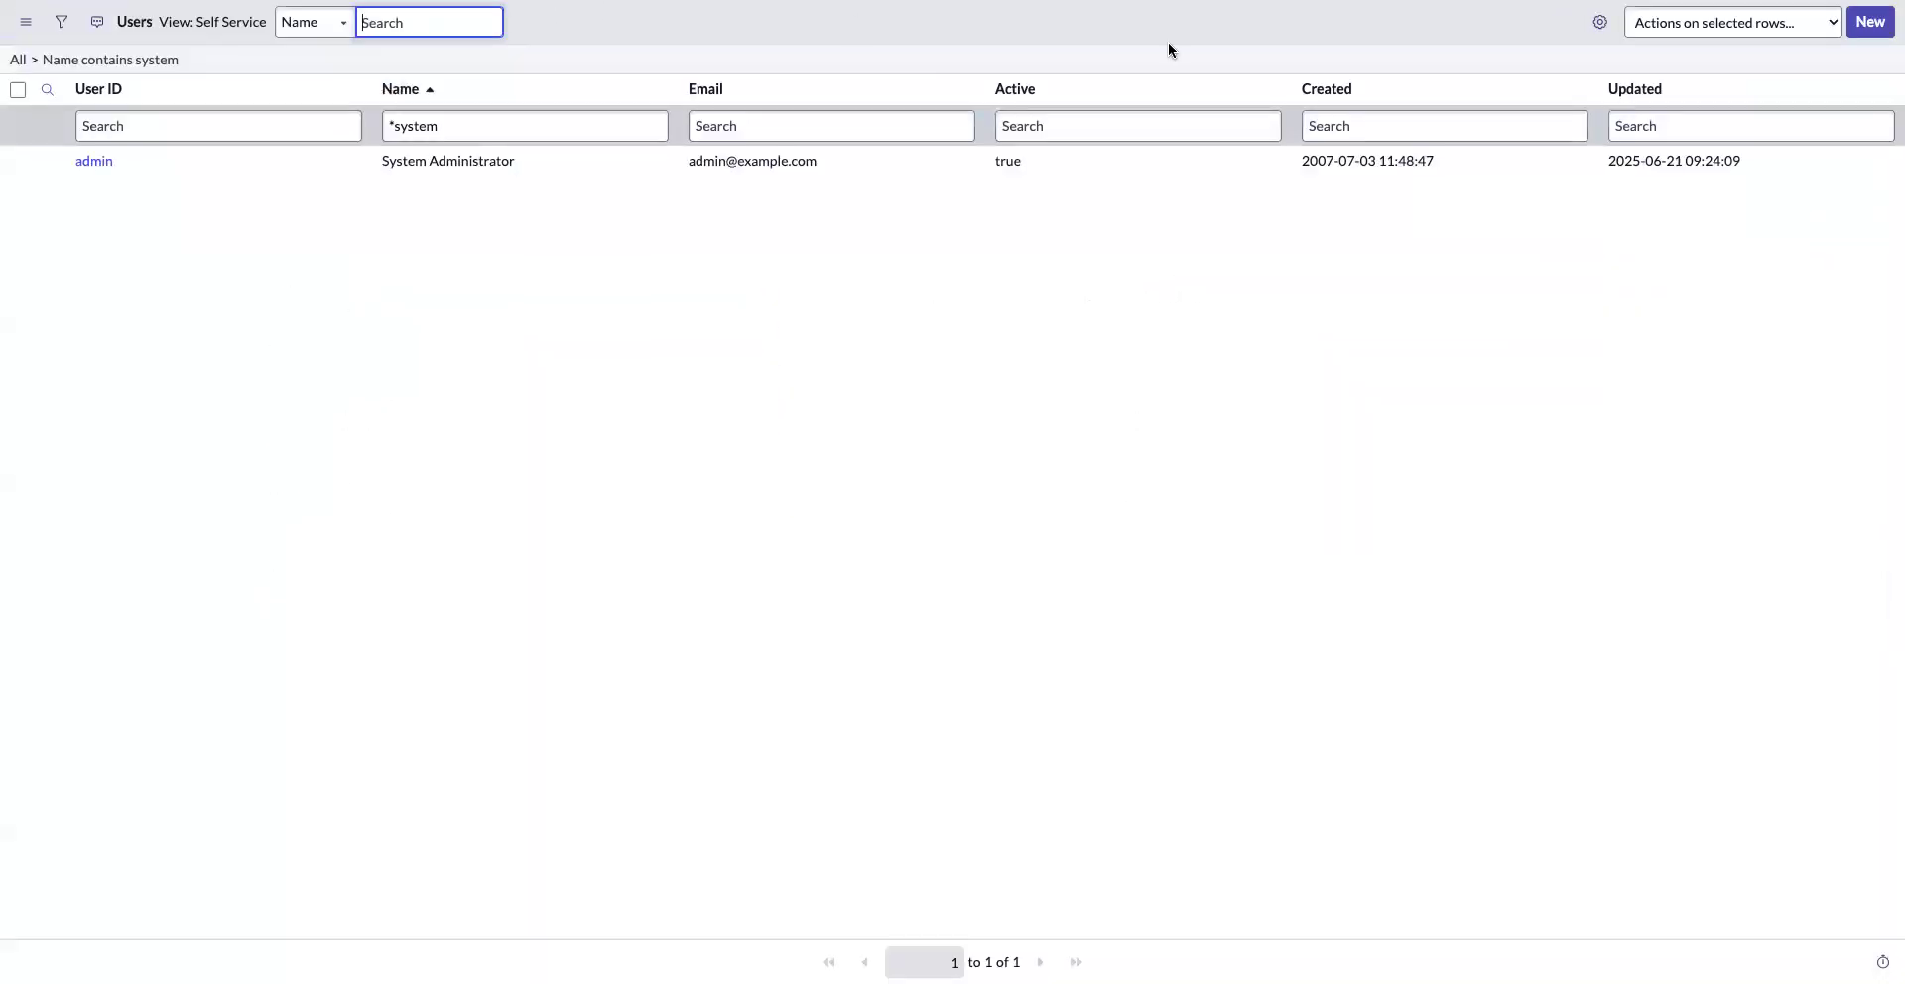
Start a new user record with the first name "ServiceNow" and the last name "User".
{"action": "left_click", "coordinate": [1869, 22]}
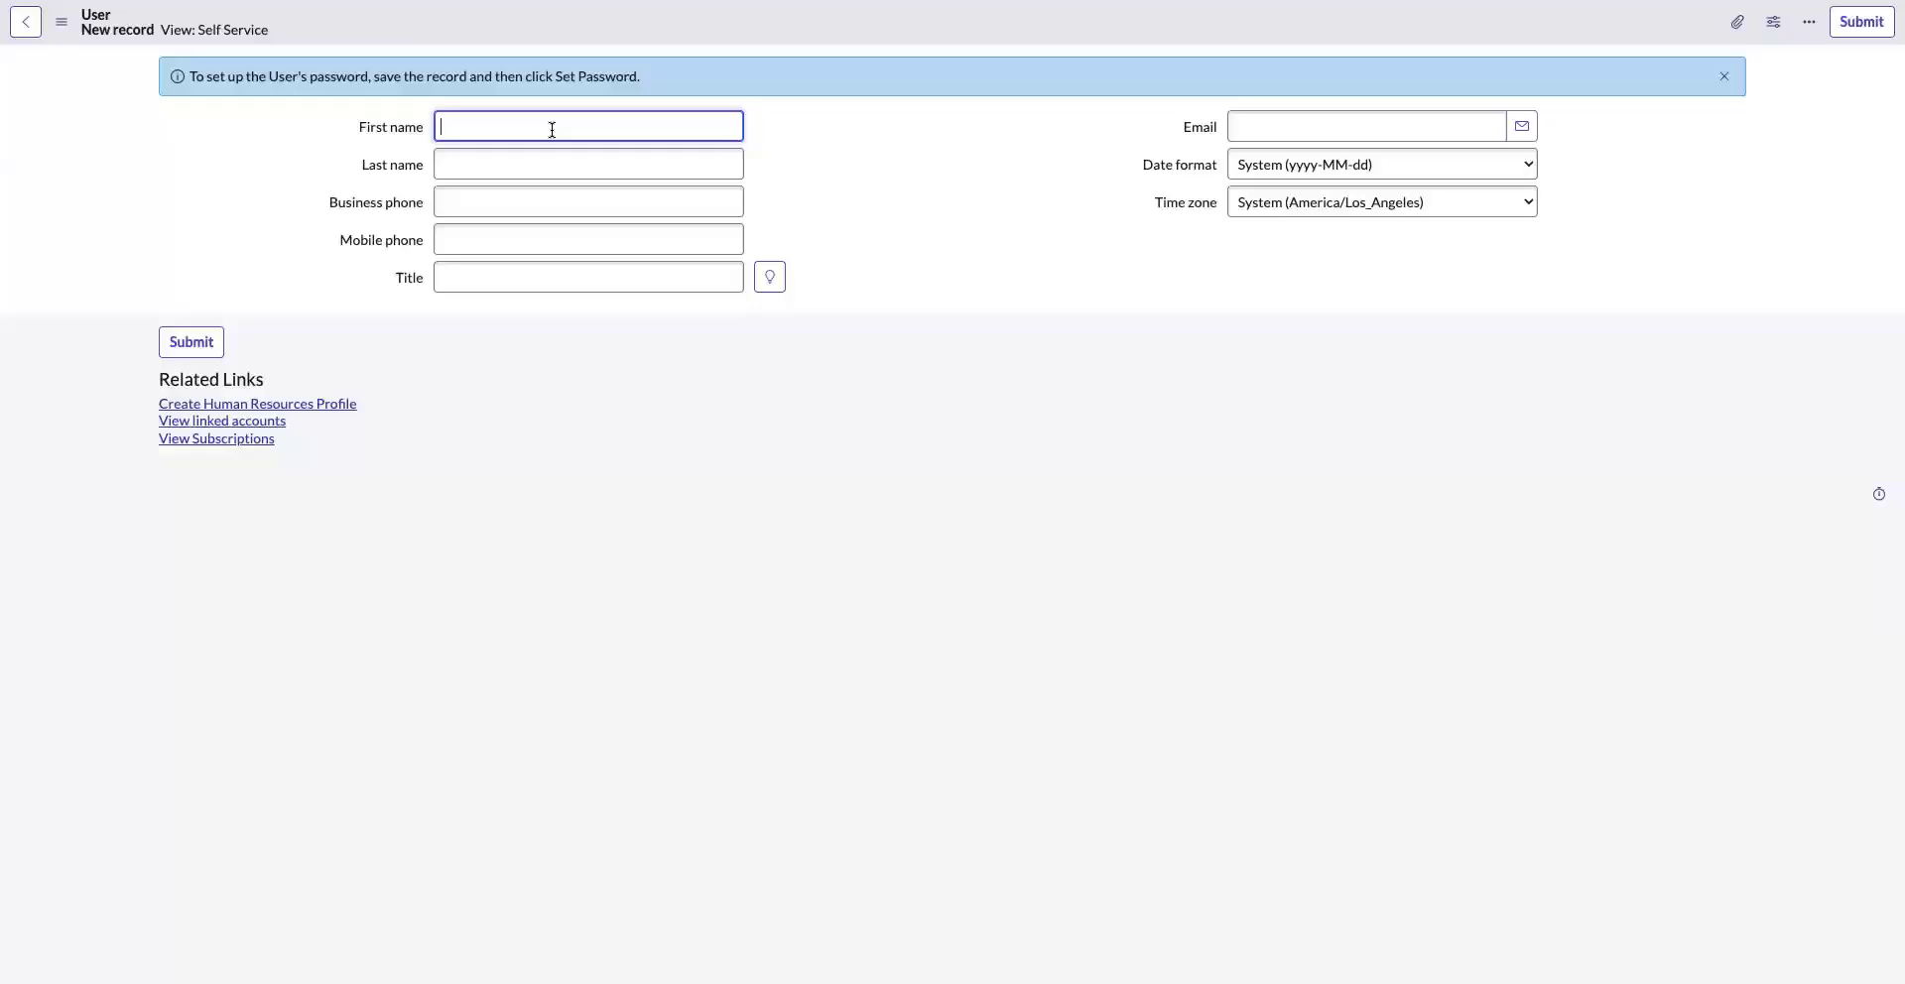
{"action": "type", "text": "Snow"}
{"action": "key", "text": "BackSpace"}
{"action": "key", "text": "BackSpace"}
{"action": "key", "text": "BackSpace"}
{"action": "type", "text": "erviceNow"}
{"action": "key", "text": "Tab"}
{"action": "type", "text": "User"}
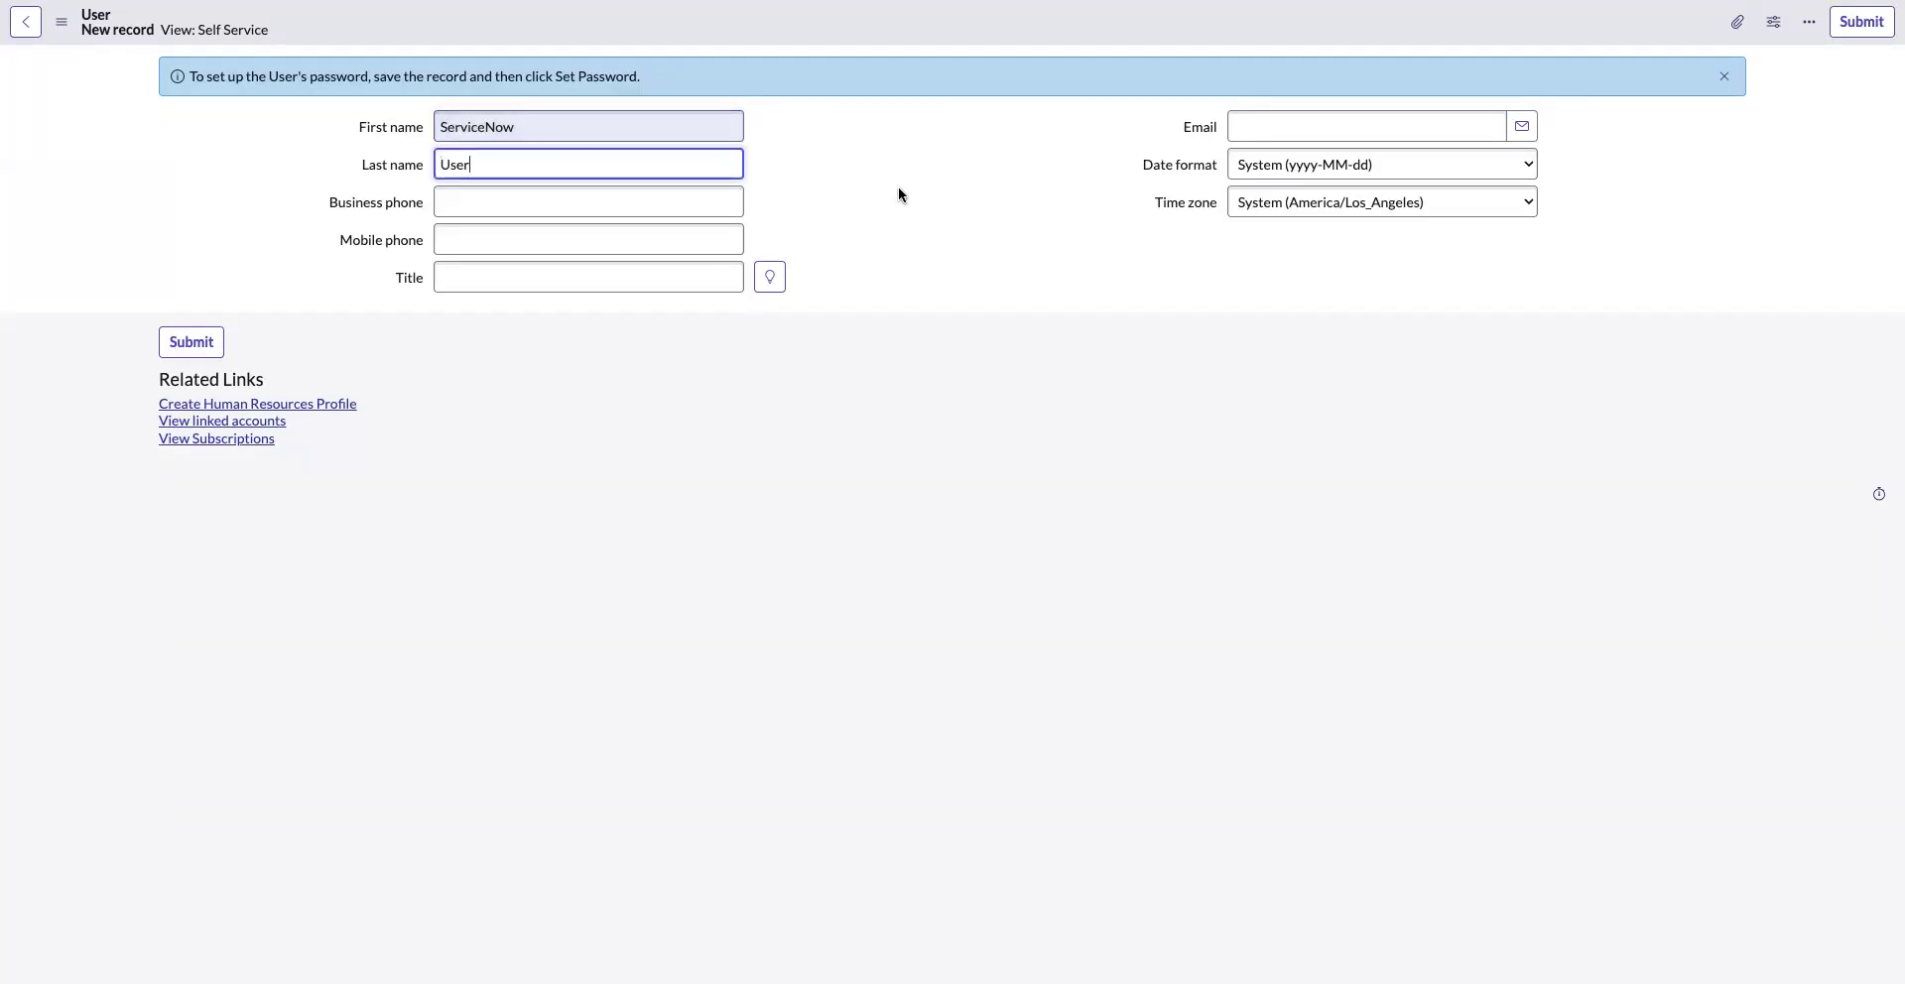
Enter the business phone and mobile phone numbers for the new user.
{"action": "left_click", "coordinate": [597, 200]}
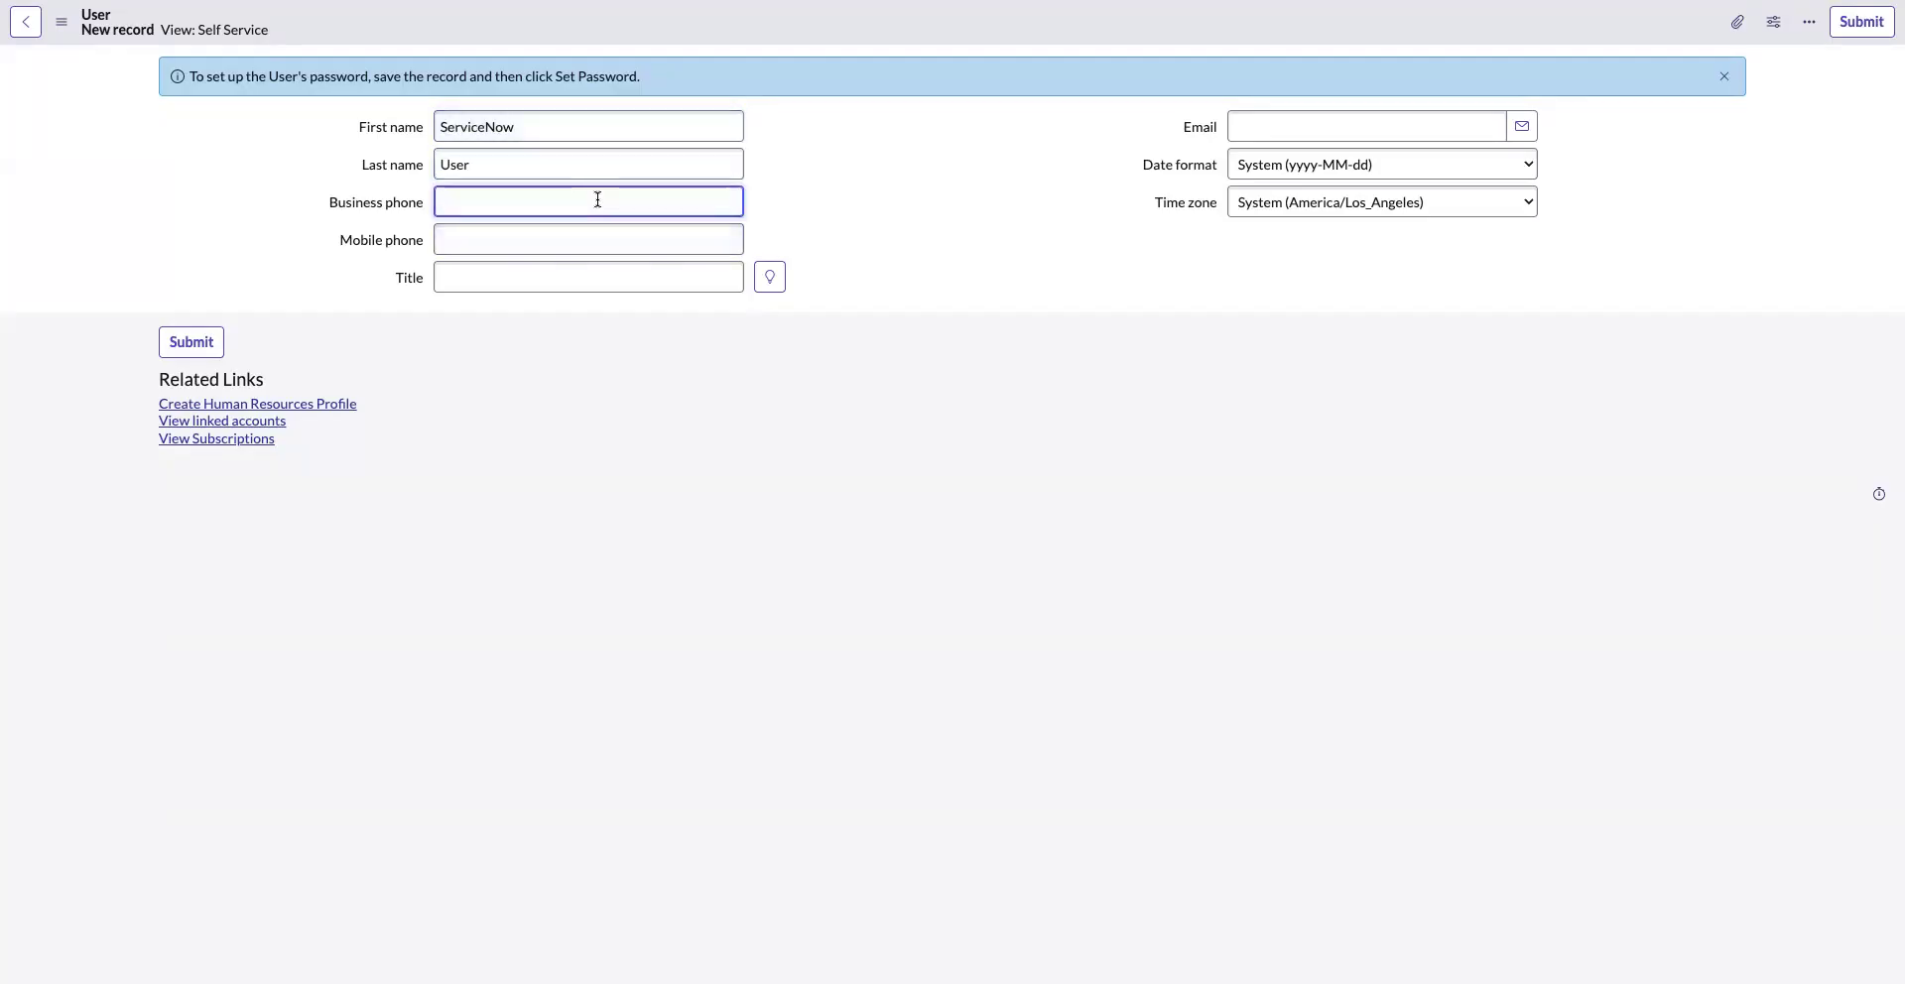
{"action": "type", "text": "99995554466"}
{"action": "left_click", "coordinate": [847, 428]}
{"action": "left_click", "coordinate": [507, 242]}
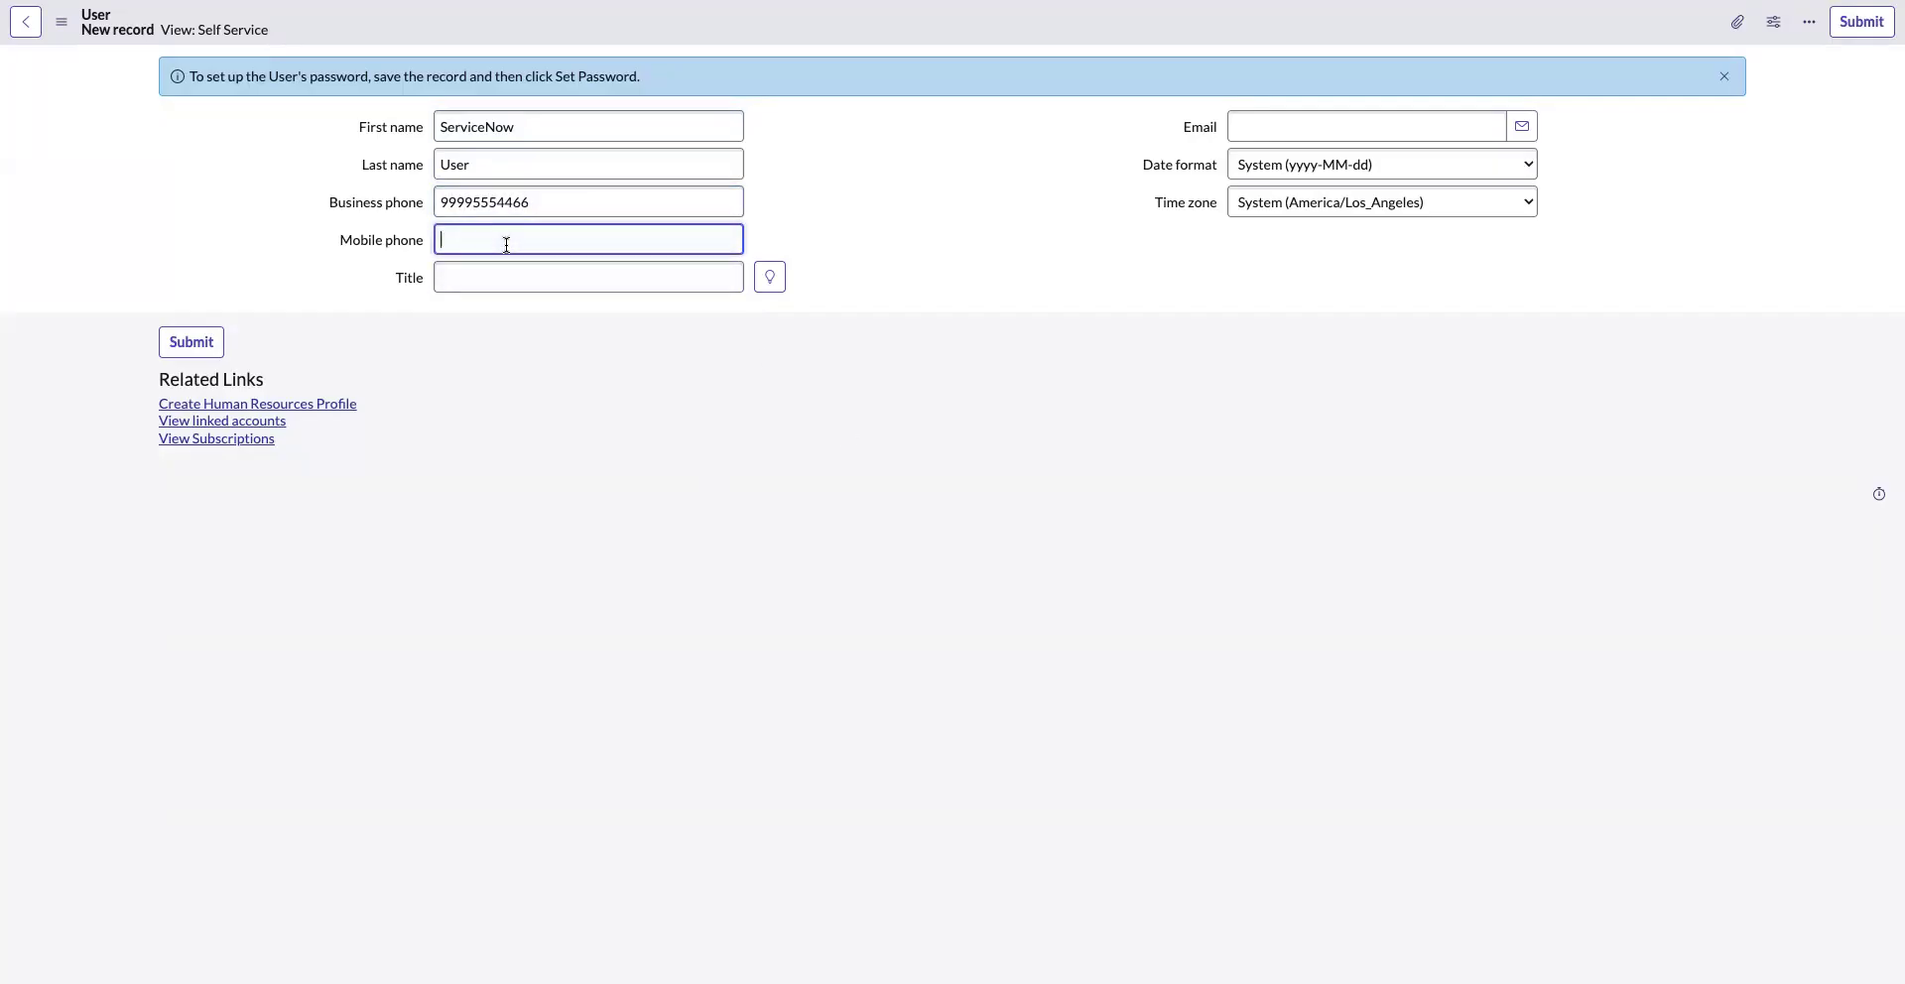
{"action": "type", "text": "888599"}
Choose IT Technician as the new user's title from the suggestions and fill in the e-mail address.
{"action": "left_click", "coordinate": [542, 279]}
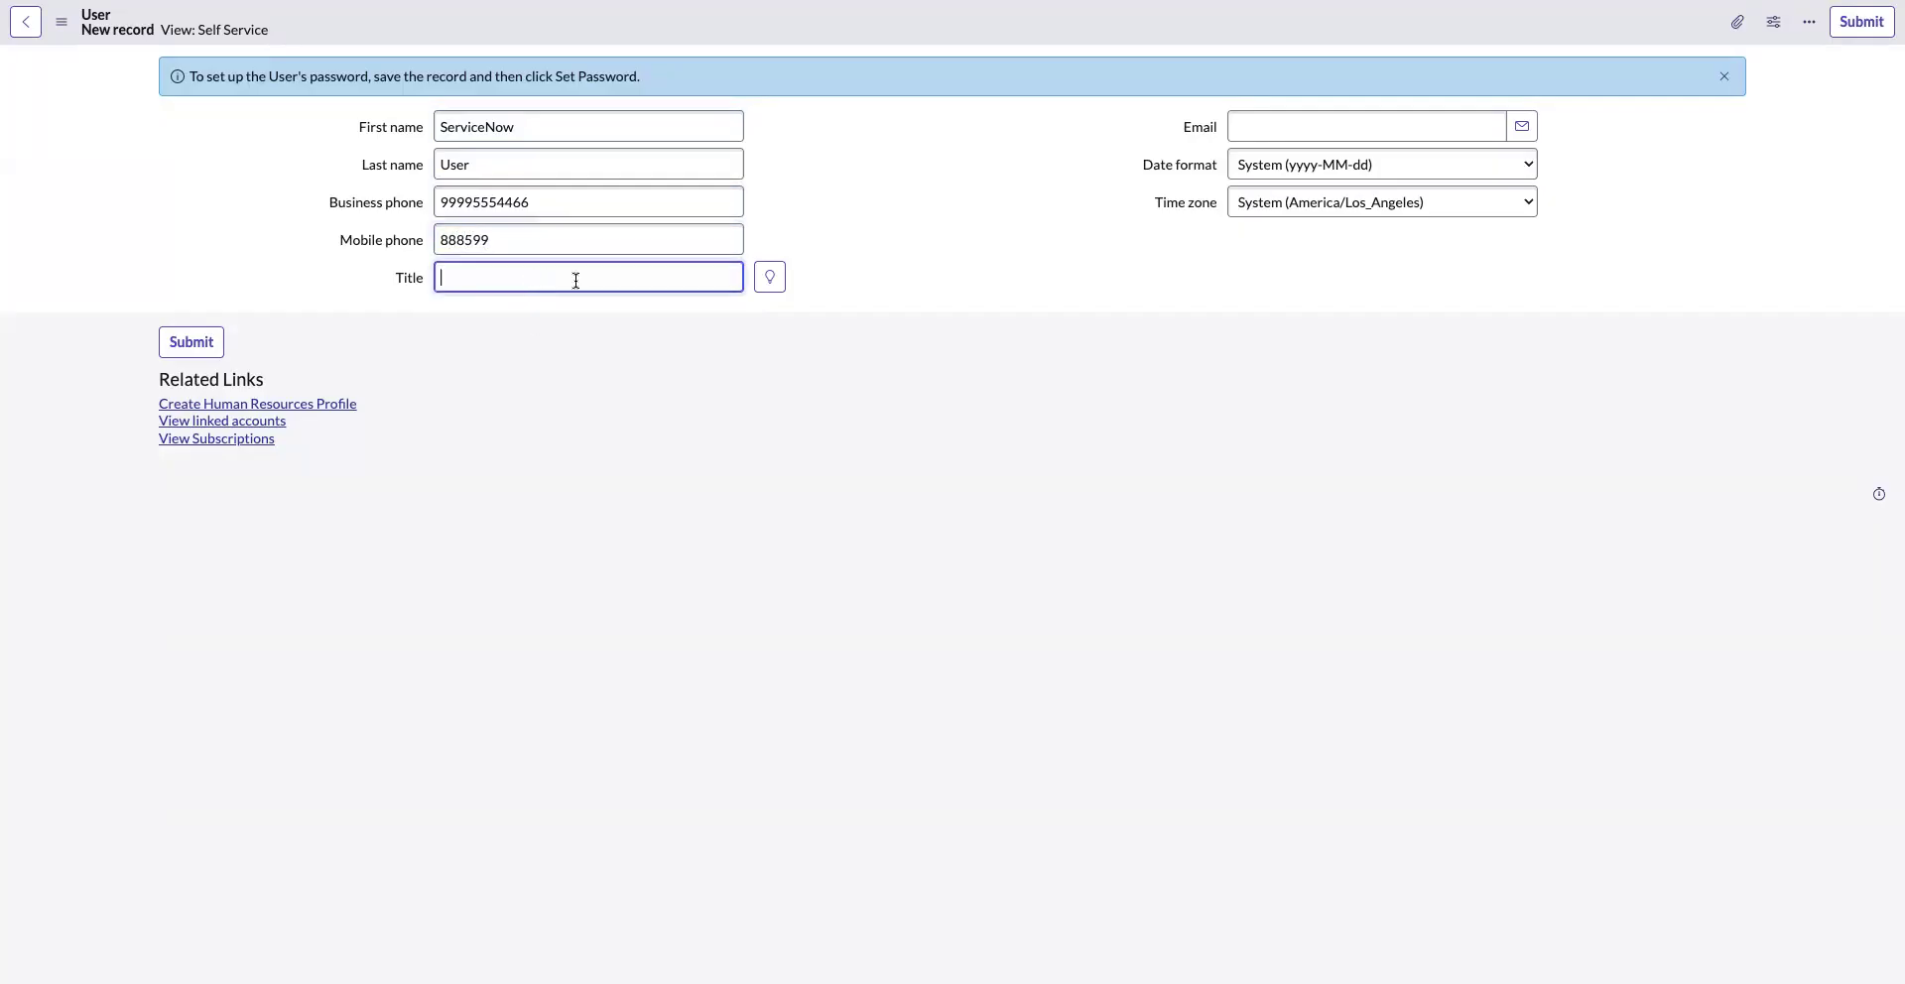
{"action": "left_click", "coordinate": [788, 265]}
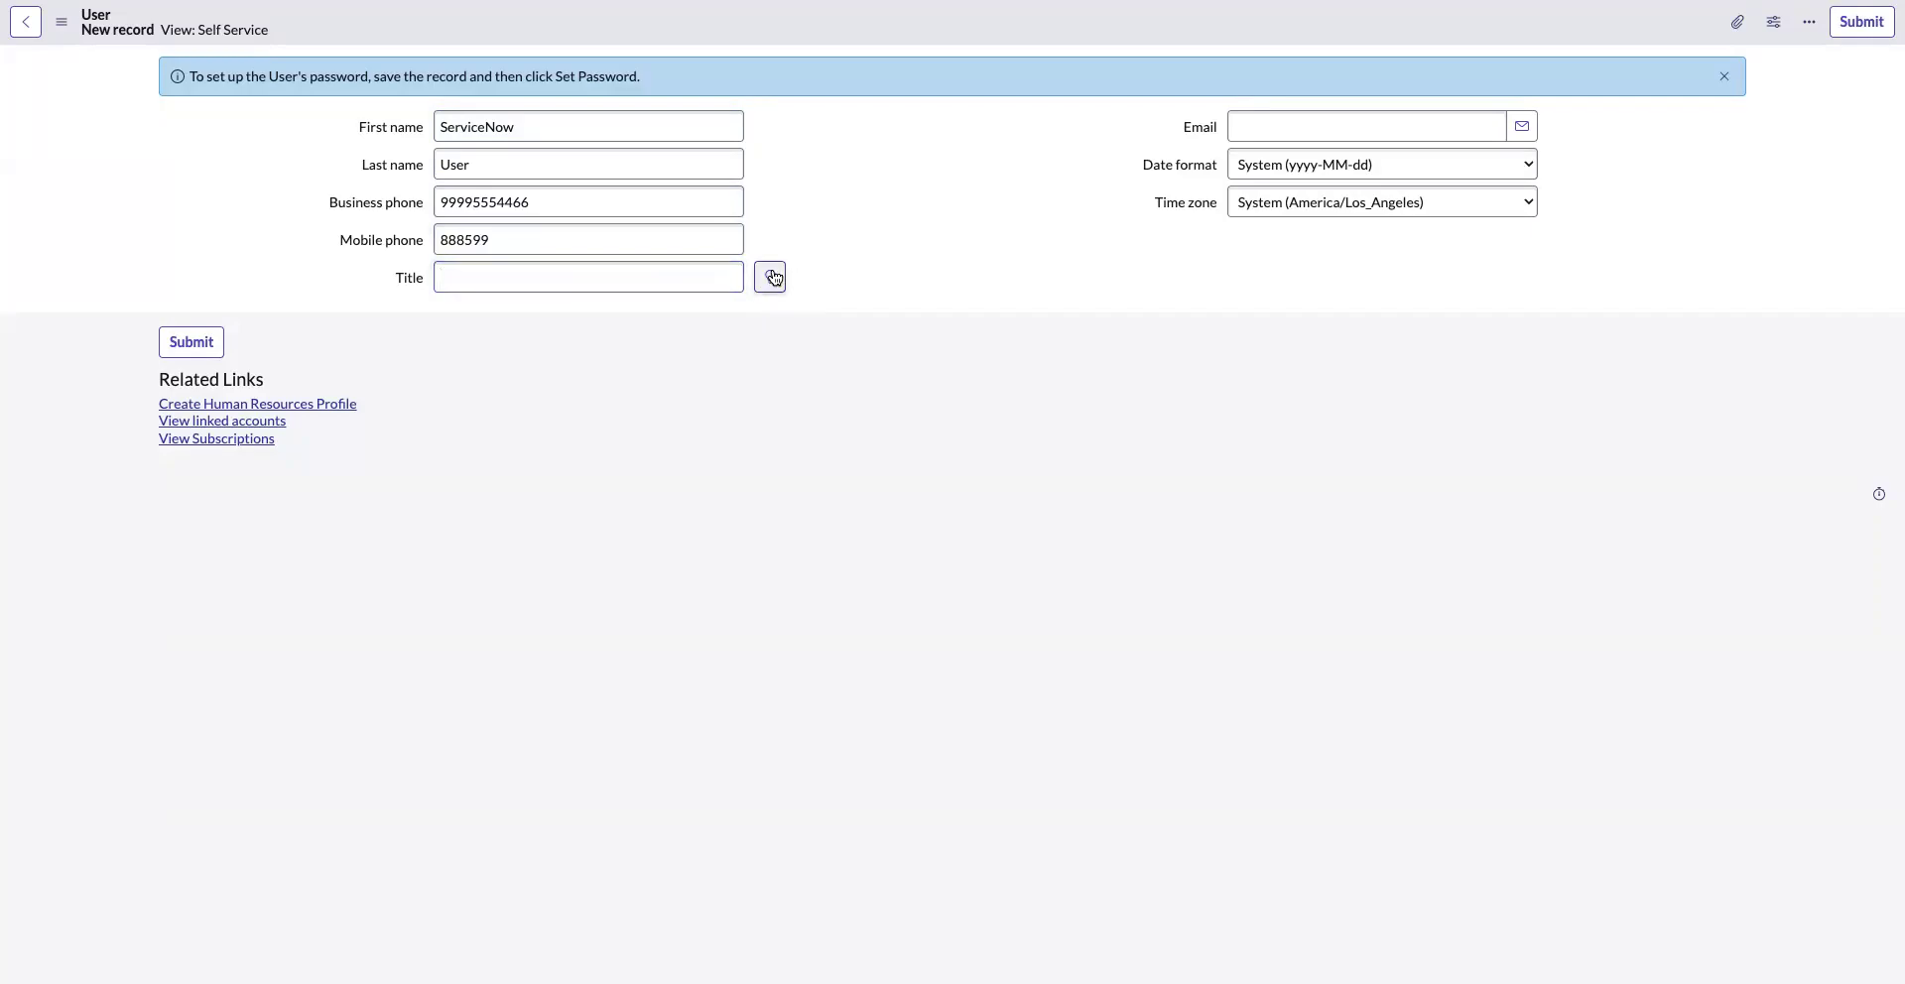
{"action": "left_click", "coordinate": [766, 285]}
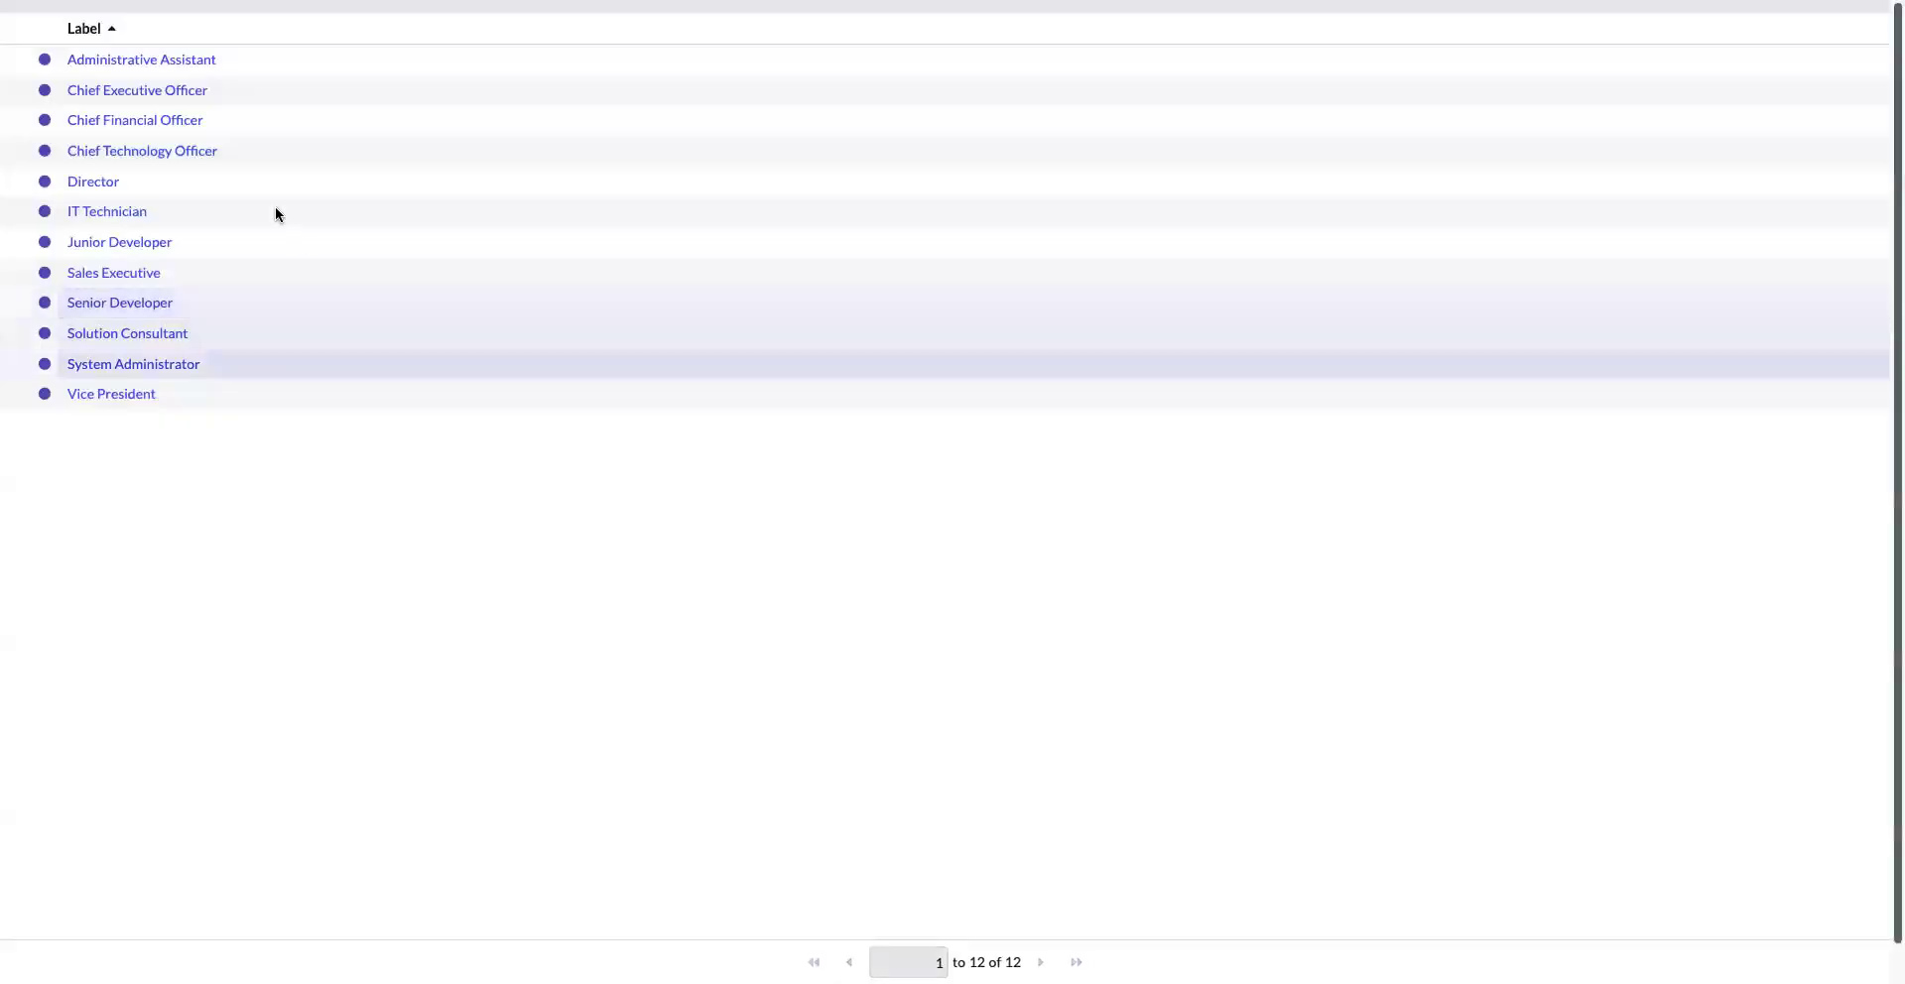
{"action": "left_click", "coordinate": [124, 212]}
{"action": "left_click", "coordinate": [1309, 126]}
{"action": "type", "text": "a"}
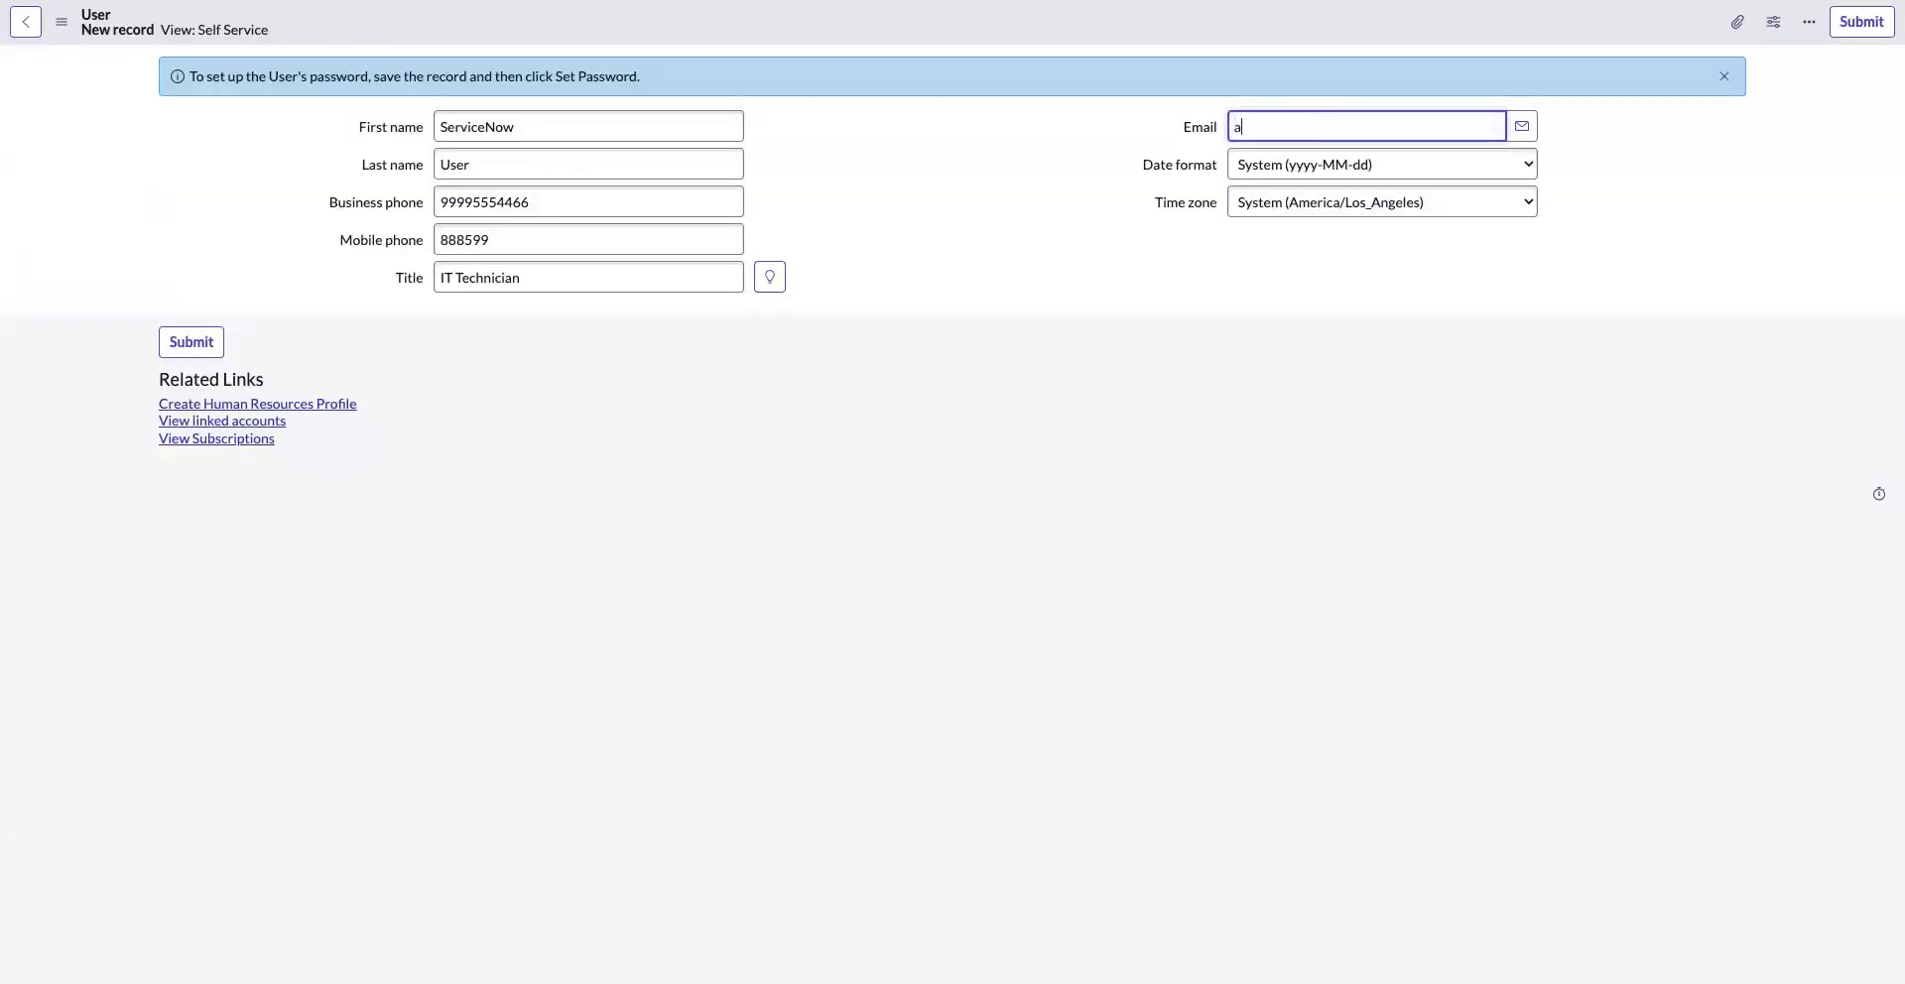
{"action": "type", "text": "bc@gmail.com"}
Examine the date format and time zone options available for the new user.
{"action": "left_click", "coordinate": [1348, 165]}
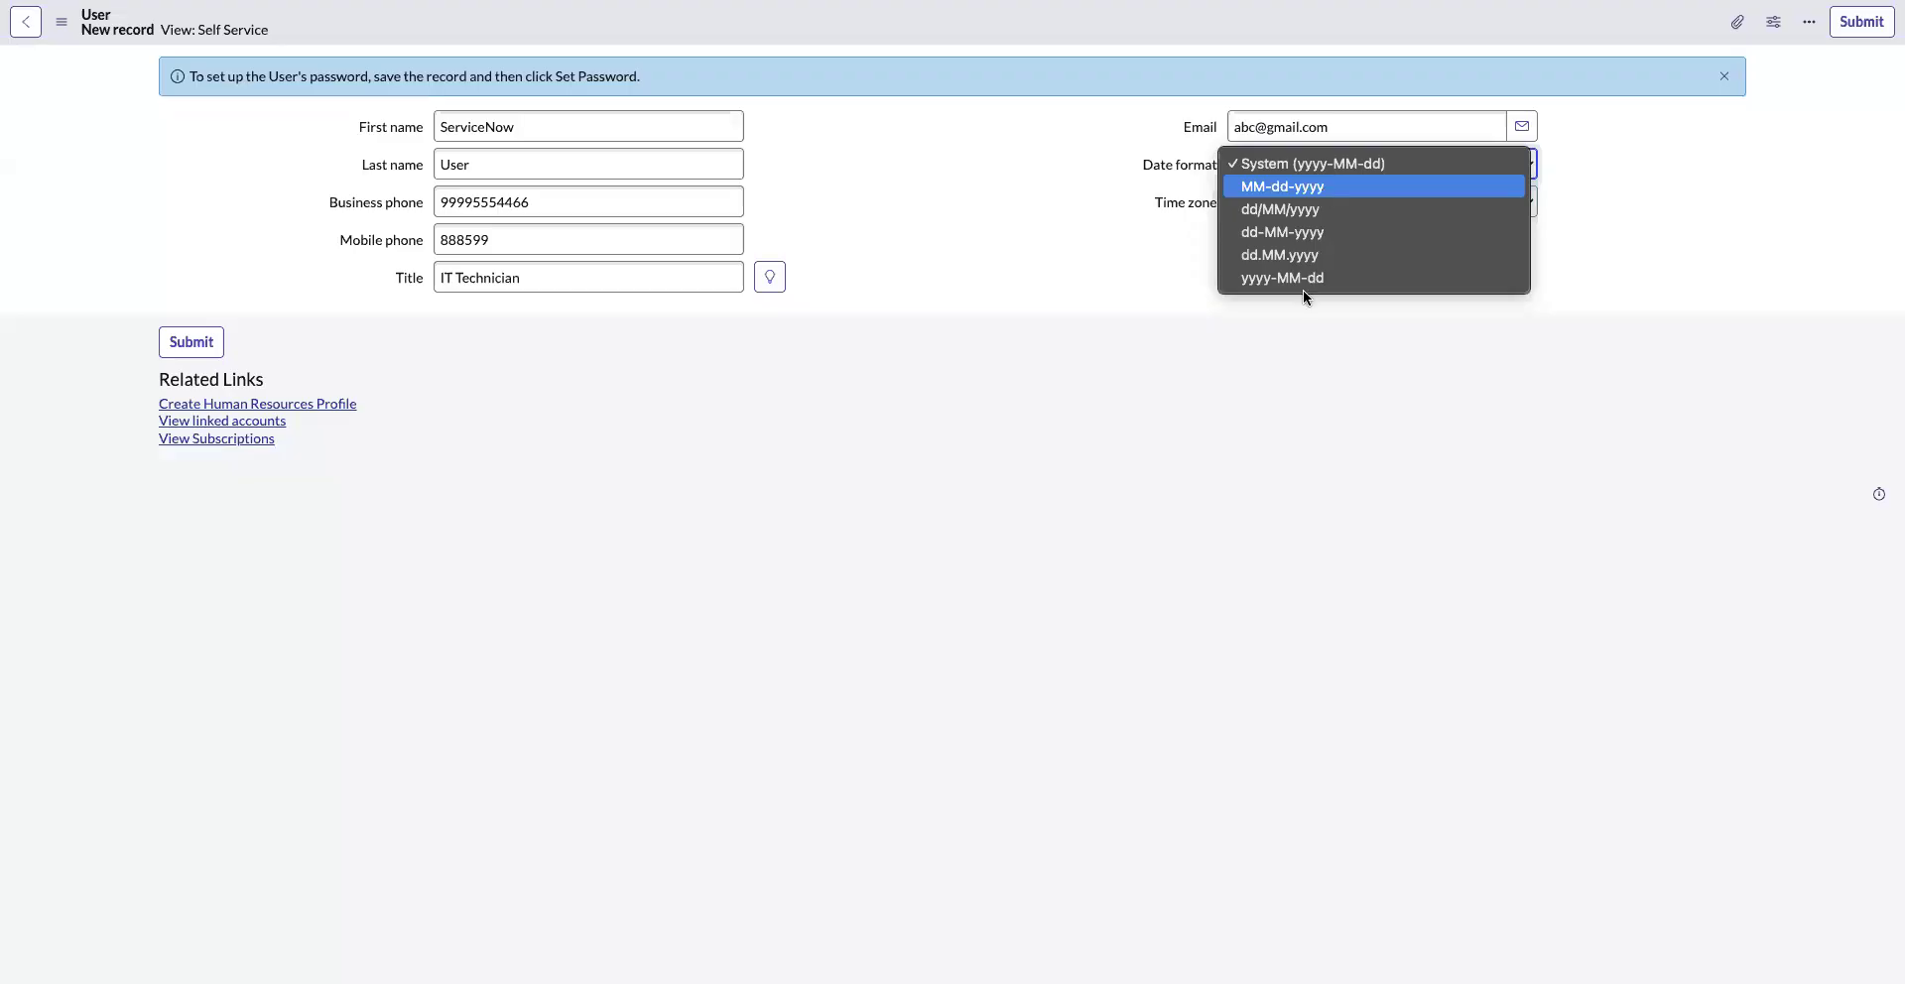
{"action": "left_click", "coordinate": [1245, 361]}
{"action": "left_click", "coordinate": [1384, 169]}
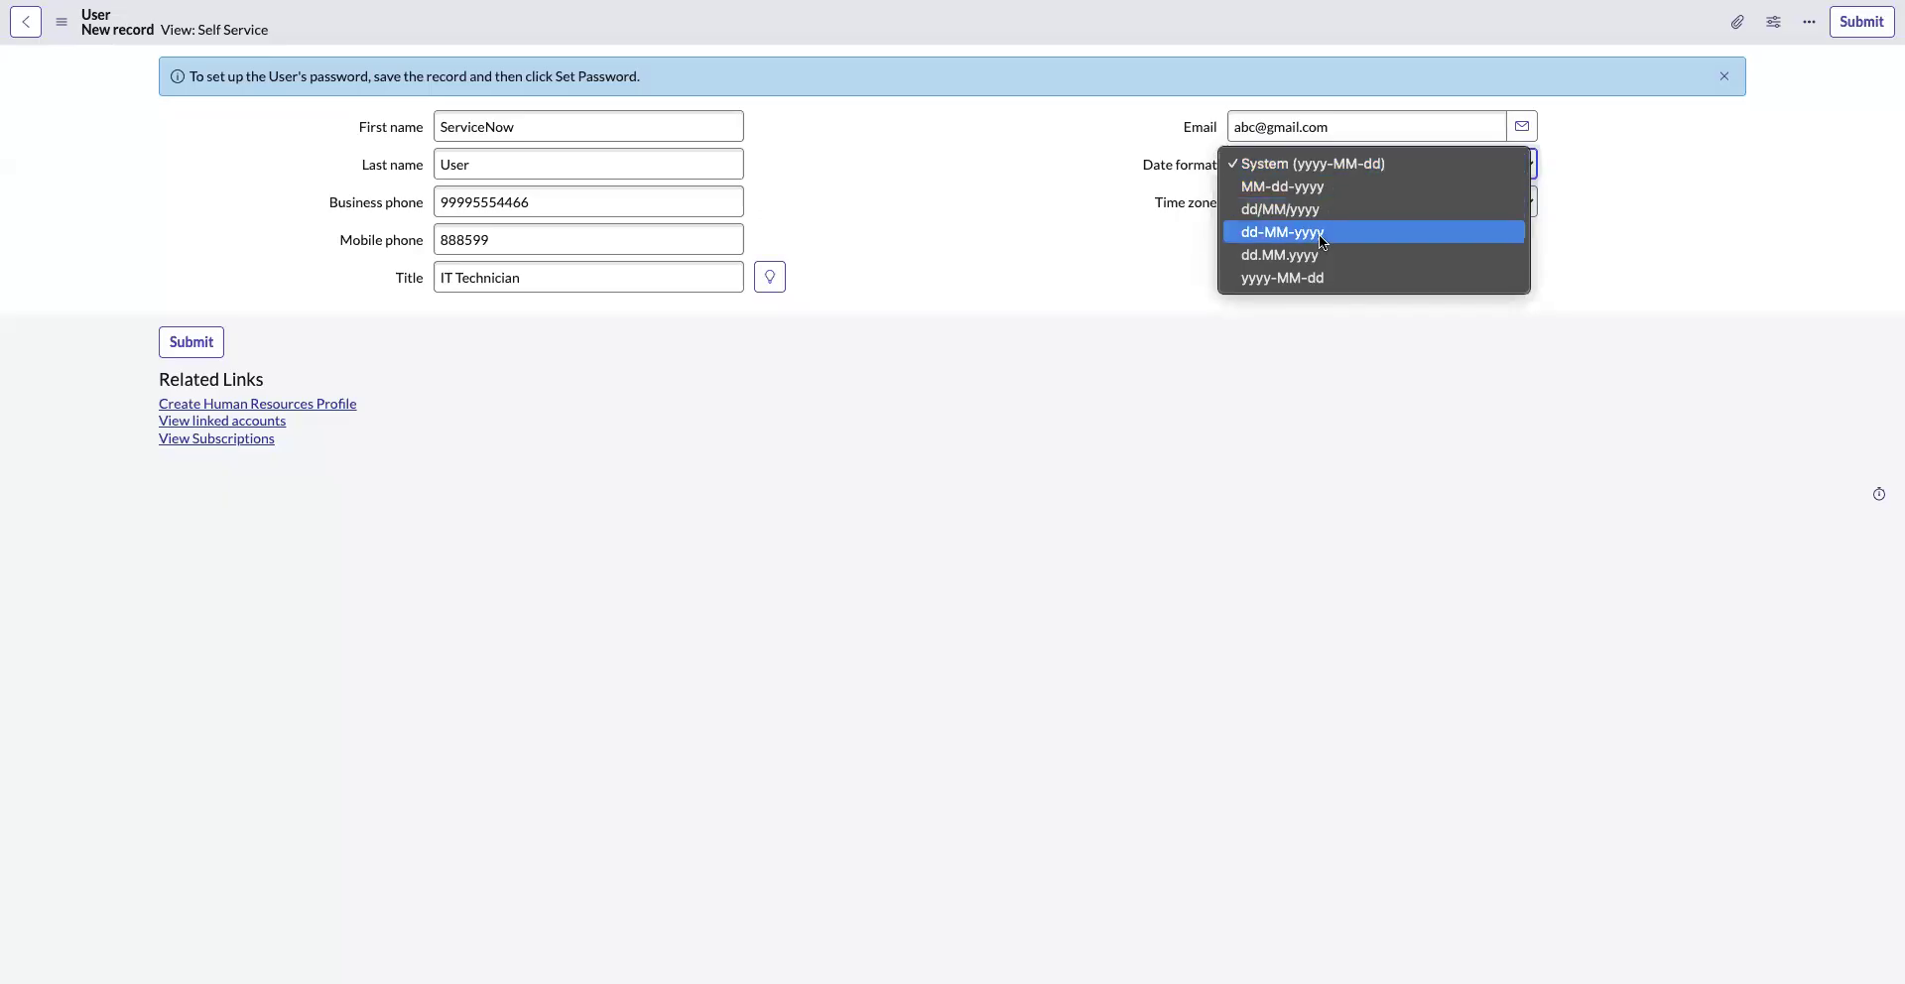
{"action": "left_click", "coordinate": [1278, 404]}
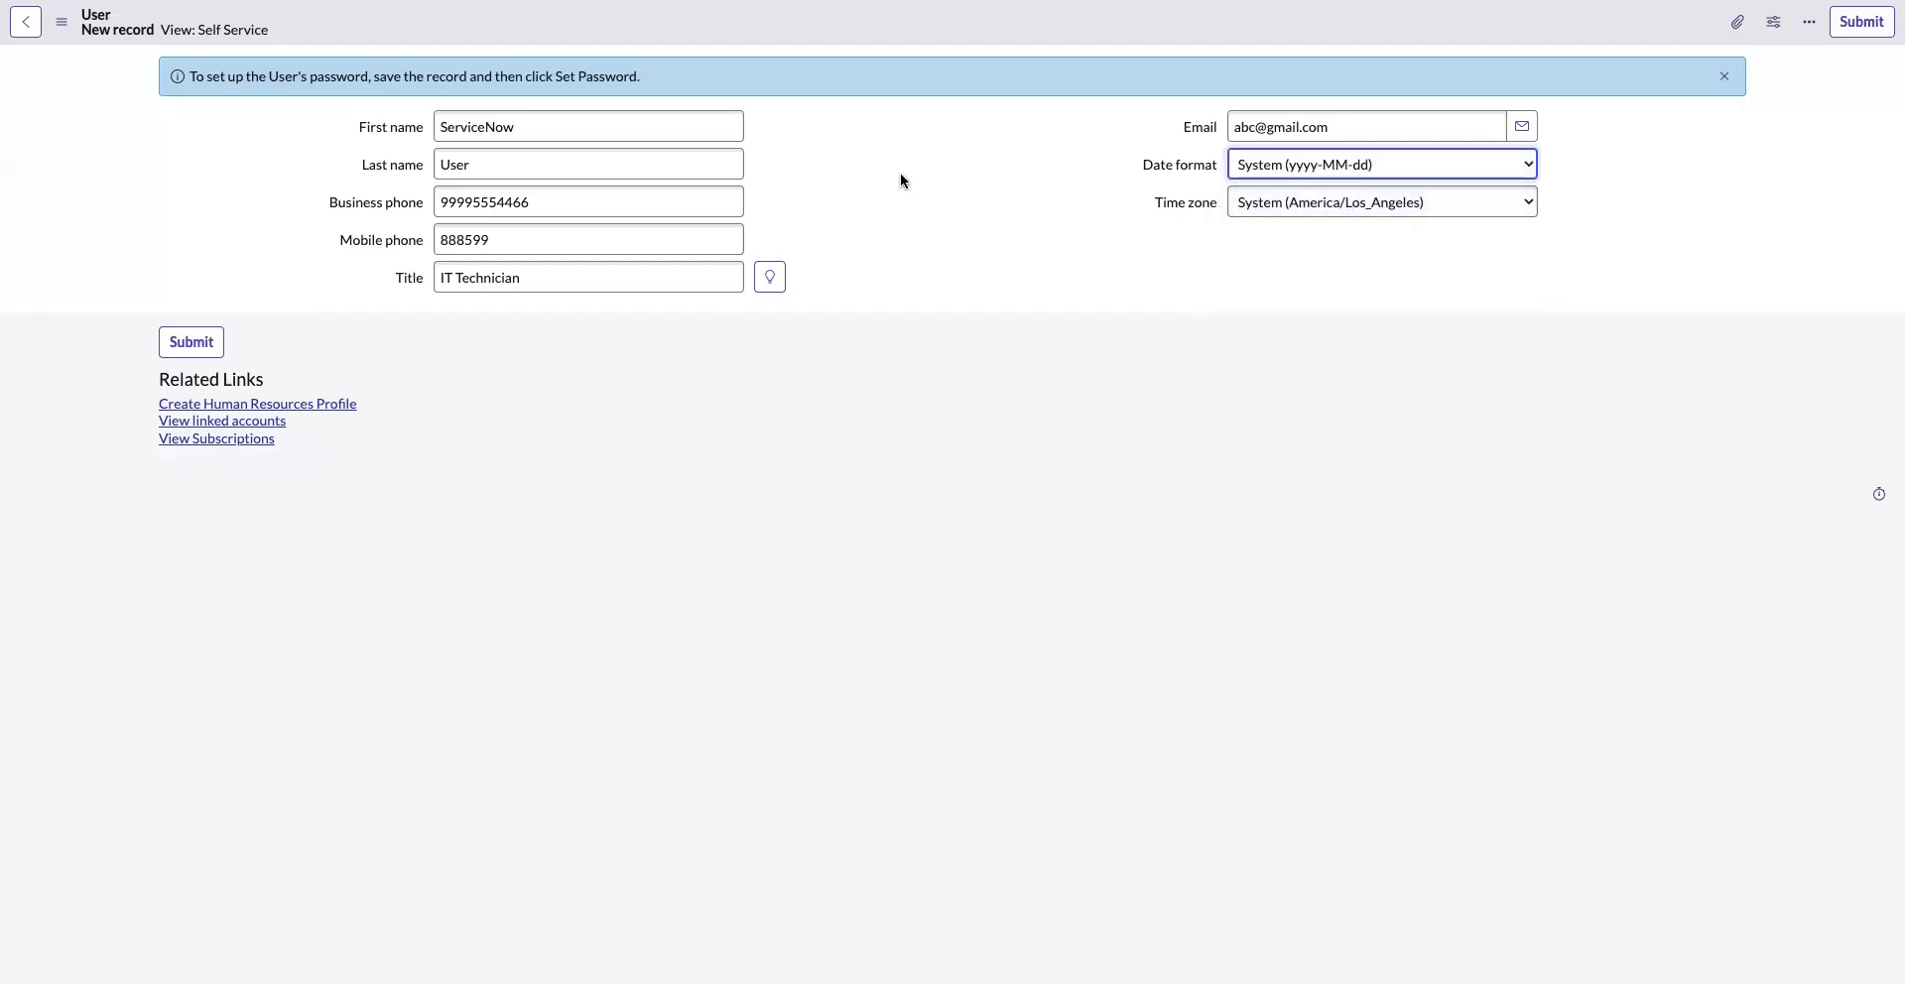
{"action": "left_click", "coordinate": [1342, 198]}
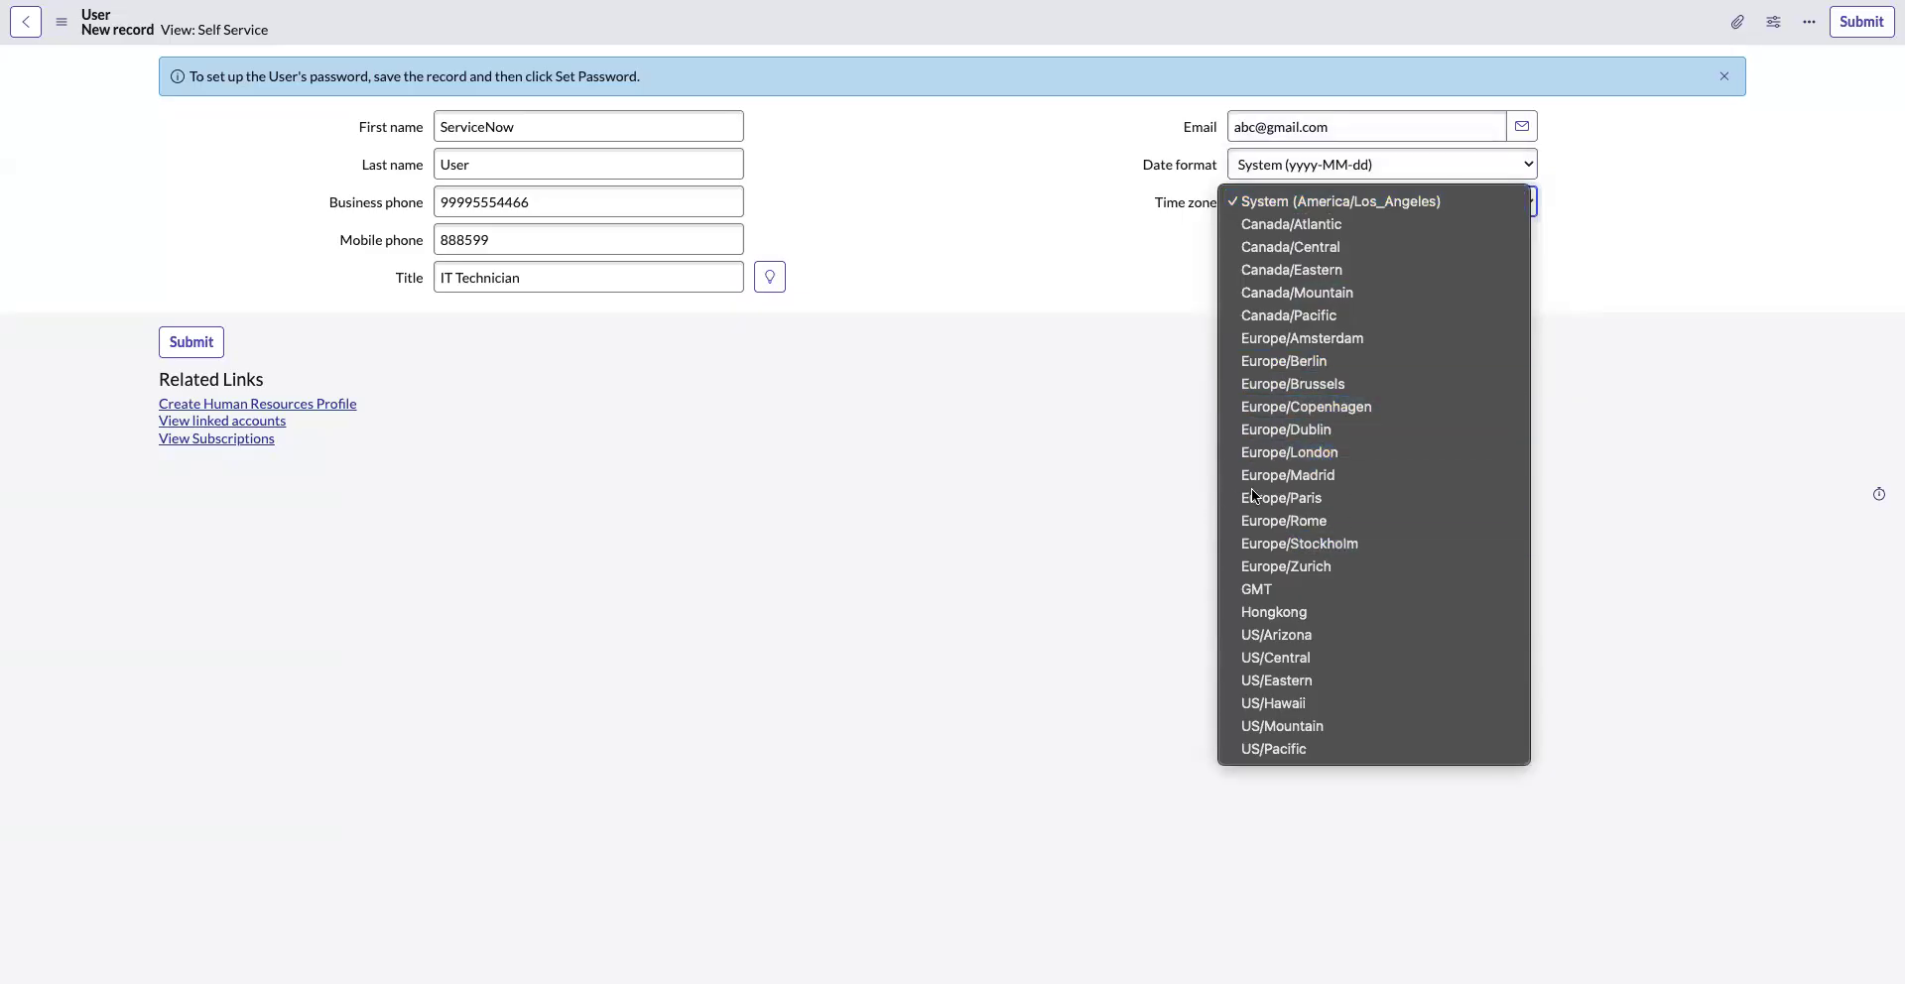
{"action": "left_click", "coordinate": [1002, 418]}
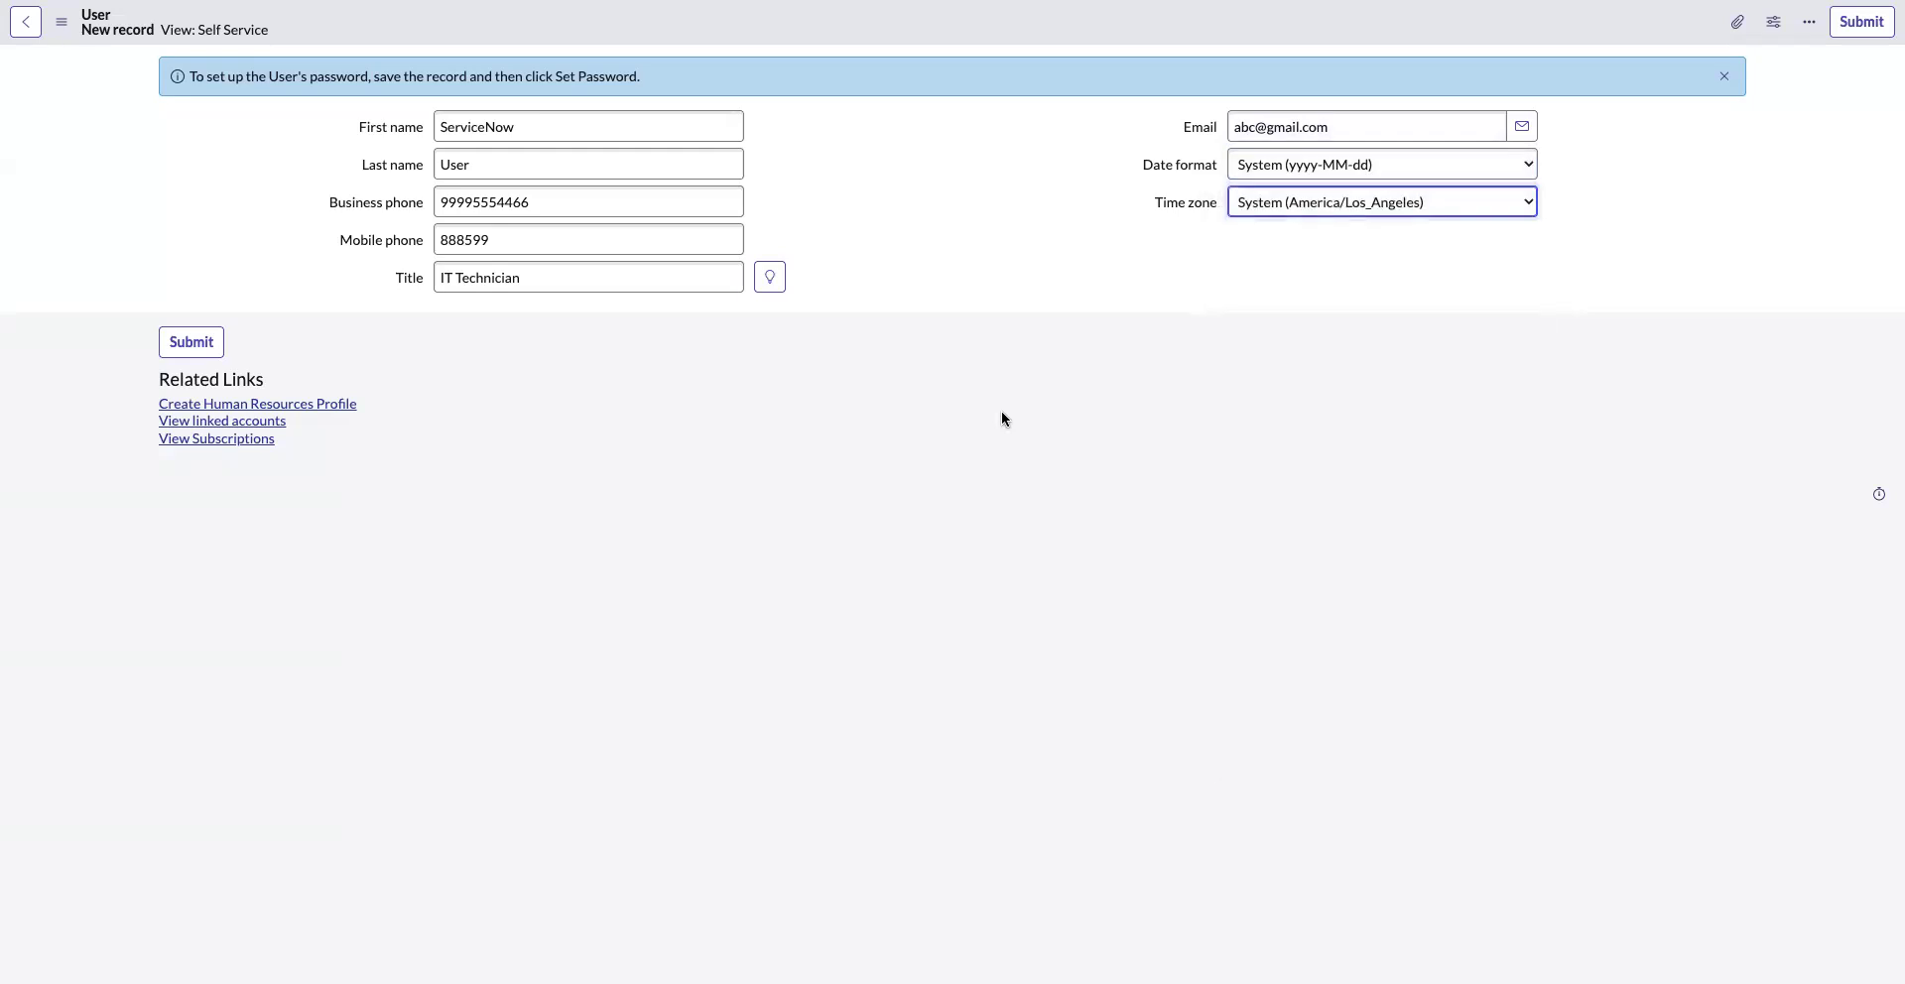
{"action": "left_click", "coordinate": [1293, 212]}
{"action": "left_click", "coordinate": [1086, 254]}
{"action": "left_click", "coordinate": [1343, 200]}
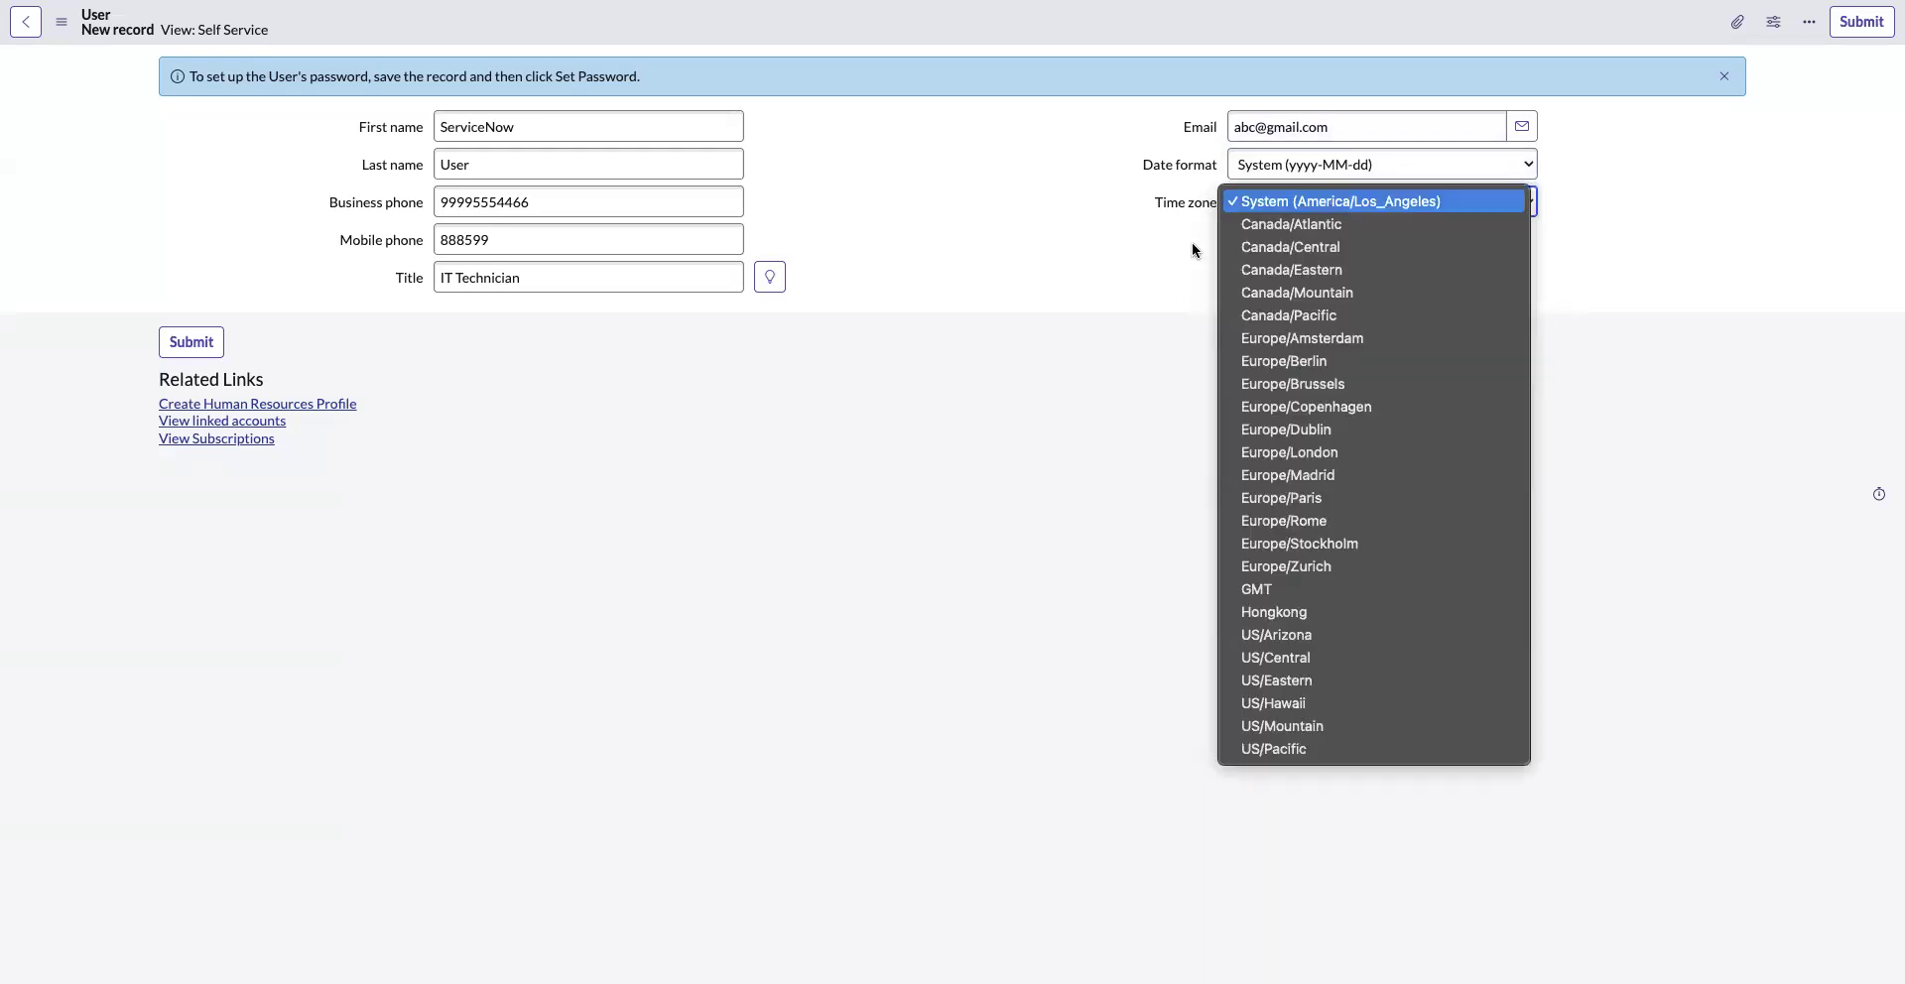
{"action": "left_click", "coordinate": [1081, 274]}
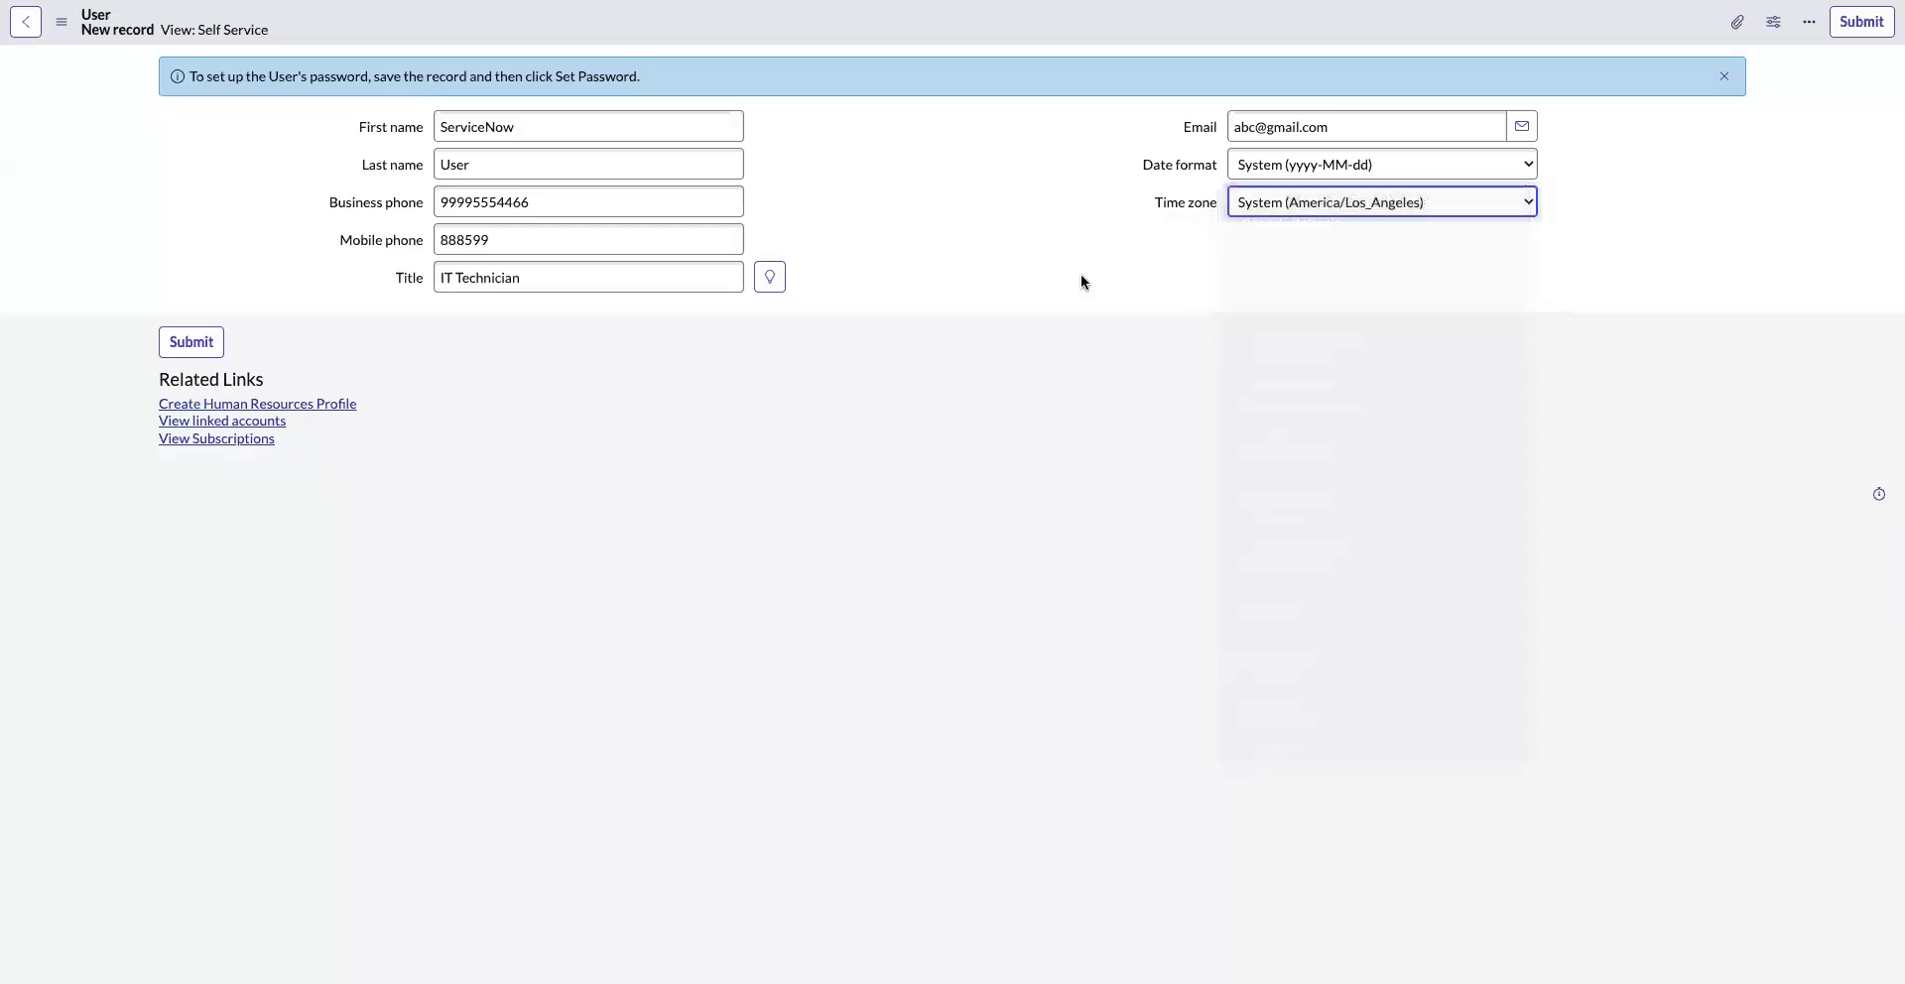
Examine the Configure and Export actions available for the new user record.
{"action": "right_click", "coordinate": [846, 28]}
{"action": "mouse_move", "coordinate": [884, 72]}
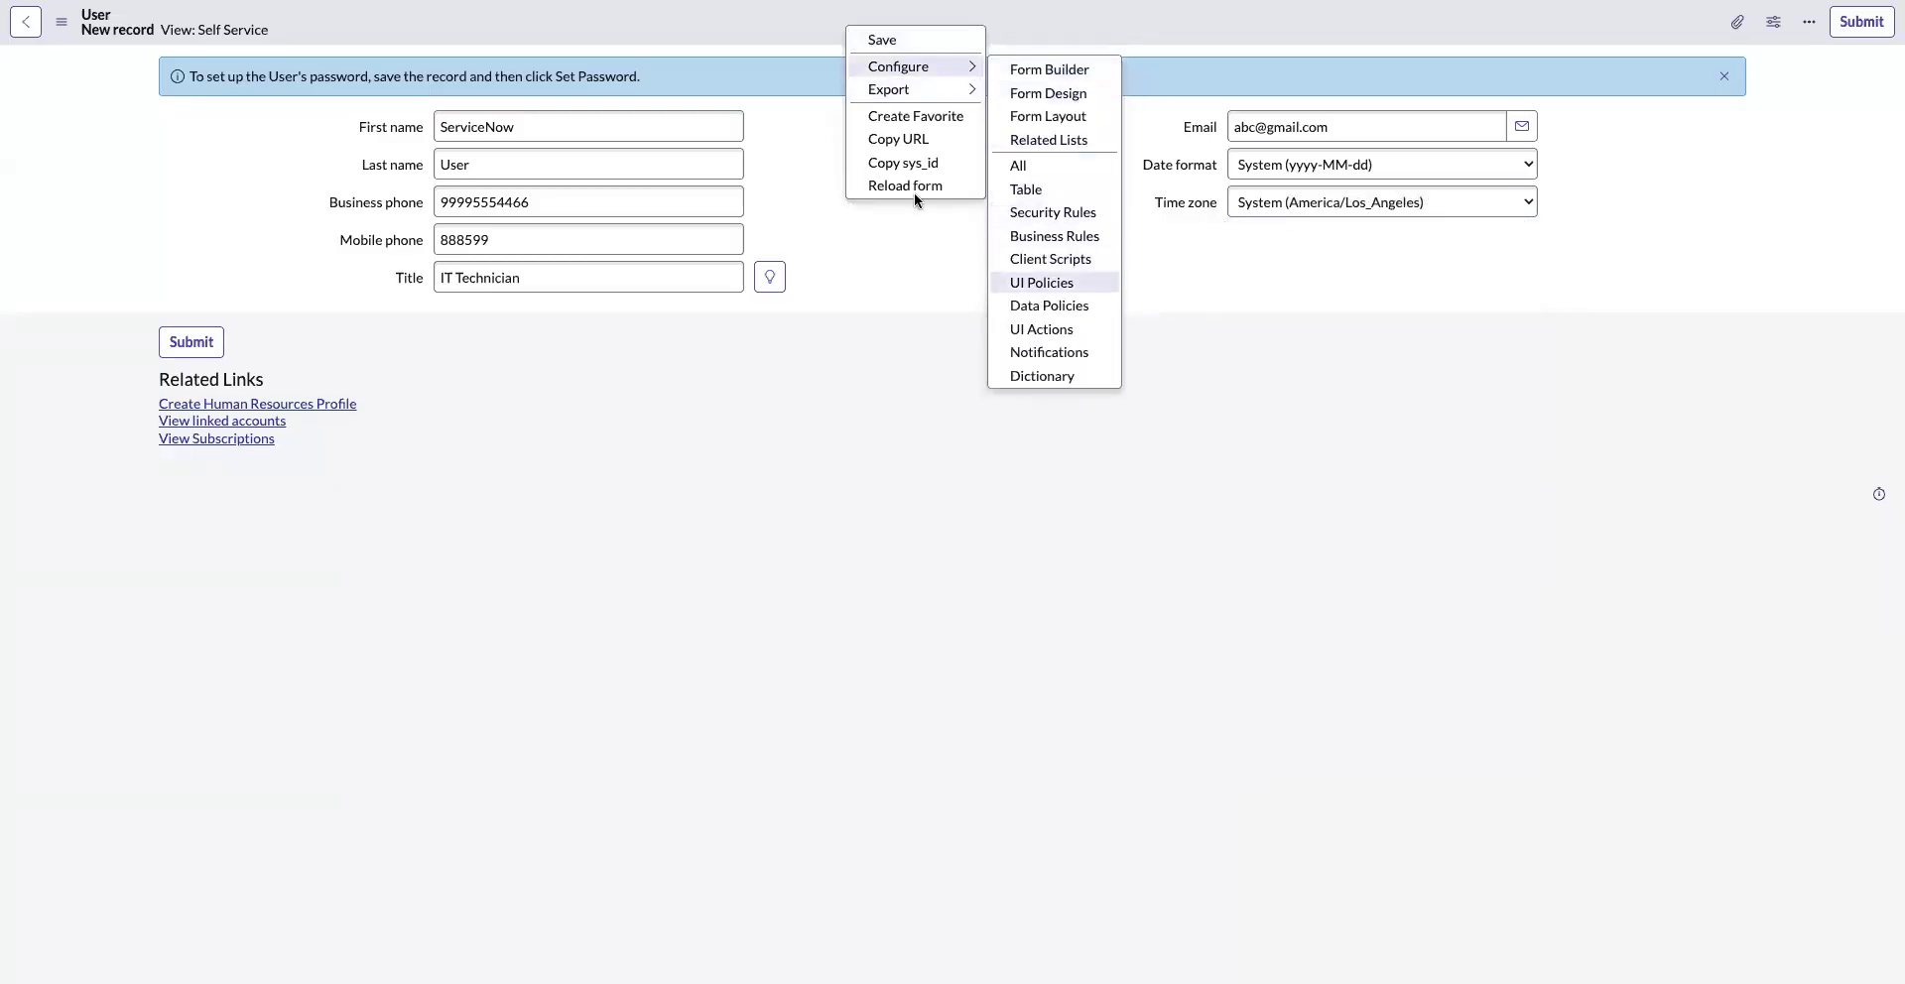
{"action": "left_click", "coordinate": [879, 236]}
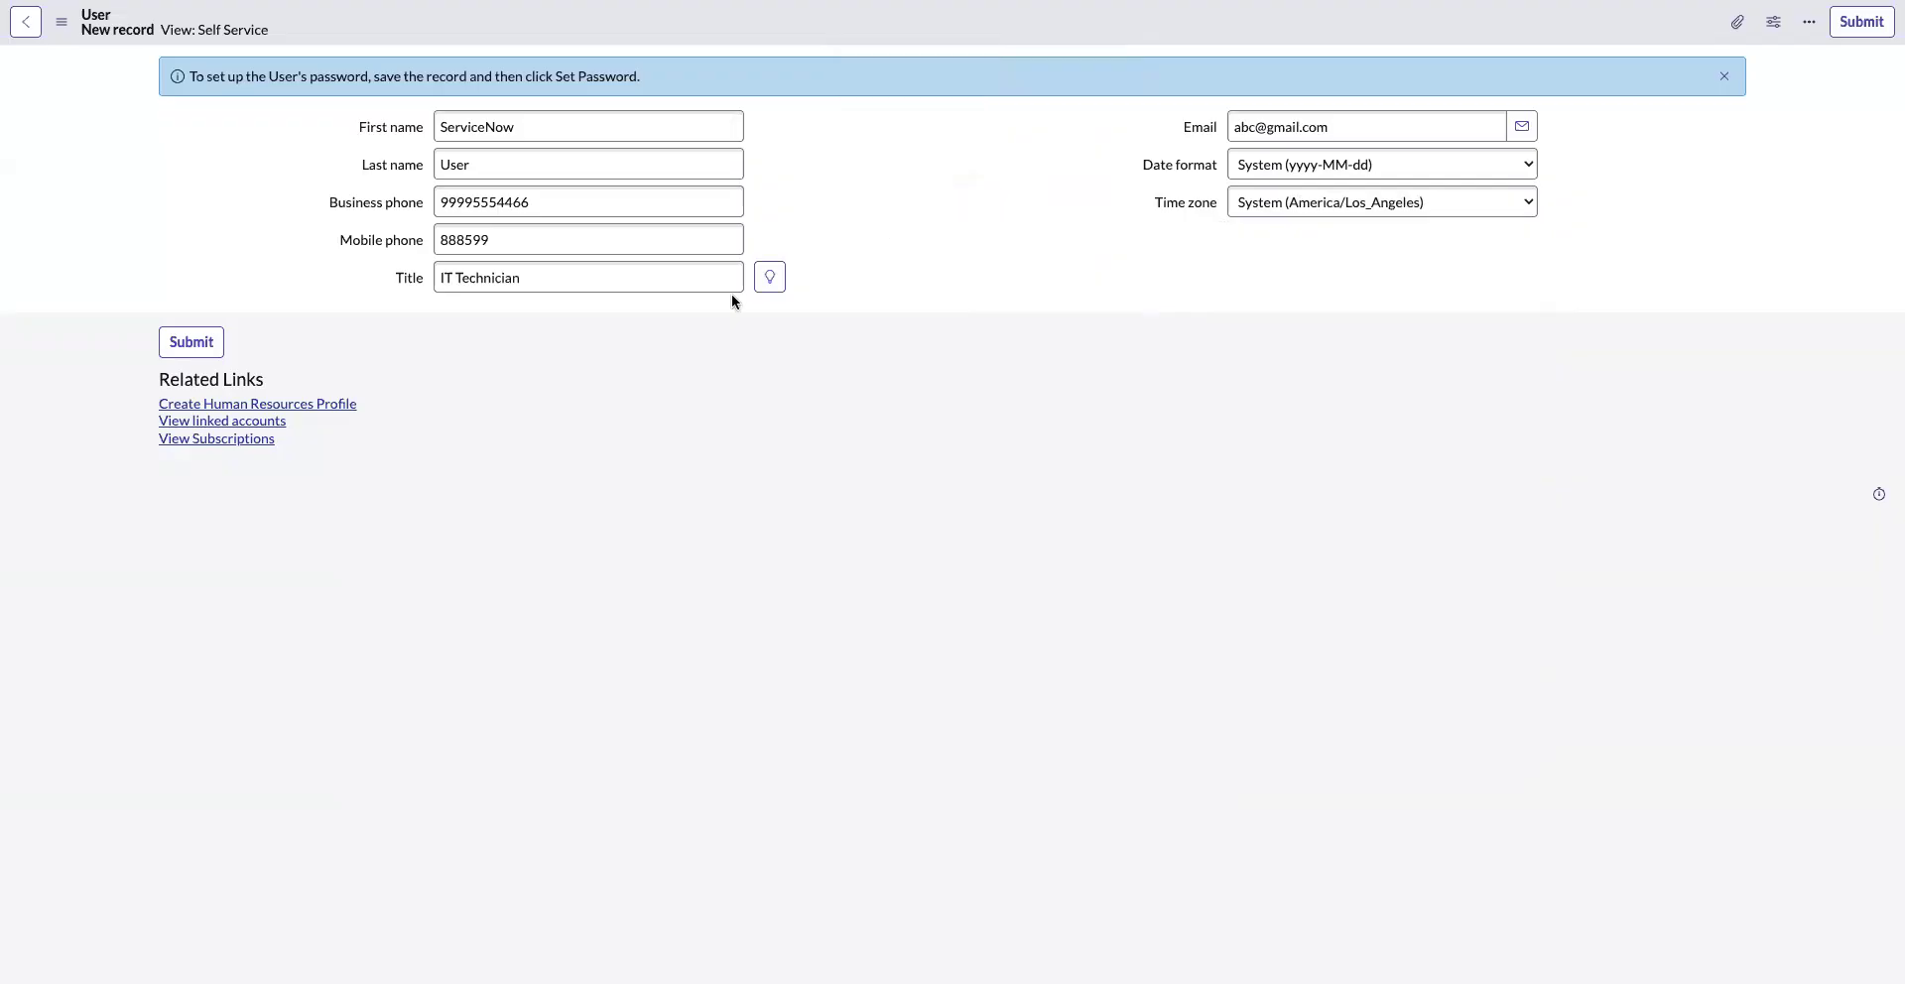
{"action": "left_click", "coordinate": [61, 22]}
{"action": "mouse_move", "coordinate": [152, 93]}
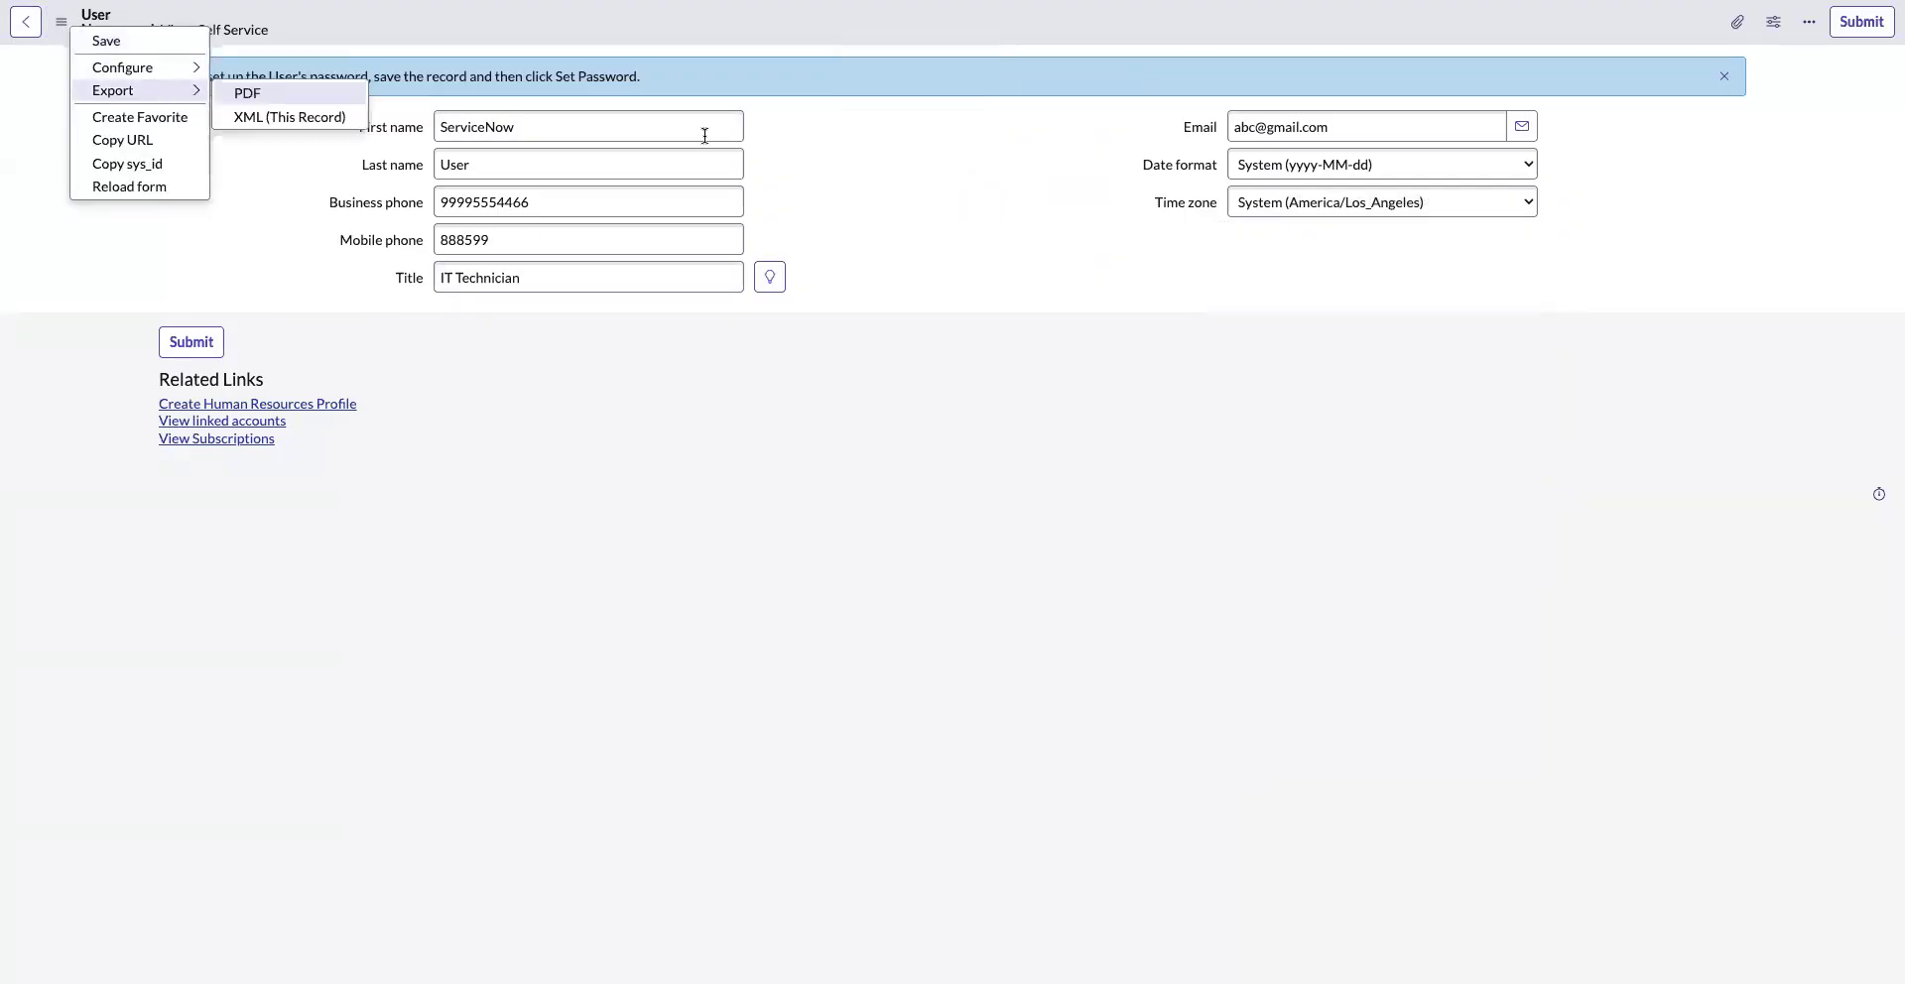
{"action": "key", "text": "Escape"}
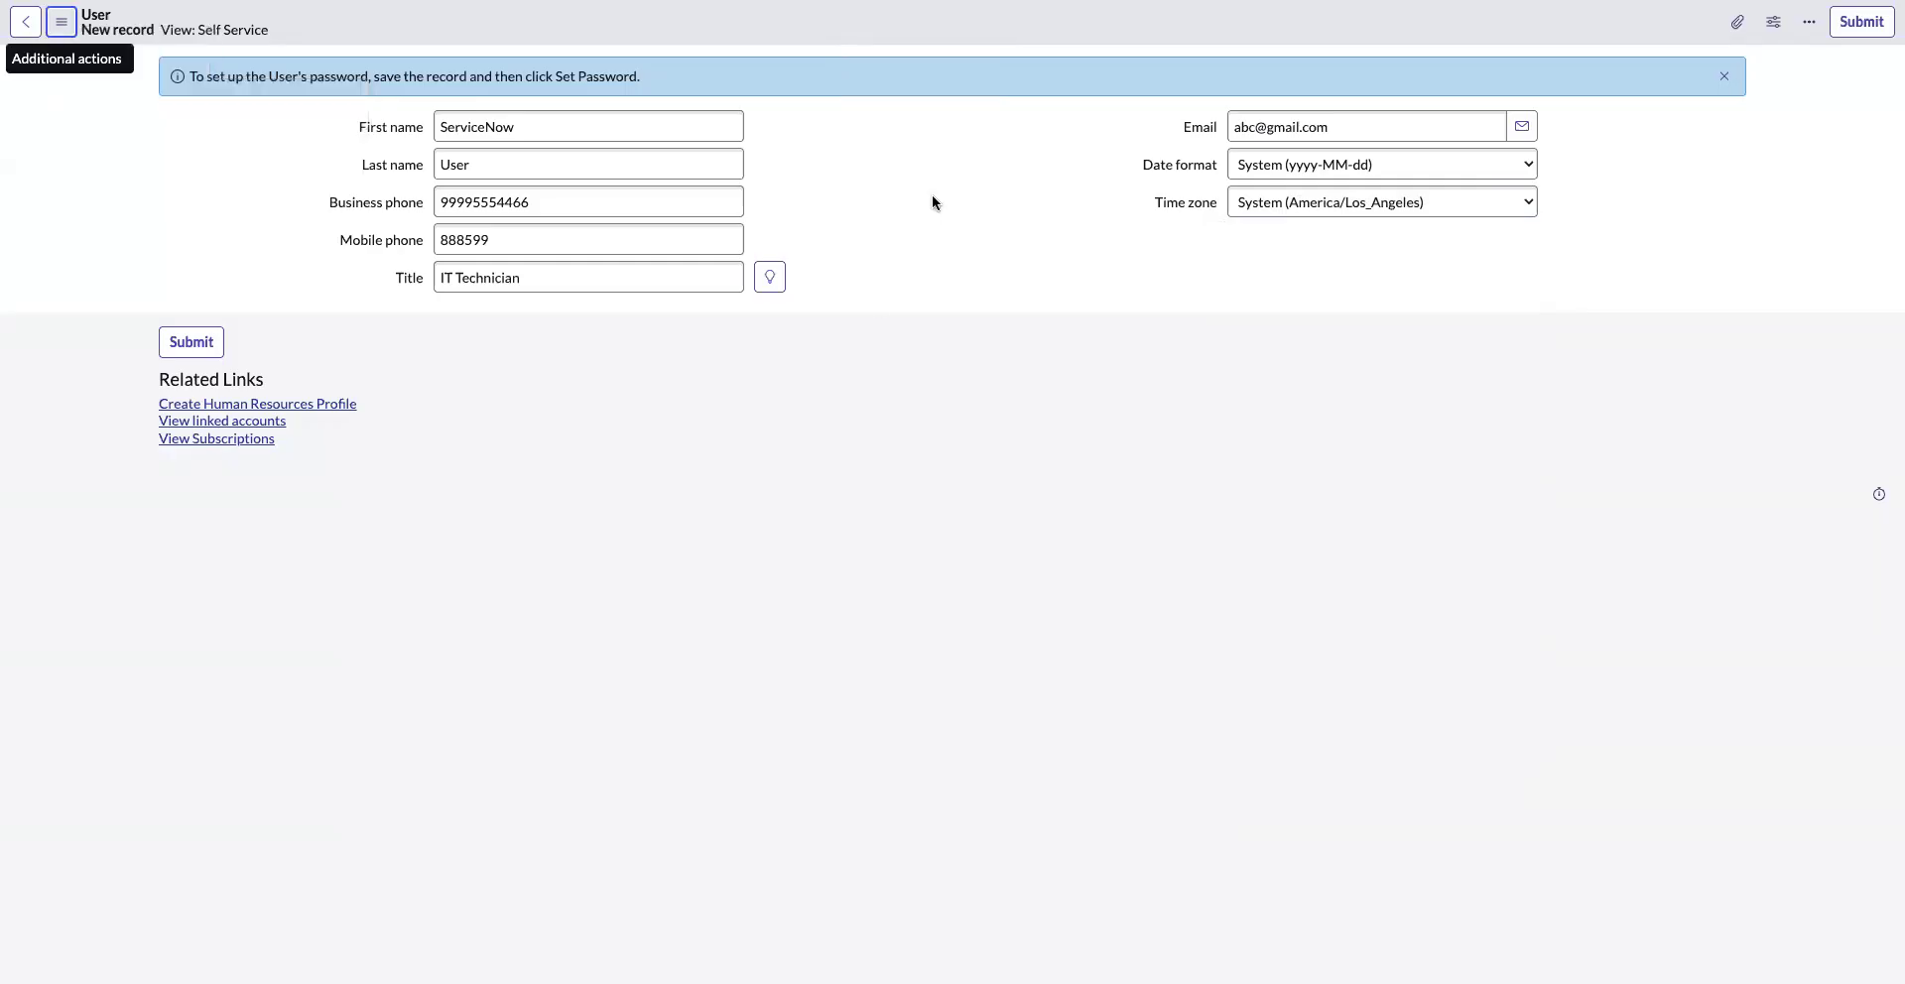
Save the new user record and switch its form to the Default view.
{"action": "right_click", "coordinate": [931, 22]}
{"action": "left_click", "coordinate": [939, 36]}
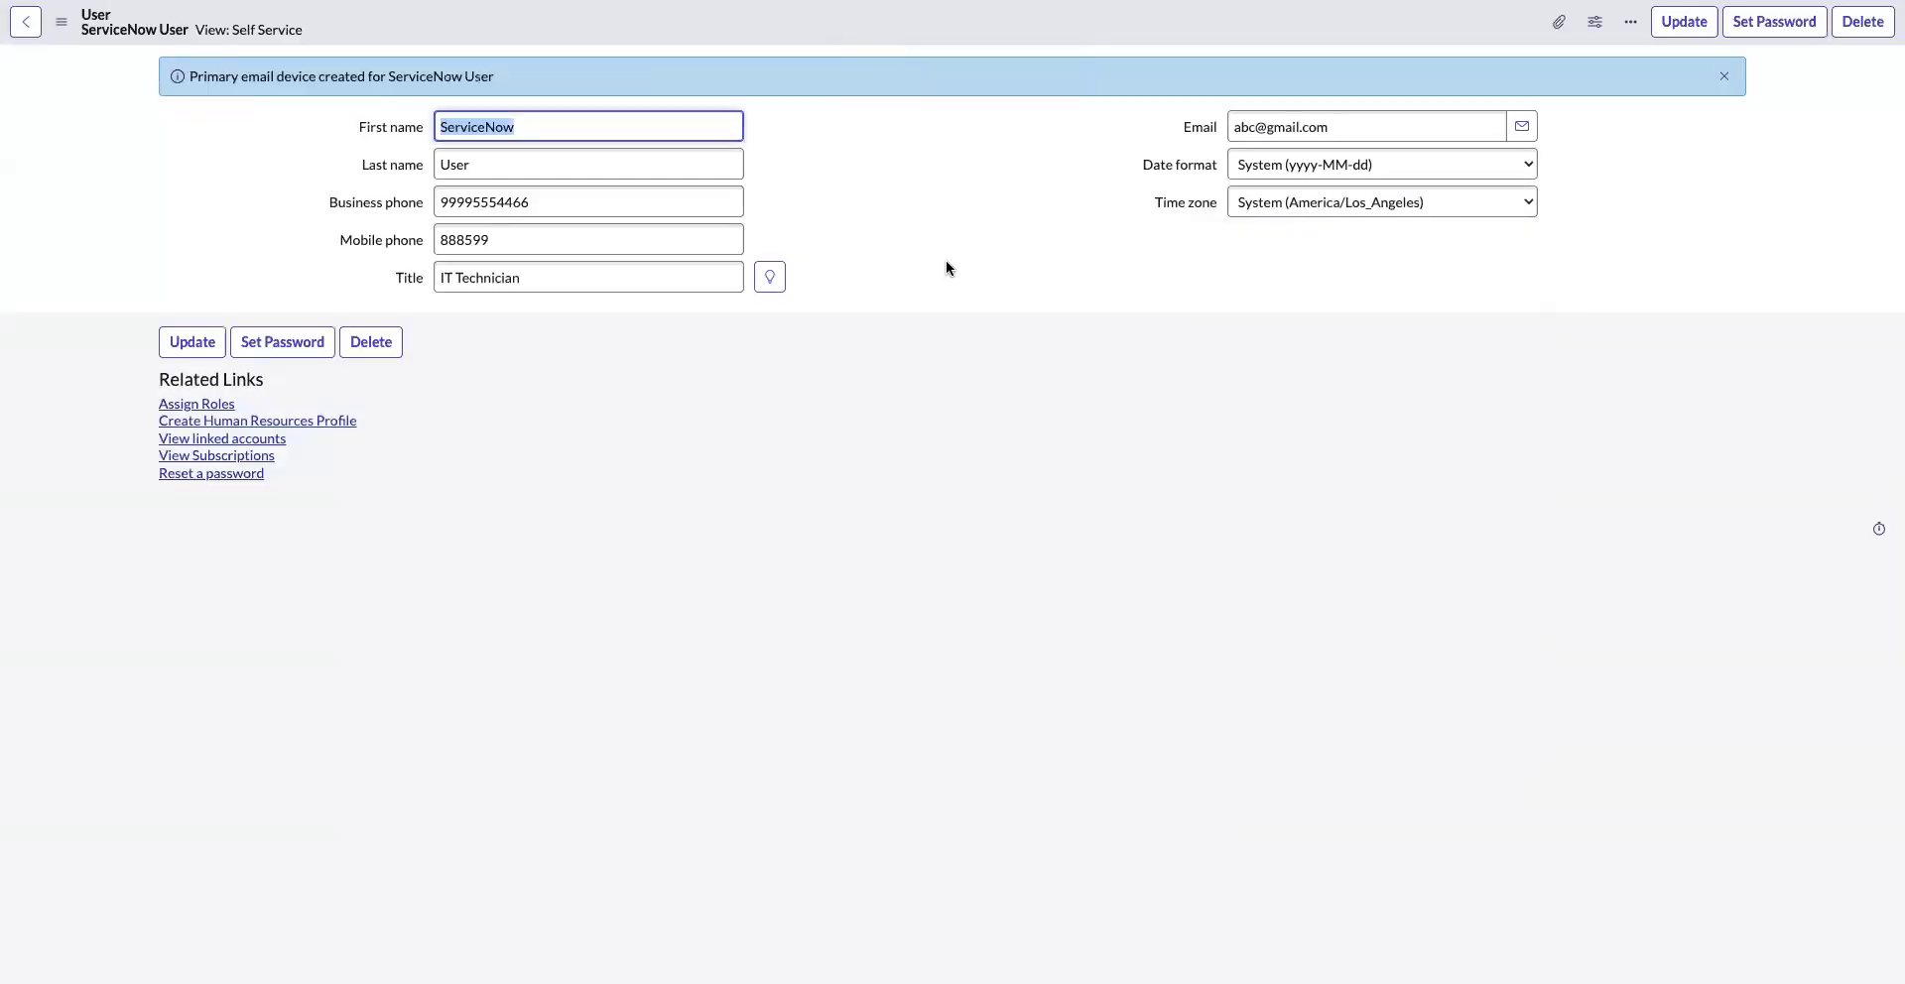
{"action": "right_click", "coordinate": [736, 25]}
{"action": "mouse_move", "coordinate": [794, 175]}
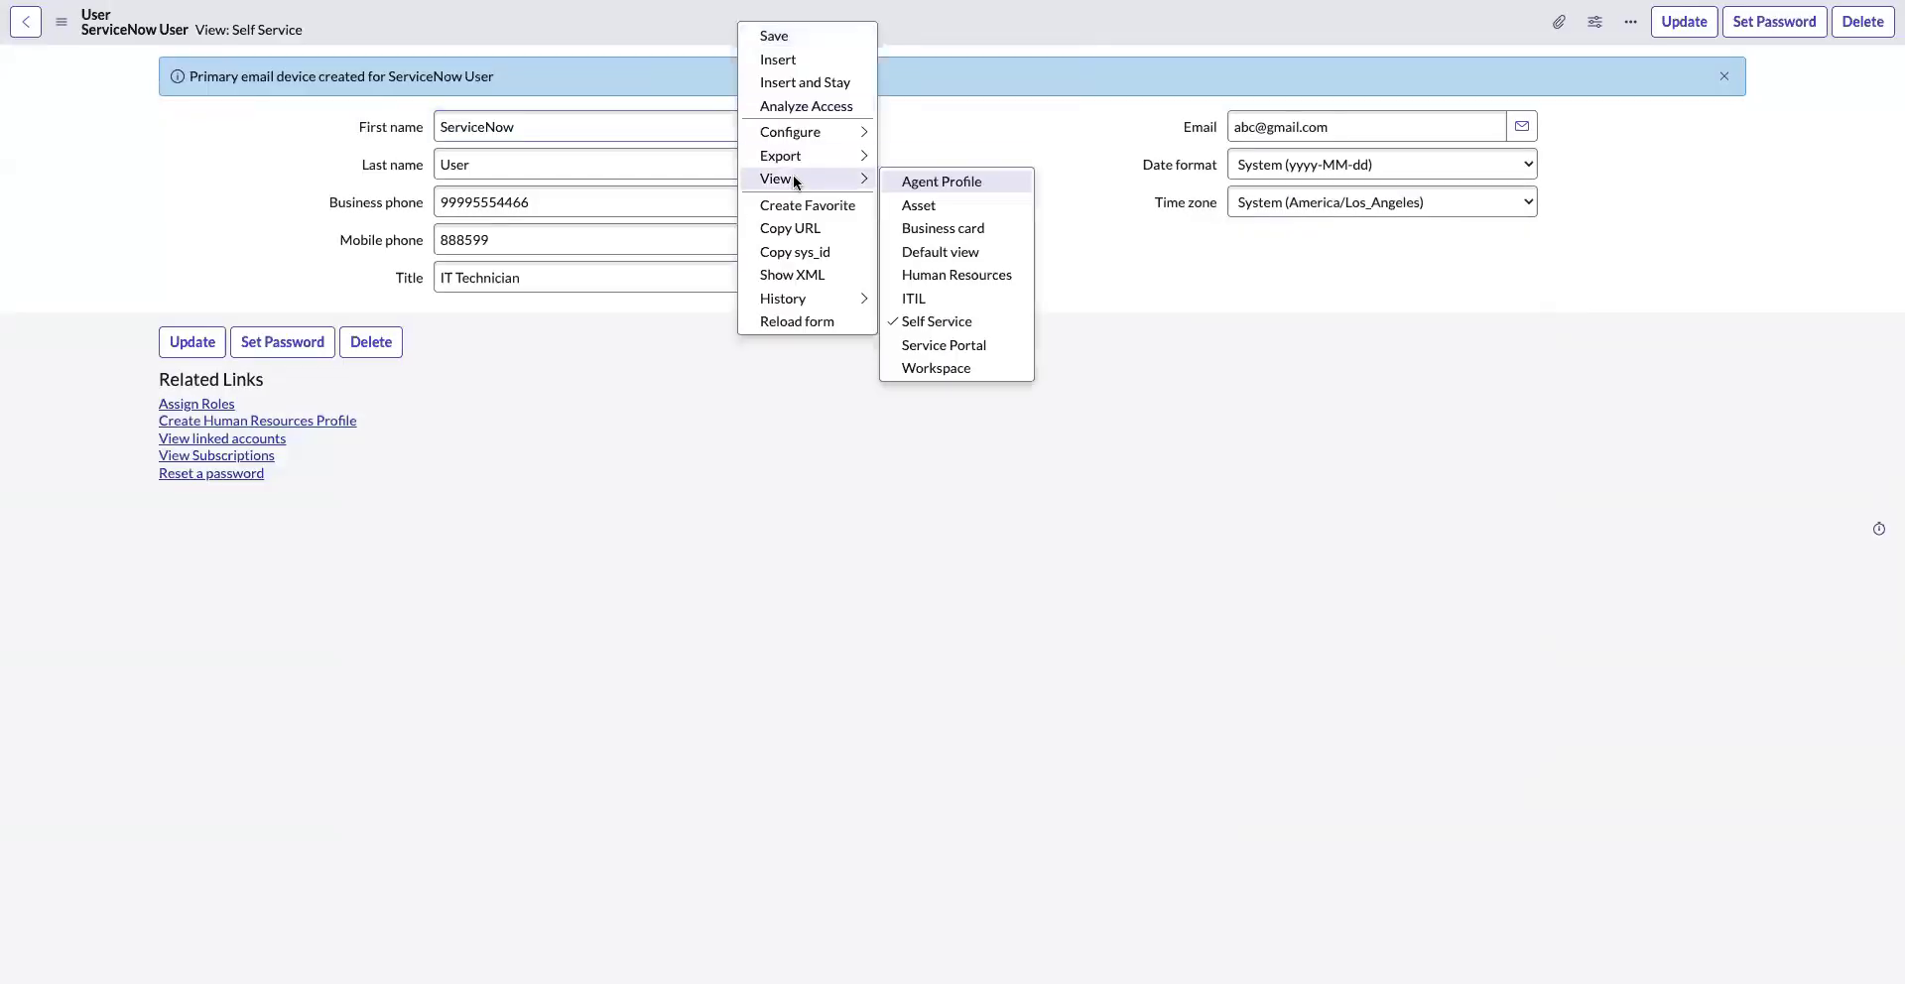
{"action": "left_click", "coordinate": [940, 252]}
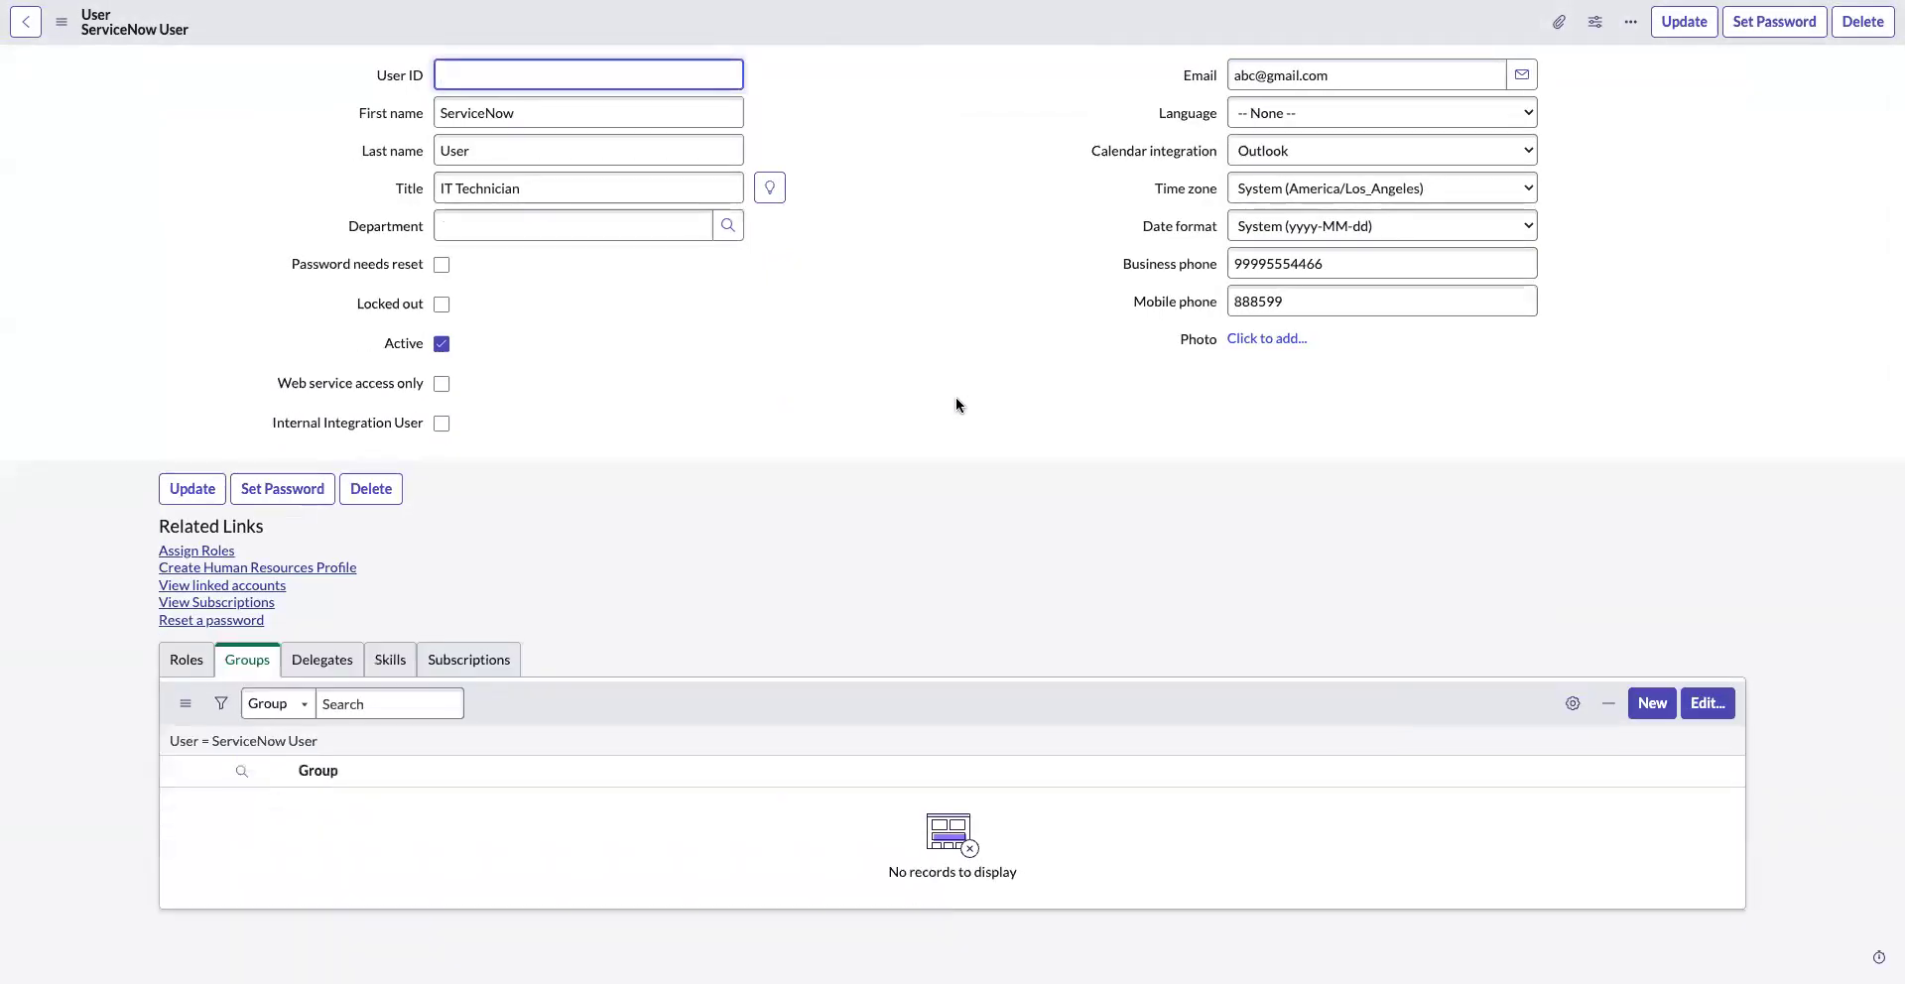
{"action": "left_click", "coordinate": [913, 129]}
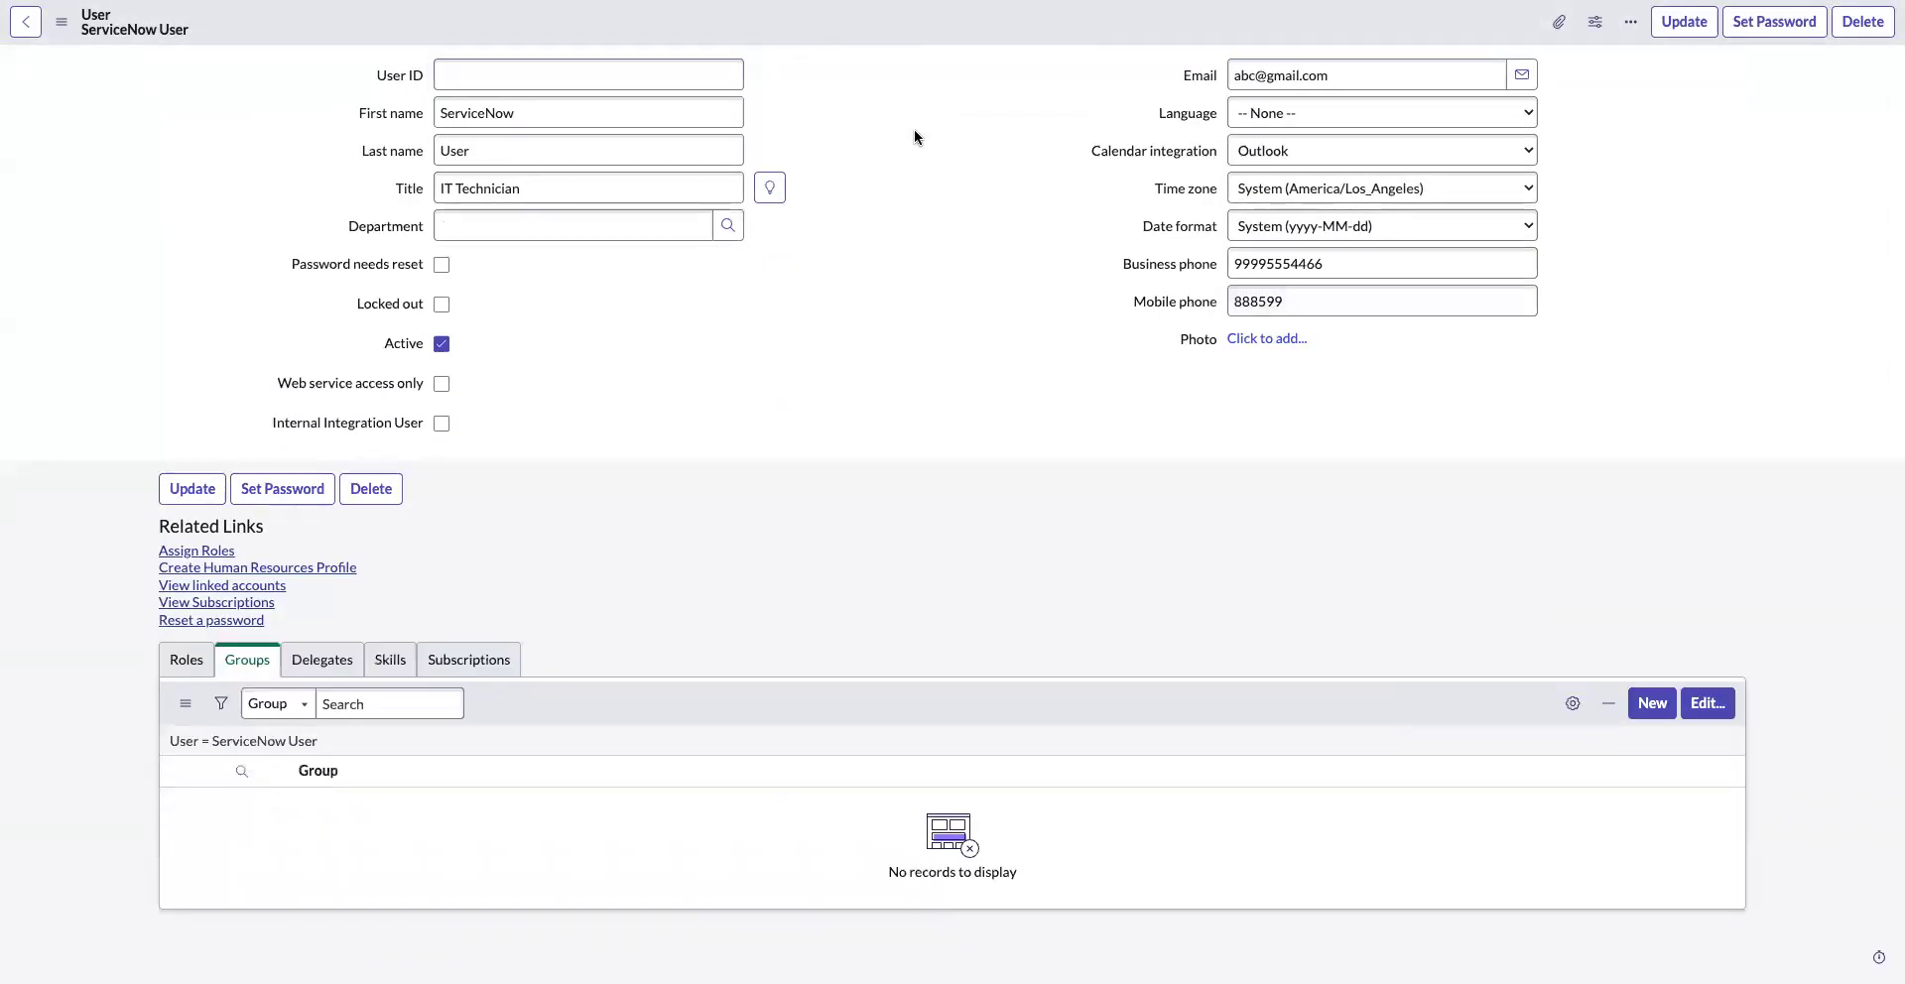
Set the user's User ID to ServiceNow.User.
{"action": "left_click", "coordinate": [496, 77]}
{"action": "type", "text": "Servicenow"}
{"action": "key", "text": "BackSpace"}
{"action": "key", "text": "BackSpace"}
{"action": "type", "text": "Now"}
{"action": "key", "text": "BackSpace"}
{"action": "key", "text": "BackSpace"}
{"action": "type", "text": "ow"}
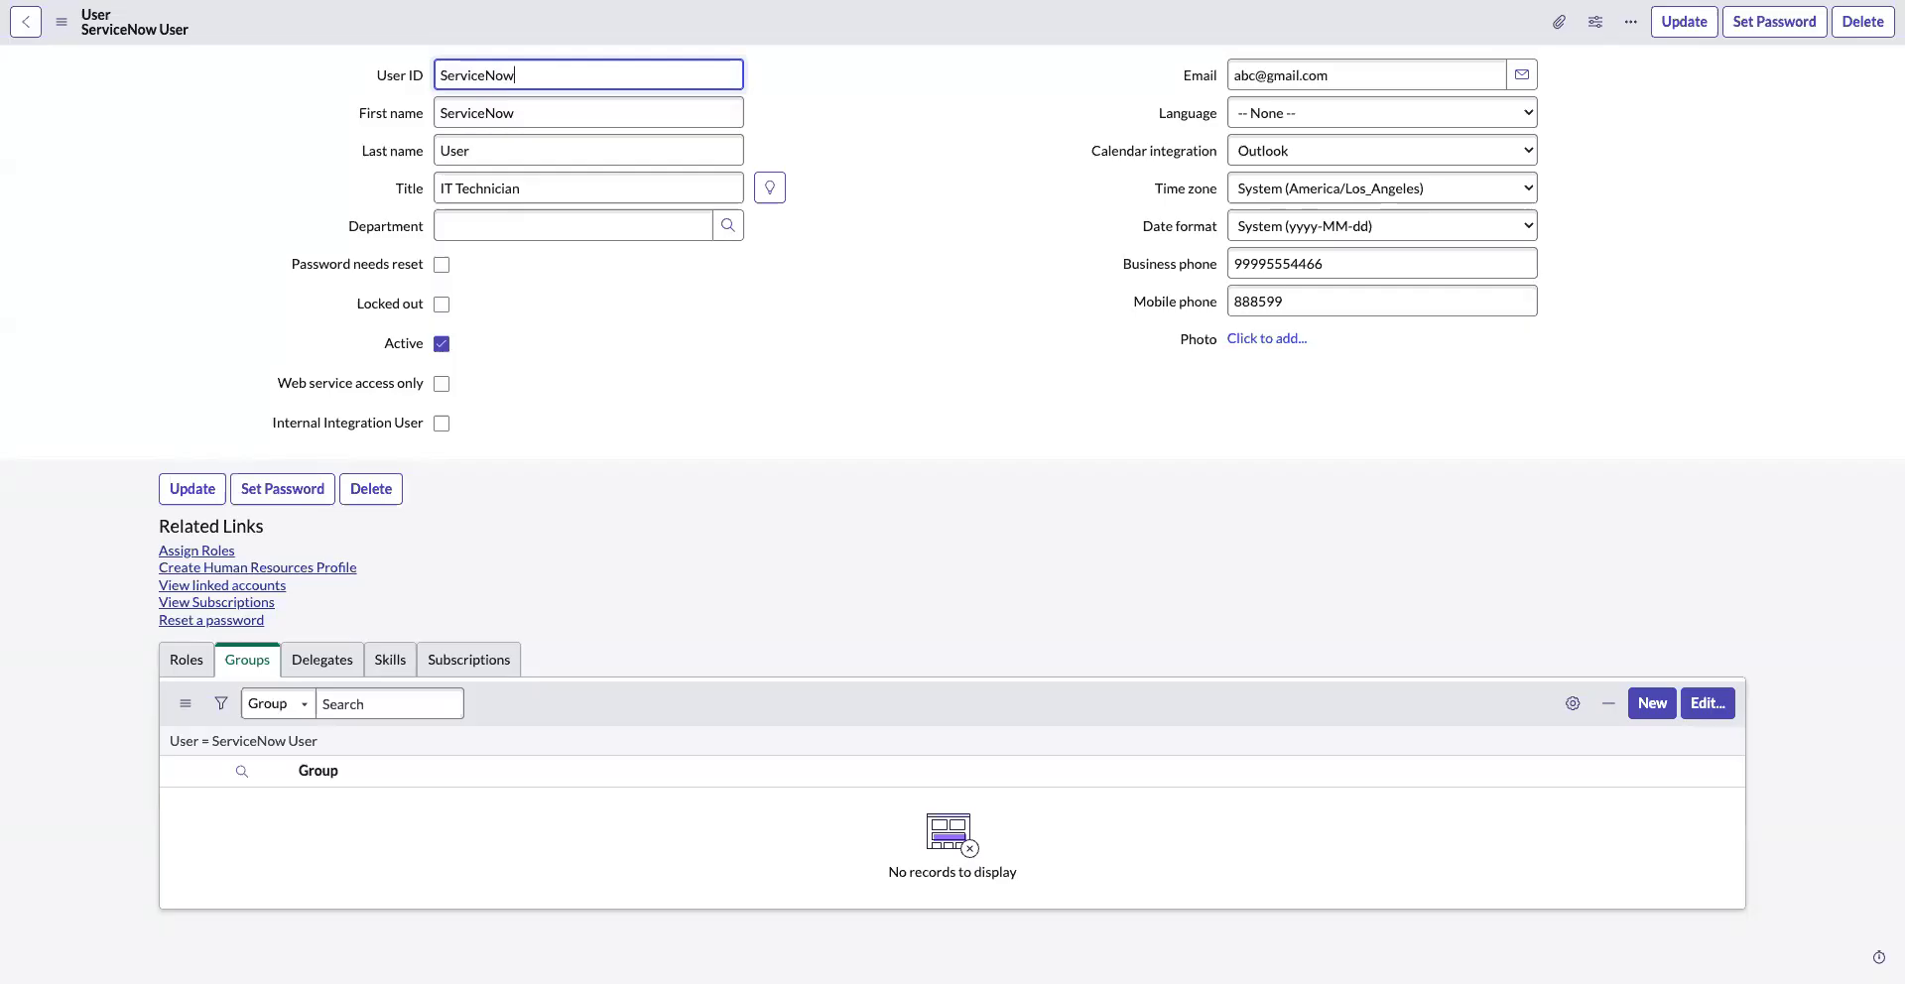
{"action": "type", "text": ".User"}
{"action": "right_click", "coordinate": [902, 24]}
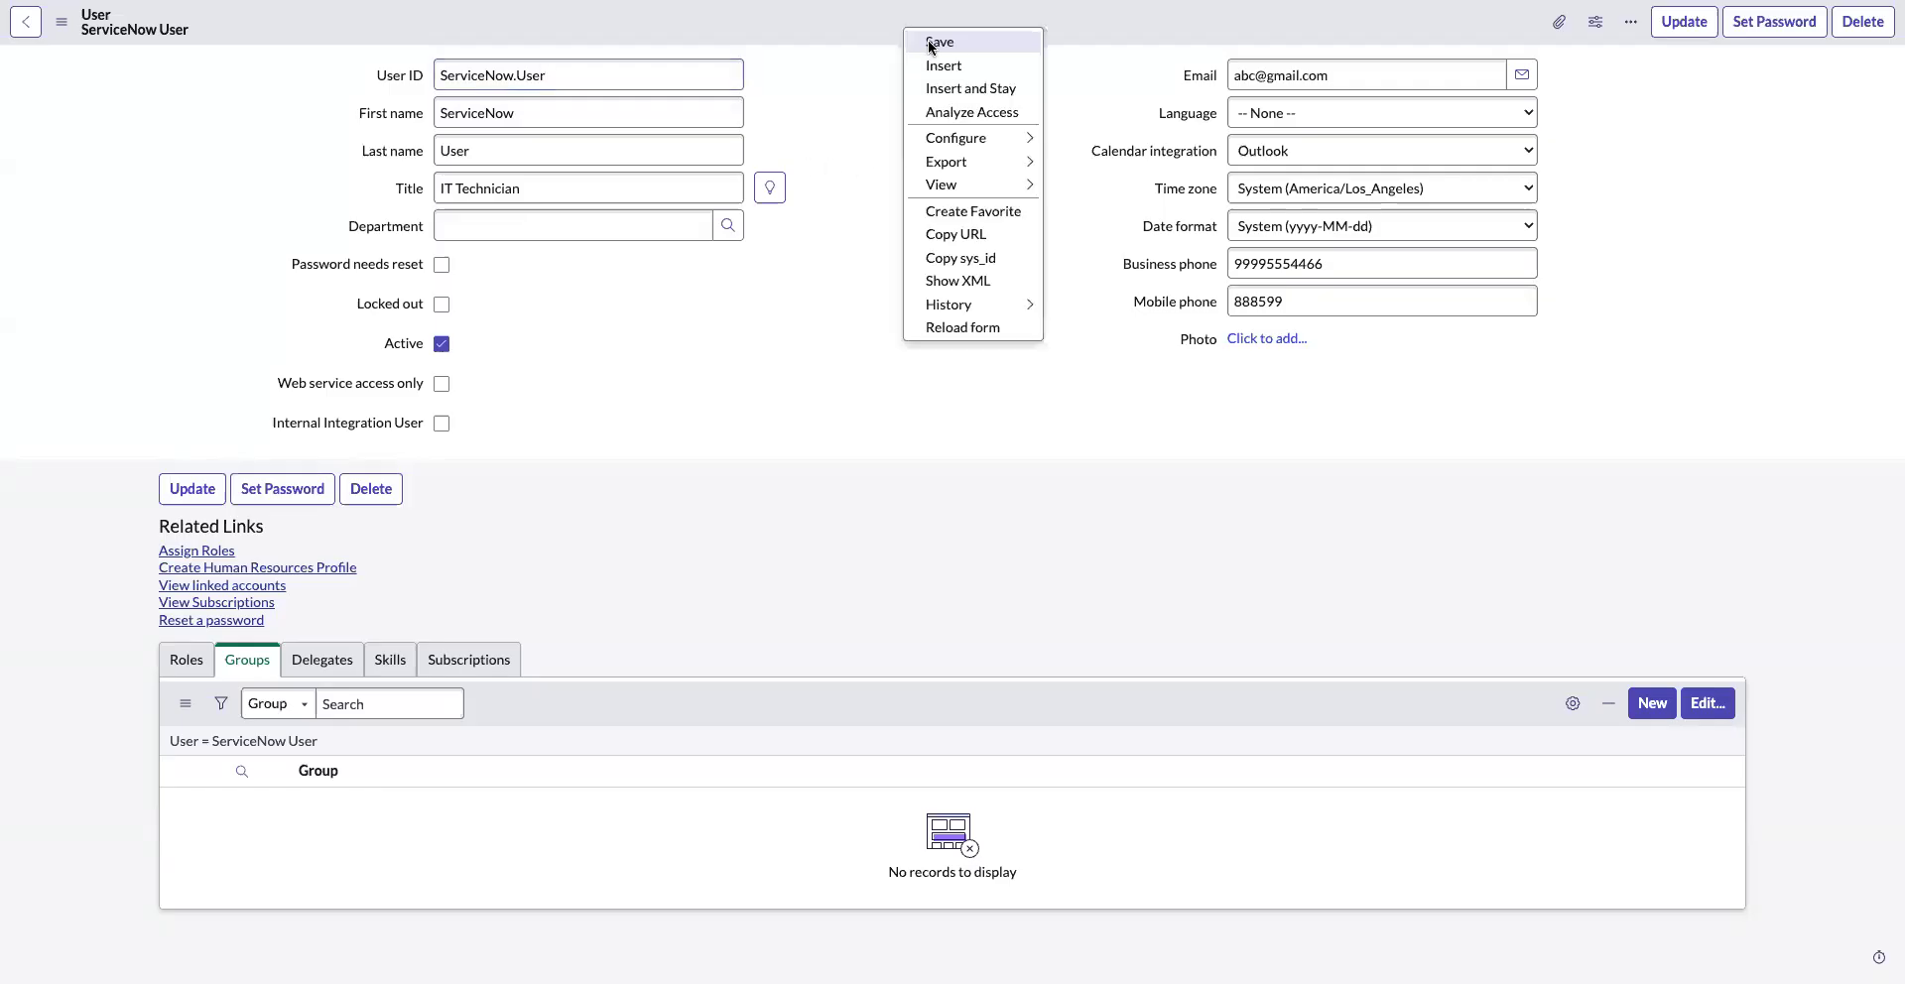
{"action": "left_click", "coordinate": [789, 399]}
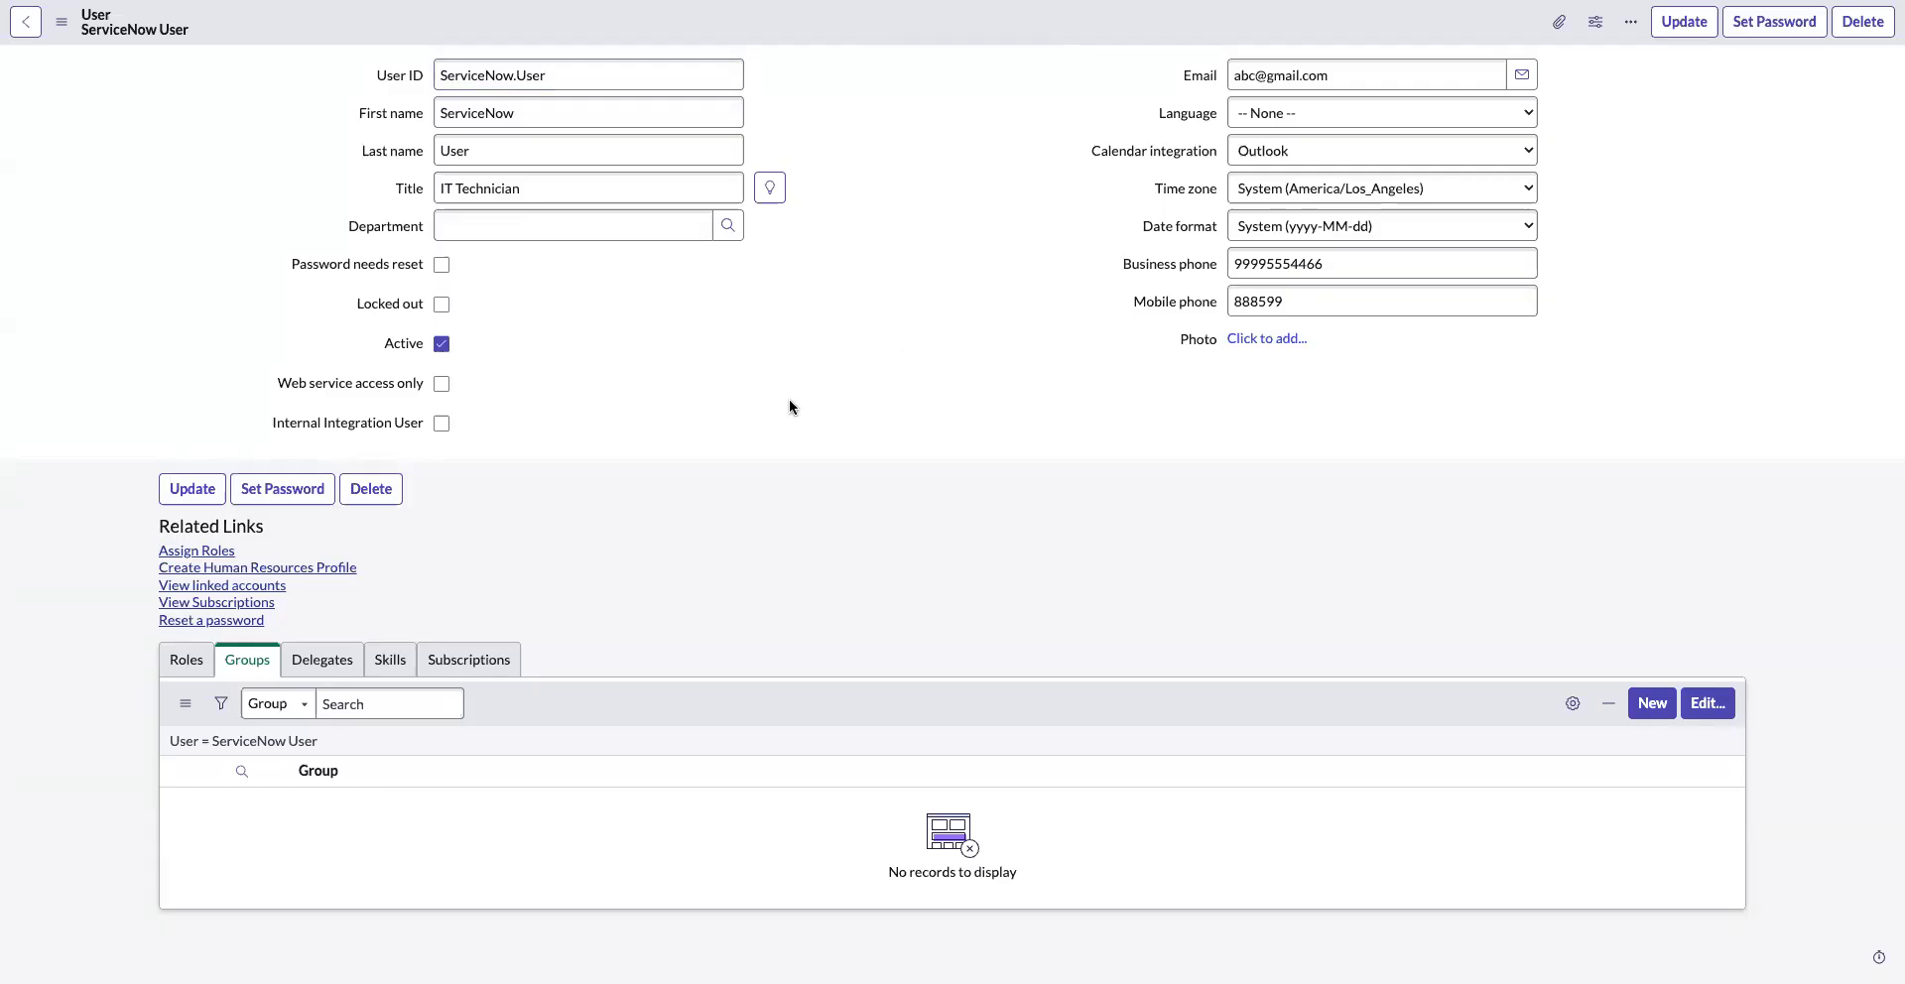
Mark the user as Password needs reset and save the record.
{"action": "left_click", "coordinate": [443, 265]}
{"action": "right_click", "coordinate": [848, 26]}
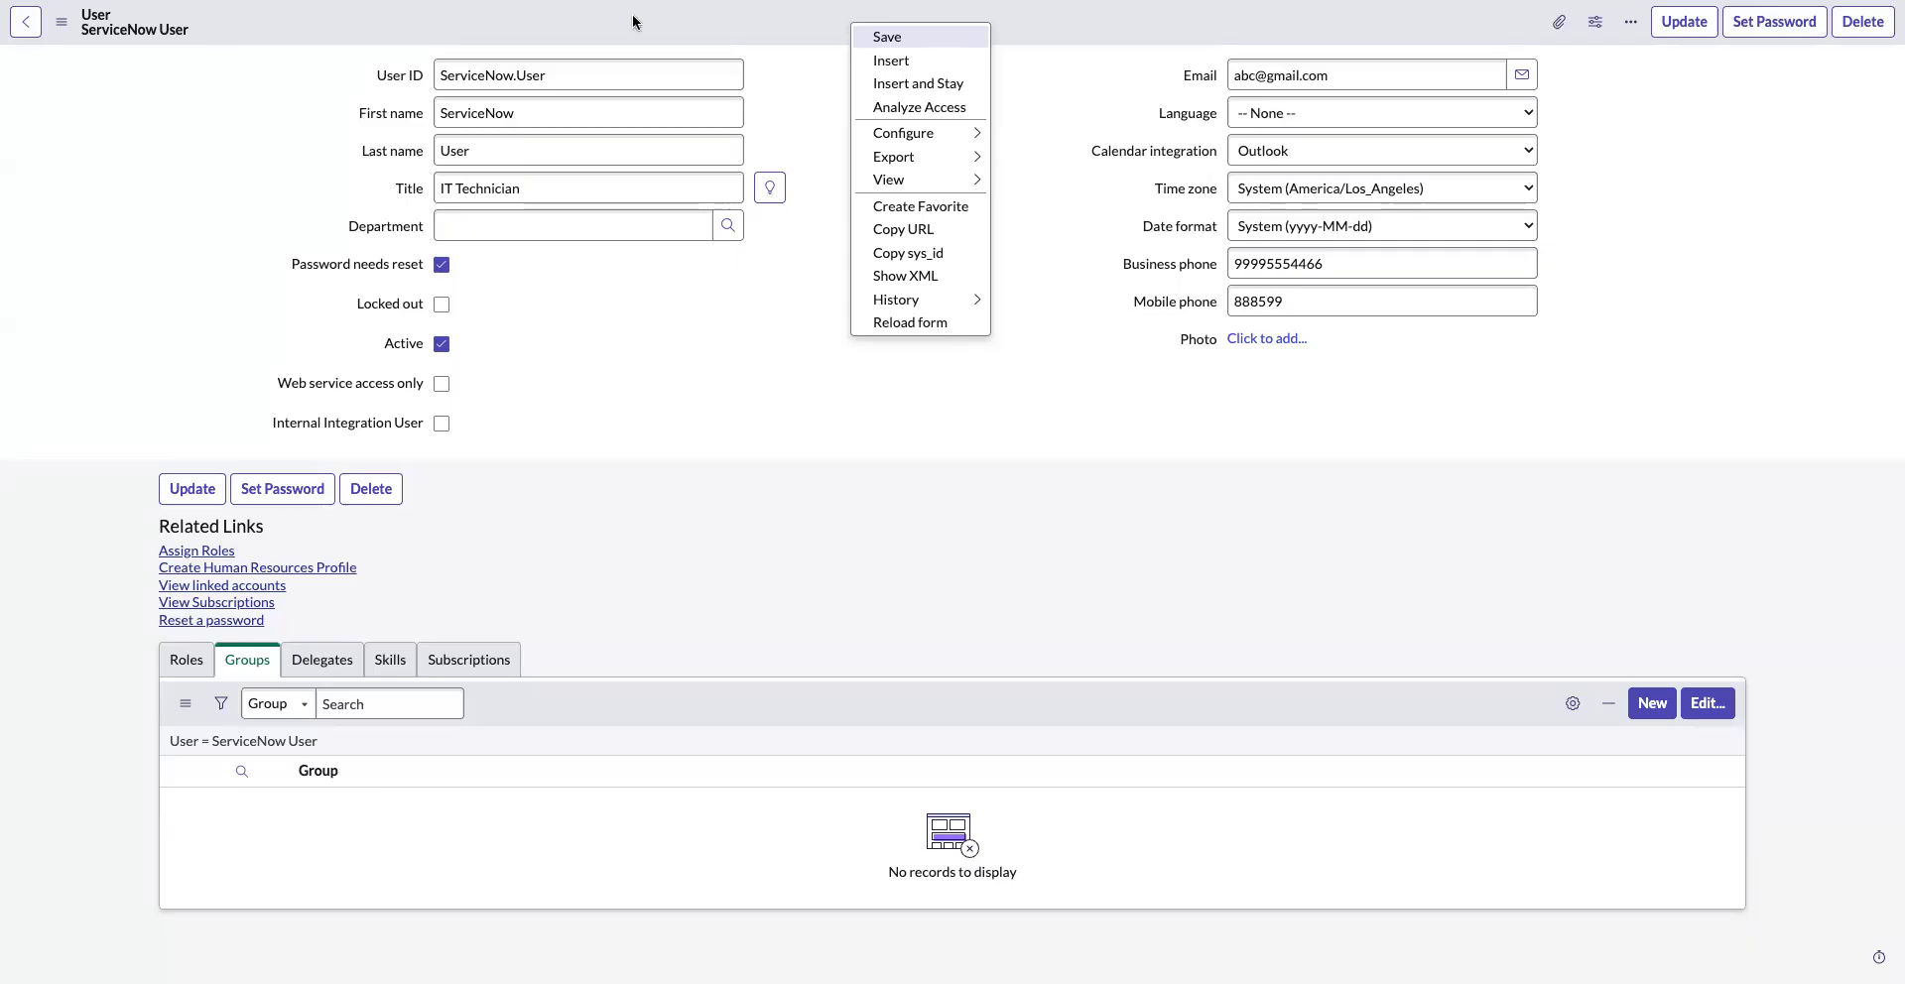
{"action": "left_click", "coordinate": [950, 38]}
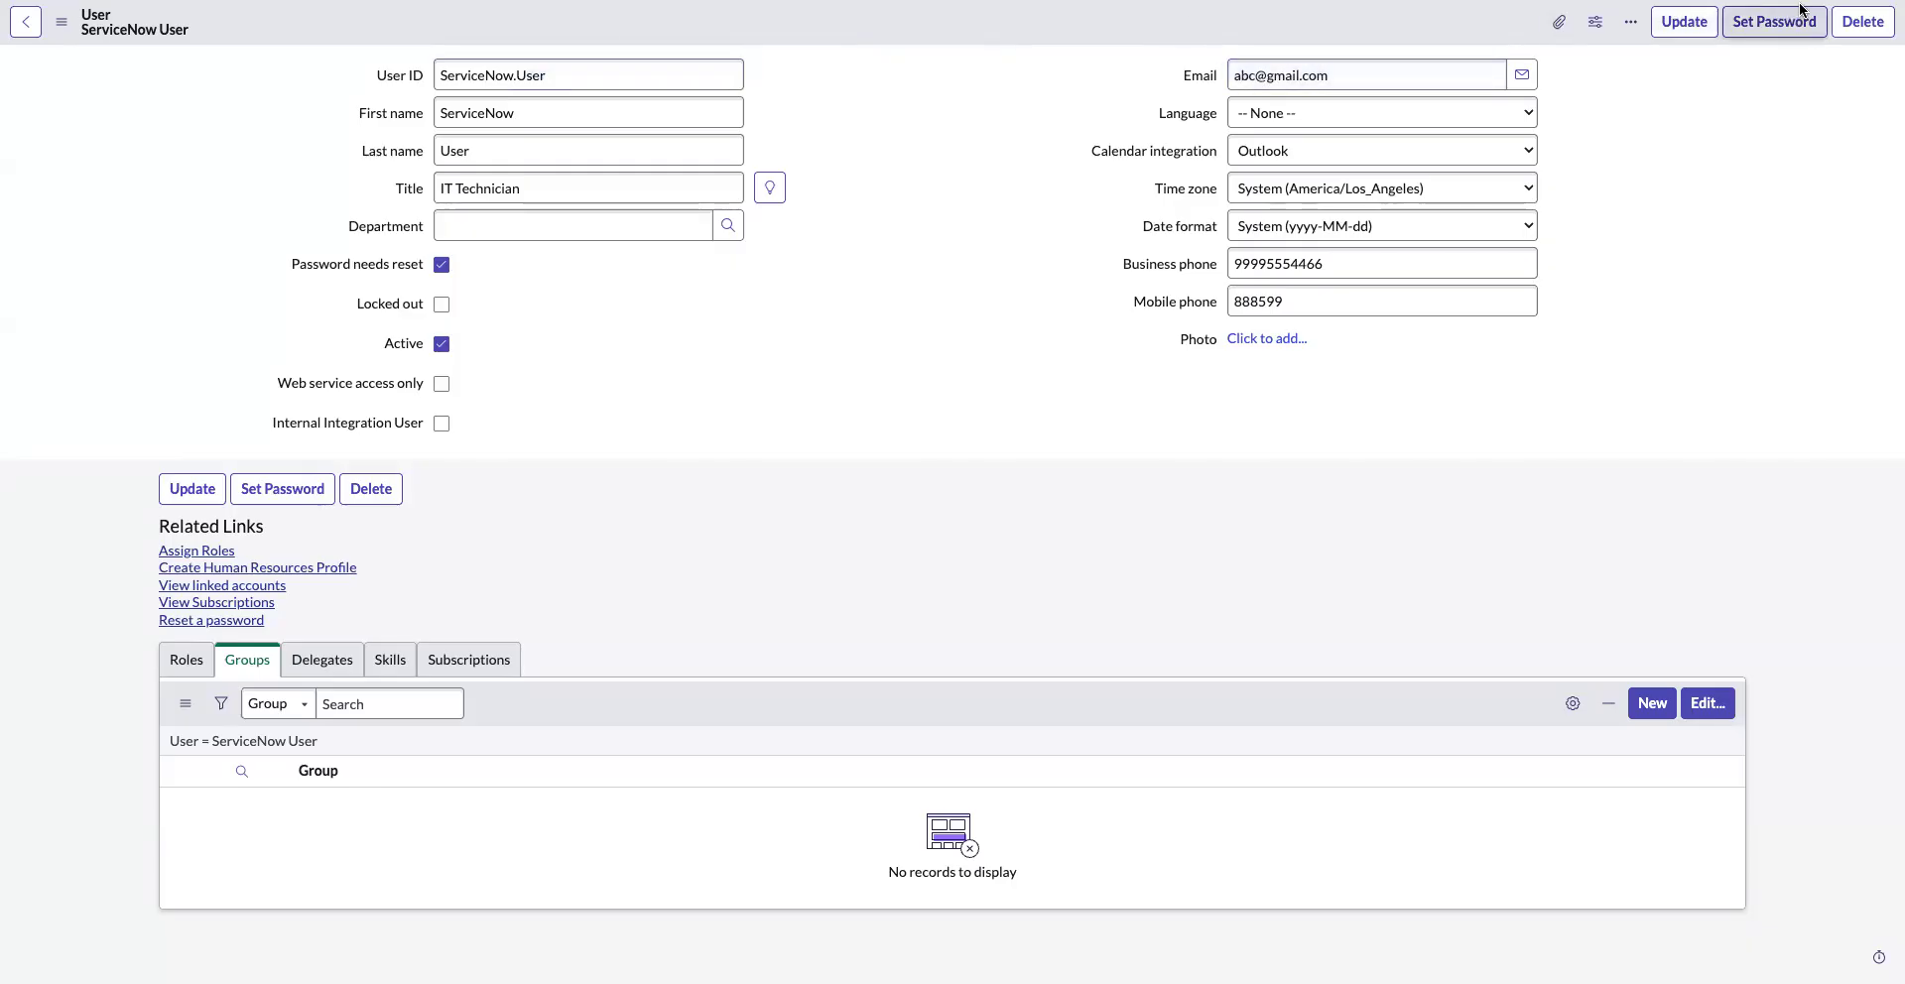
{"action": "left_click", "coordinate": [1885, 1]}
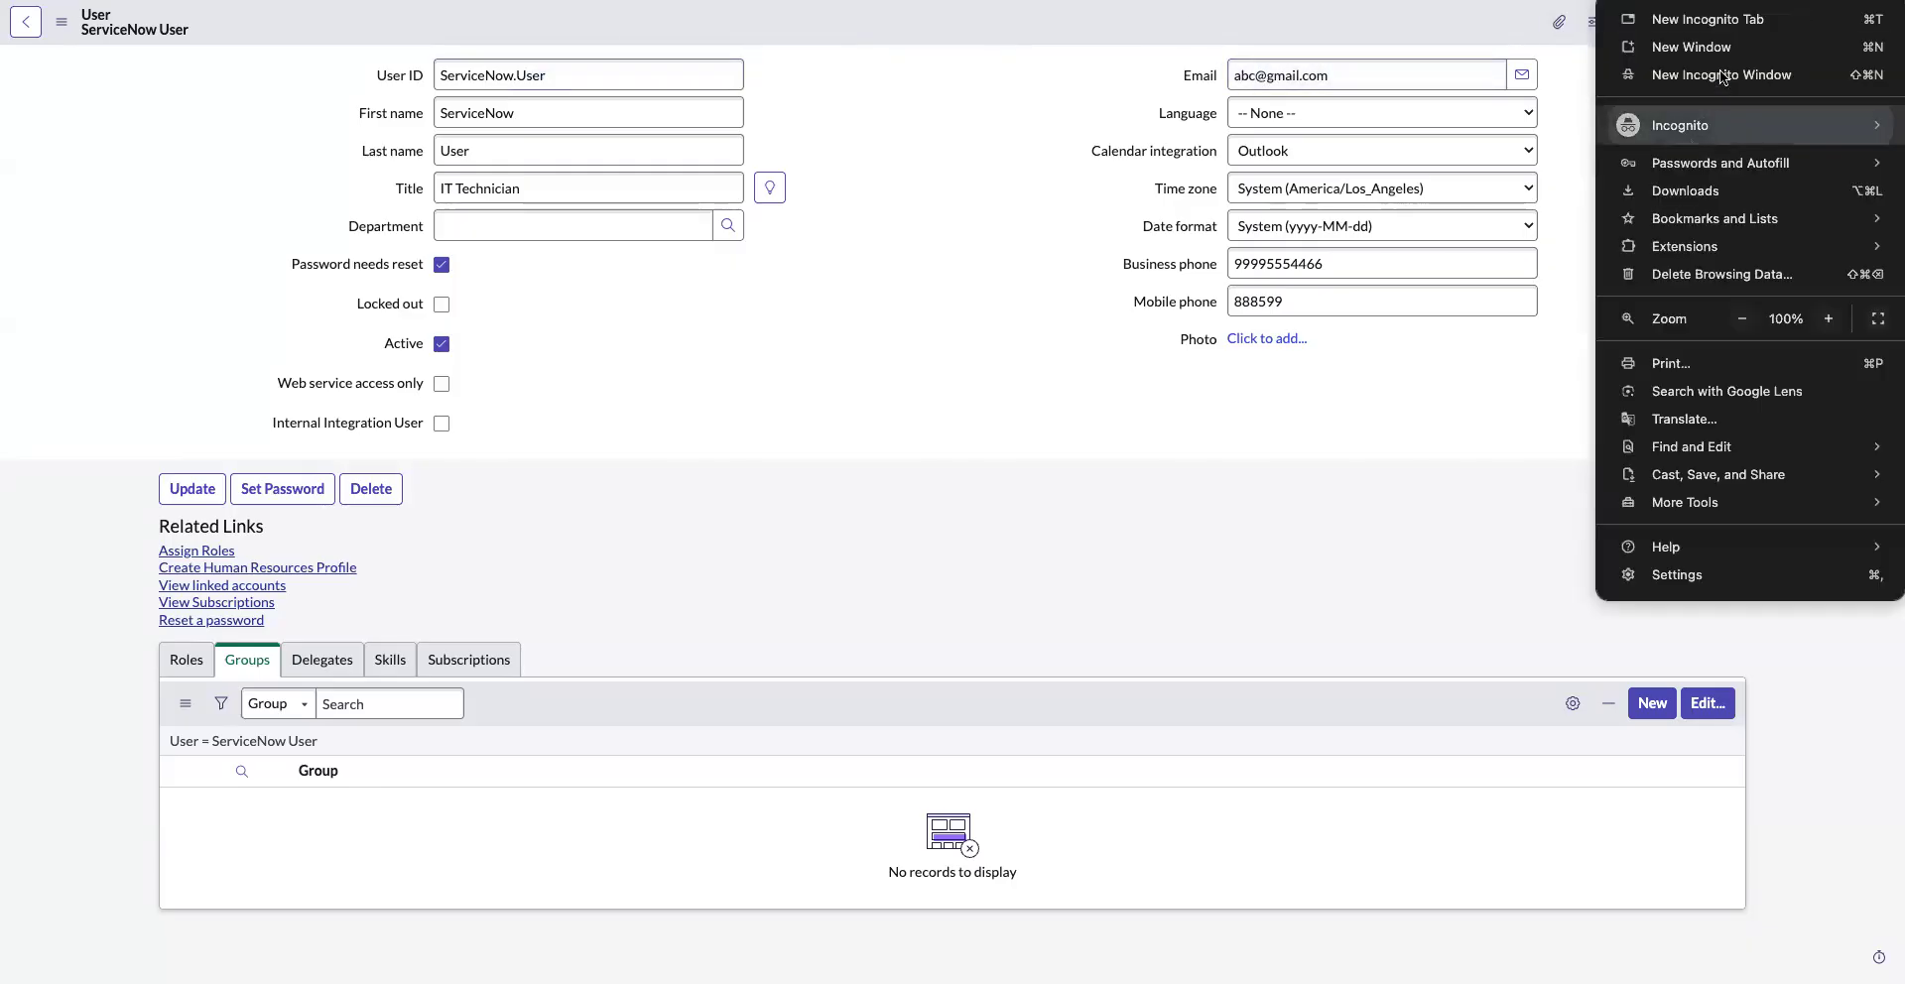
{"action": "left_click", "coordinate": [1294, 131]}
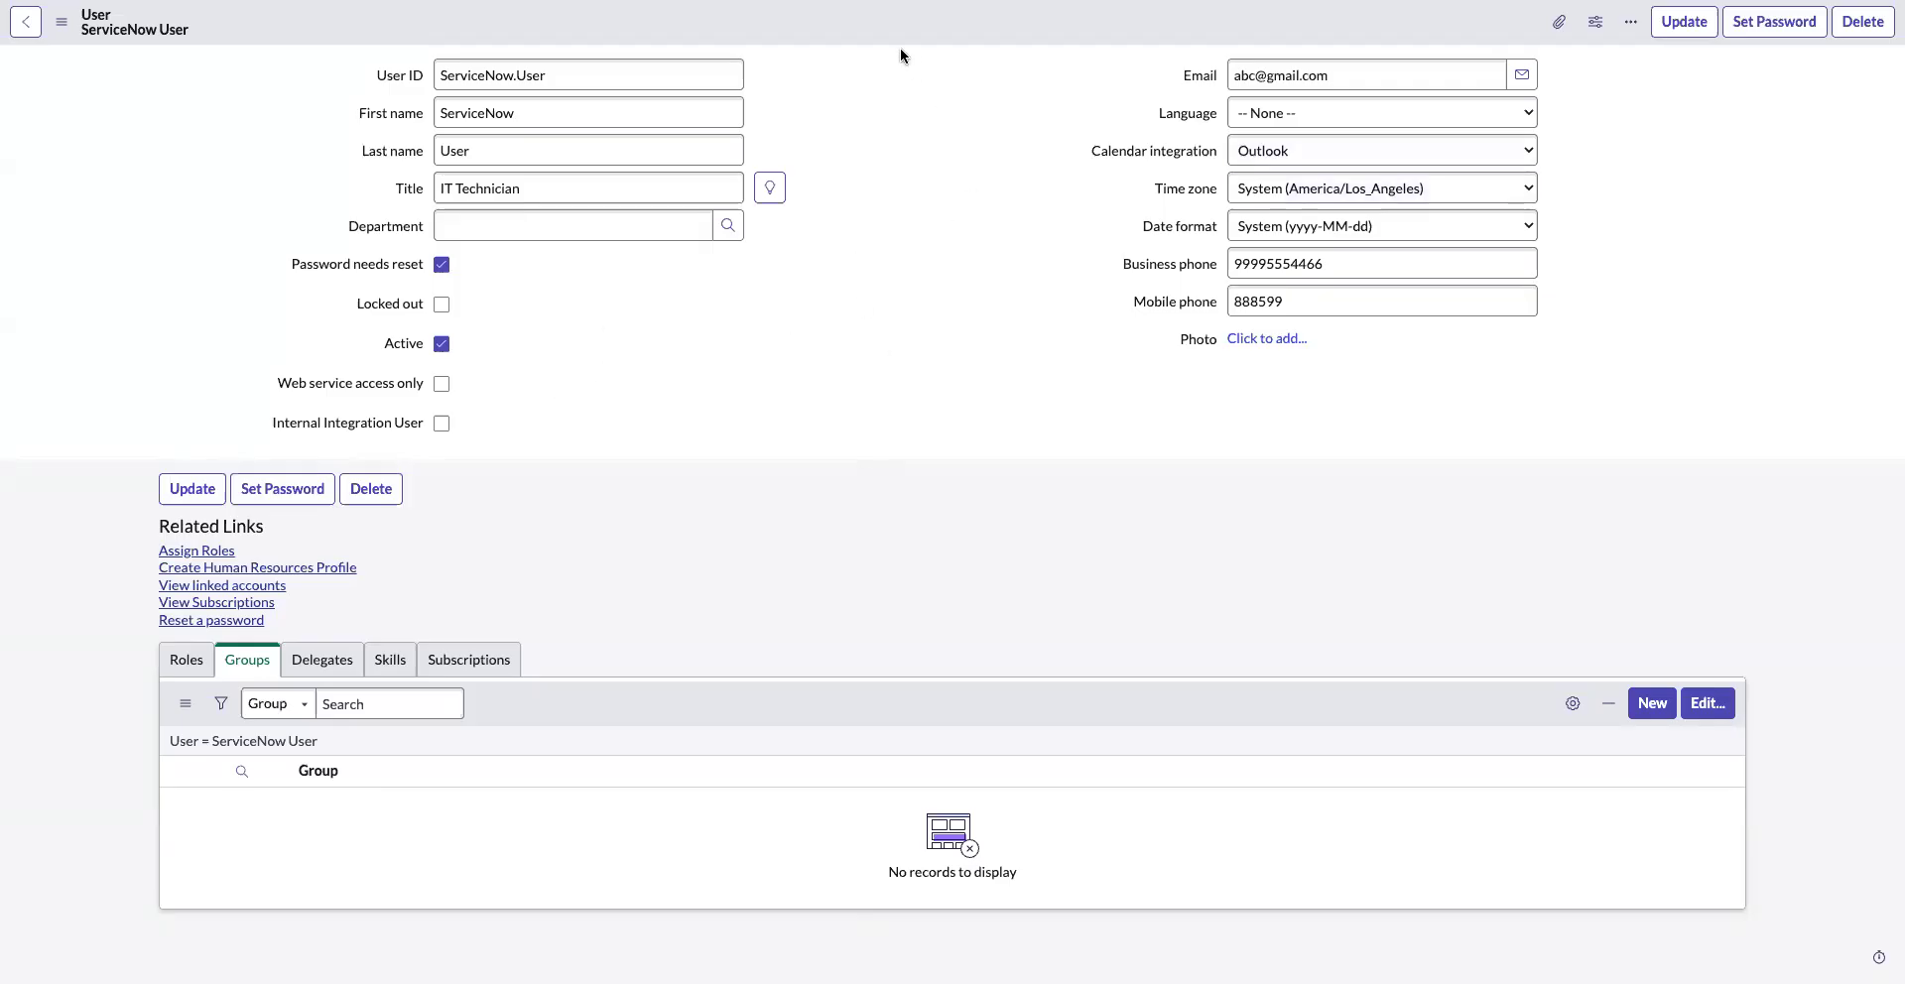
Examine the available fields in the Form Layout configuration of the User form and leave it without saving.
{"action": "right_click", "coordinate": [786, 26]}
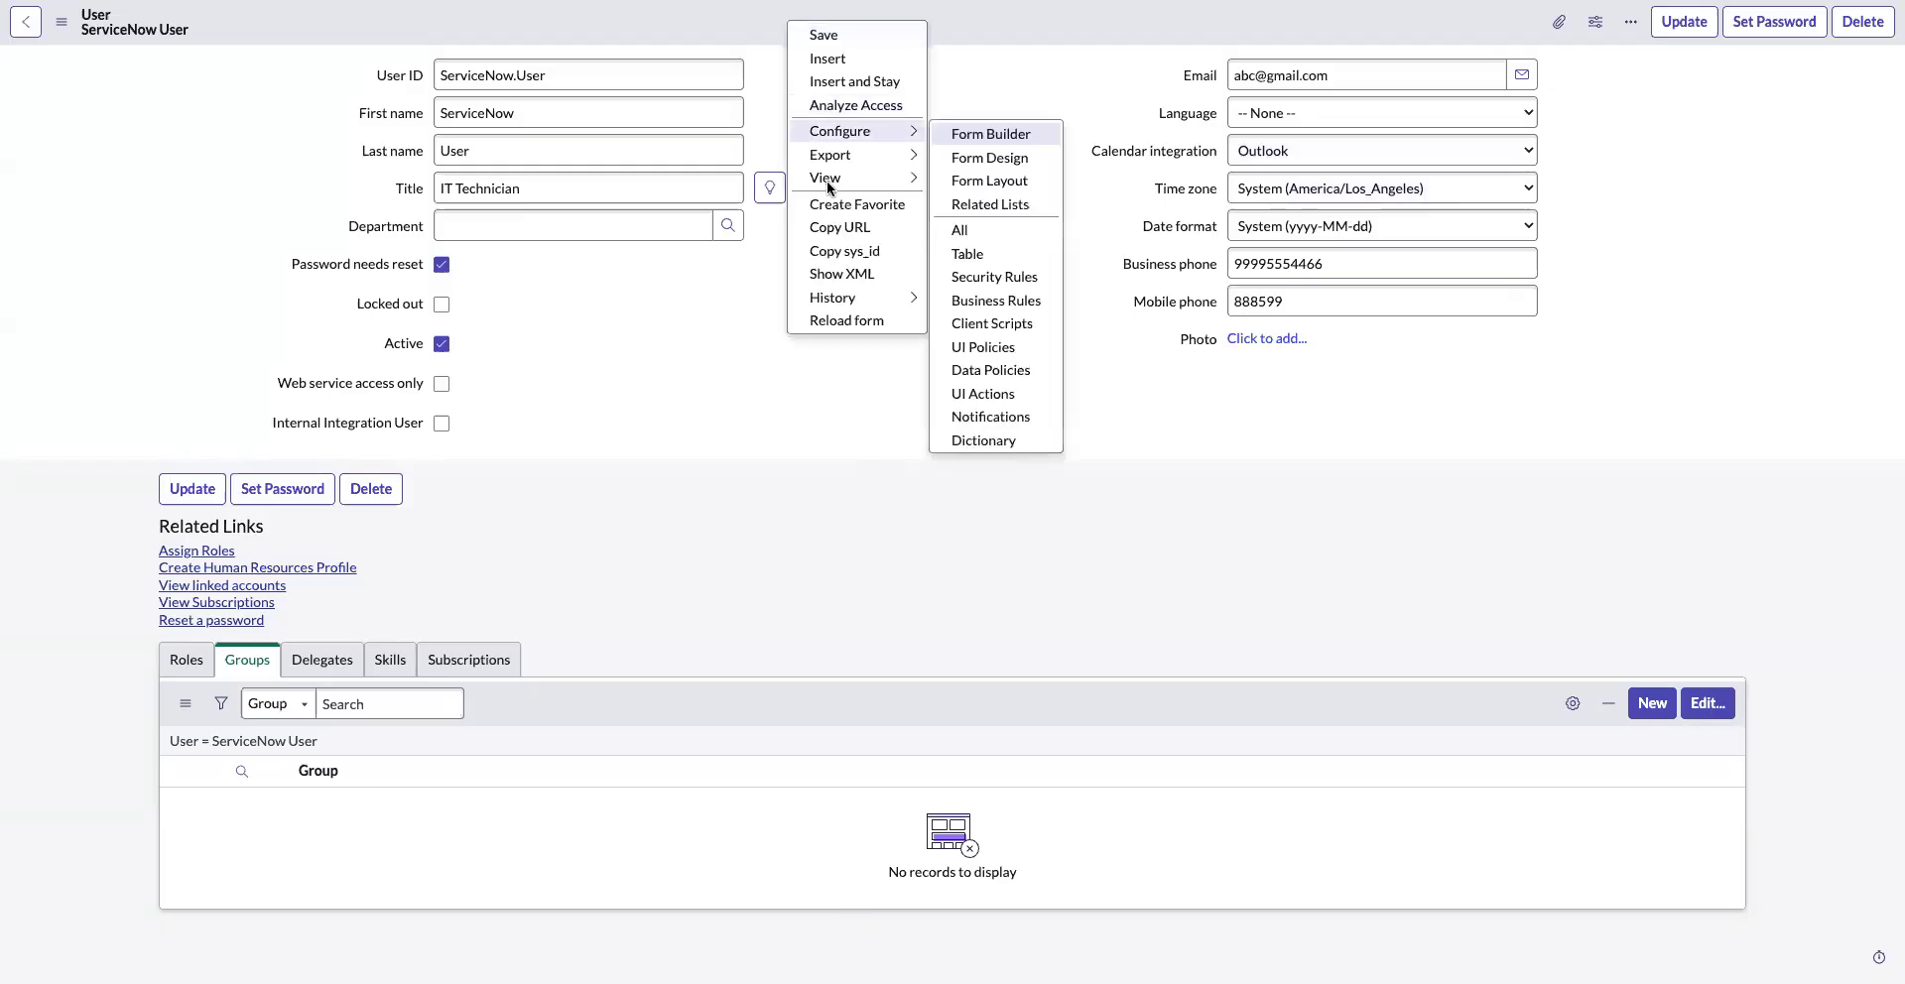
{"action": "mouse_move", "coordinate": [840, 131]}
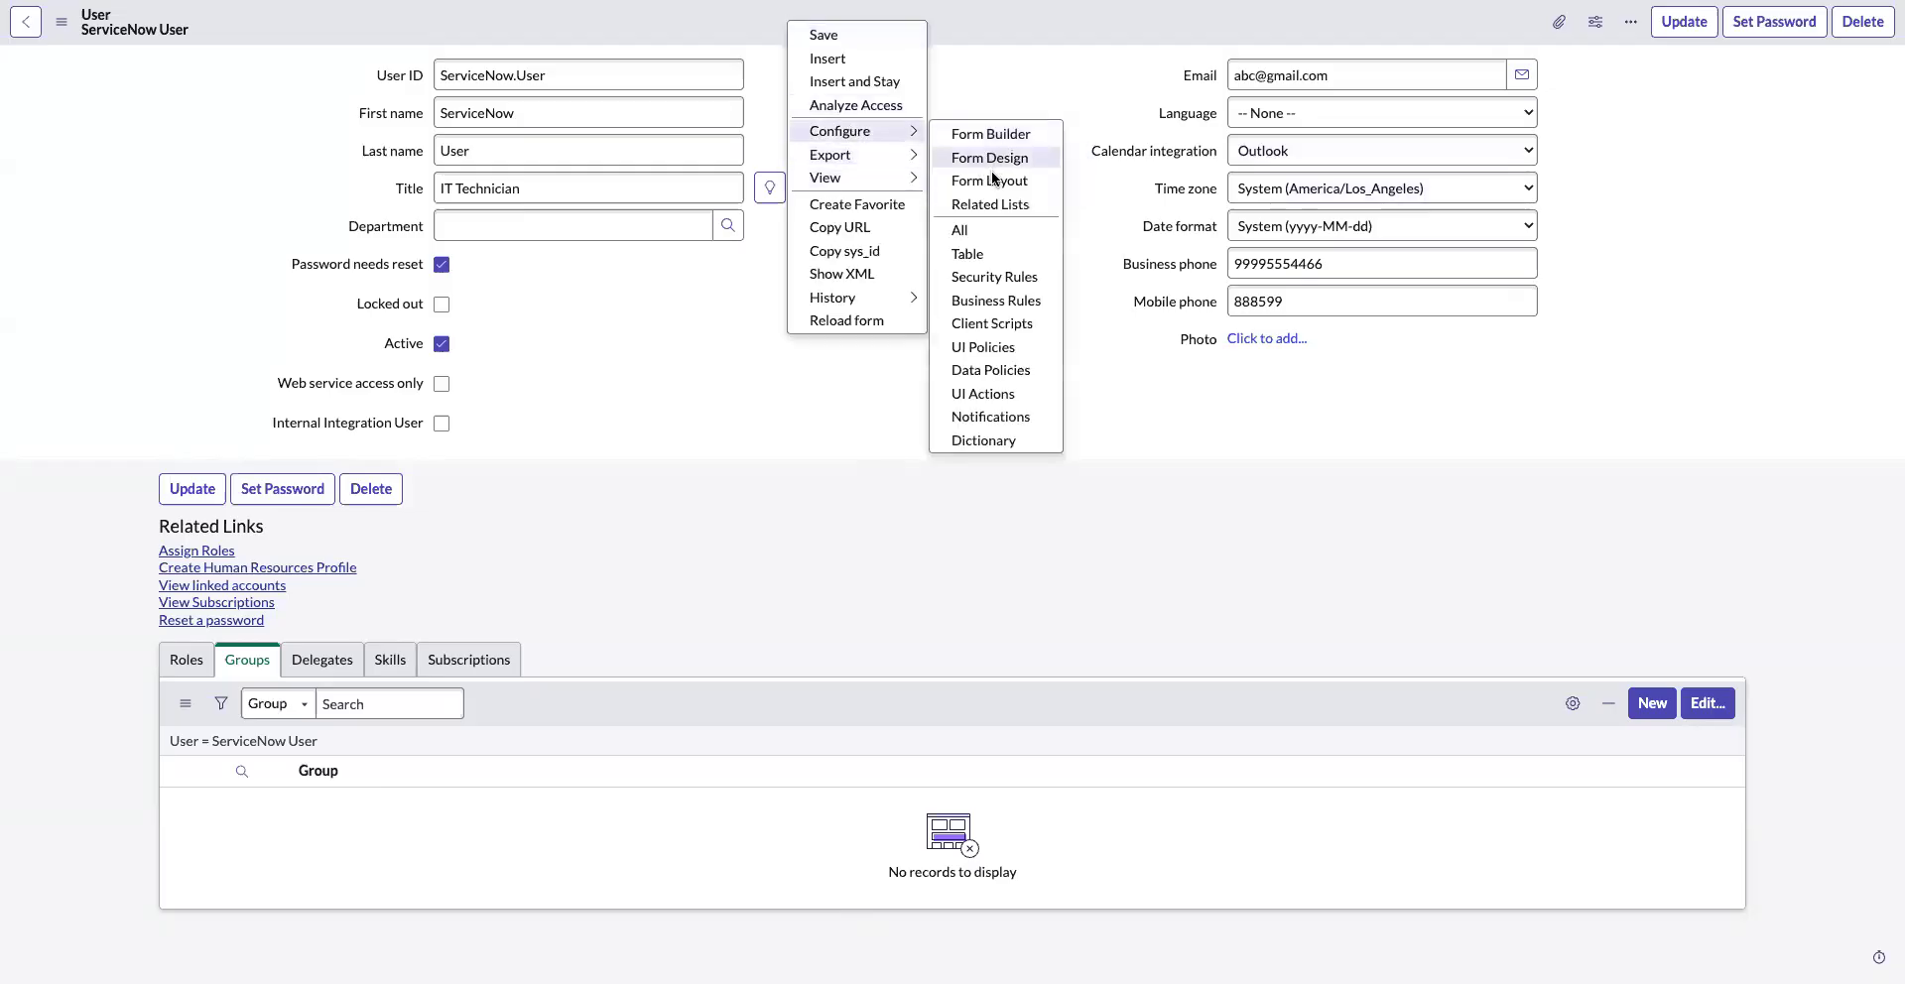
{"action": "left_click", "coordinate": [992, 173]}
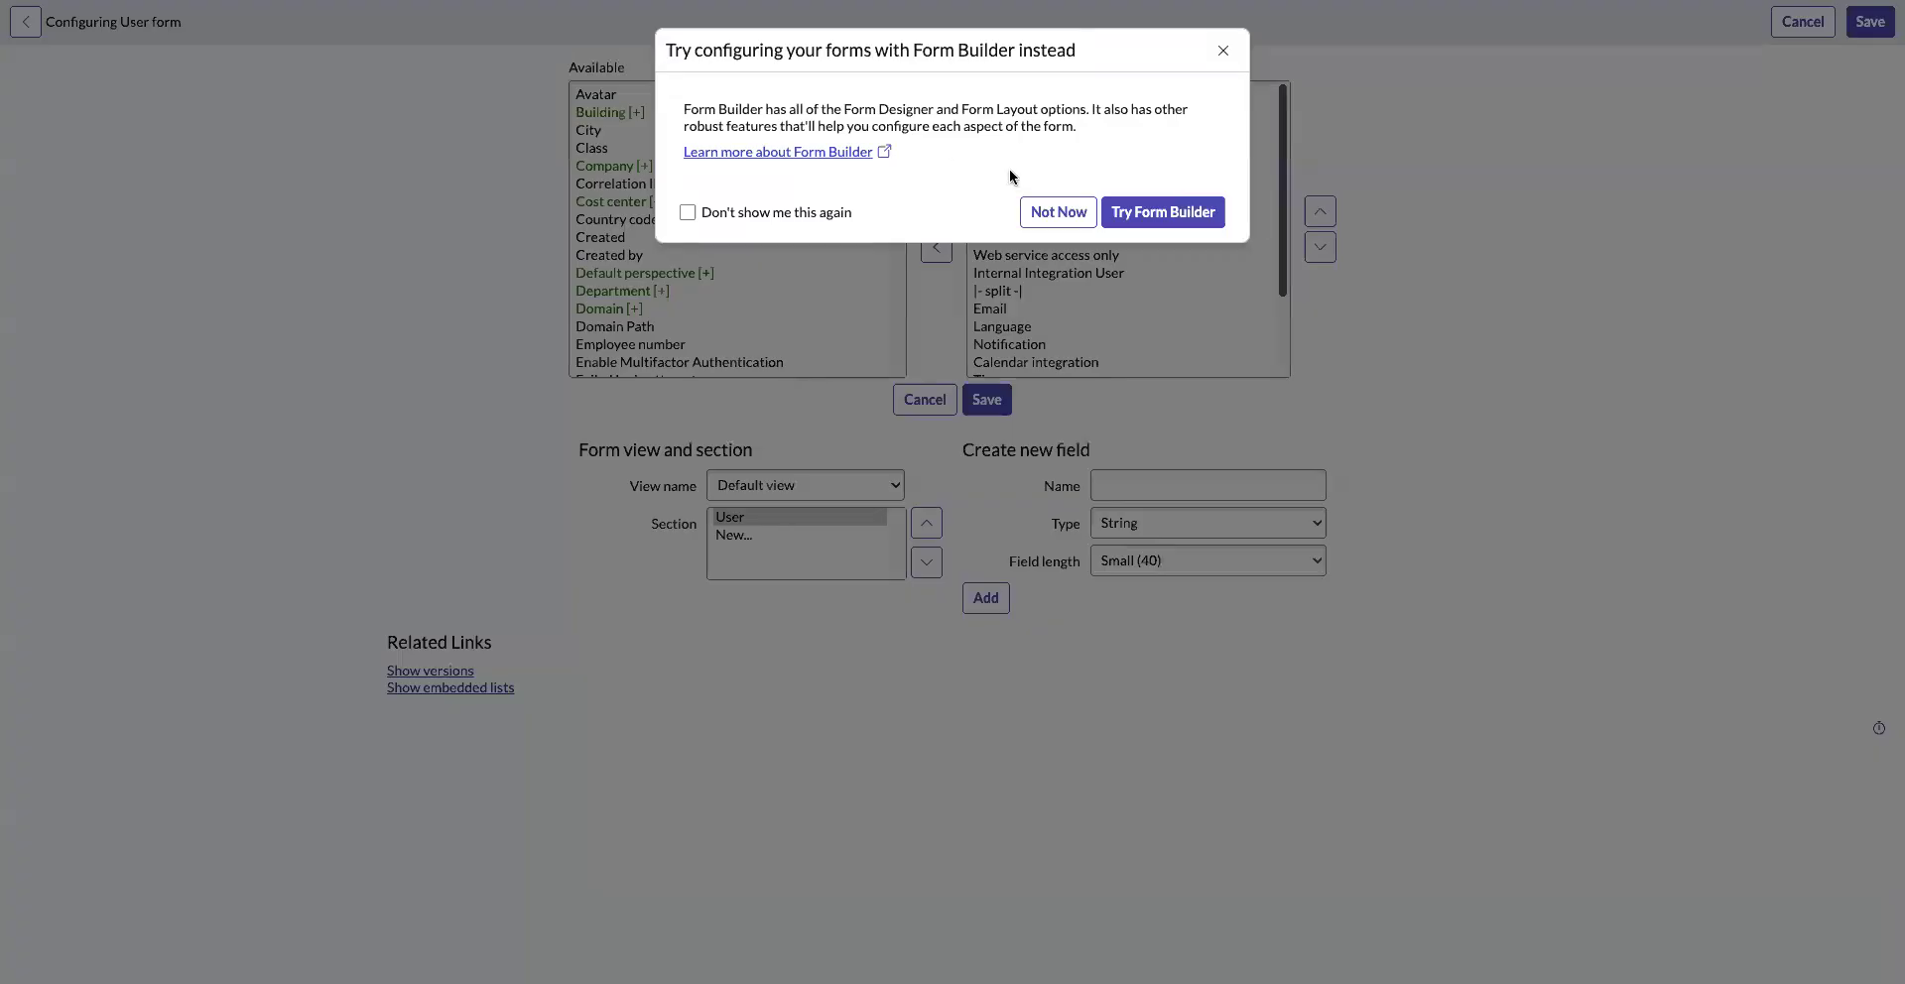
{"action": "left_click", "coordinate": [1028, 211]}
{"action": "left_click", "coordinate": [688, 149]}
{"action": "key", "text": "p"}
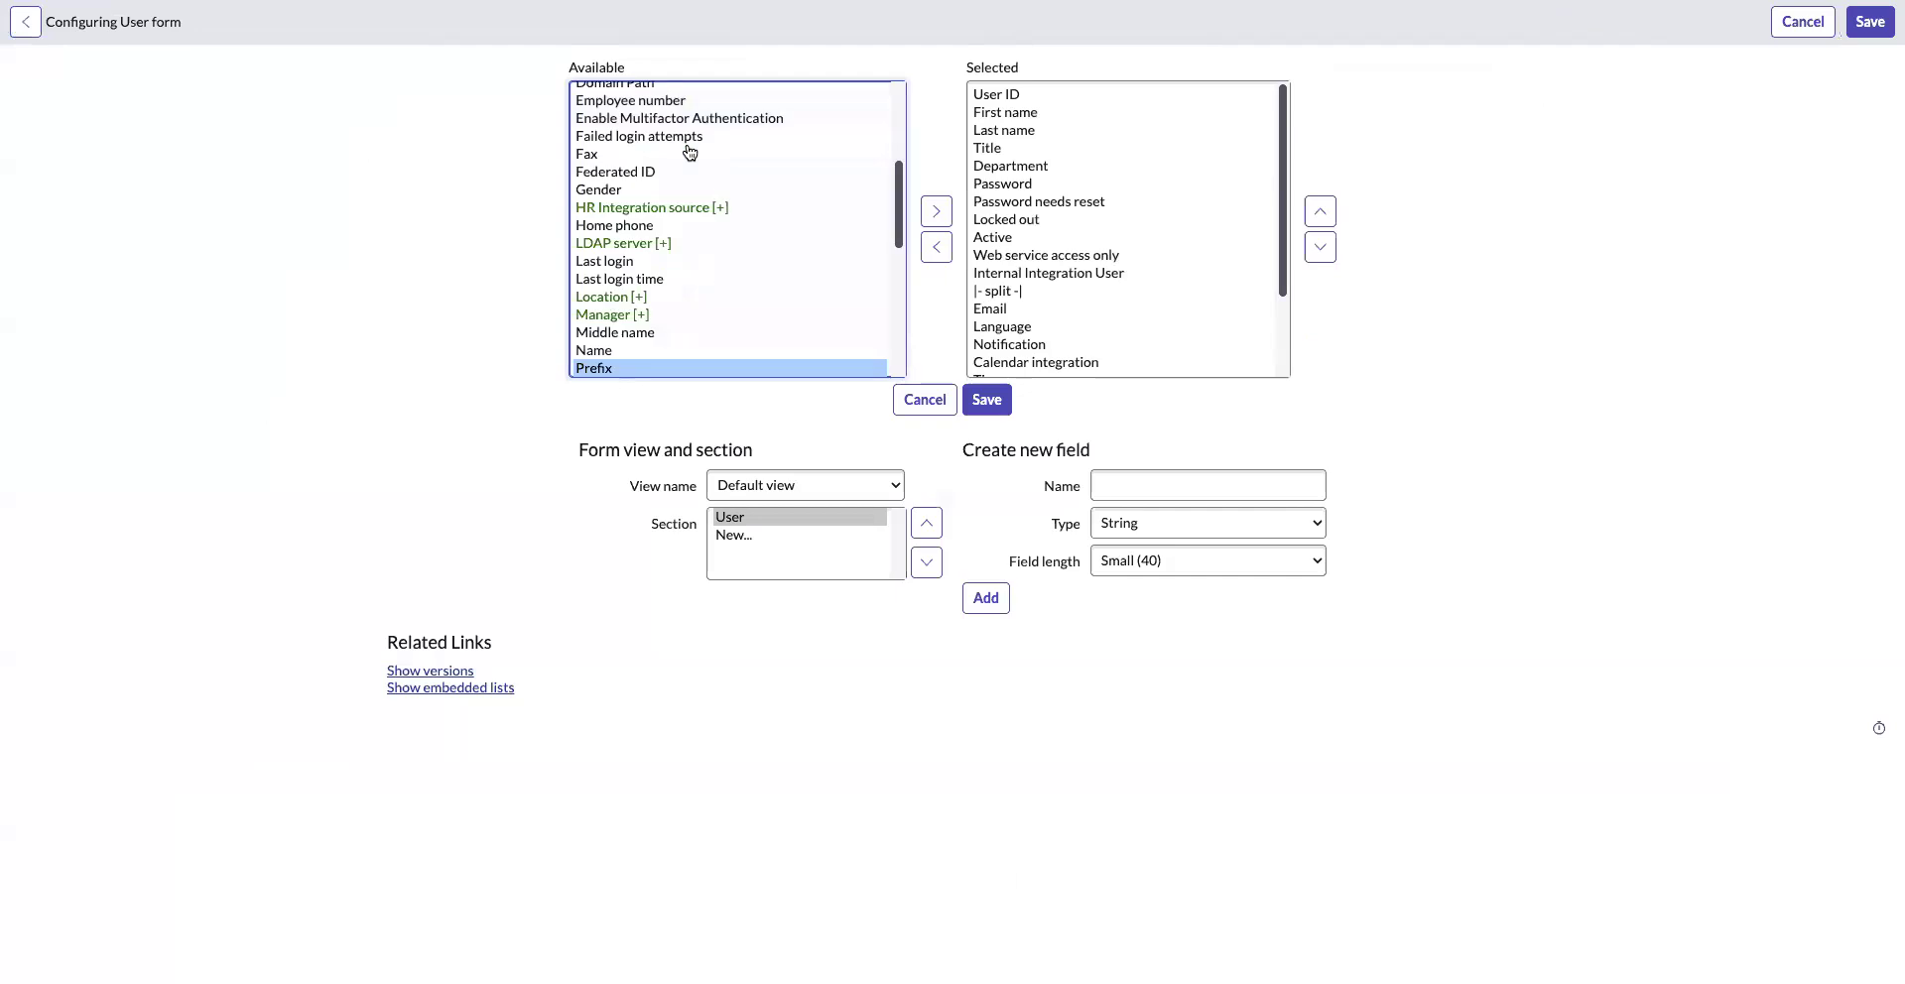
{"action": "scroll", "coordinate": [694, 174], "scroll_direction": "down", "scroll_amount": 5}
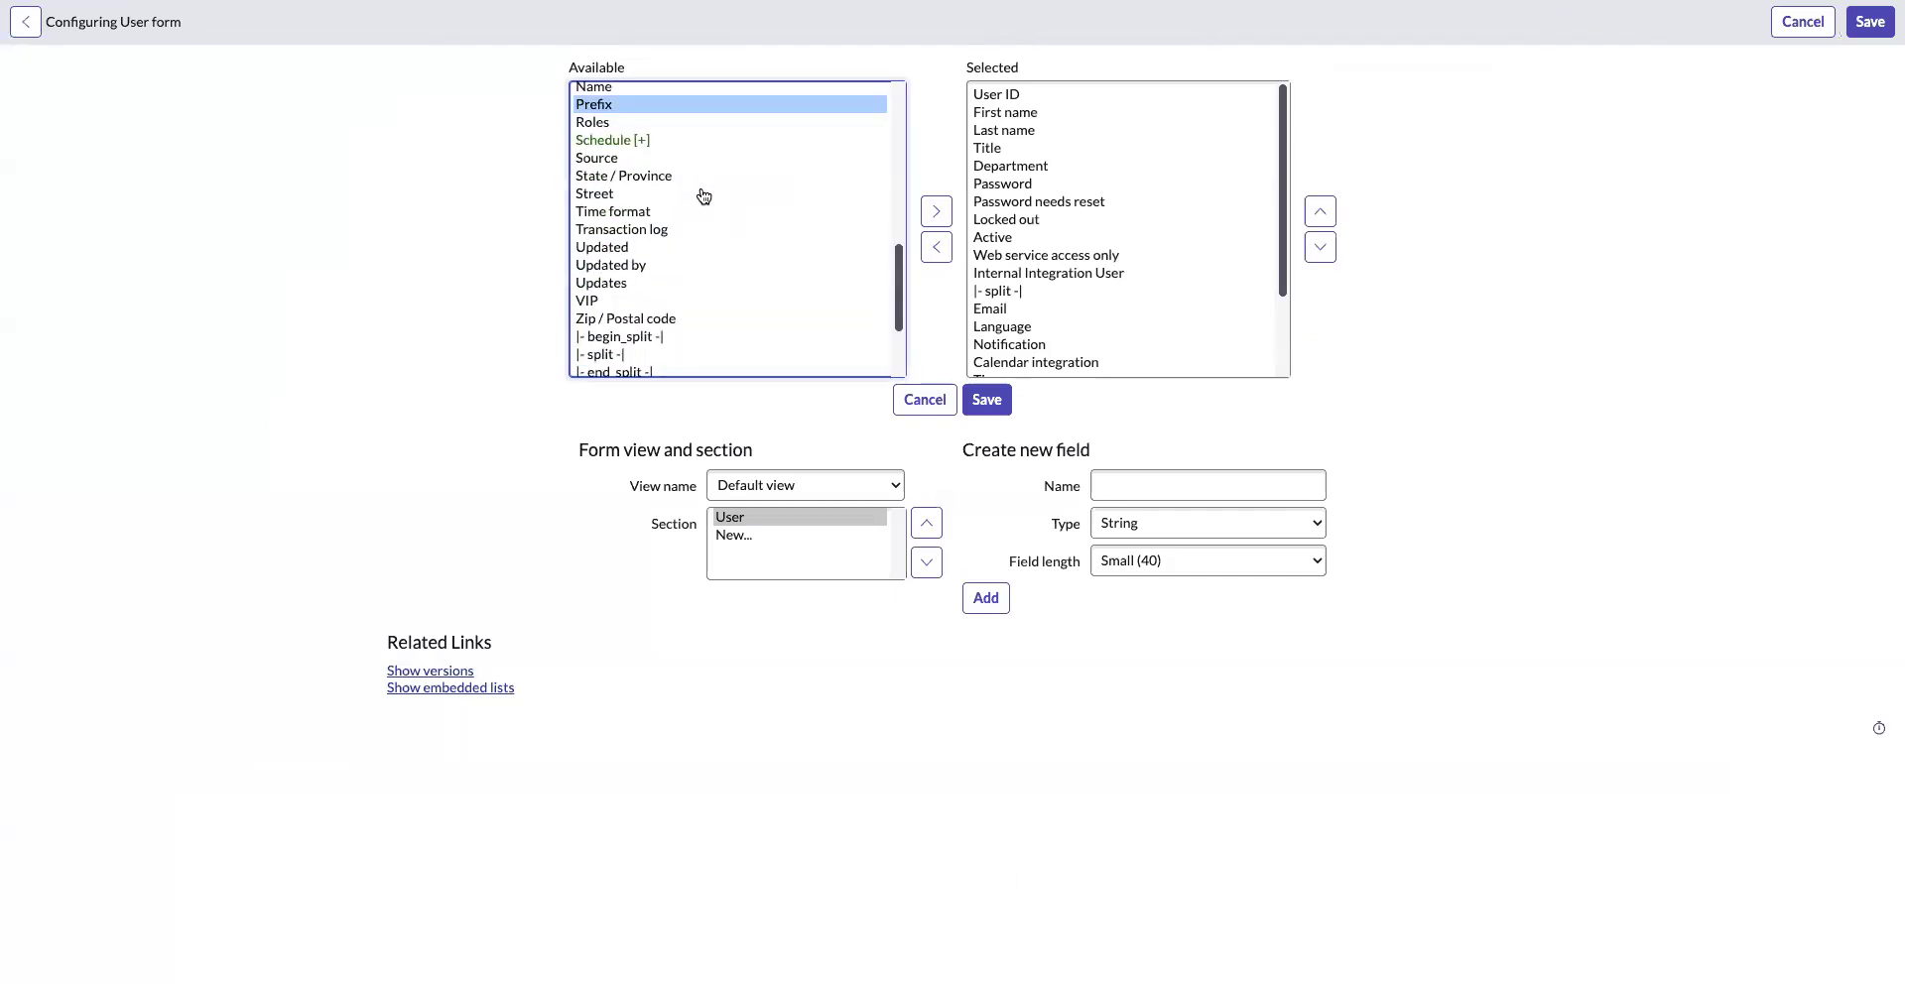
{"action": "left_click", "coordinate": [933, 400]}
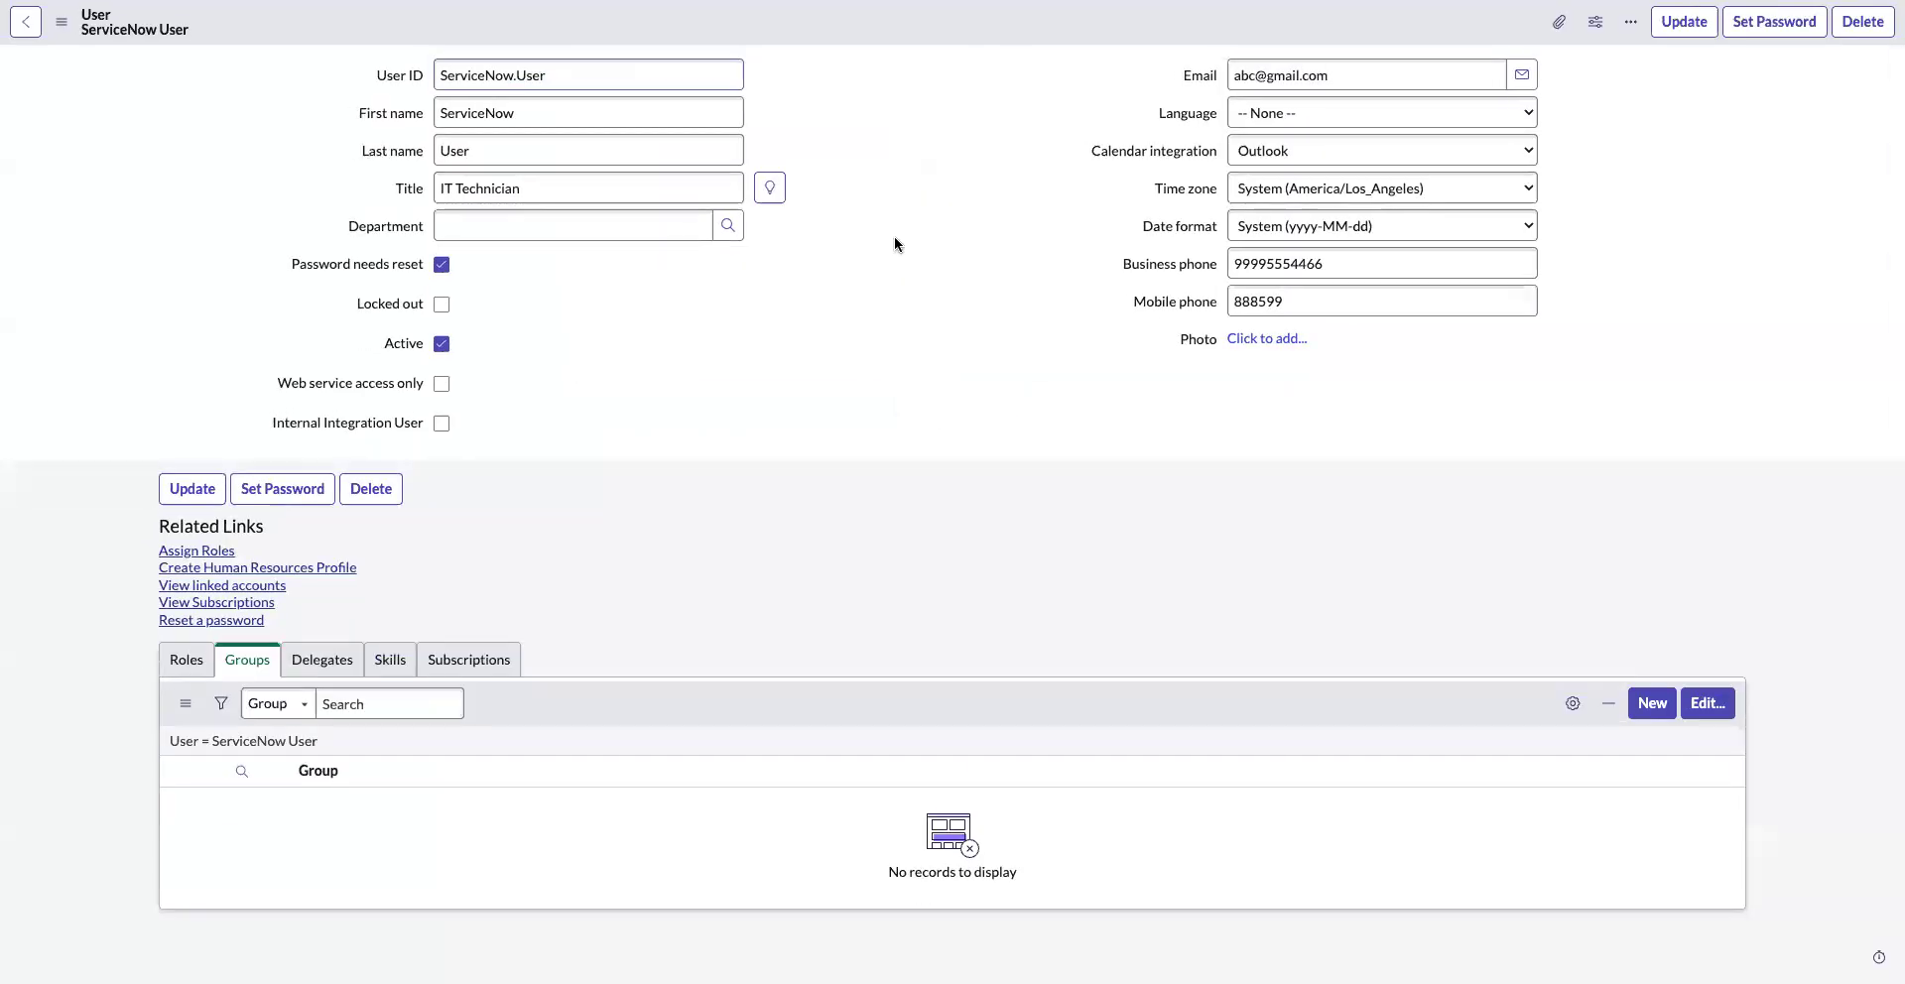
Switch the user form to the Self Service view and back to the Default view.
{"action": "right_click", "coordinate": [697, 12]}
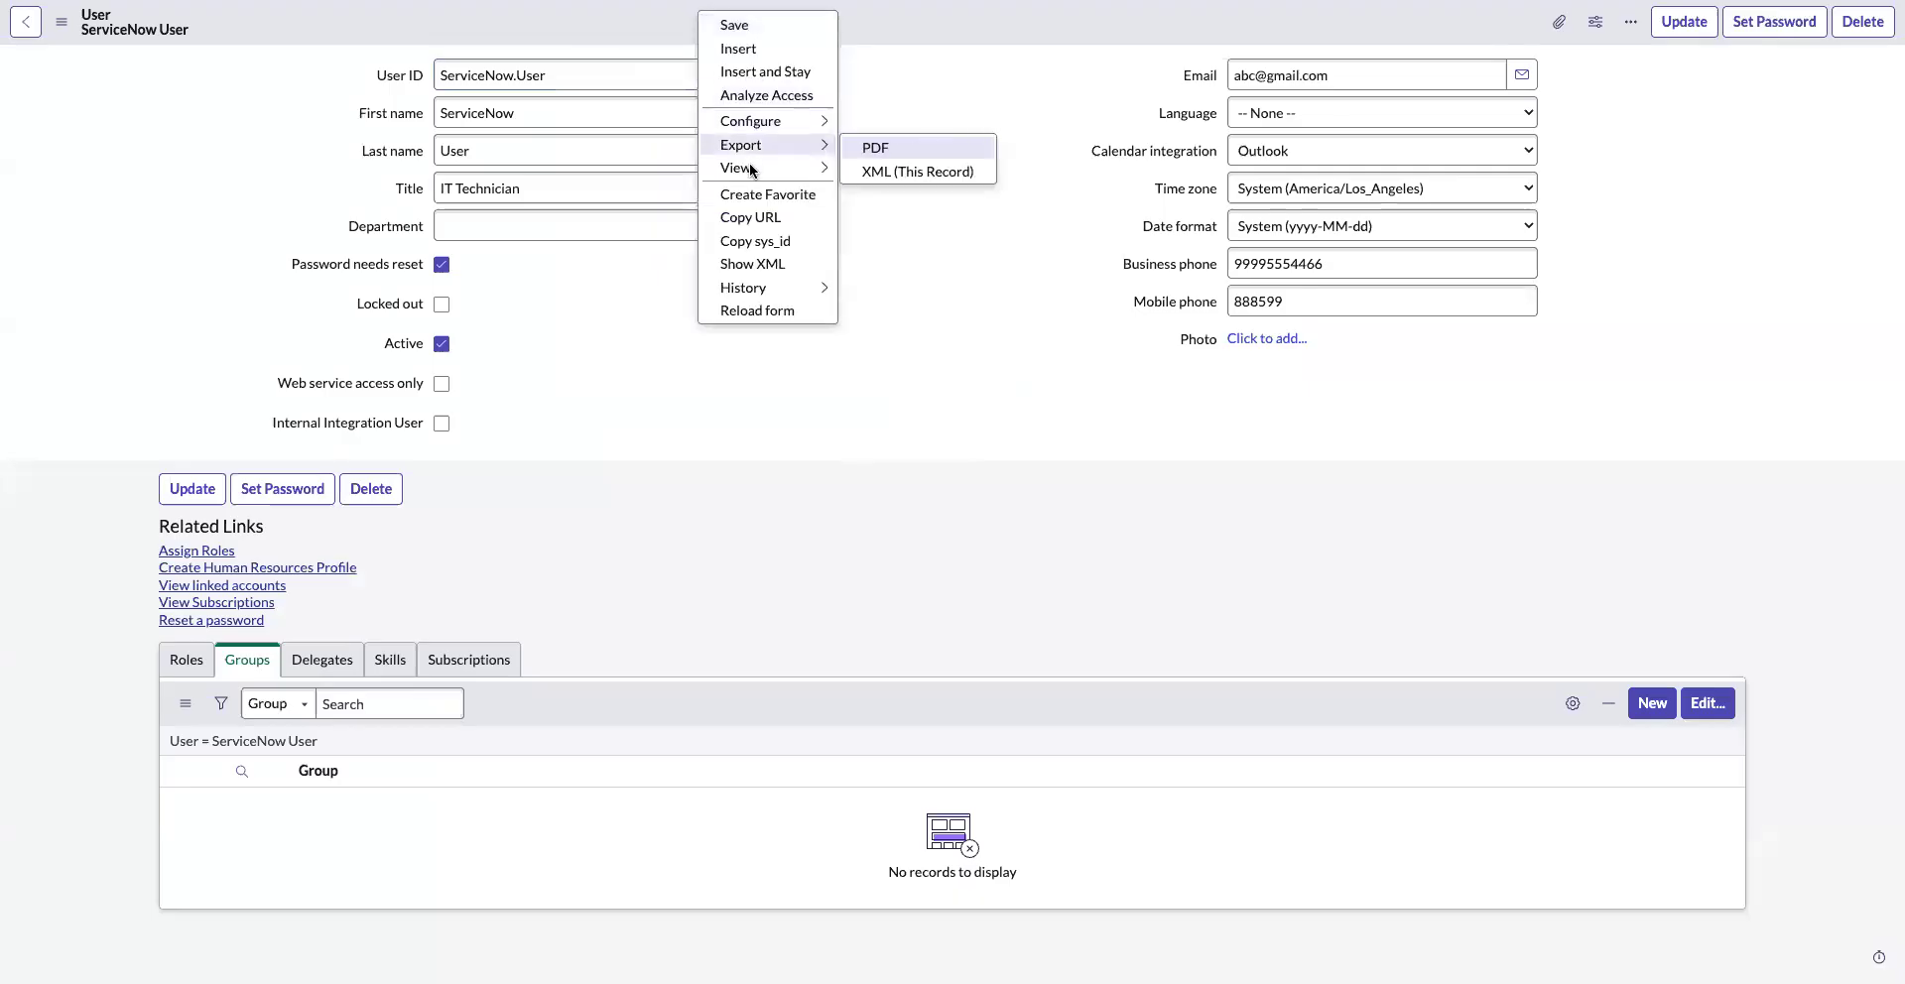
{"action": "mouse_move", "coordinate": [771, 172]}
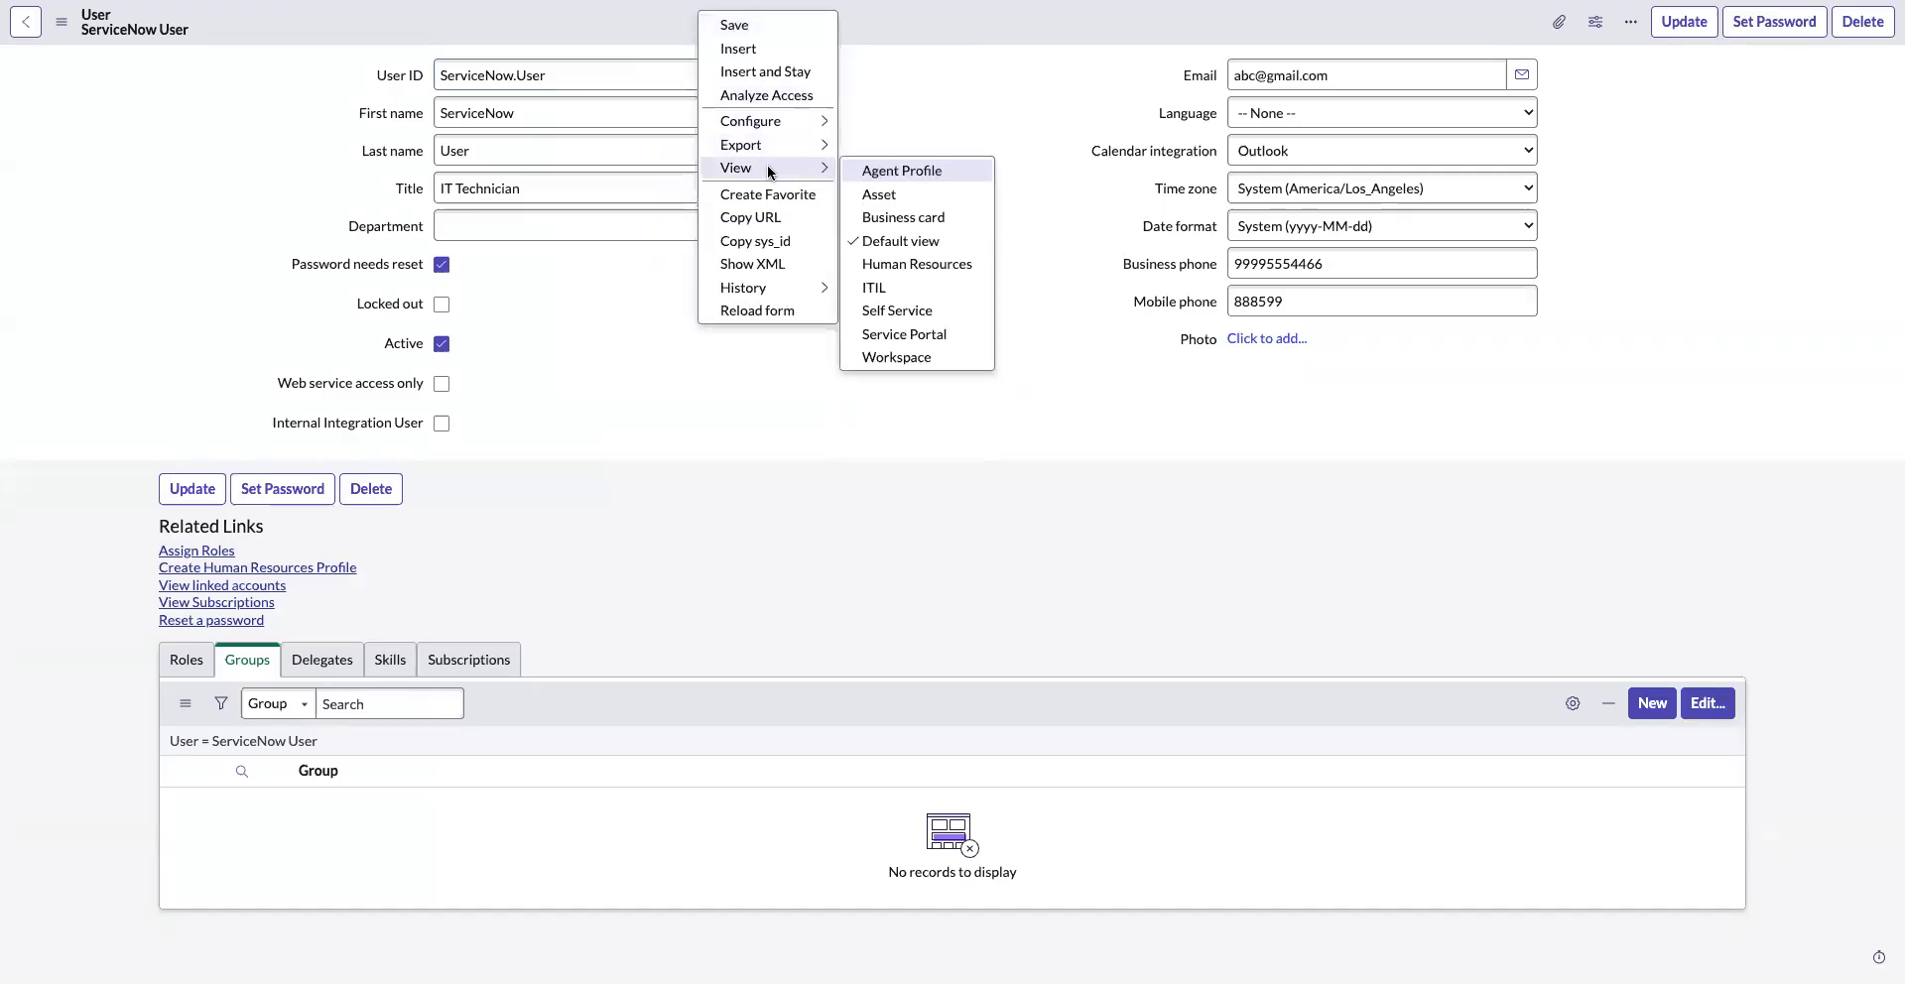
{"action": "left_click", "coordinate": [895, 310]}
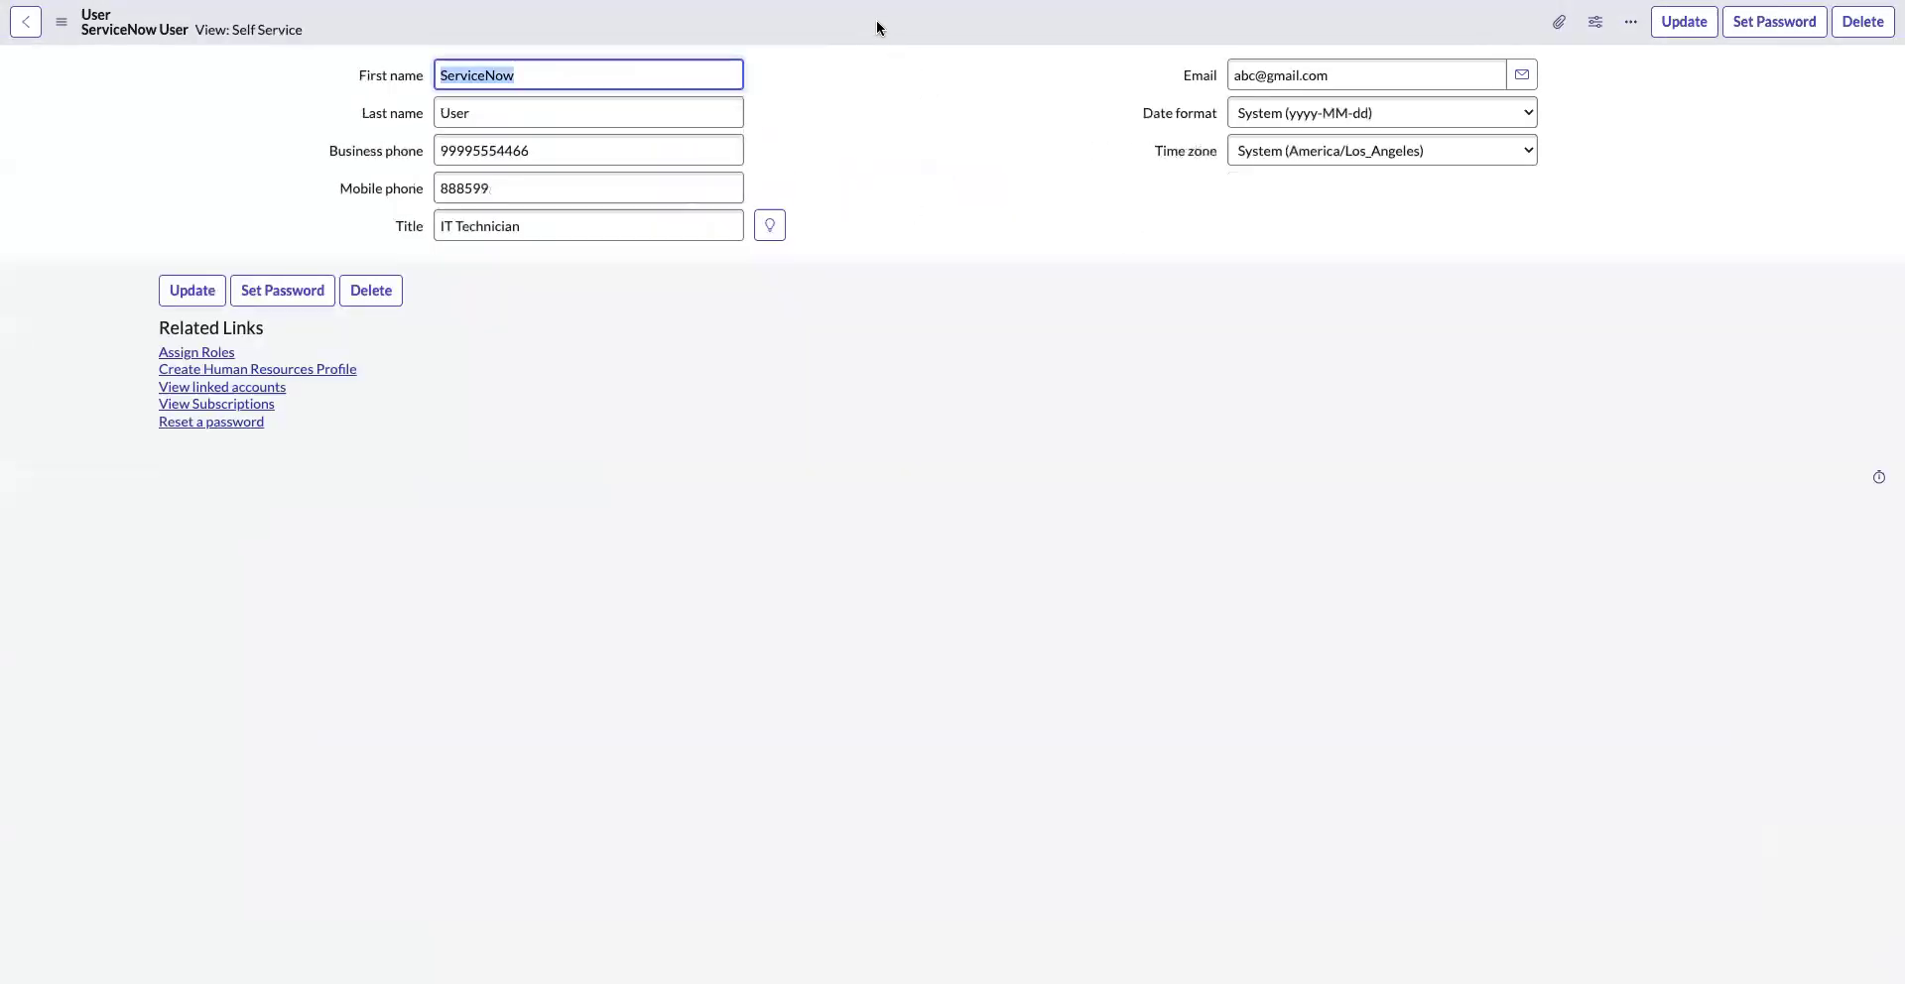
{"action": "right_click", "coordinate": [877, 21]}
{"action": "mouse_move", "coordinate": [901, 173]}
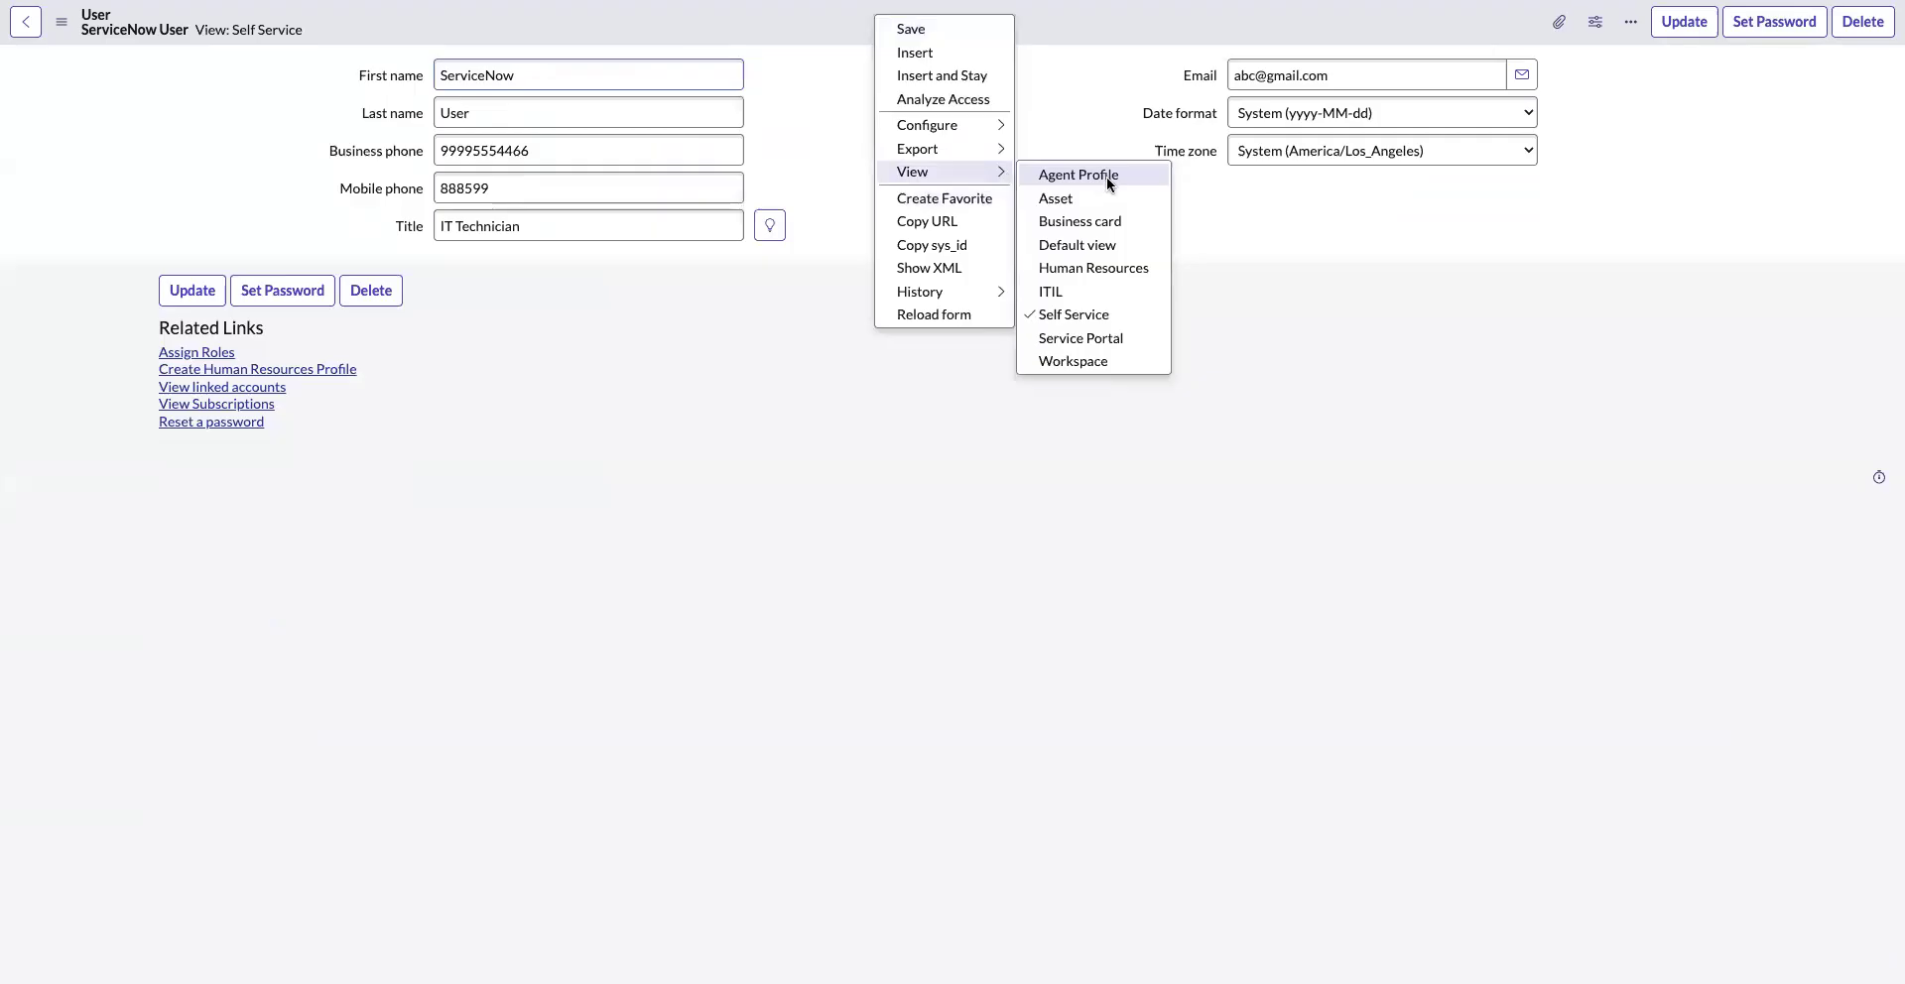
{"action": "left_click", "coordinate": [1091, 242]}
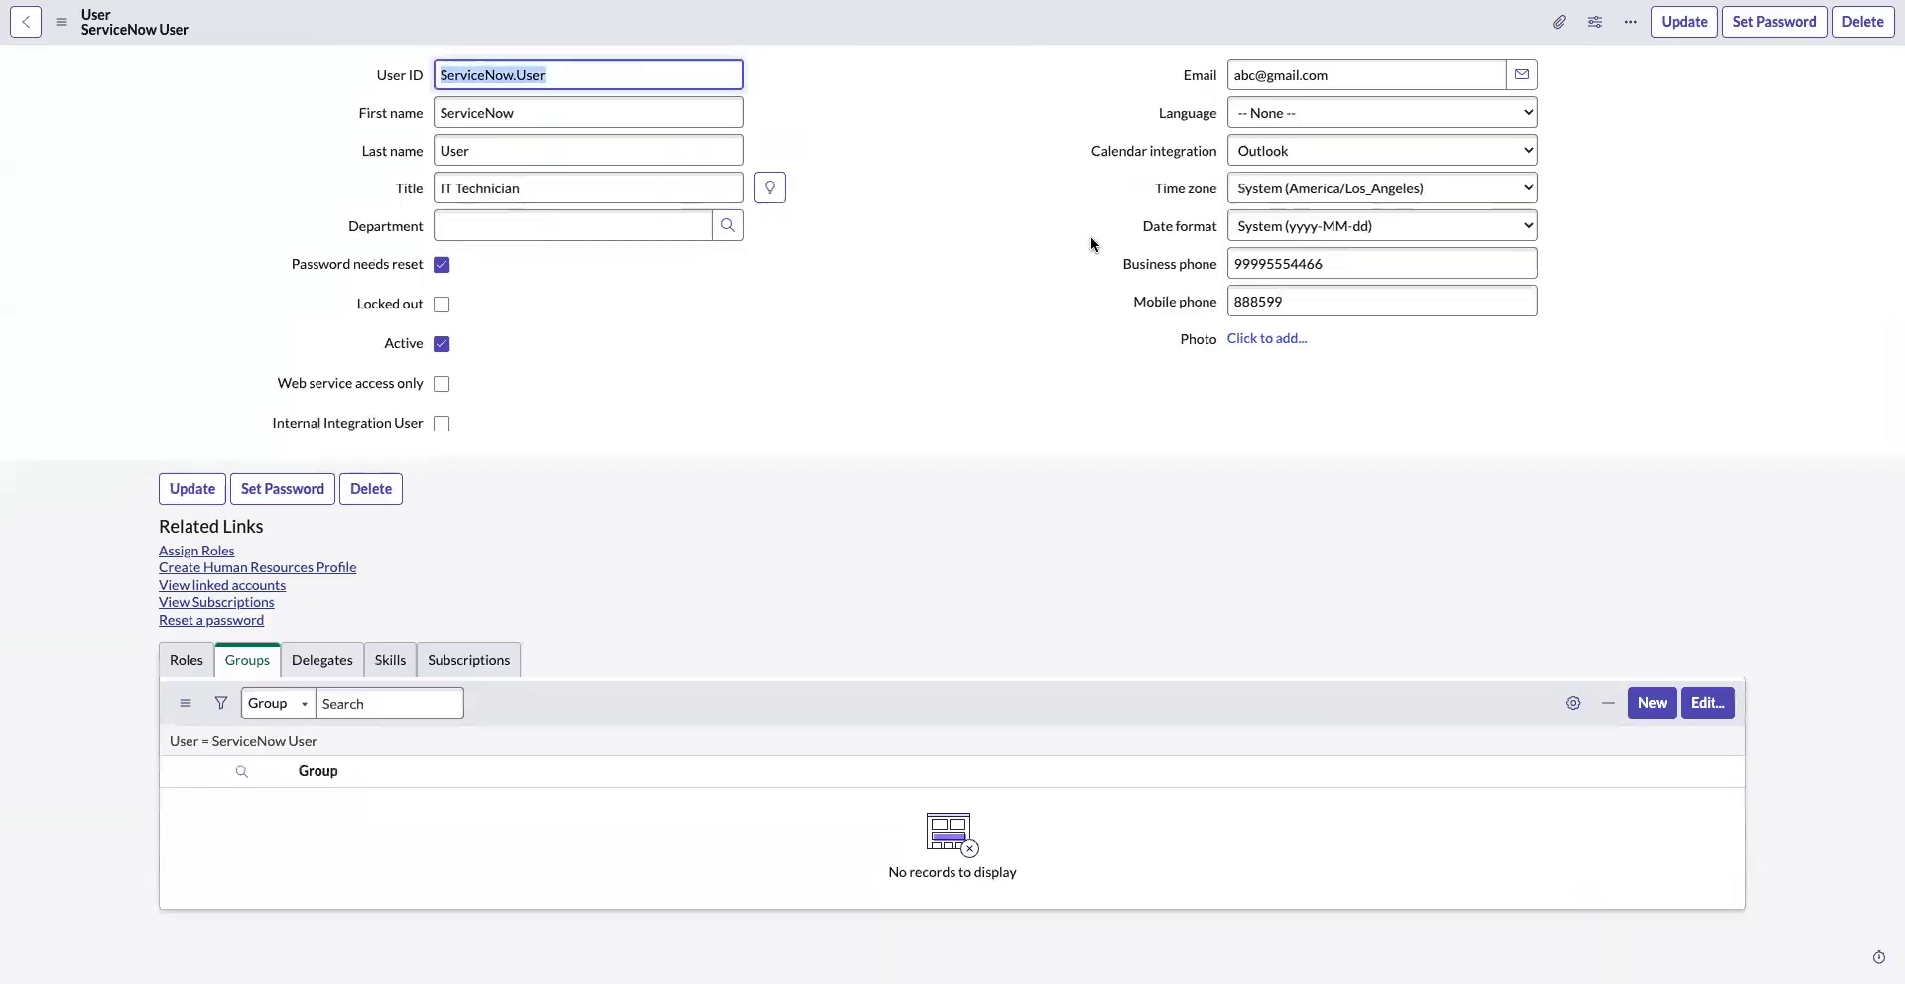
{"action": "left_click", "coordinate": [998, 175]}
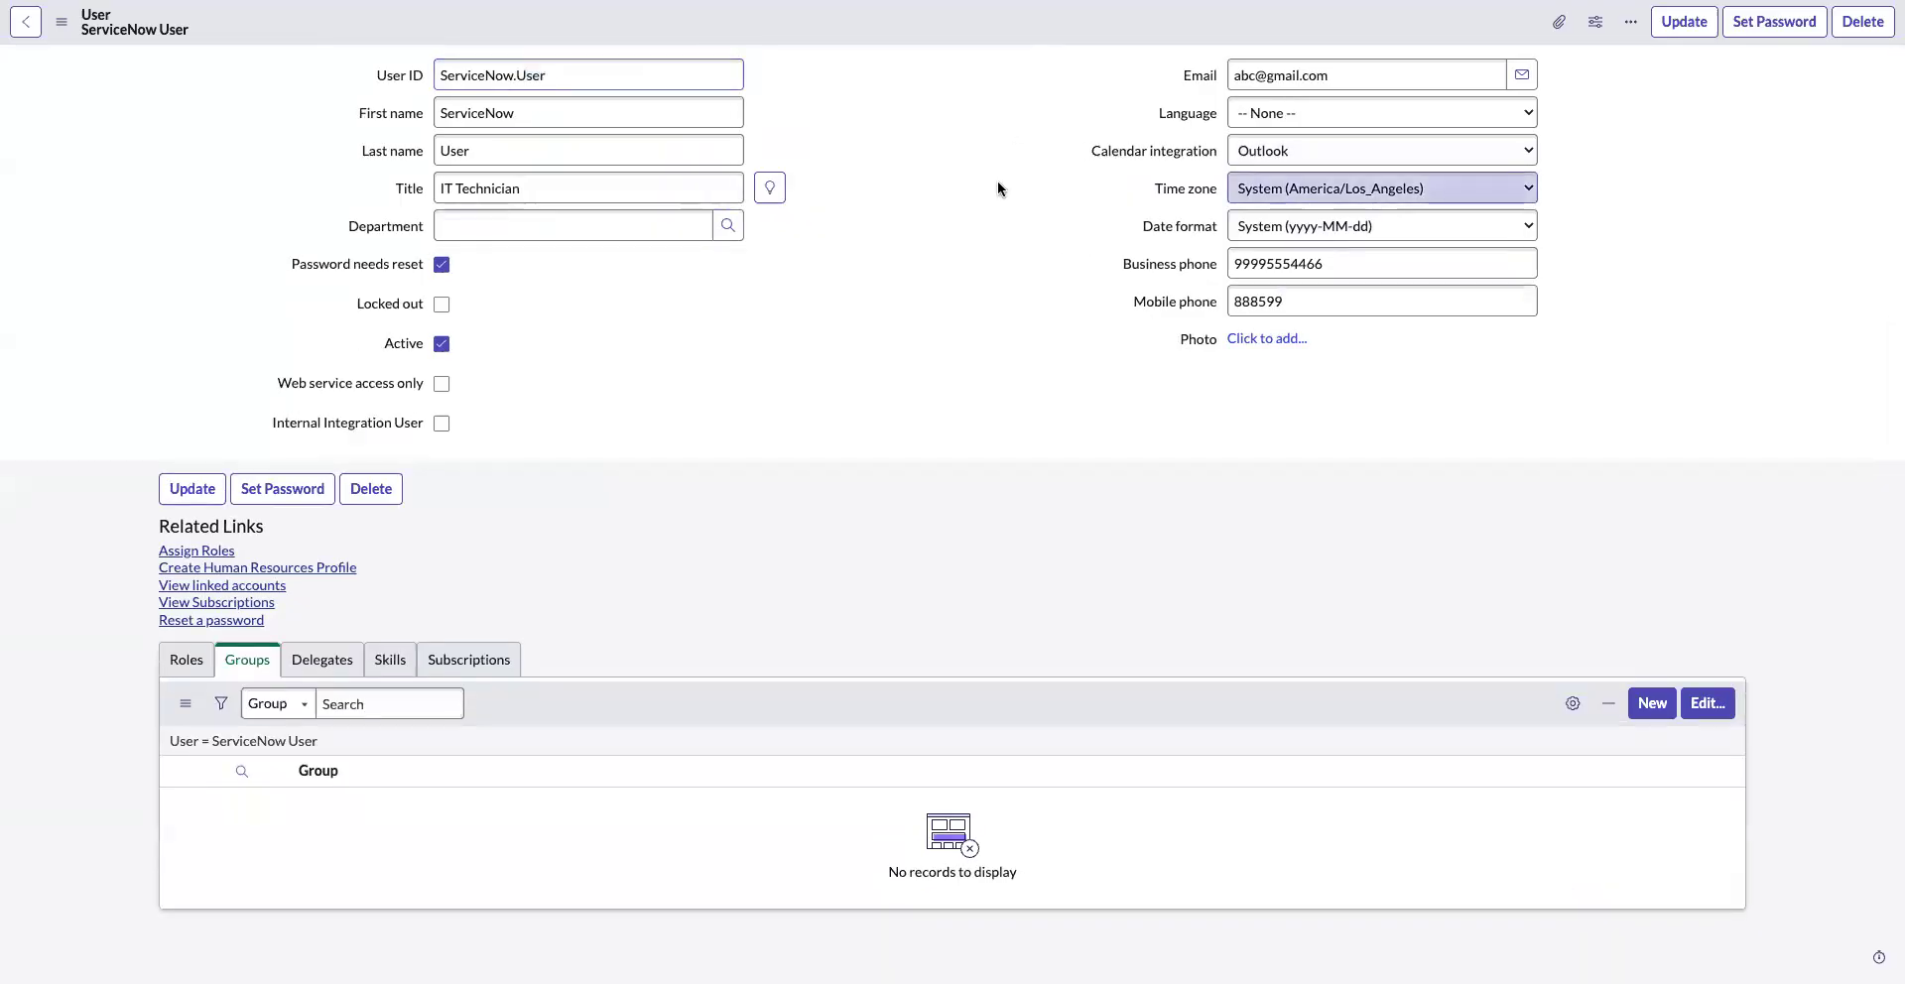
Open Form Builder and Form Design for the User form to view both configuration options.
{"action": "right_click", "coordinate": [857, 28]}
{"action": "mouse_move", "coordinate": [978, 136]}
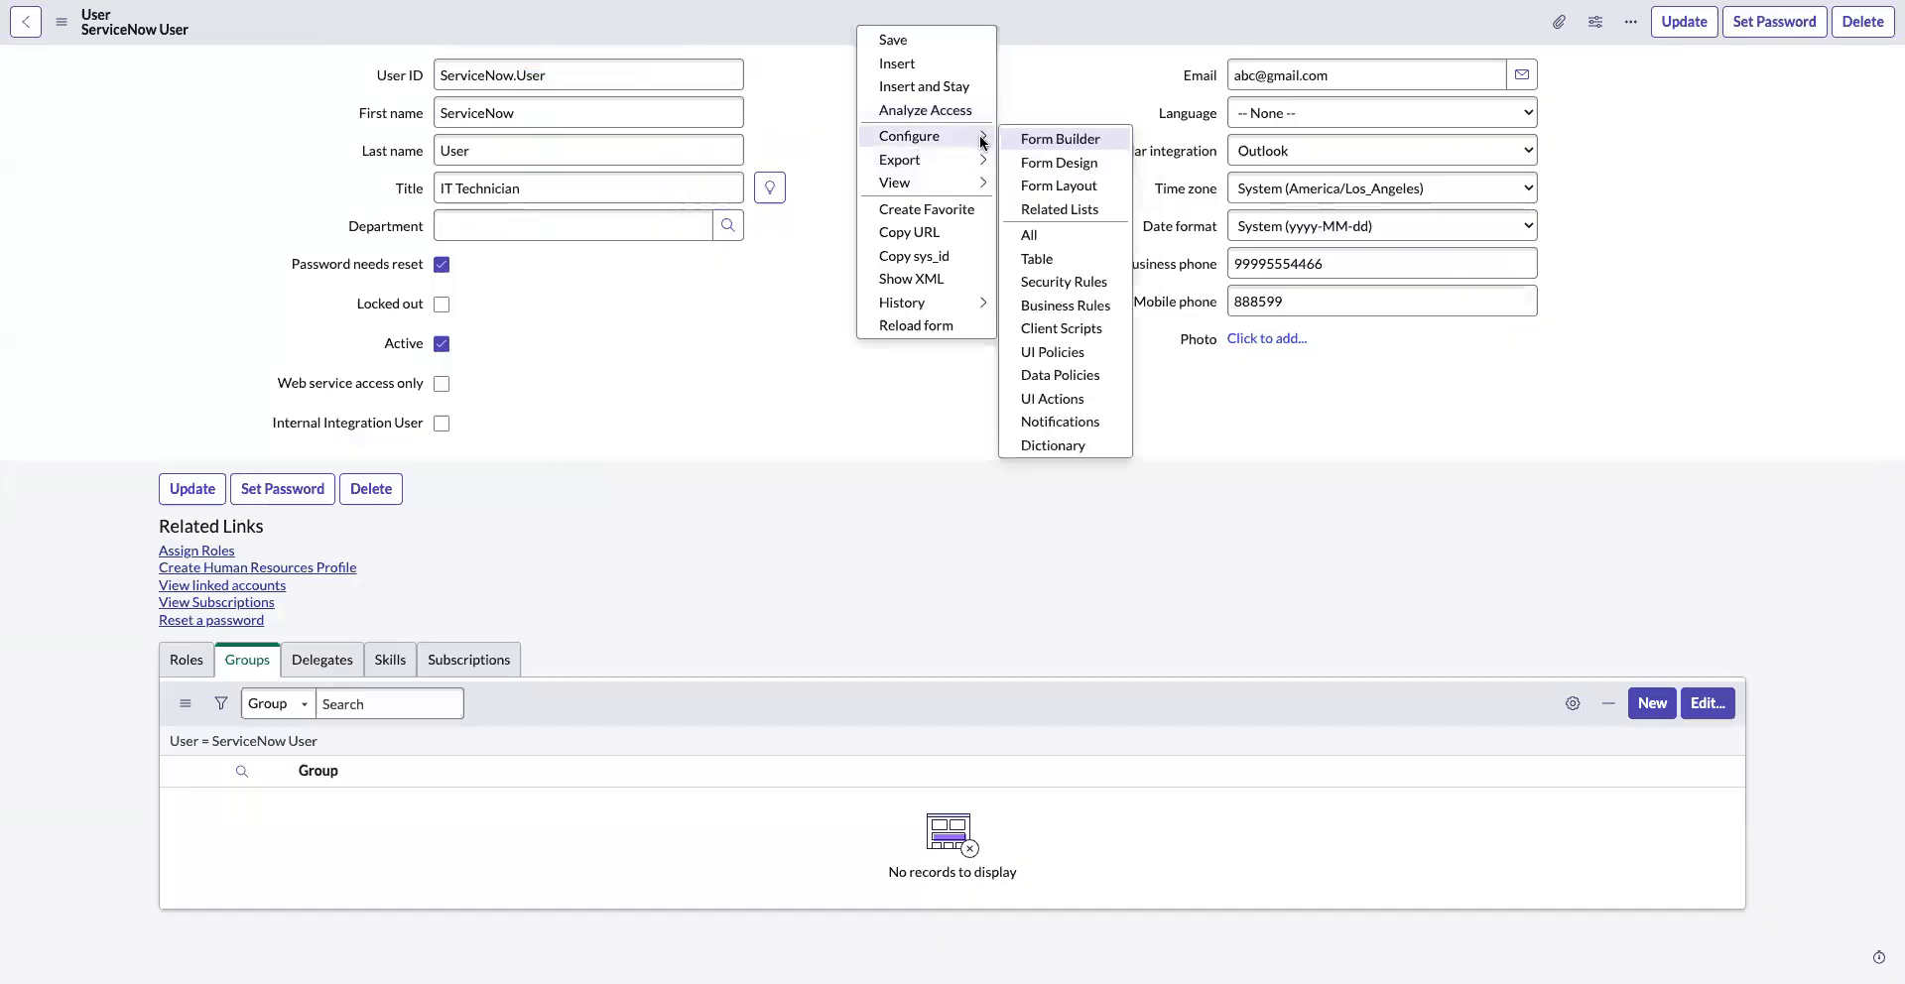
{"action": "left_click", "coordinate": [1051, 135]}
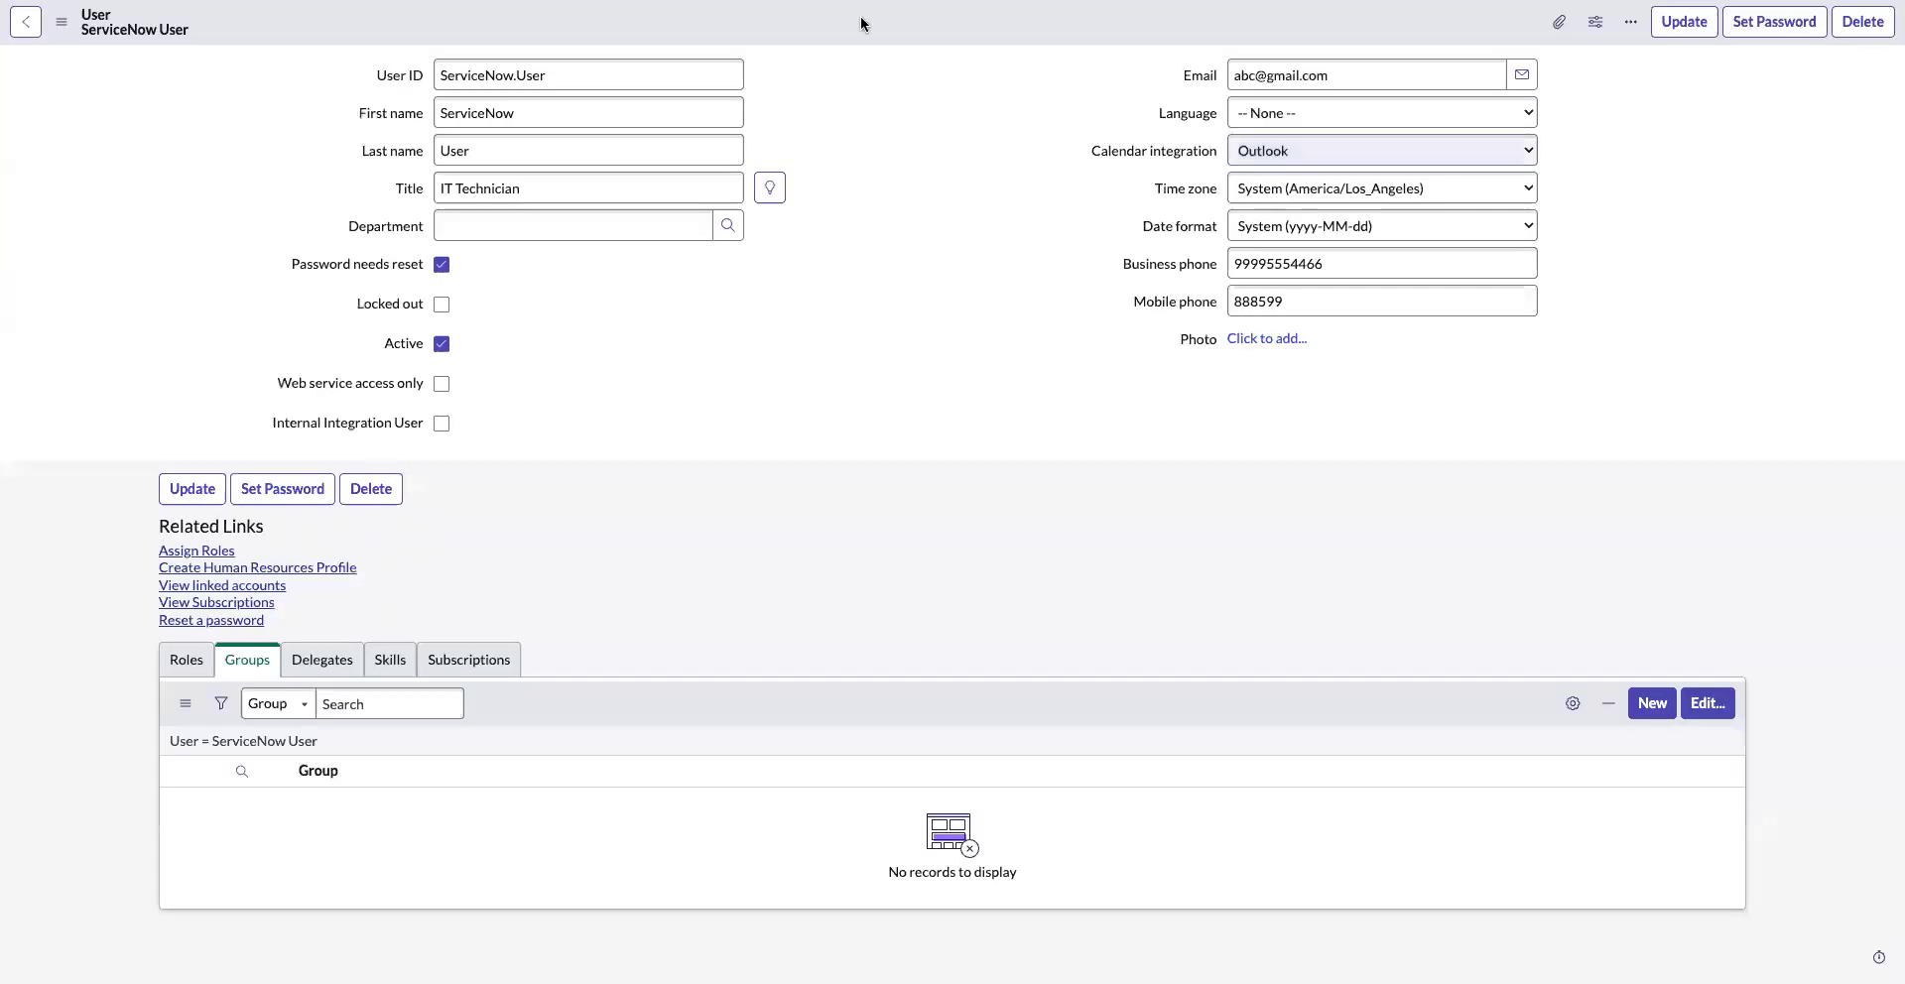
{"action": "right_click", "coordinate": [860, 16]}
{"action": "mouse_move", "coordinate": [933, 129]}
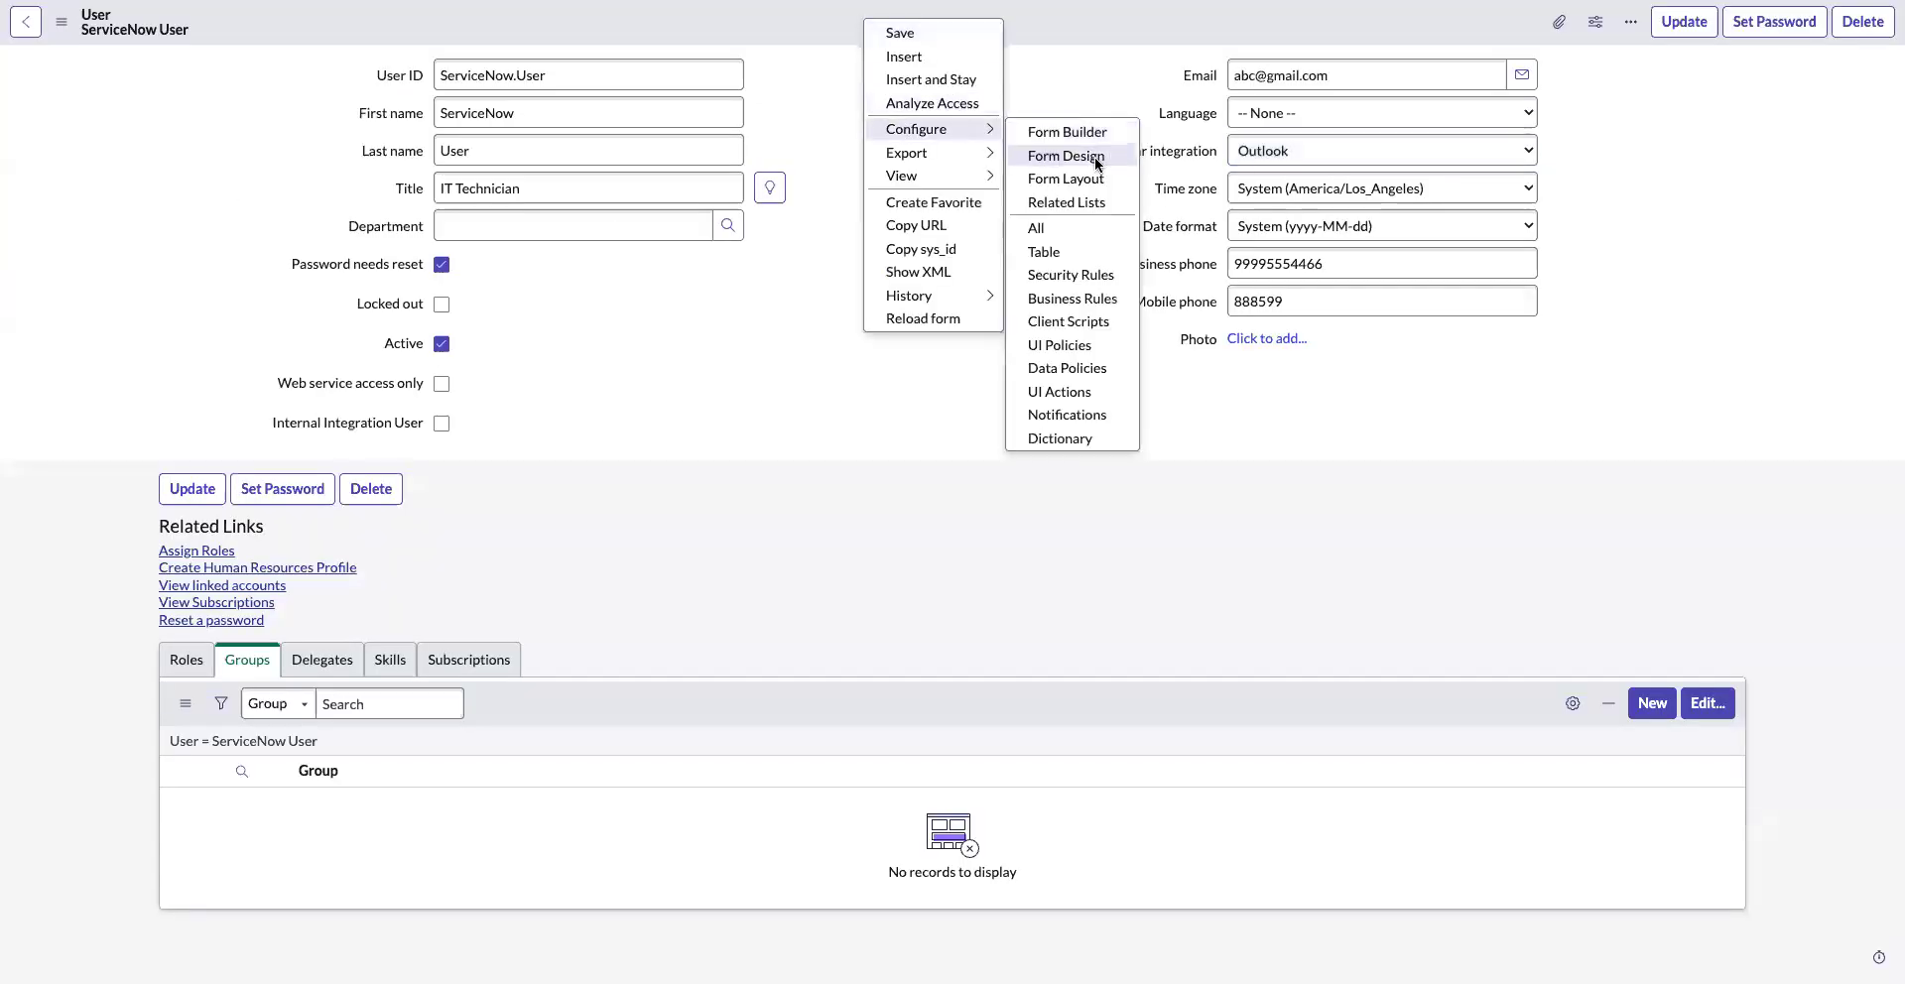
{"action": "left_click", "coordinate": [1115, 151]}
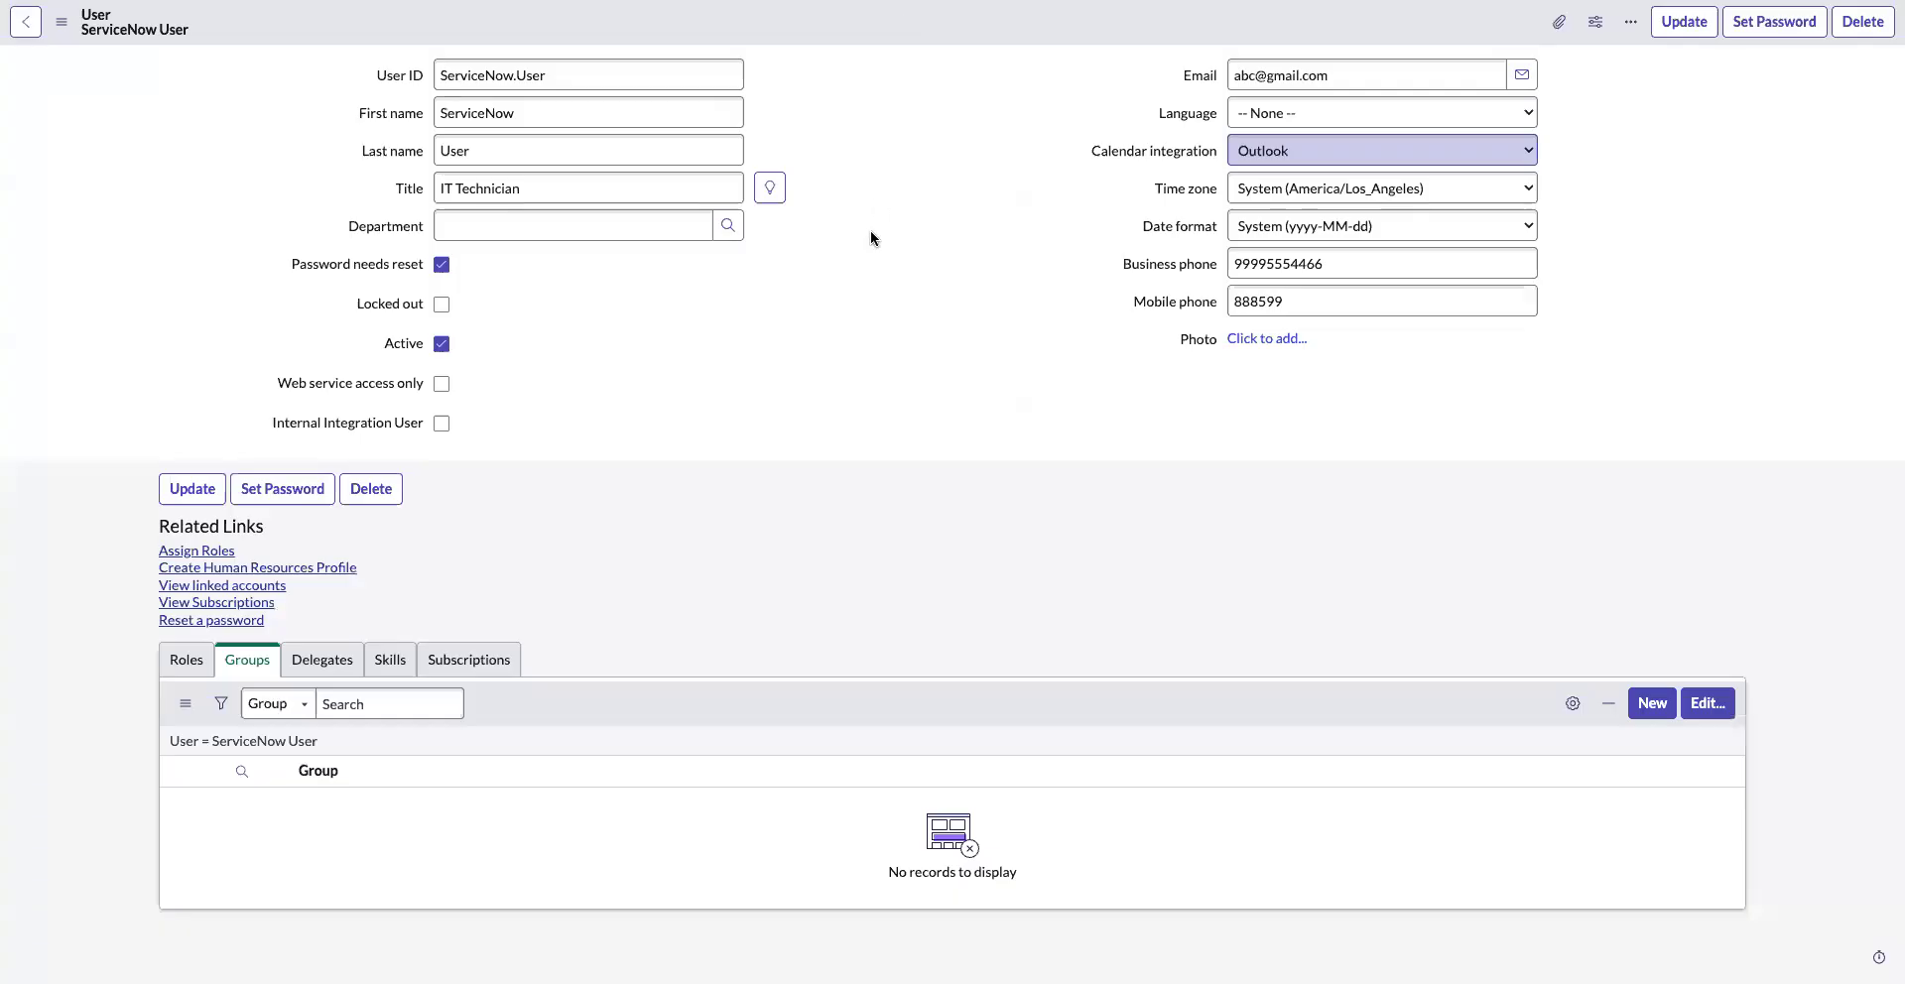
{"action": "right_click", "coordinate": [804, 26]}
{"action": "mouse_move", "coordinate": [848, 179]}
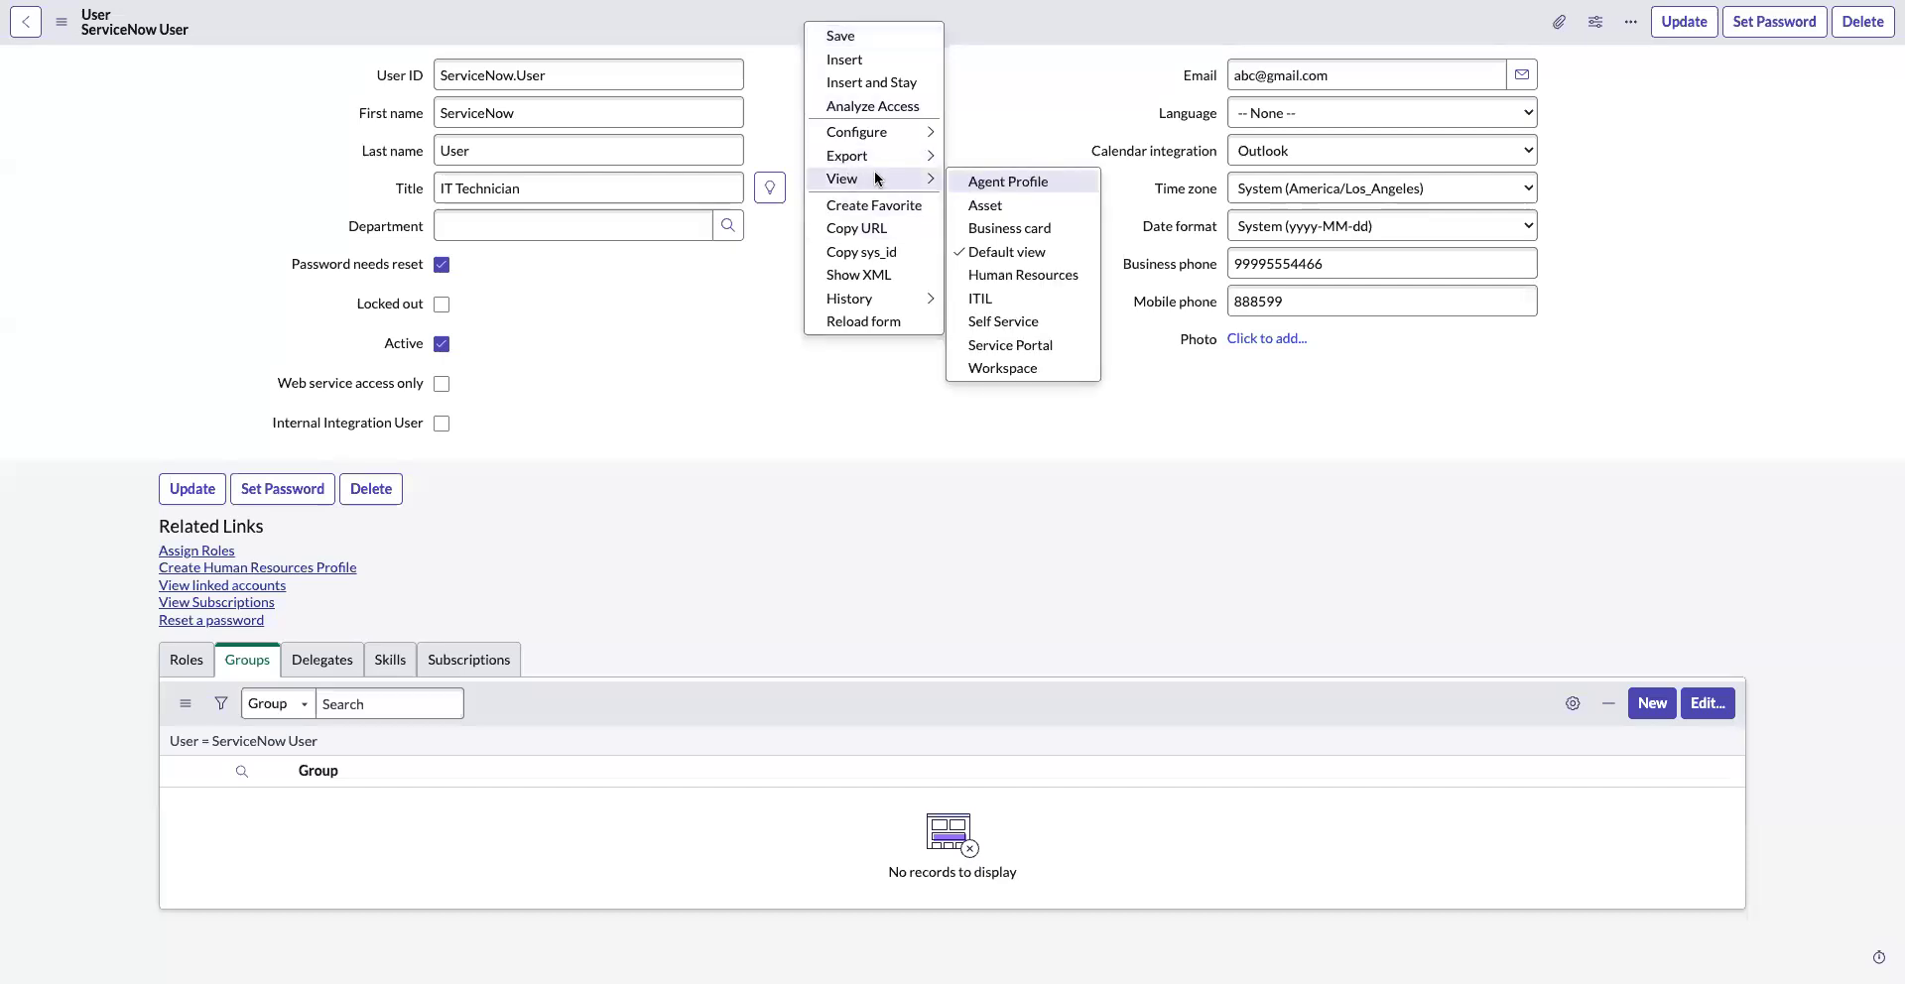
{"action": "left_click", "coordinate": [609, 411]}
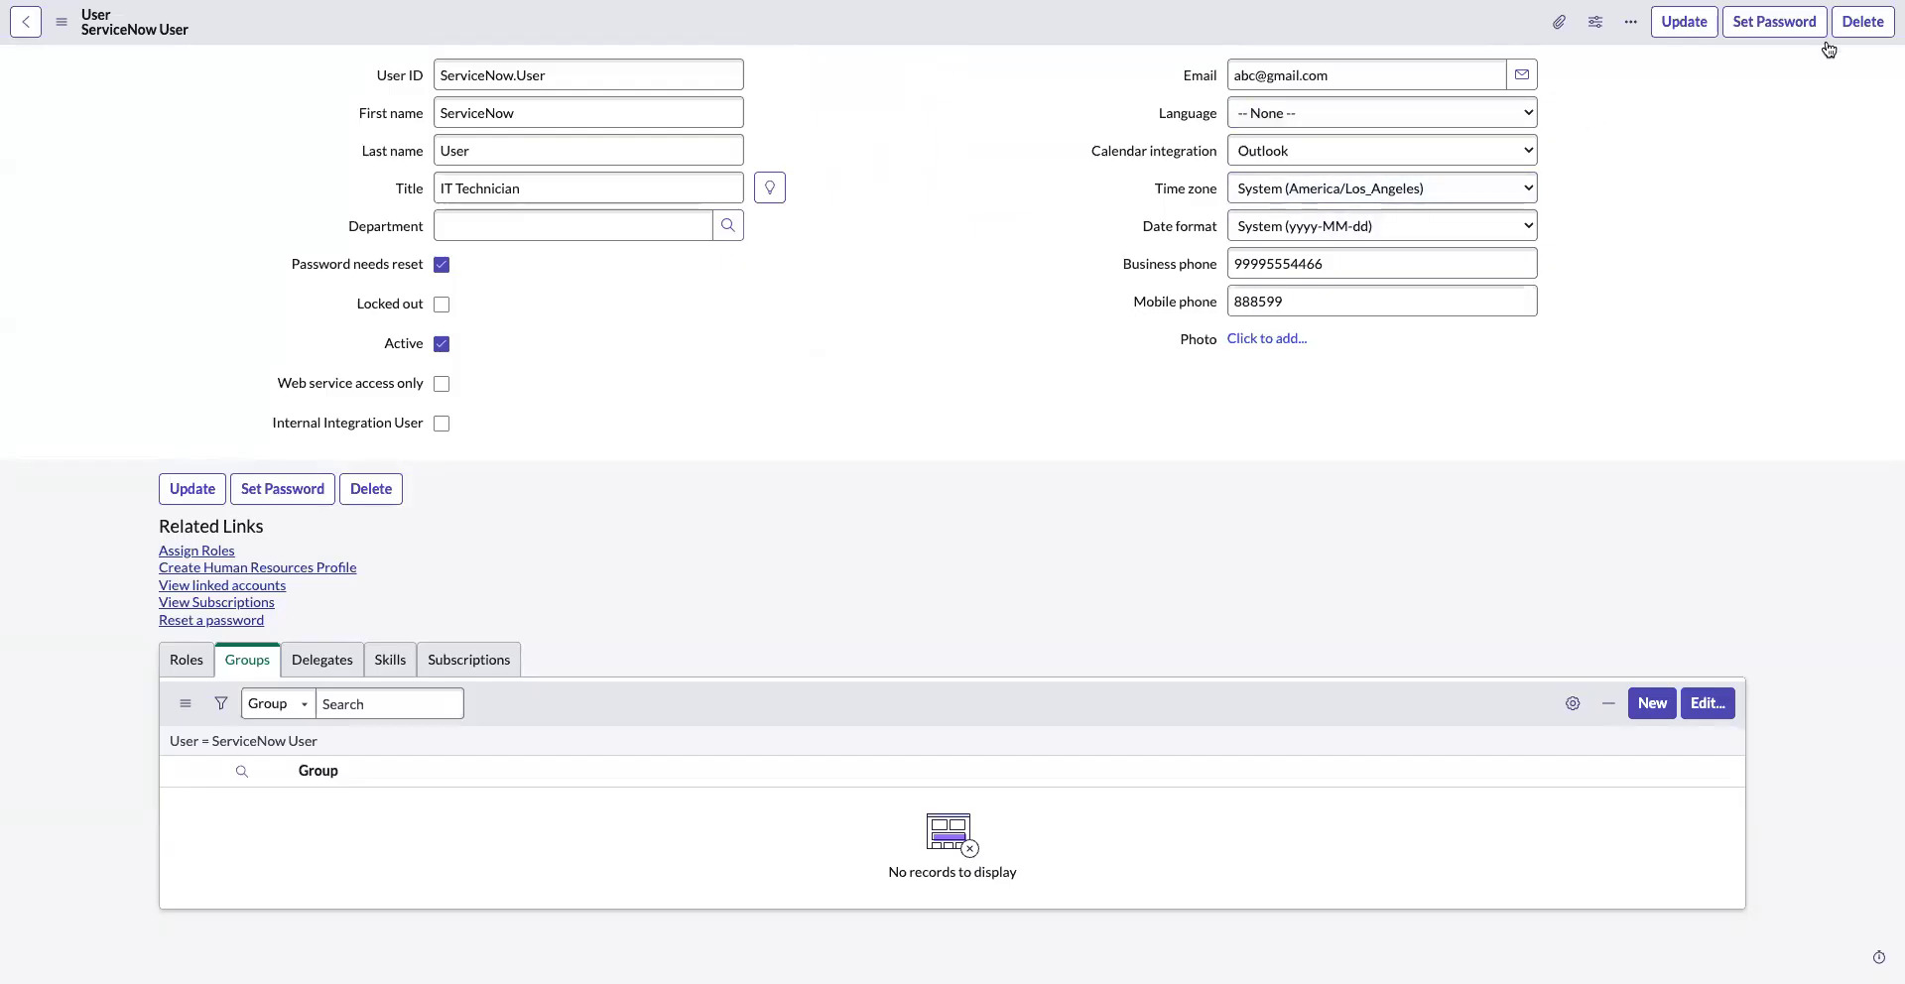
Try to generate and copy a password for the ServiceNow User record, retrying the generation several times.
{"action": "left_click", "coordinate": [1773, 28]}
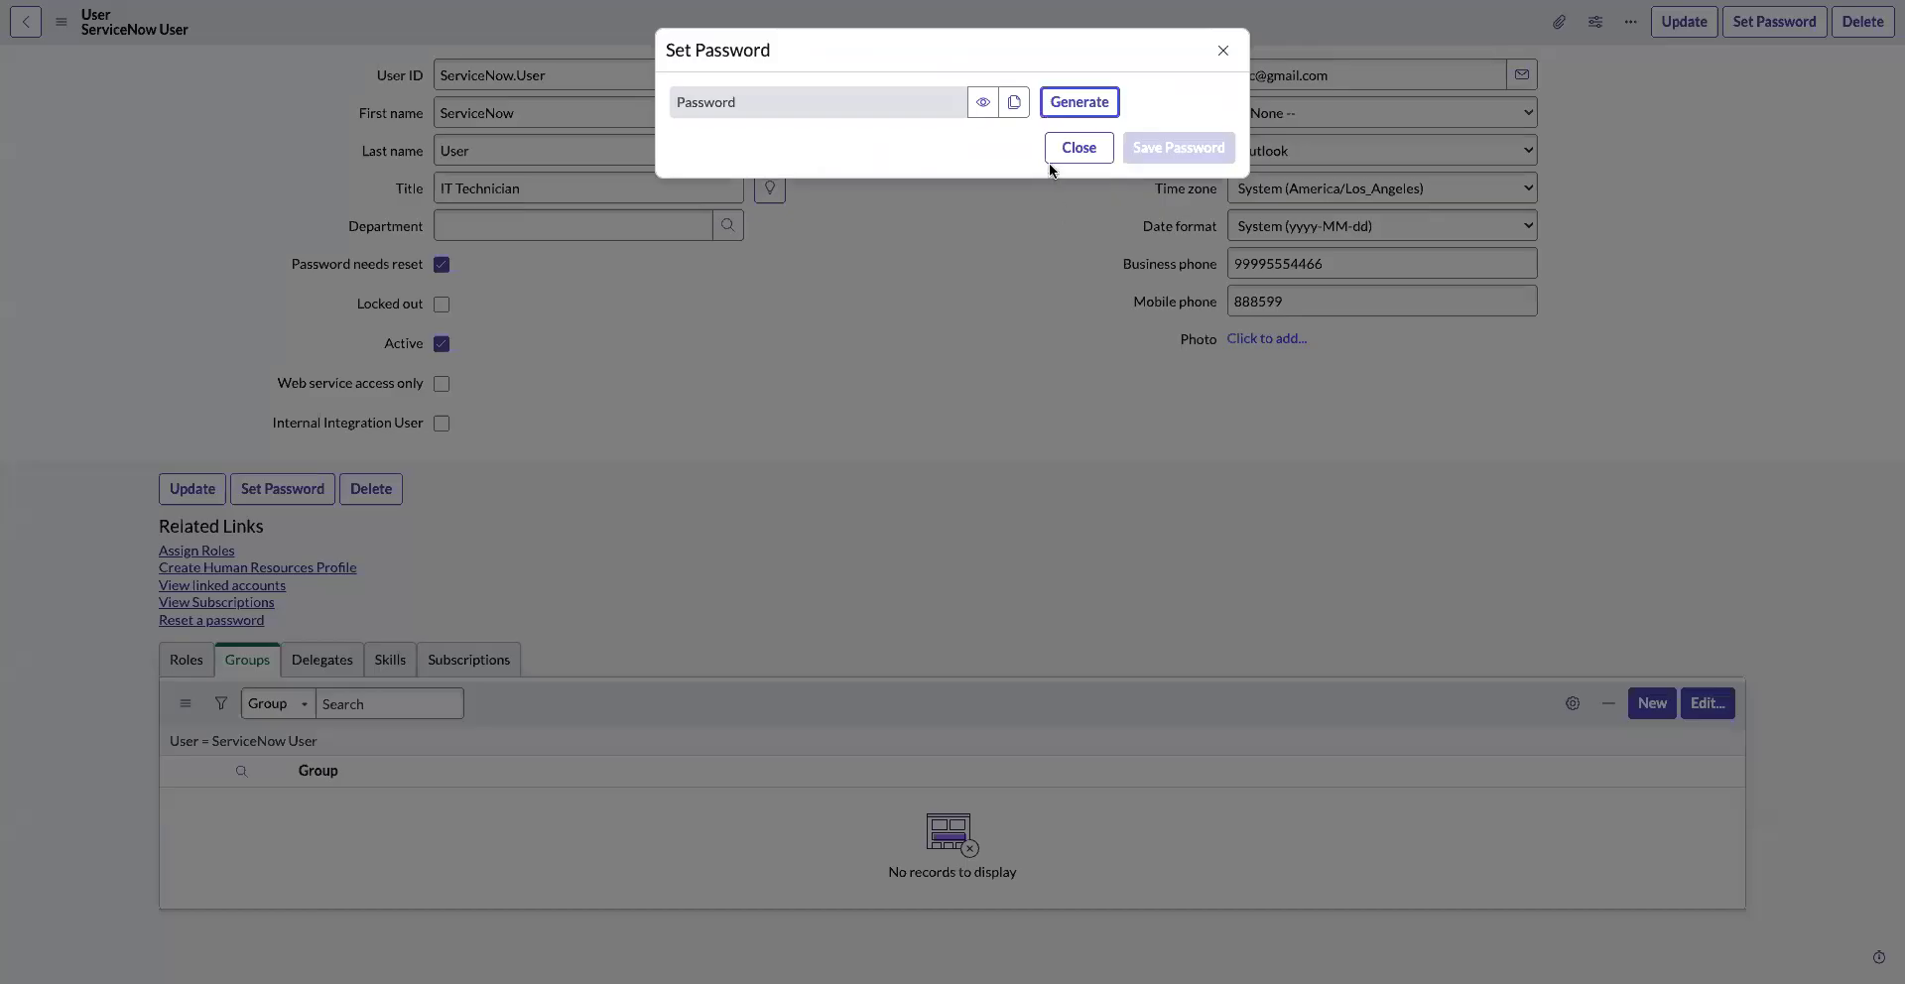
{"action": "left_click", "coordinate": [1099, 101]}
{"action": "left_click", "coordinate": [1102, 103]}
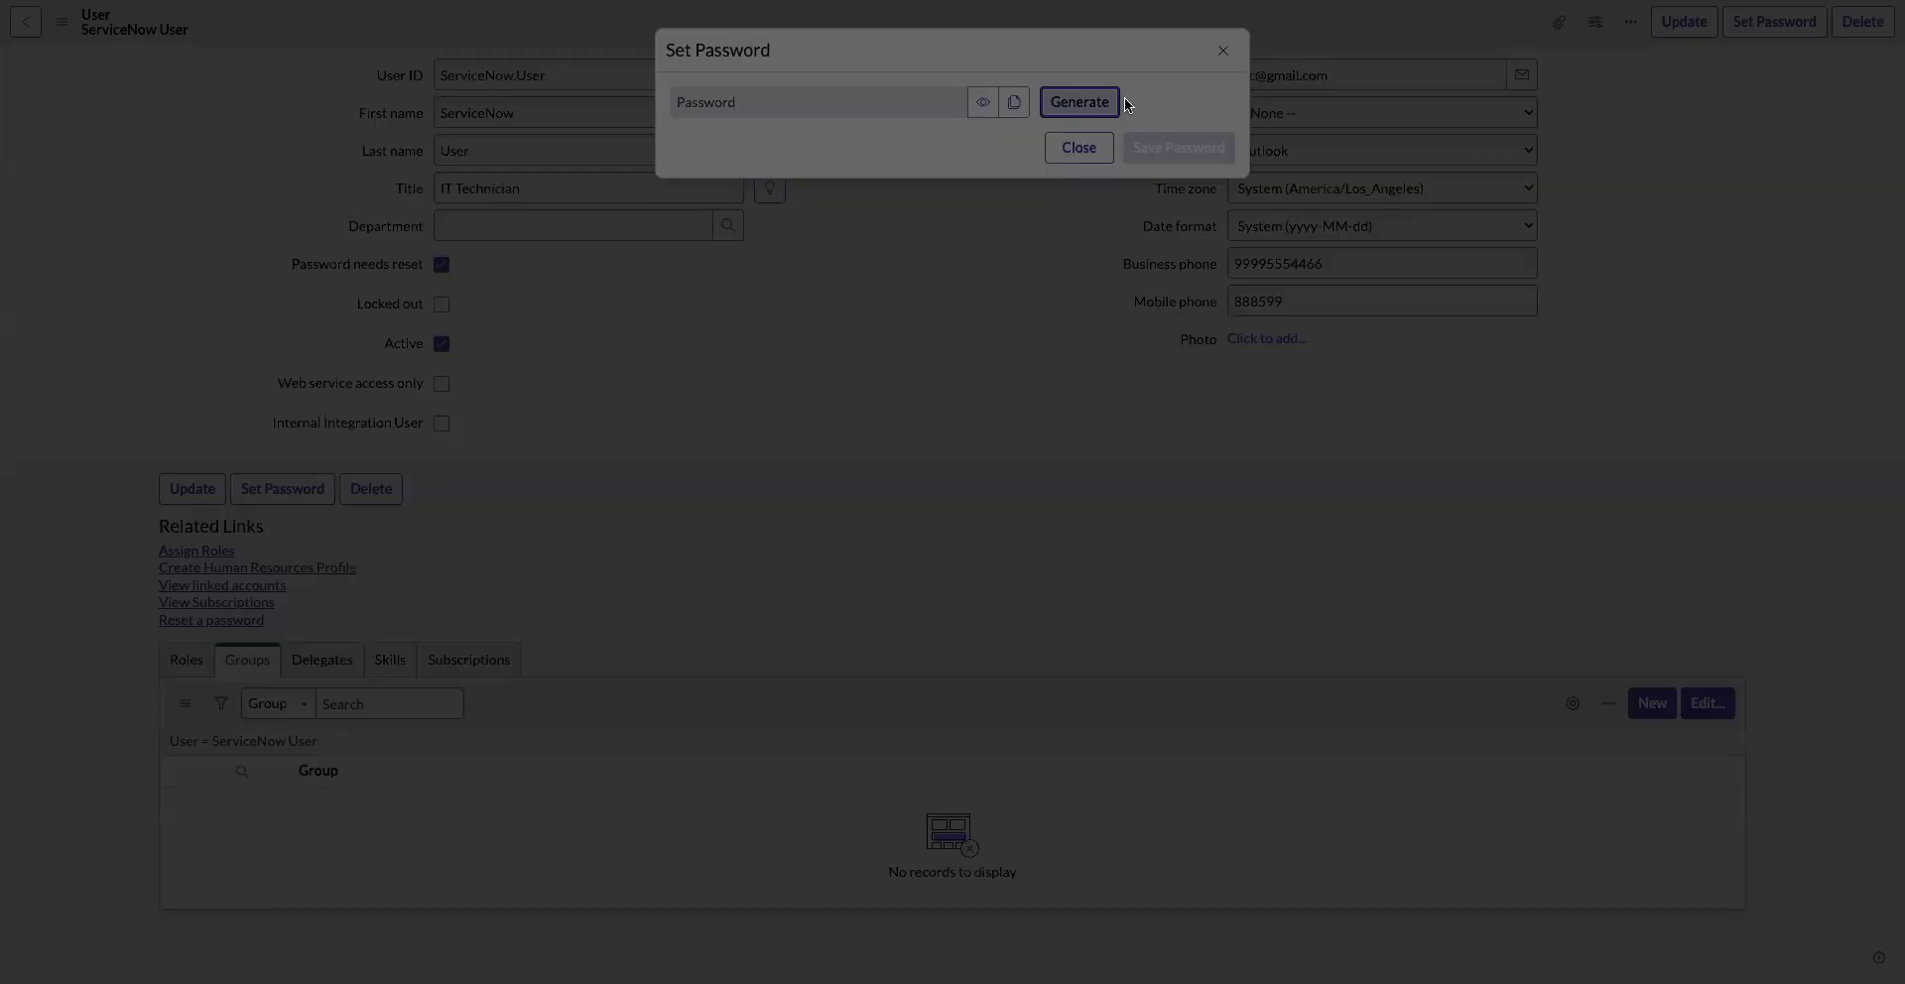
{"action": "left_click", "coordinate": [1042, 102]}
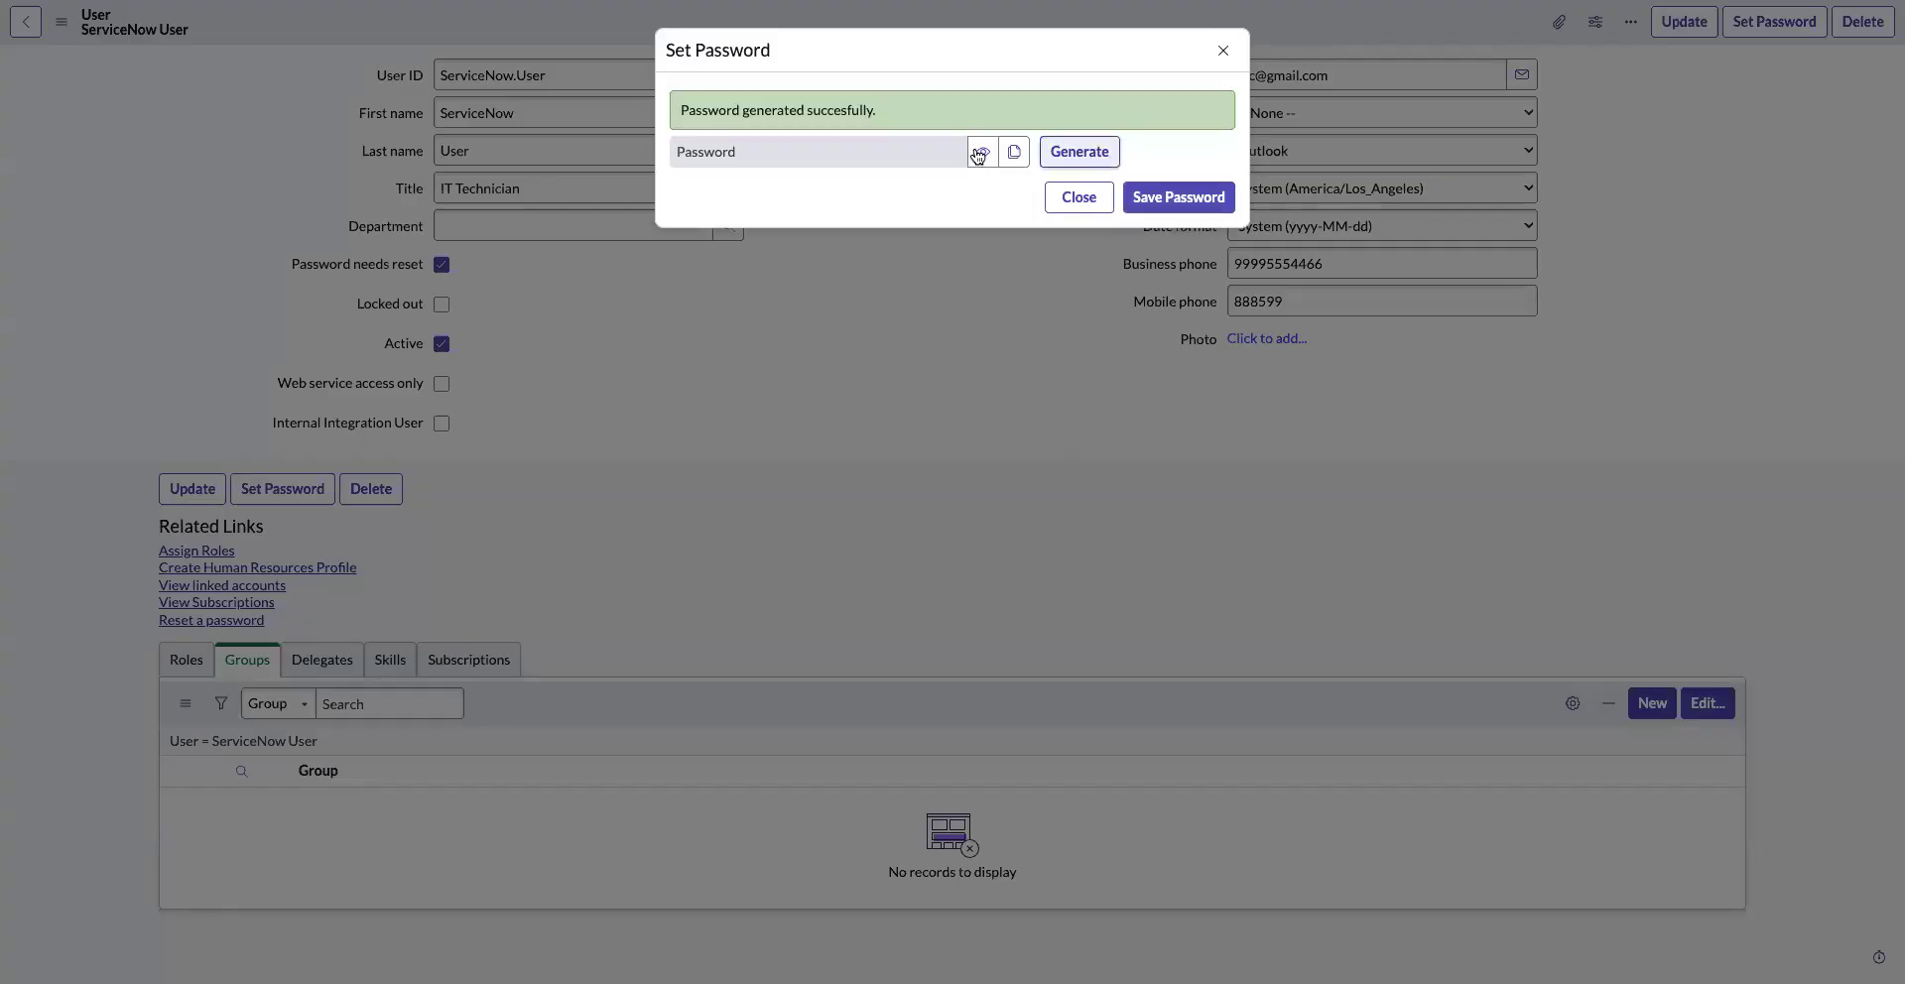
{"action": "left_click", "coordinate": [1014, 151]}
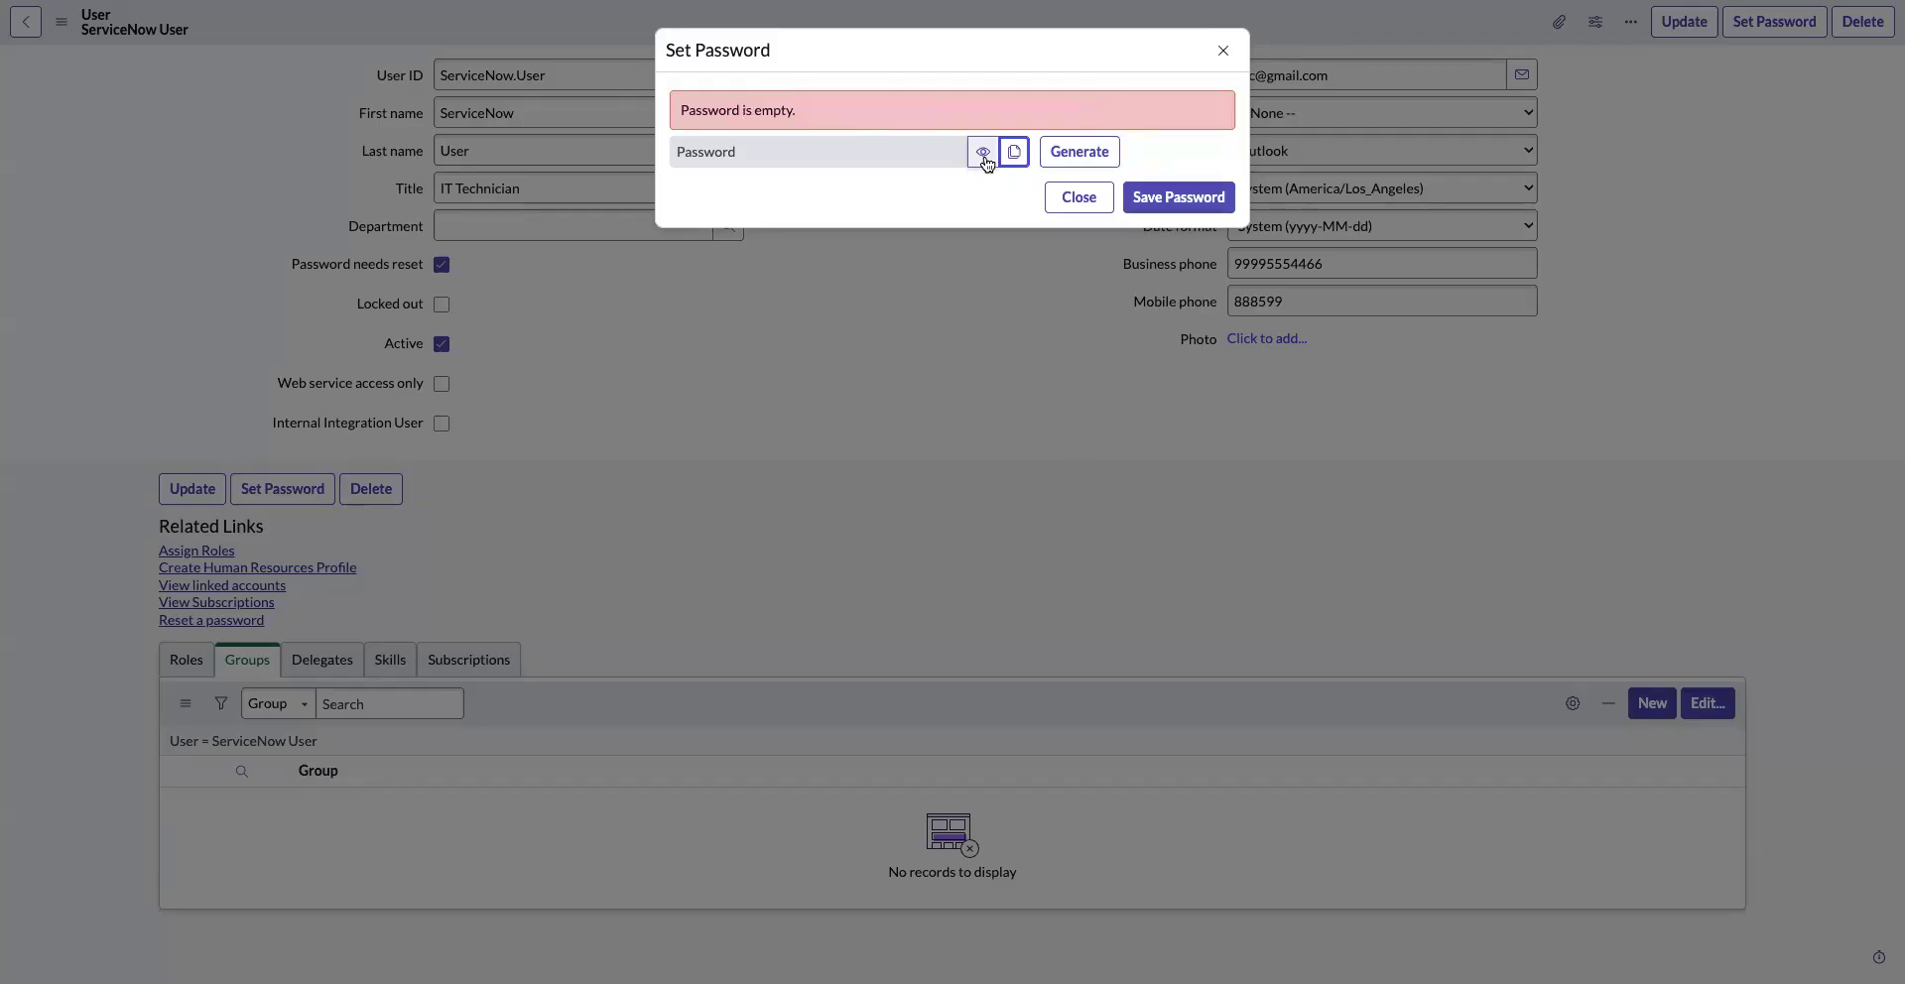
{"action": "left_click", "coordinate": [1107, 159]}
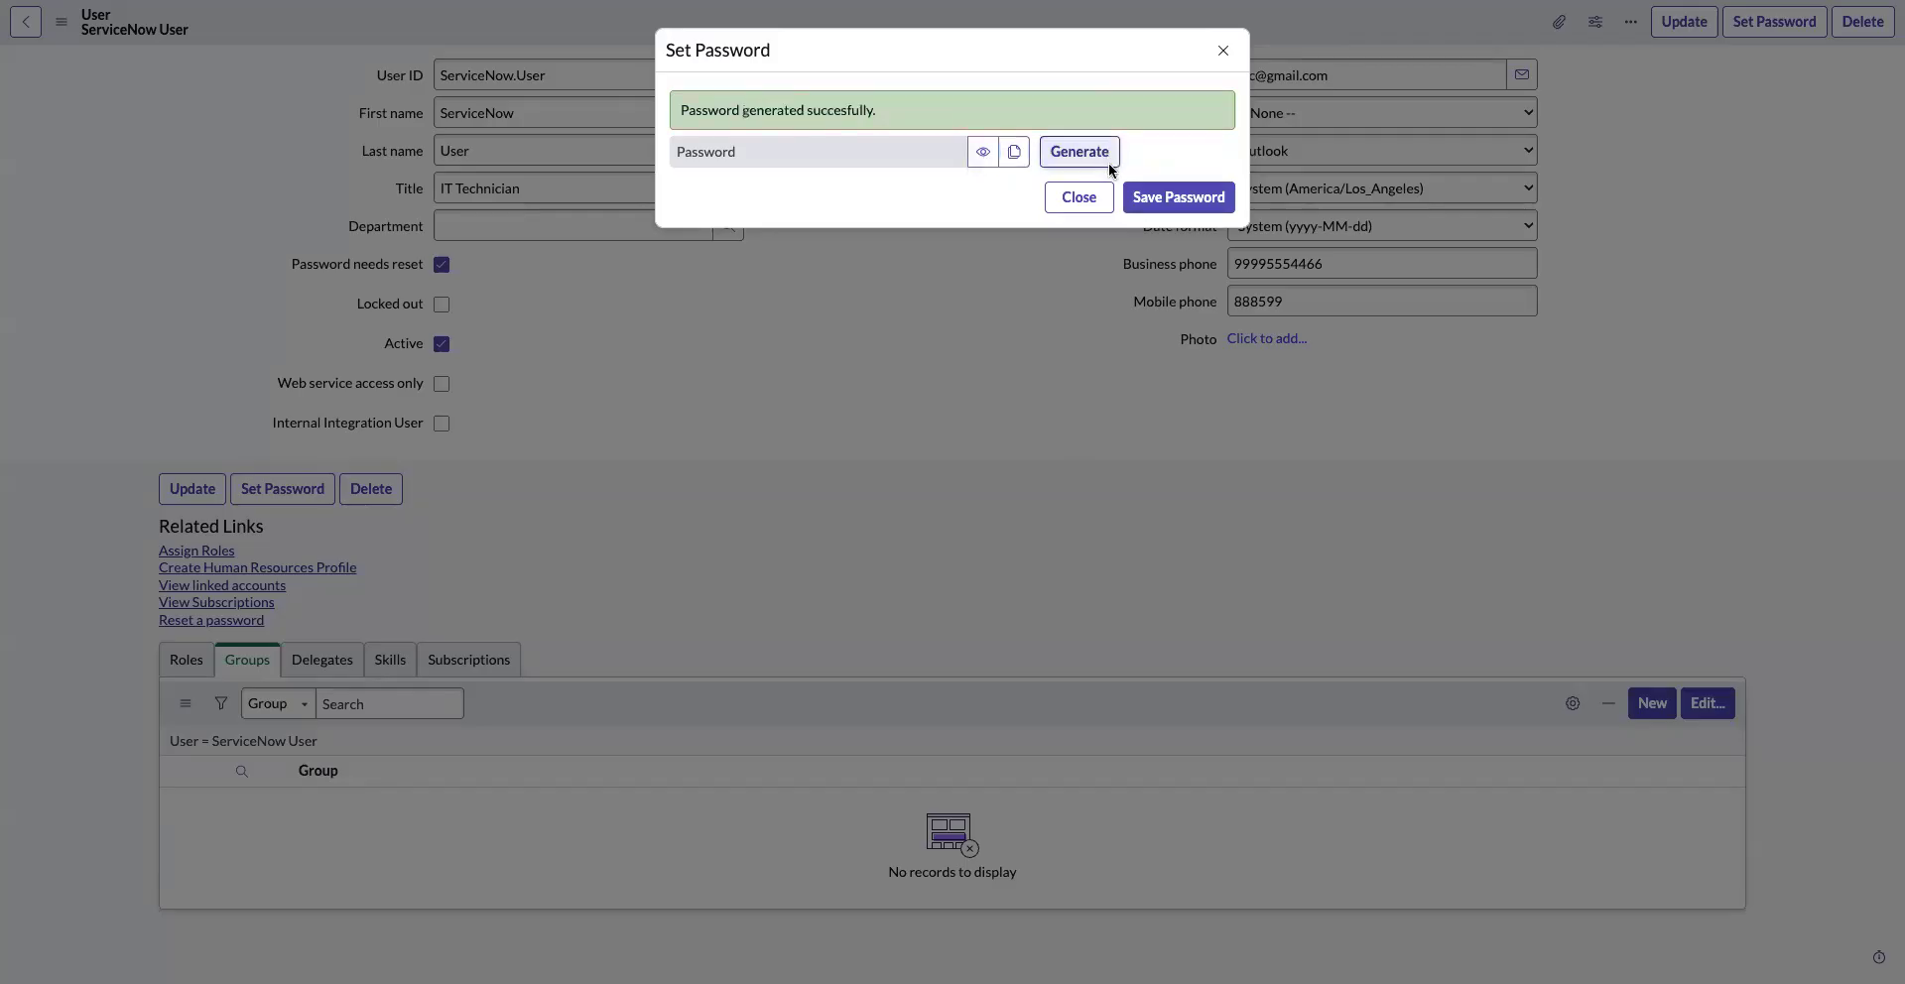
{"action": "left_click", "coordinate": [1020, 154]}
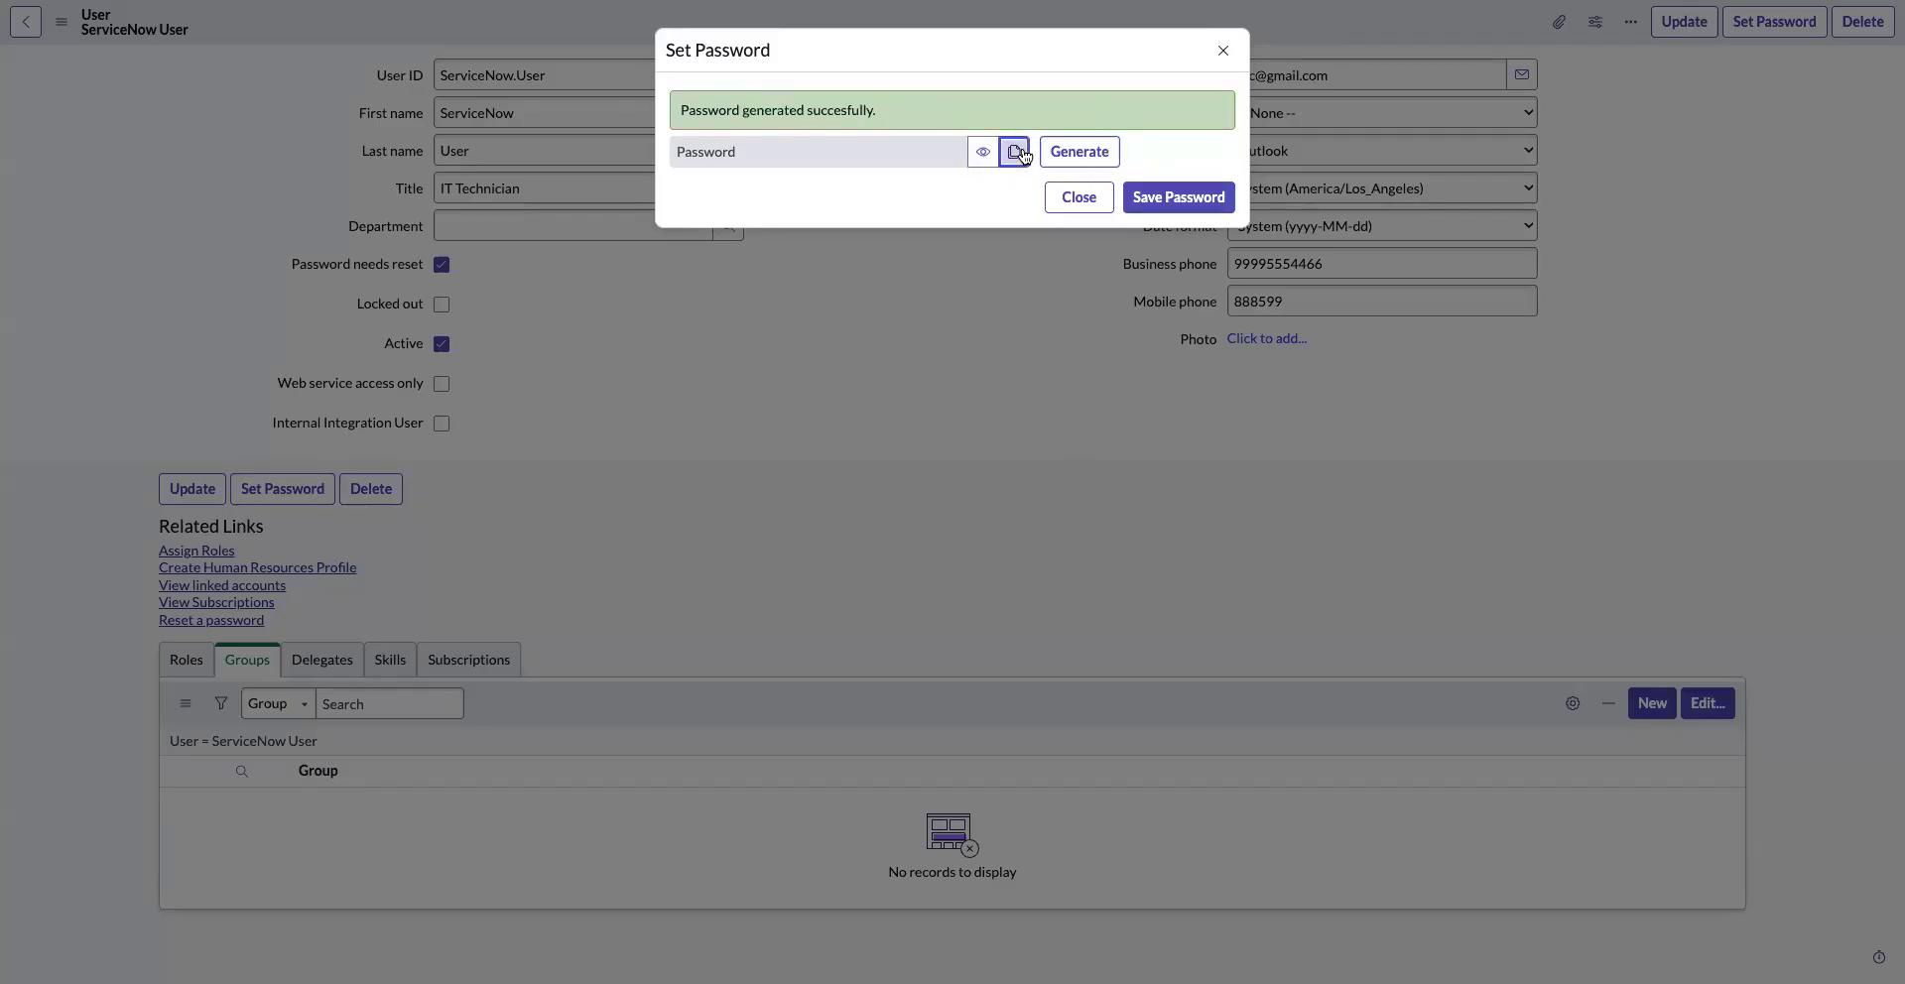
{"action": "left_click", "coordinate": [1080, 154]}
{"action": "left_click", "coordinate": [1028, 162]}
{"action": "left_click", "coordinate": [1072, 161]}
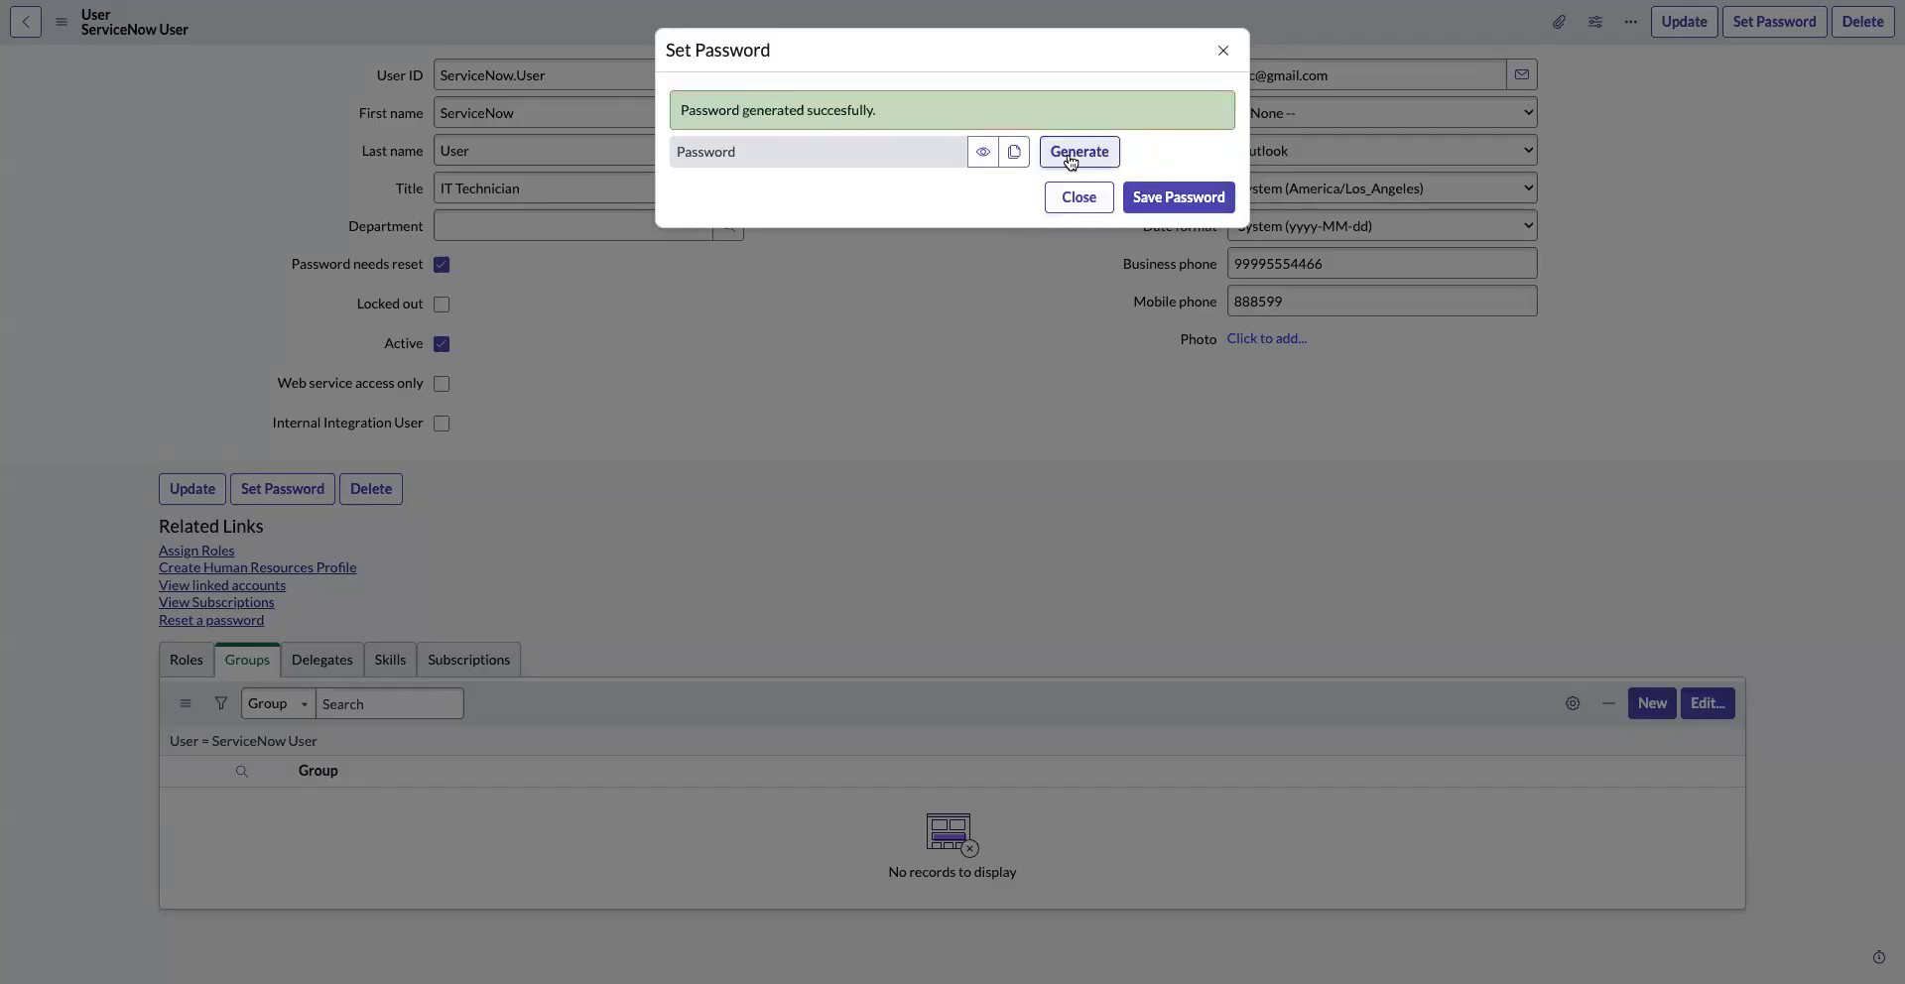
{"action": "left_click", "coordinate": [1017, 152]}
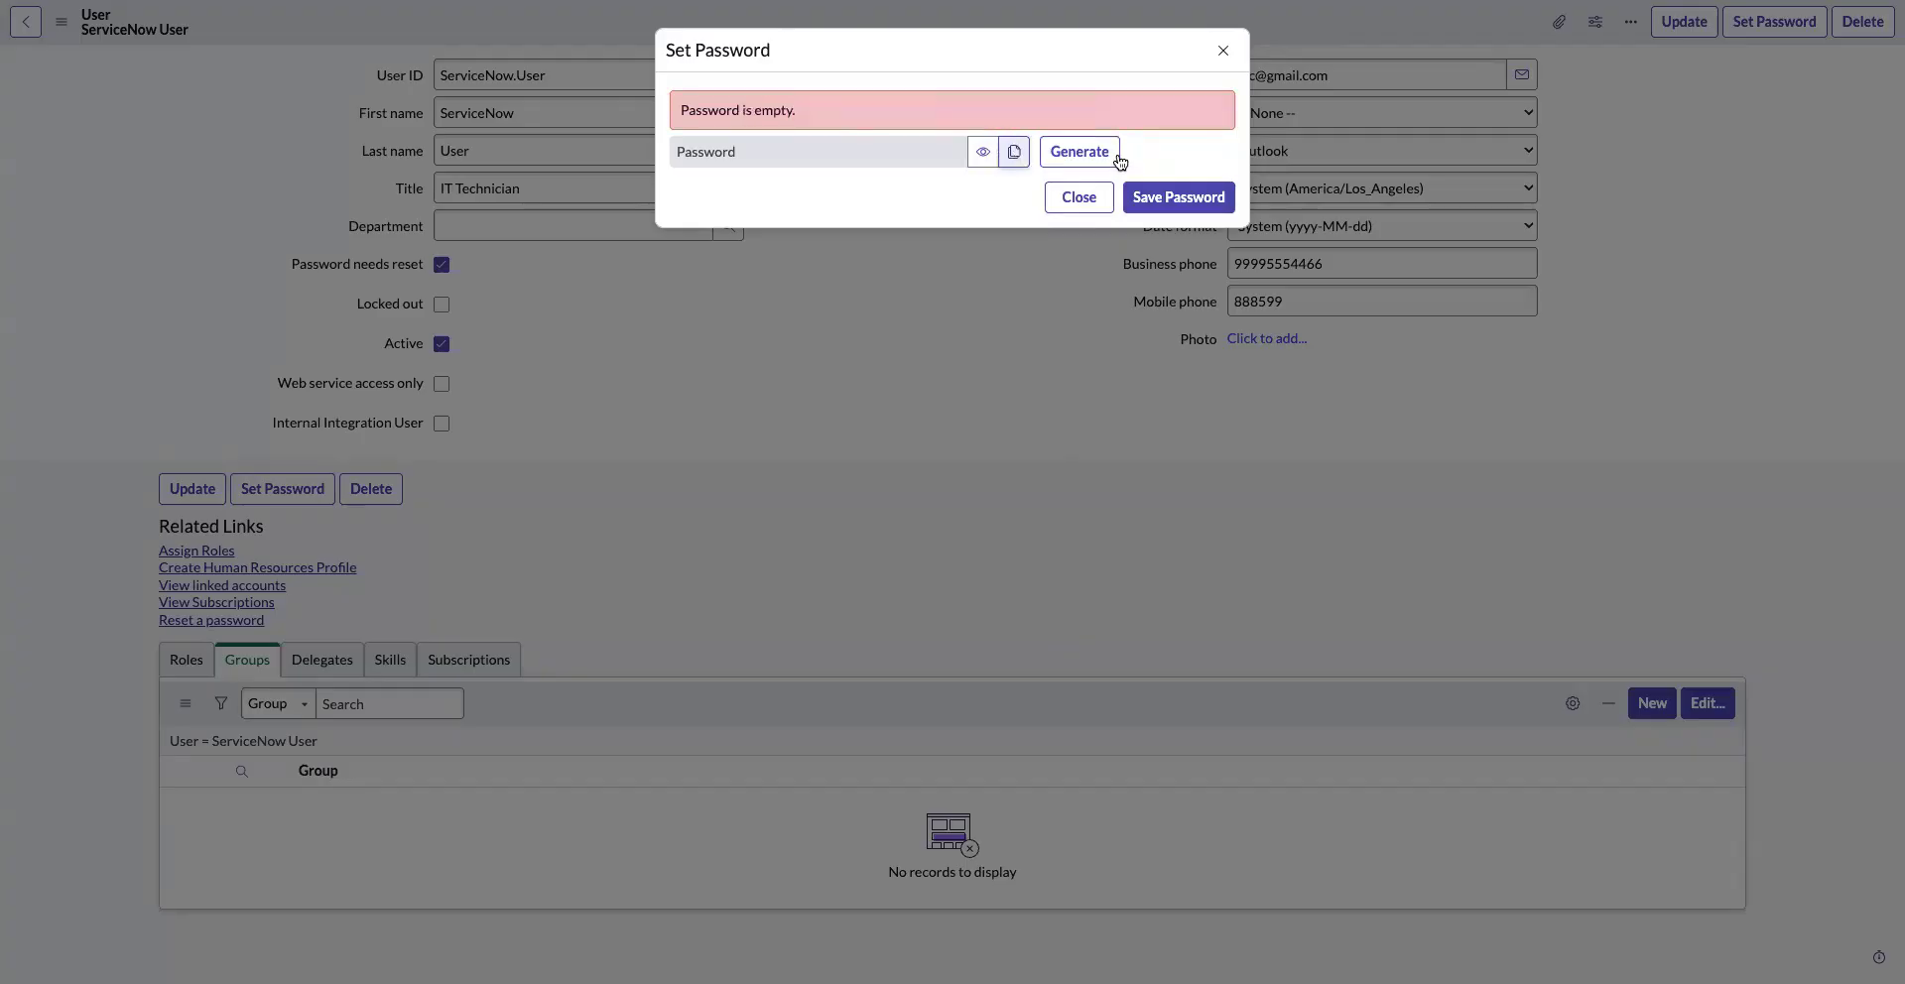
{"action": "left_click", "coordinate": [1151, 197]}
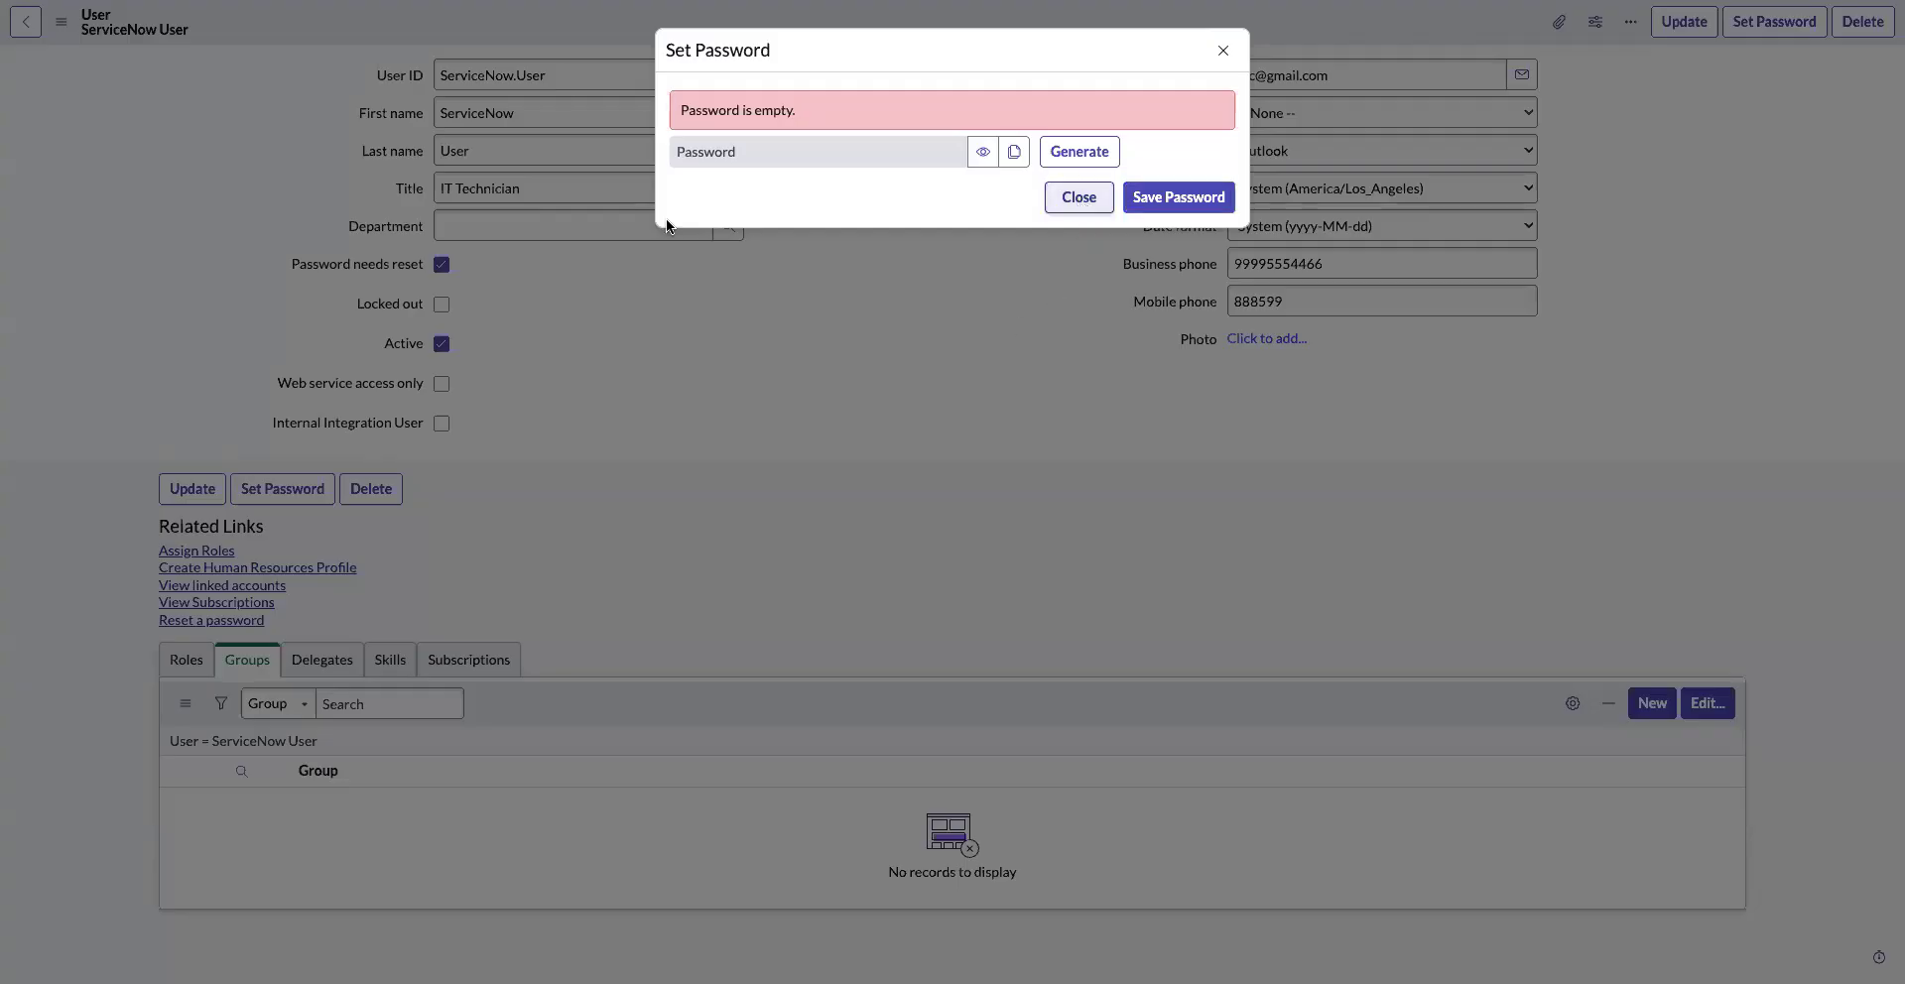
Switch to the ServiceNow Developer site and launch the dev218721 instance.
{"action": "key", "text": "ctrl+Tab"}
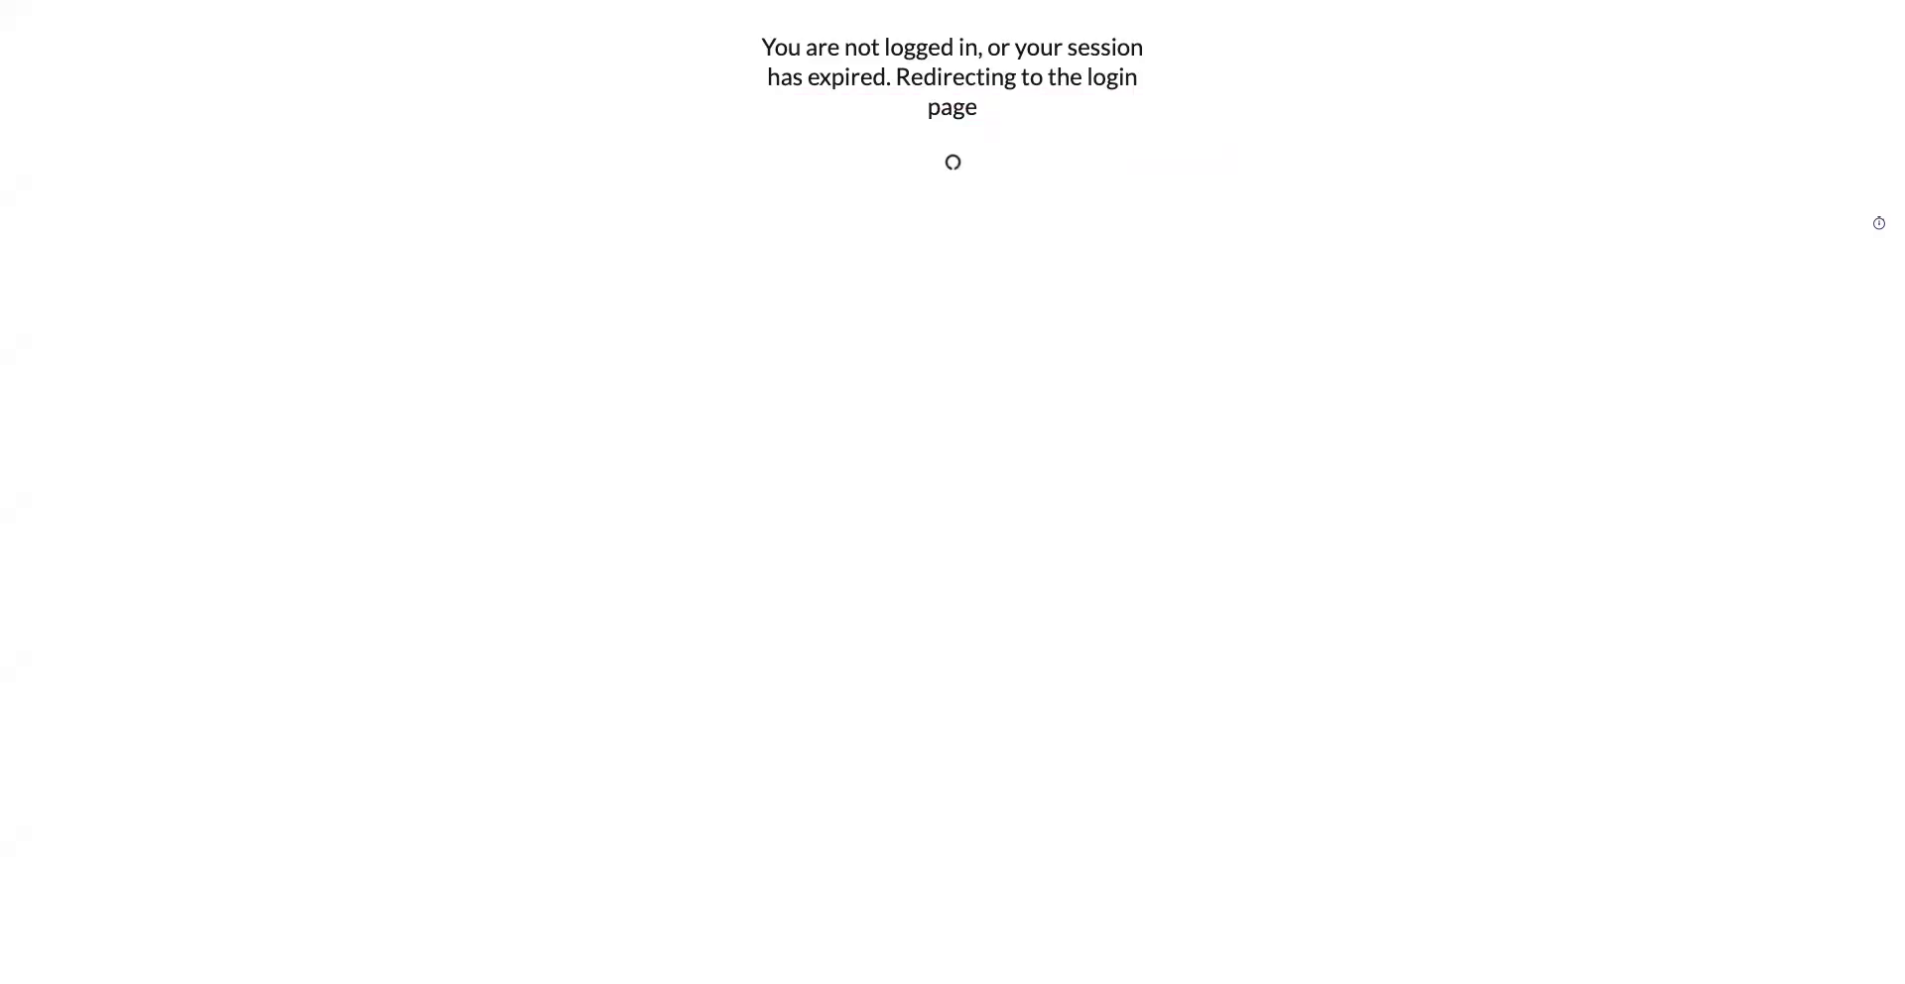
{"action": "key", "text": "ctrl+Tab"}
{"action": "key", "text": "ctrl+Tab"}
{"action": "key", "text": "ctrl+Tab"}
{"action": "key", "text": "ctrl+Tab"}
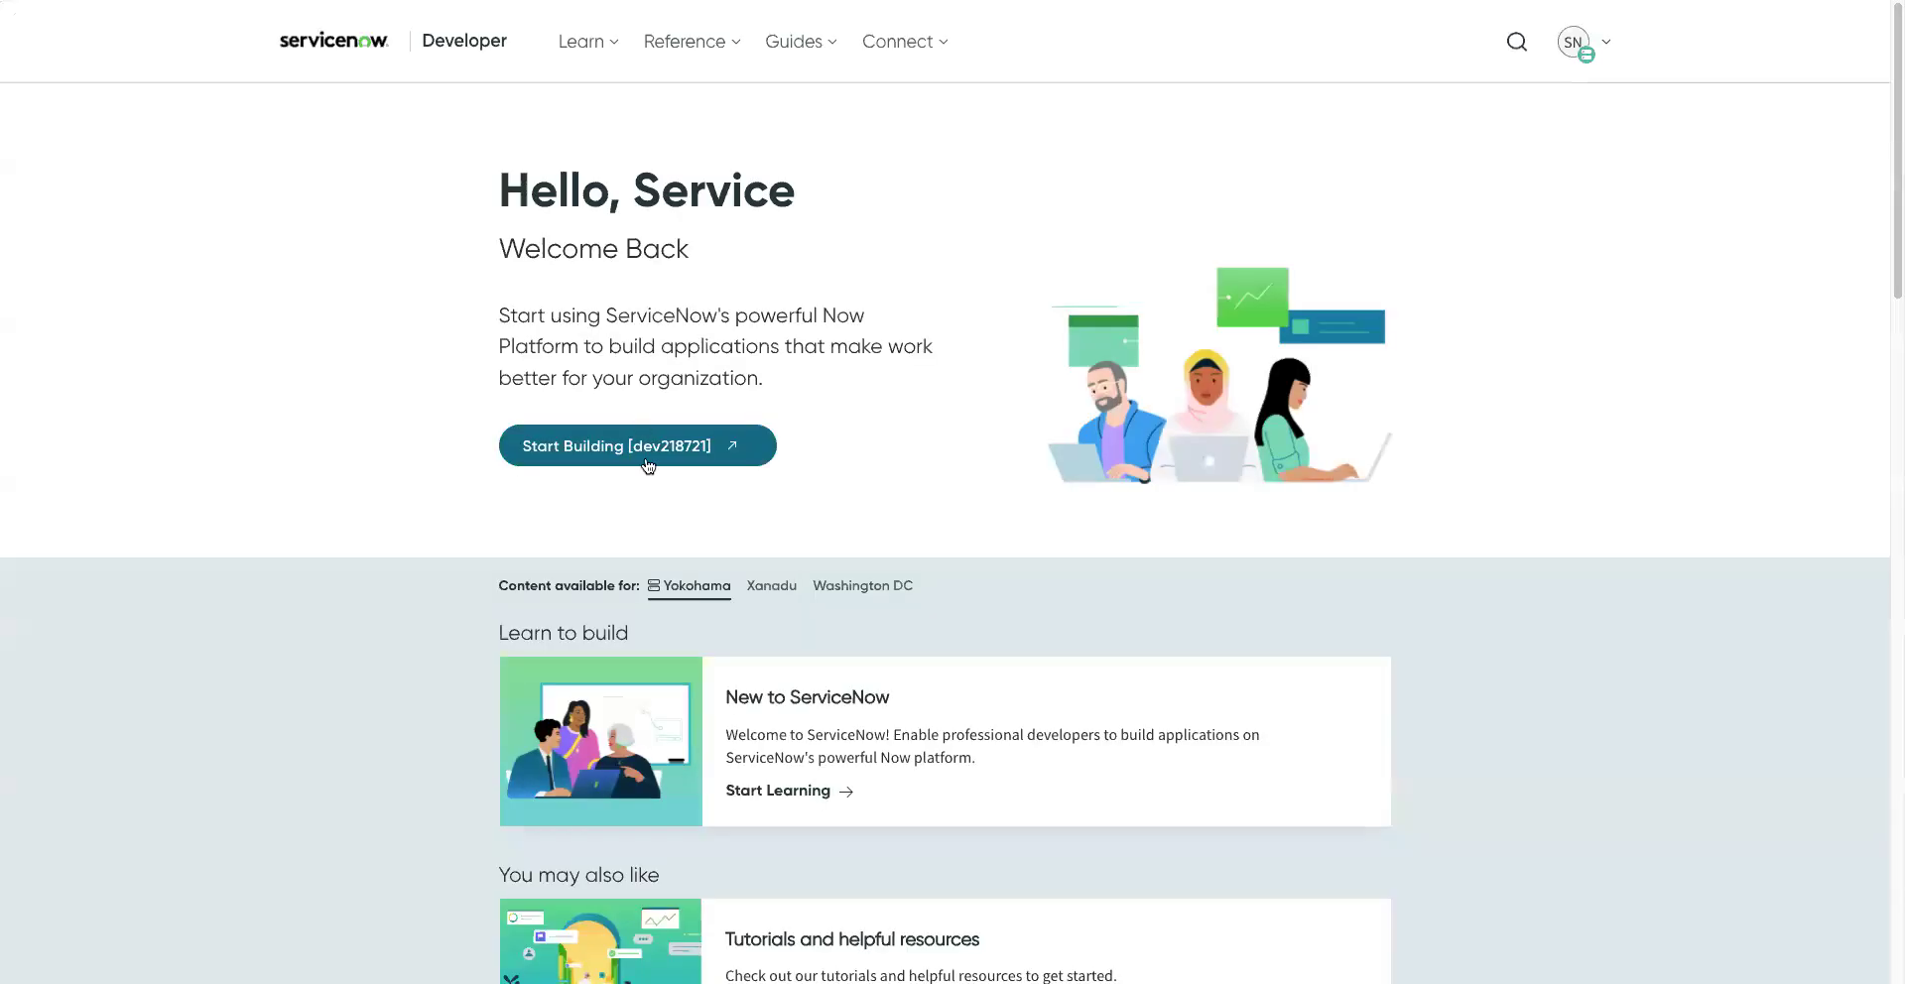
{"action": "left_click", "coordinate": [648, 466]}
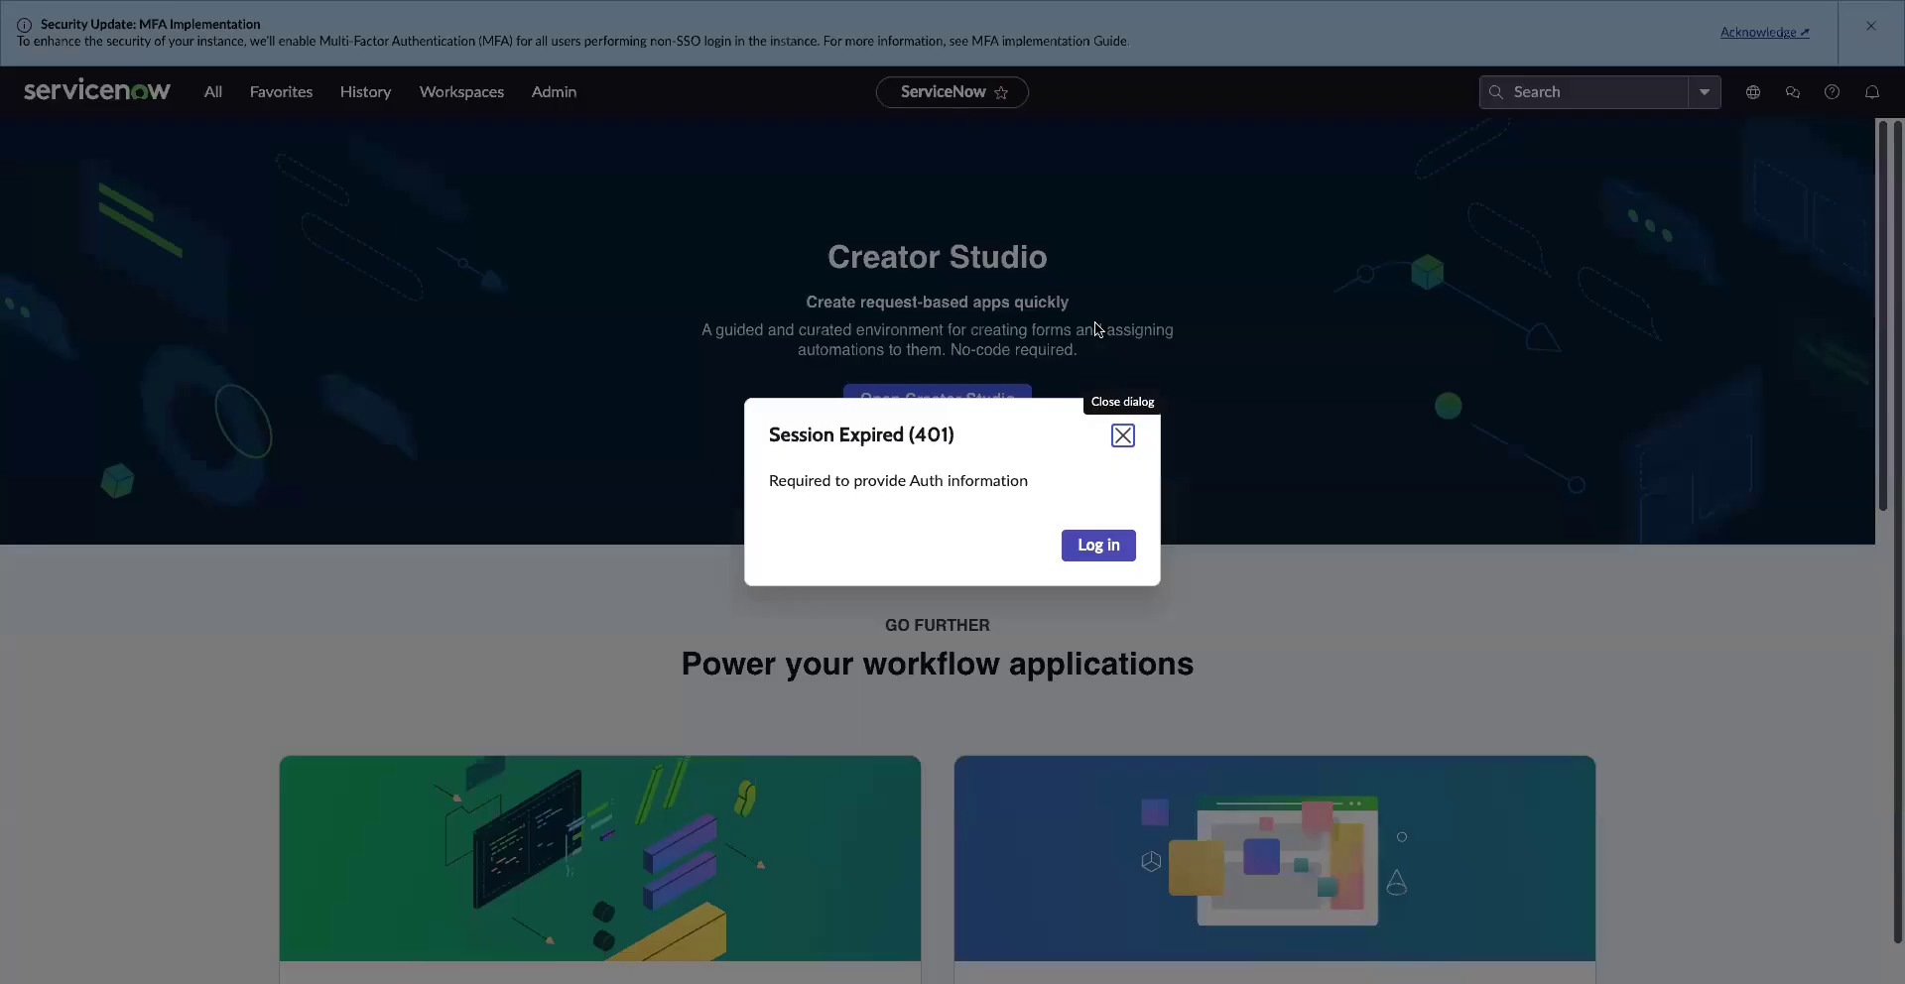
Try to log back in to the expired session with the six-digit verification code, and relaunch the instance from the Developer site.
{"action": "left_click", "coordinate": [1125, 555]}
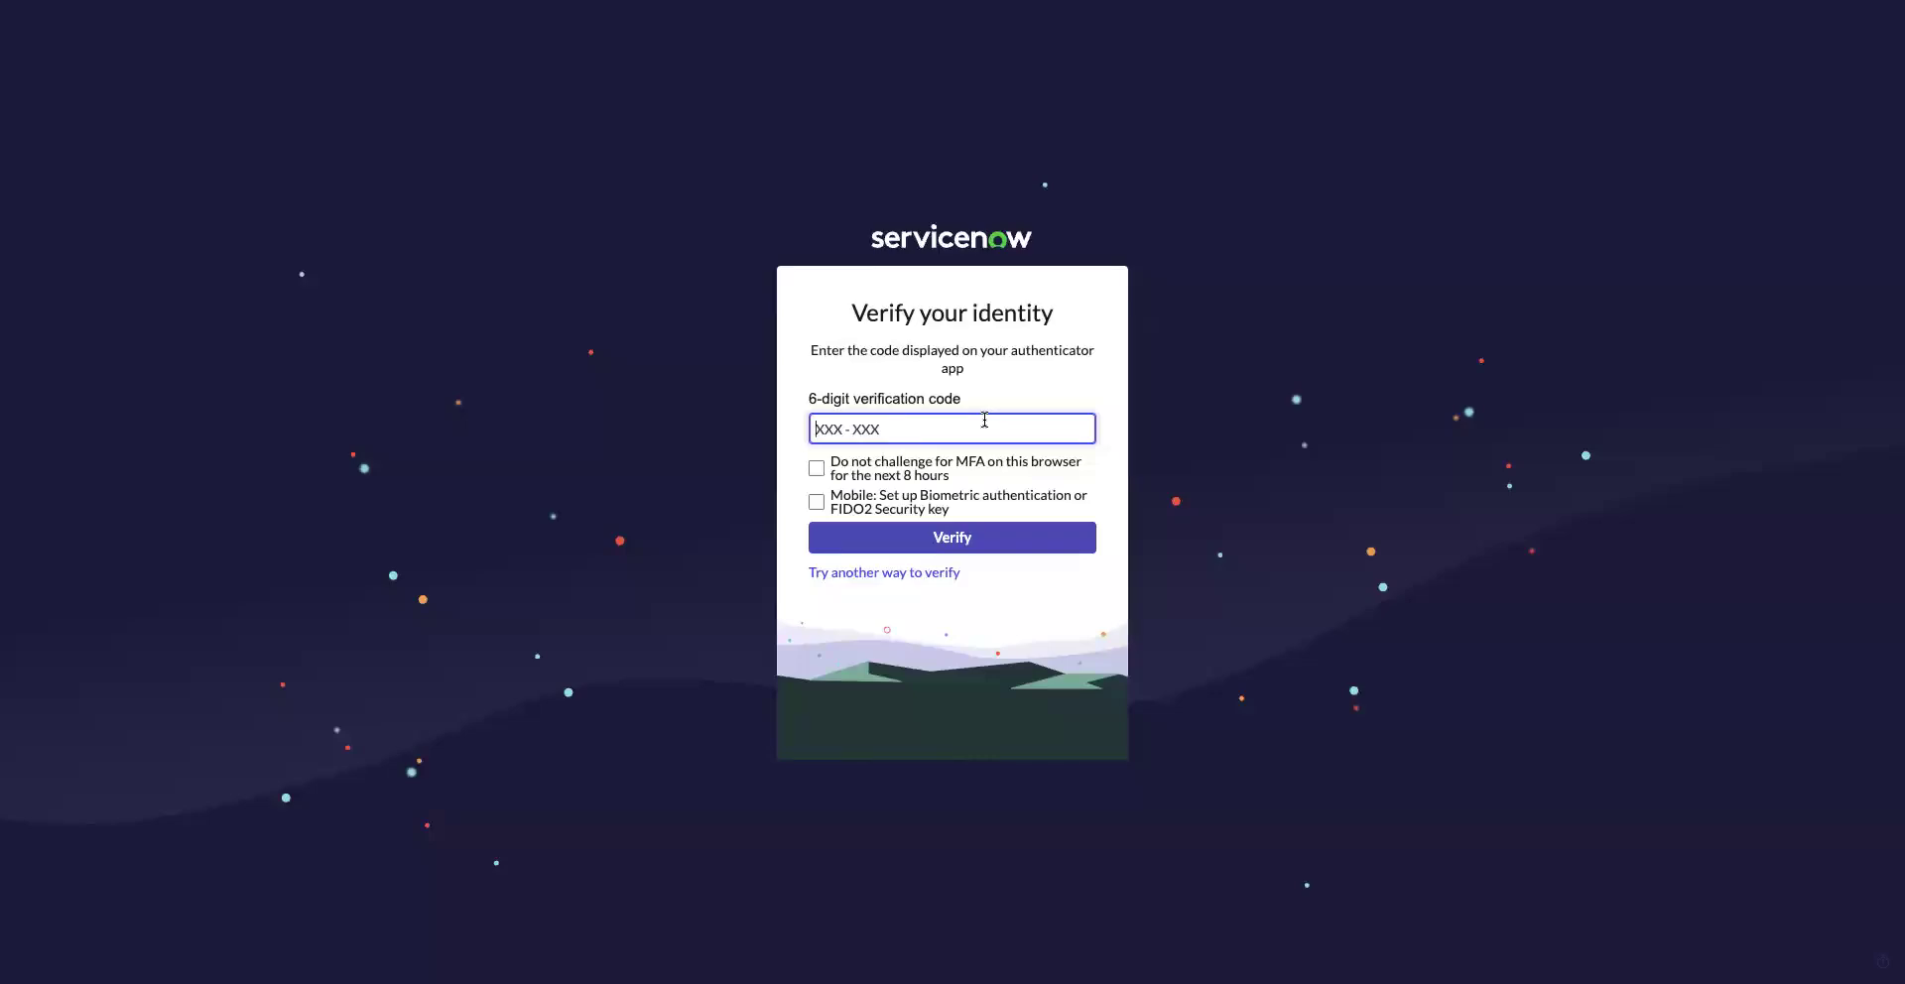
{"action": "left_click", "coordinate": [1034, 547]}
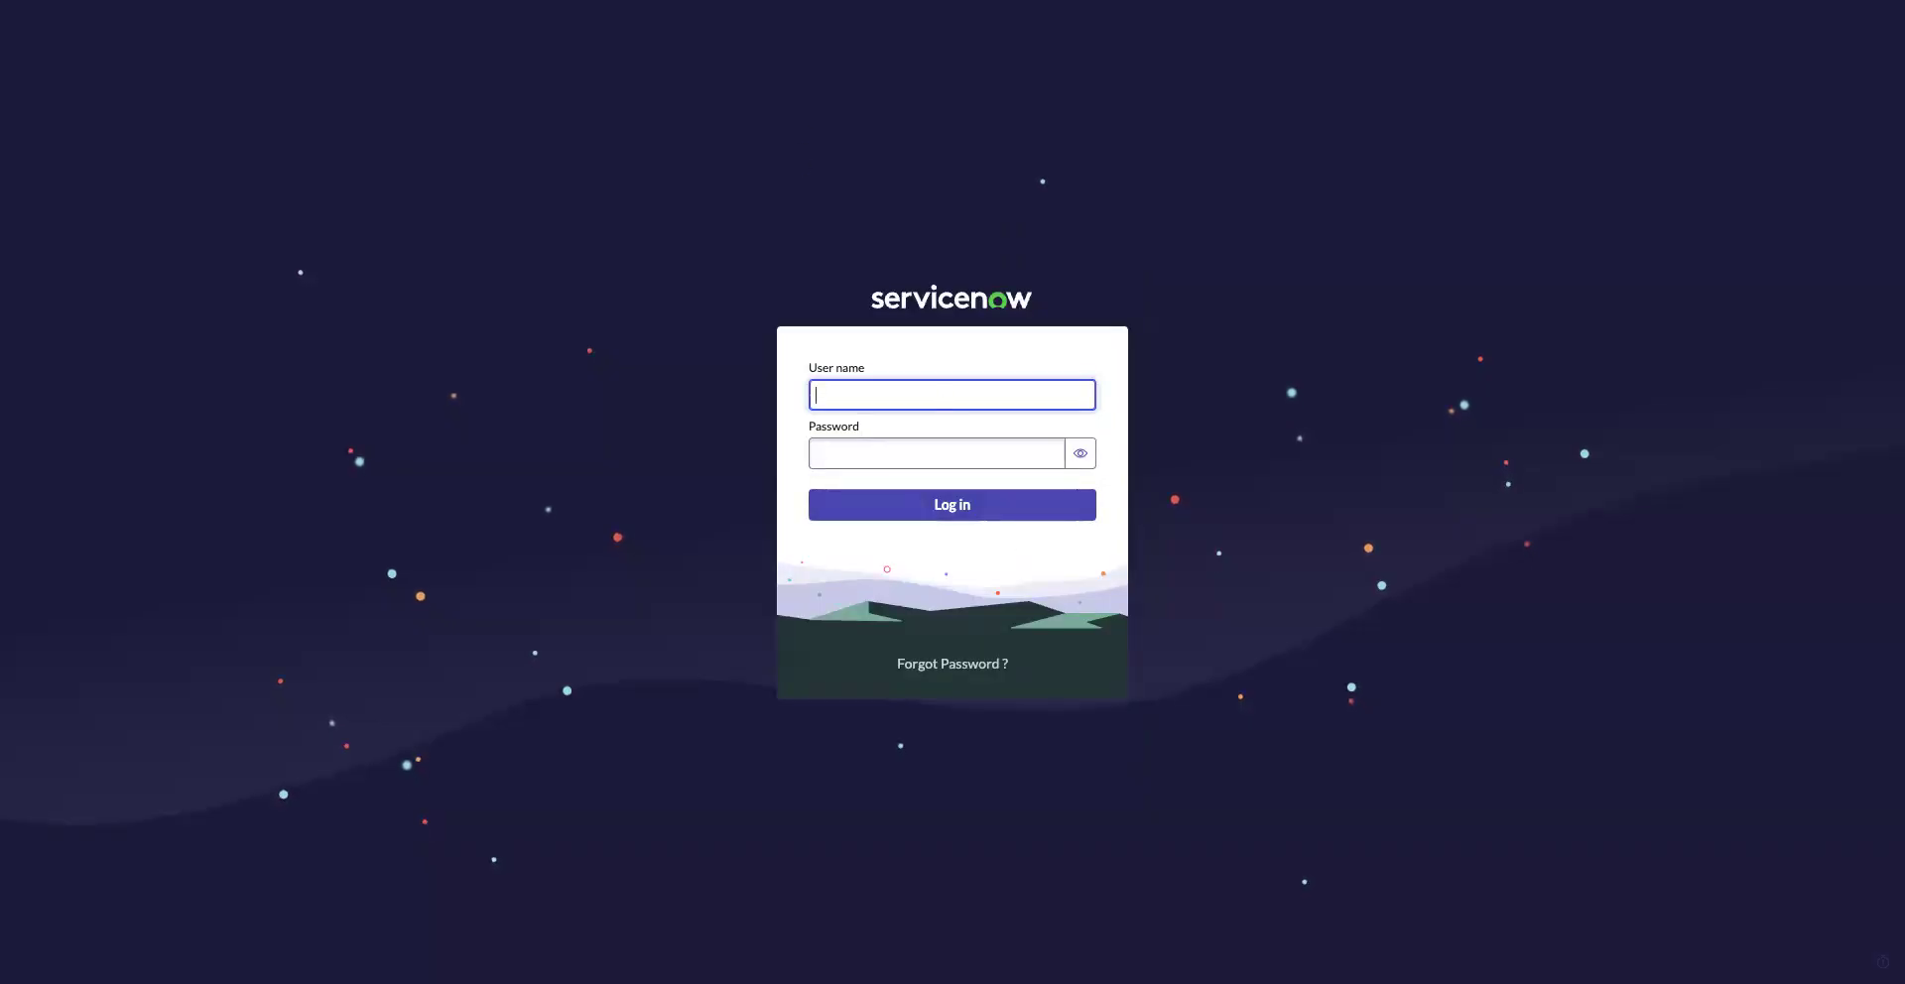
{"action": "left_click", "coordinate": [575, 0]}
{"action": "left_click", "coordinate": [667, 448]}
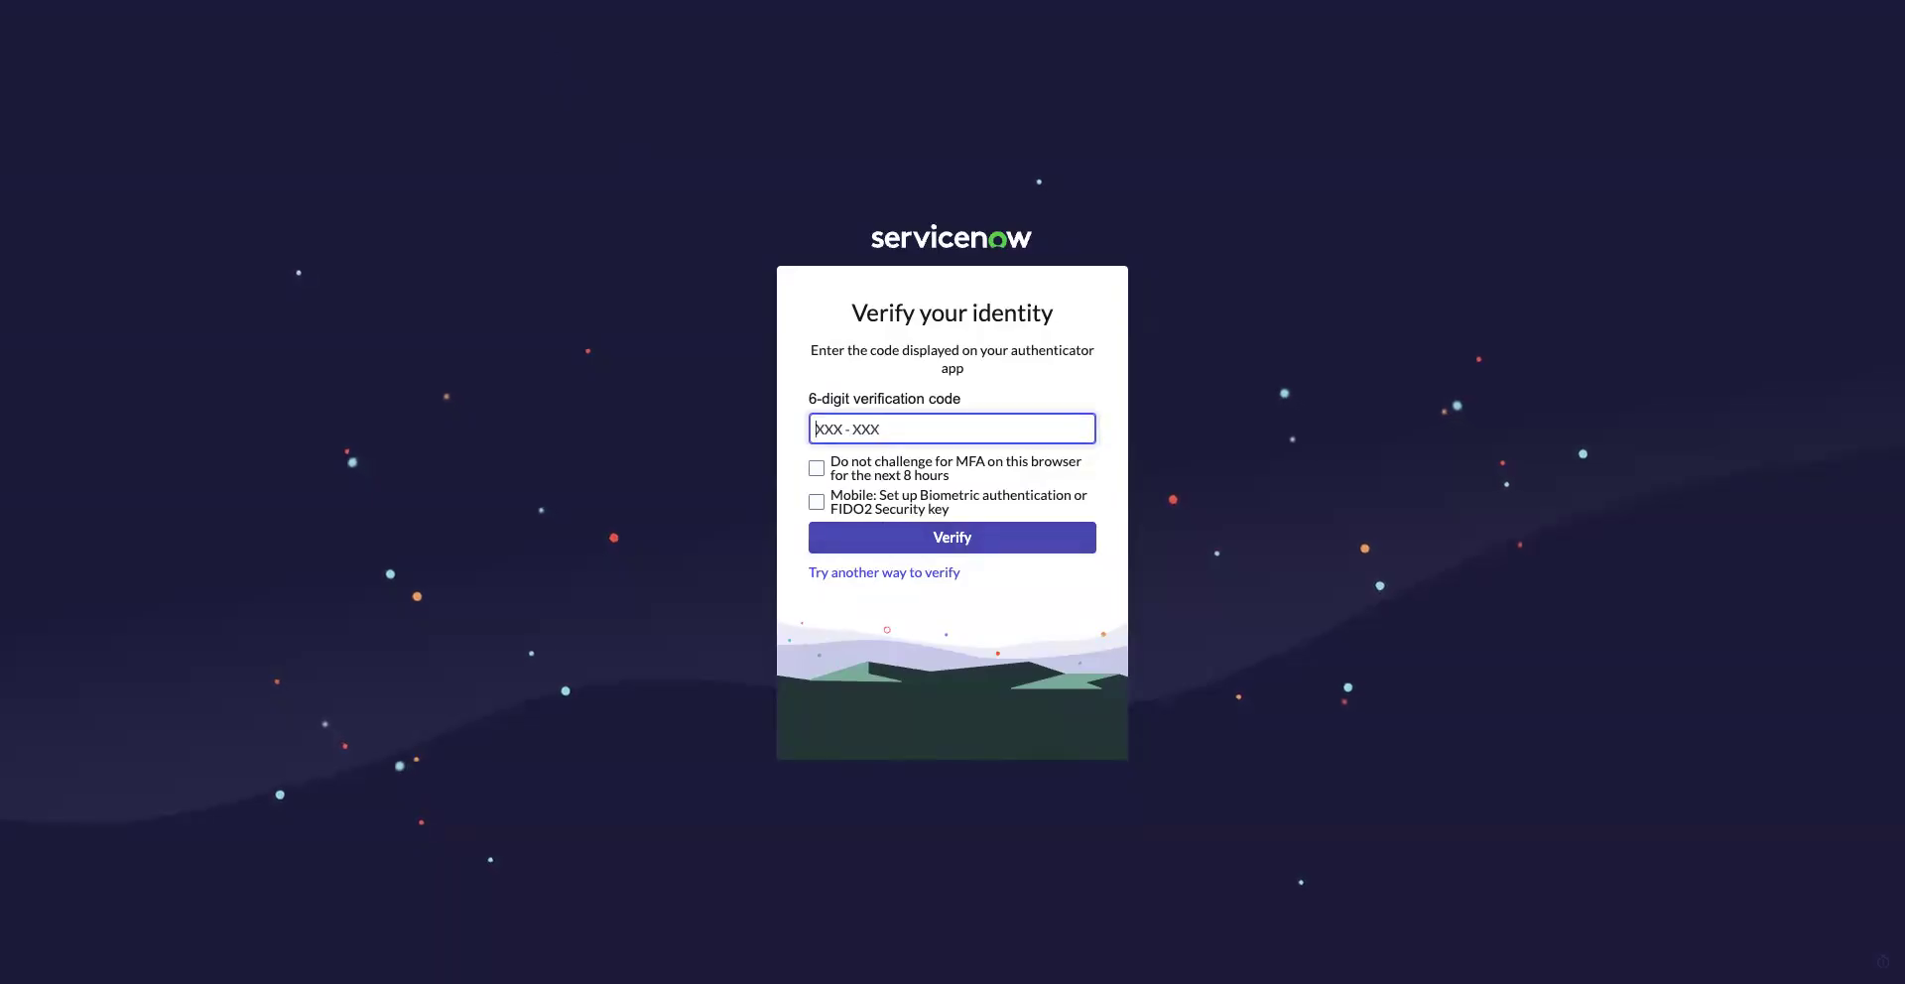
Look up the instance's login credentials under Manage instance password on the Developer site and select the username.
{"action": "left_click", "coordinate": [506, 0]}
{"action": "left_click", "coordinate": [1602, 44]}
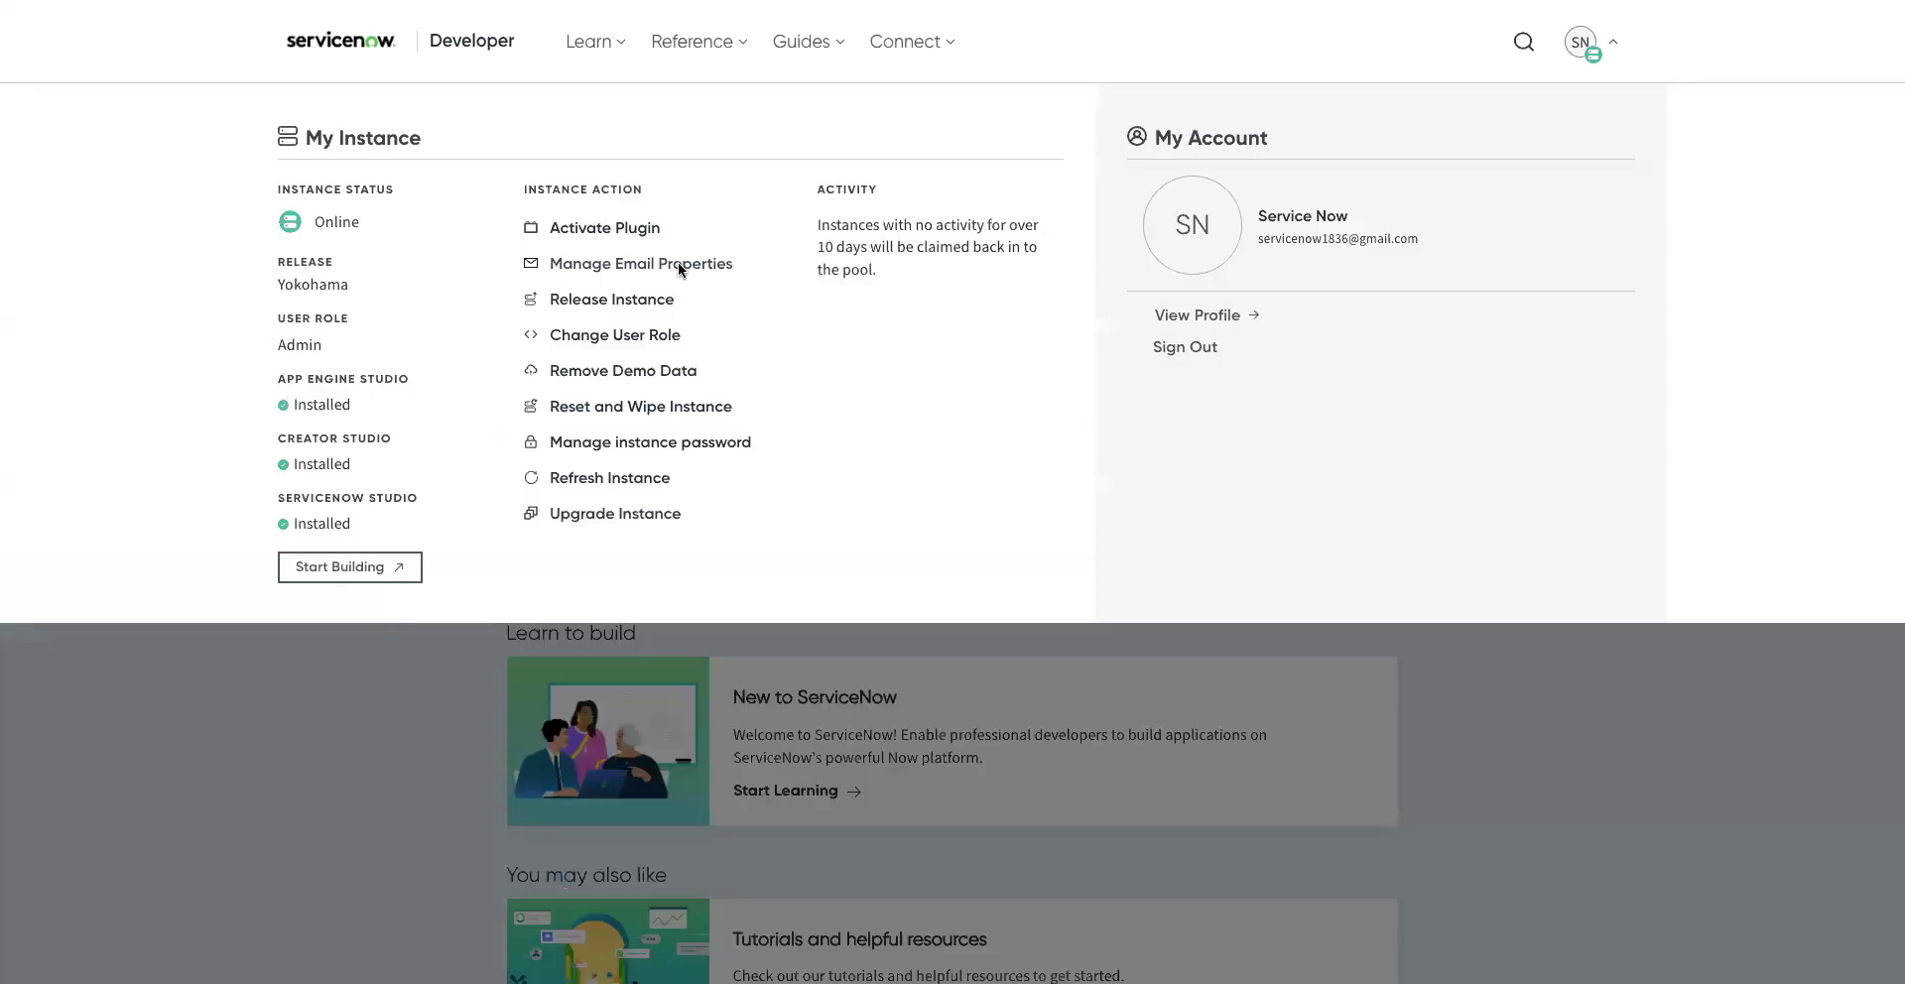
{"action": "left_click", "coordinate": [676, 262]}
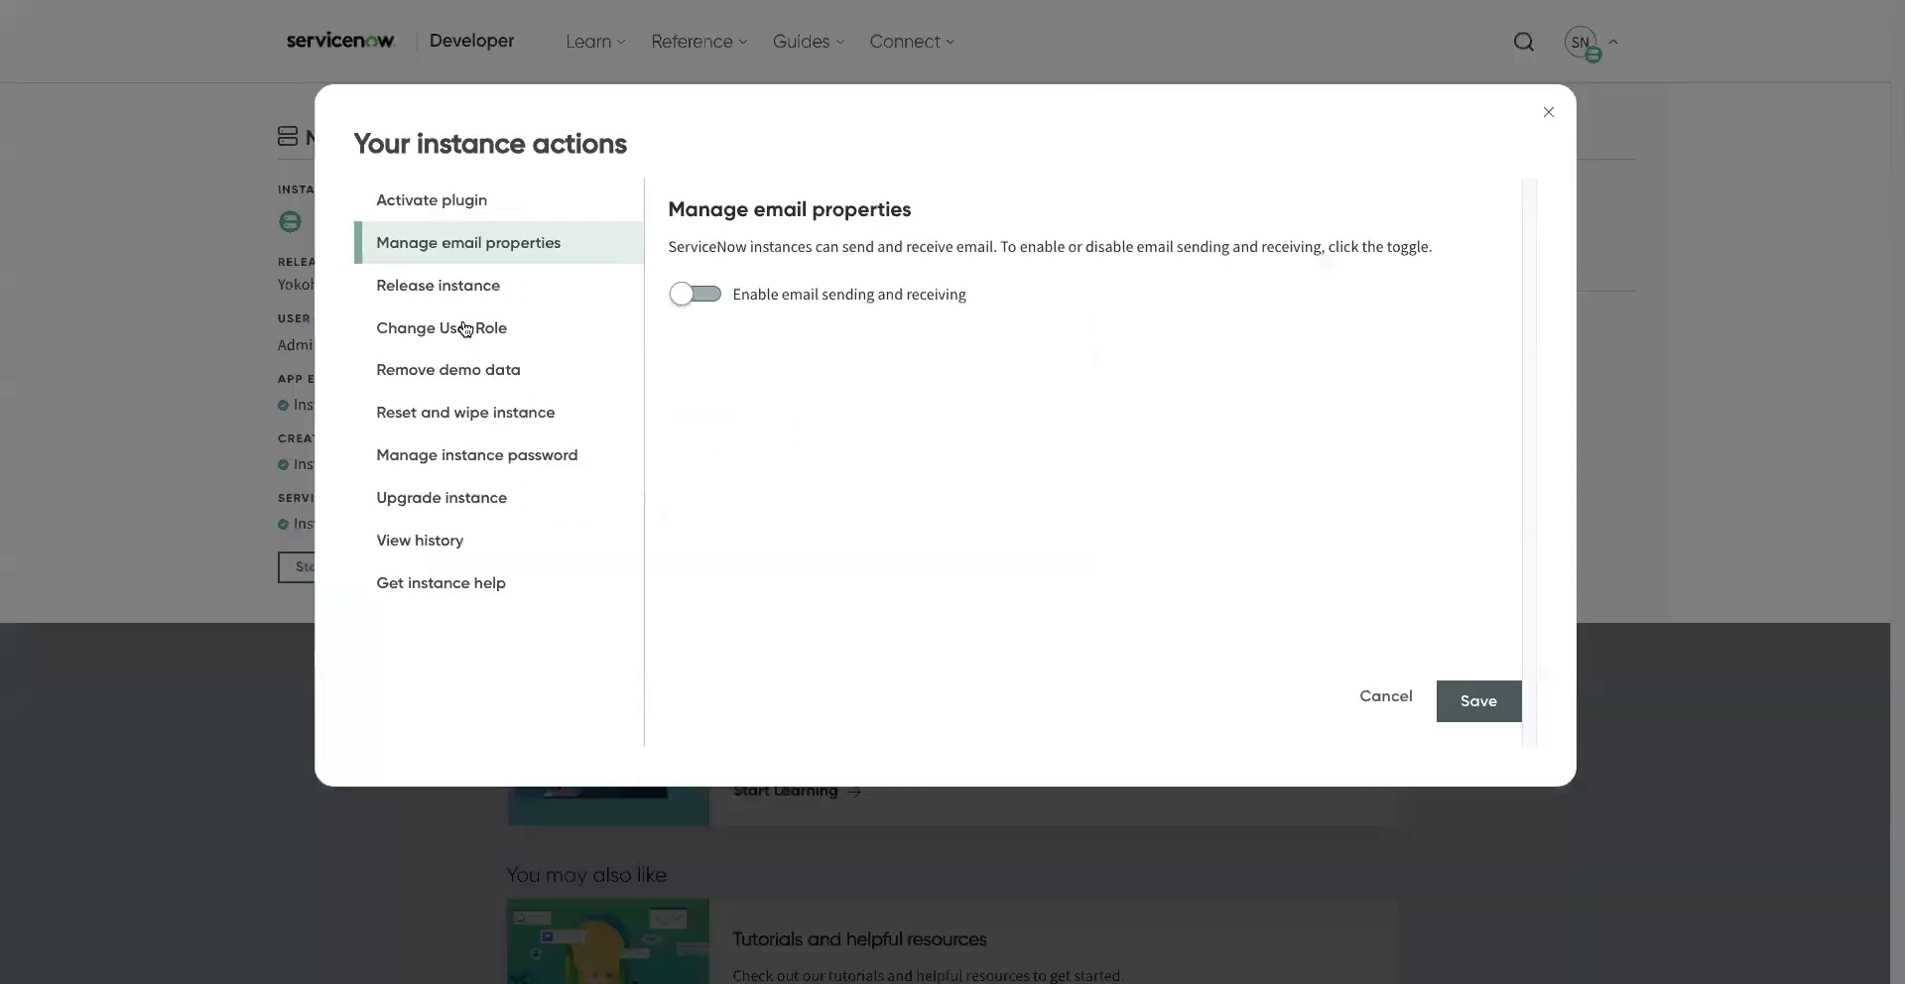
{"action": "left_click", "coordinate": [456, 417]}
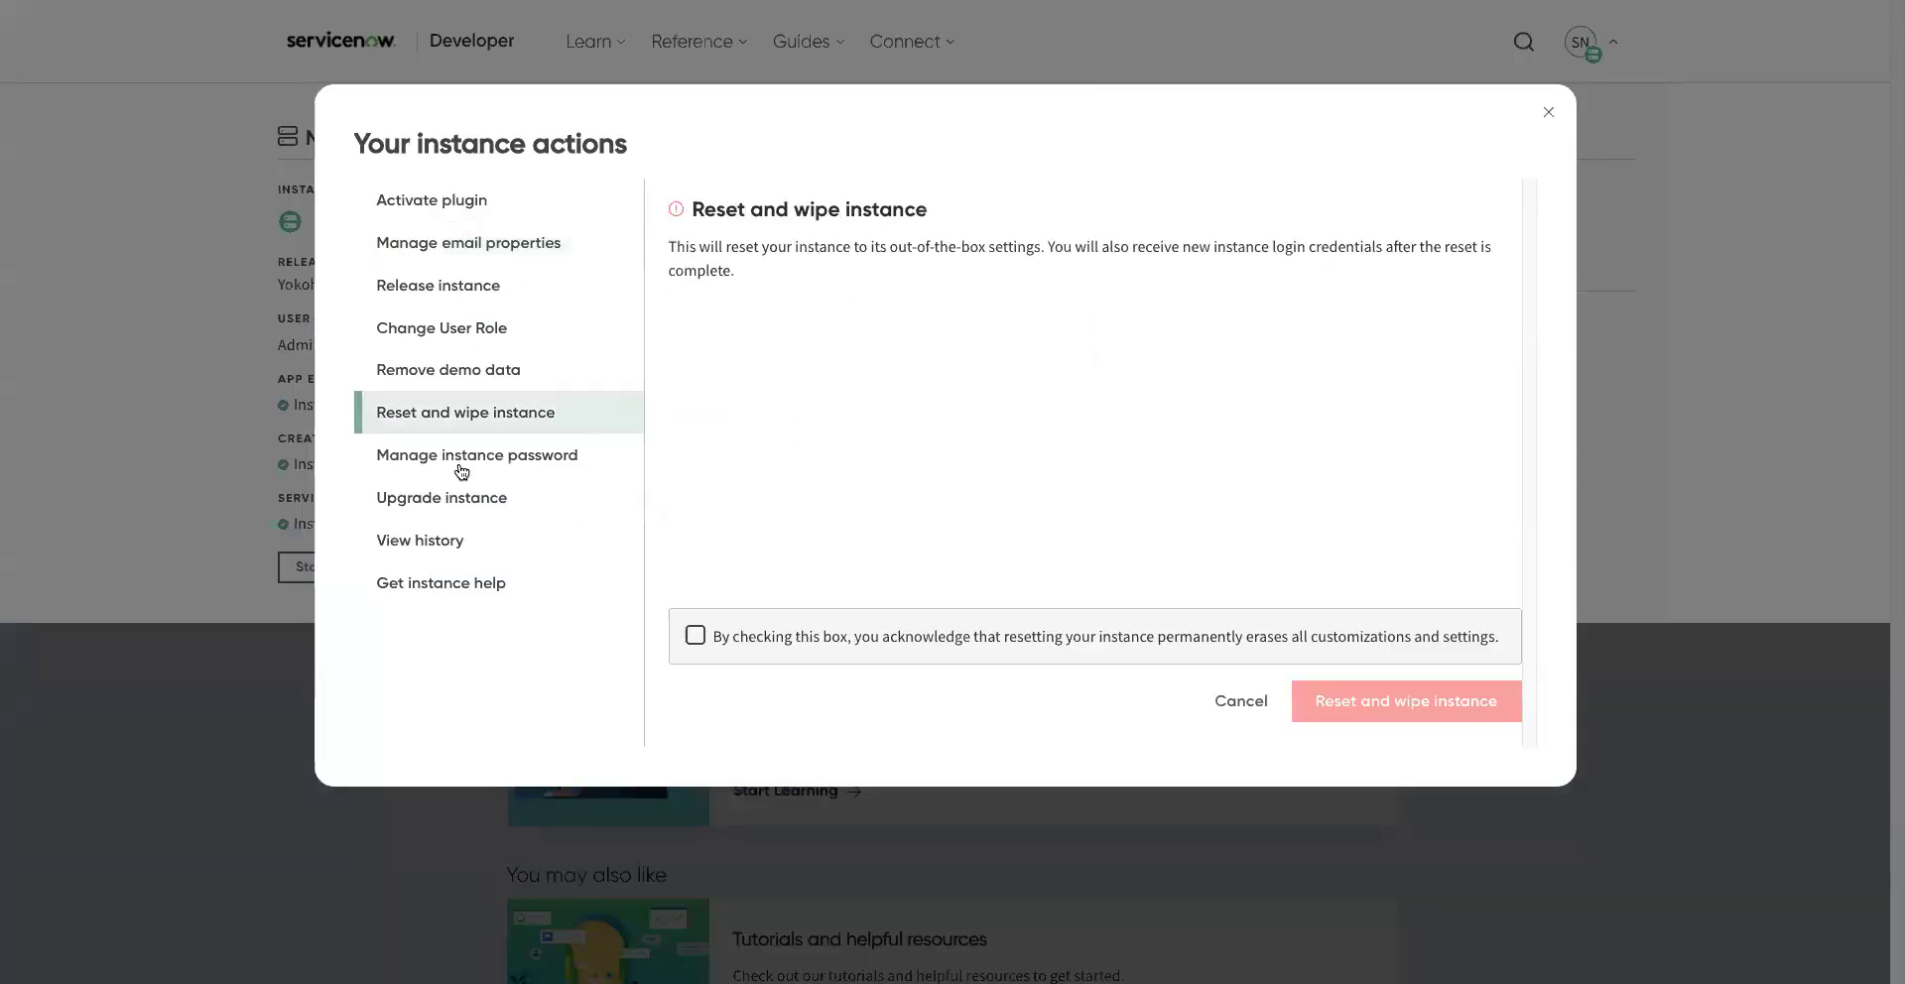
{"action": "left_click", "coordinate": [461, 458]}
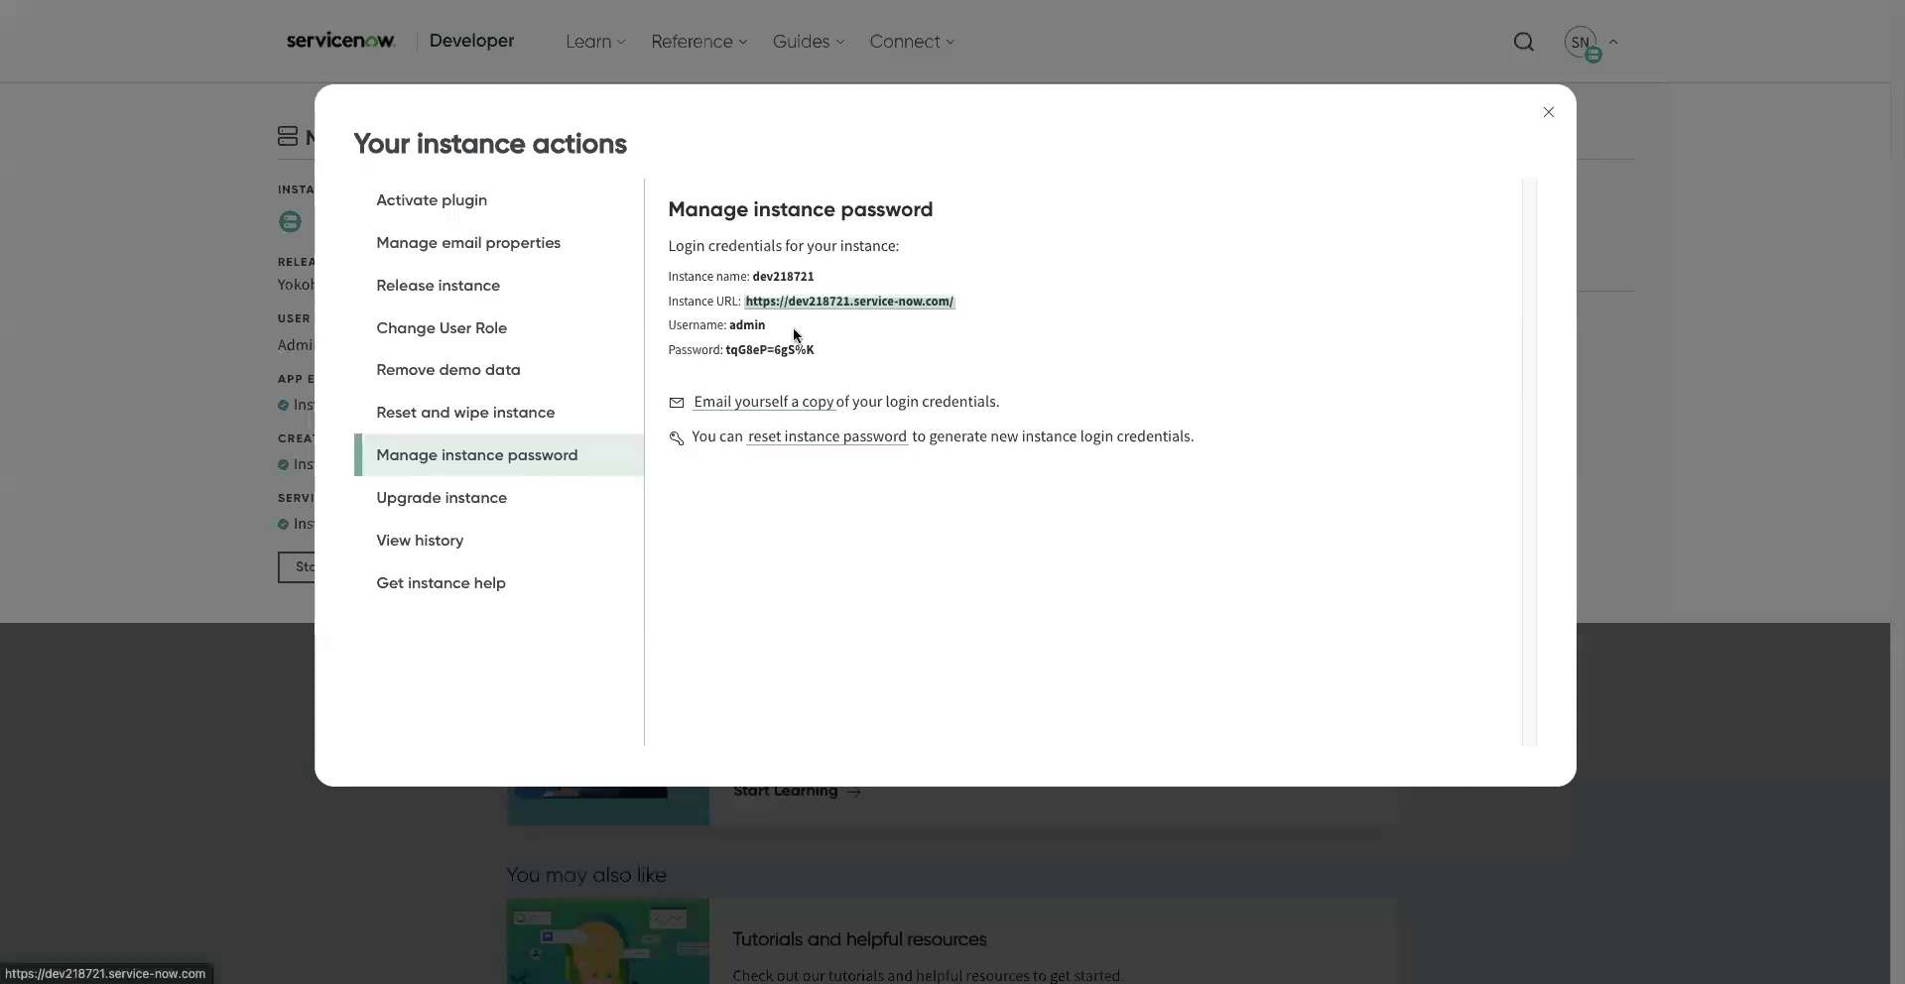
{"action": "left_click_drag", "start_coordinate": [766, 327], "coordinate": [728, 327]}
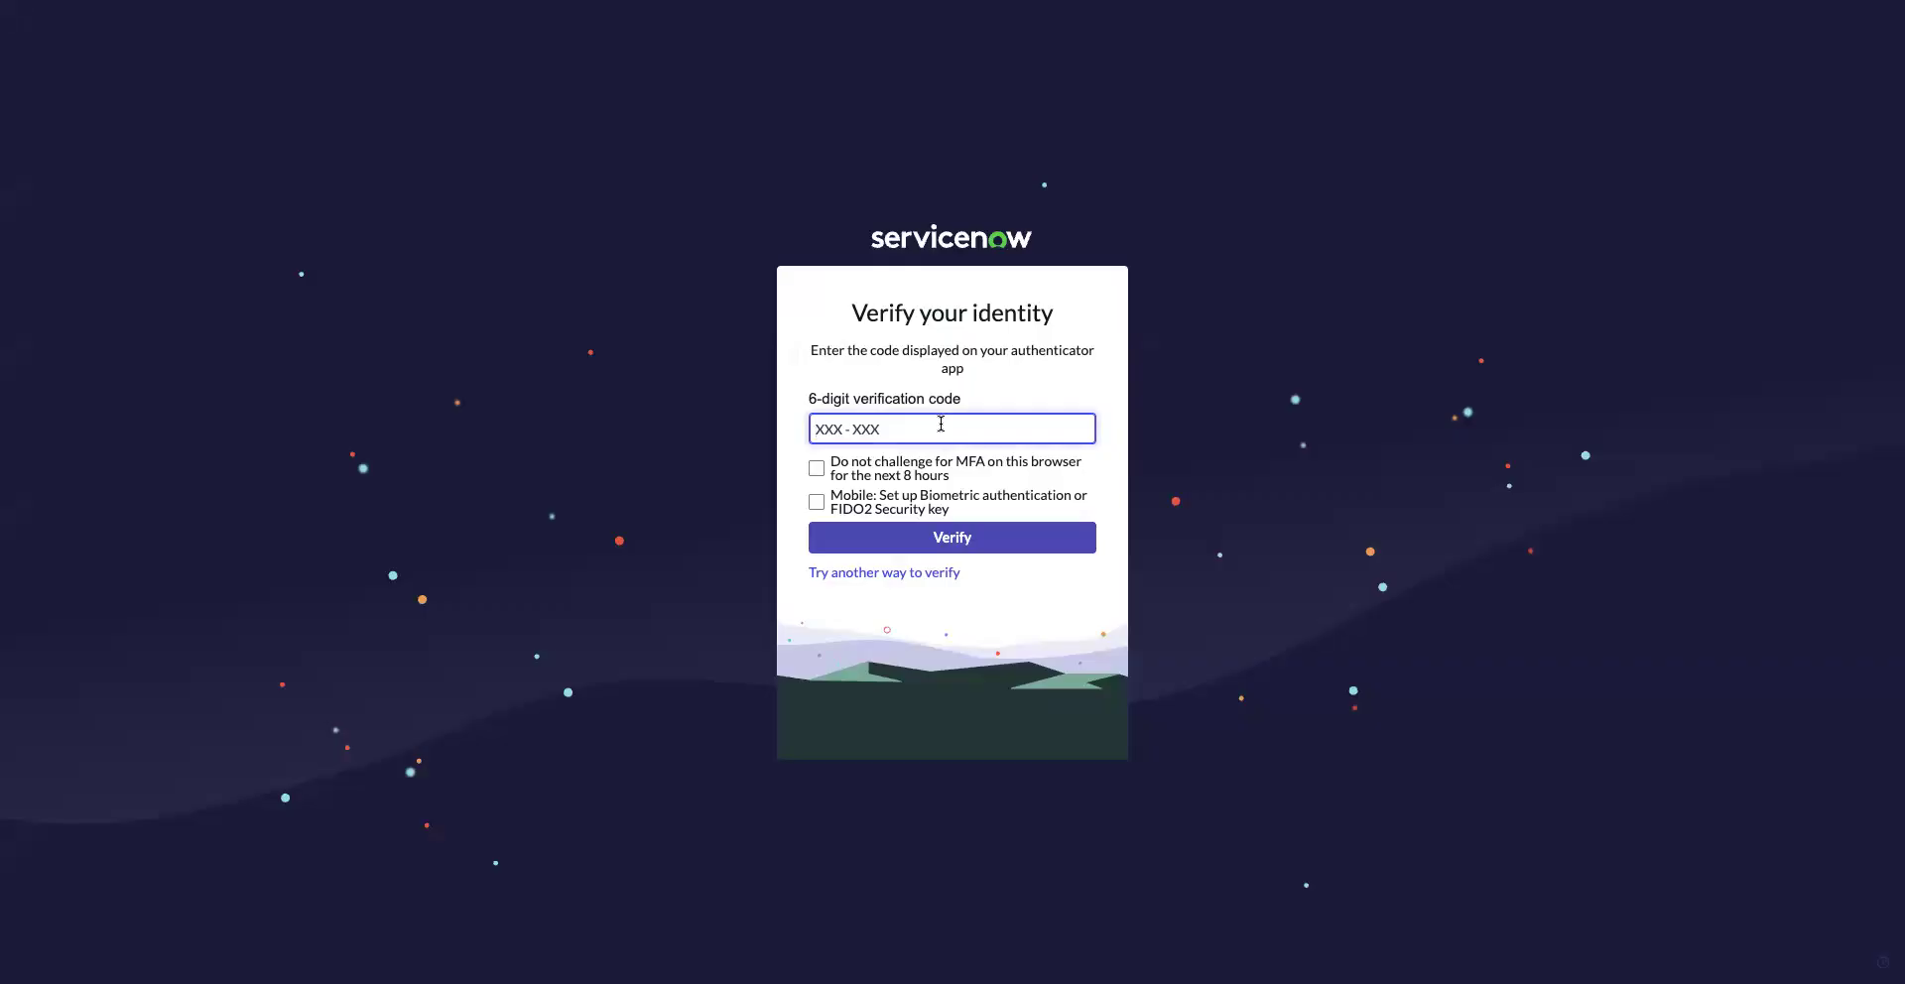
Enter the six-digit verification code and verify the identity to log in to the instance.
{"action": "left_click", "coordinate": [1003, 548]}
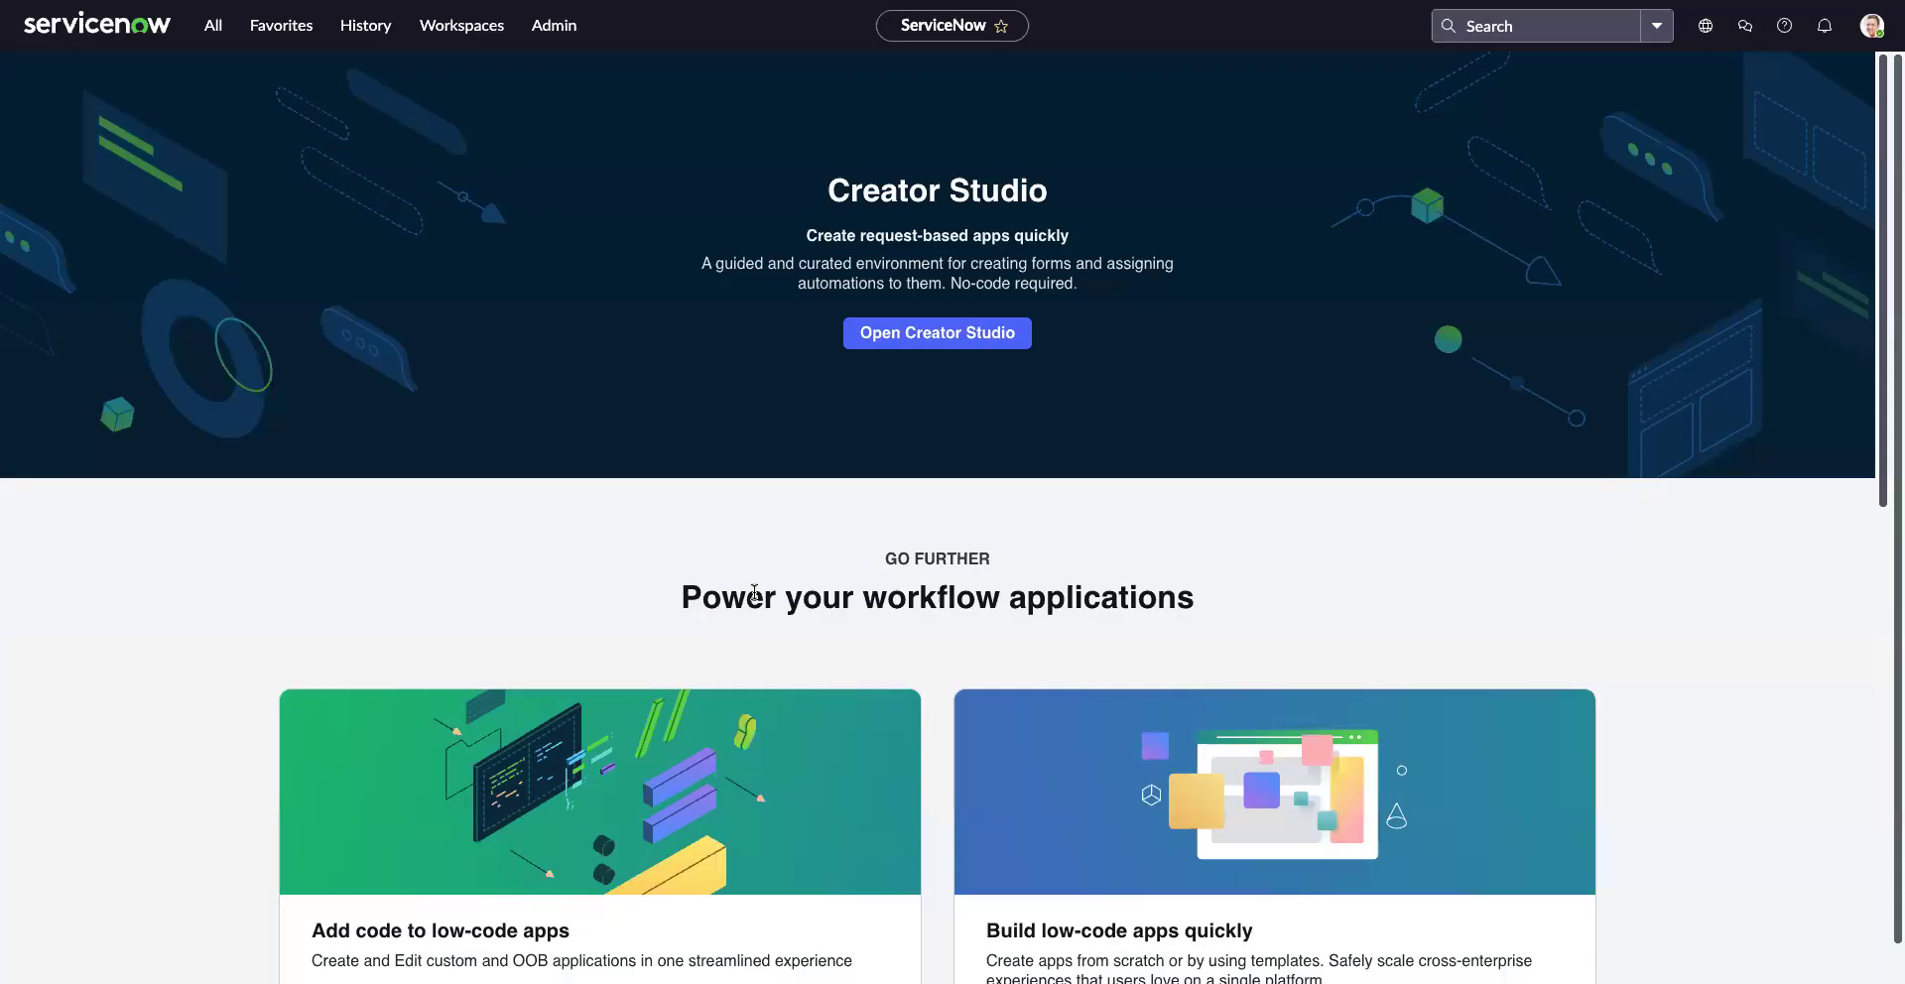
Reopen the latest ServiceNow User record from the navigation history and select its User ID value.
{"action": "left_click", "coordinate": [214, 40]}
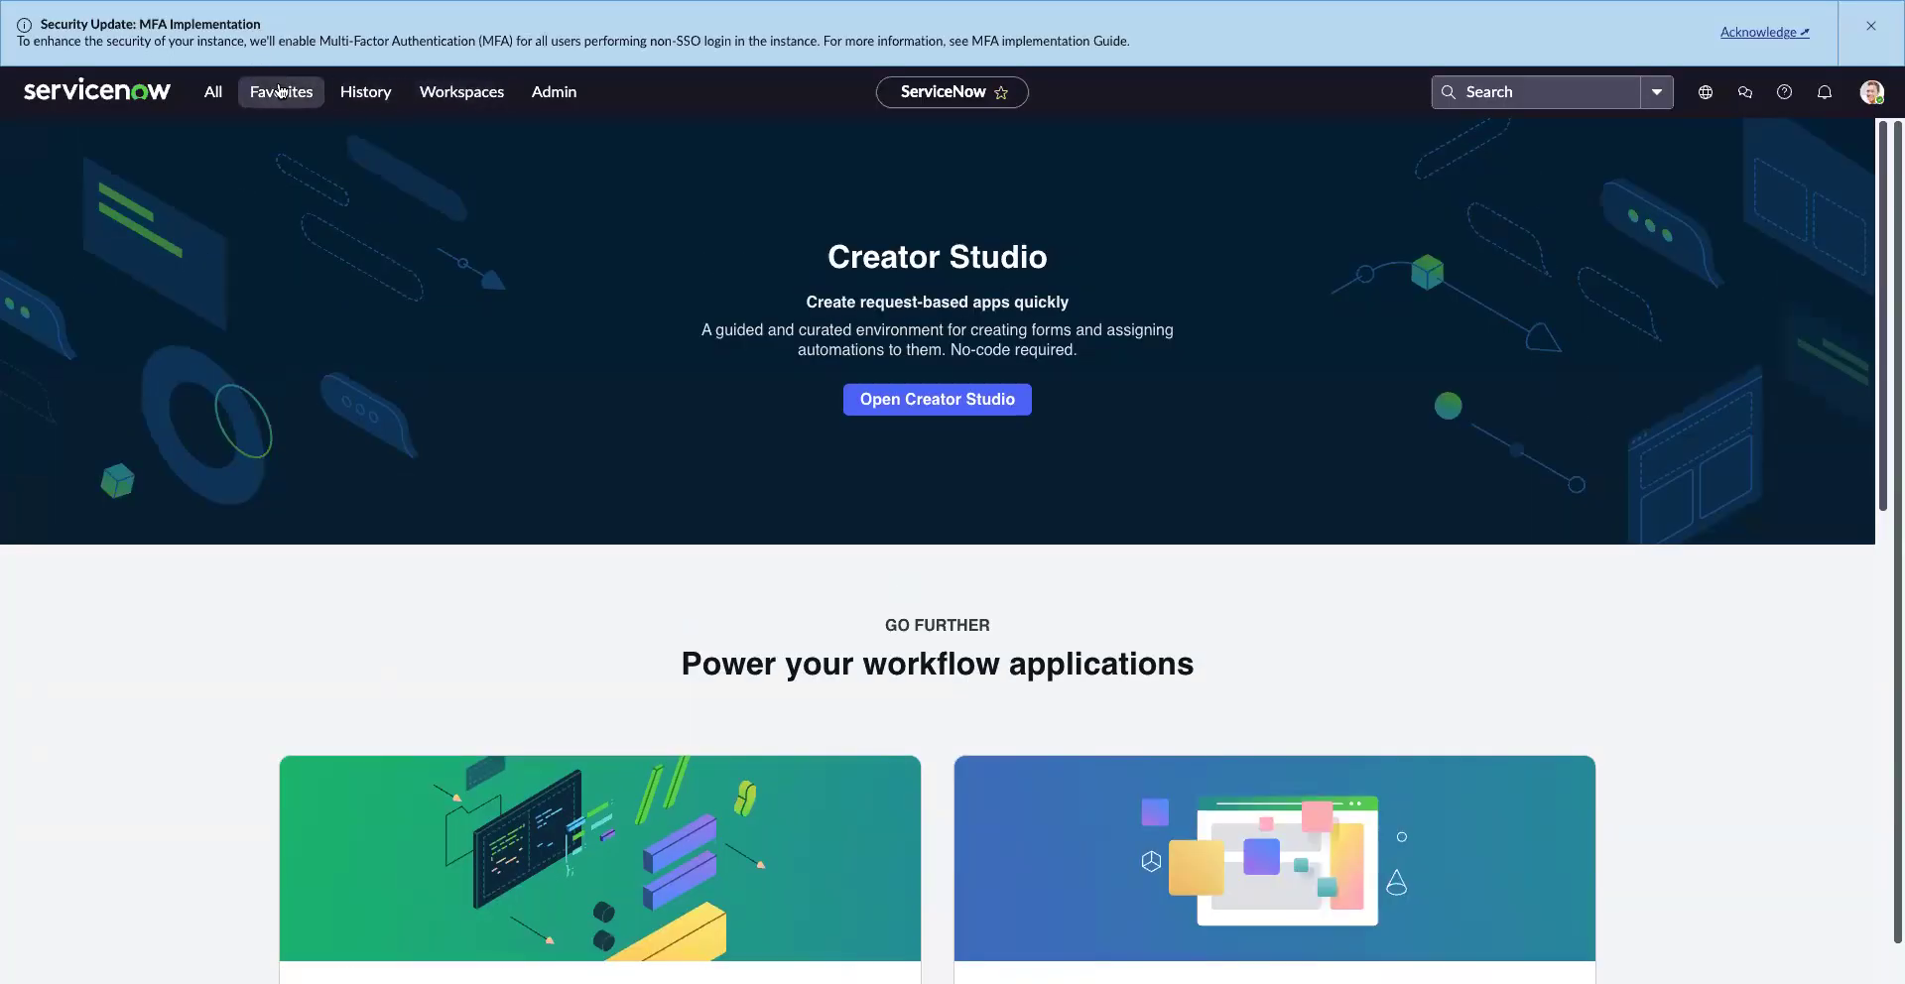
{"action": "left_click", "coordinate": [278, 91]}
{"action": "left_click", "coordinate": [365, 92]}
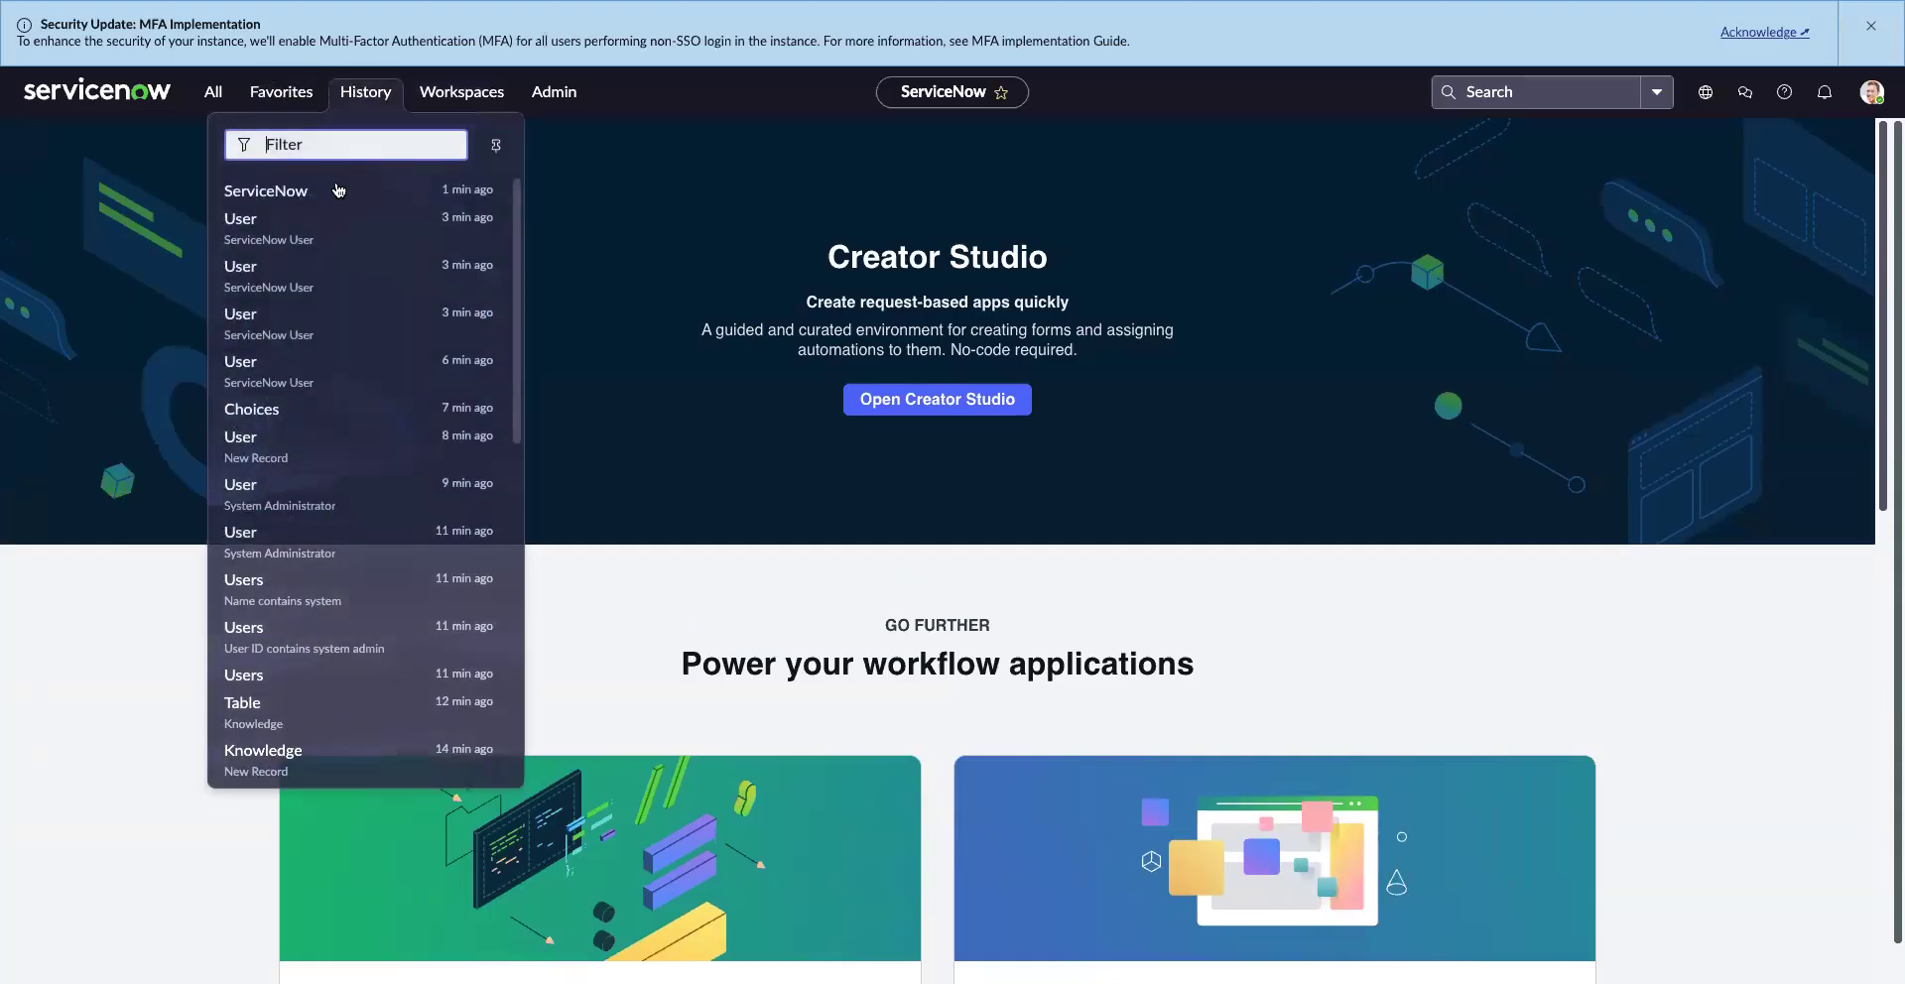
{"action": "left_click", "coordinate": [272, 218]}
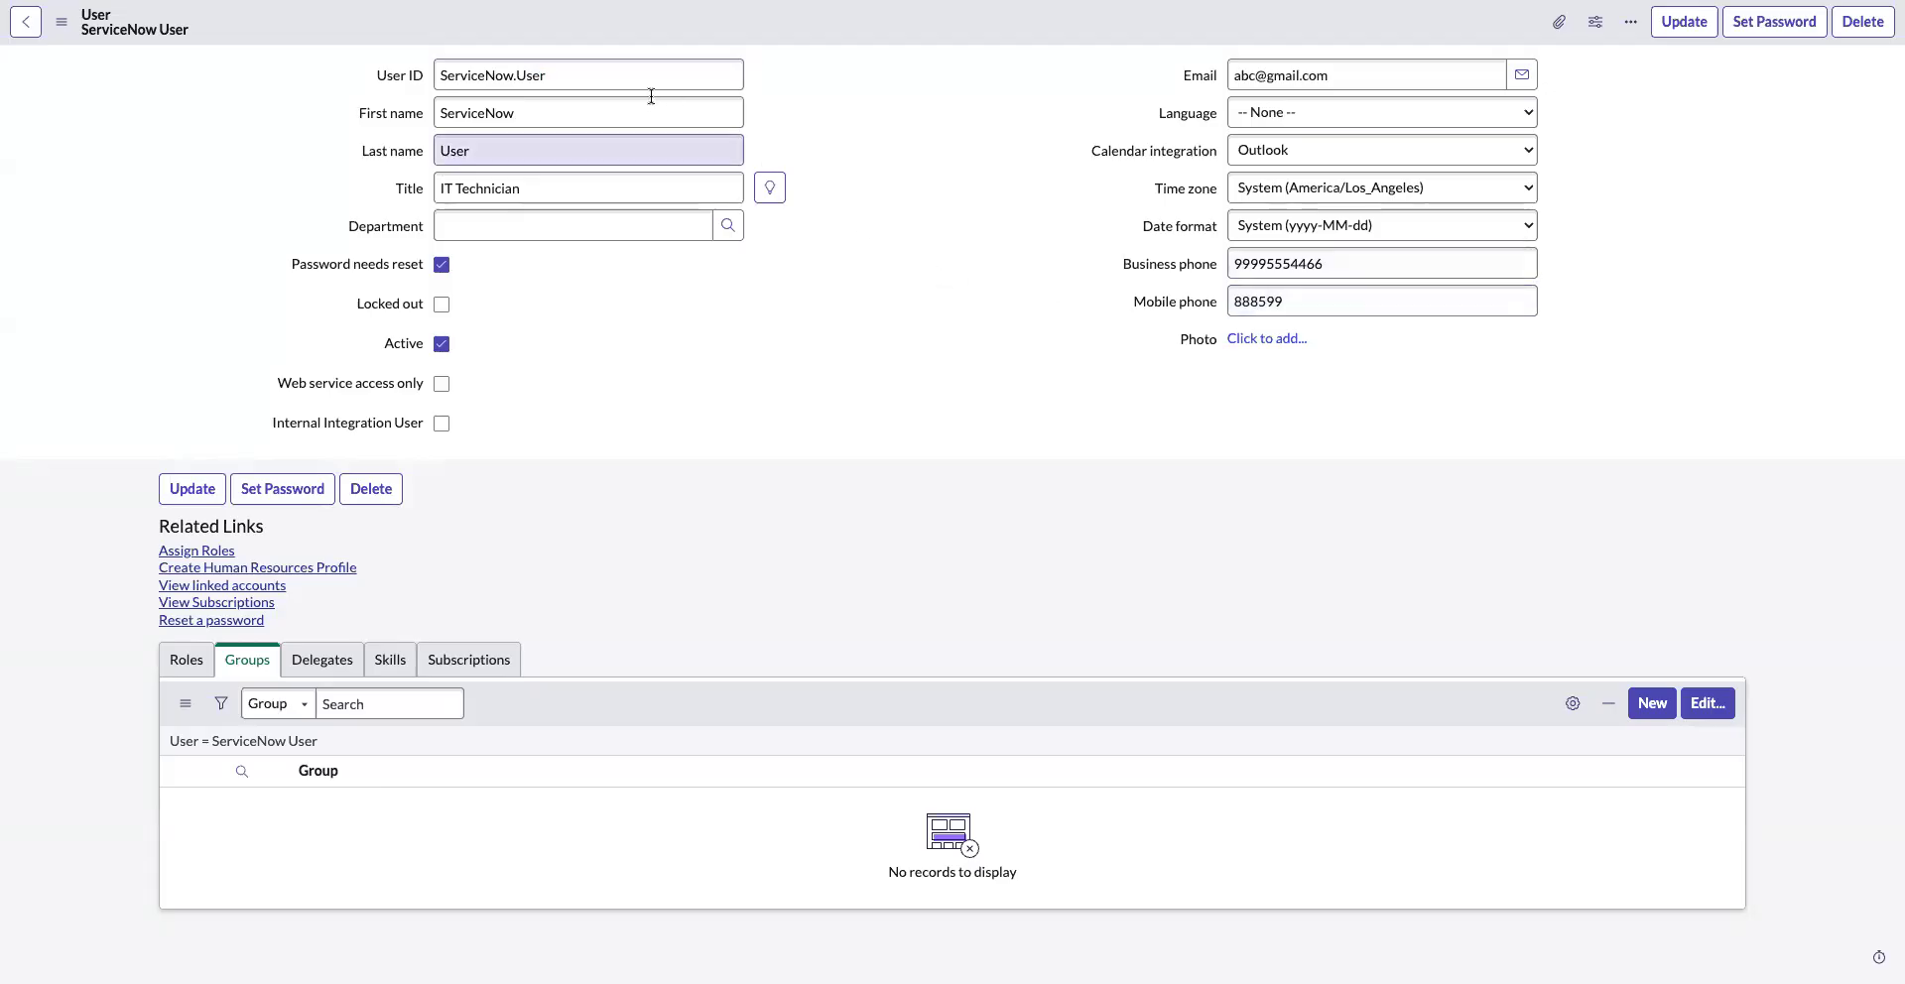
{"action": "double_click", "coordinate": [438, 76]}
{"action": "key", "text": "super+Tab"}
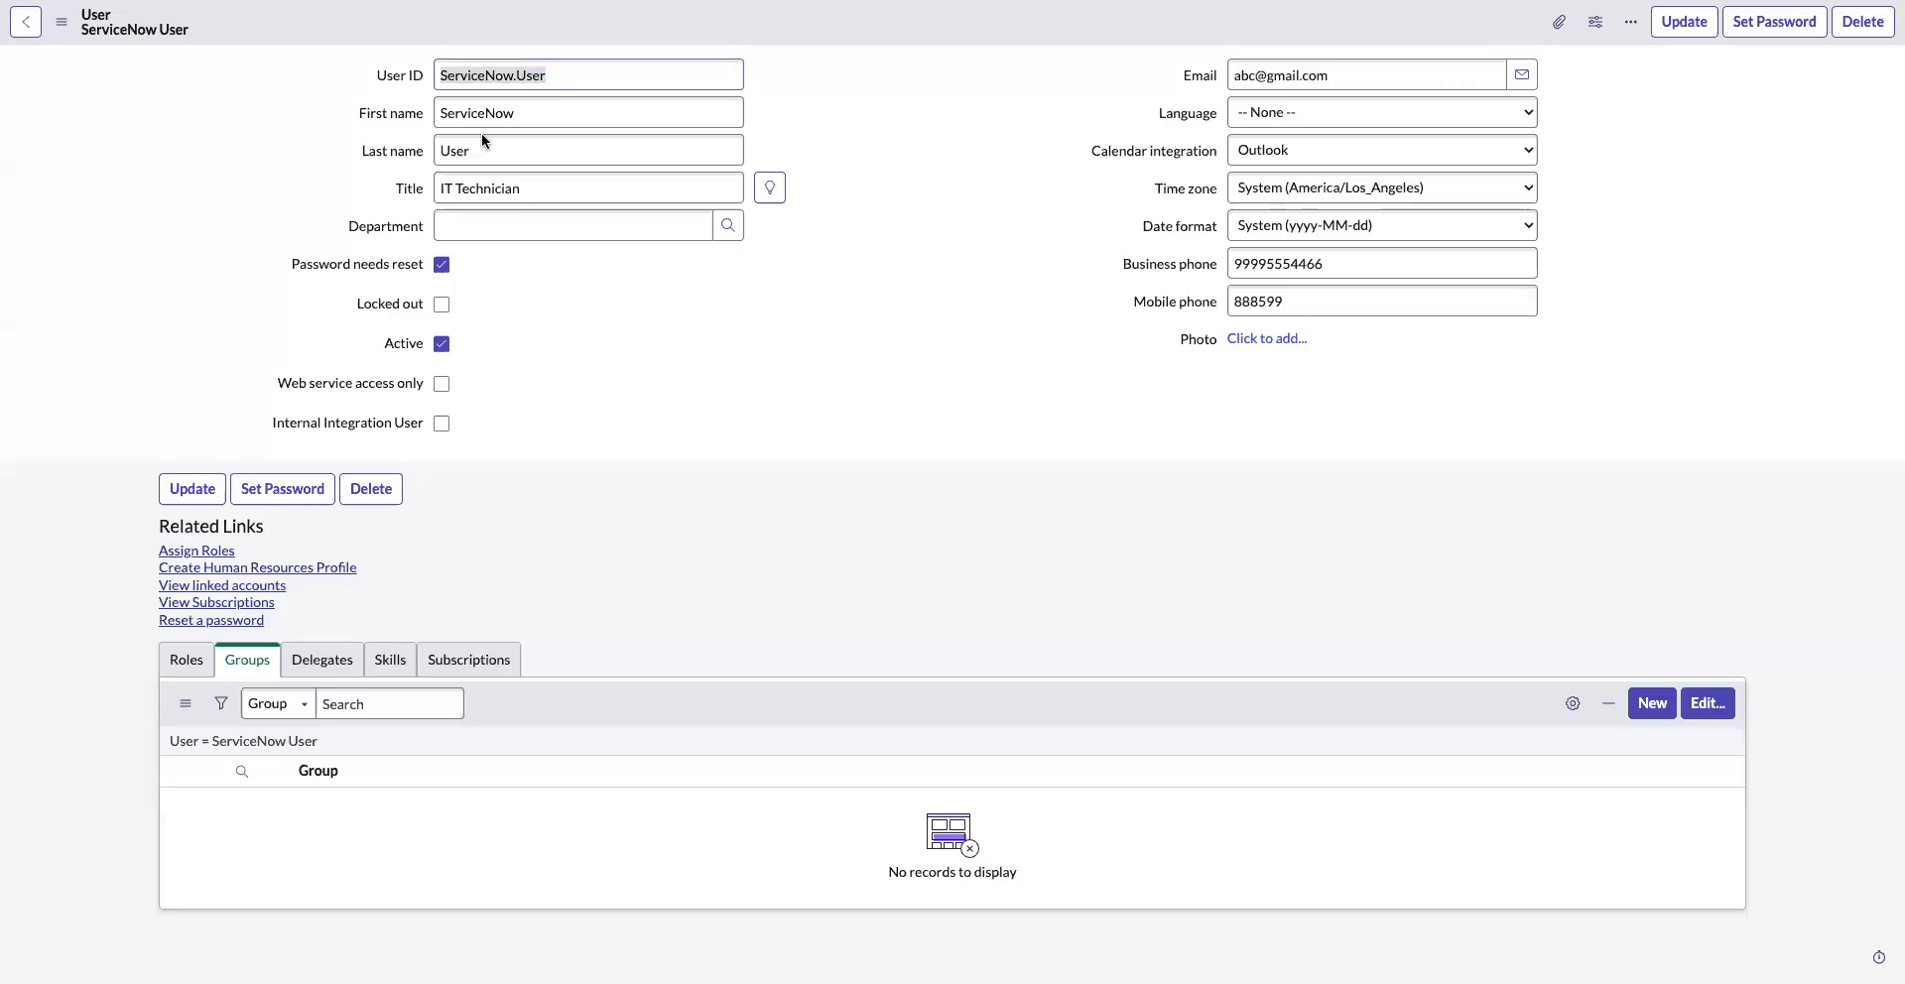
Generate a password for the ServiceNow User record, copy it and save it.
{"action": "left_click", "coordinate": [1753, 22]}
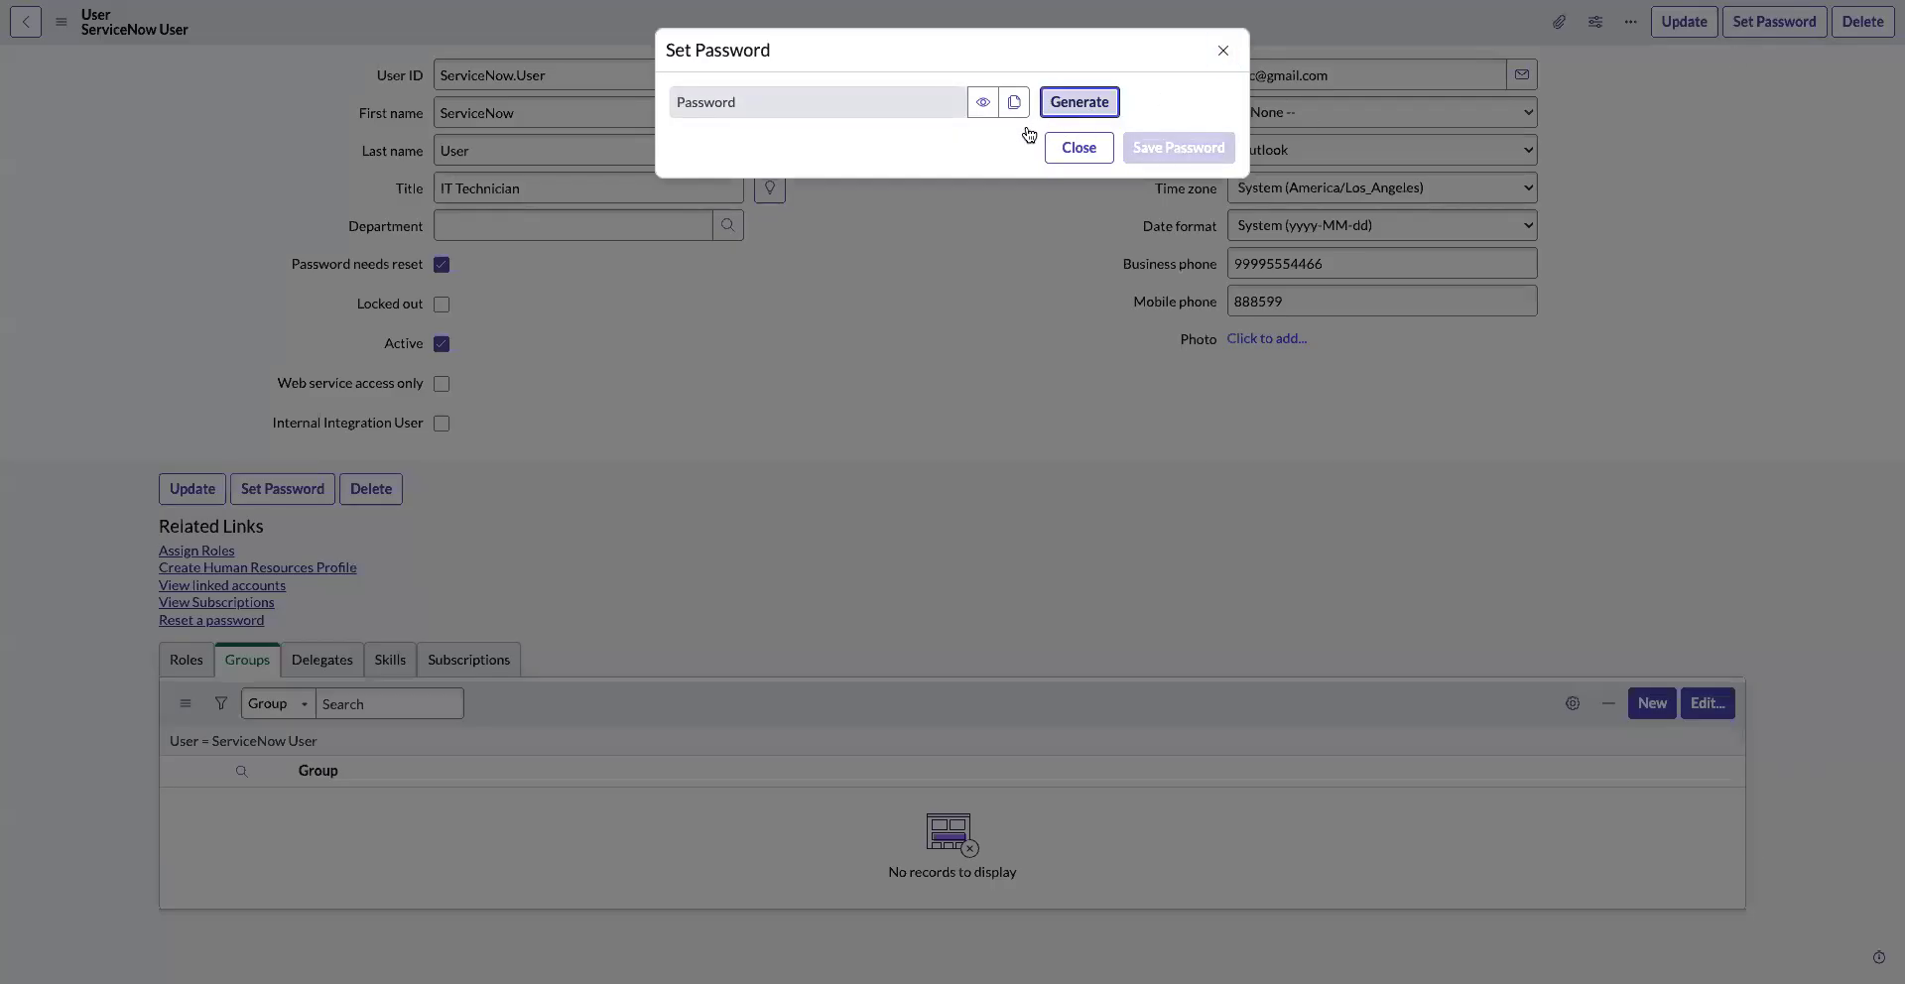
{"action": "left_click", "coordinate": [1014, 151]}
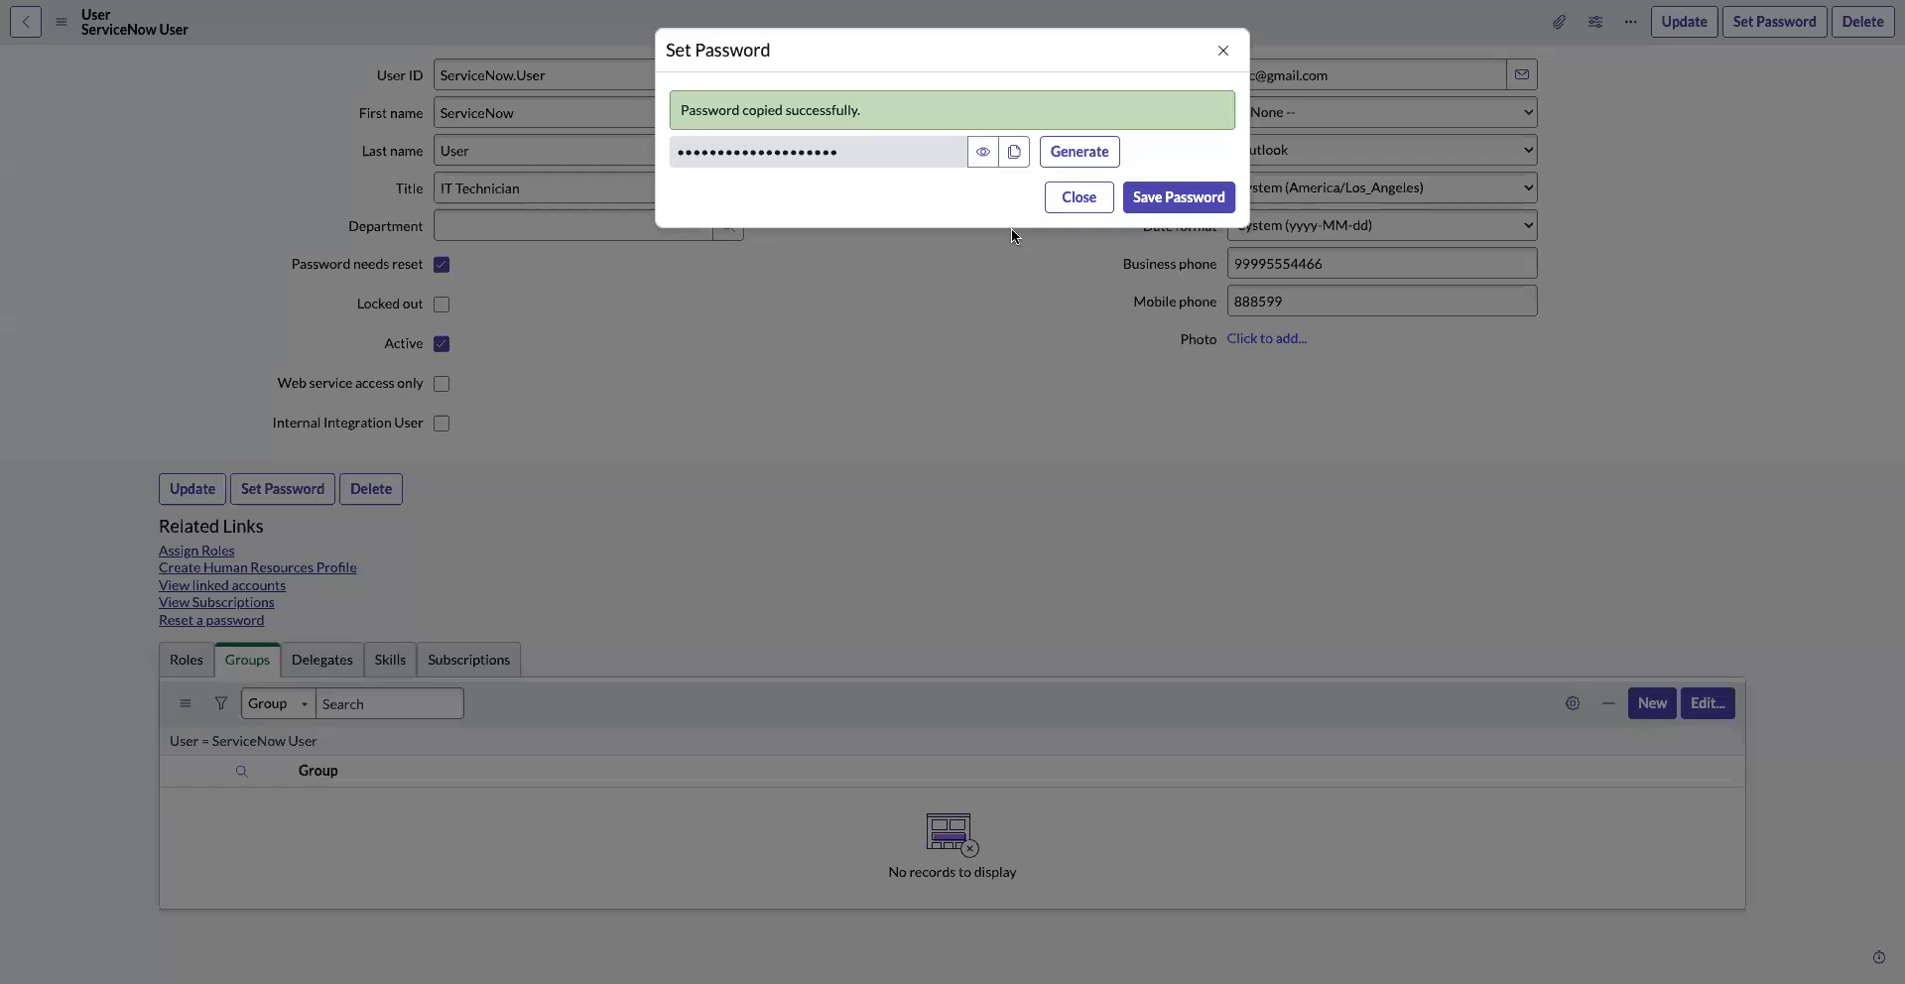
{"action": "left_click", "coordinate": [1069, 153]}
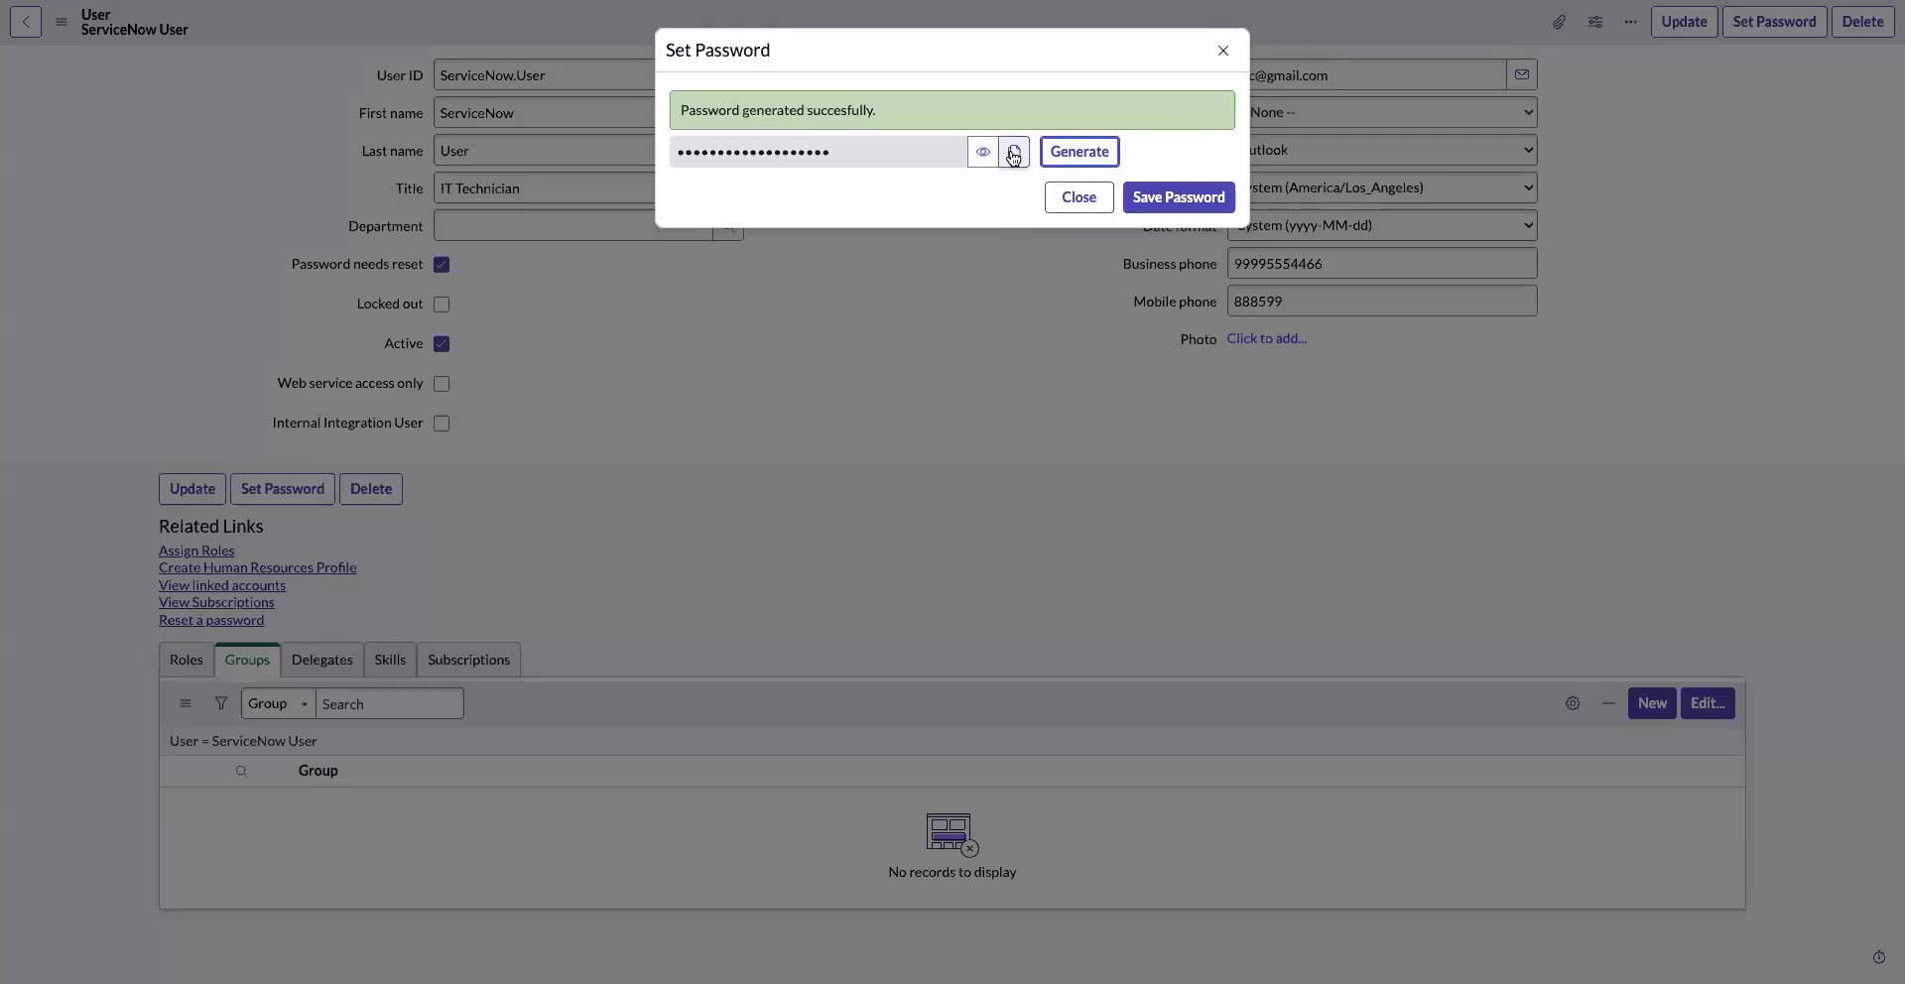
{"action": "left_click", "coordinate": [1014, 152]}
{"action": "left_click", "coordinate": [1176, 199]}
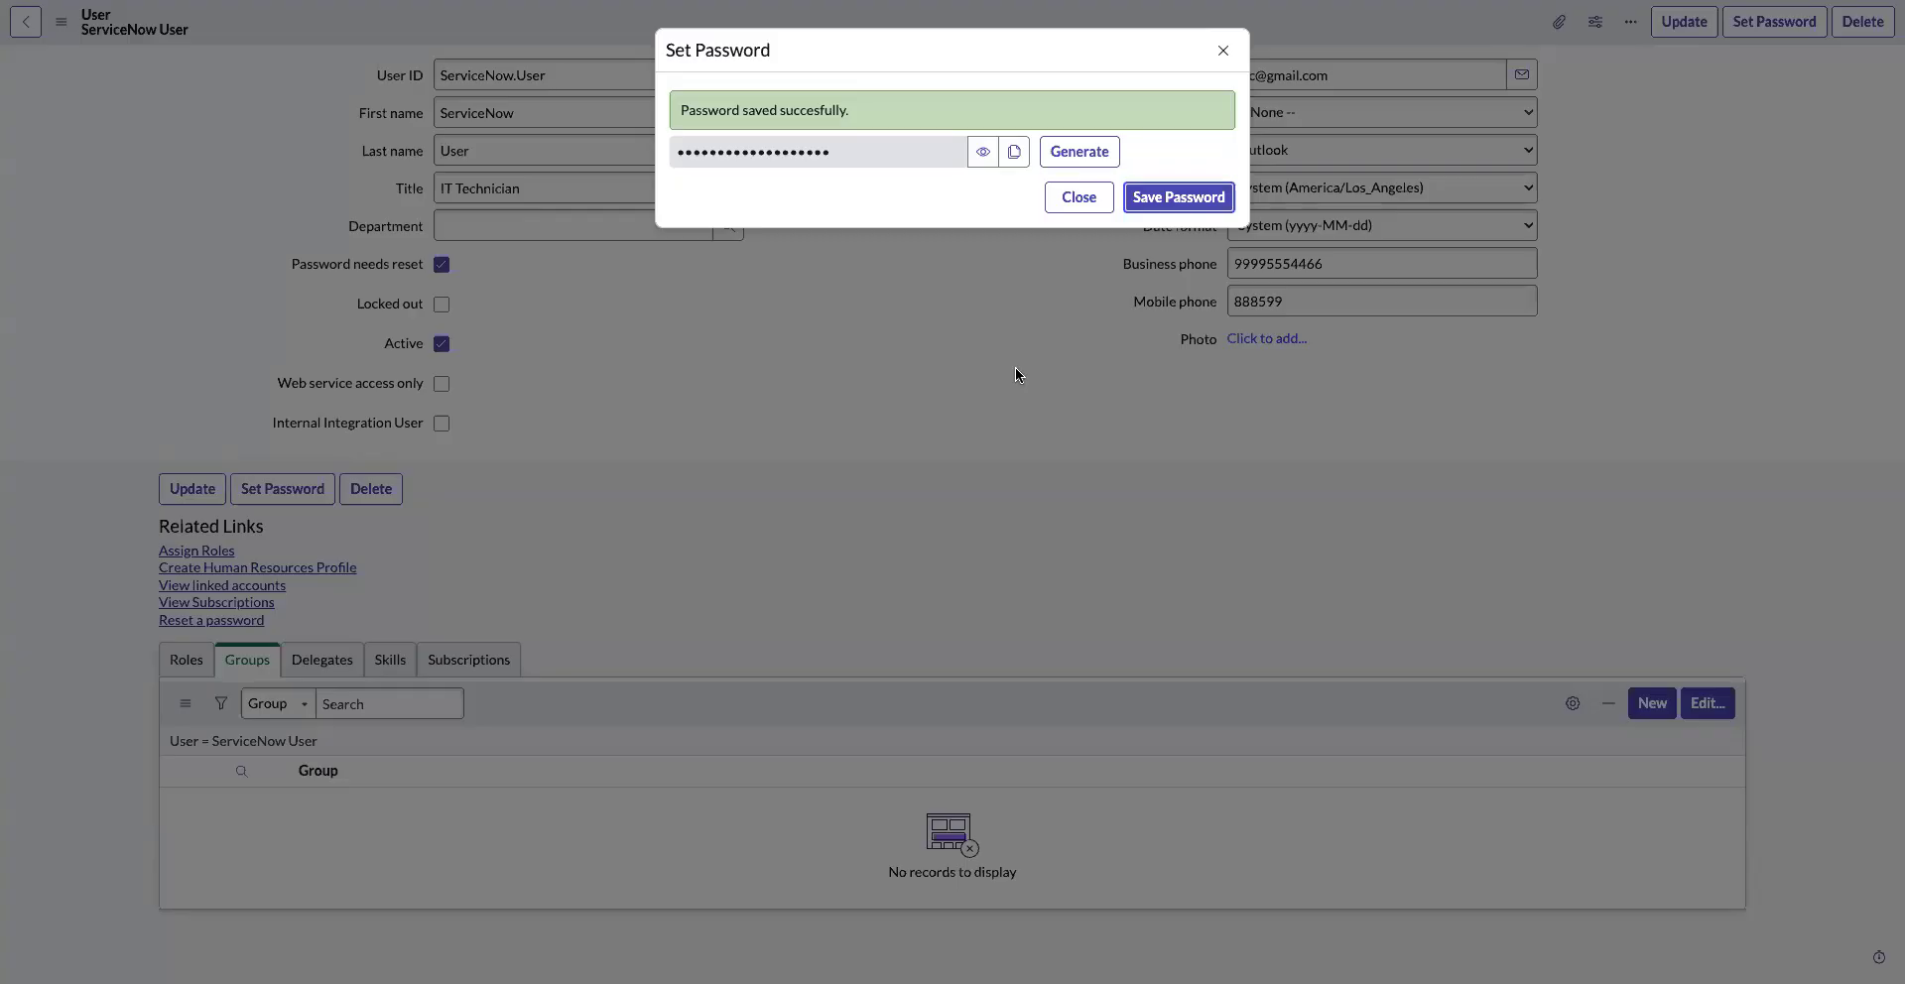
Generate a replacement password for the ServiceNow User record, copy it and save it.
{"action": "left_click", "coordinate": [1020, 151]}
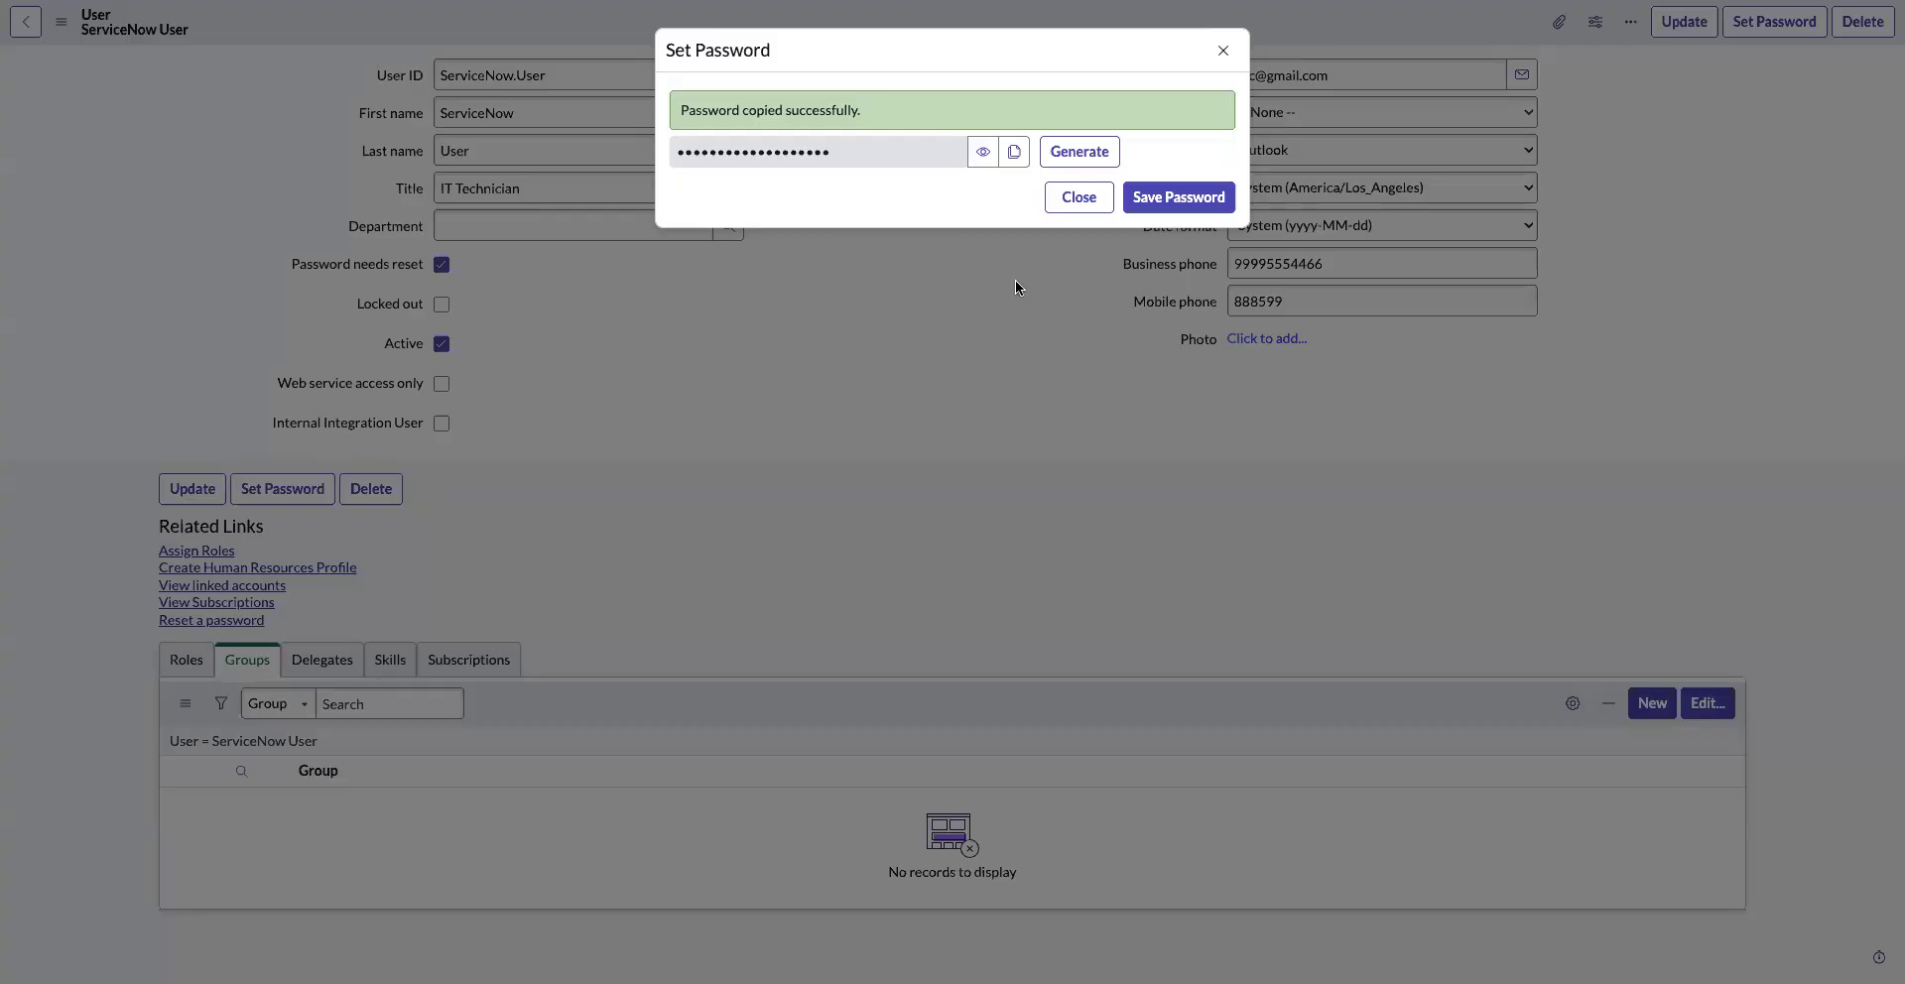
{"action": "left_click", "coordinate": [1063, 149]}
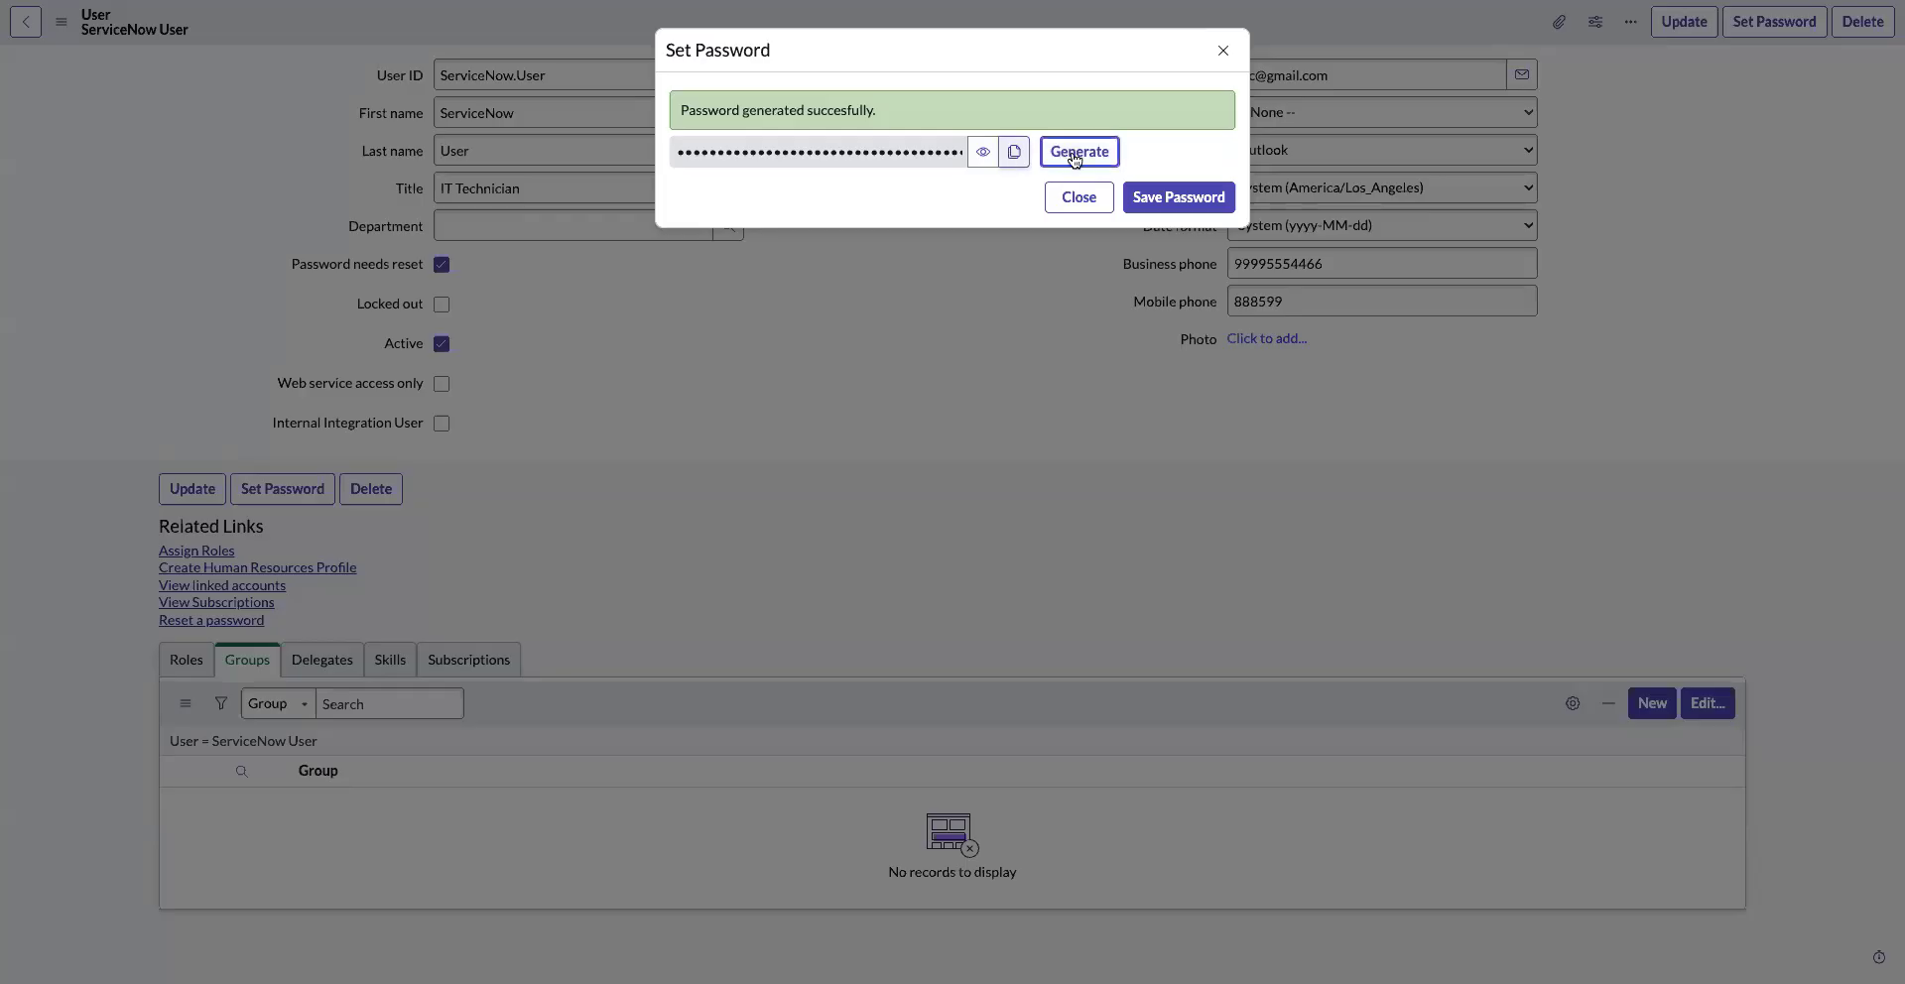
{"action": "left_click", "coordinate": [1013, 151]}
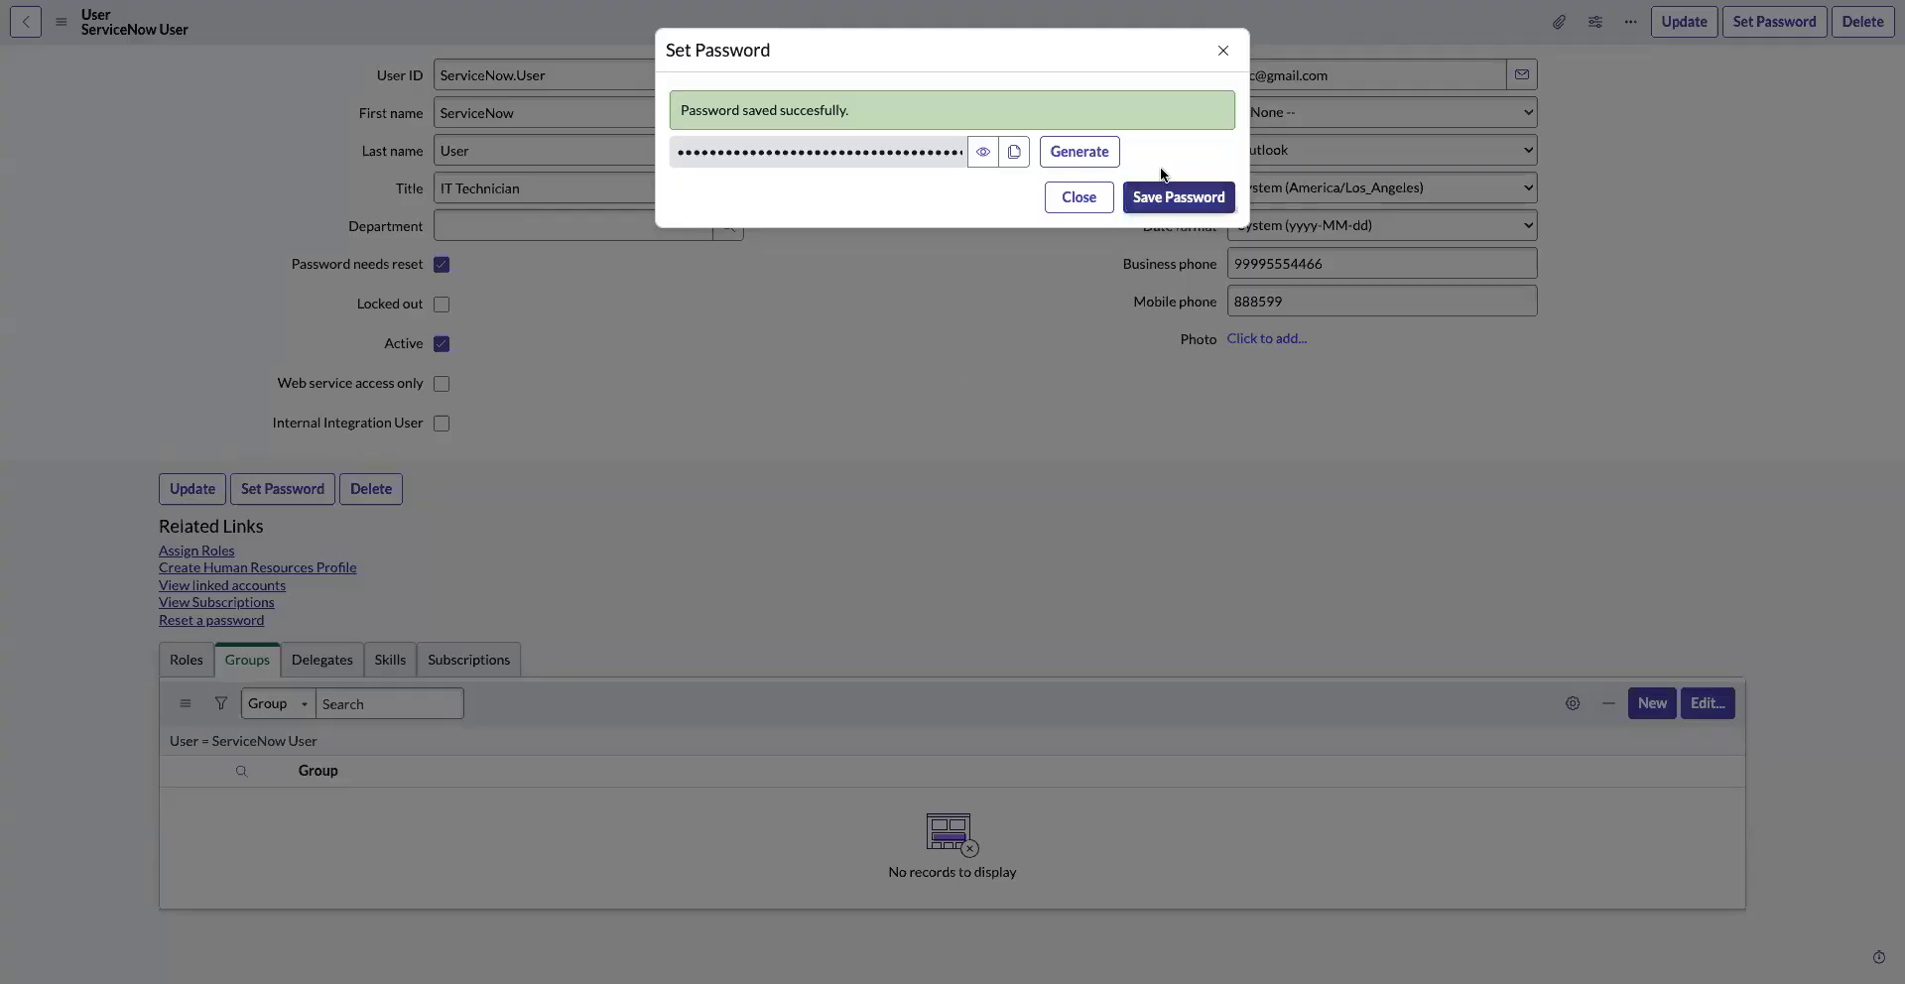
{"action": "left_click", "coordinate": [1064, 154]}
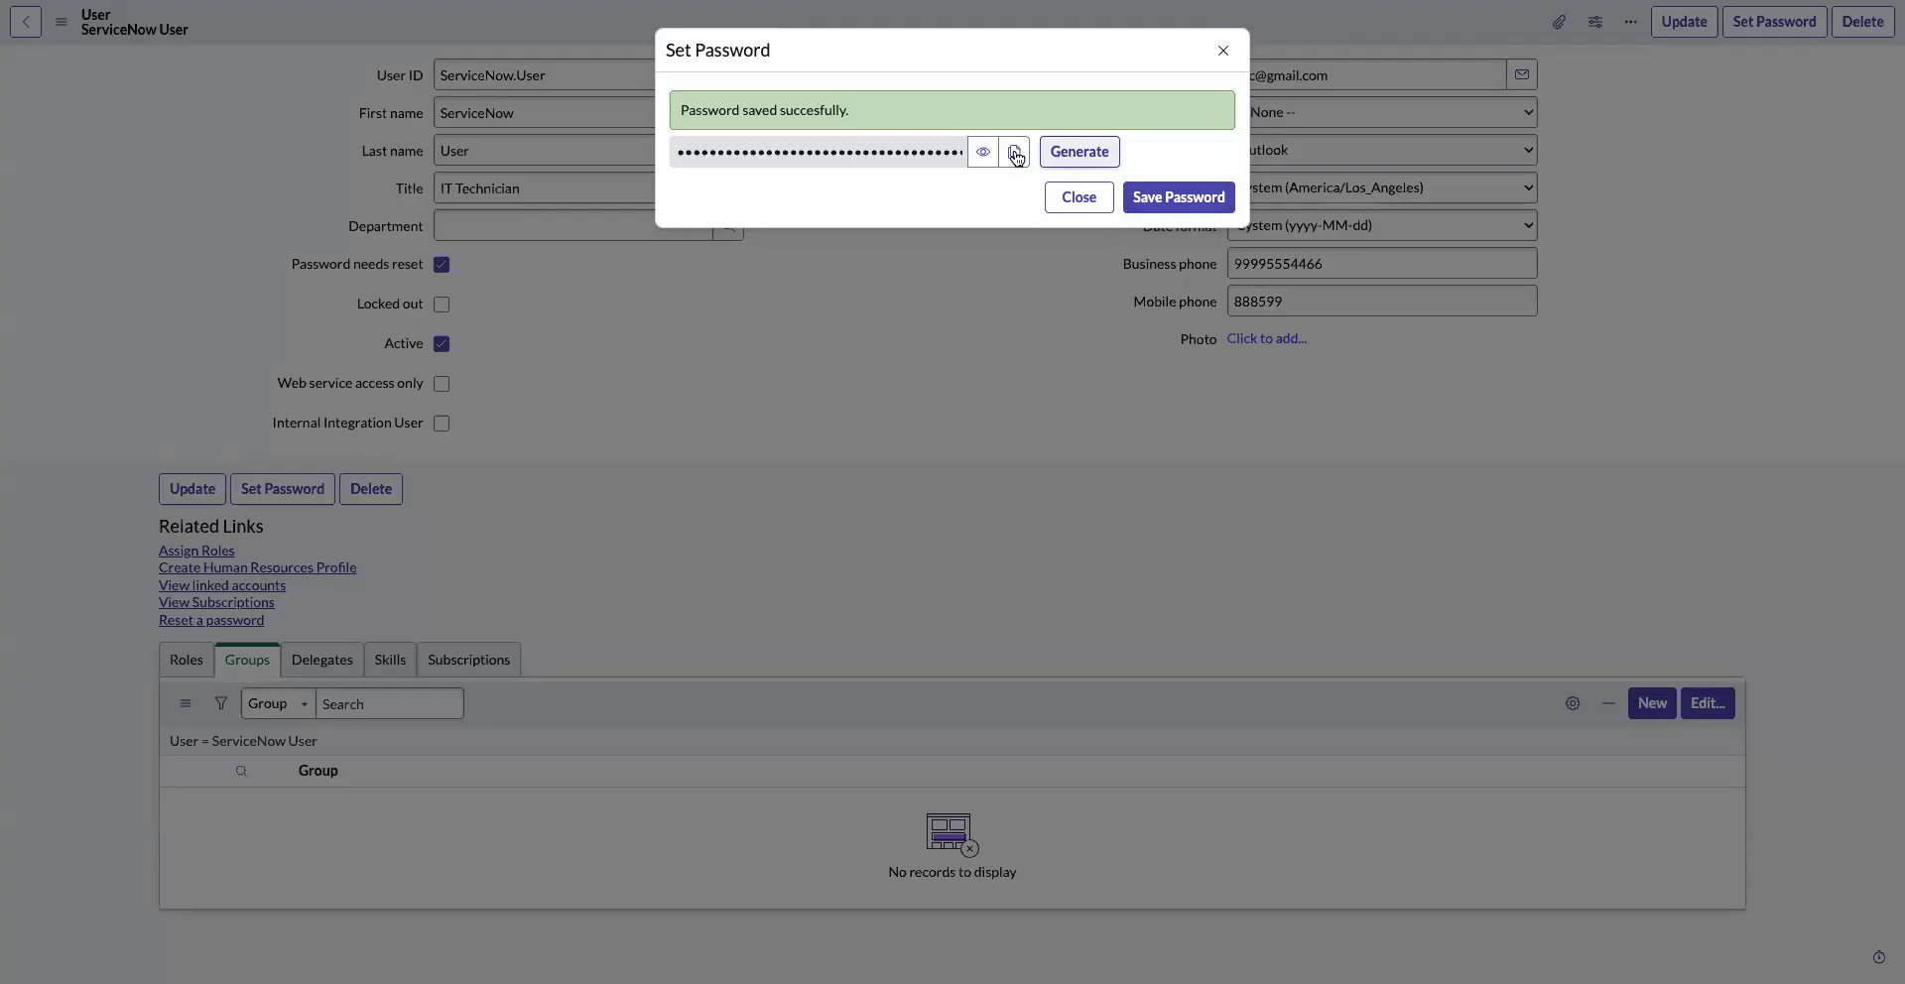
{"action": "left_click", "coordinate": [1071, 154]}
{"action": "key", "text": "shift+Tab"}
{"action": "key", "text": "Return"}
{"action": "left_click", "coordinate": [1156, 198]}
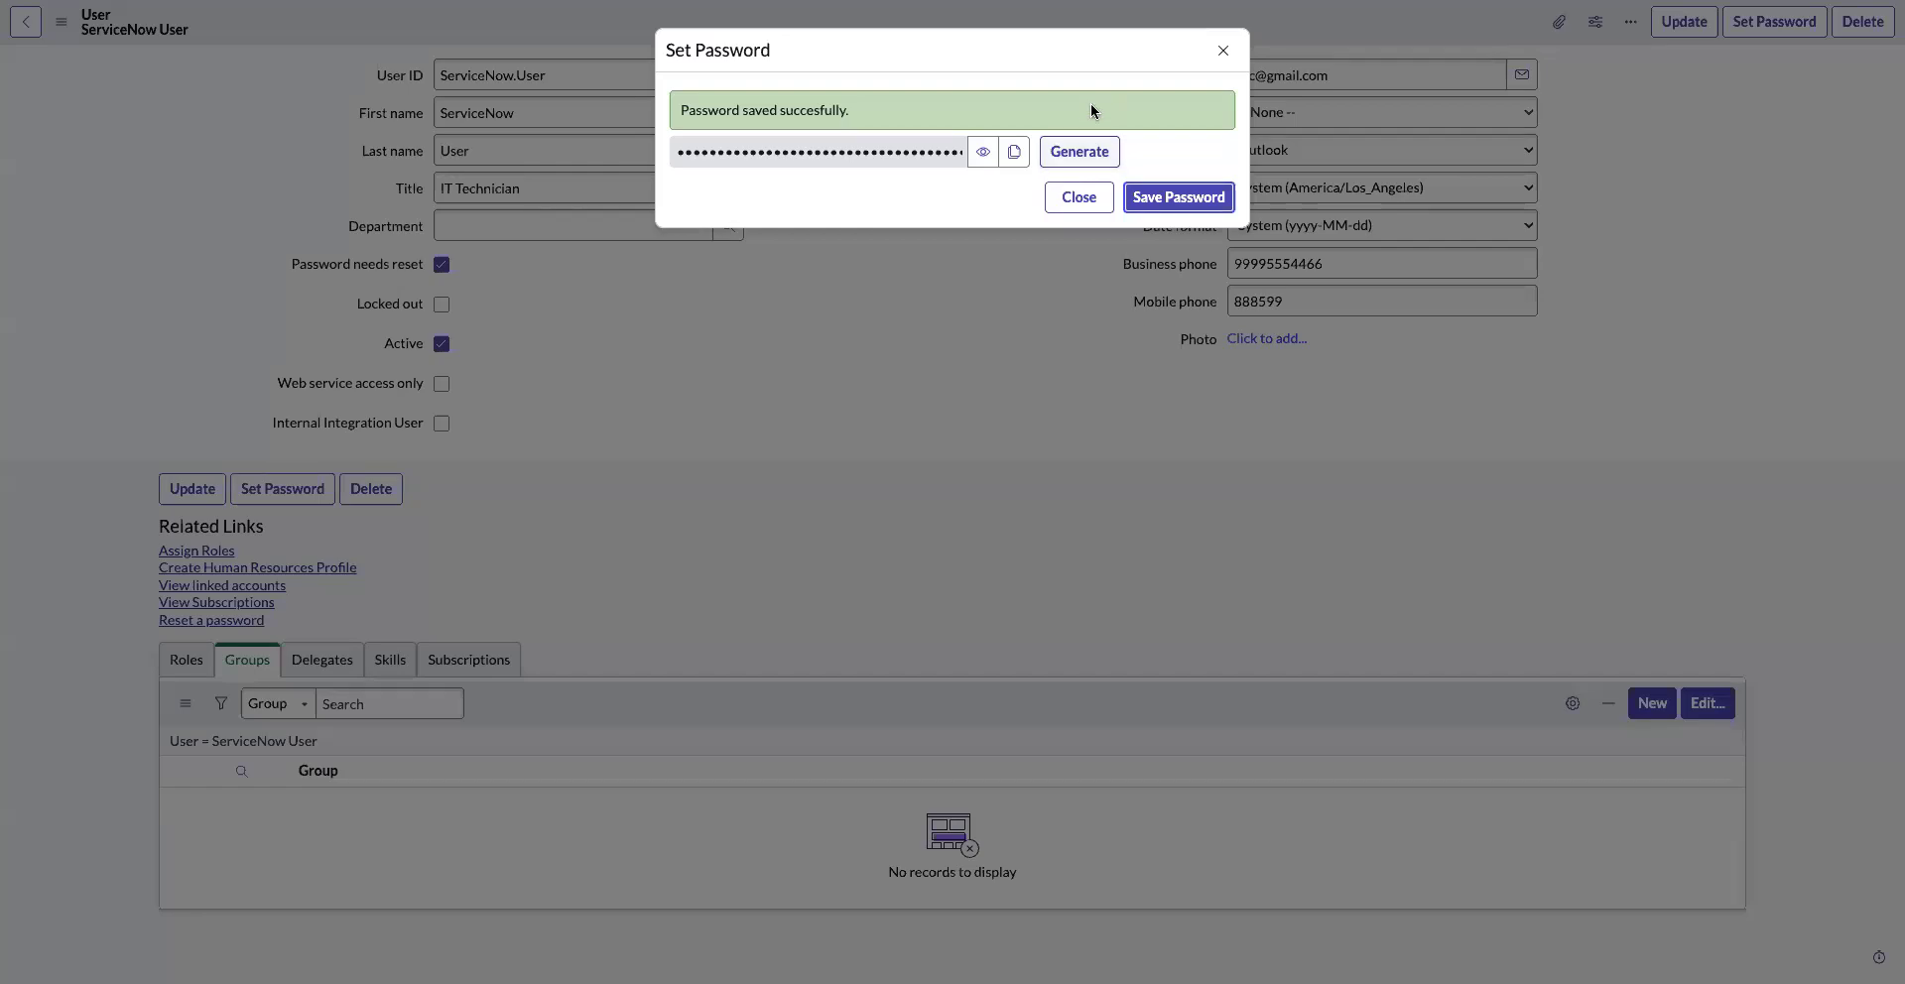
Generate another new password for the ServiceNow User record, save it and close the Set Password dialog.
{"action": "left_click", "coordinate": [1081, 152]}
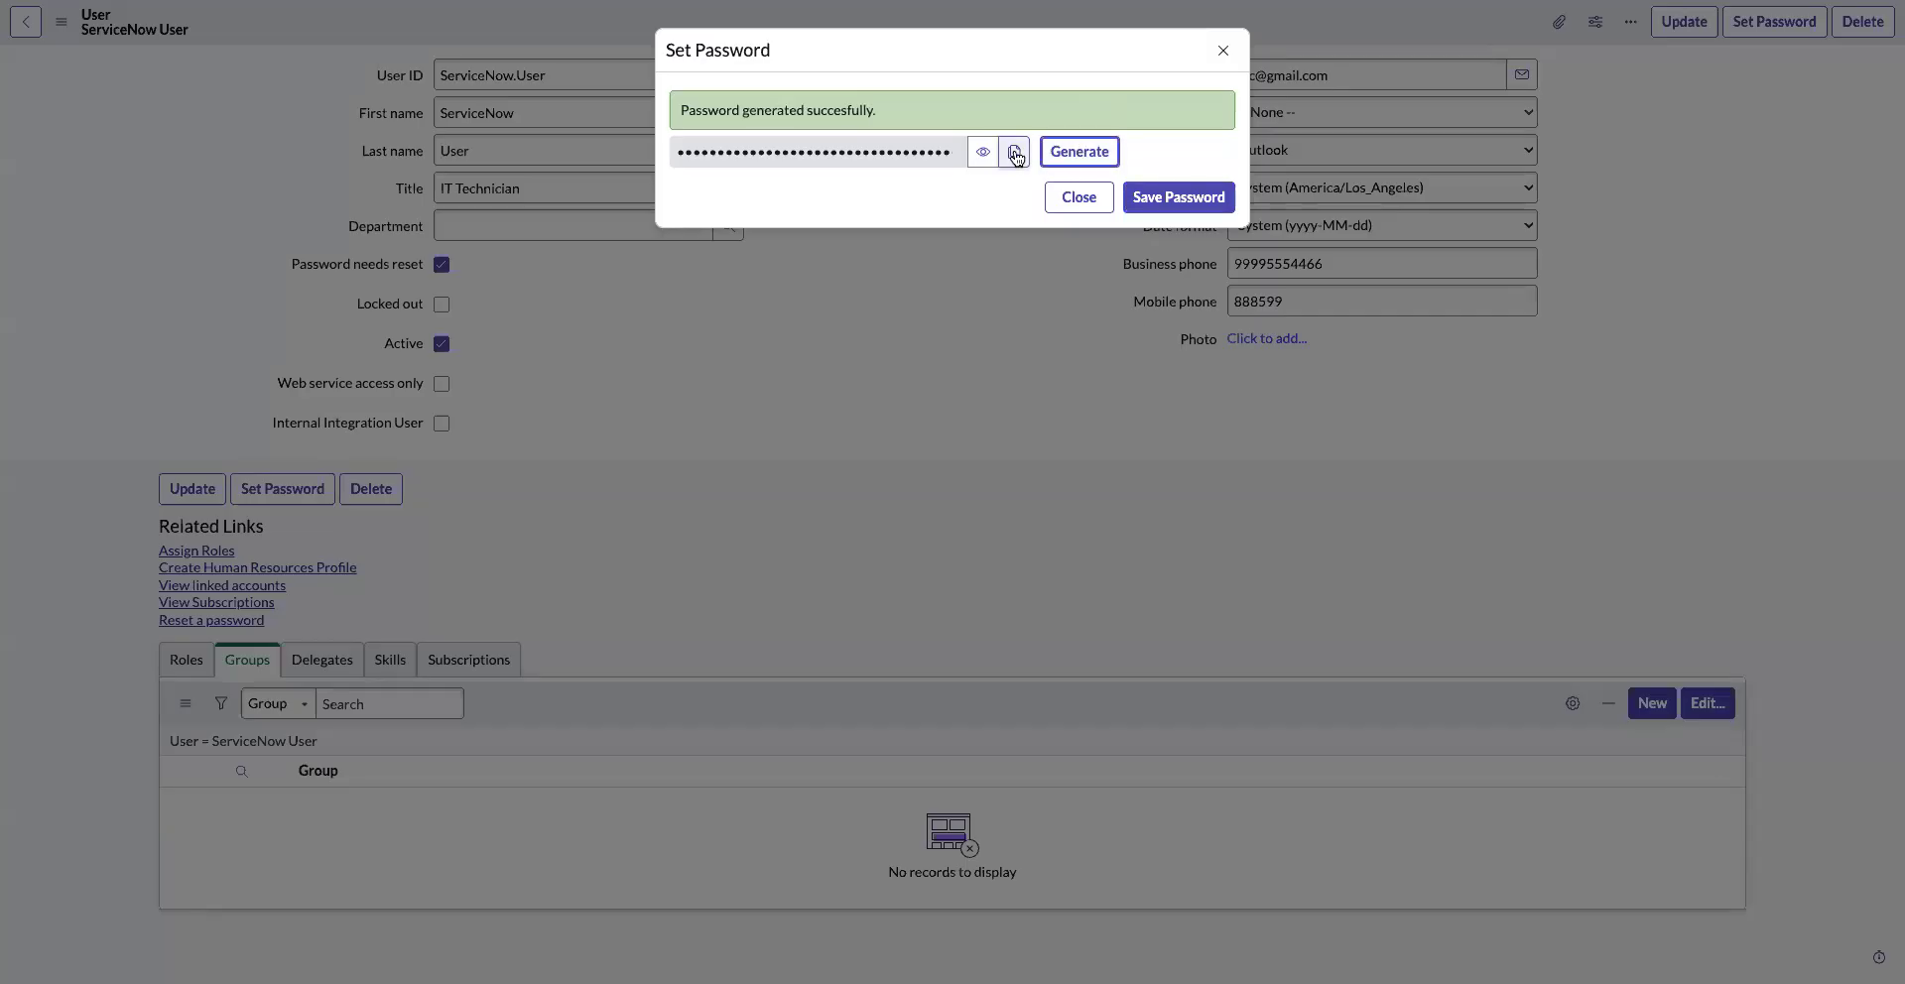
{"action": "left_click", "coordinate": [1176, 197]}
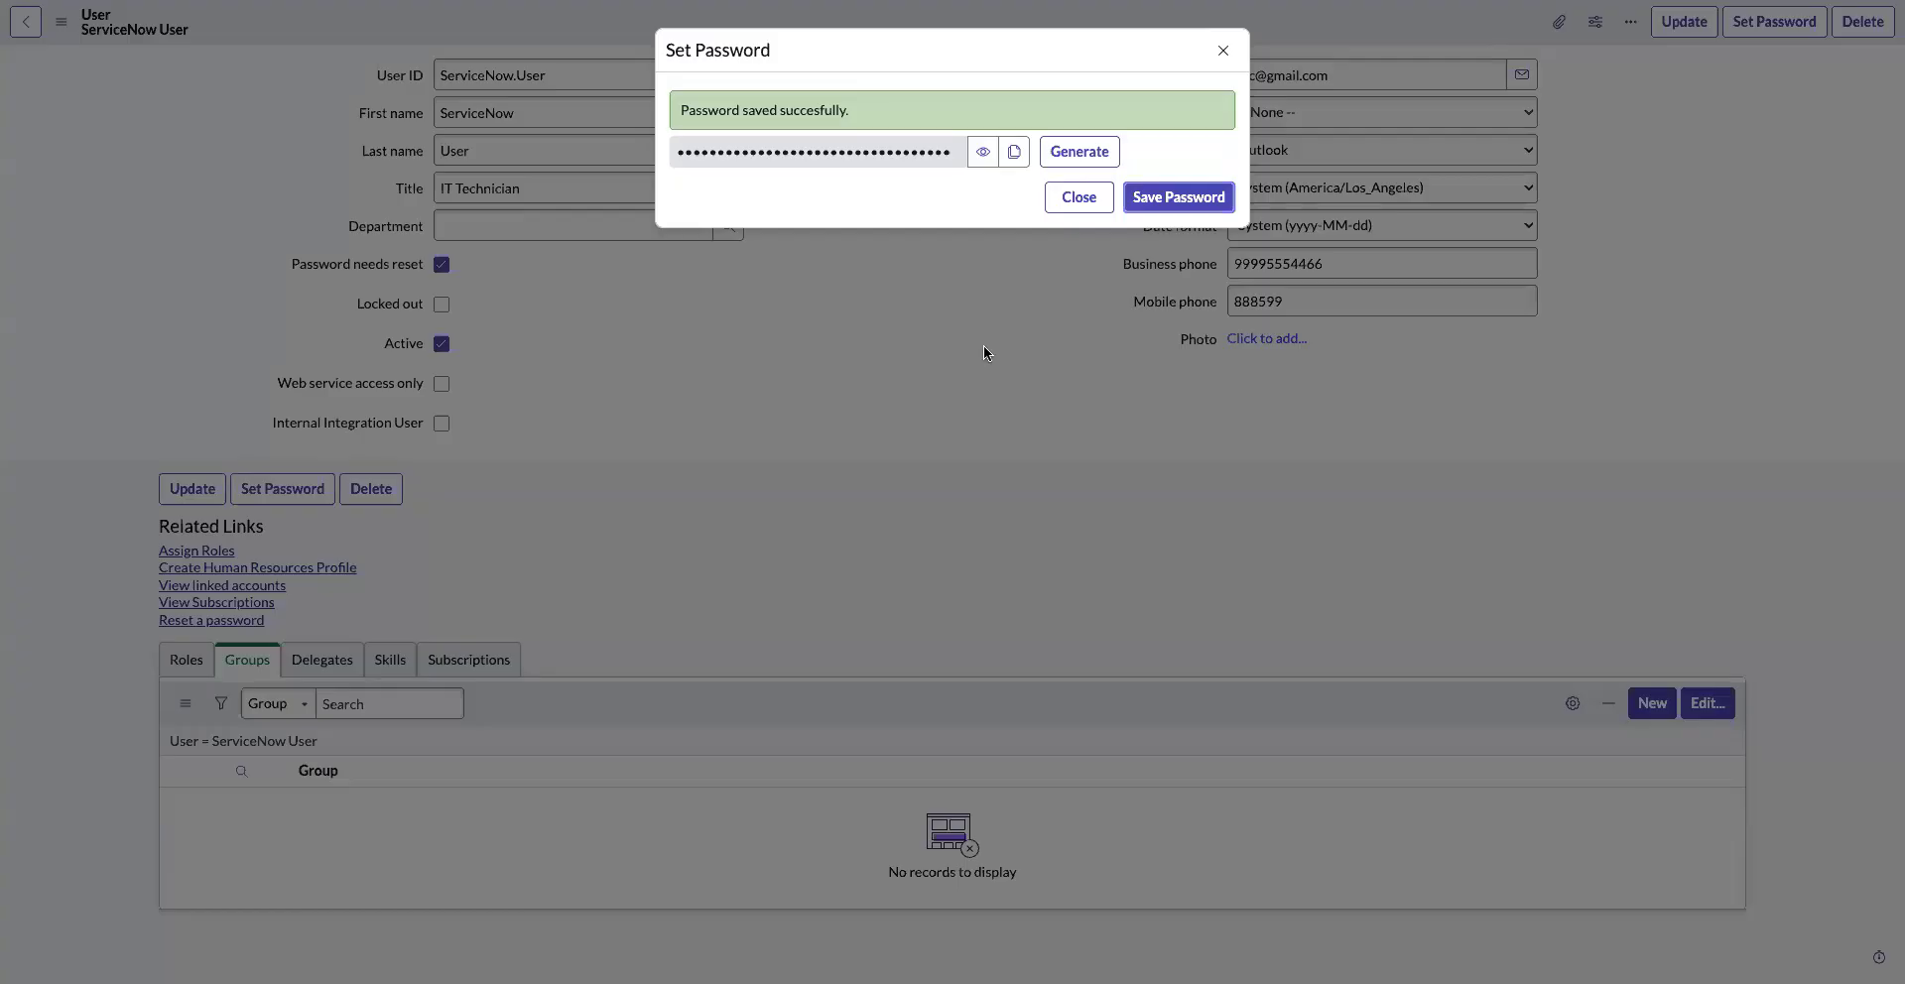
{"action": "left_click", "coordinate": [1079, 197]}
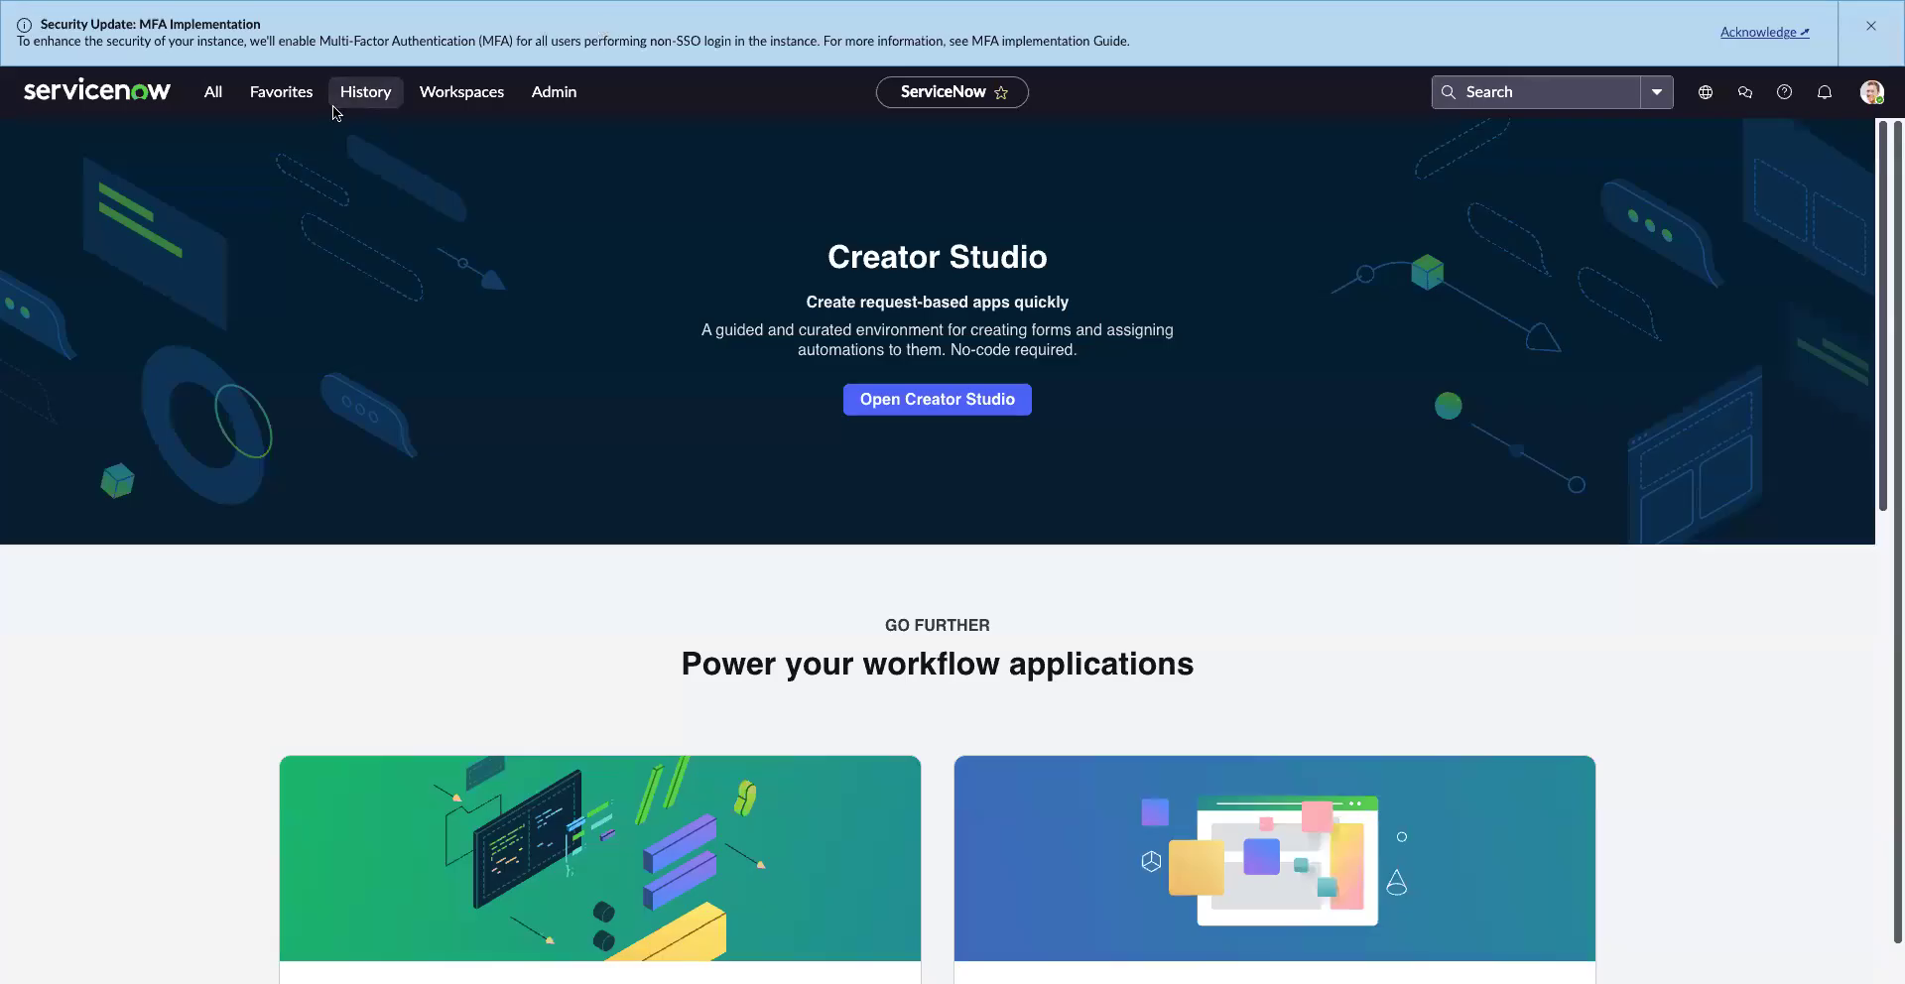
Open the Incident - Open list from the saved favorites.
{"action": "left_click", "coordinate": [281, 103]}
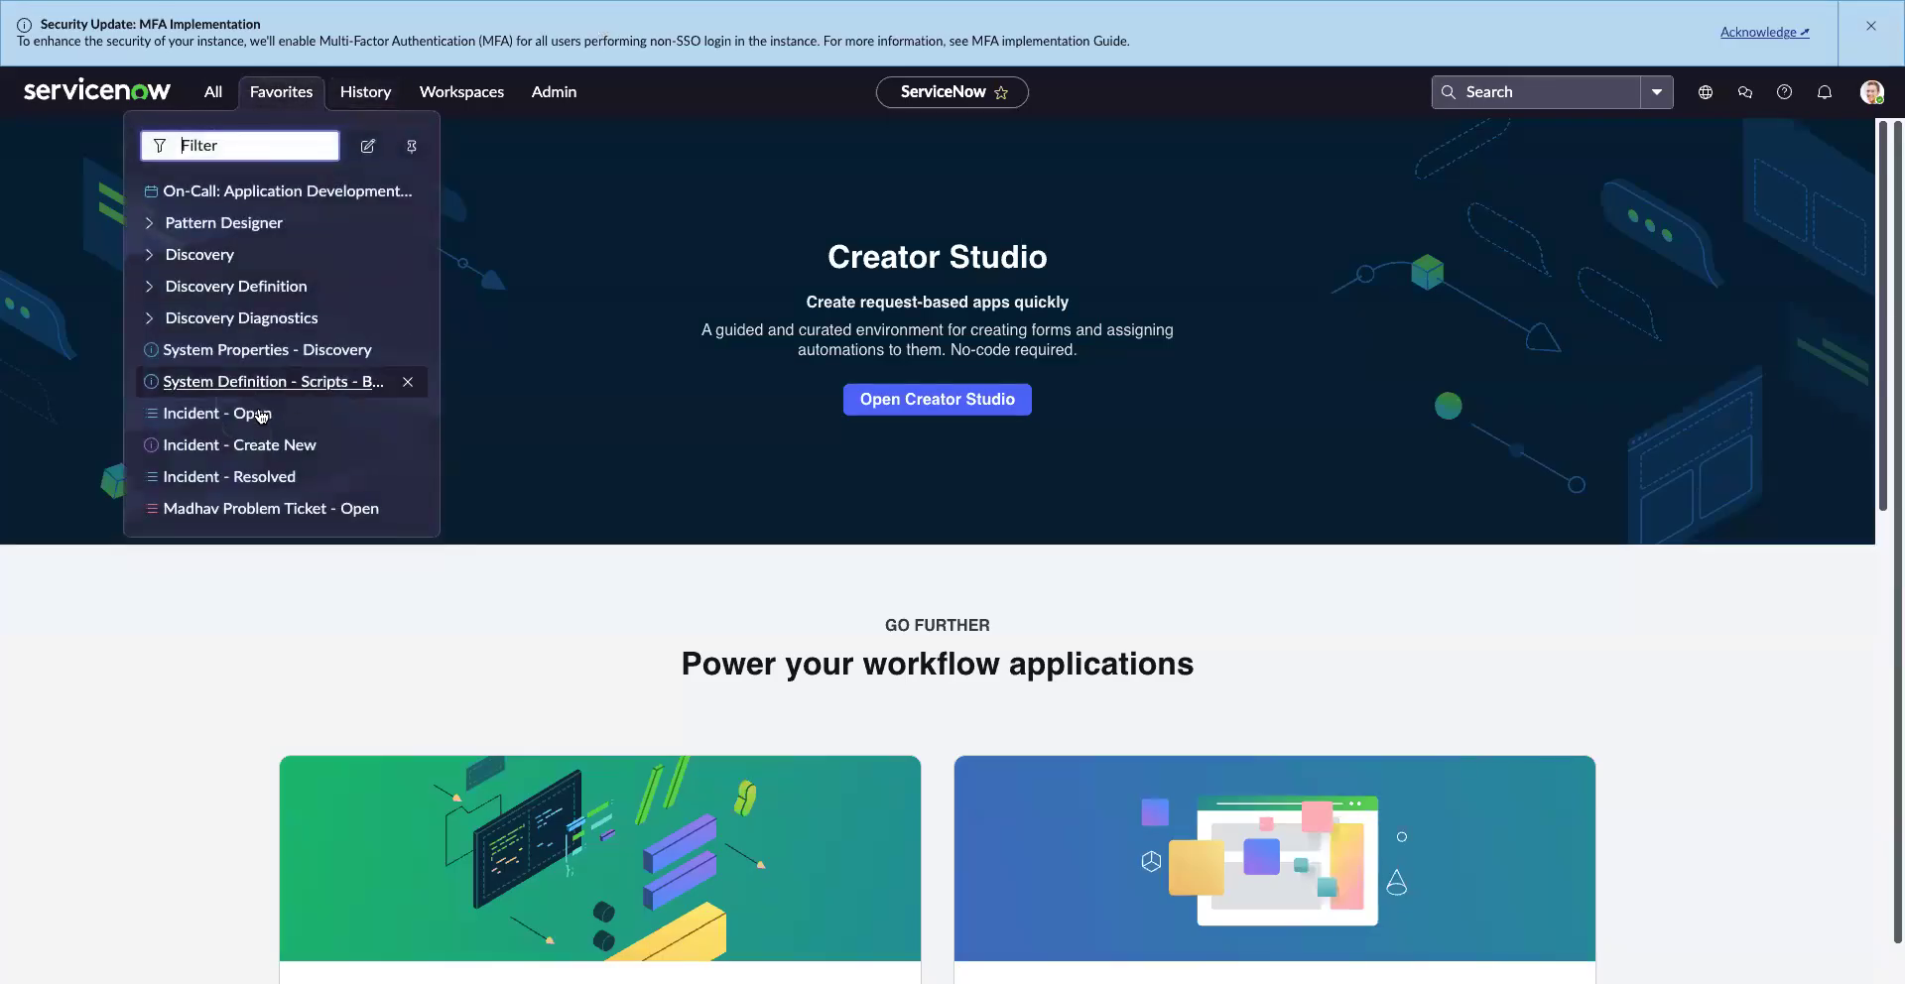
{"action": "left_click", "coordinate": [218, 413]}
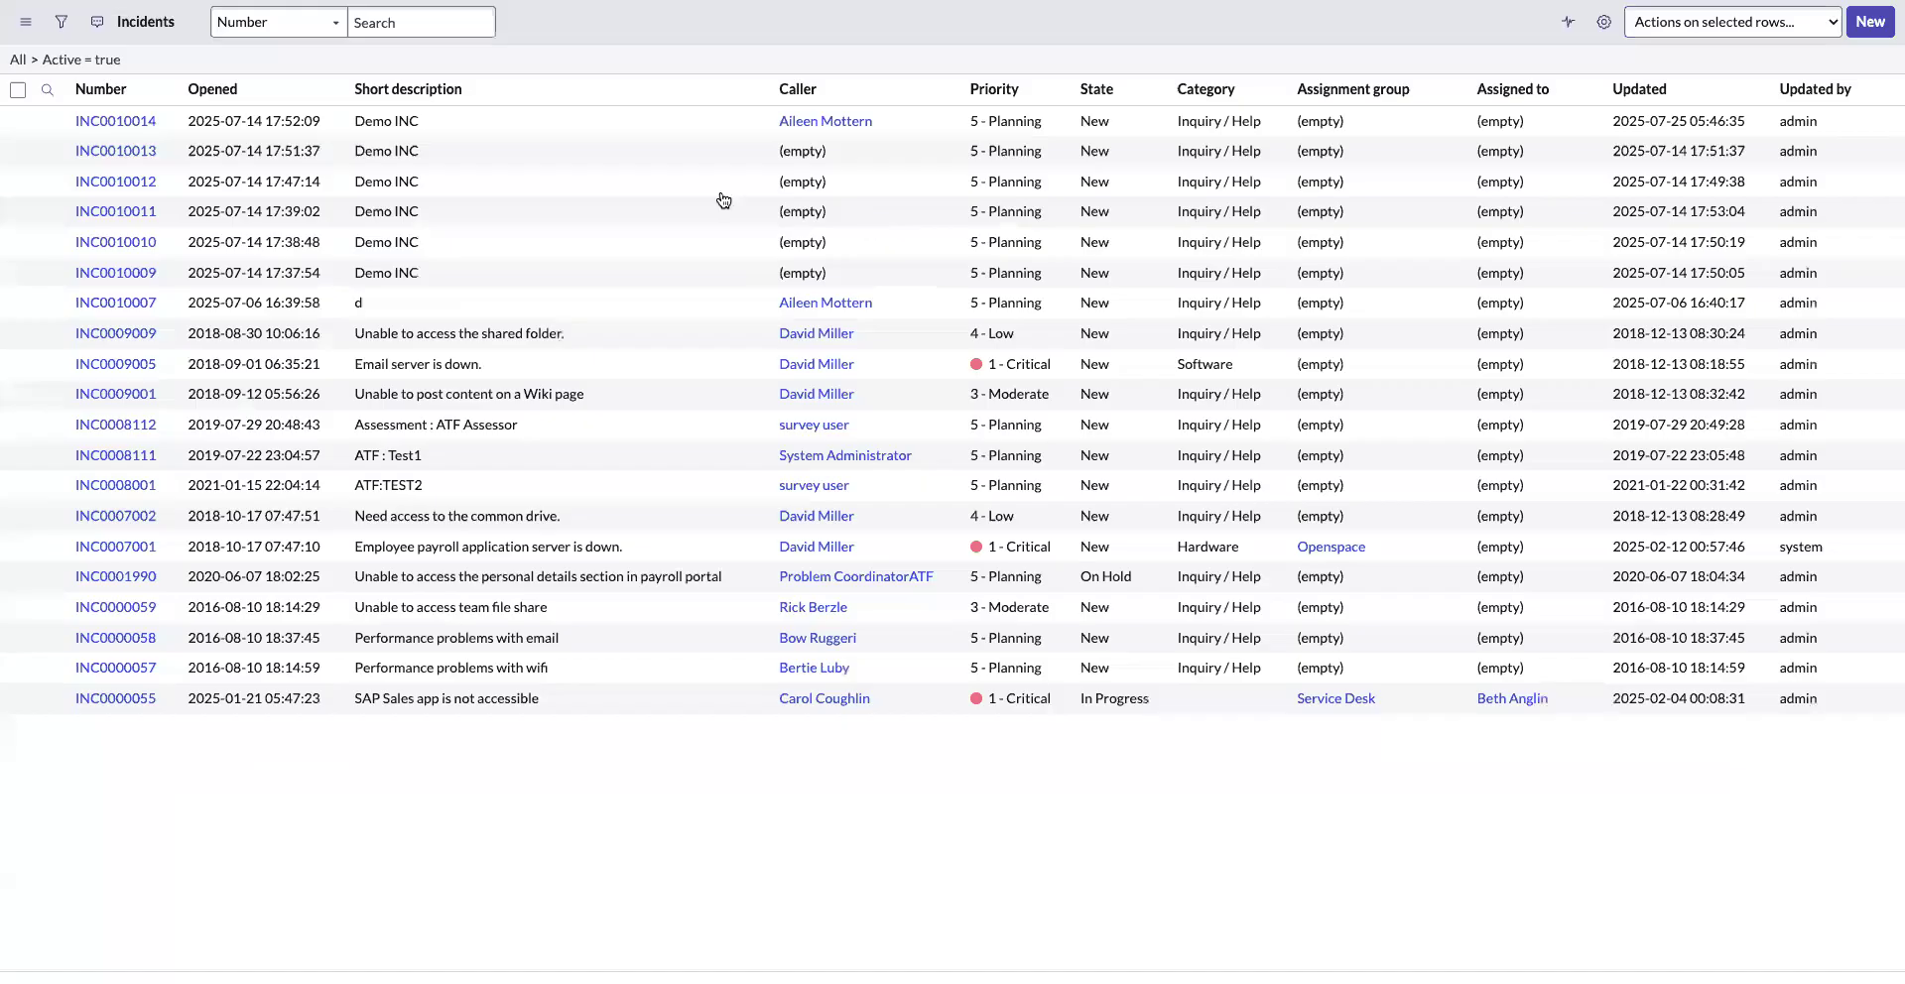